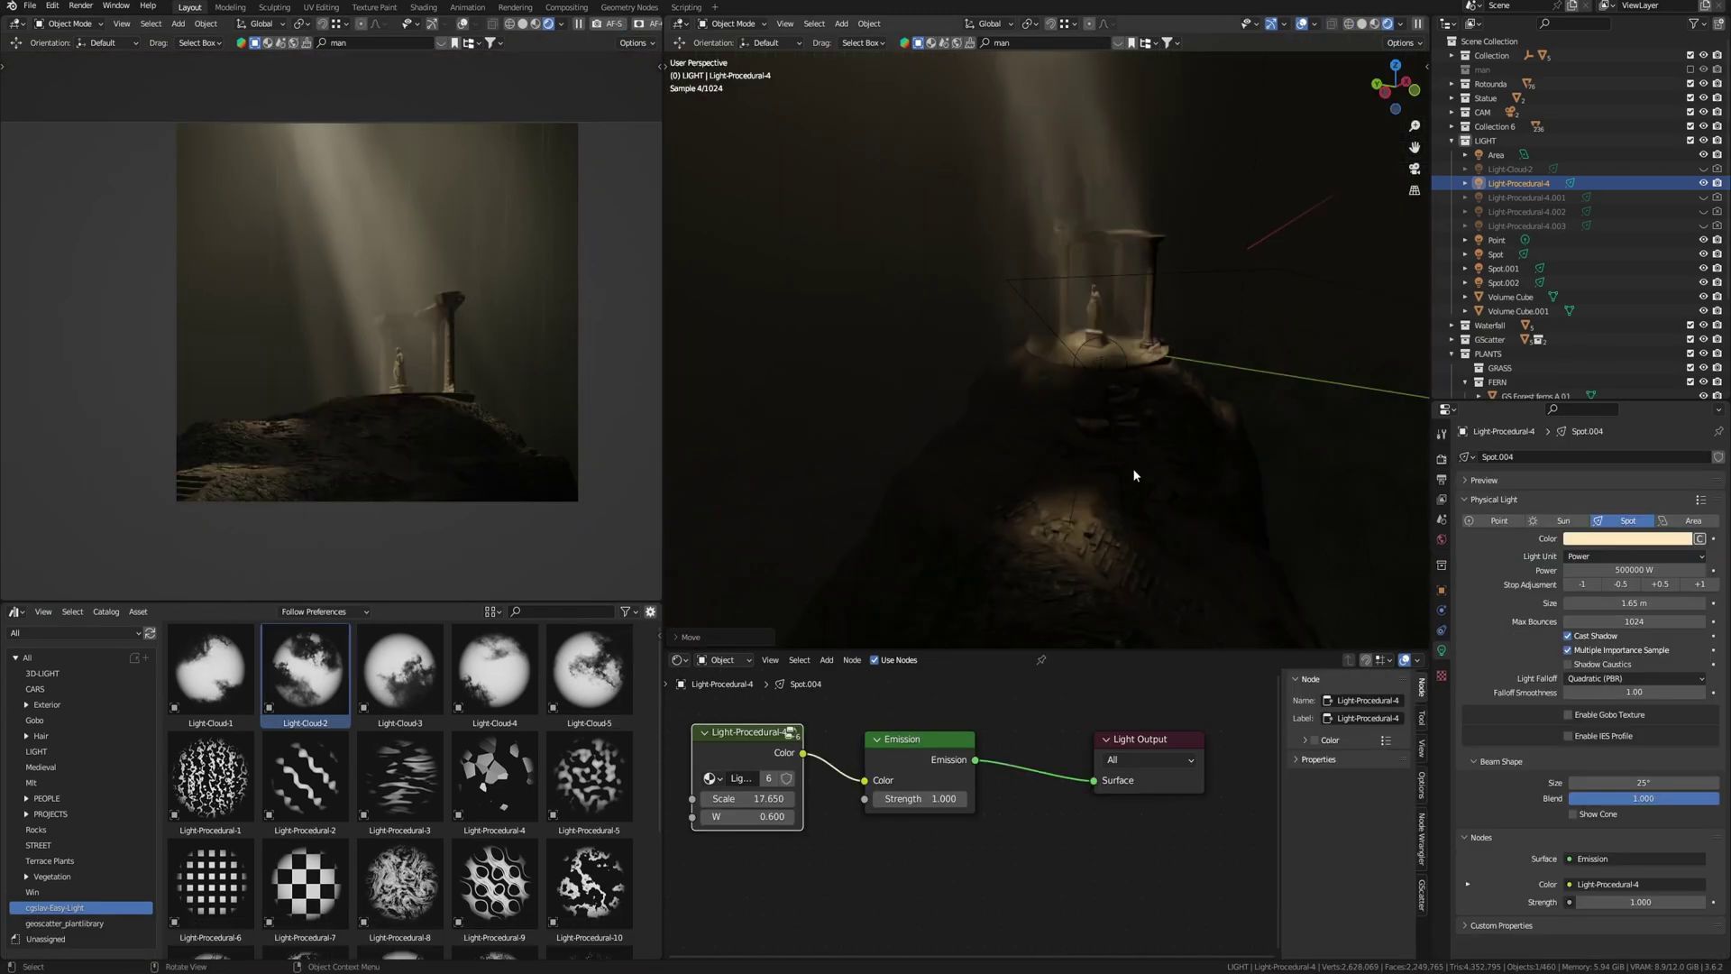
middle_click_drag(1134, 475, 1188, 449)
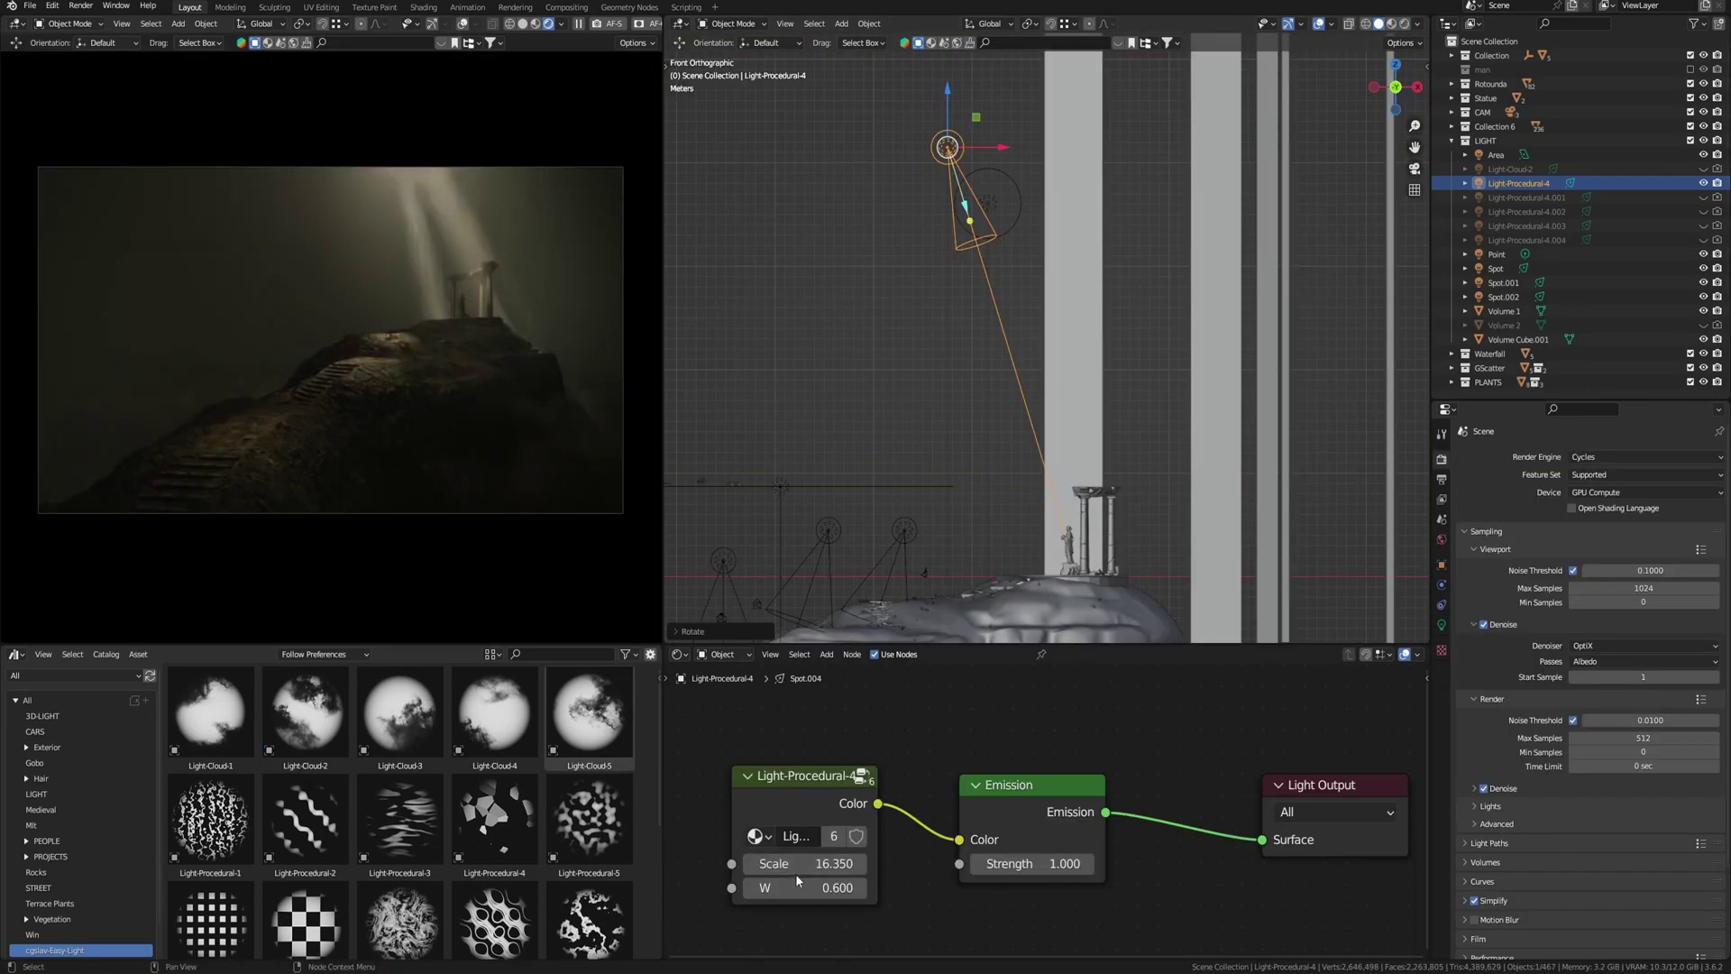
left_click_drag(797, 881, 766, 880)
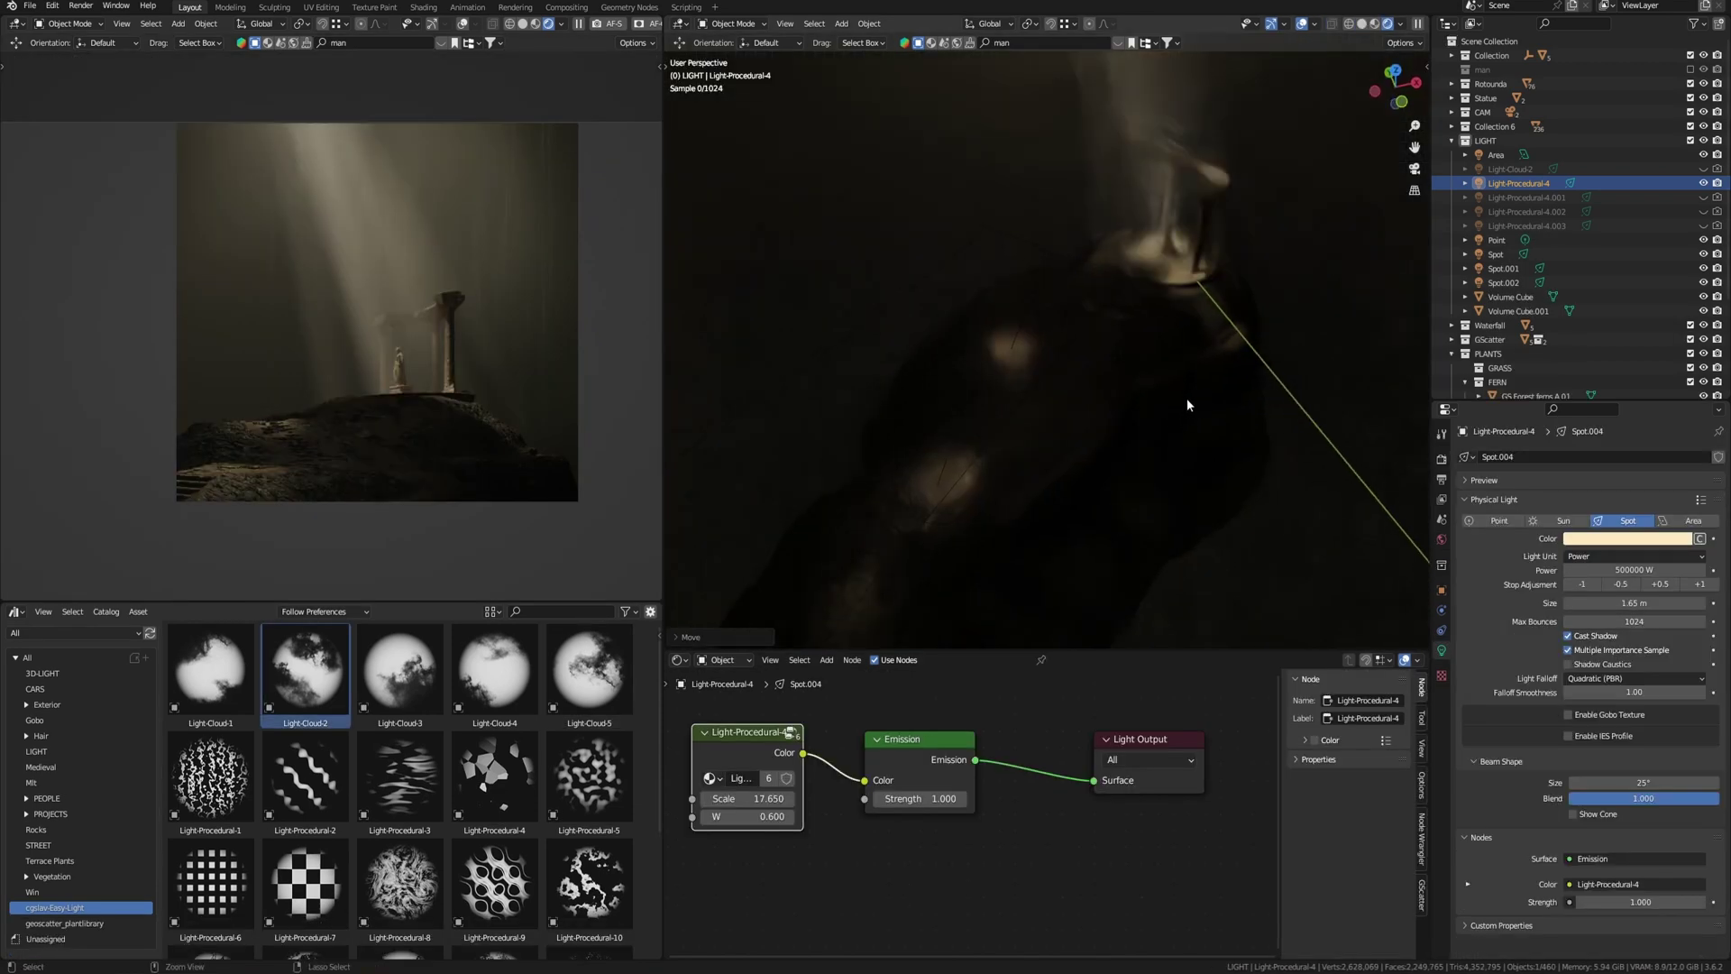
middle_click_drag(1187, 406, 1148, 410)
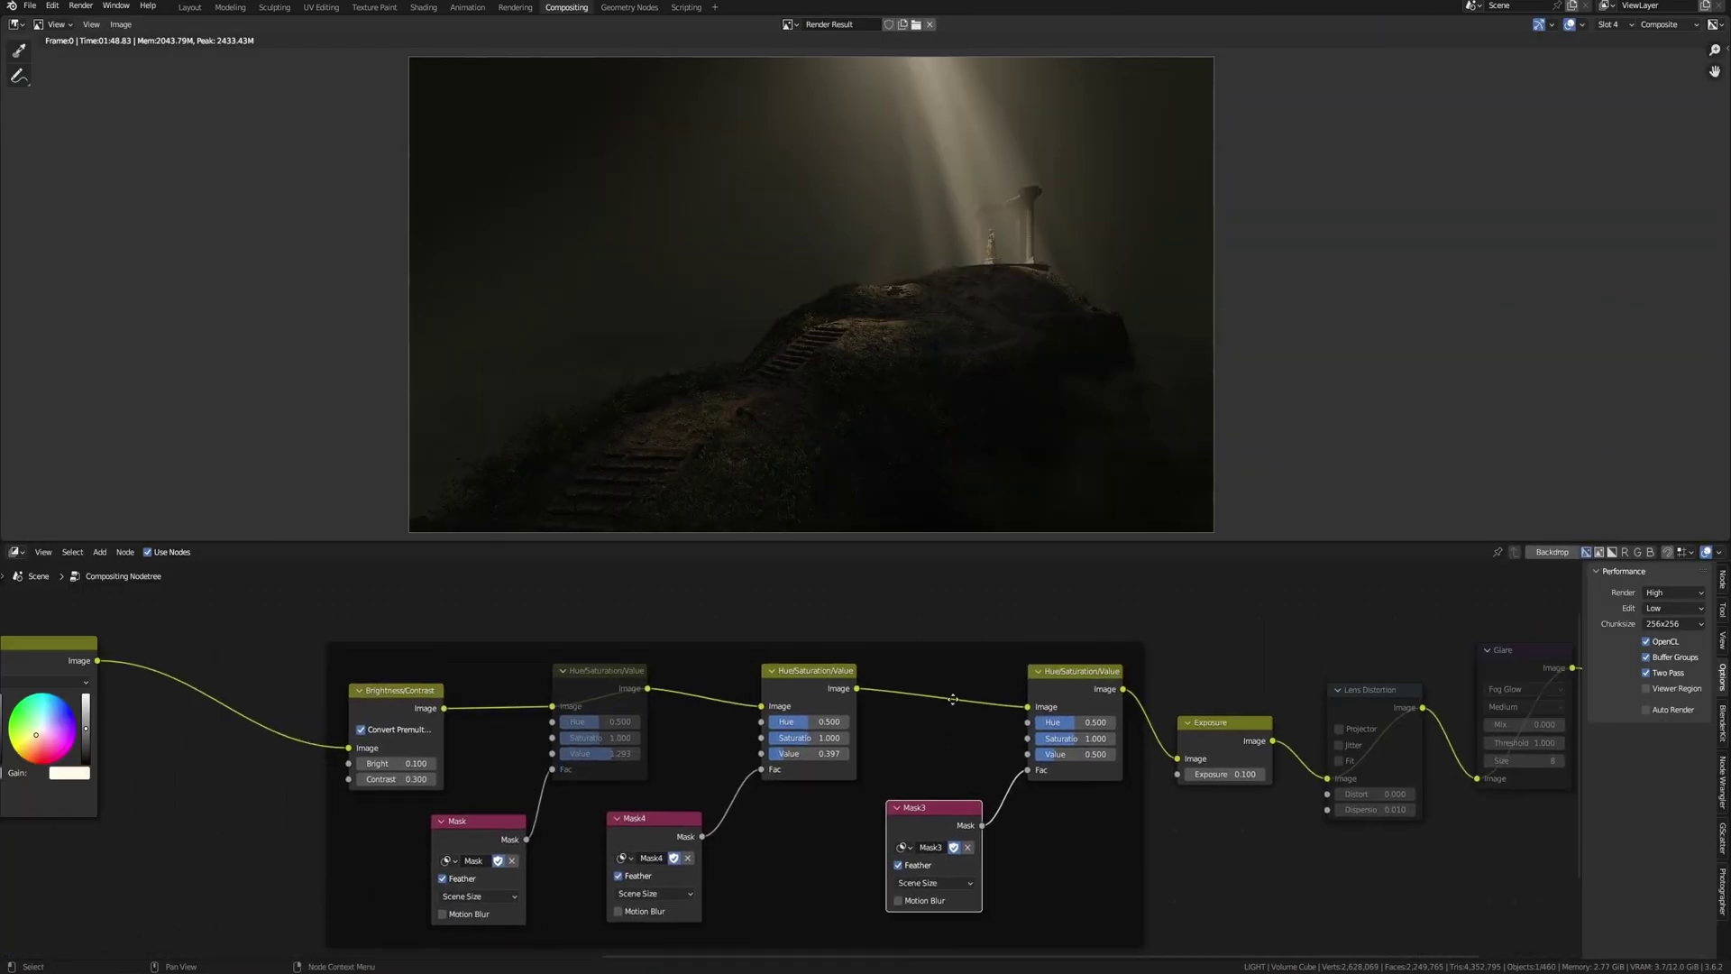
scroll(269, 577, "up", 3)
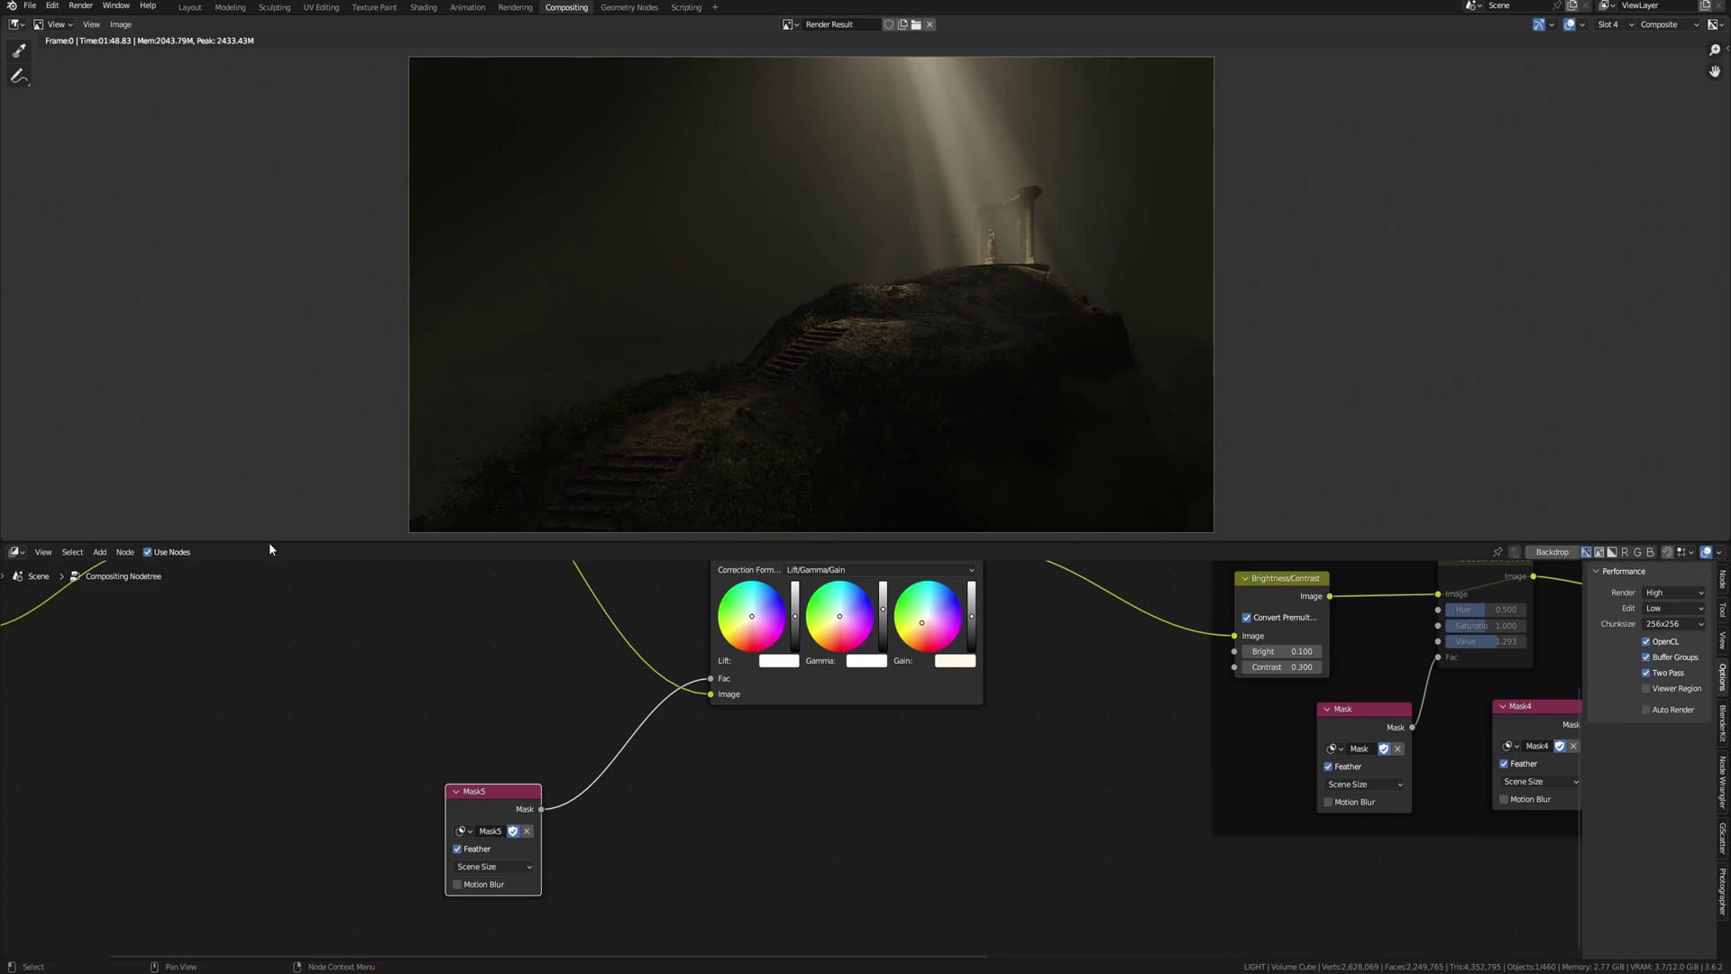
left_click(890, 24)
left_click(947, 104)
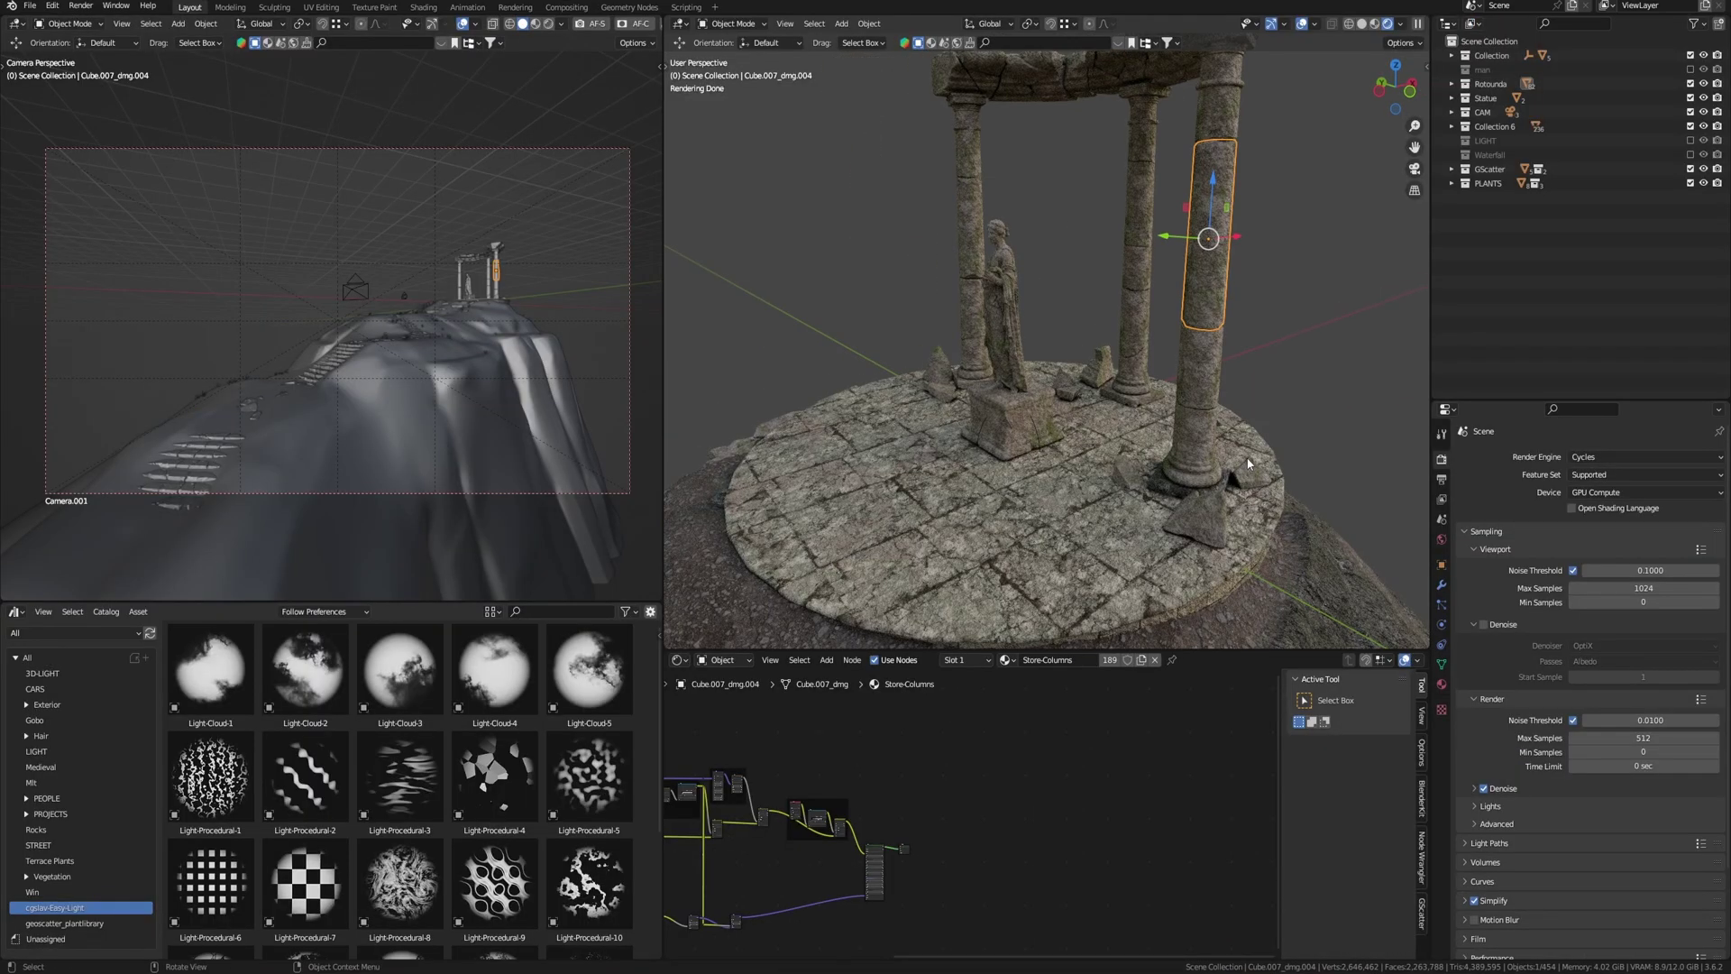
scroll(1200, 372, "down", 4)
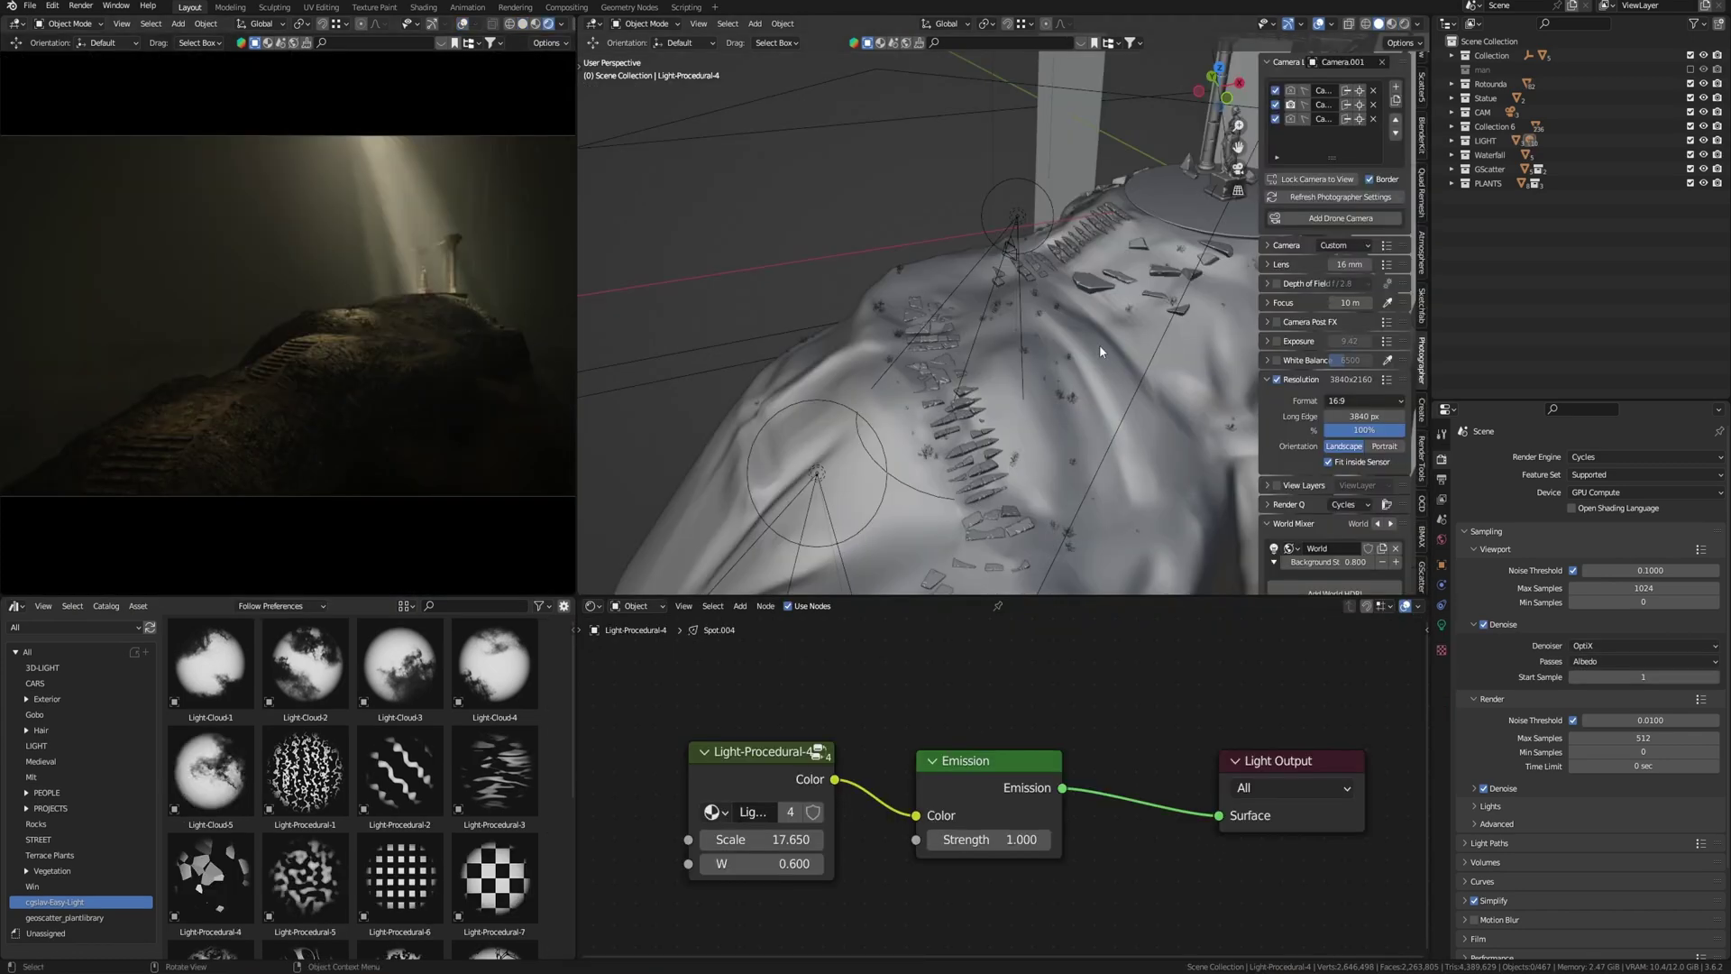
middle_click_drag(1100, 344, 1154, 361)
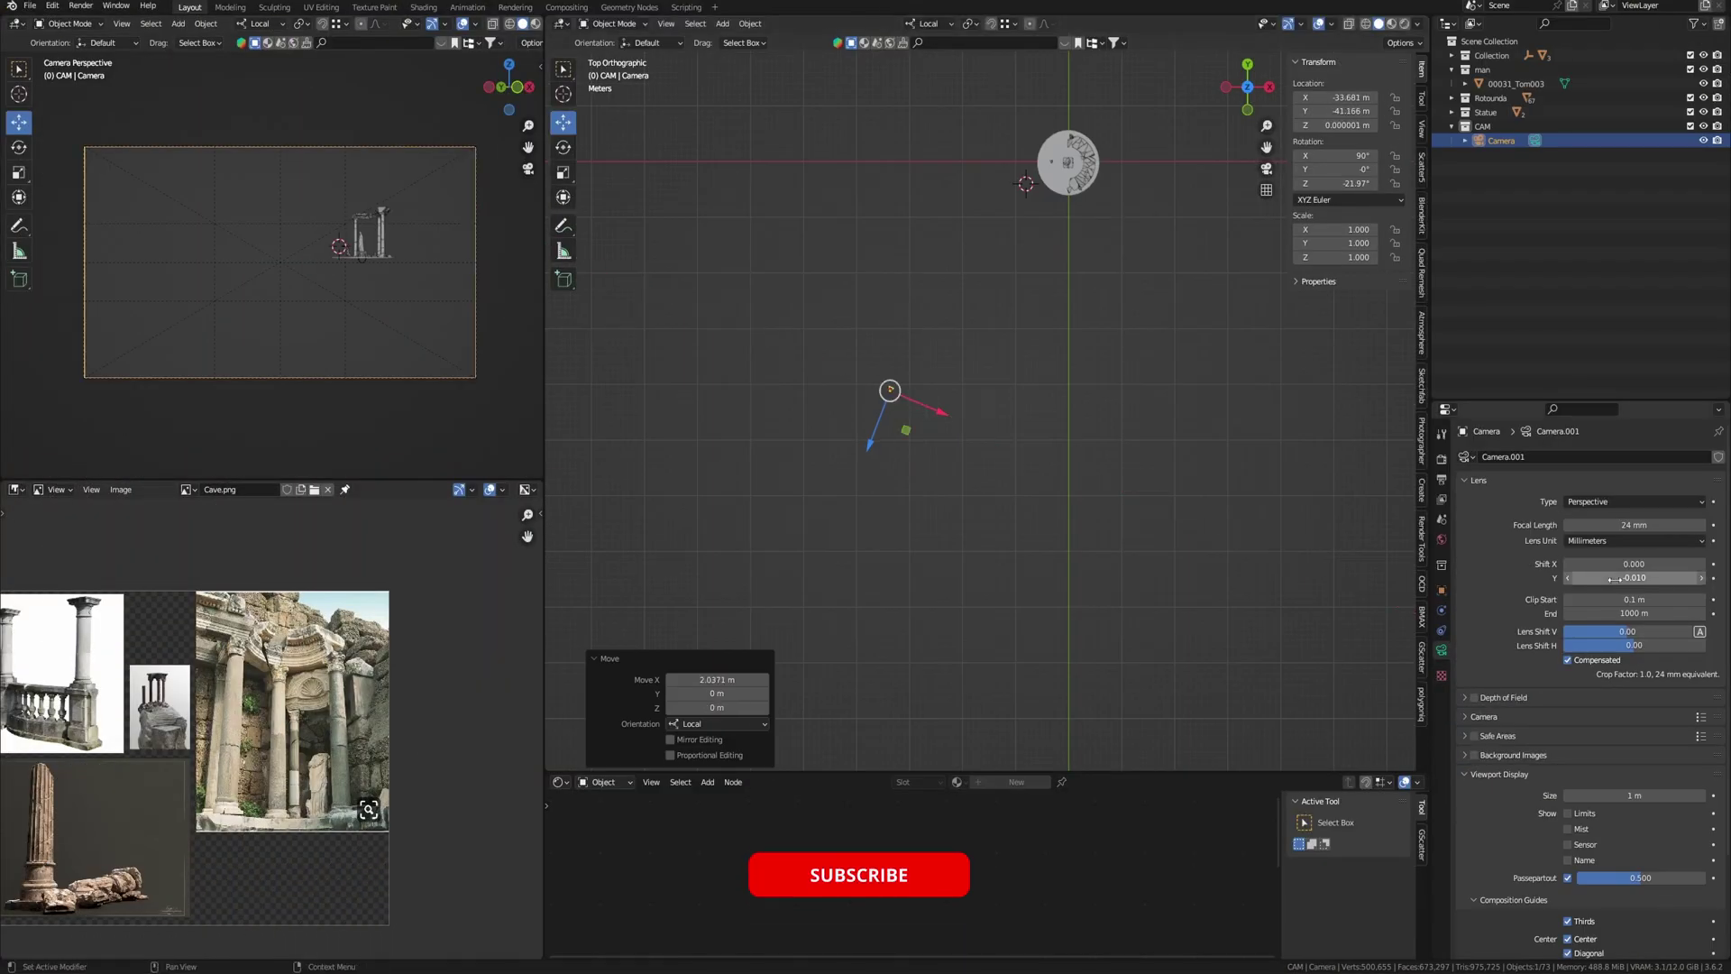
mouse_move(1634, 577)
left_mouse_down()
mouse_move(1607, 577)
mouse_move(1659, 577)
mouse_move(1634, 577)
left_mouse_up()
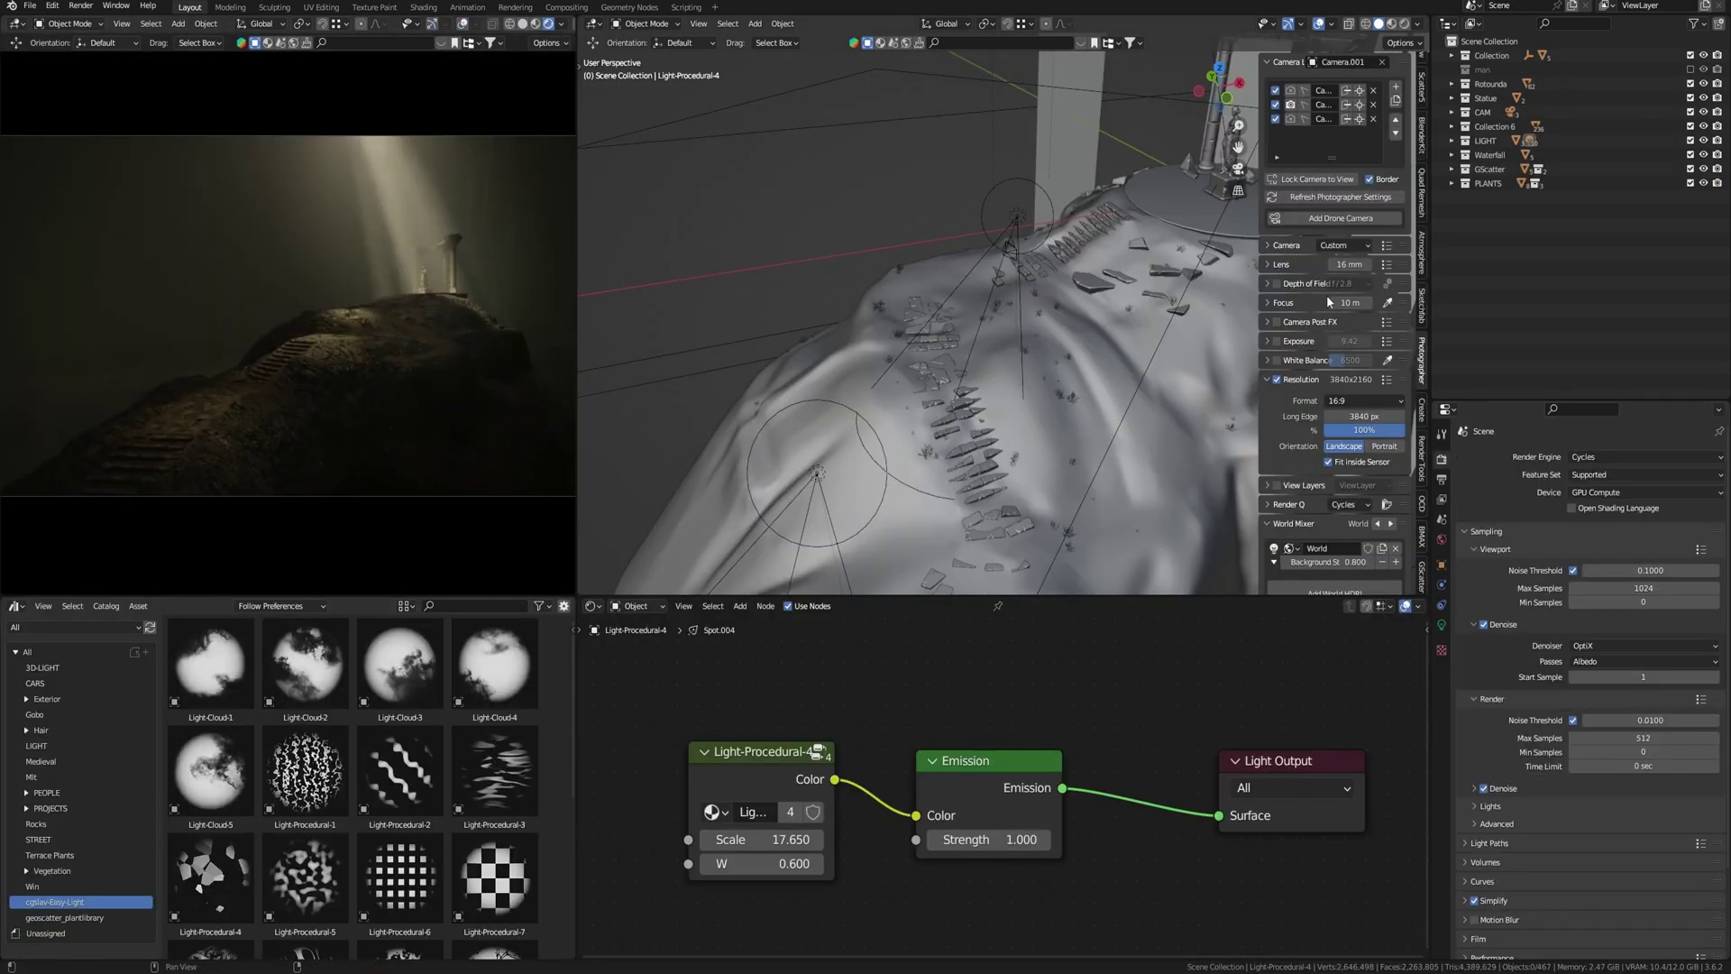
- View the scene through Camera, Camera.002 and Camera.001 in turn to compare their framings
mouse_move(1100, 344)
middle_mouse_down()
mouse_move(1028, 367)
mouse_move(1121, 345)
middle_mouse_up()
scroll(1028, 368, "up", 2)
left_click(1291, 104)
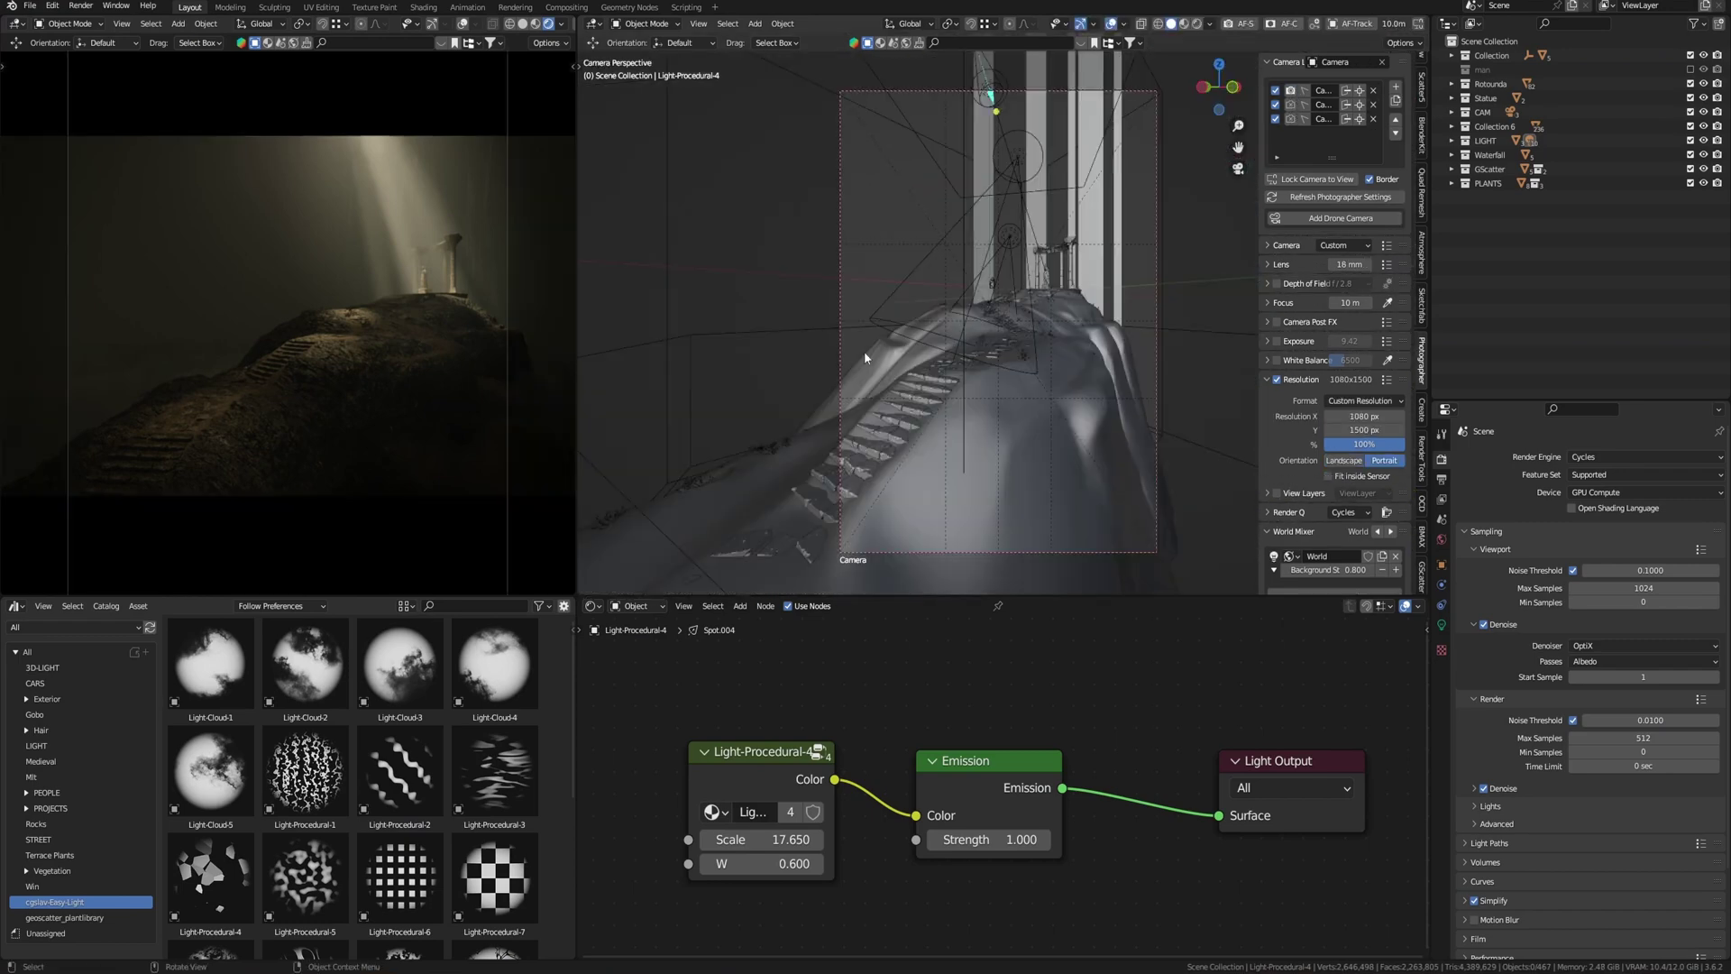
left_click(1292, 119)
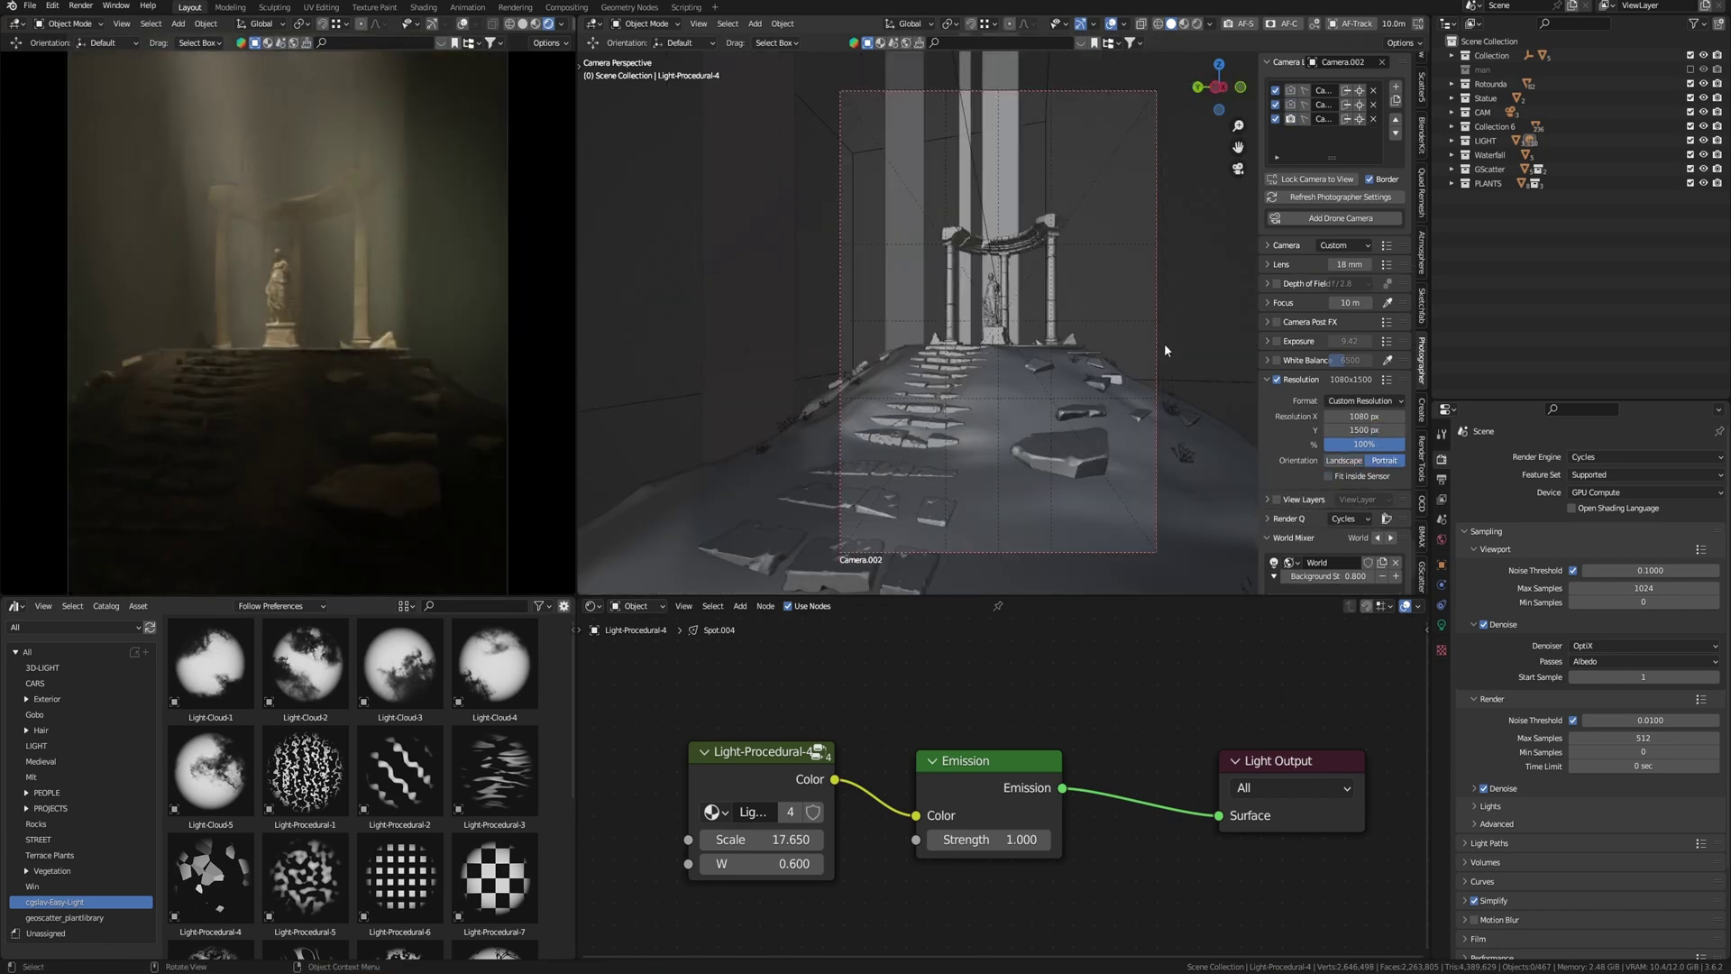
left_click(1291, 105)
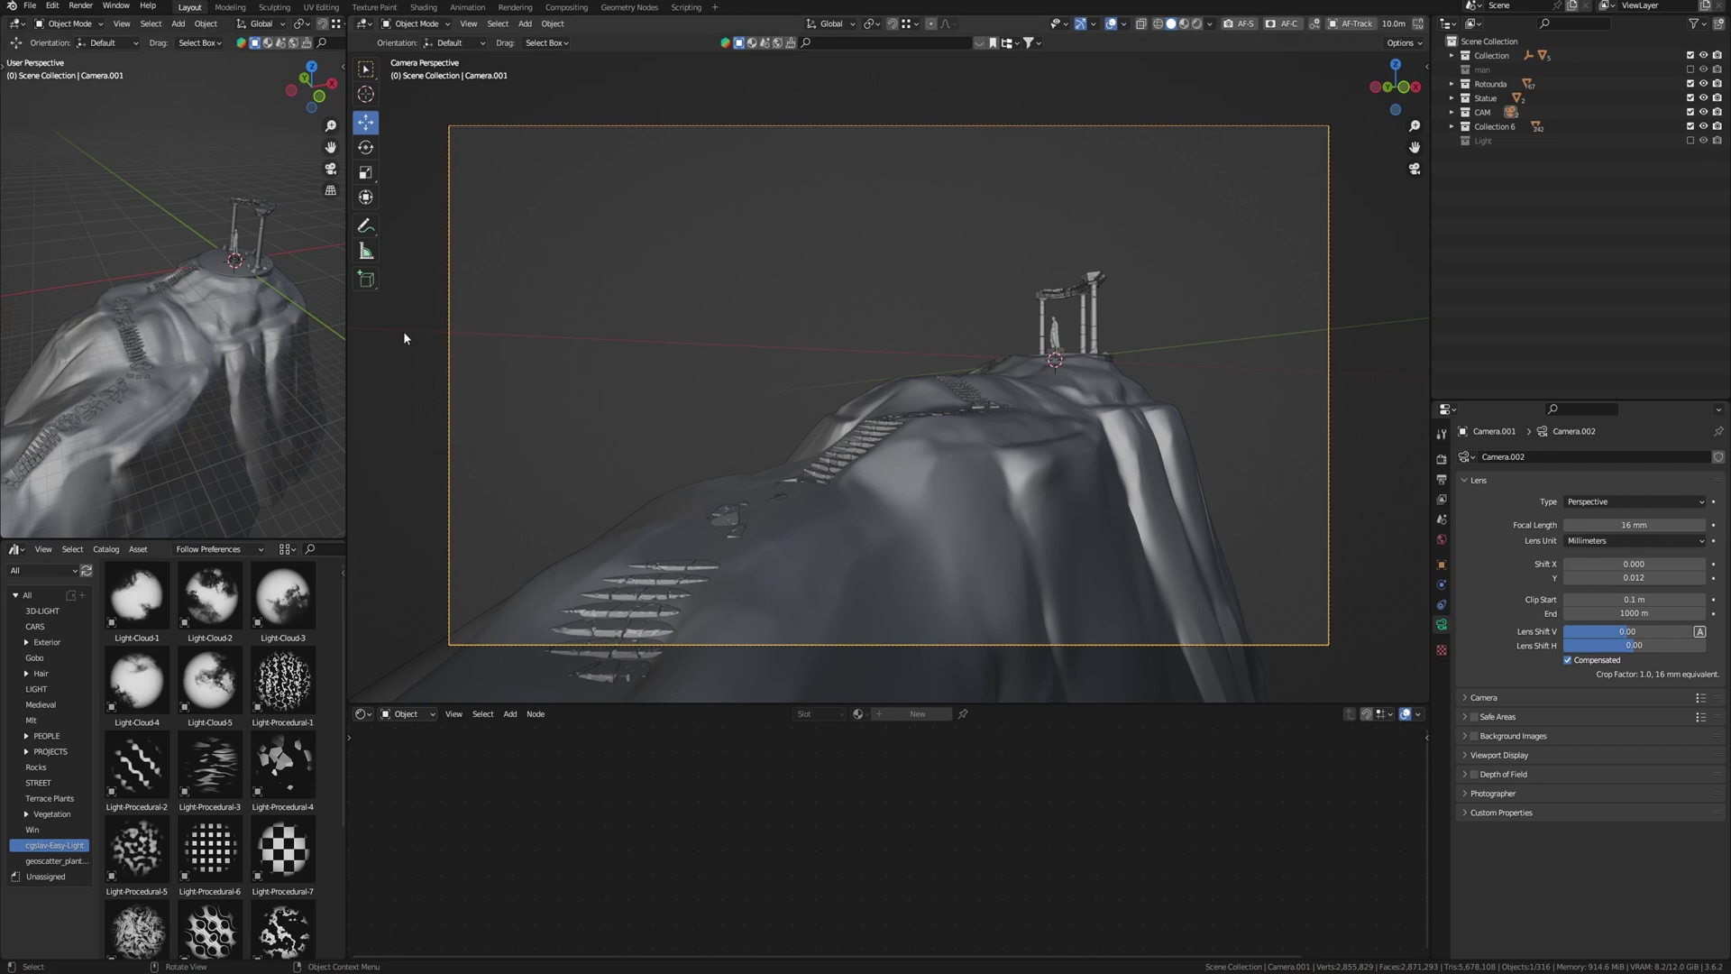
- Enable the Thirds, Center and Diagonal composition guides for the wide landscape camera
left_click(608, 346)
left_click(1483, 755)
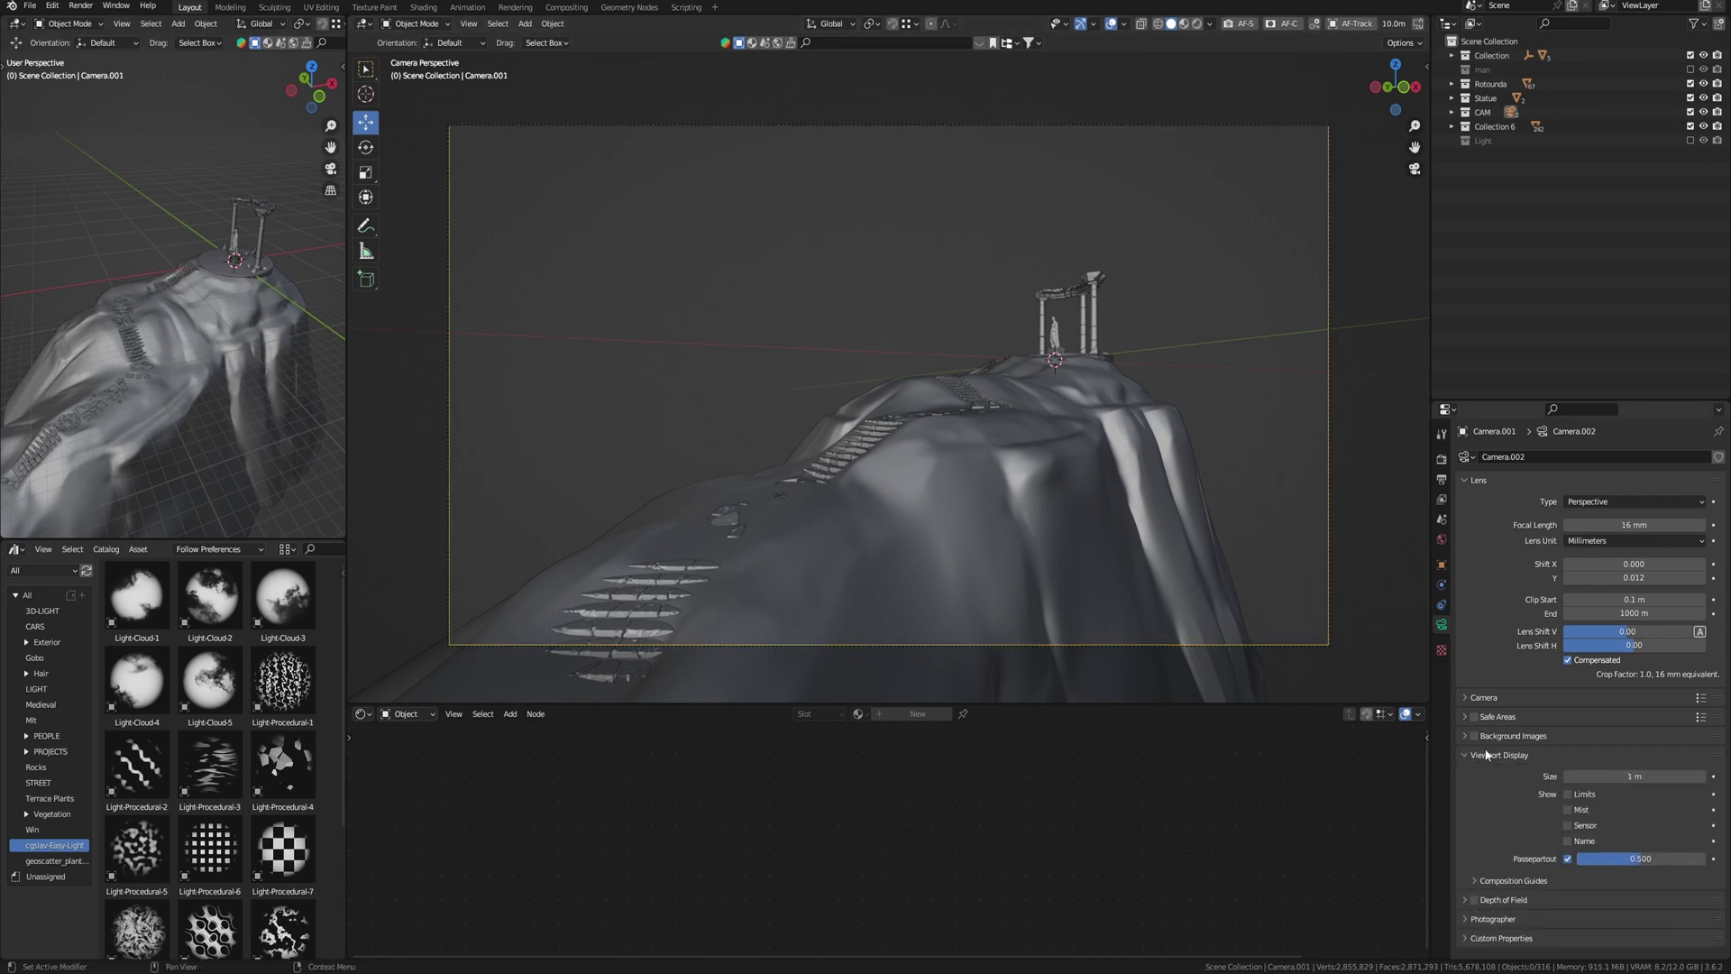
left_click(1503, 884)
scroll(1526, 813, "down", 3)
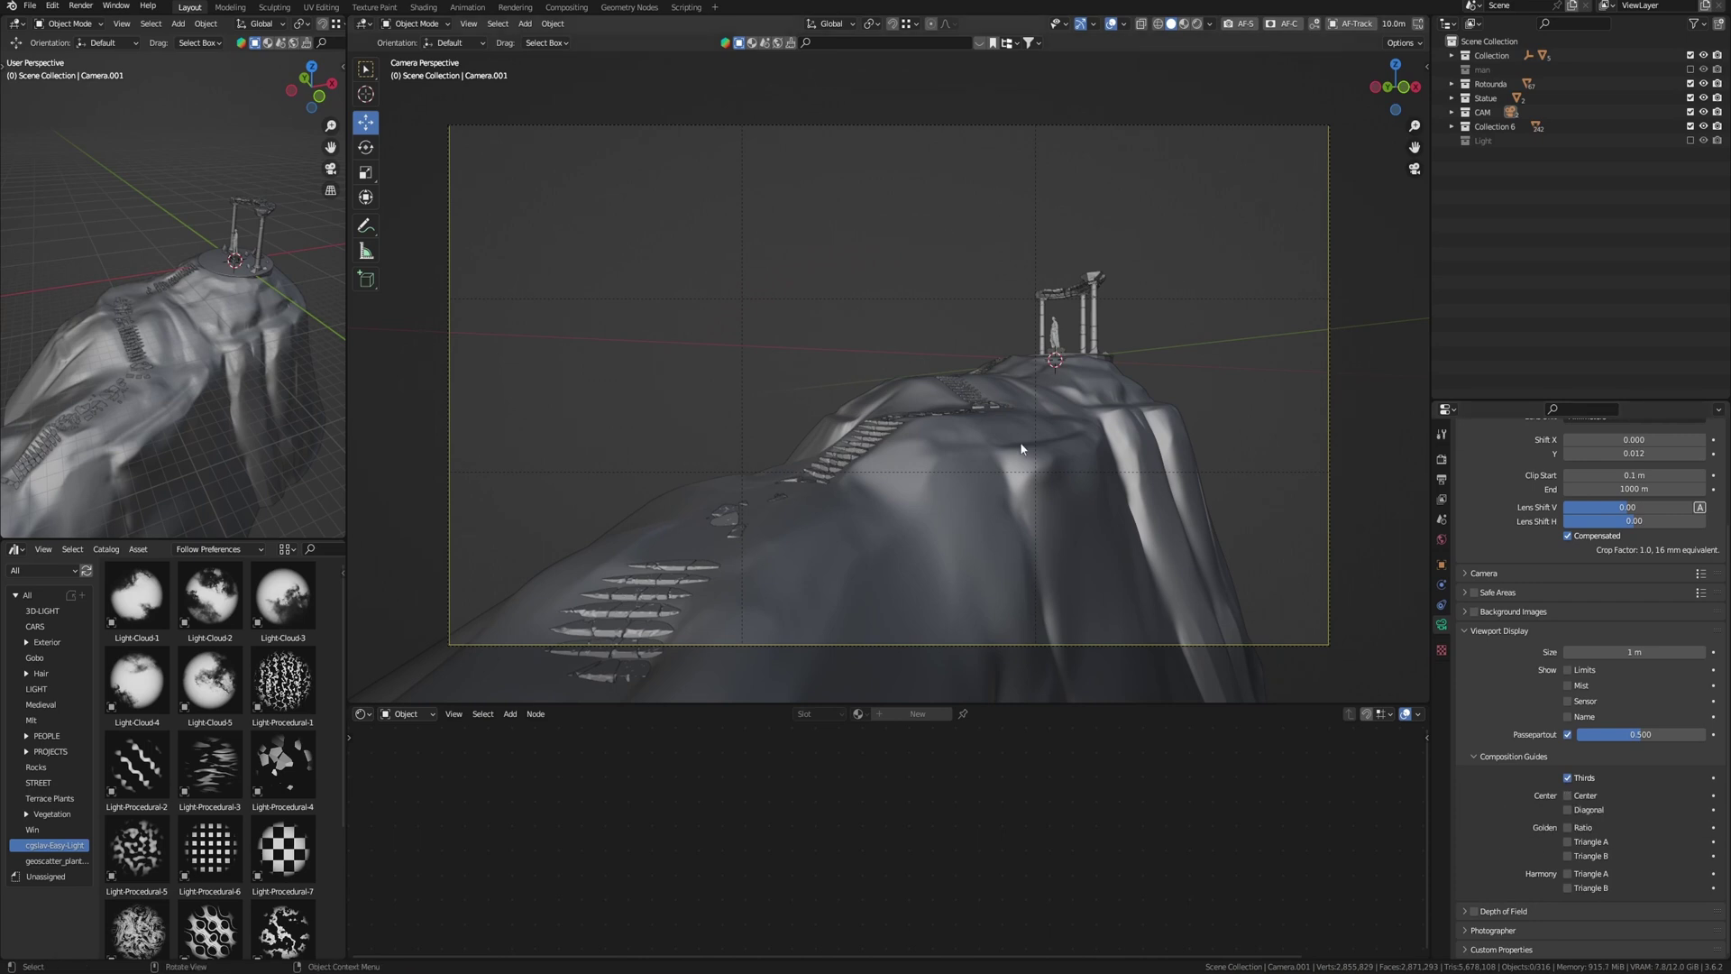
left_click(1569, 808)
- Circle the rule-of-thirds intersections in the camera view with freehand annotations, and undo the marks
key("d")
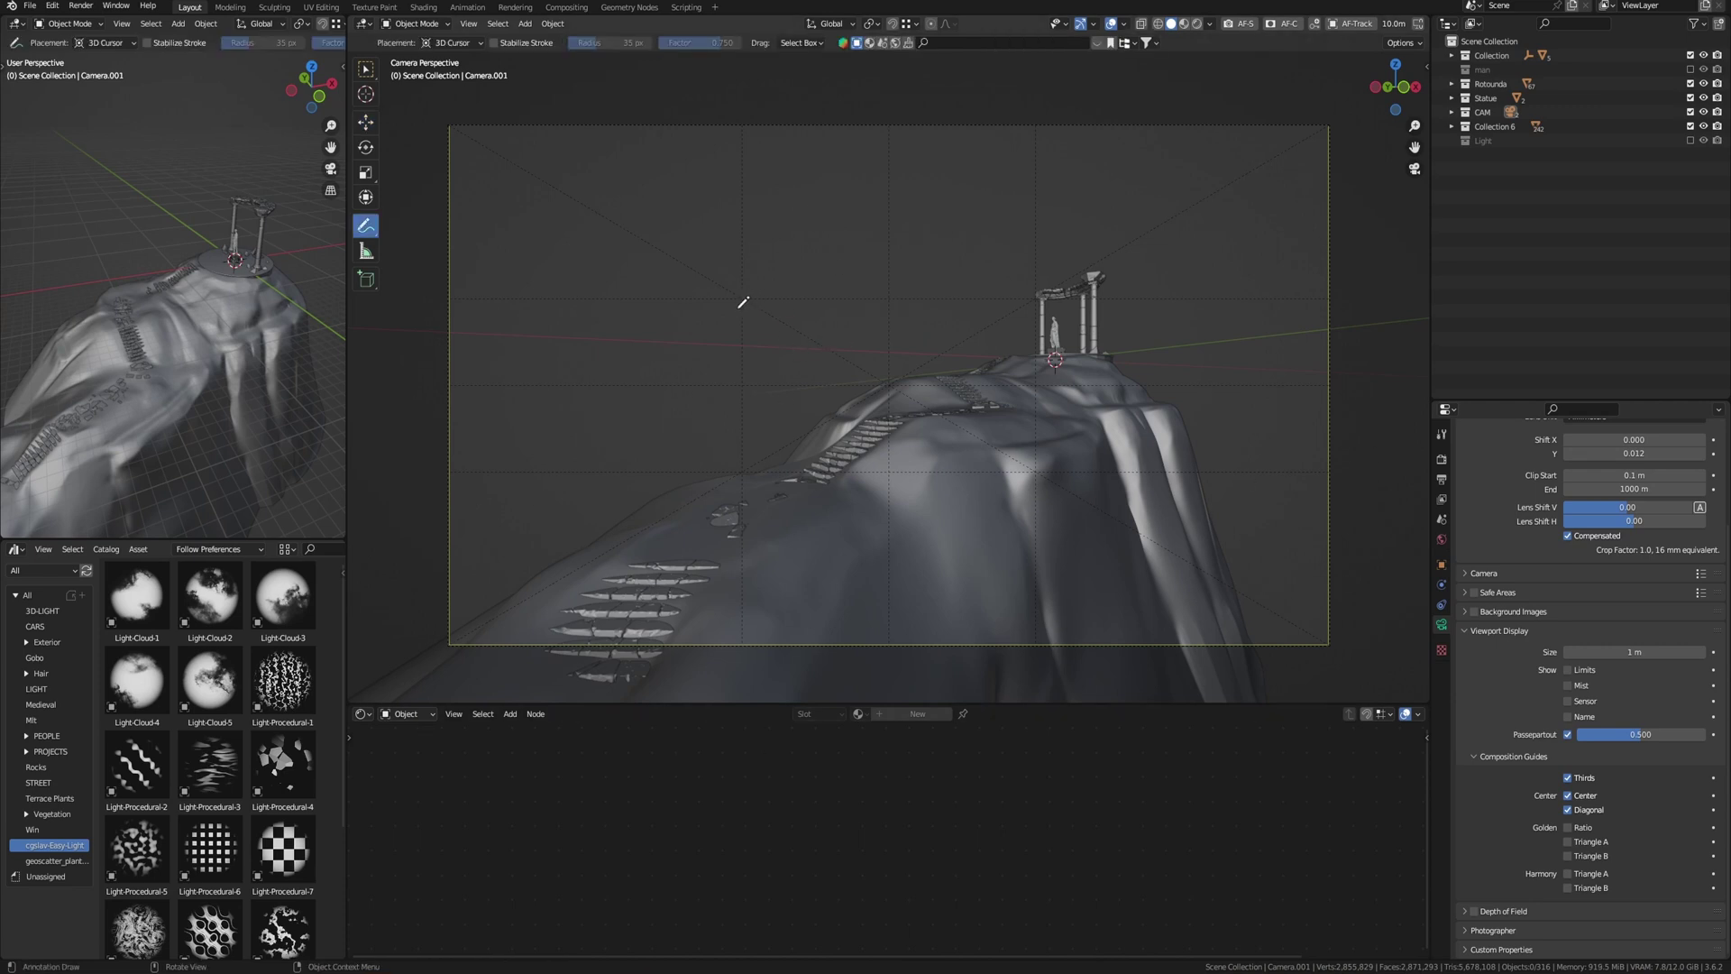
left_click_drag(743, 303, 742, 309)
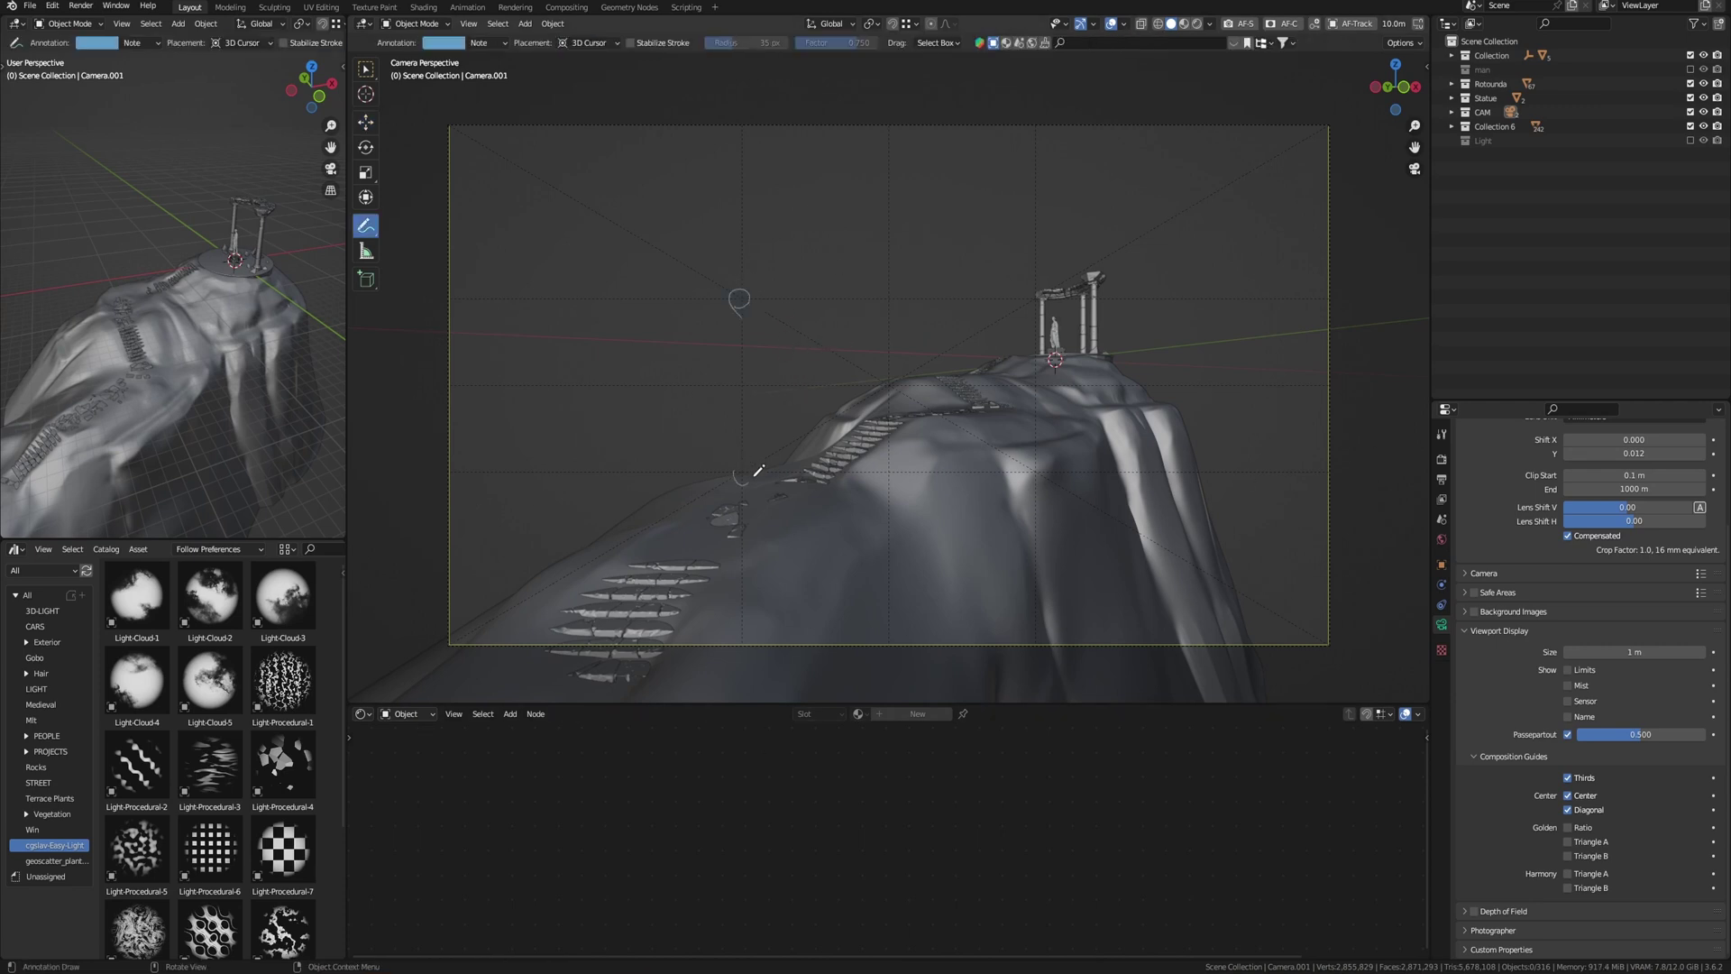
left_click_drag(756, 473, 750, 482)
mouse_move(1037, 285)
left_mouse_down()
mouse_move(1023, 300)
mouse_move(1039, 286)
left_mouse_up()
left_click_drag(893, 390, 900, 370)
key("ctrl+z")
key("ctrl+z")
key("ctrl+z")
key("ctrl+z")
key("ctrl+z")
- Annotate the stairway diagonal and vertical lines in the camera view, undo them, and redraw the diagonal up to the temple
left_click_drag(544, 592, 1135, 240)
left_click_drag(1034, 165, 1043, 487)
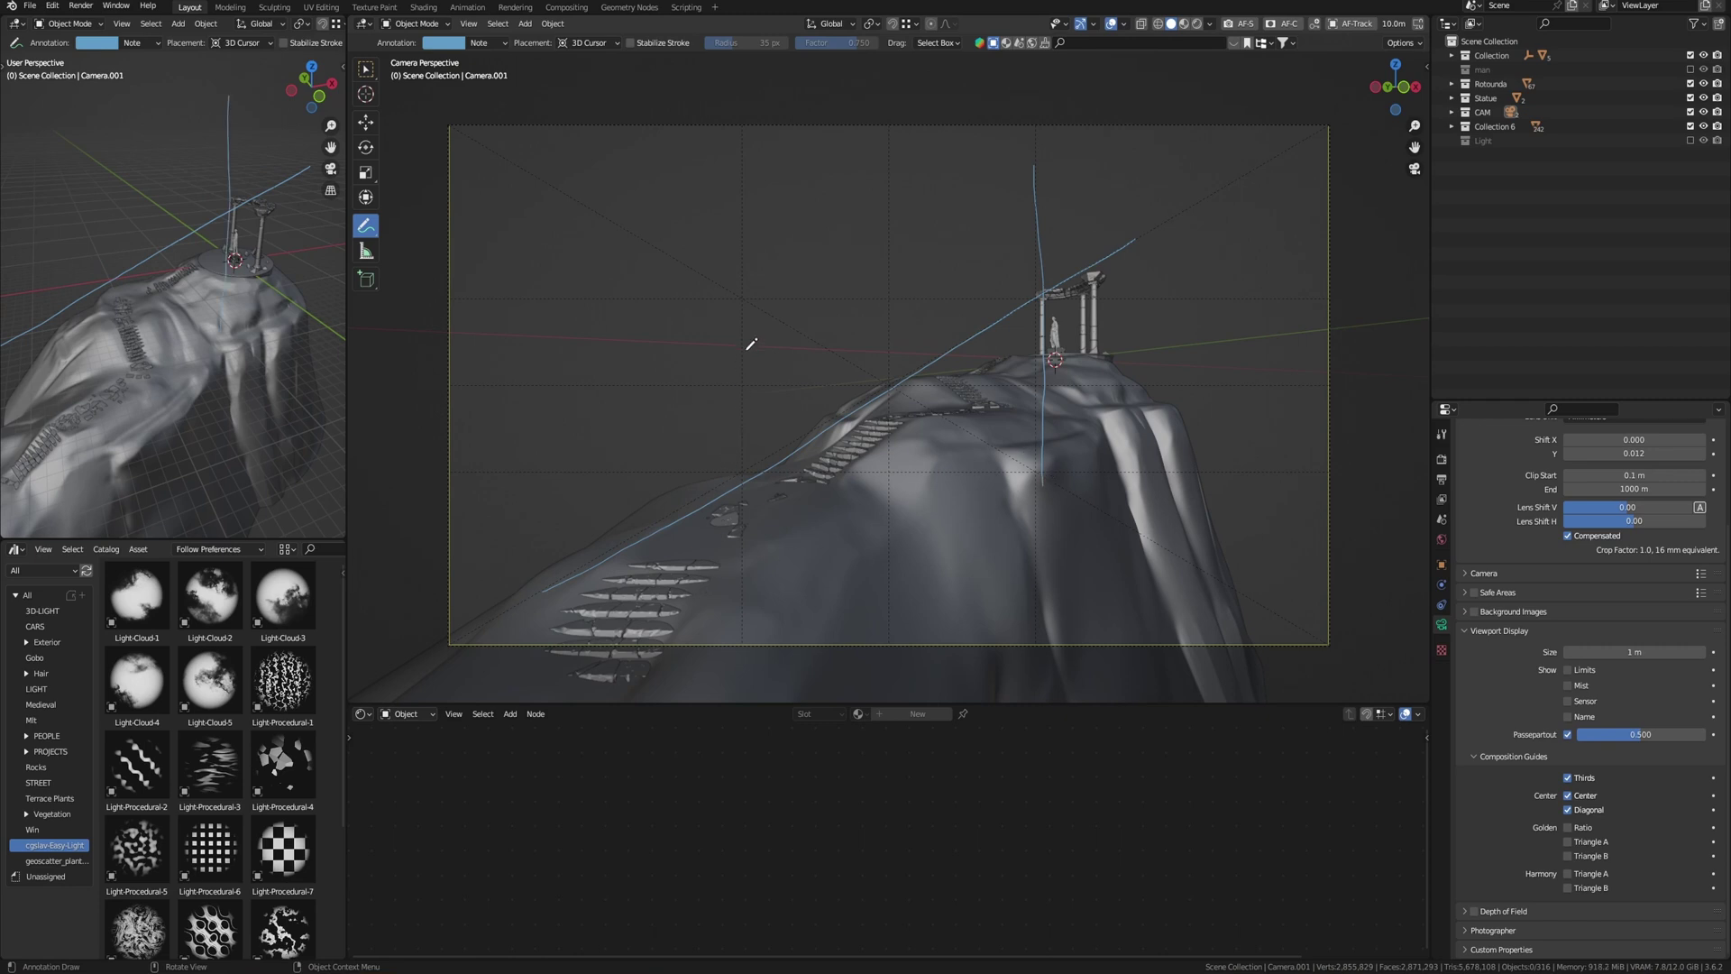
left_click_drag(745, 371, 744, 572)
key("ctrl+z")
key("ctrl+z")
key("ctrl+z")
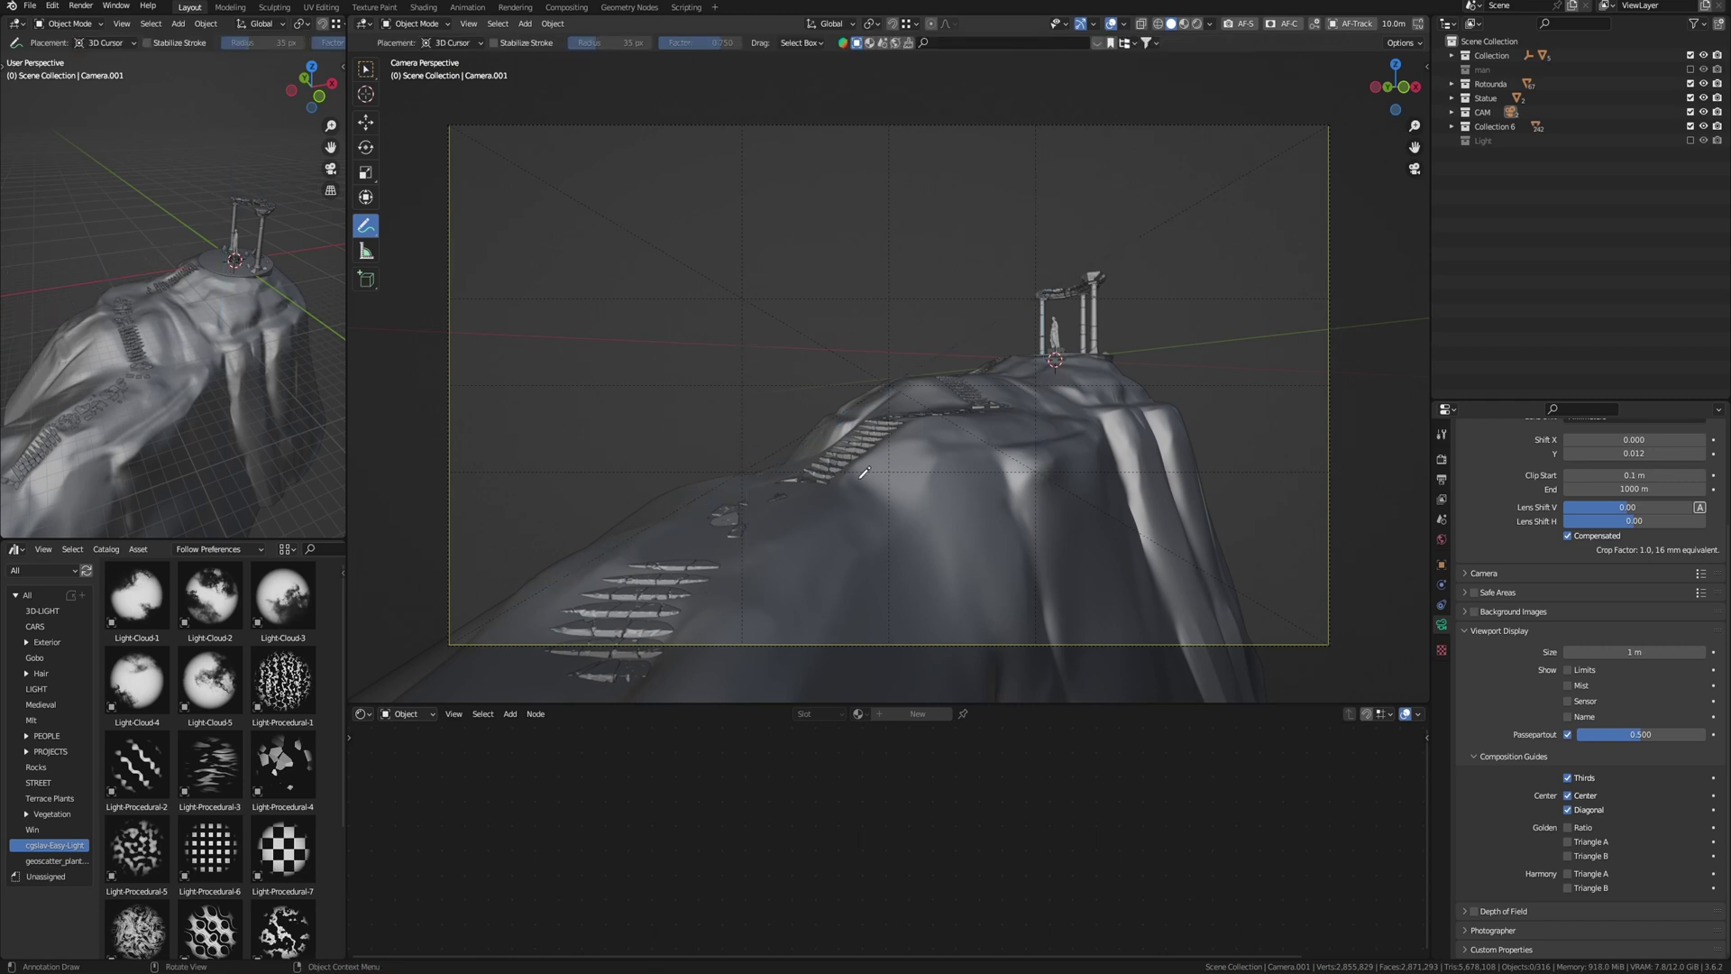
mouse_move(543, 589)
left_mouse_down()
mouse_move(1105, 233)
mouse_move(1049, 255)
left_mouse_up()
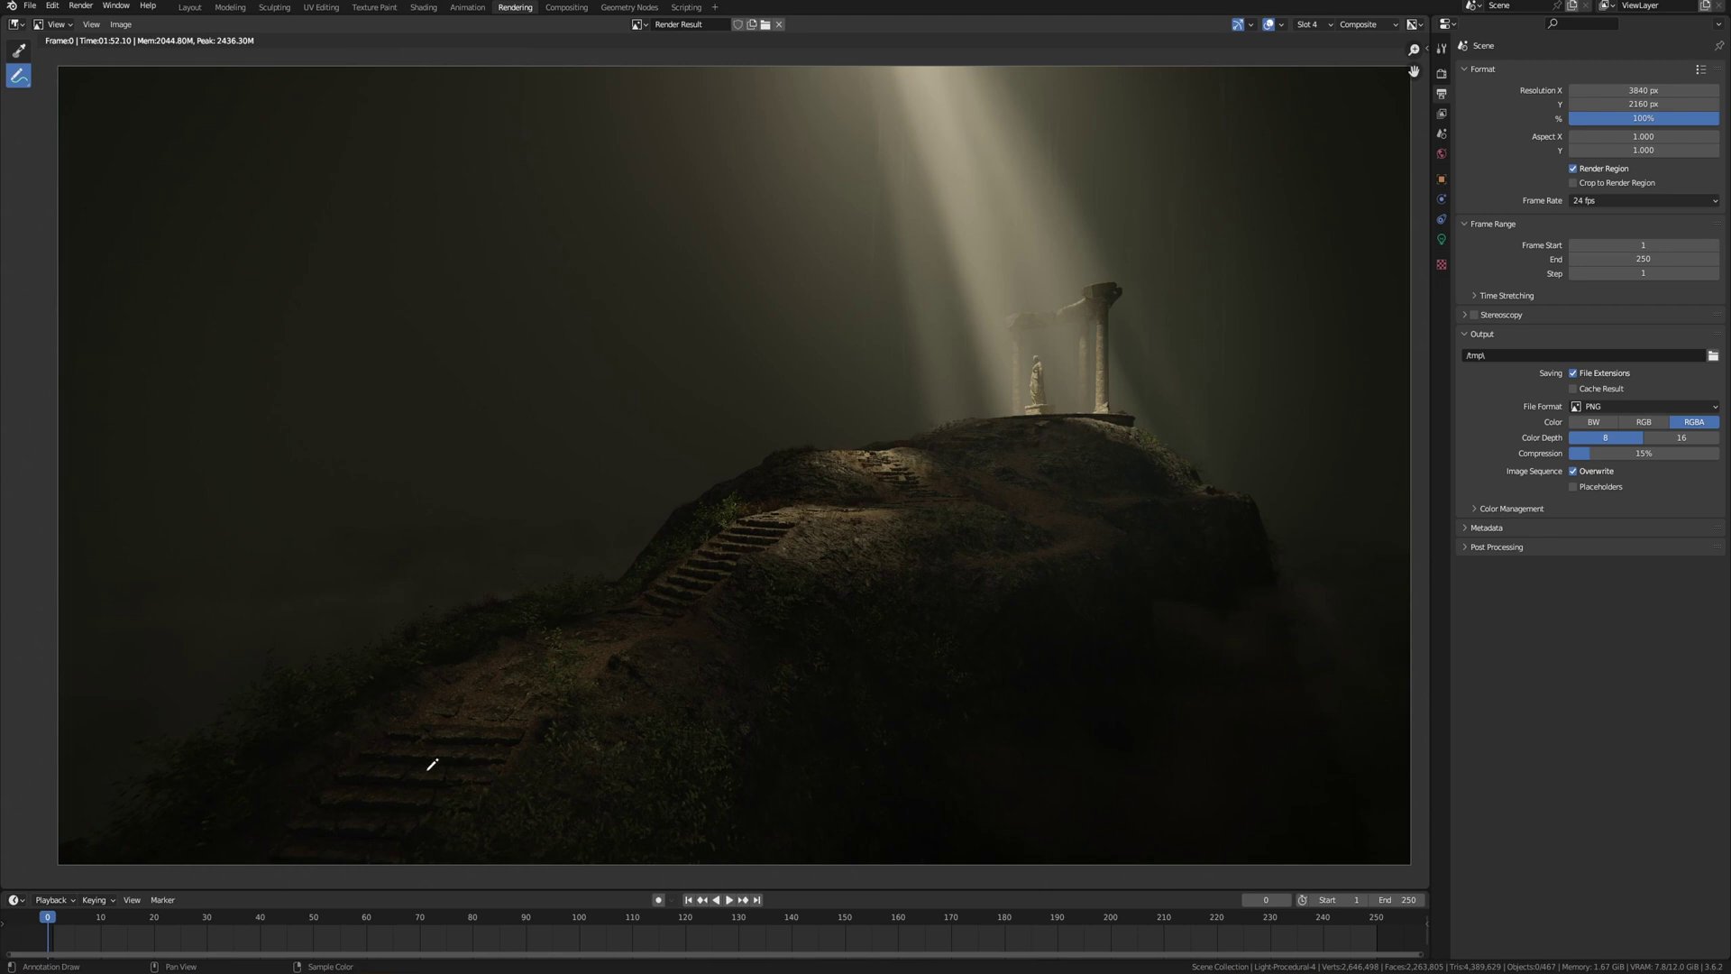
- Annotate the render's leading lines with strokes up the stairs, arrows along the slope, and strokes down the light beam
left_click_drag(422, 785, 464, 727)
left_click_drag(674, 510, 655, 522)
mouse_move(569, 725)
left_mouse_down()
mouse_move(752, 596)
mouse_move(754, 620)
left_mouse_up()
left_click_drag(906, 123, 956, 275)
left_click_drag(922, 217, 954, 275)
left_click_drag(949, 115, 981, 224)
- Draw straight annotation lines over the render: one vertical by the statue, two horizontals around it, and a long diagonal
left_click_drag(18, 68, 72, 109)
left_click_drag(1012, 117, 1028, 590)
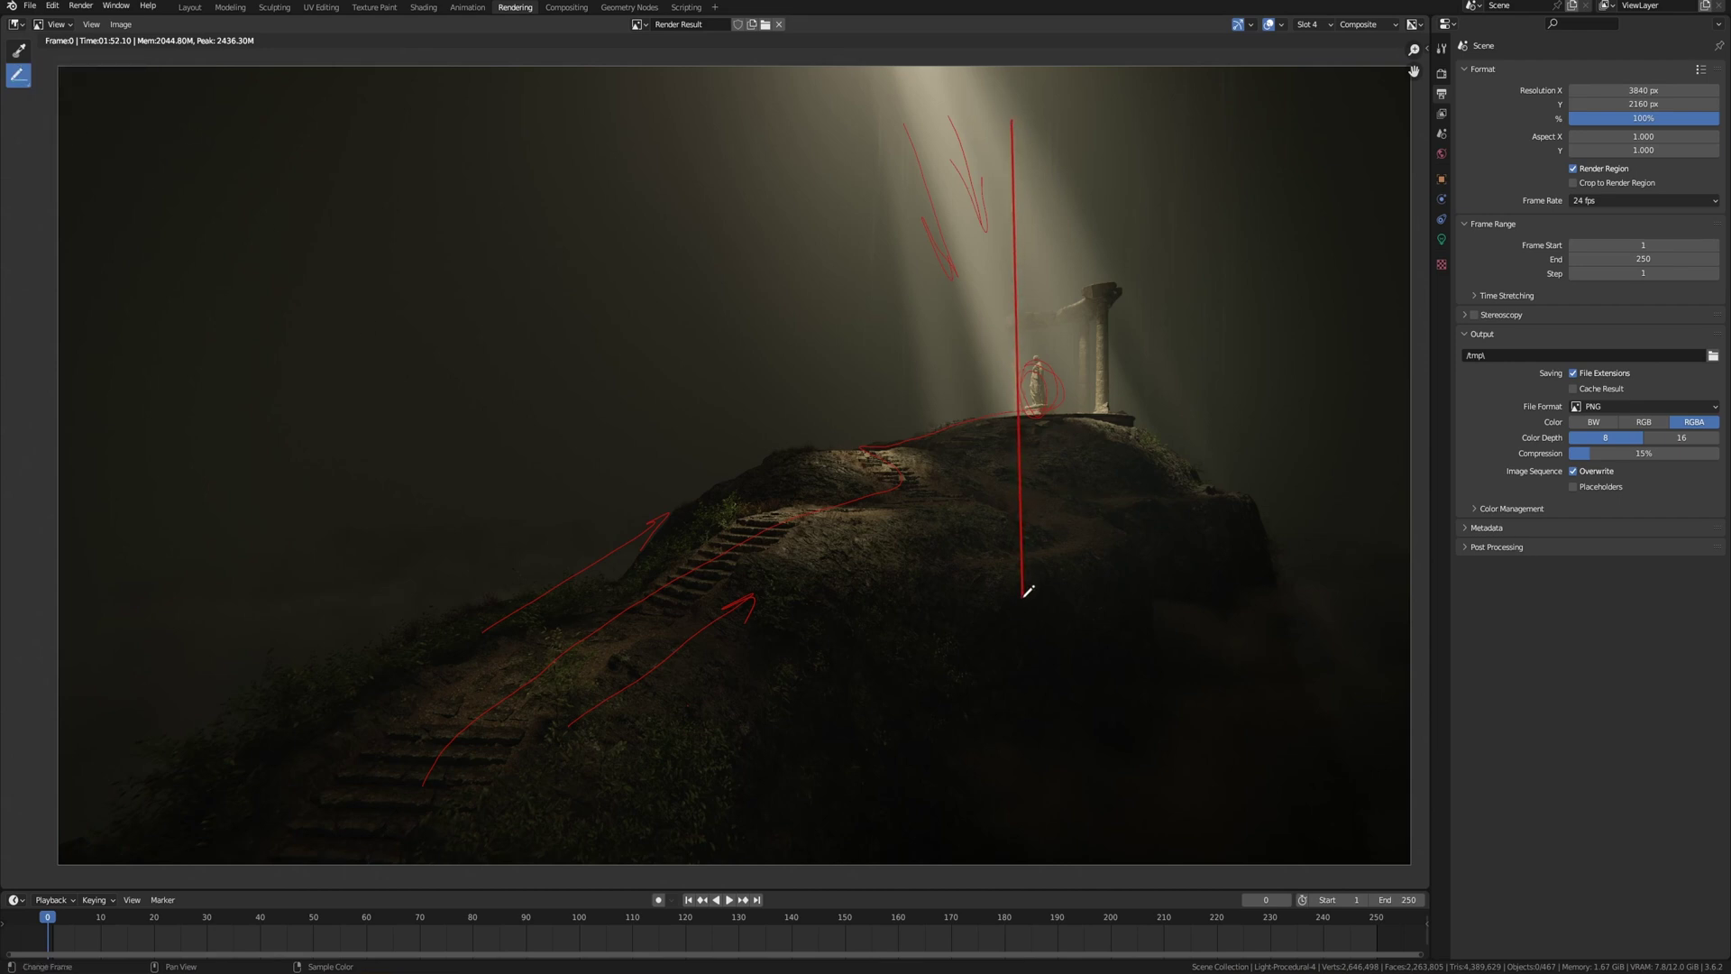
left_click_drag(647, 322, 1208, 322)
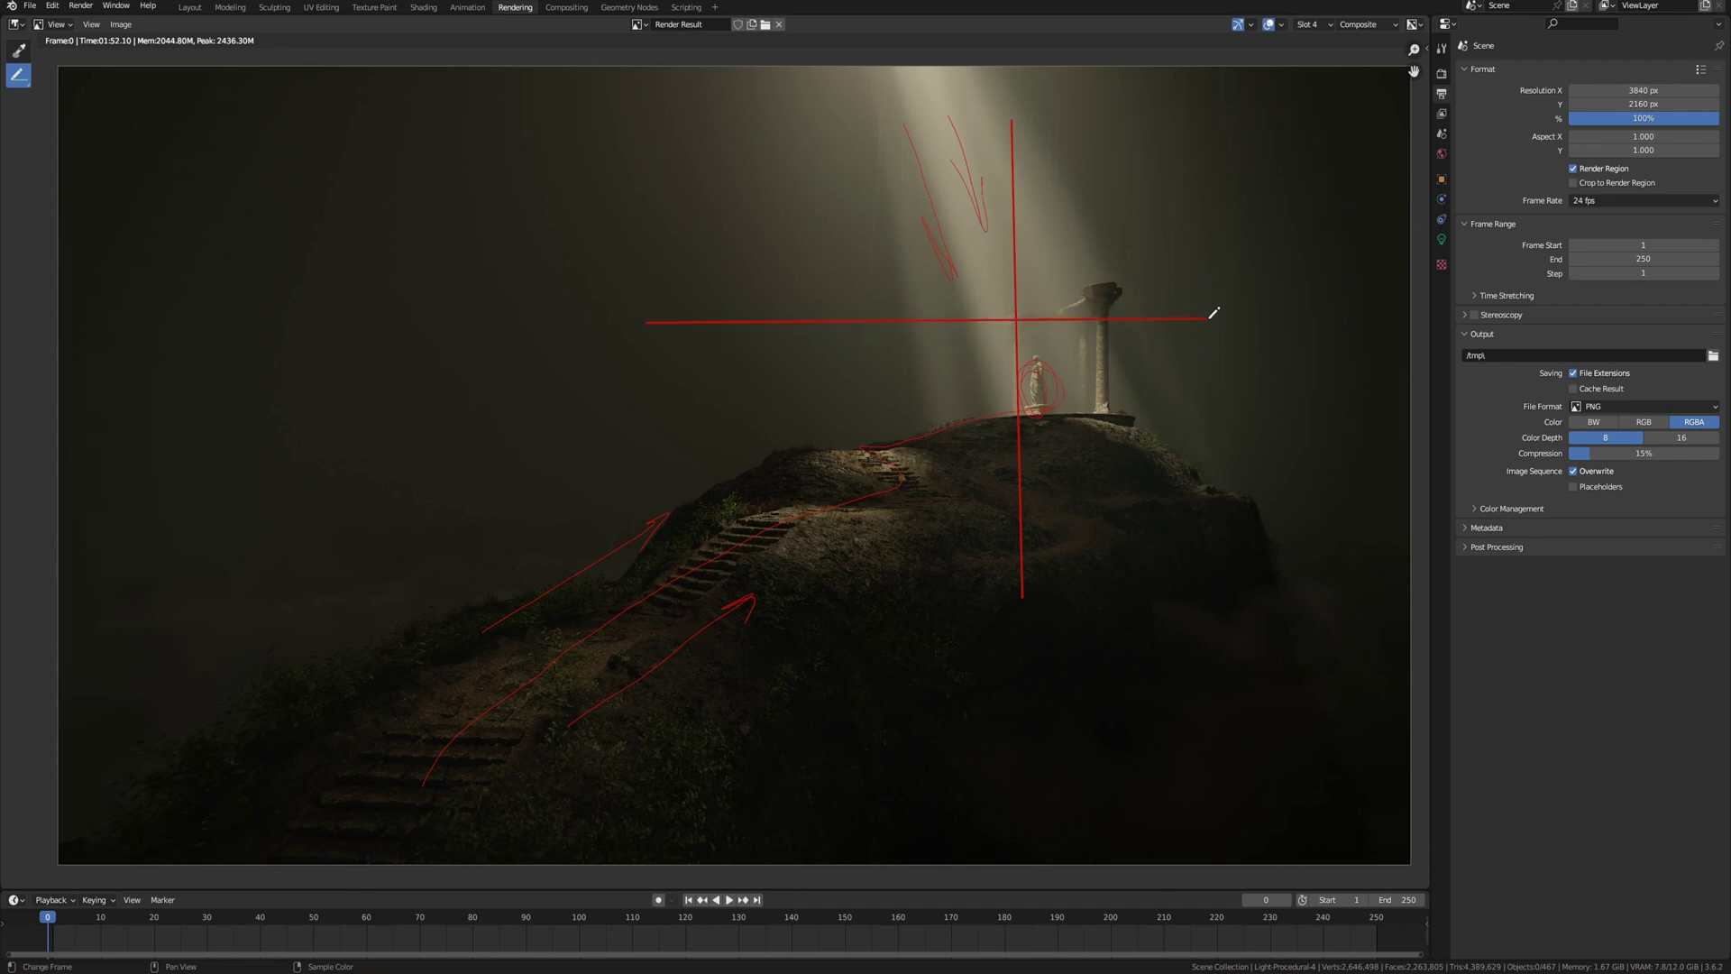
left_click_drag(638, 448, 1216, 446)
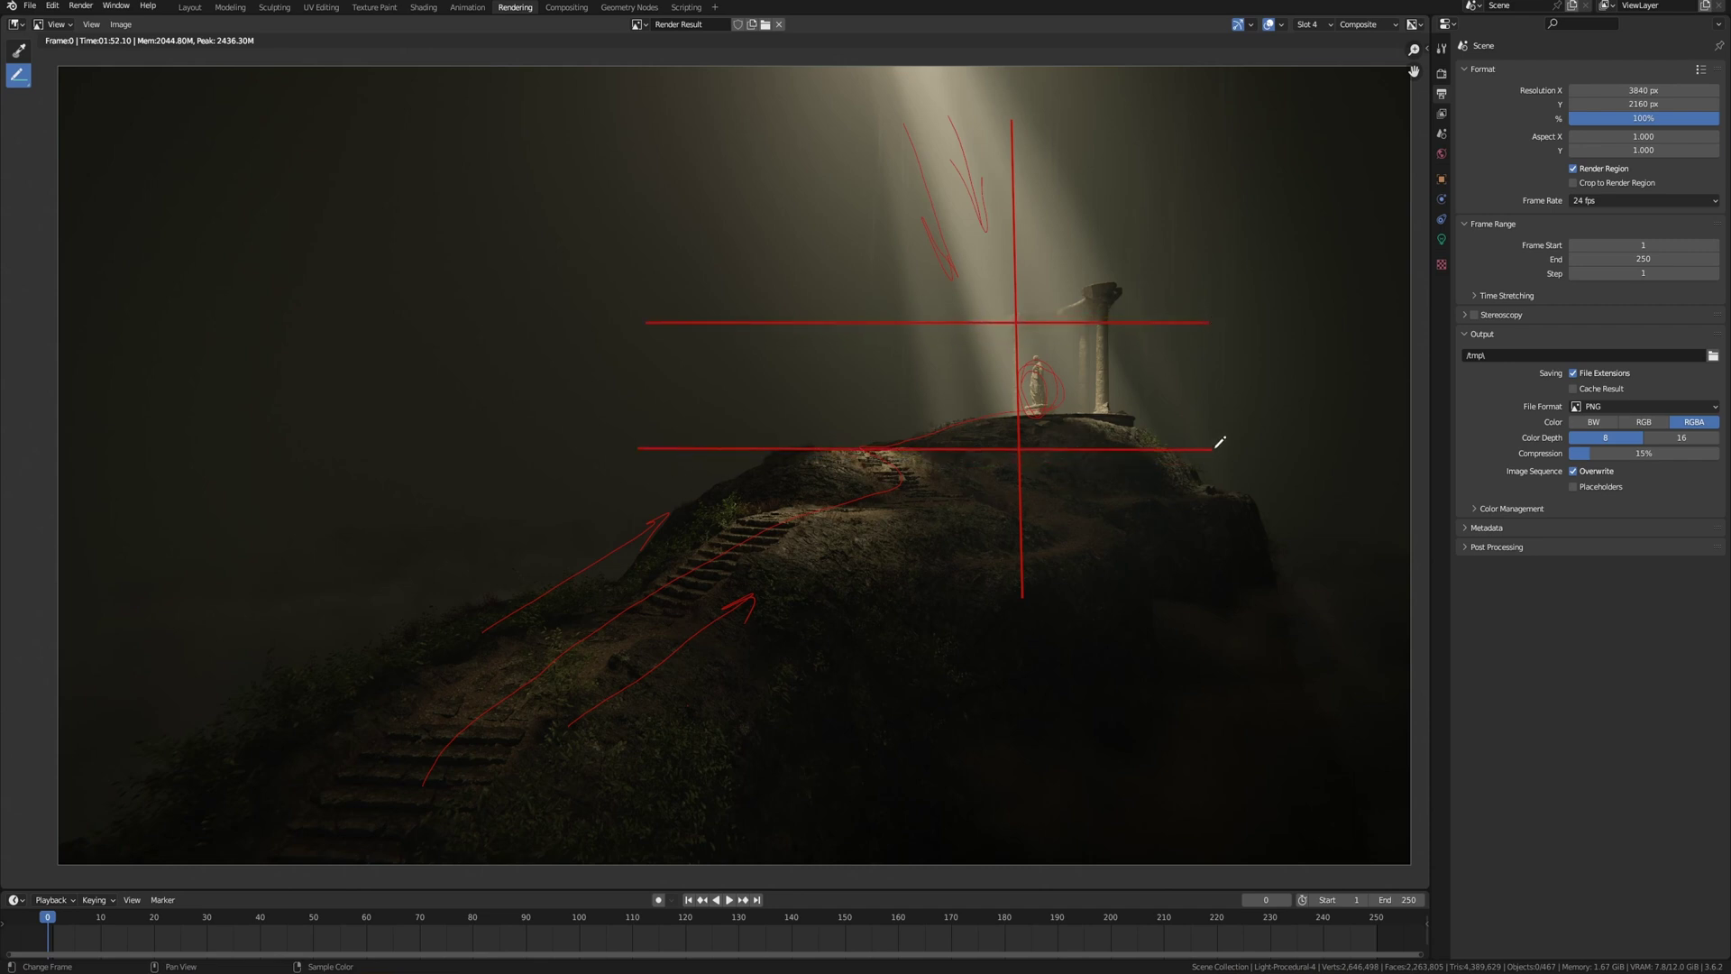
left_click_drag(1244, 162, 268, 832)
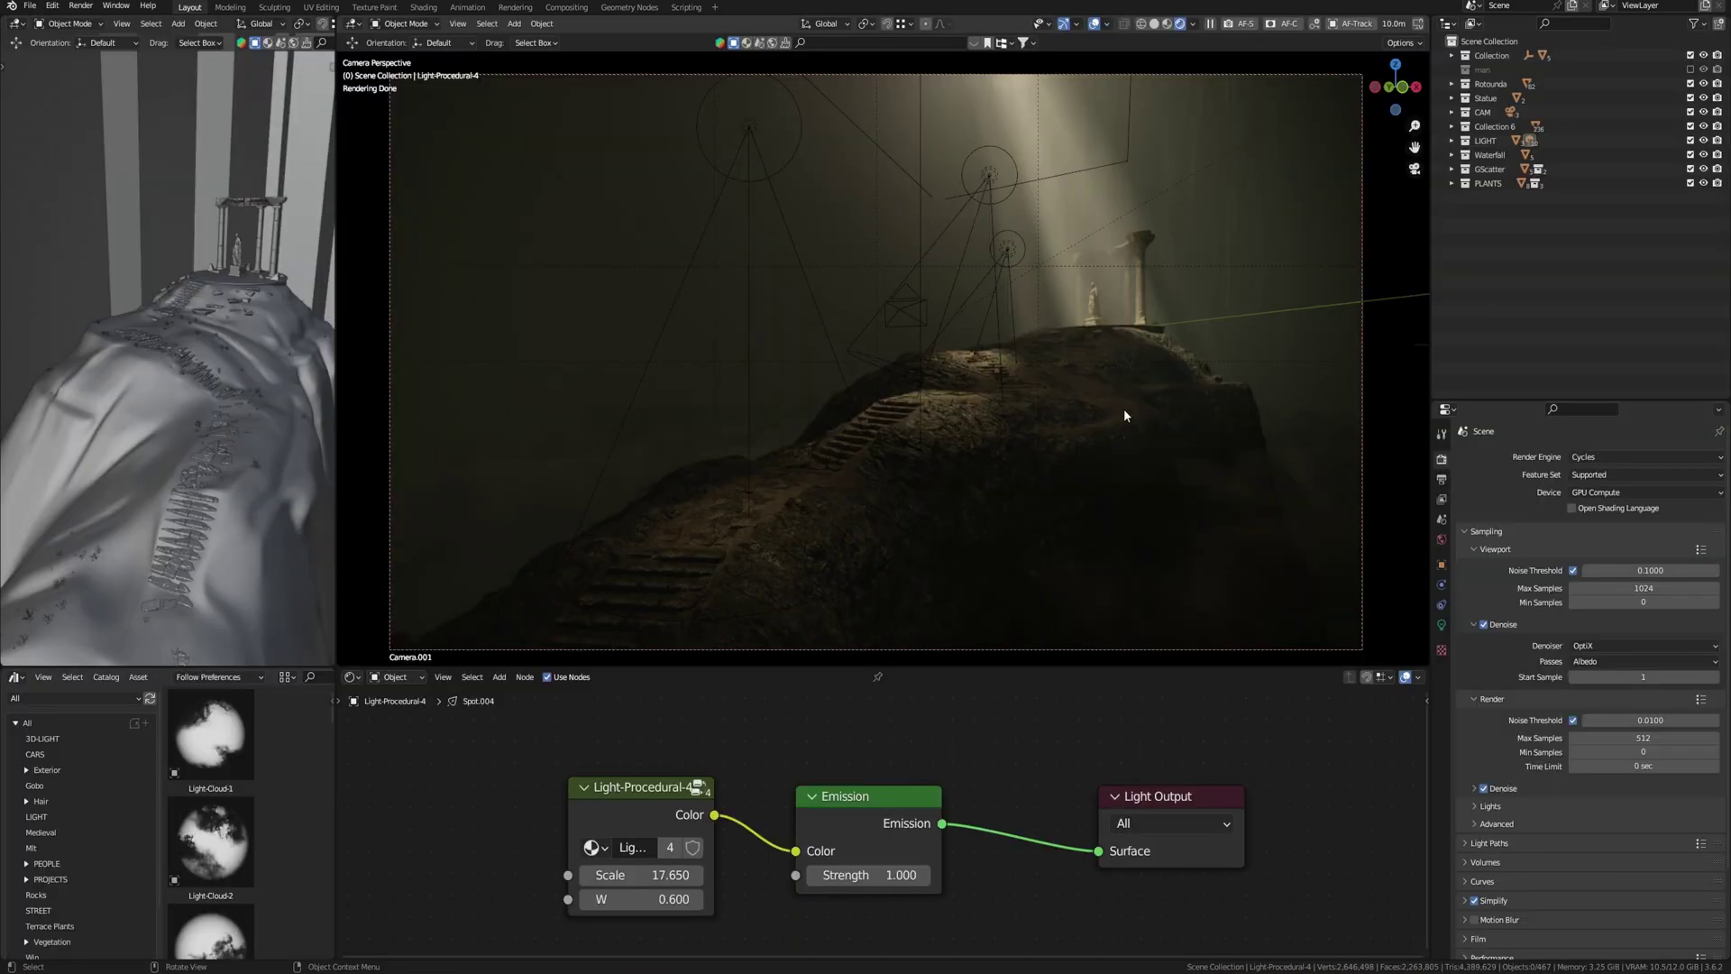
- Select the spot lights above the upper stairs in the camera view to show their placement
scroll(1063, 264, "down", 2)
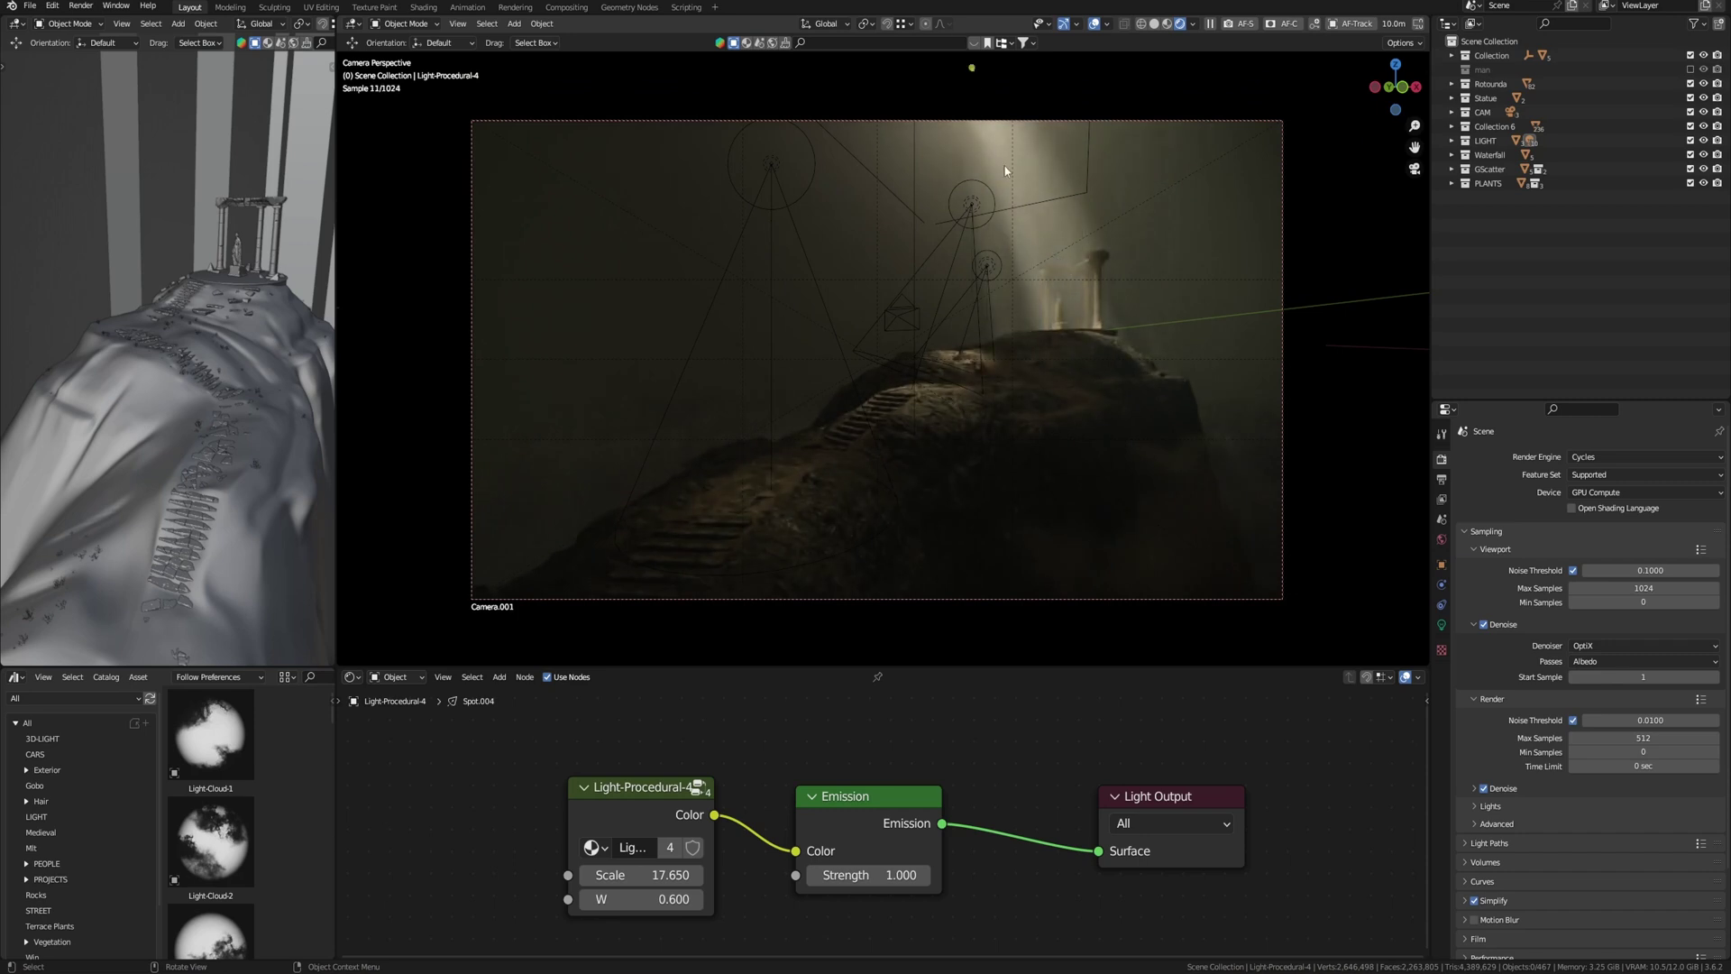
left_click(984, 268)
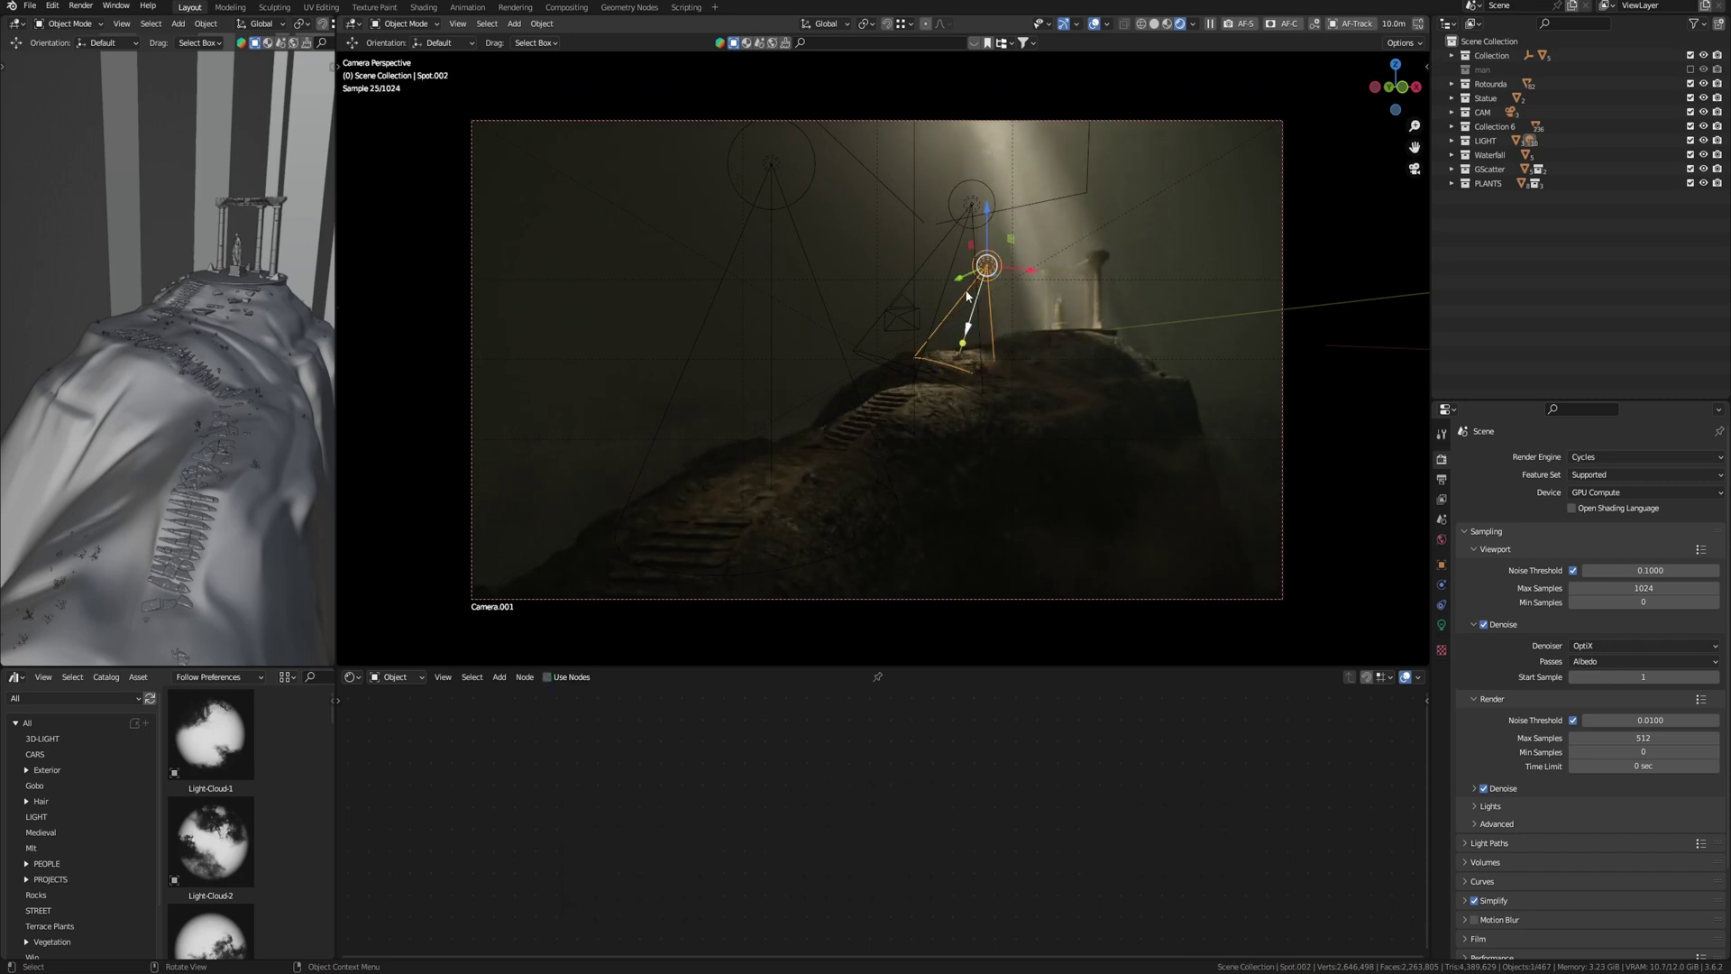
left_click_drag(969, 216, 963, 206)
- Annotate the render with yellow rays in the light beam and spot light sketches above the lower and upper stairs
left_click_drag(898, 87, 965, 305)
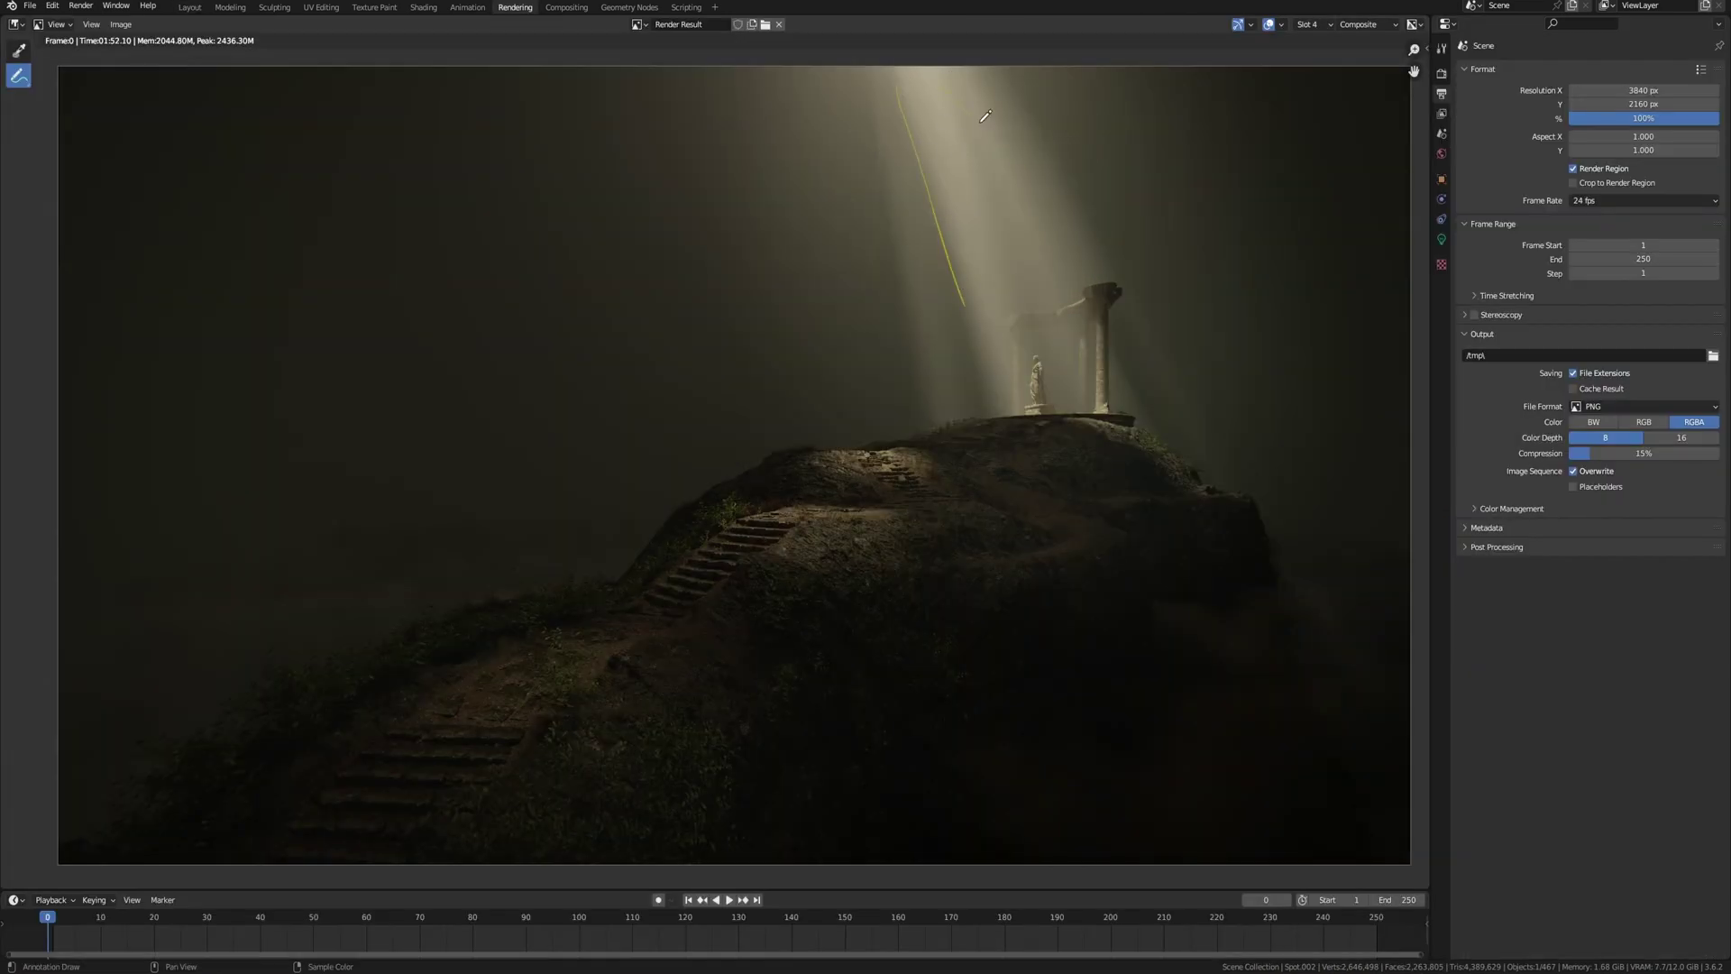
mouse_move(986, 116)
left_mouse_down()
mouse_move(1092, 264)
mouse_move(1011, 285)
mouse_move(1037, 271)
left_mouse_up()
mouse_move(529, 291)
left_mouse_down()
mouse_move(544, 230)
mouse_move(518, 286)
left_mouse_up()
mouse_move(520, 298)
left_mouse_down()
mouse_move(460, 628)
mouse_move(629, 575)
mouse_move(547, 630)
left_mouse_up()
mouse_move(533, 559)
left_mouse_down()
mouse_move(546, 629)
mouse_move(566, 609)
left_mouse_up()
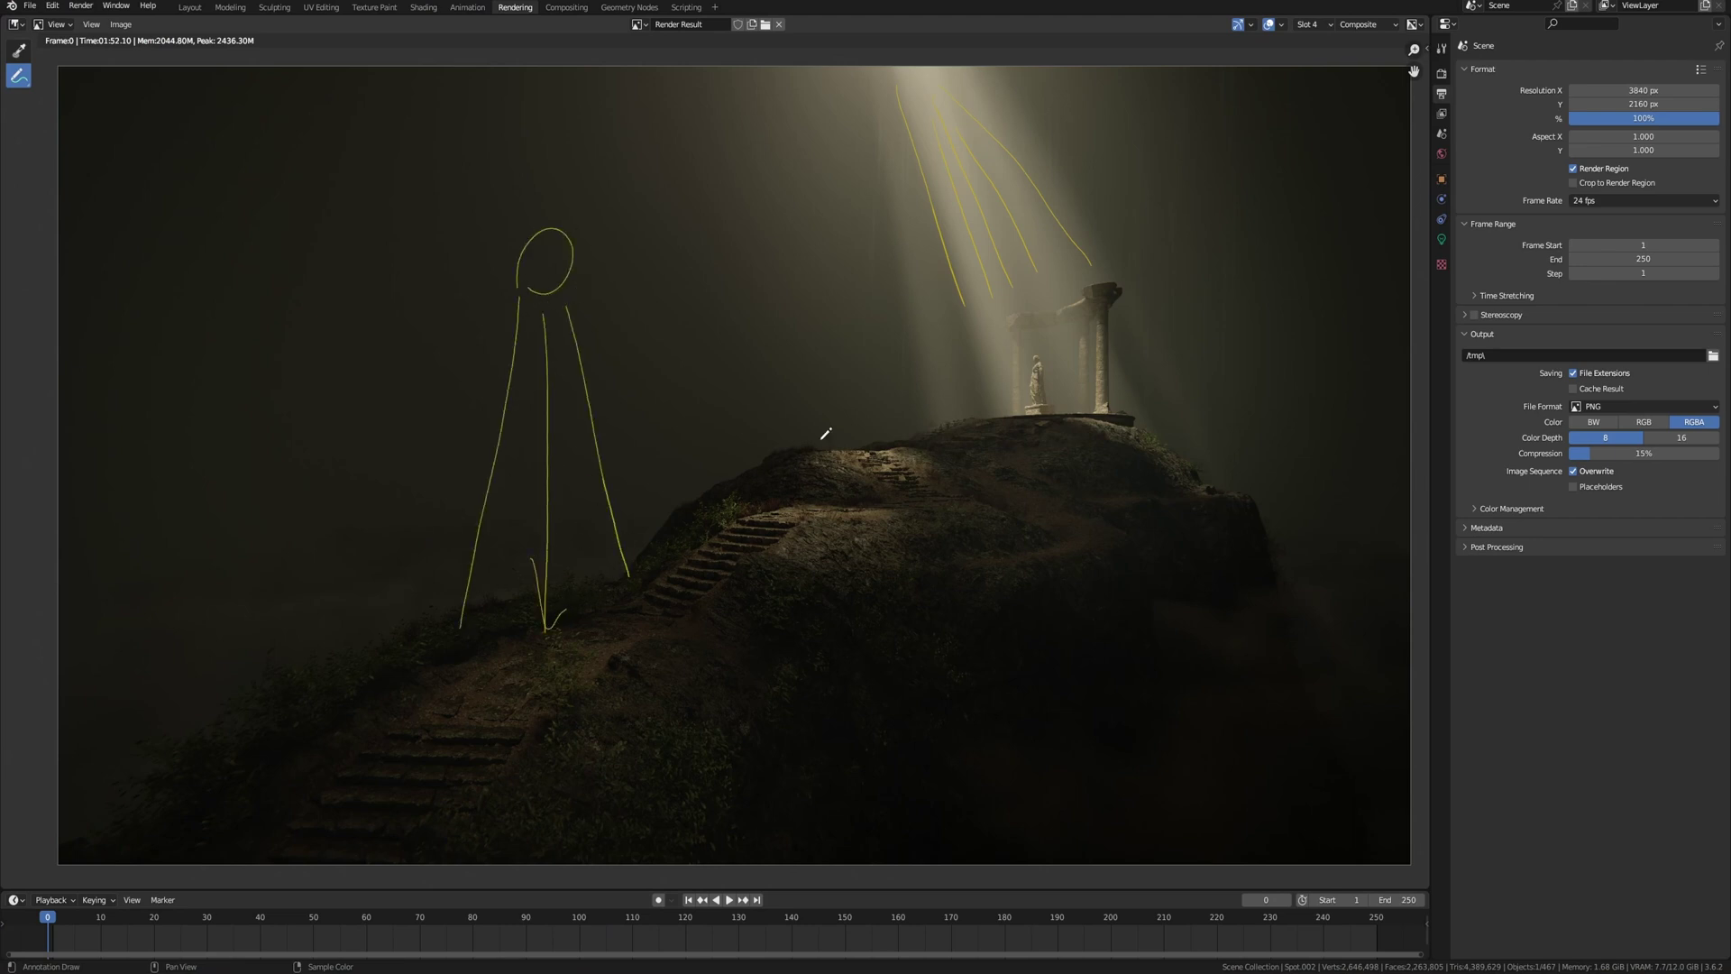
mouse_move(862, 253)
left_mouse_down()
mouse_move(797, 498)
mouse_move(793, 413)
mouse_move(863, 421)
mouse_move(823, 495)
left_mouse_up()
mouse_move(939, 317)
left_mouse_down()
mouse_move(910, 431)
mouse_move(890, 427)
mouse_move(945, 443)
left_mouse_up()
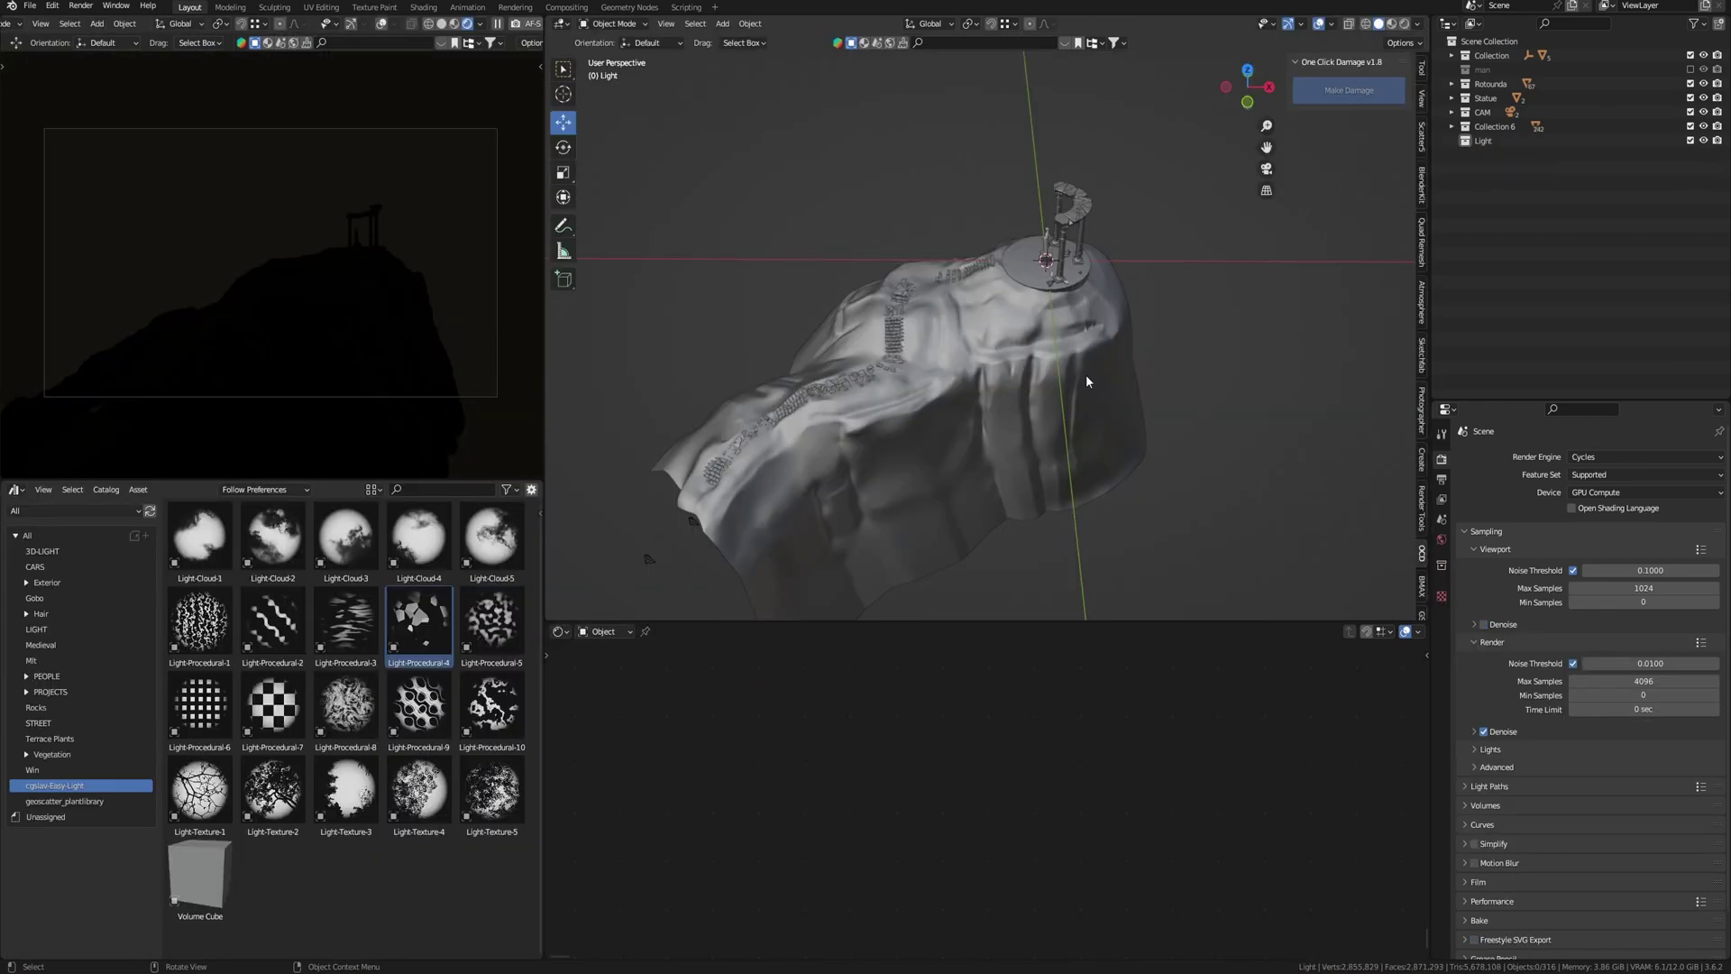
- Add the Light-Procedural-4 asset to the scene and move it high above the temple in the left view
scroll(1098, 418, "down", 2)
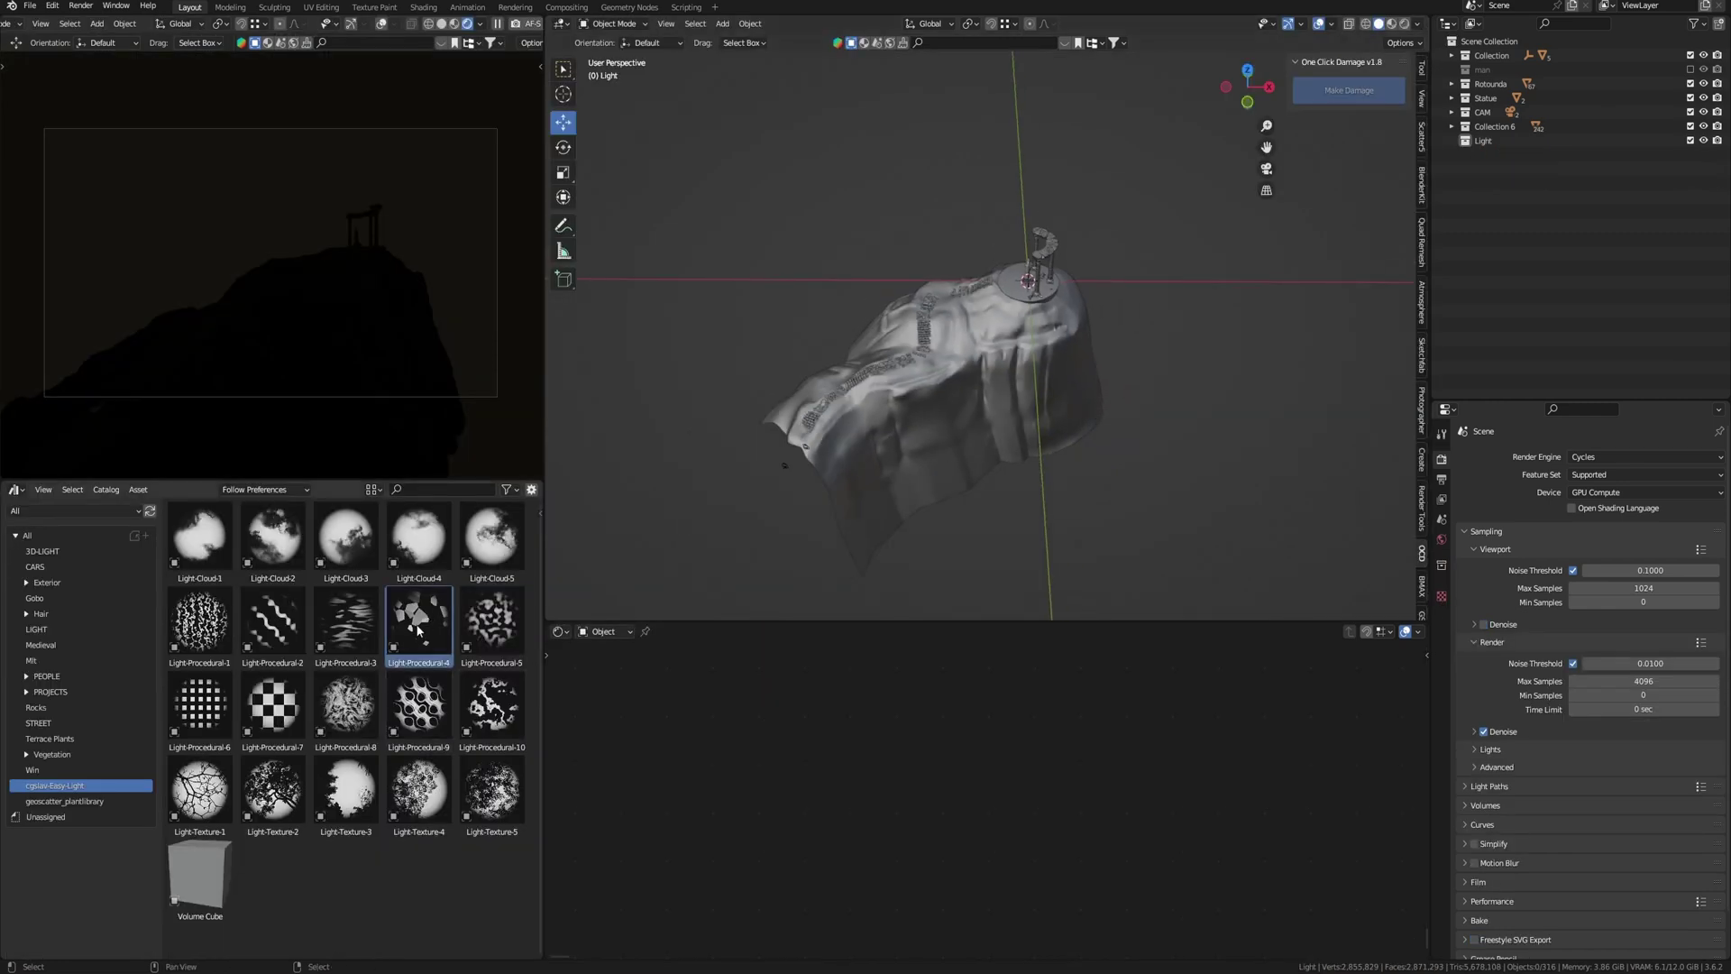
left_click_drag(418, 629, 1013, 541)
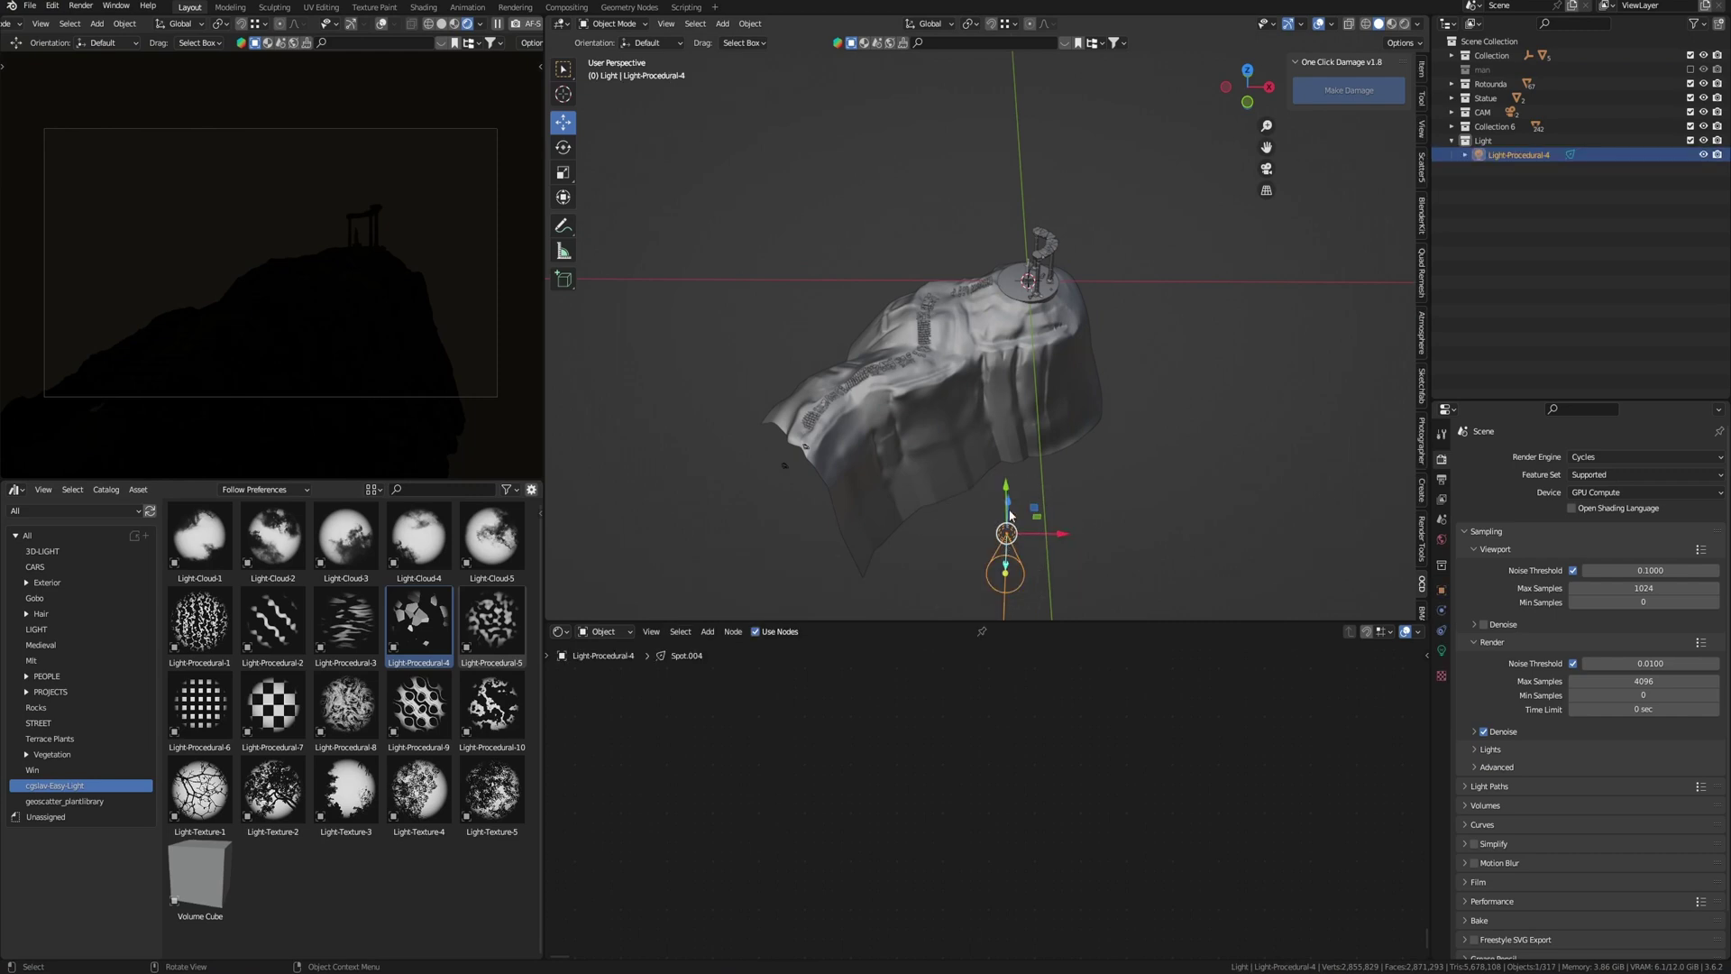
middle_click_drag(1013, 541, 1182, 491)
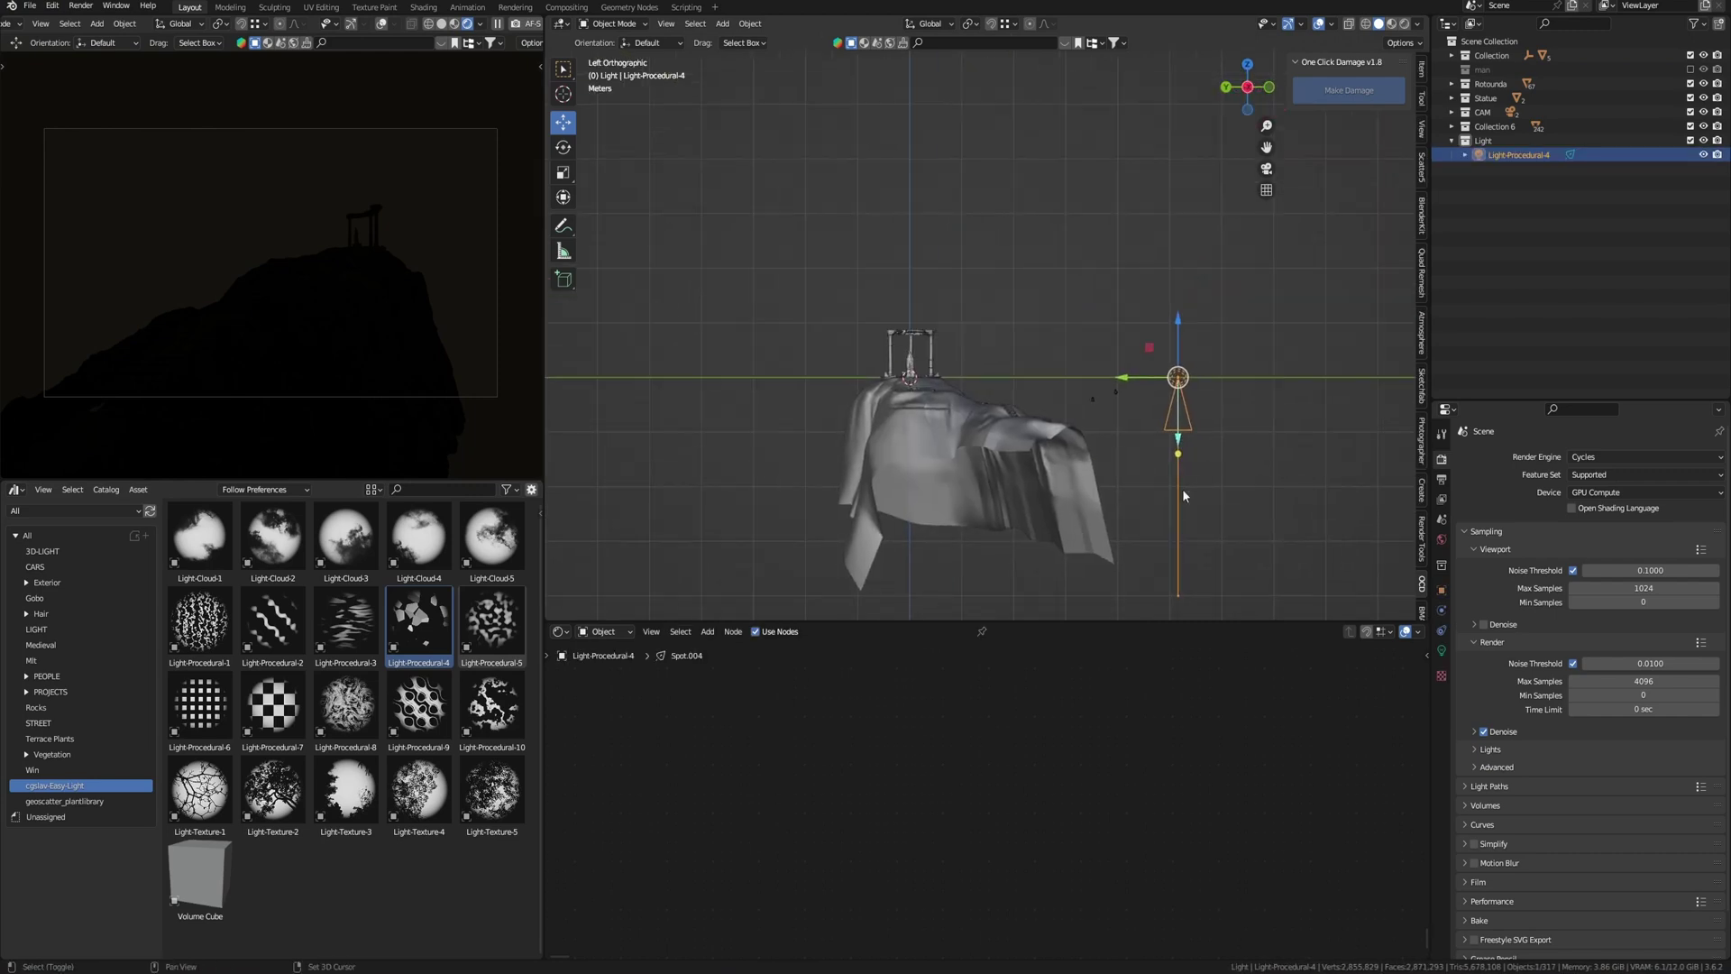
key("g")
left_click(911, 267)
- Move the procedural spot light toward the stair side of the temple and rotate it in the front view to aim at the statue
key("KP_0")
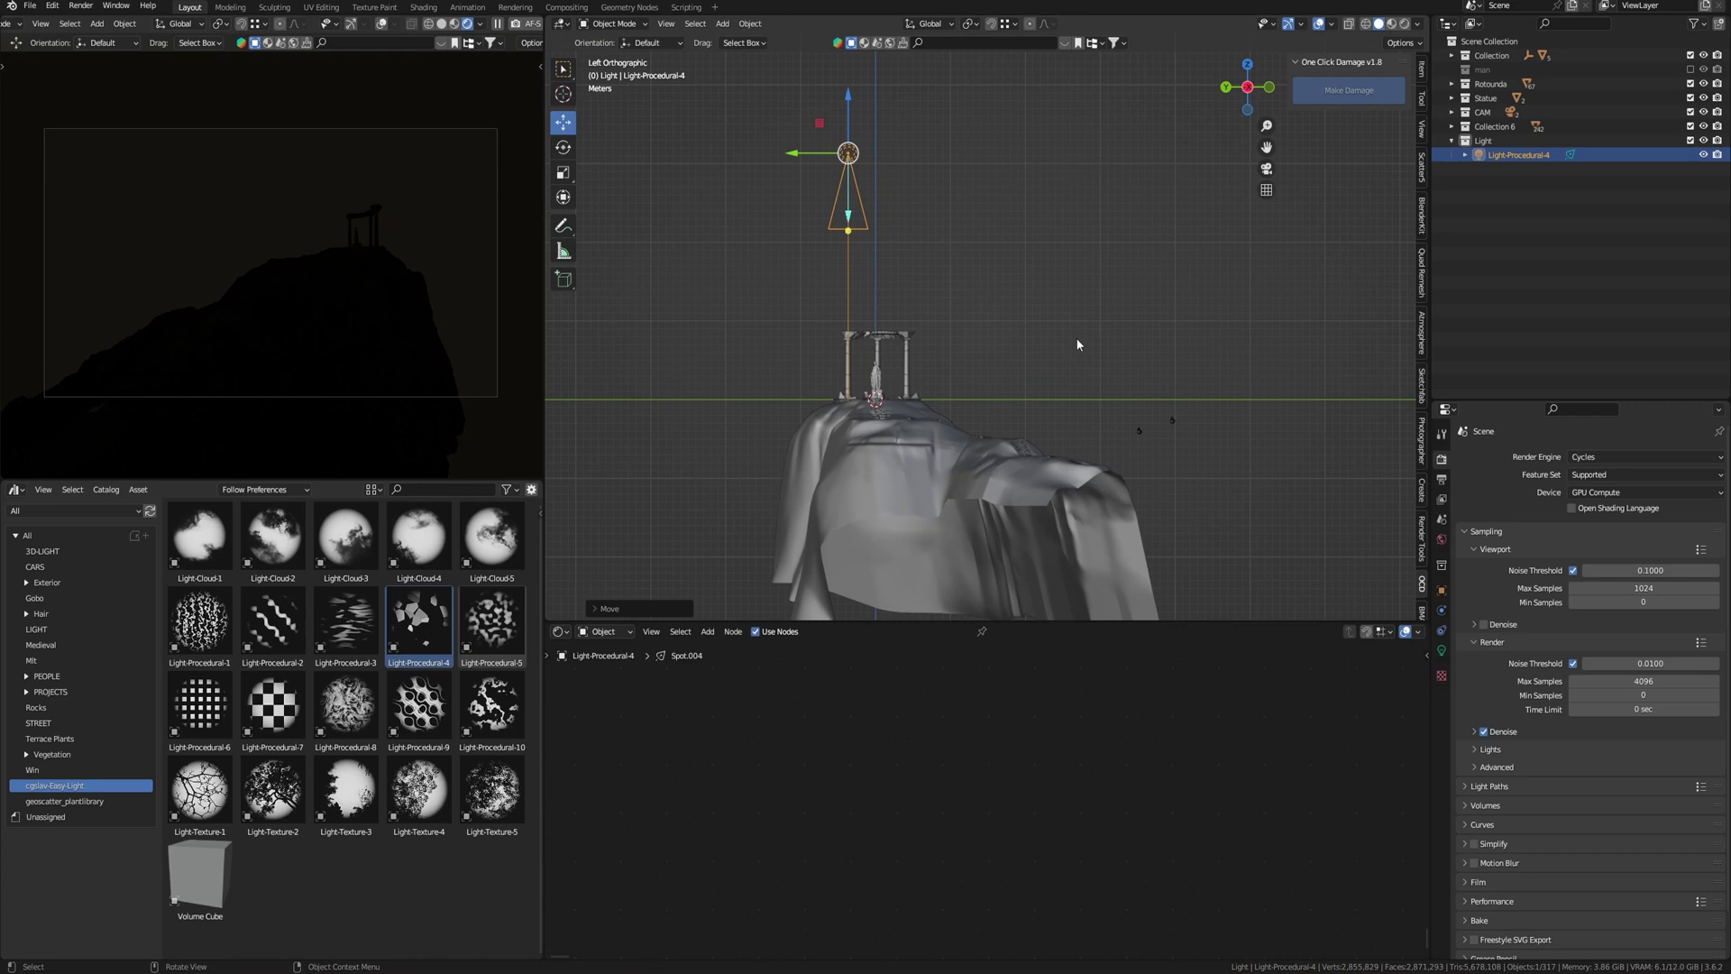
key("KP_1")
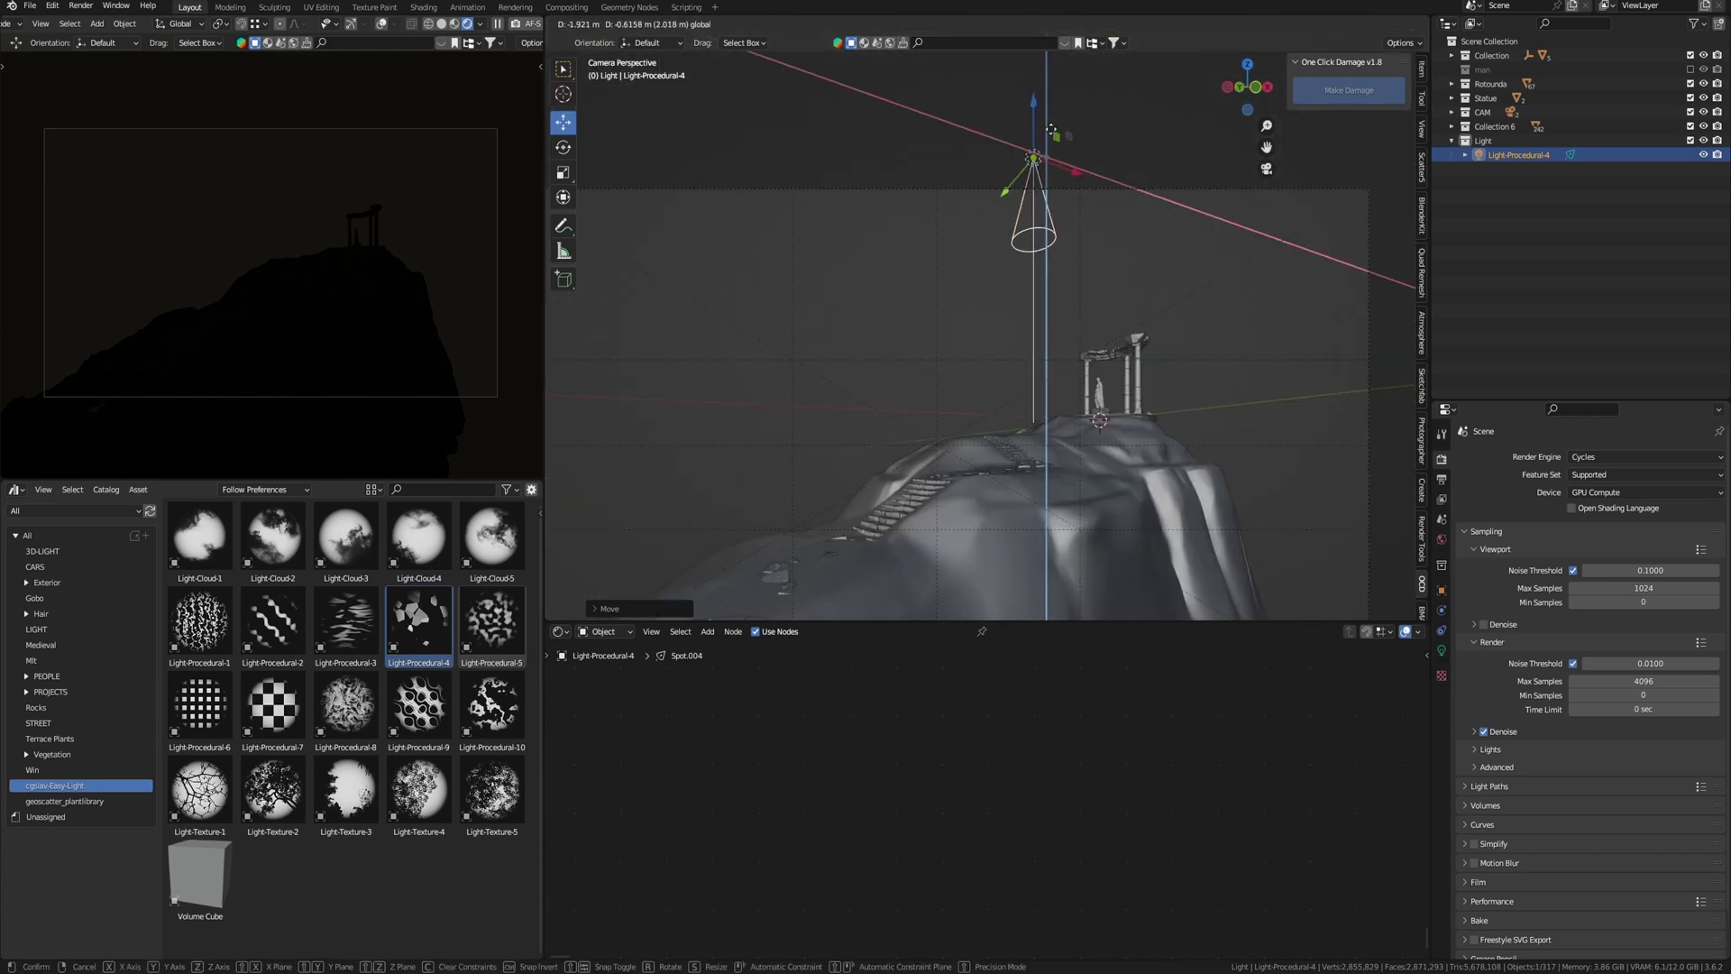
scroll(1073, 322, "up", 5)
scroll(1104, 307, "down", 6)
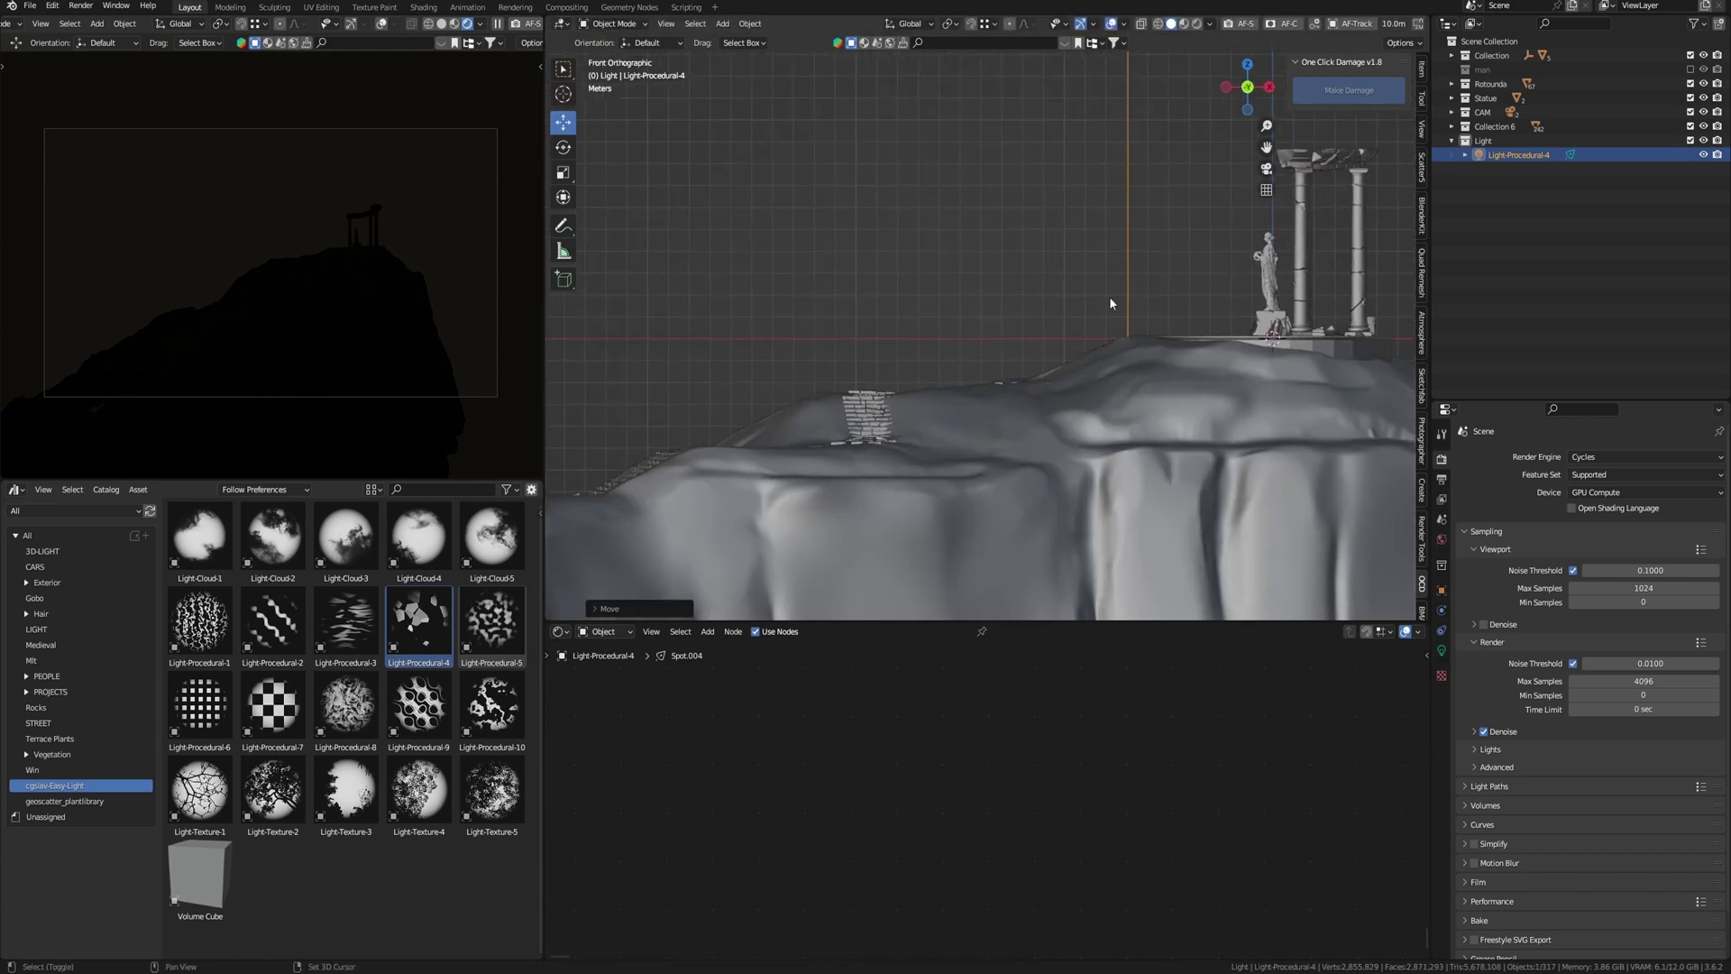
key("r")
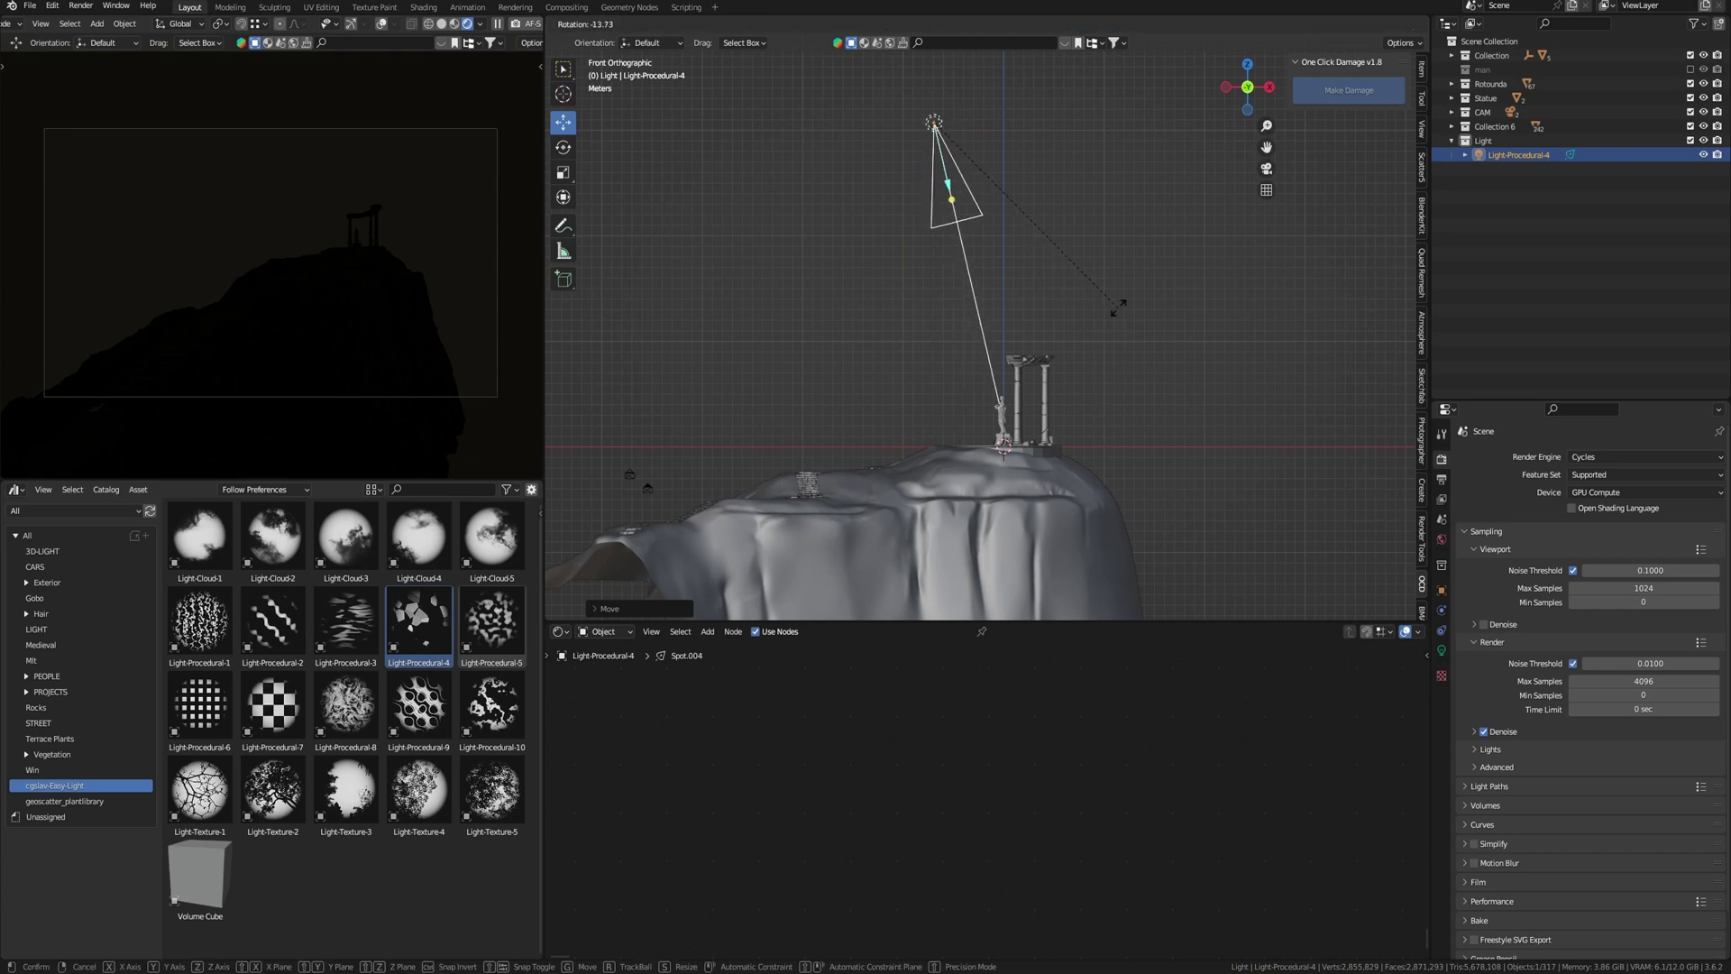
left_click(1088, 349)
middle_click_drag(1087, 350, 1205, 384)
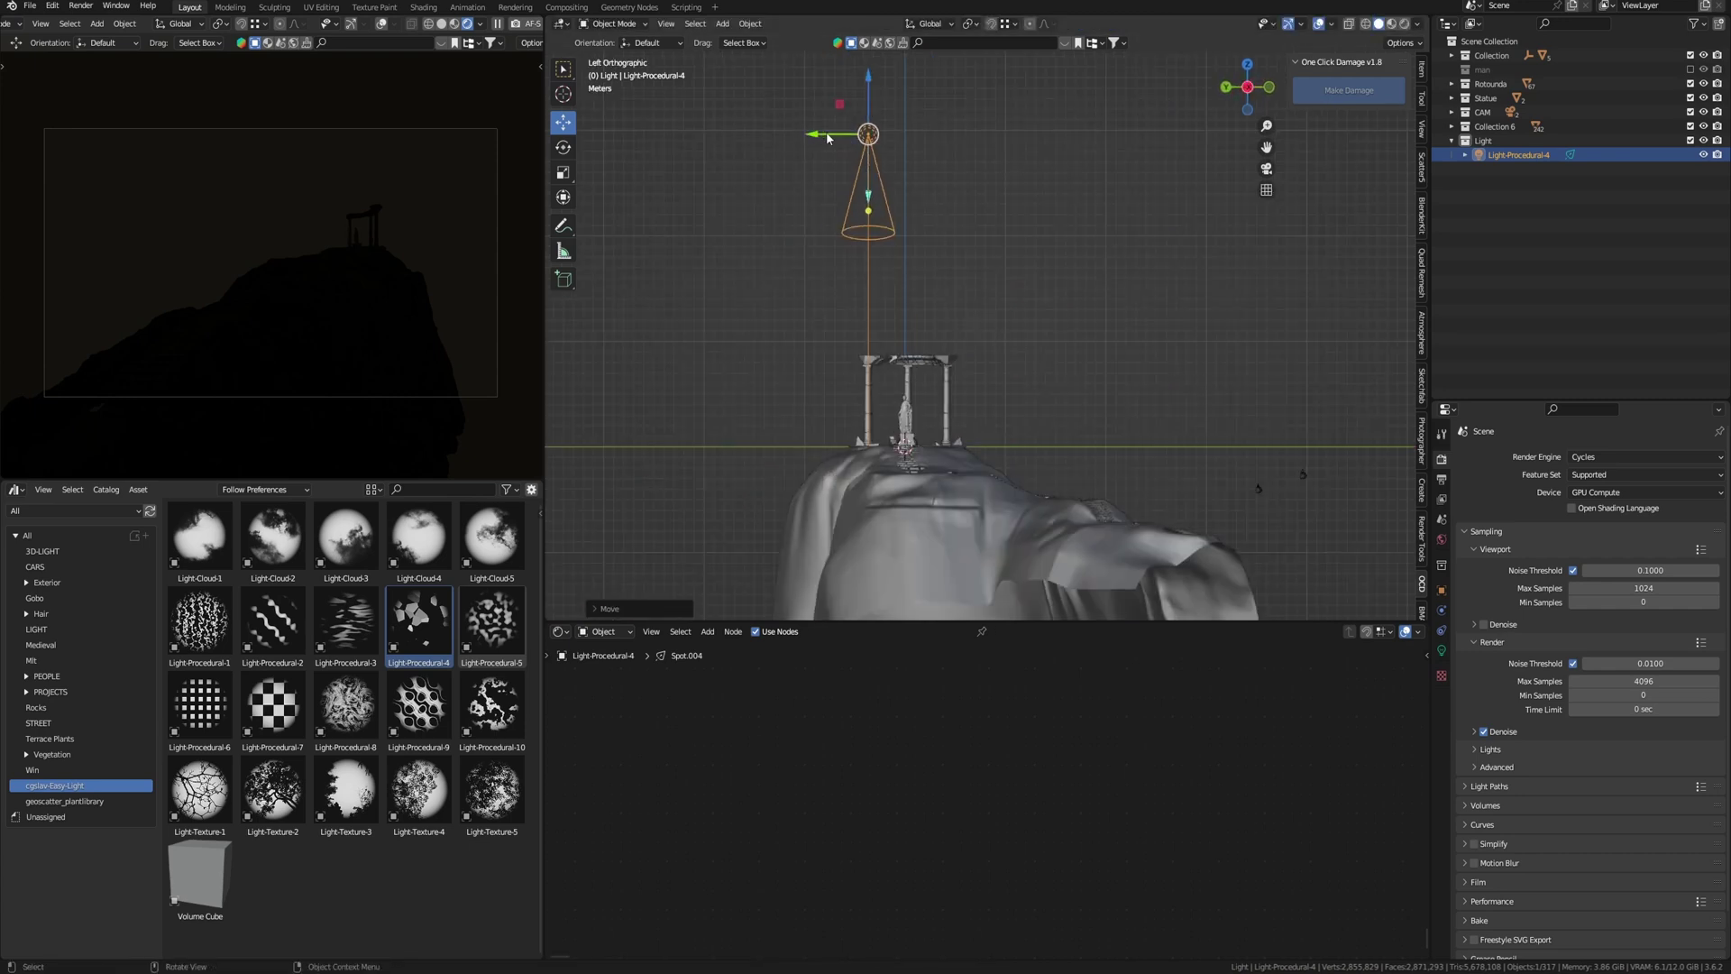
- Tilt the procedural spot light toward the statue in the left view and shift it slightly along Y
key("r")
key("Escape")
key("r")
left_click(1167, 179)
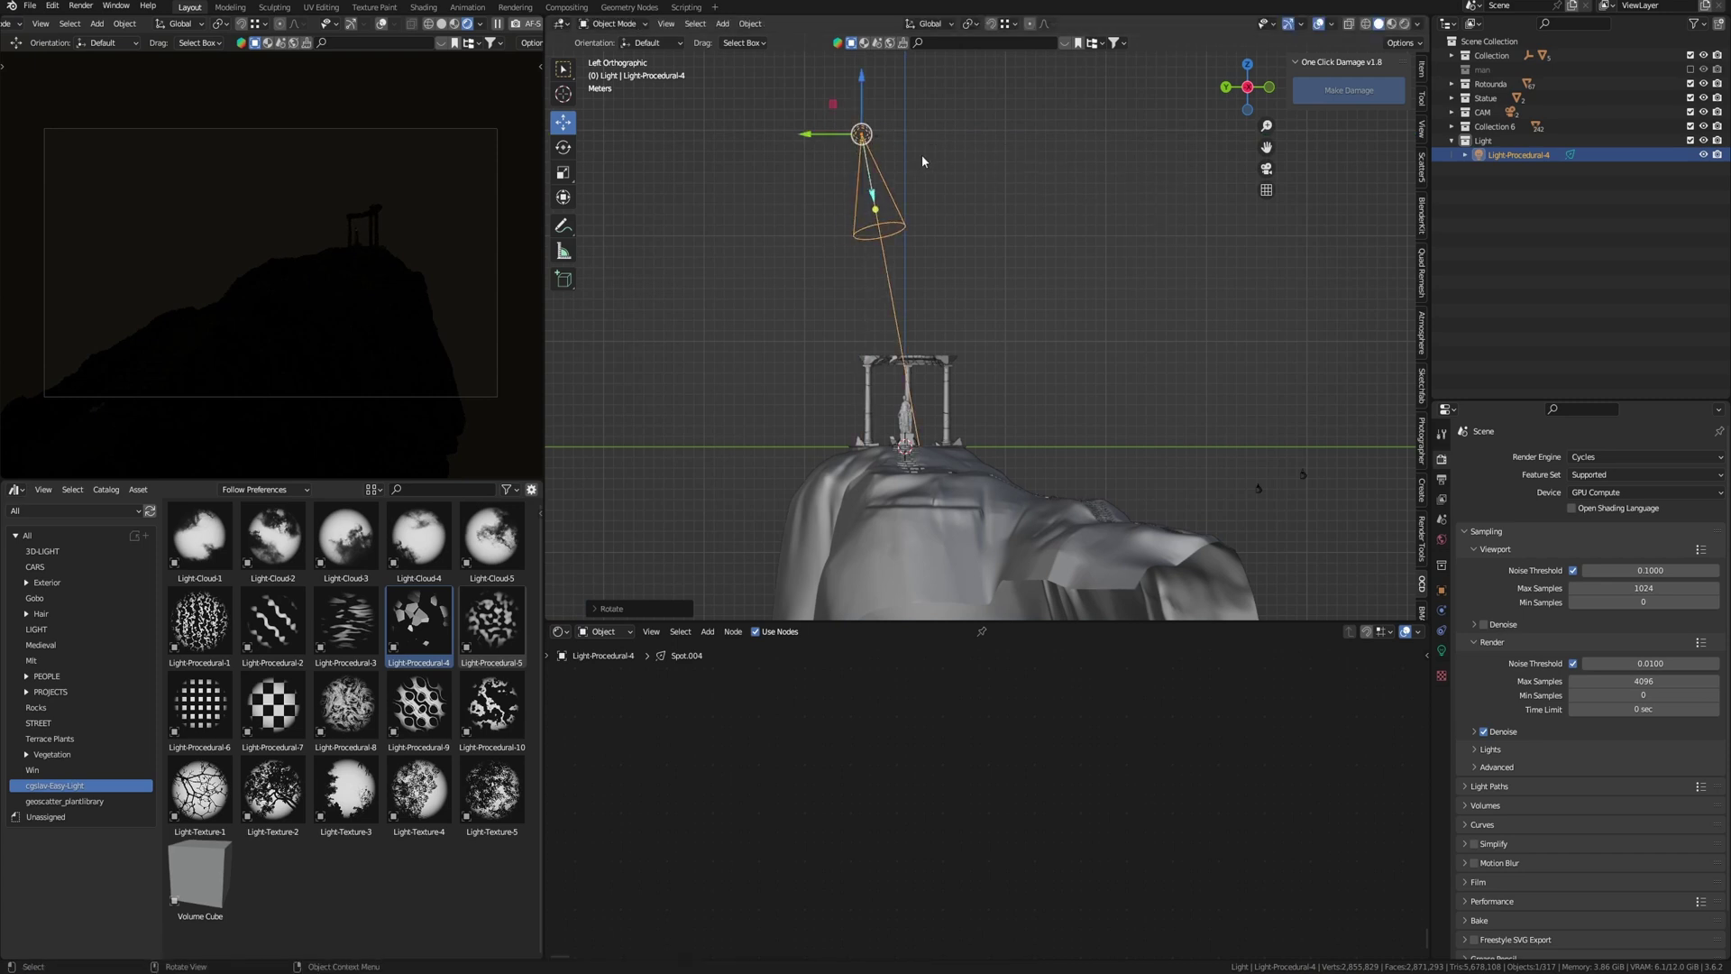
left_click_drag(810, 134, 800, 134)
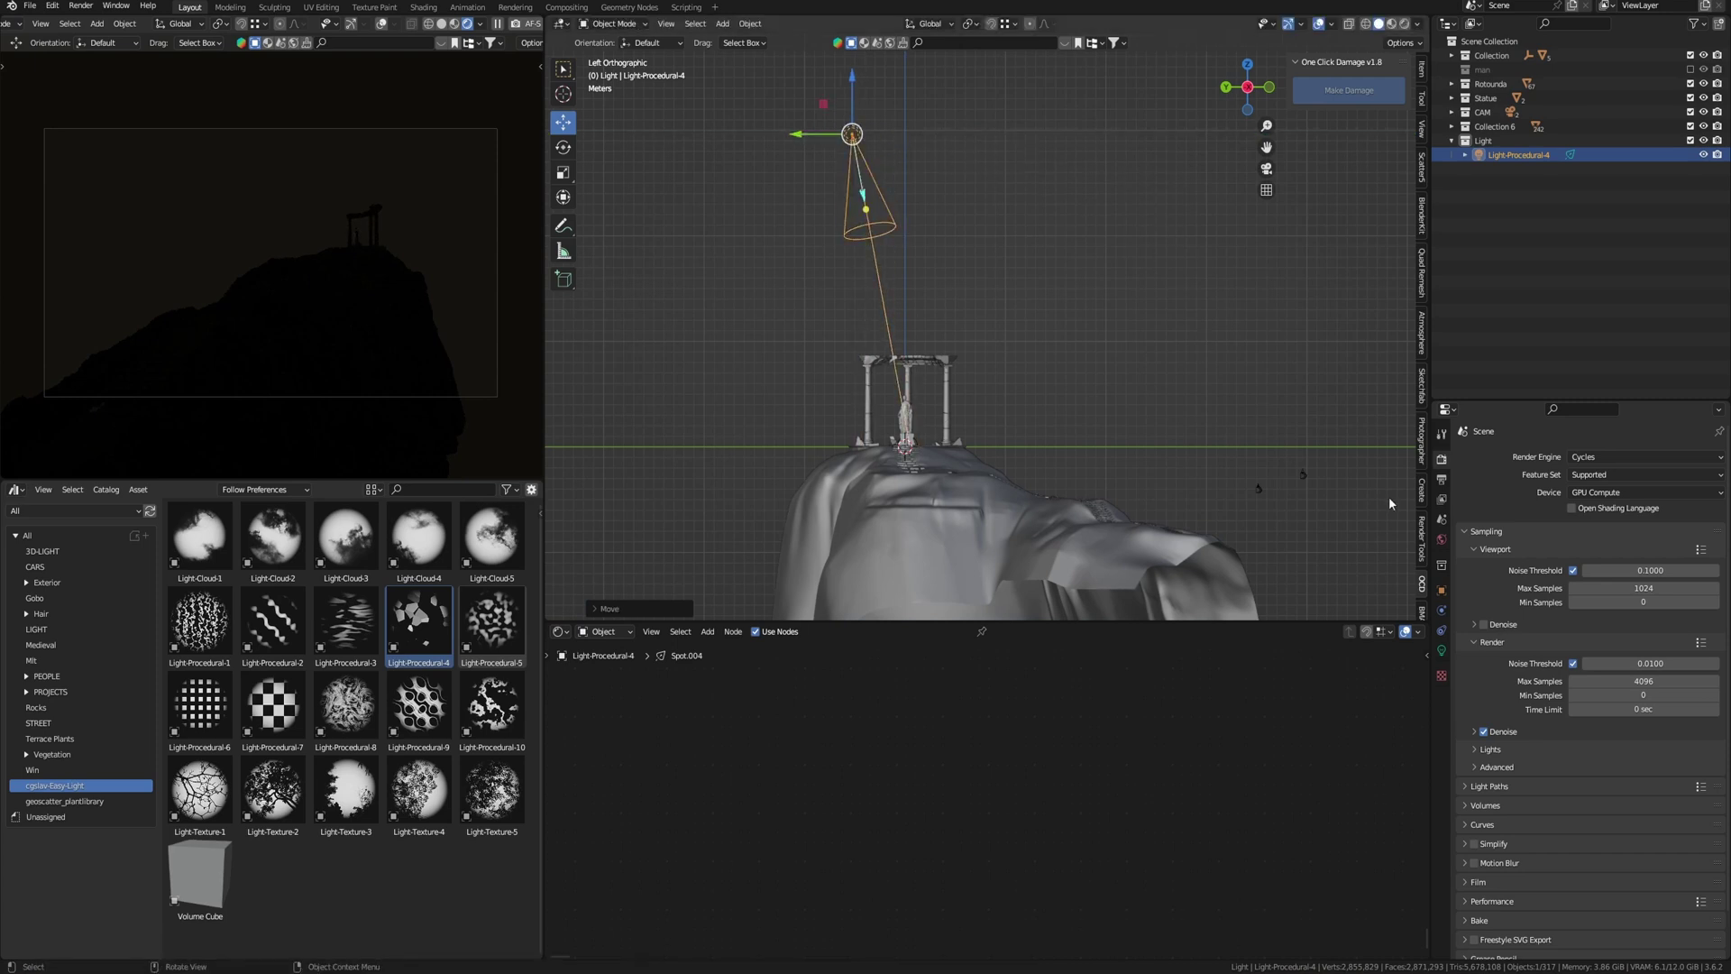
- Set the procedural spot light's power to 500000 W
left_click(1442, 650)
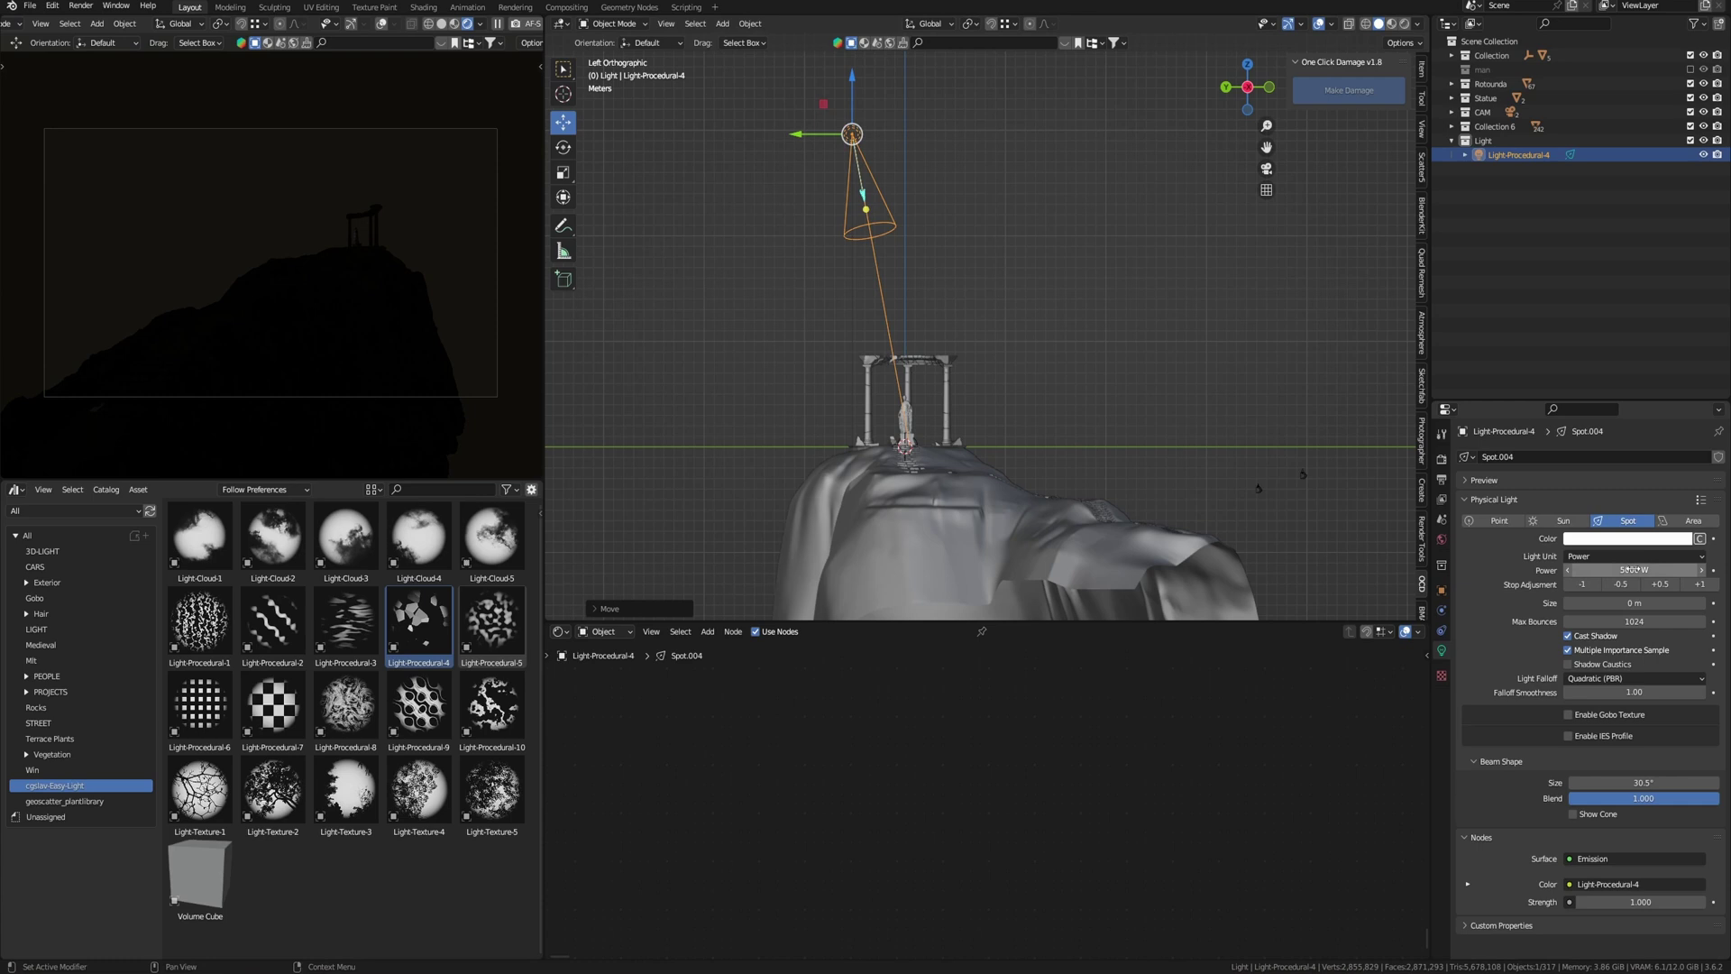
left_click(1592, 570)
left_click(1581, 569)
type("00")
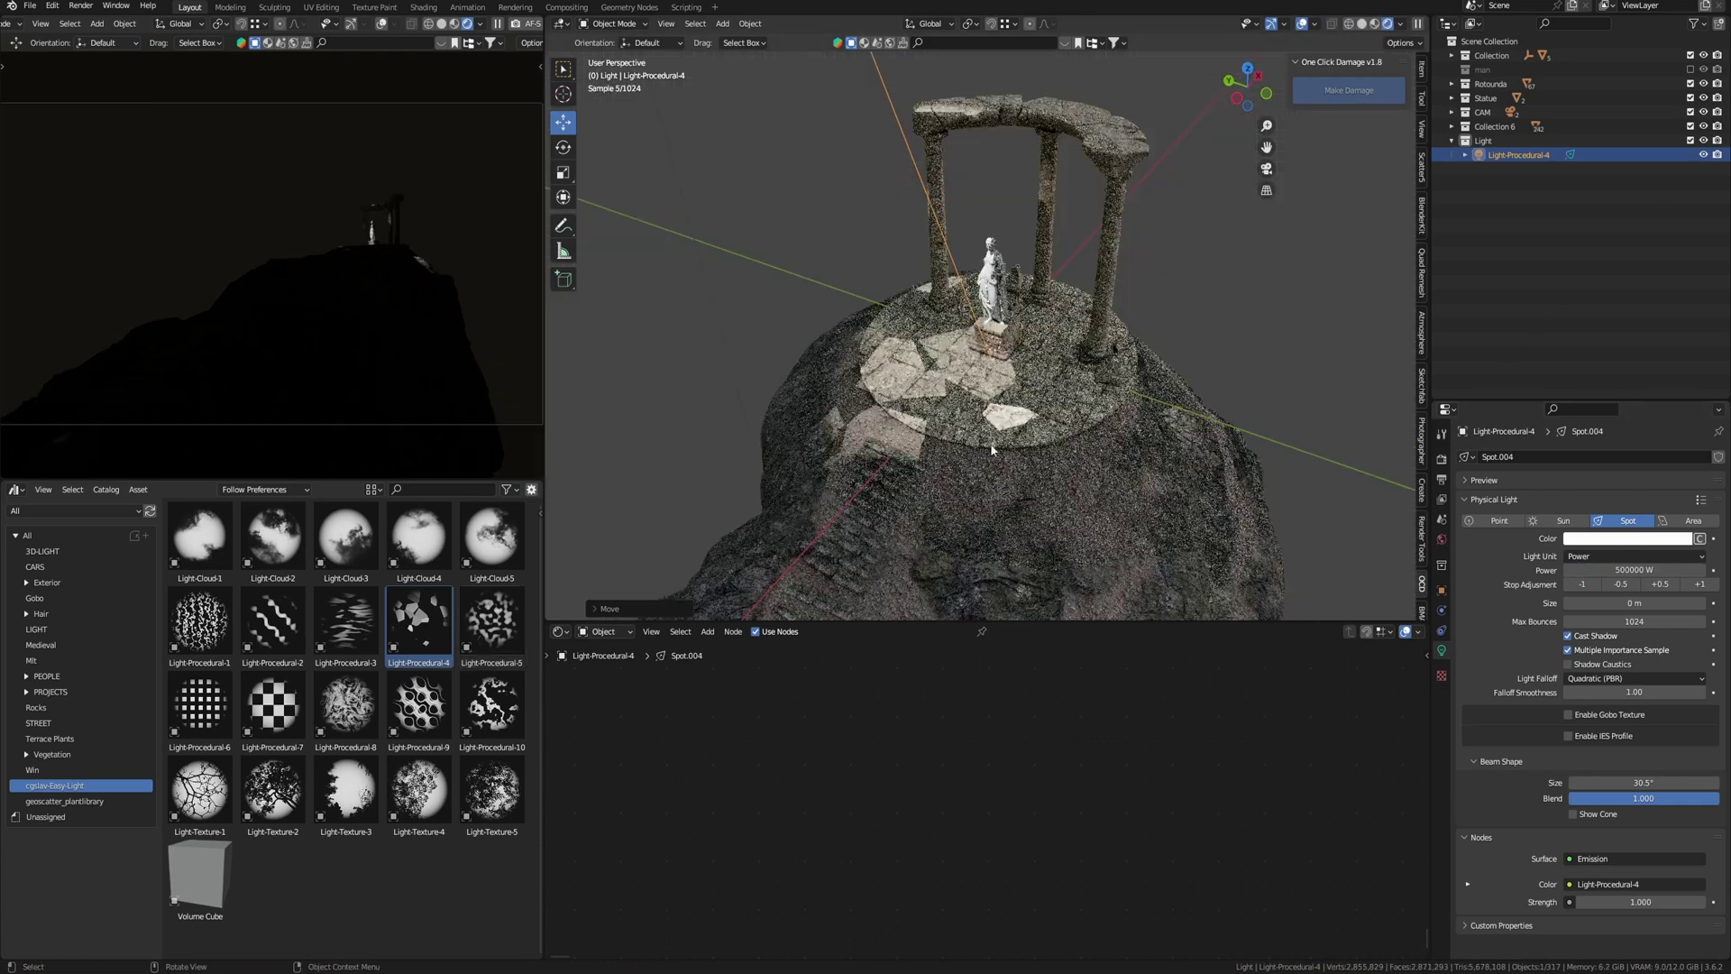
- Examine the Voronoi Texture, Mapping and Color Ramp nodes inside the Light-Procedural-4 node group
key("Home")
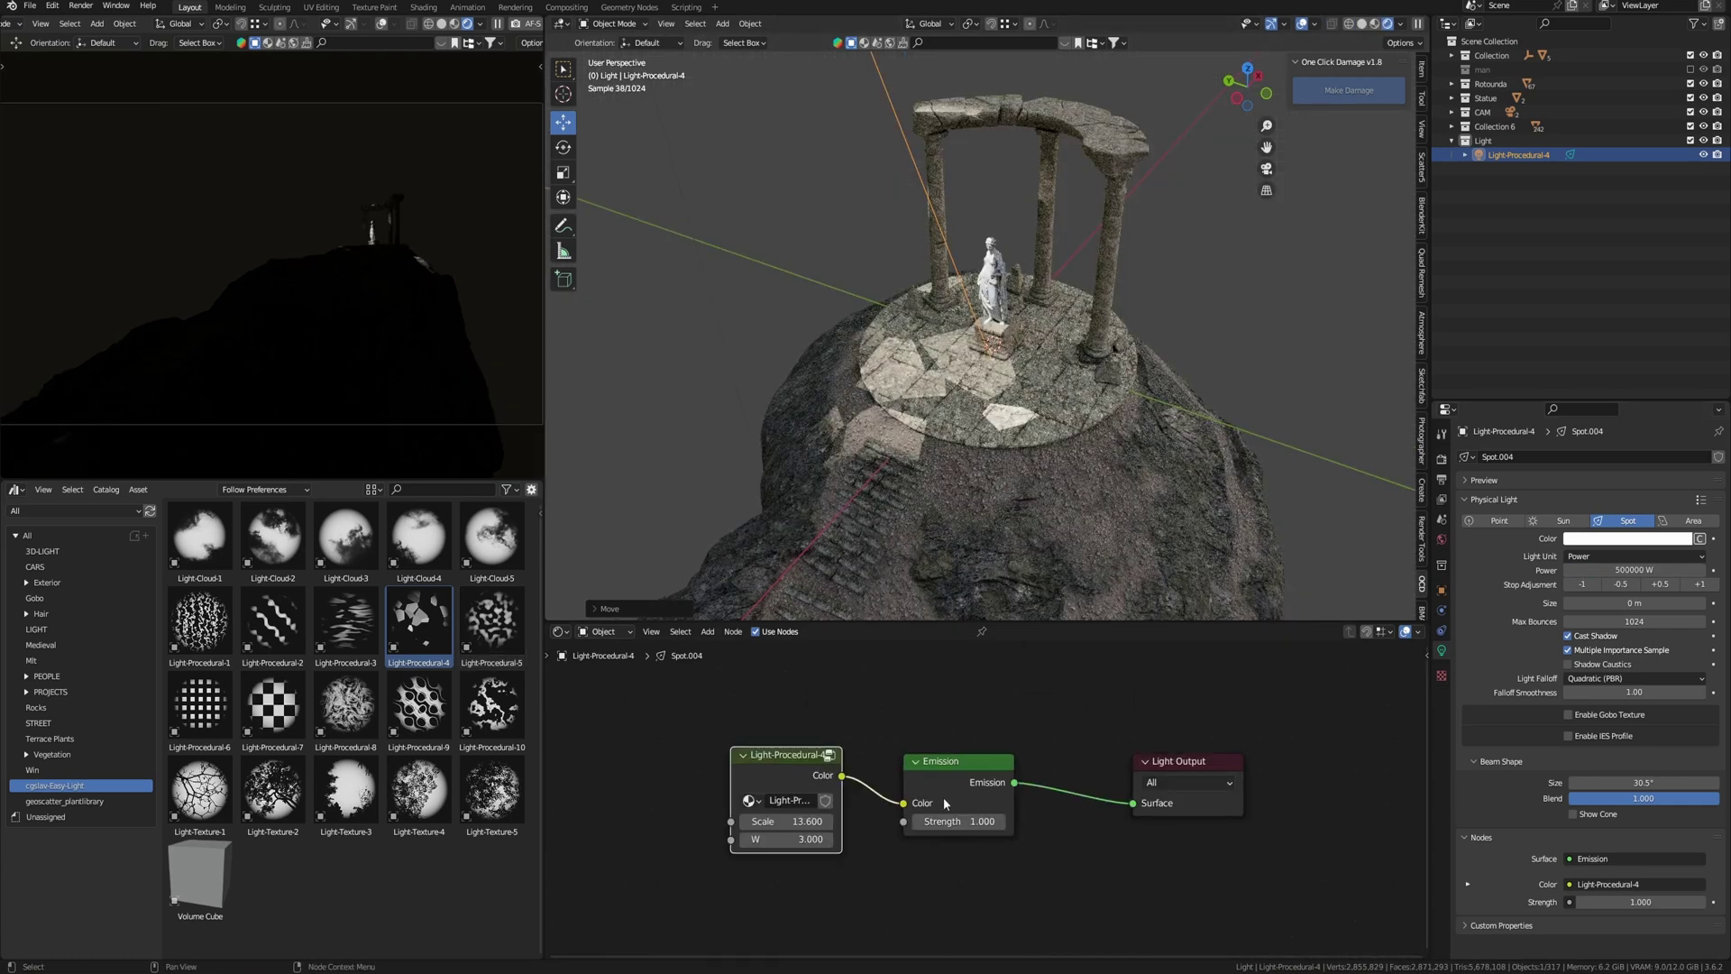
middle_click_drag(890, 818, 944, 819)
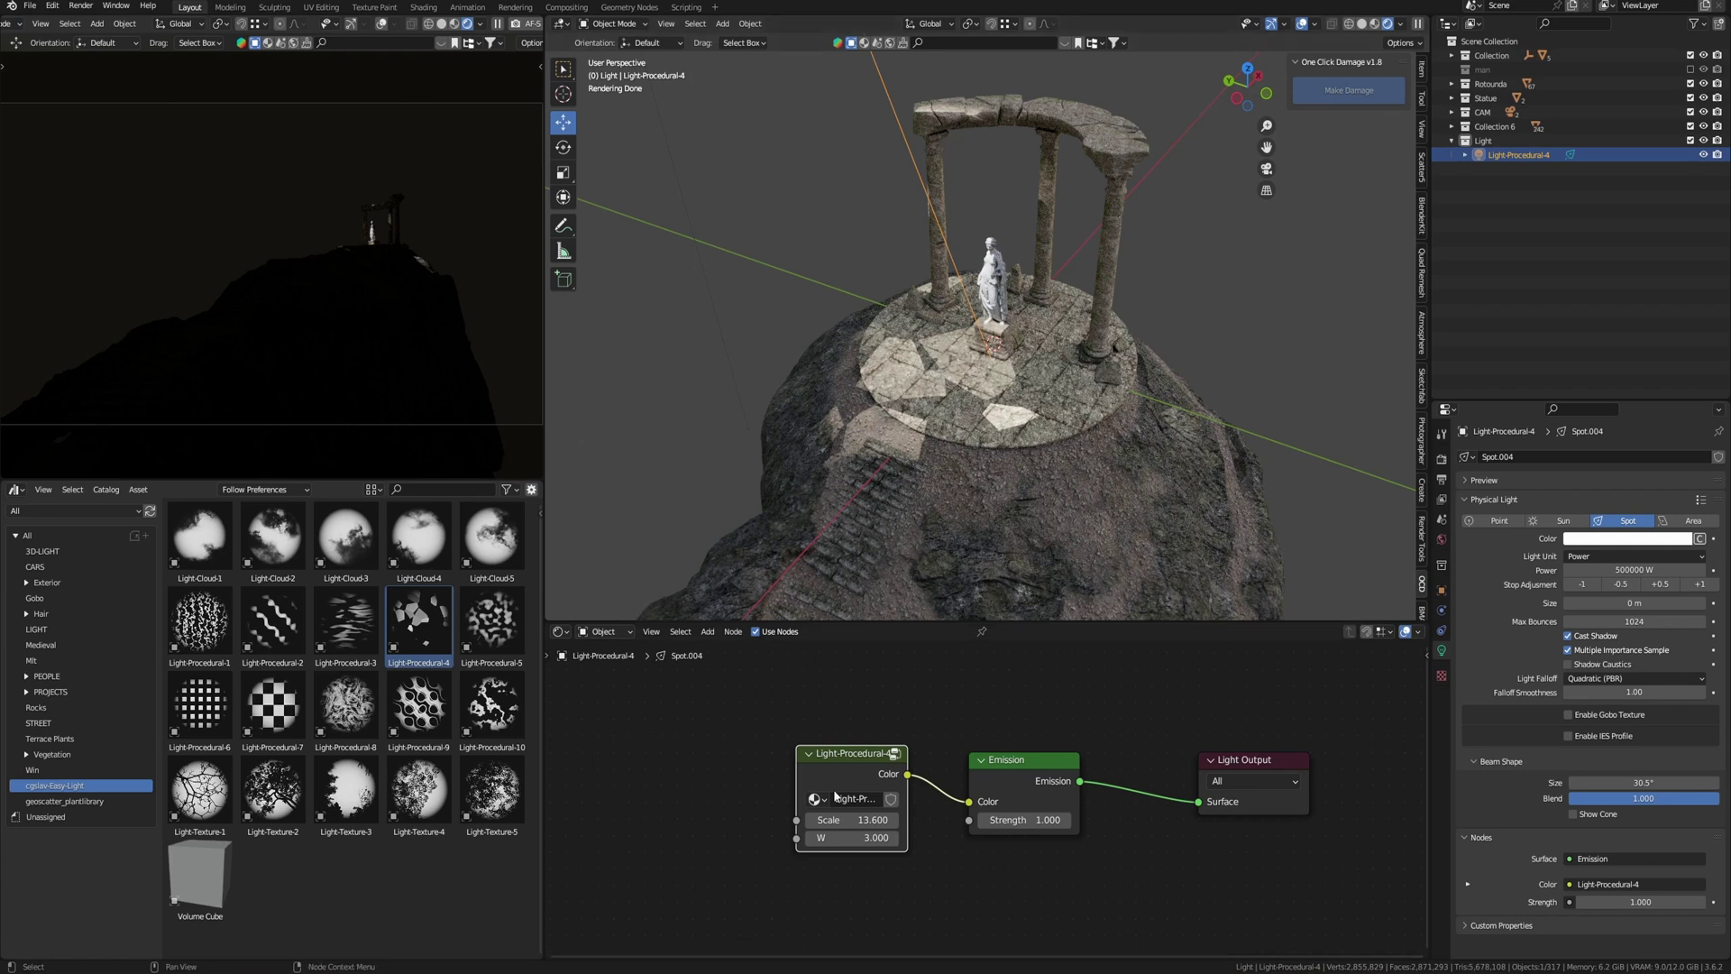
key("Tab")
scroll(864, 776, "down", 4)
middle_click_drag(953, 826, 862, 744)
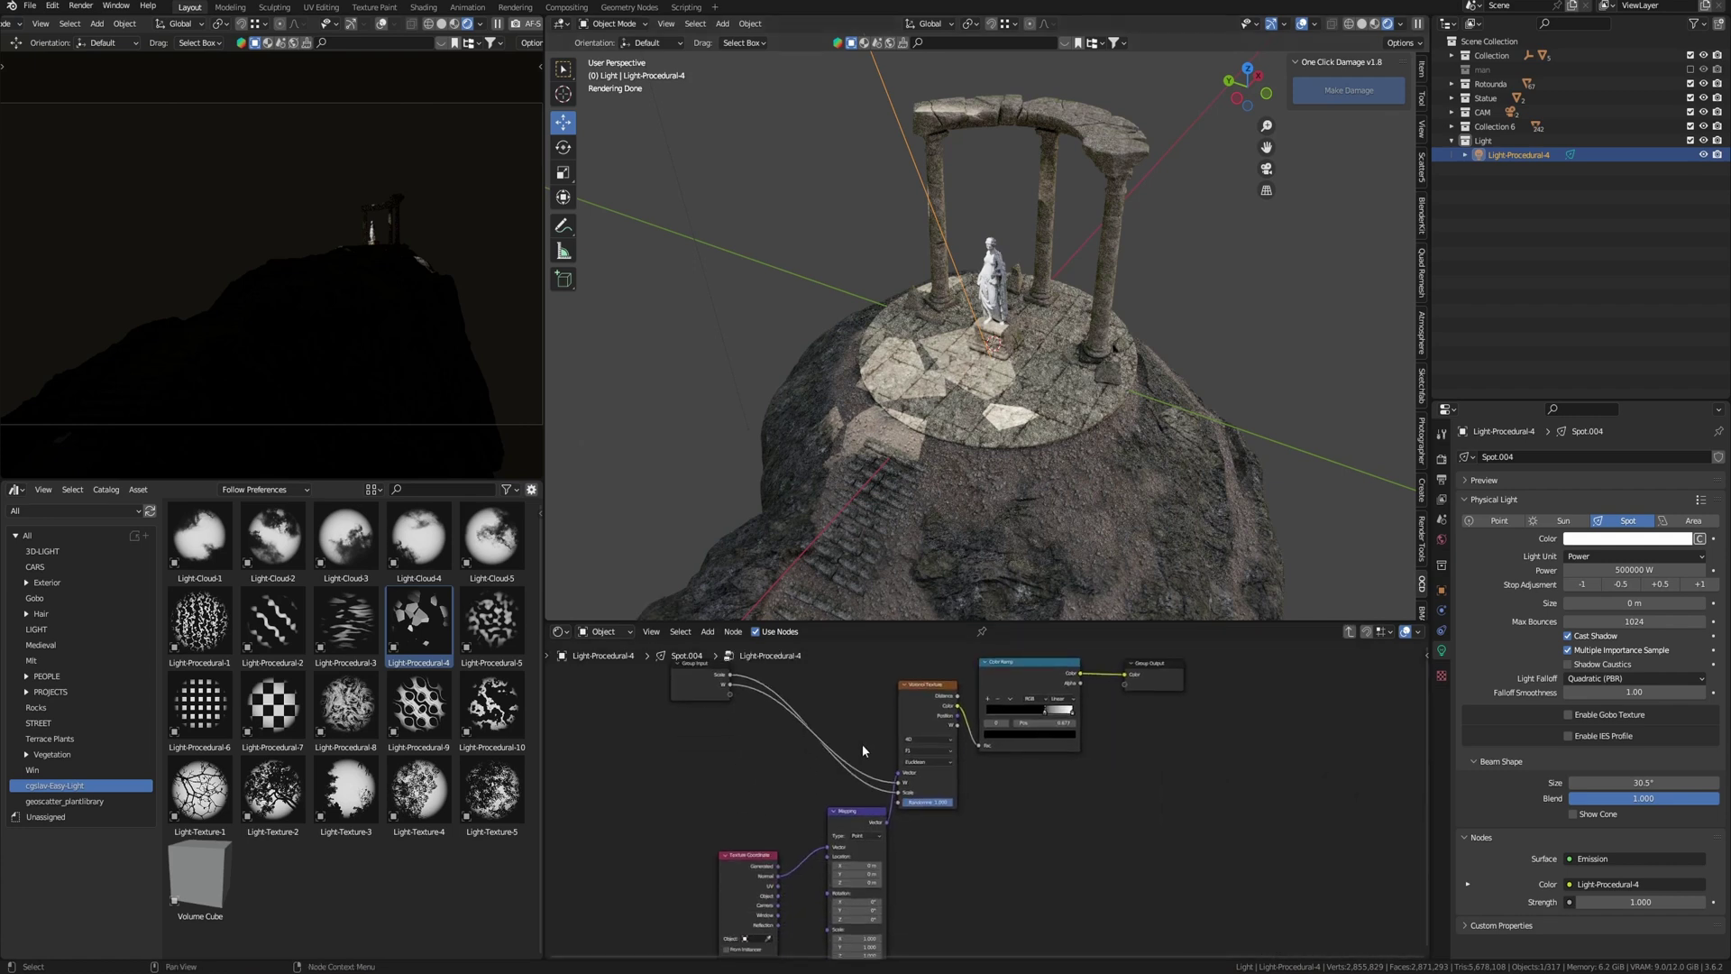
scroll(862, 744, "down", 2)
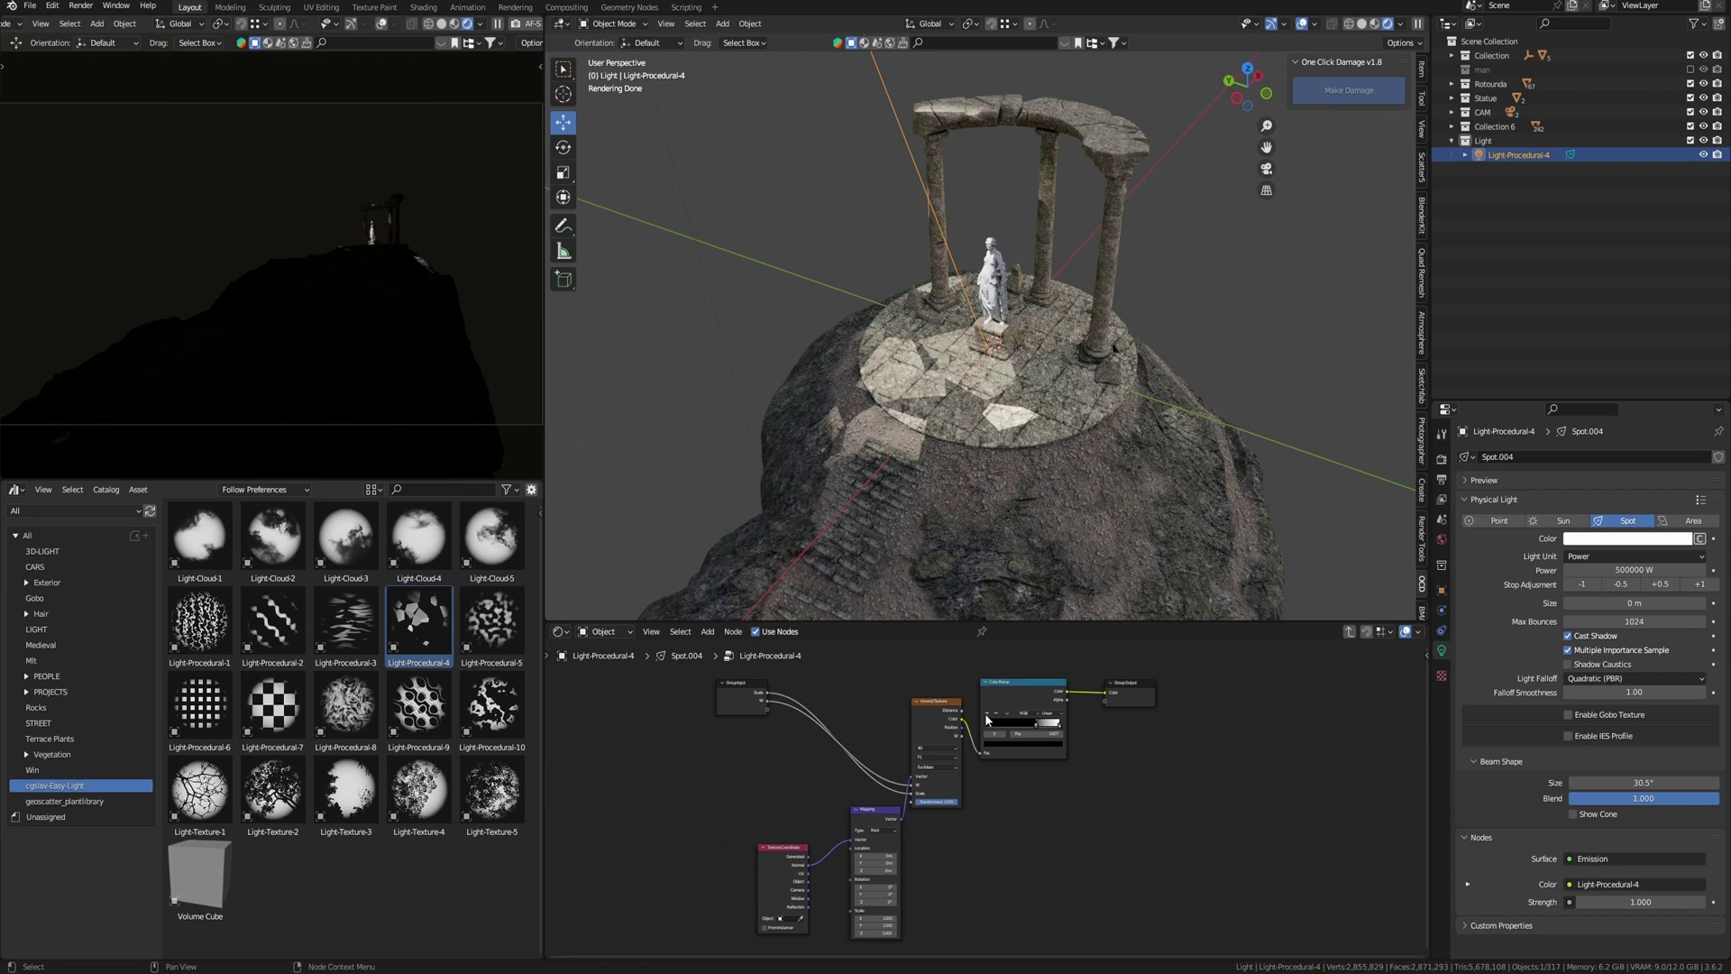
scroll(985, 777, "up", 5)
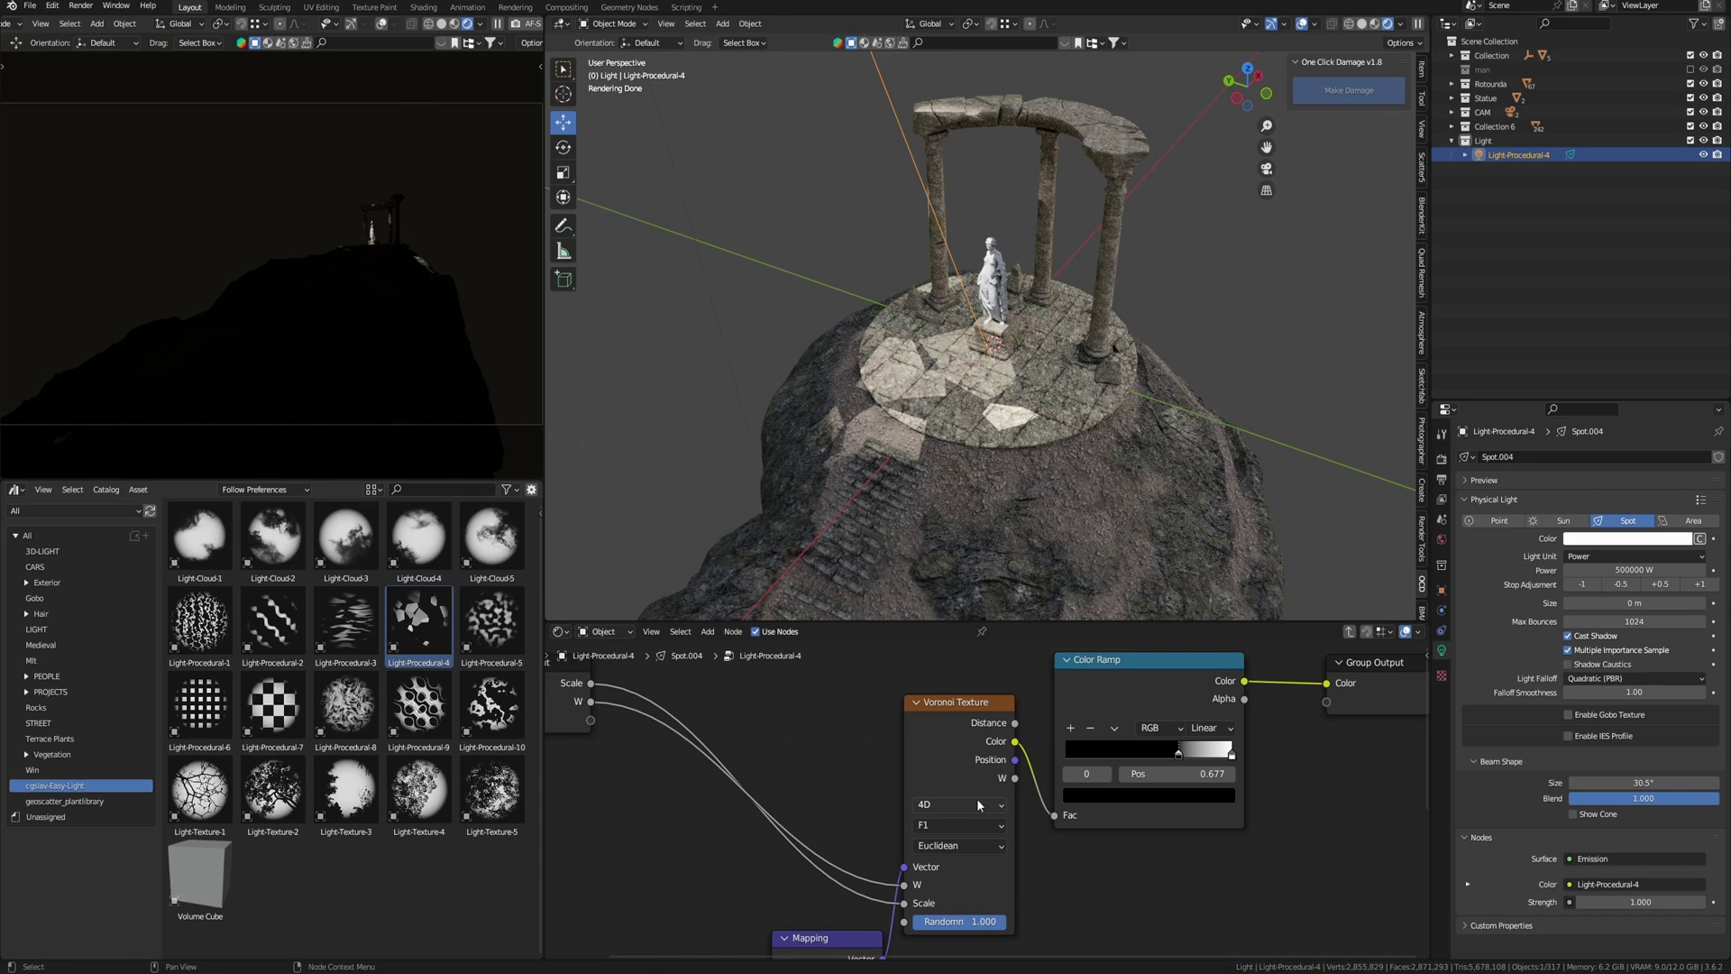
- Leave the node group and set the Light-Procedural-4 pattern scale to 45.5
key("Tab")
left_click_drag(952, 826, 1073, 826)
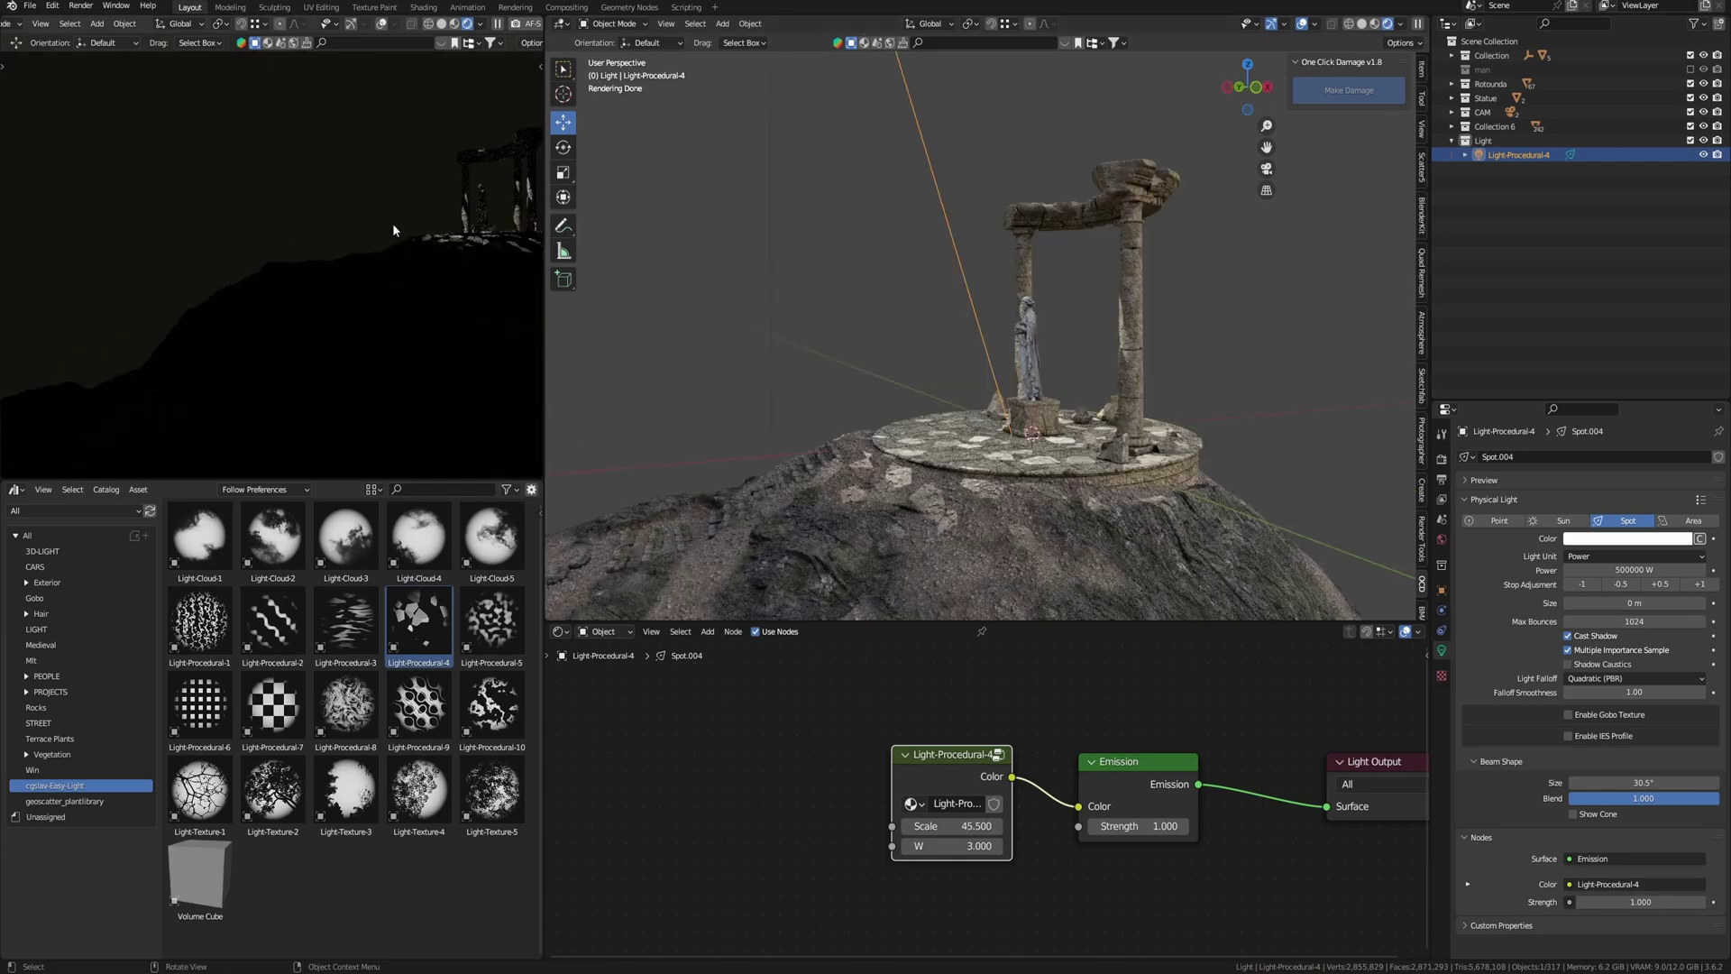
middle_click_drag(367, 243, 404, 264)
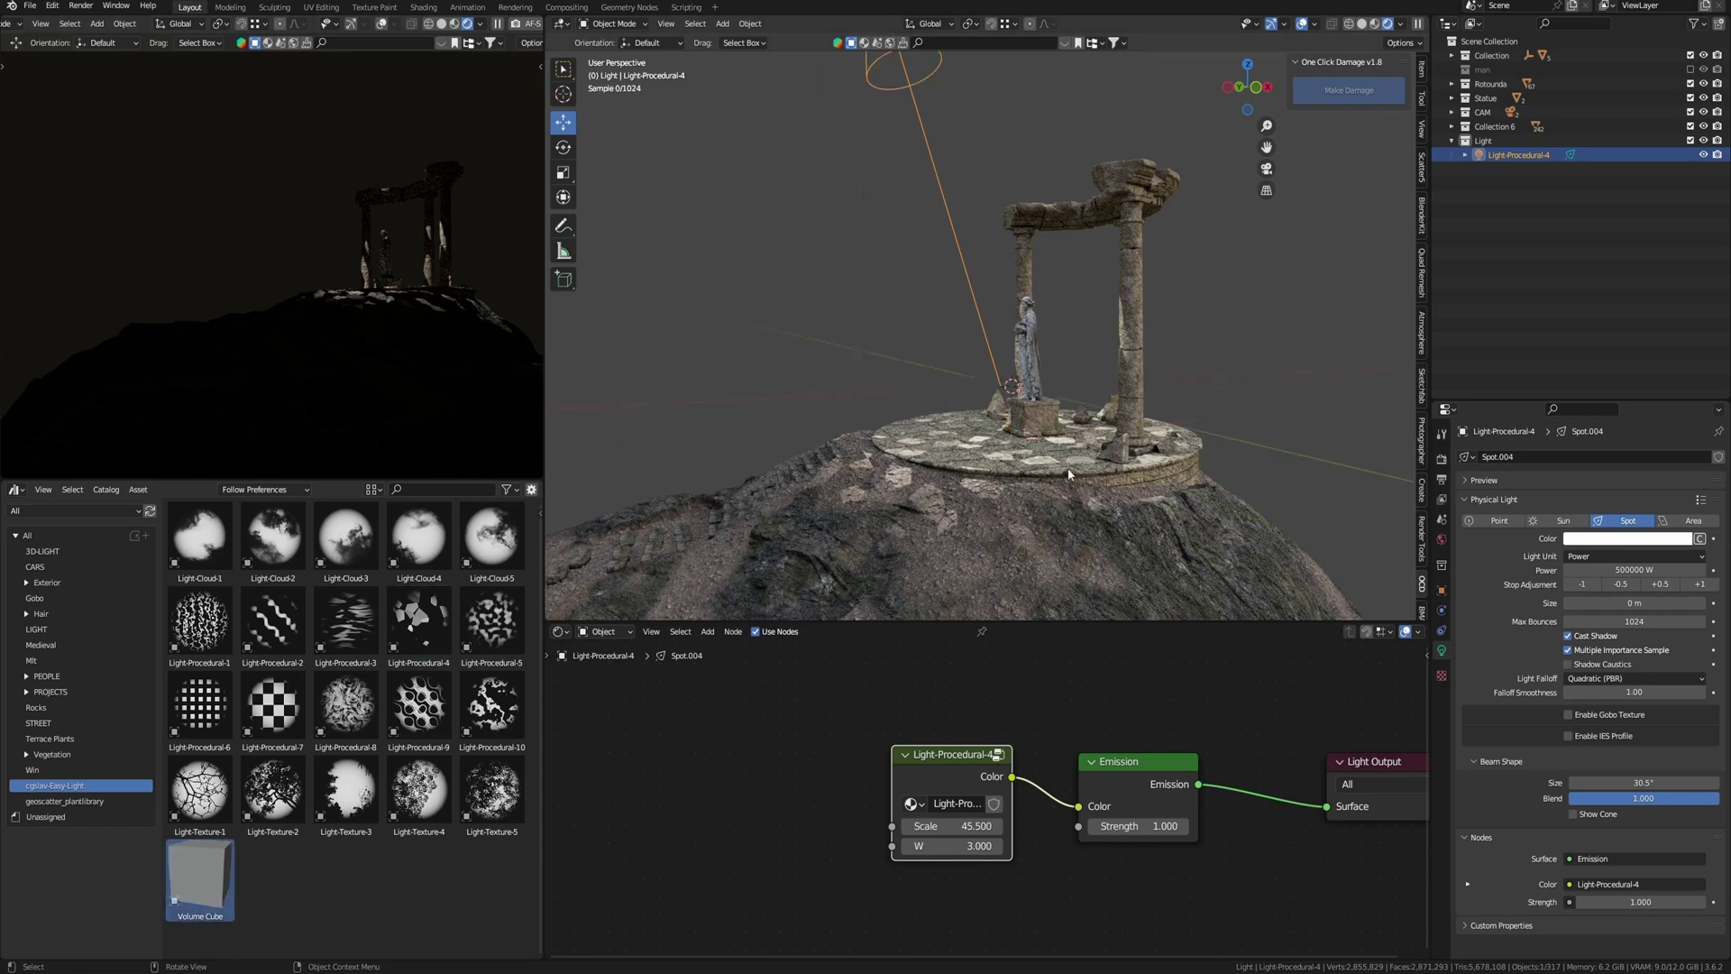
- Add the Volume Cube asset at the temple and enlarge it by about 2.89 and again by about 1.79 to enclose the spot light
scroll(1127, 464, "down", 5)
middle_click_drag(1127, 464, 1100, 528)
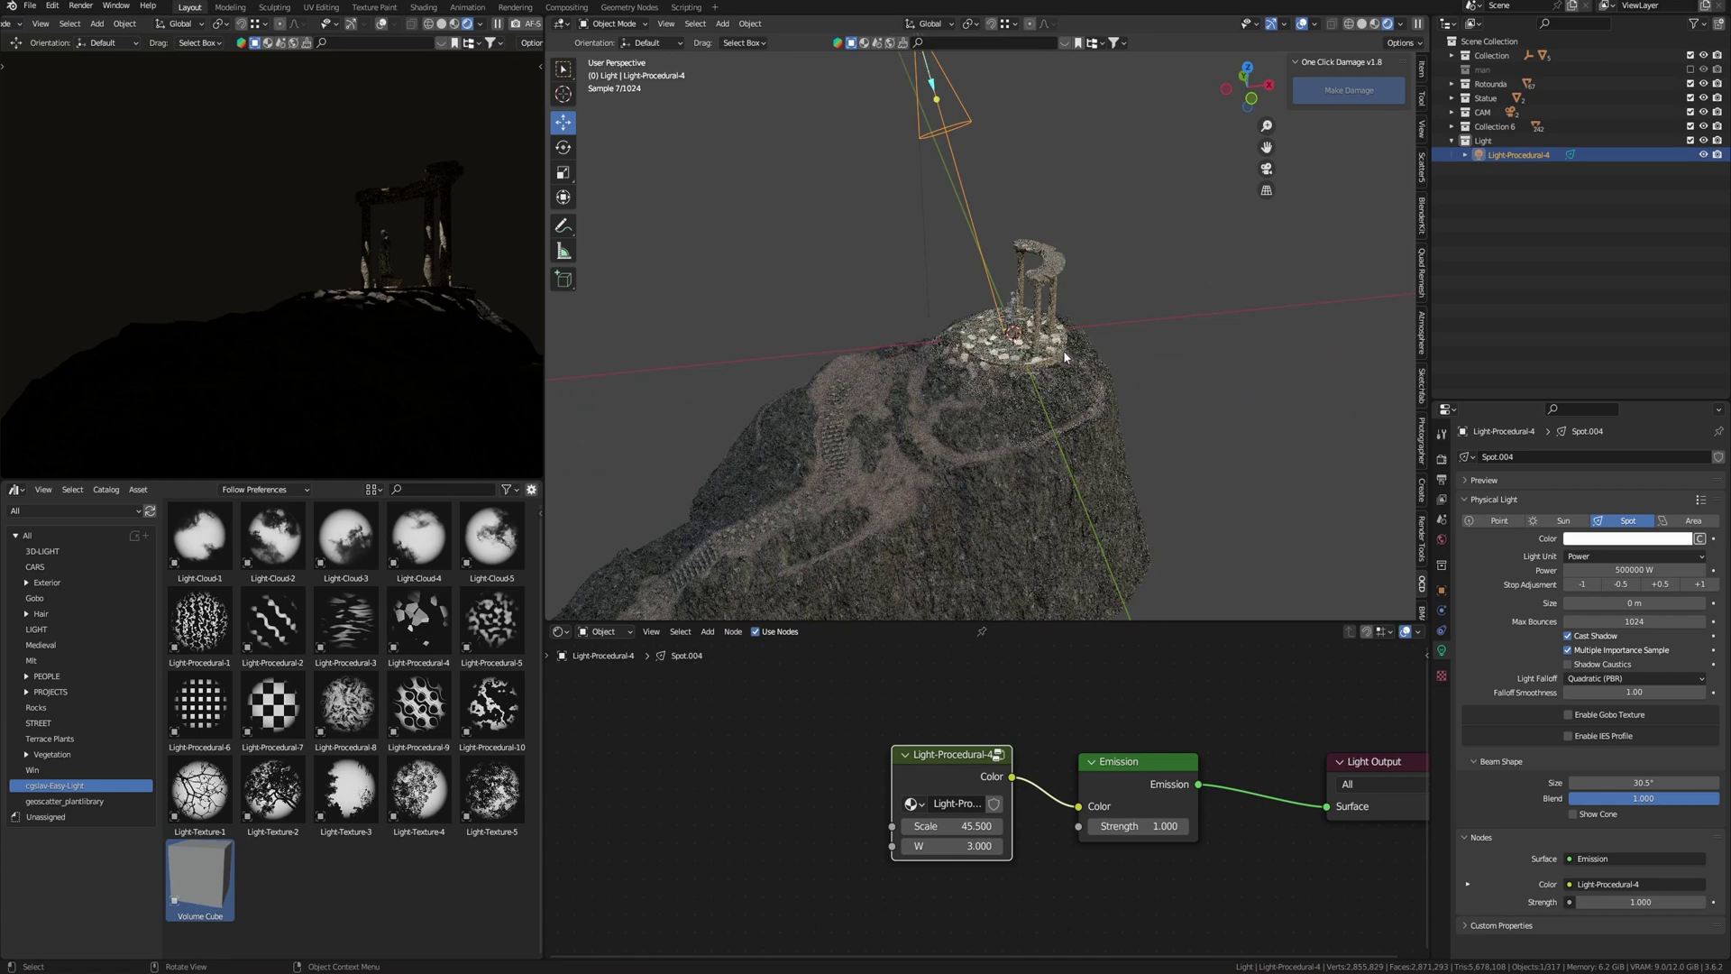
key("KP_7")
left_click_drag(199, 879, 997, 302)
scroll(1067, 509, "down", 3)
scroll(992, 329, "down", 1)
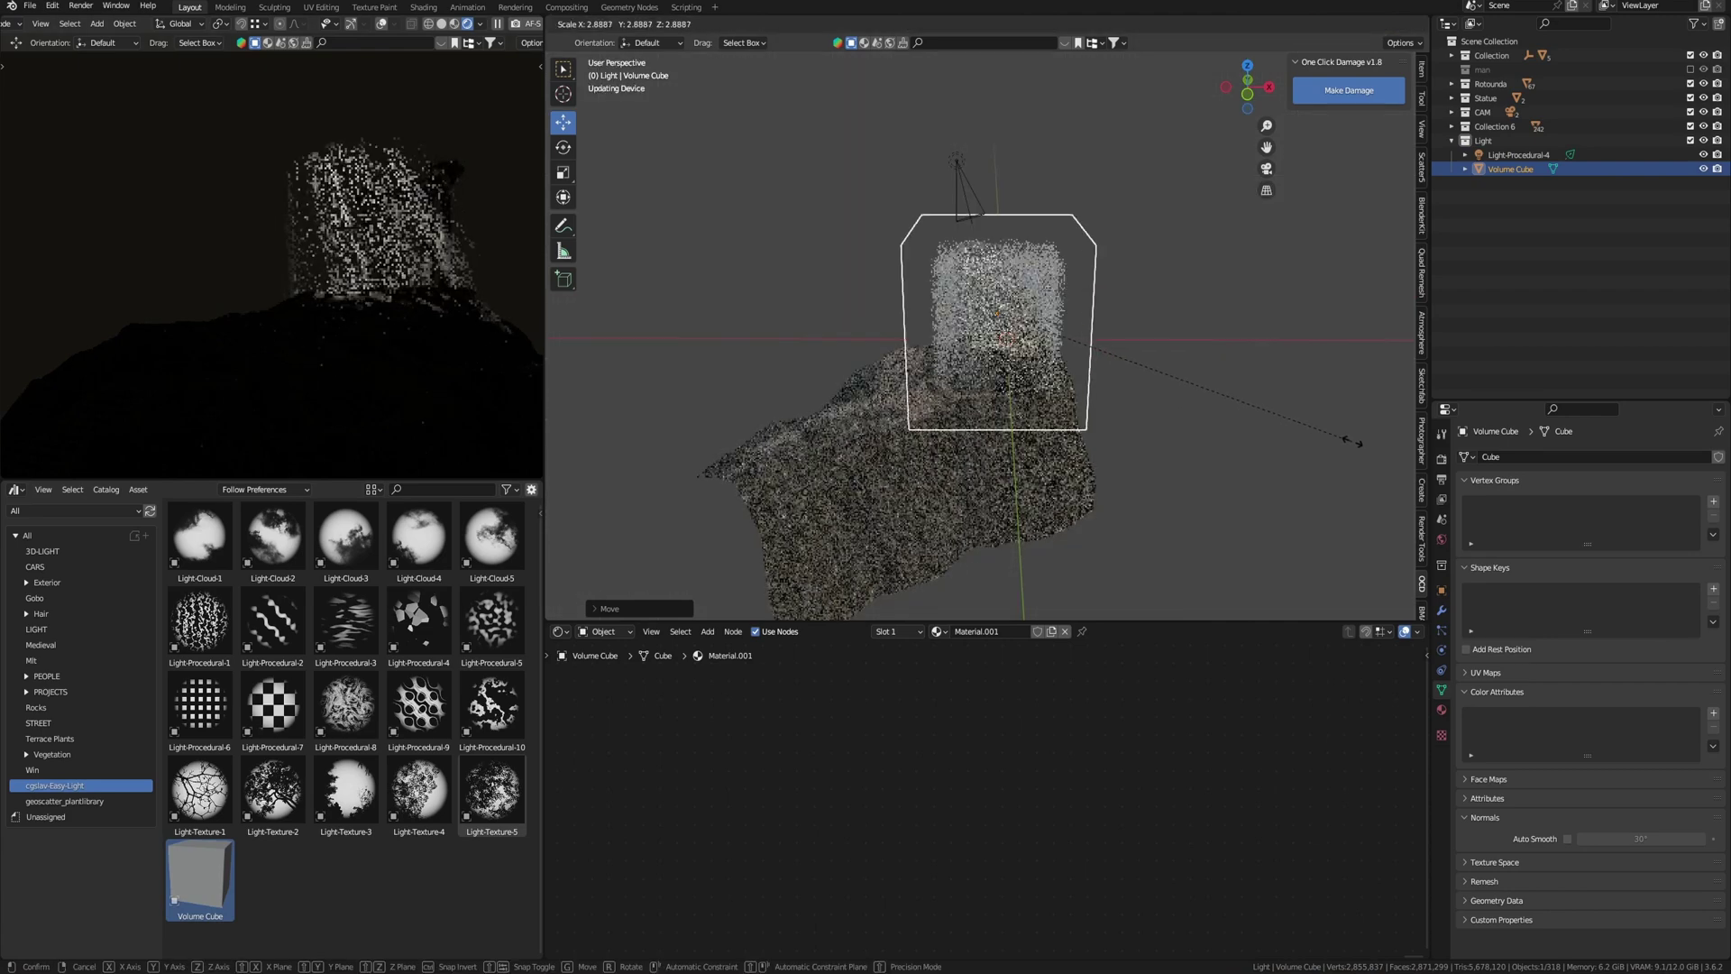
left_click(1361, 444)
key("s")
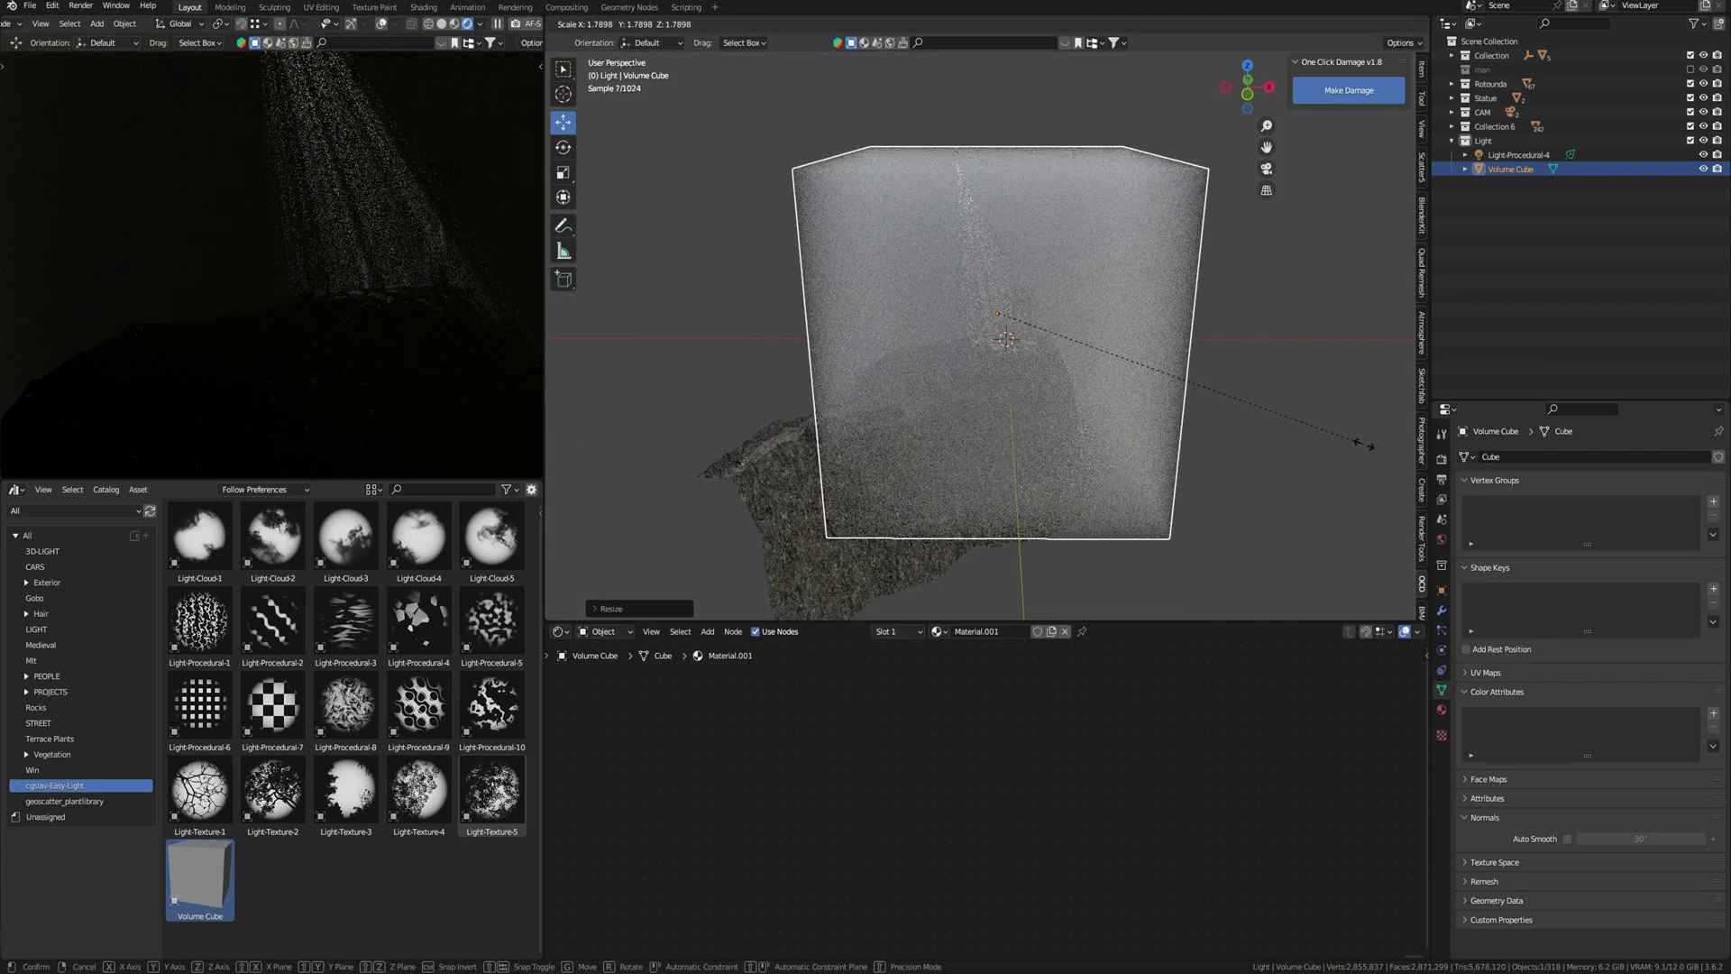
left_click(1368, 445)
- Shift the volume cube slightly toward the stair side of the cliff
middle_click_drag(983, 359, 1119, 363)
left_click_drag(930, 309, 889, 299)
middle_click_drag(1182, 312, 980, 345)
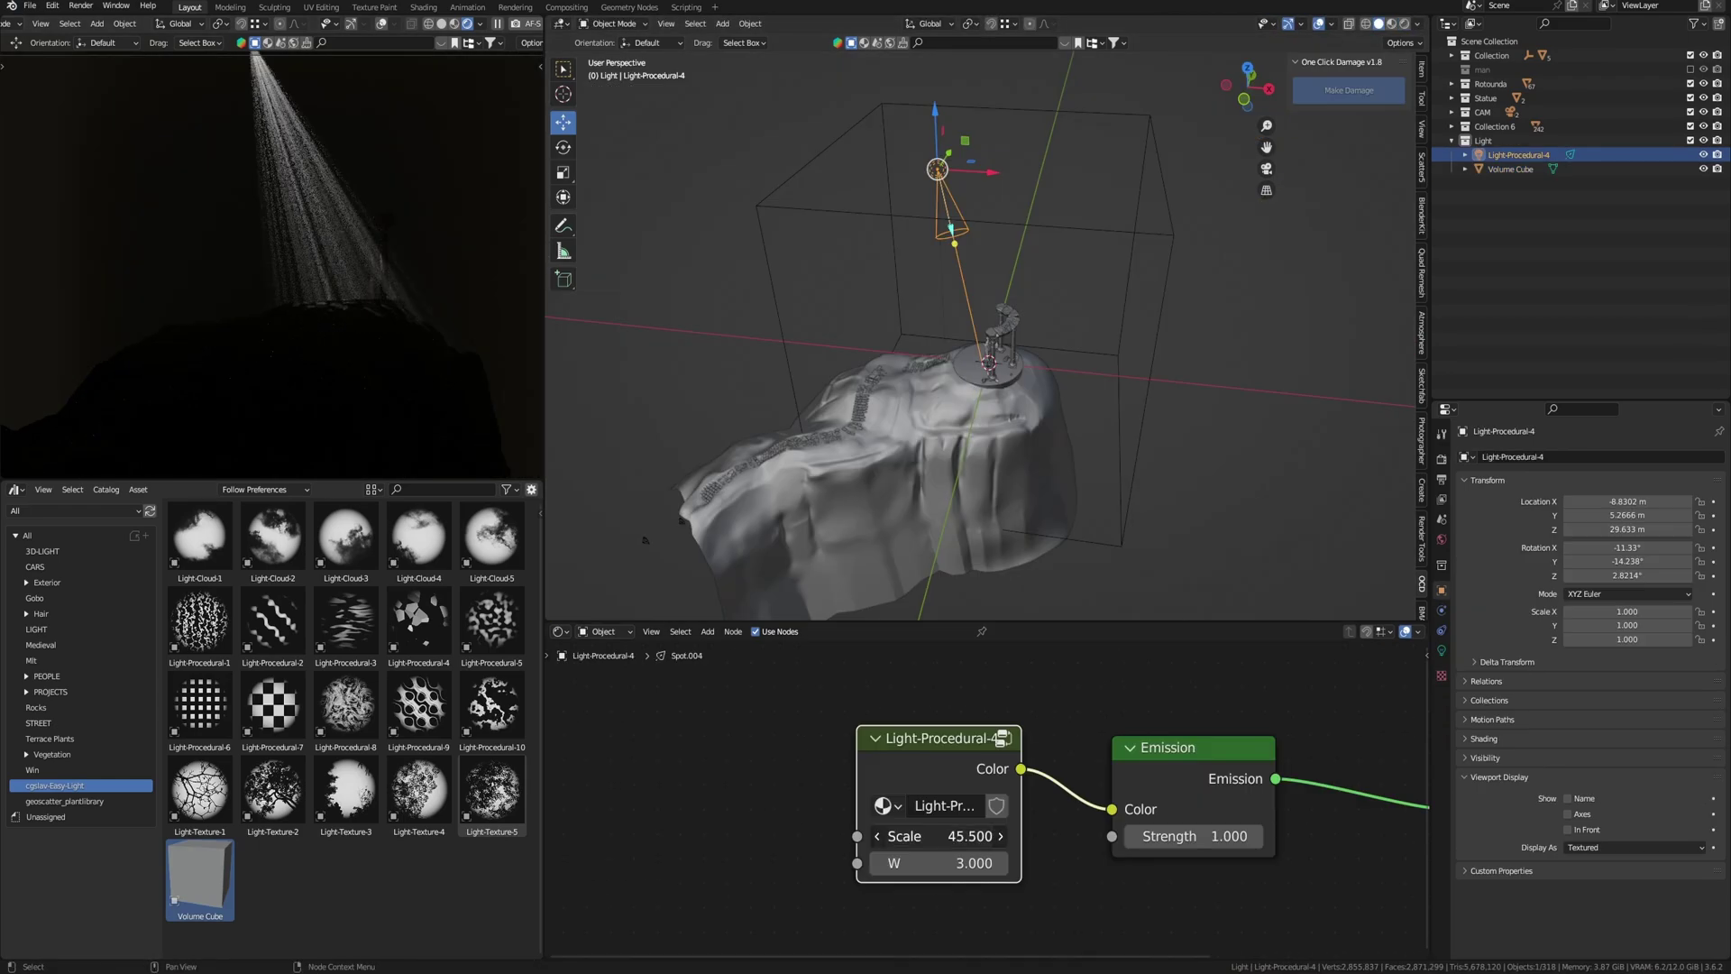
- Set the procedural spot light's pattern scale to 18.5 and its light size to 0.64 m
left_click_drag(937, 836, 862, 835)
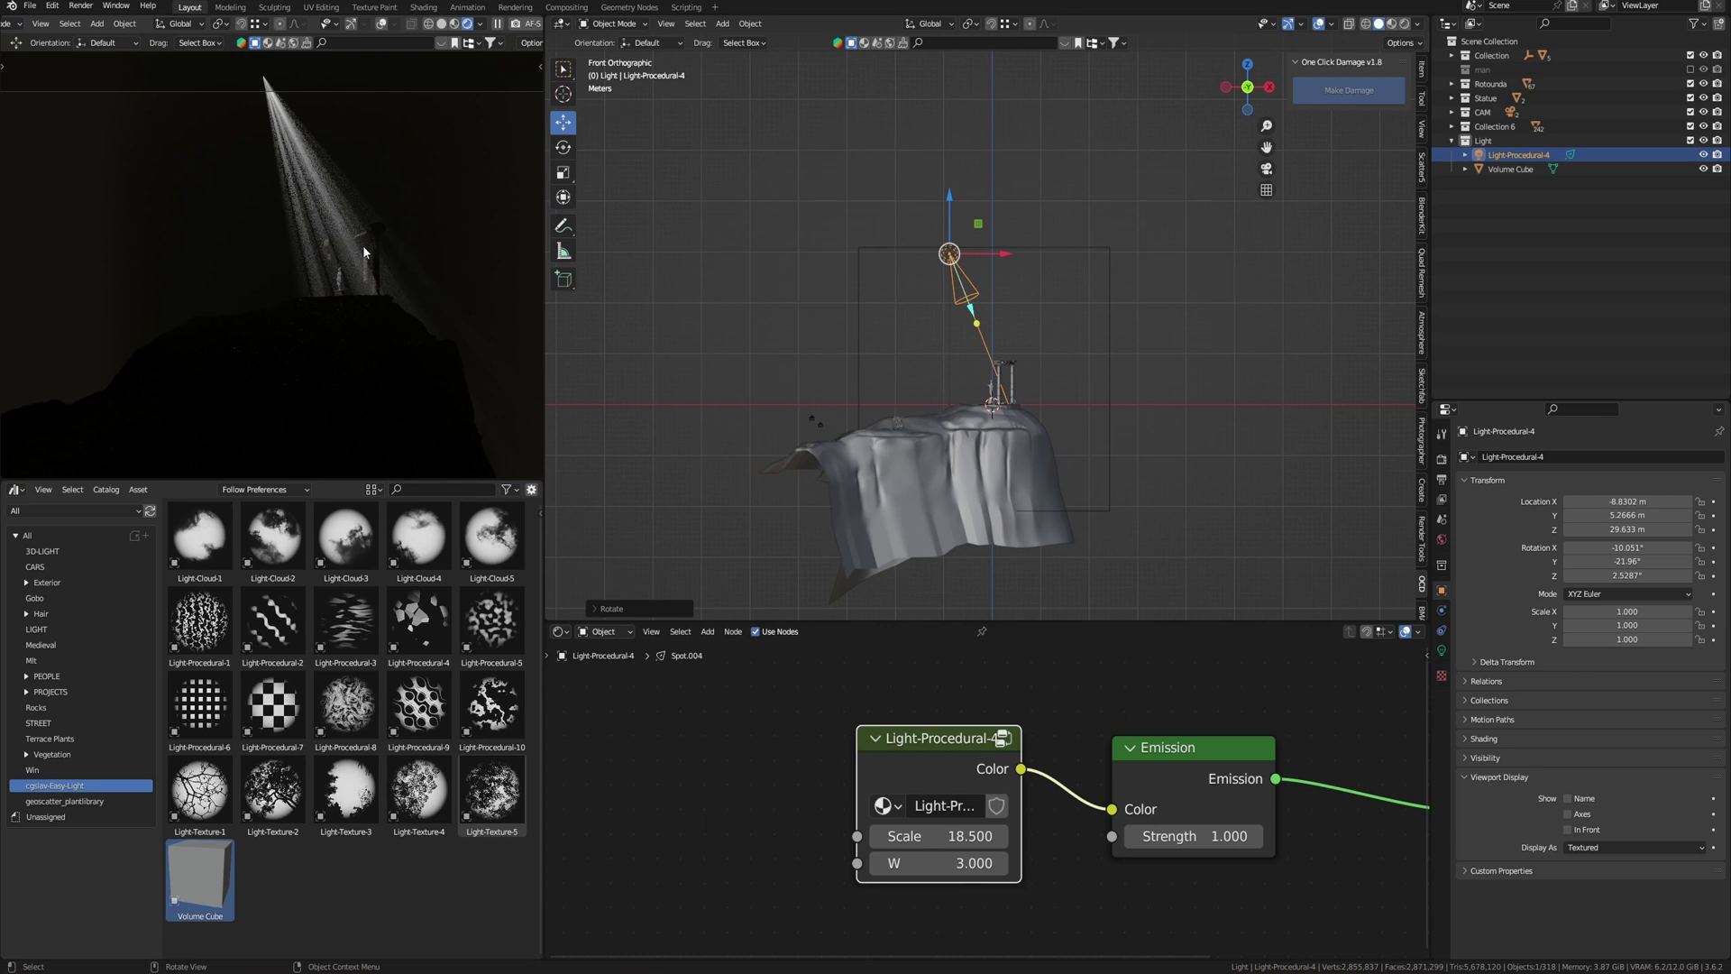
left_click(1442, 649)
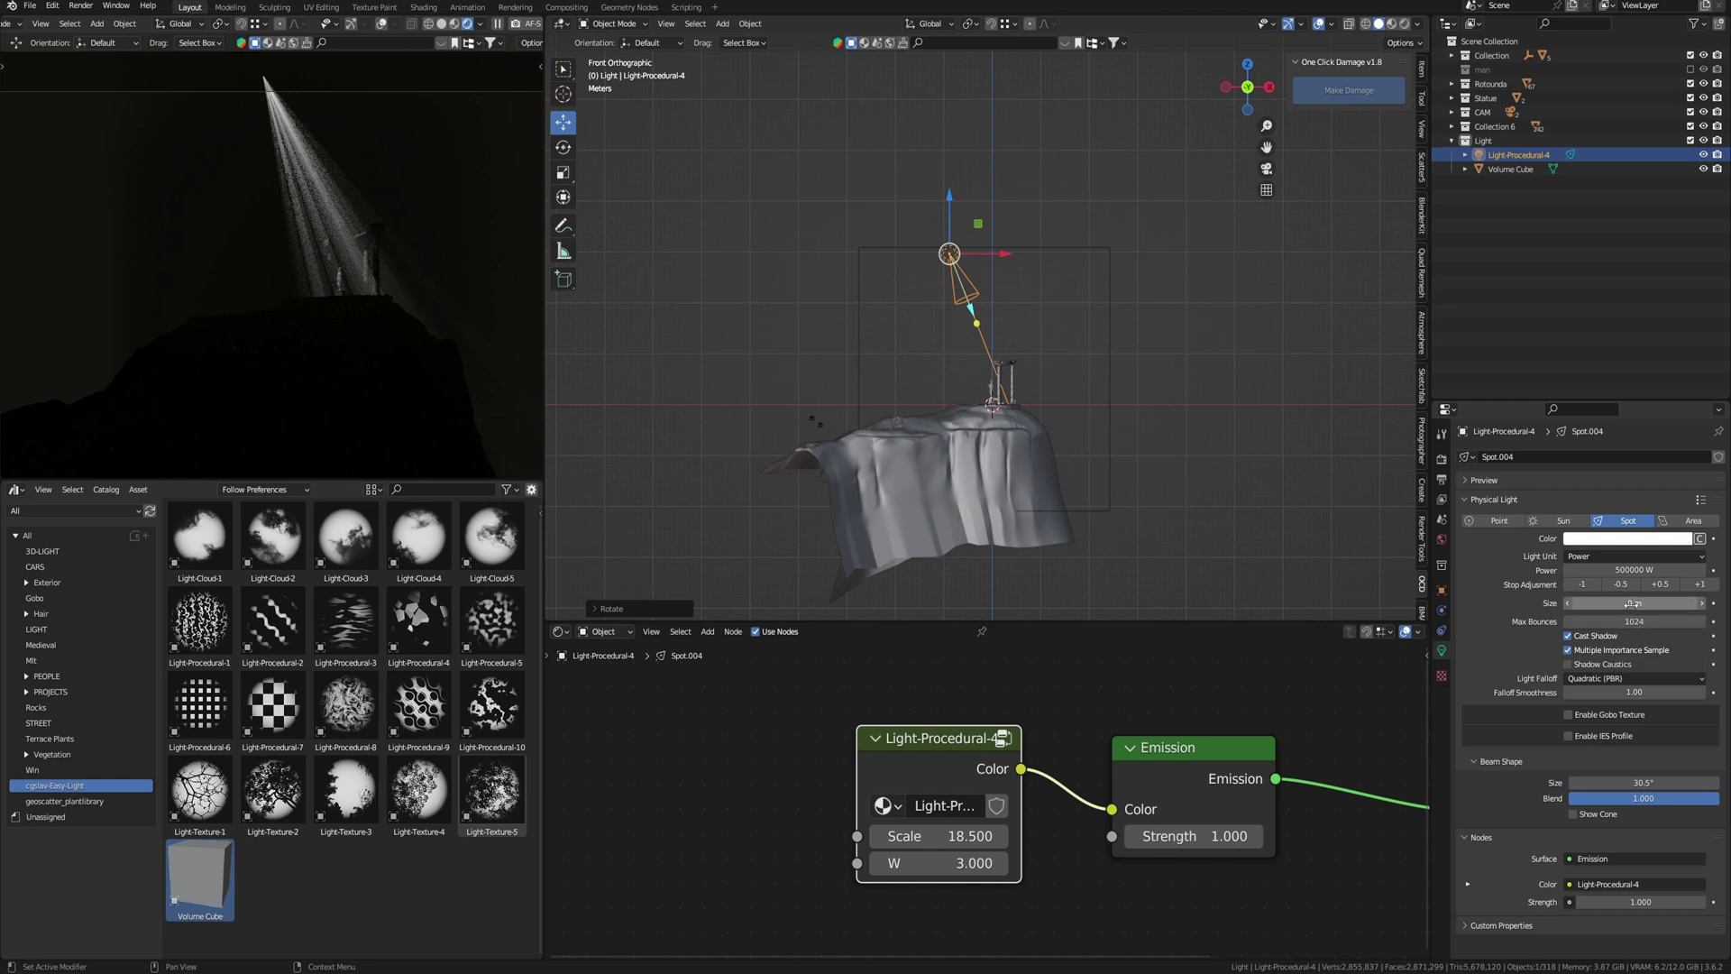
mouse_move(1632, 604)
left_mouse_down()
mouse_move(1686, 603)
mouse_move(1610, 603)
left_mouse_up()
scroll(939, 253, "up", 8)
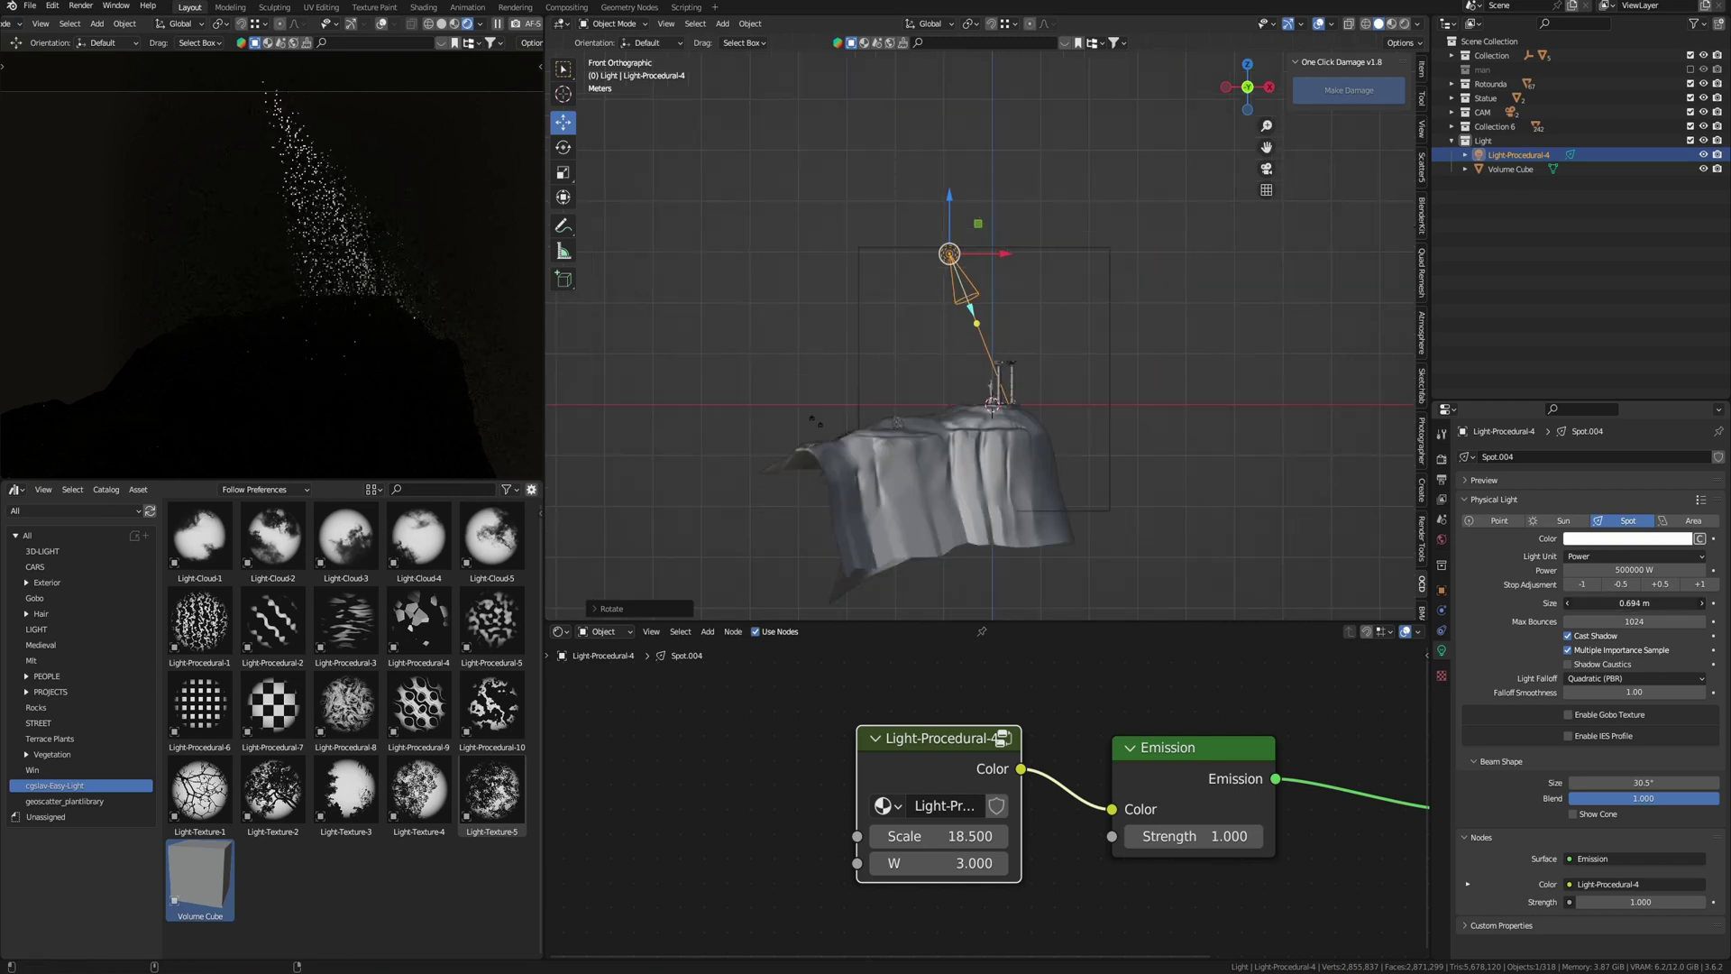
left_click_drag(1610, 604, 1612, 603)
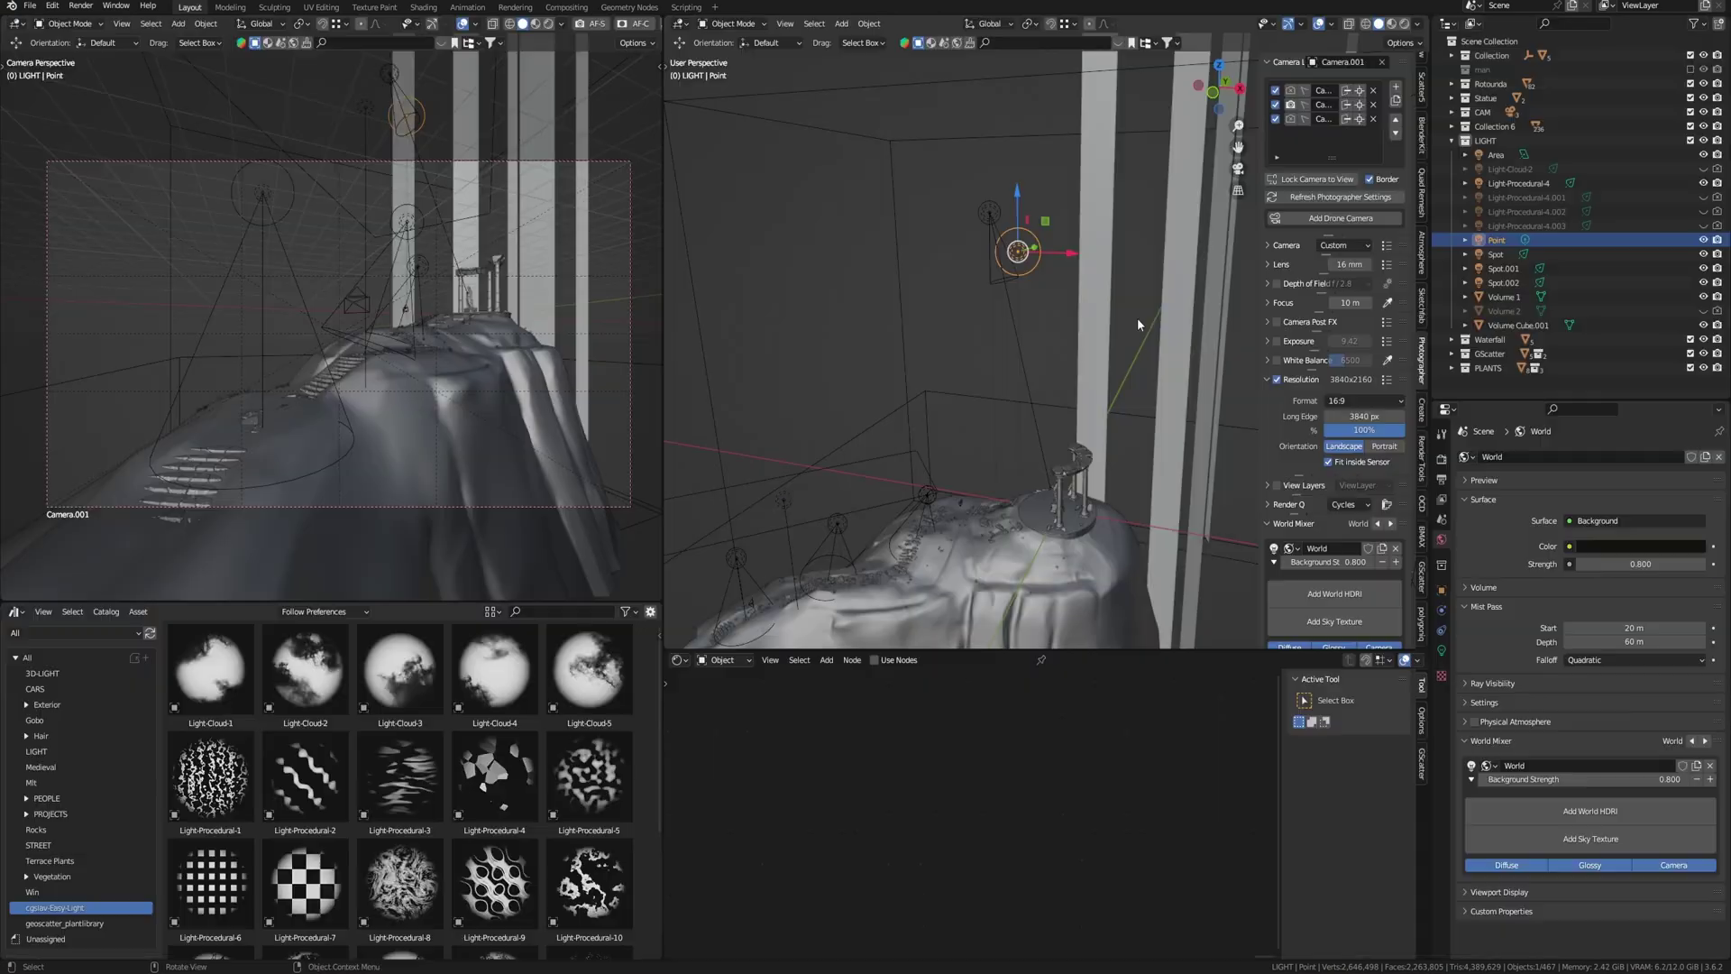
- Raise the enlarged volume cube about 4.89 m vertically in the front view
middle_click_drag(1138, 317, 914, 301)
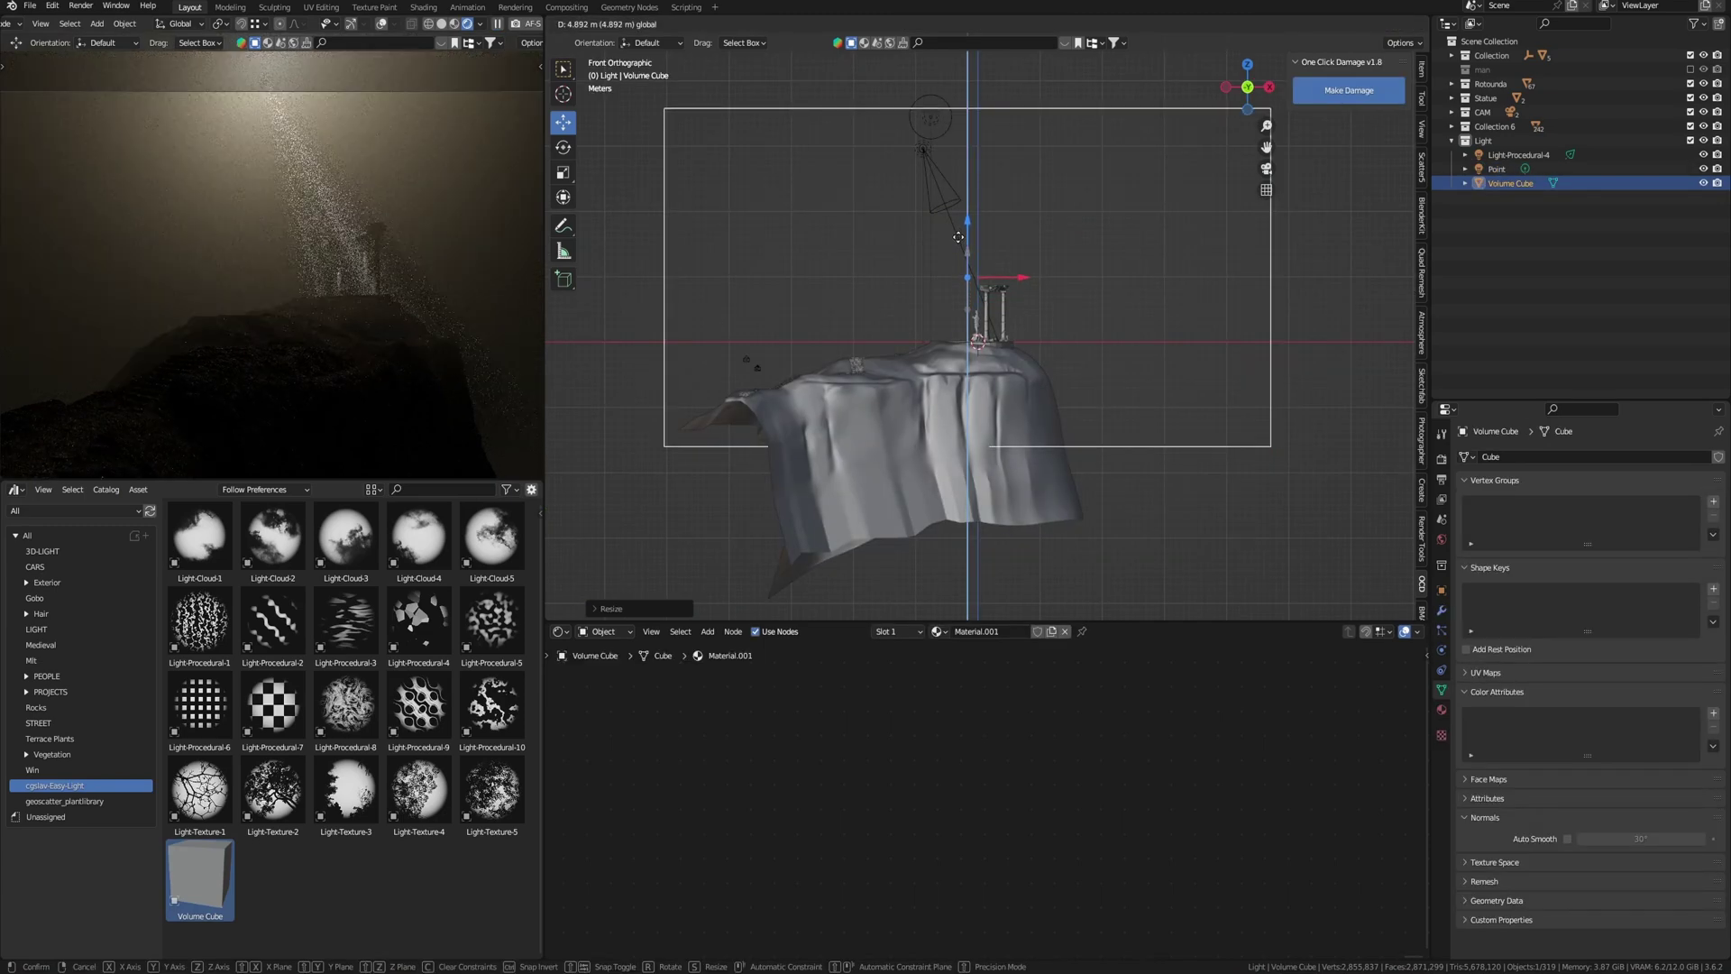
left_click(959, 238)
middle_click_drag(400, 318, 316, 306)
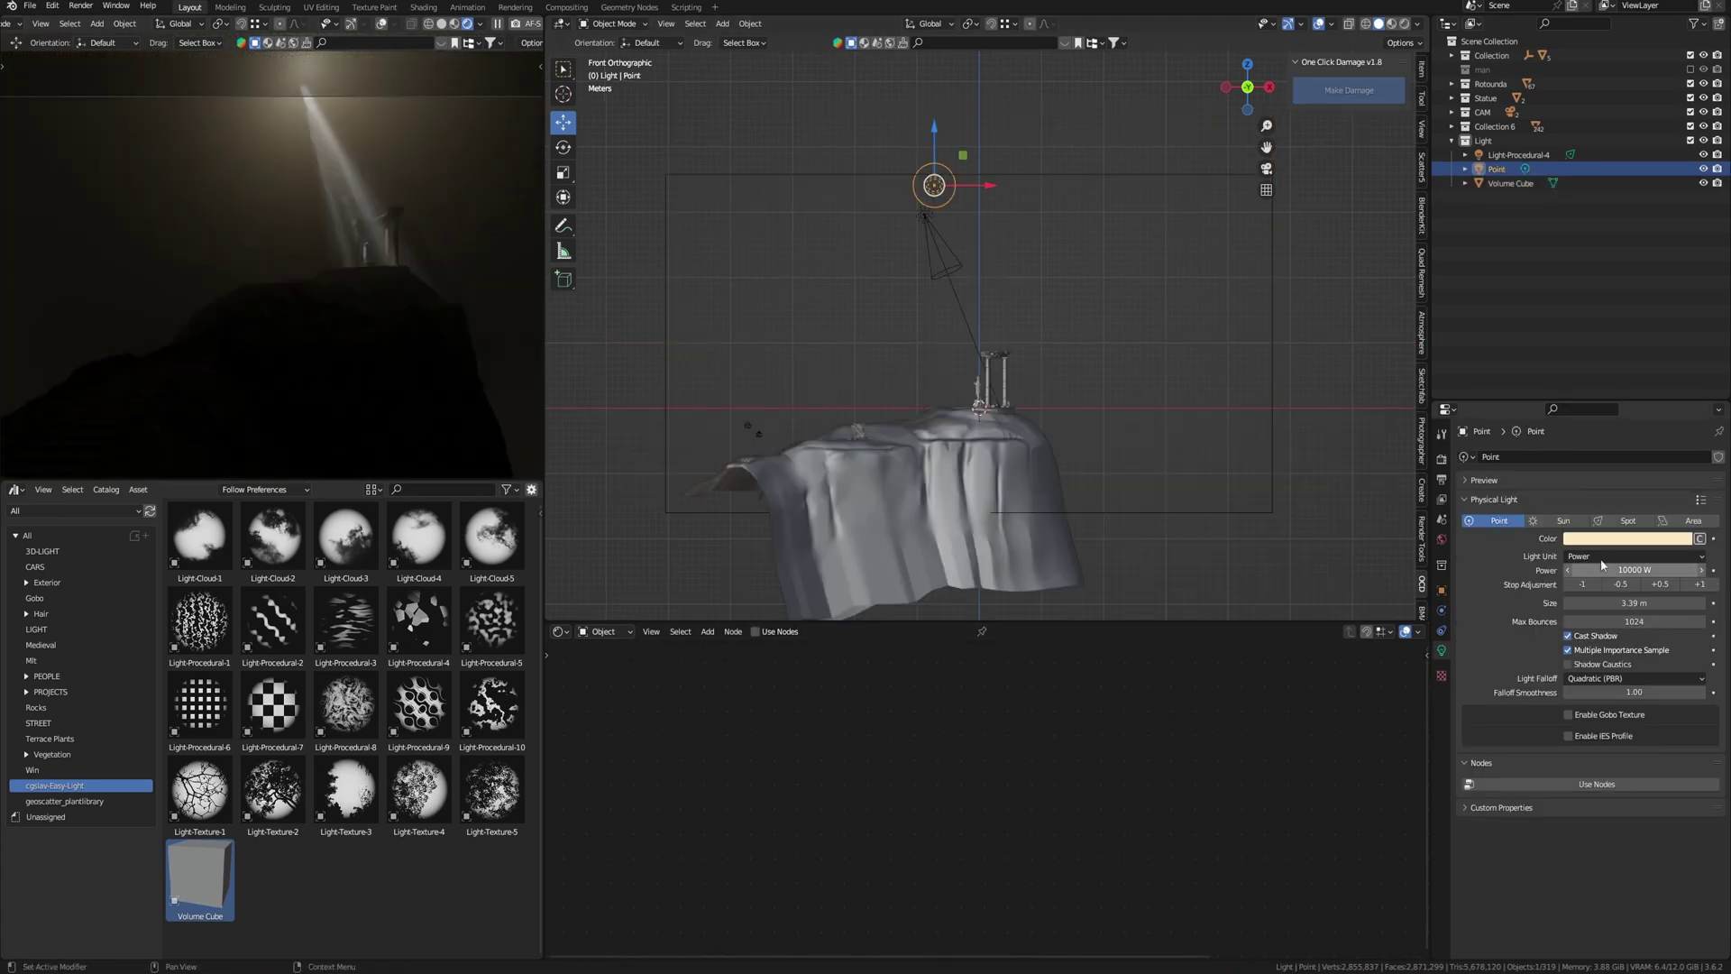
- Apply the point light's copied warm yellow color to the procedural spot light
left_click(945, 236)
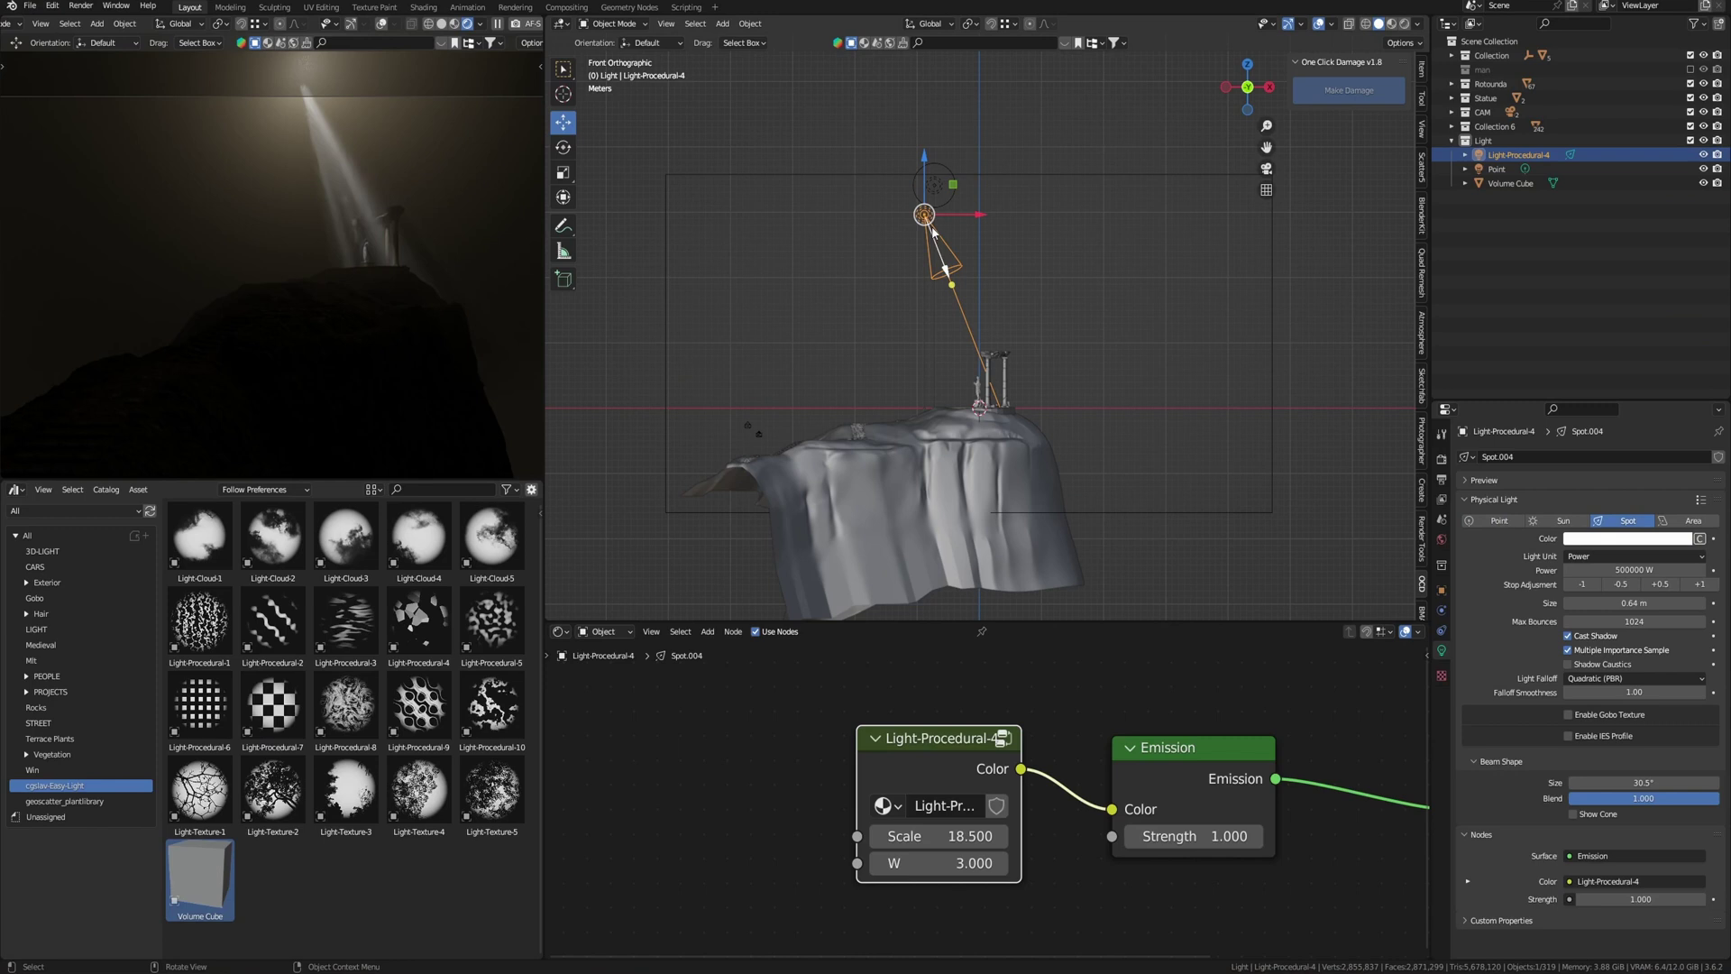
key("ctrl+v")
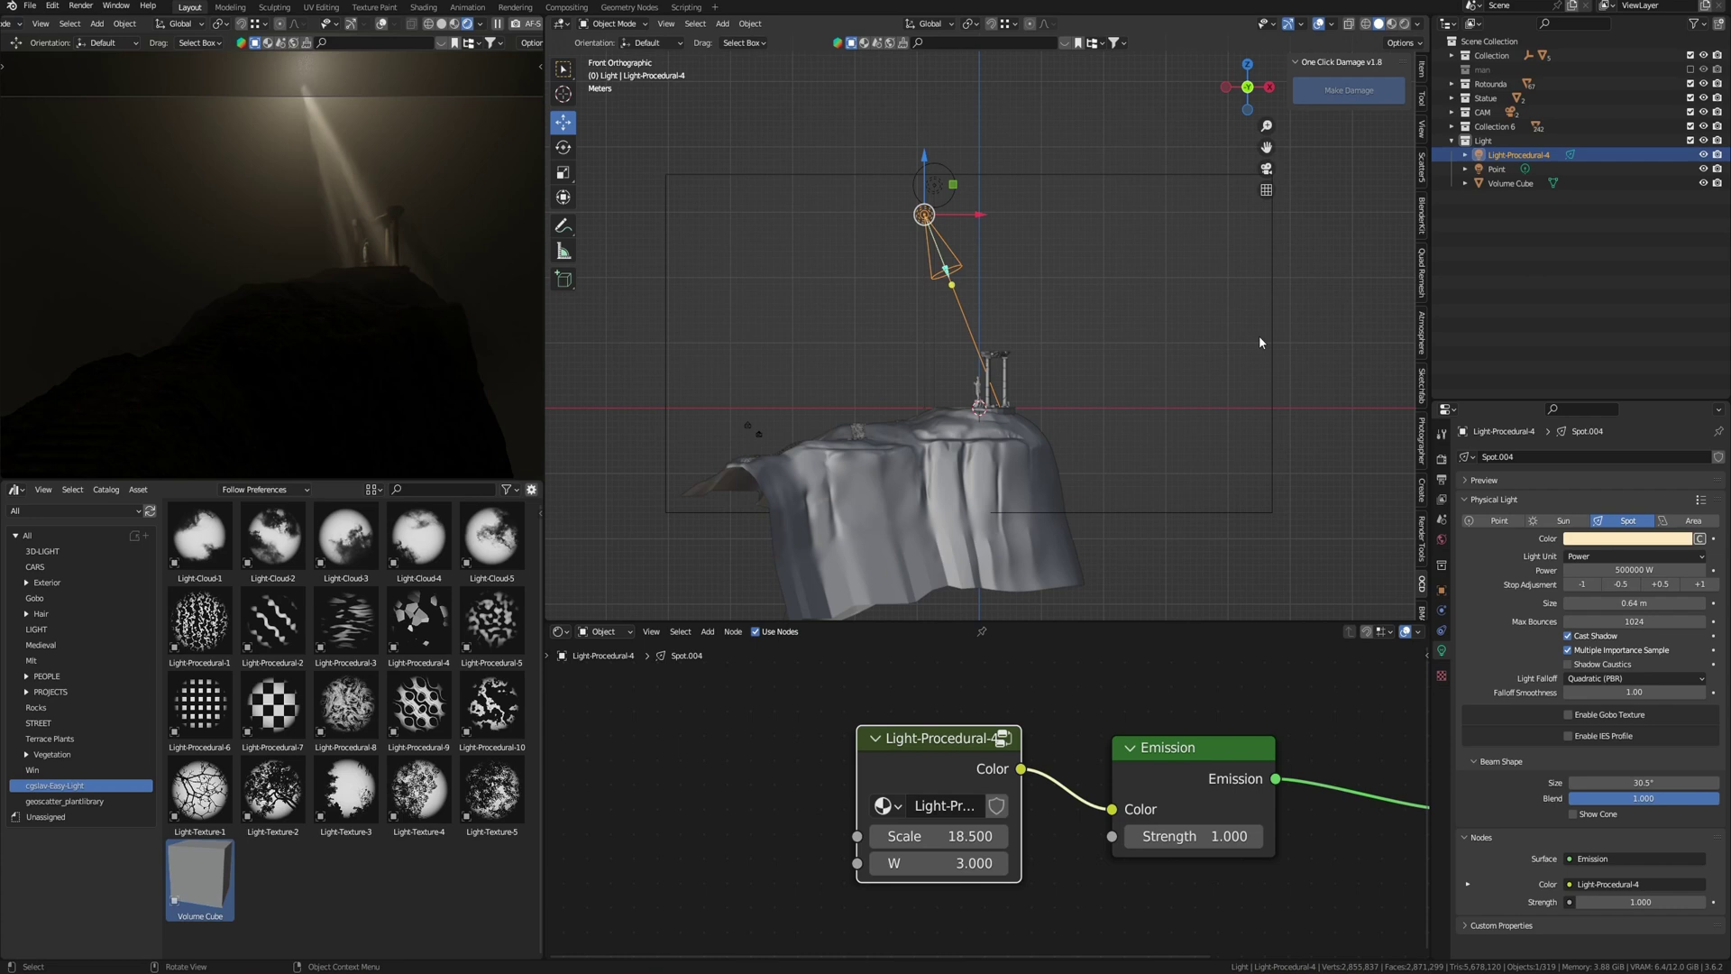
scroll(1259, 341, "down", 2)
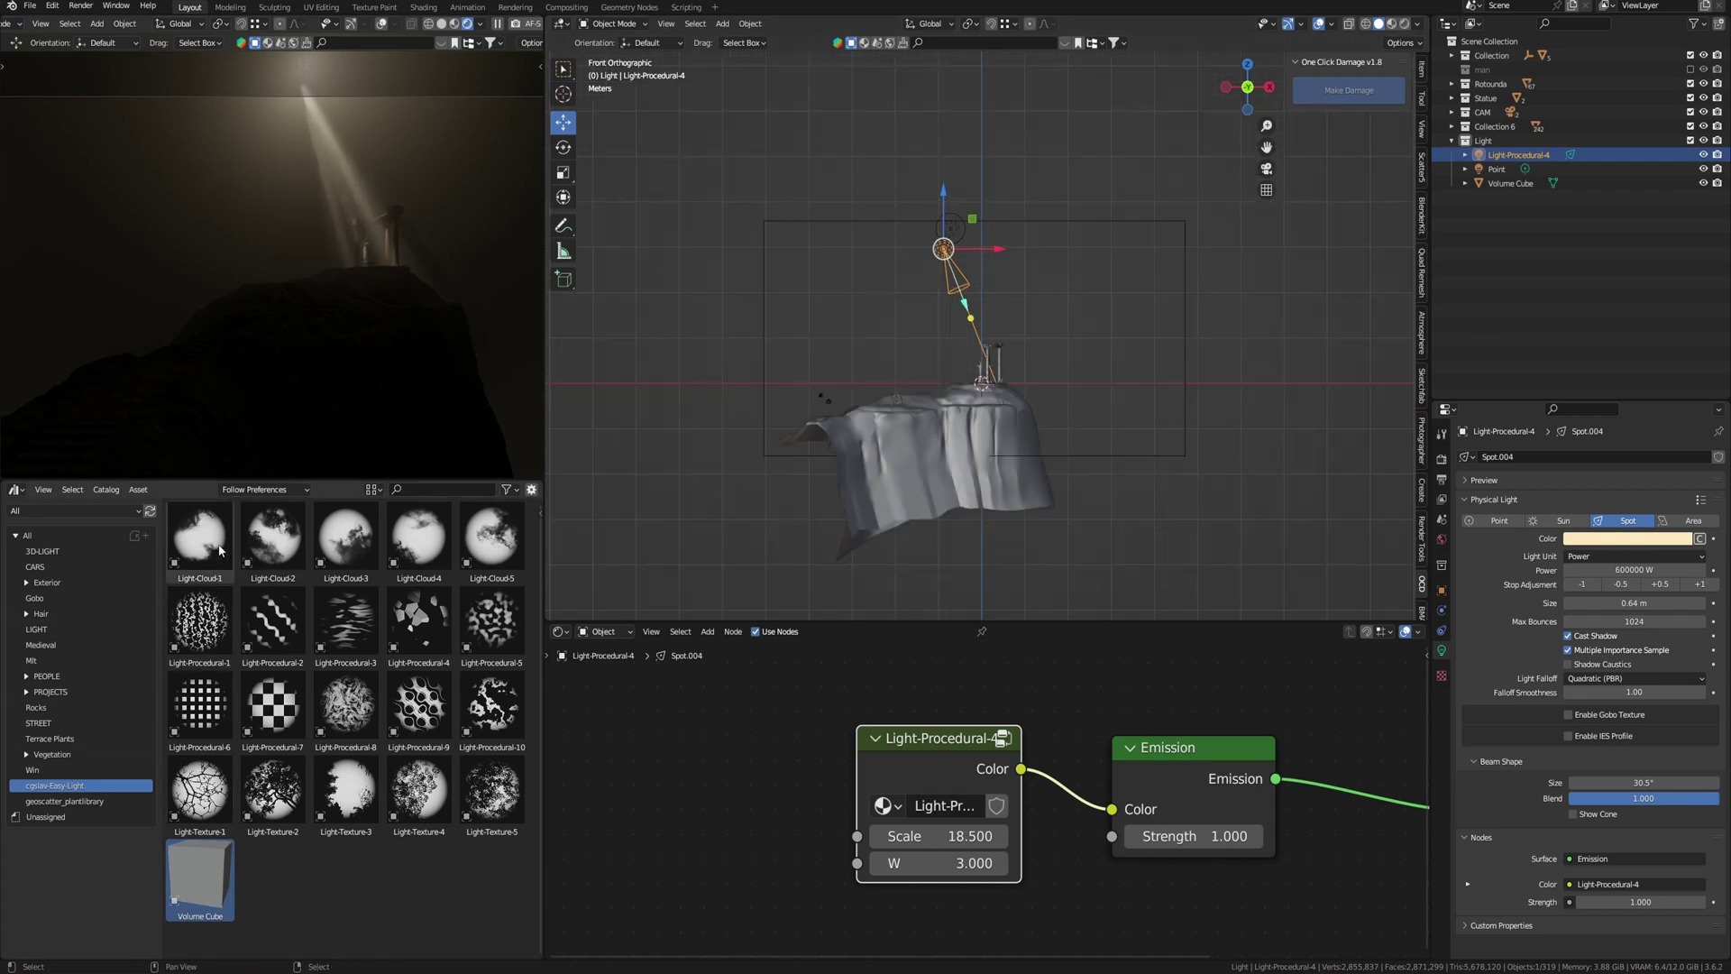
- Look through the cloud and procedural gobo light assets in the asset library
left_click(200, 622)
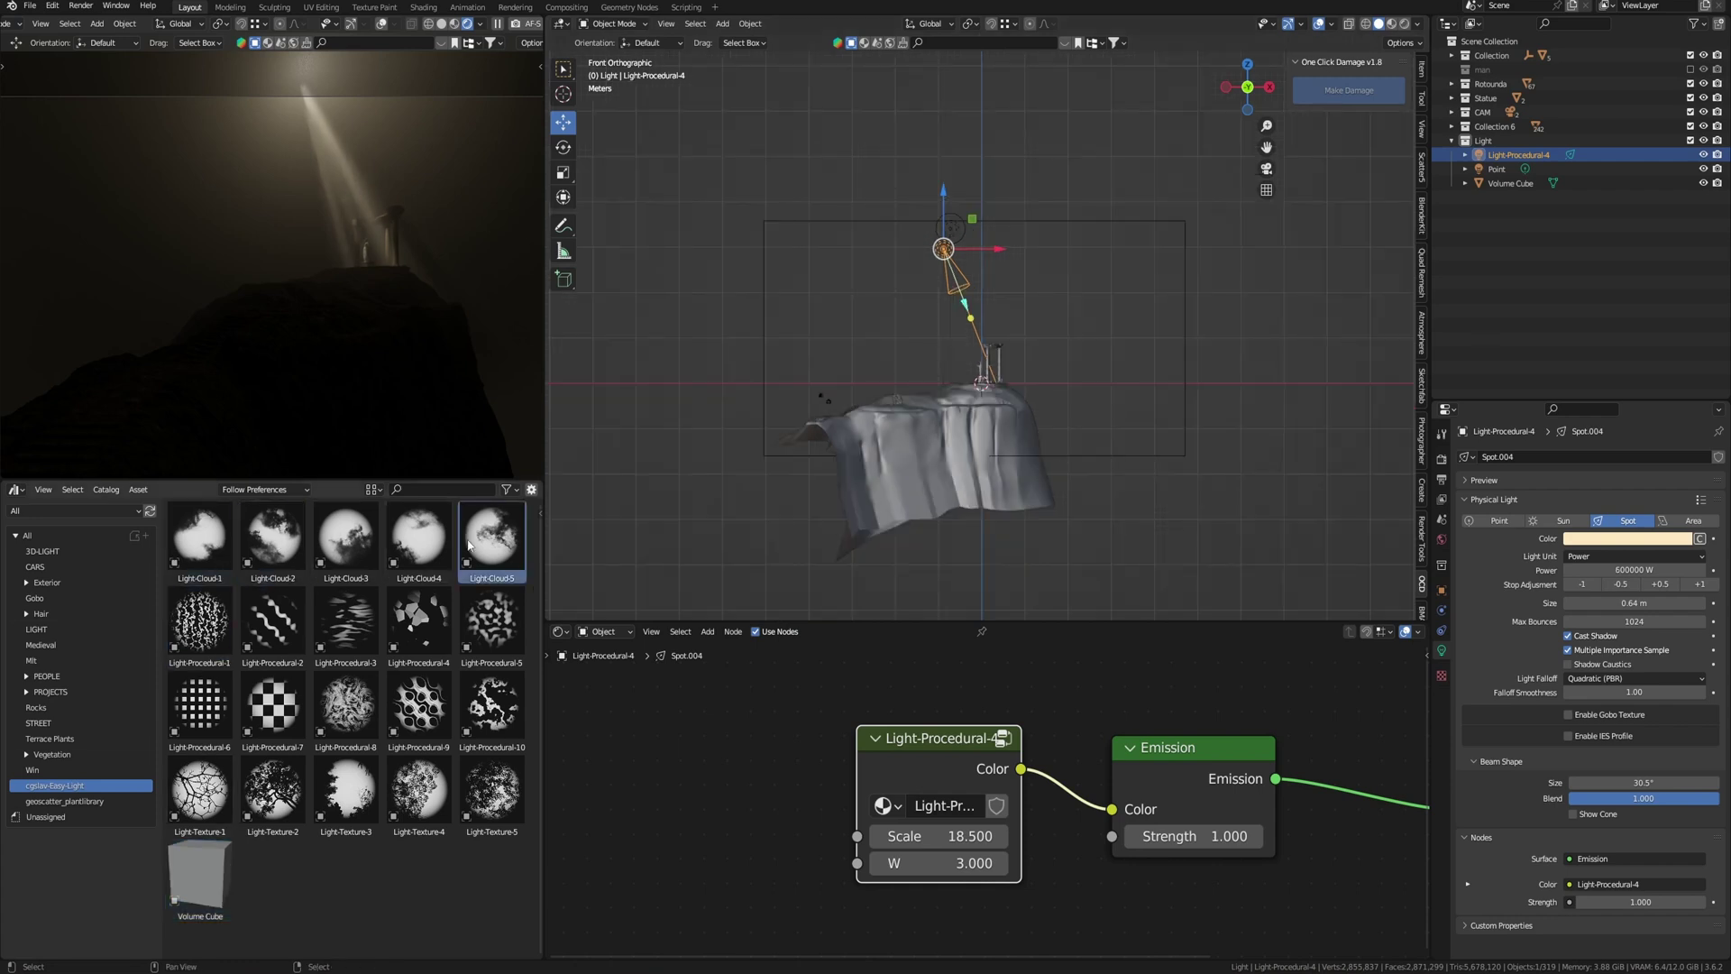
left_click(419, 707)
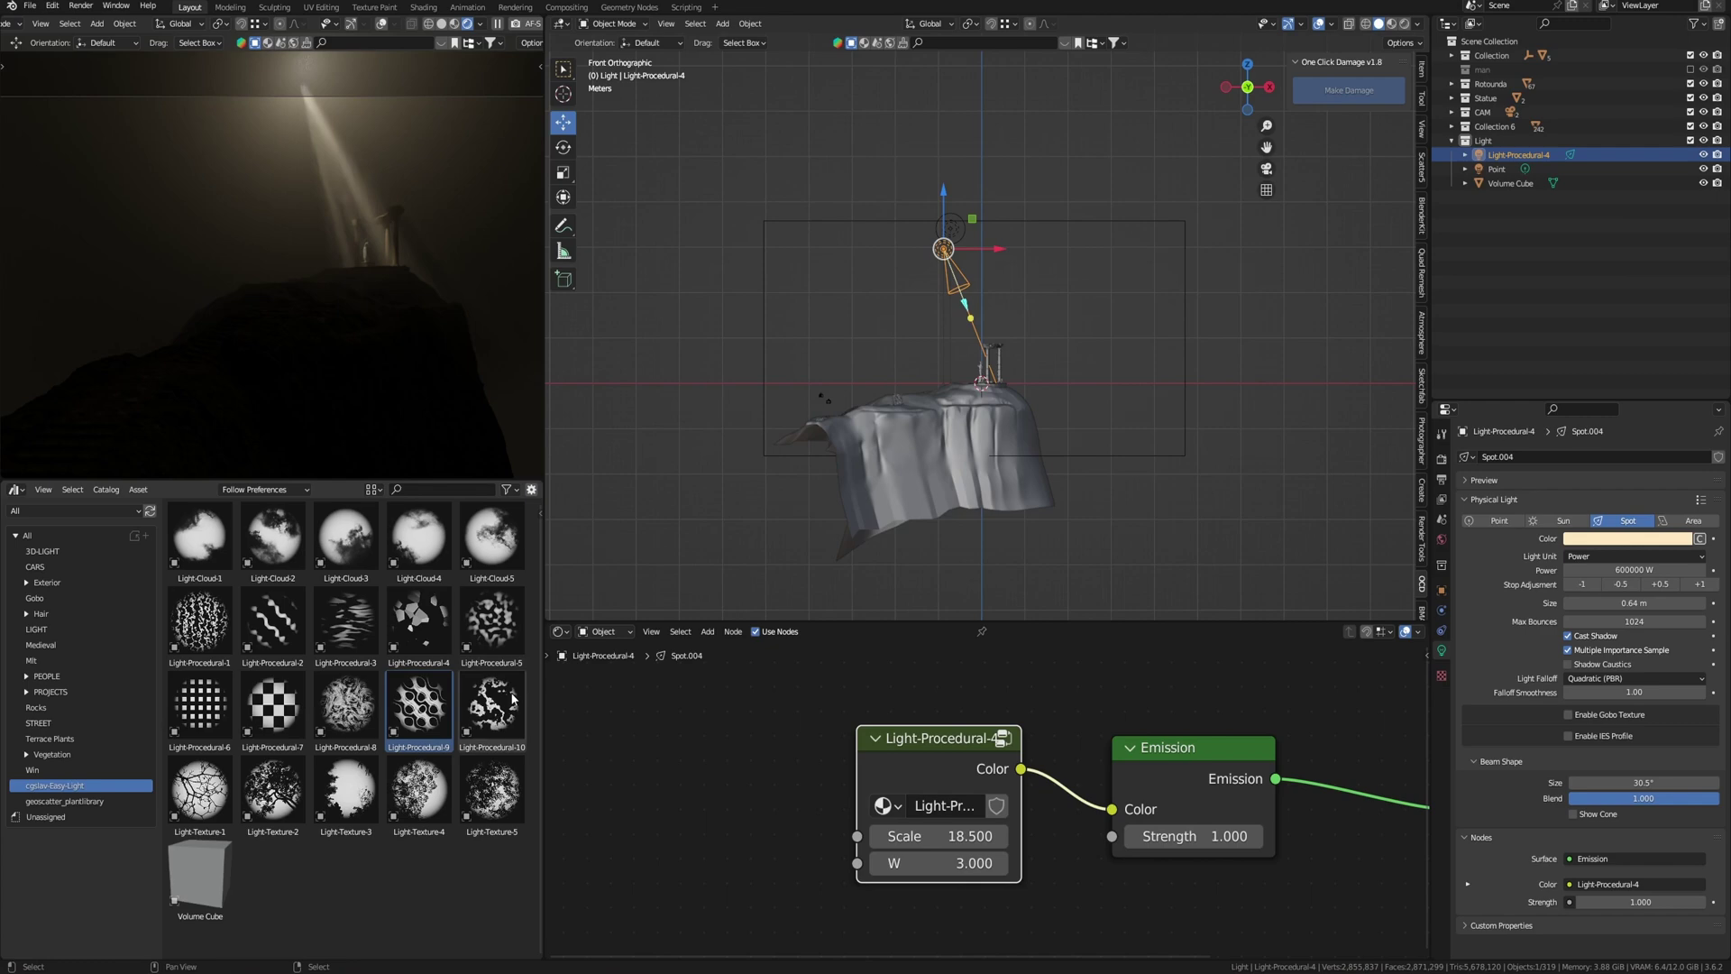
left_click(215, 712)
left_click(211, 622)
left_click(359, 653)
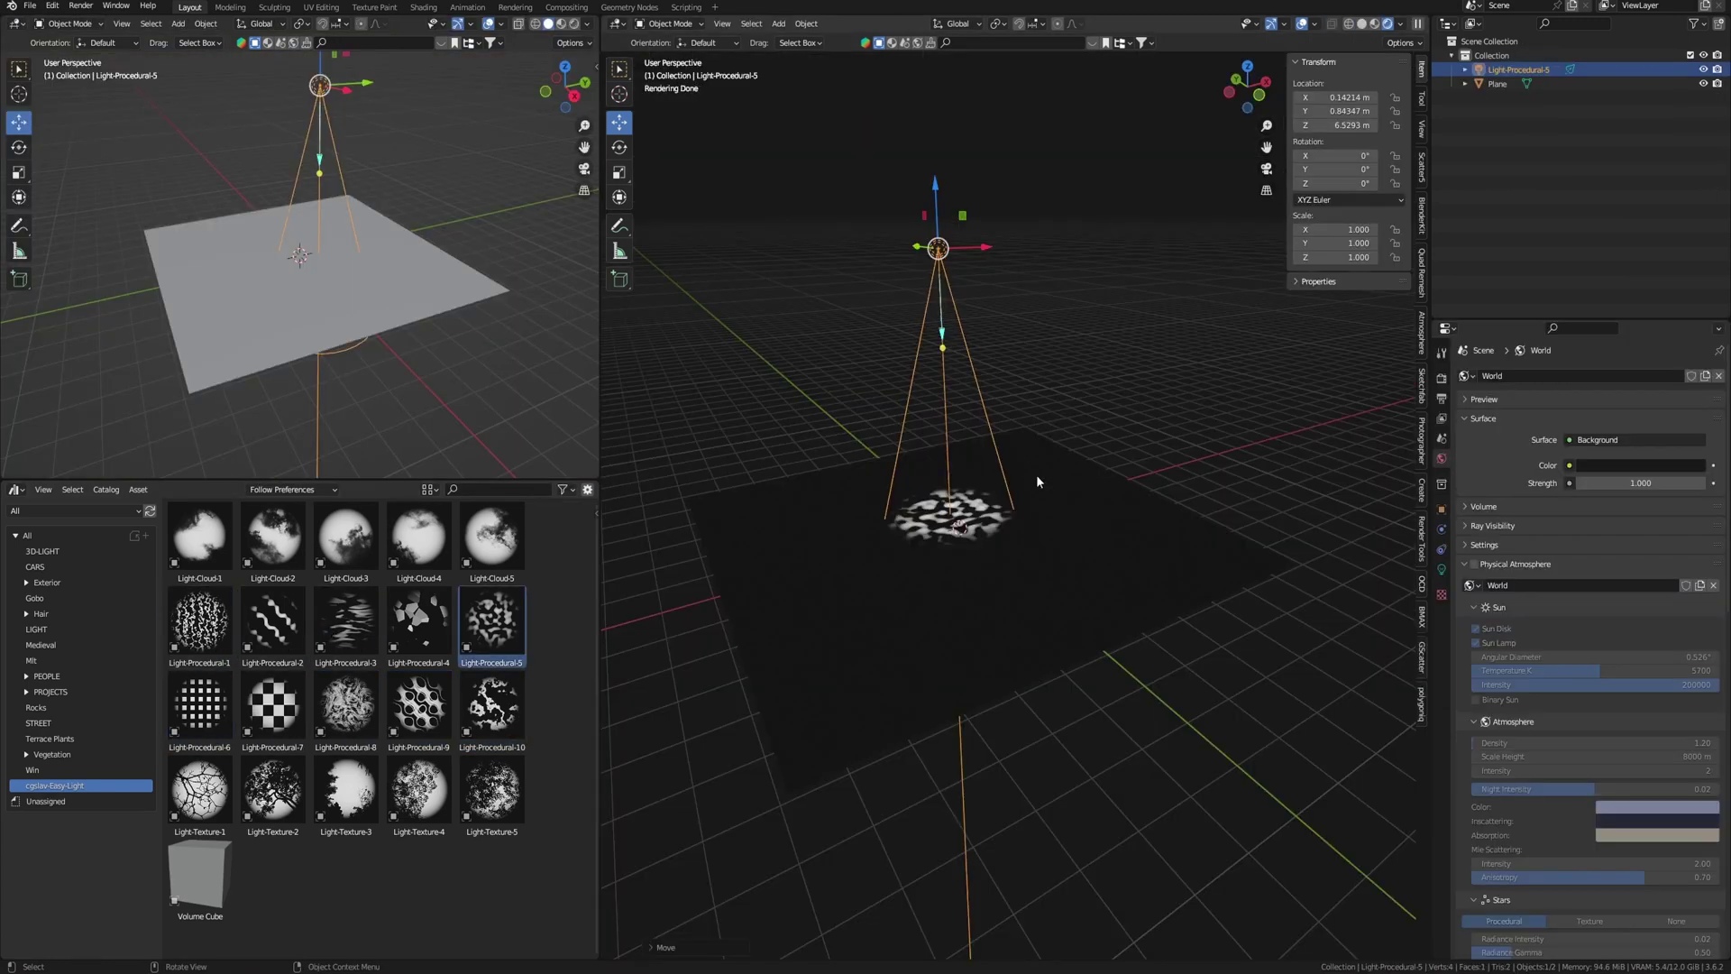
- Add the Volume Cube and Light-Procedural-7 assets to the demo scene, setting the checker pattern's Z rotation to 29.6° and scale to 10.5
left_click_drag(199, 879, 976, 541)
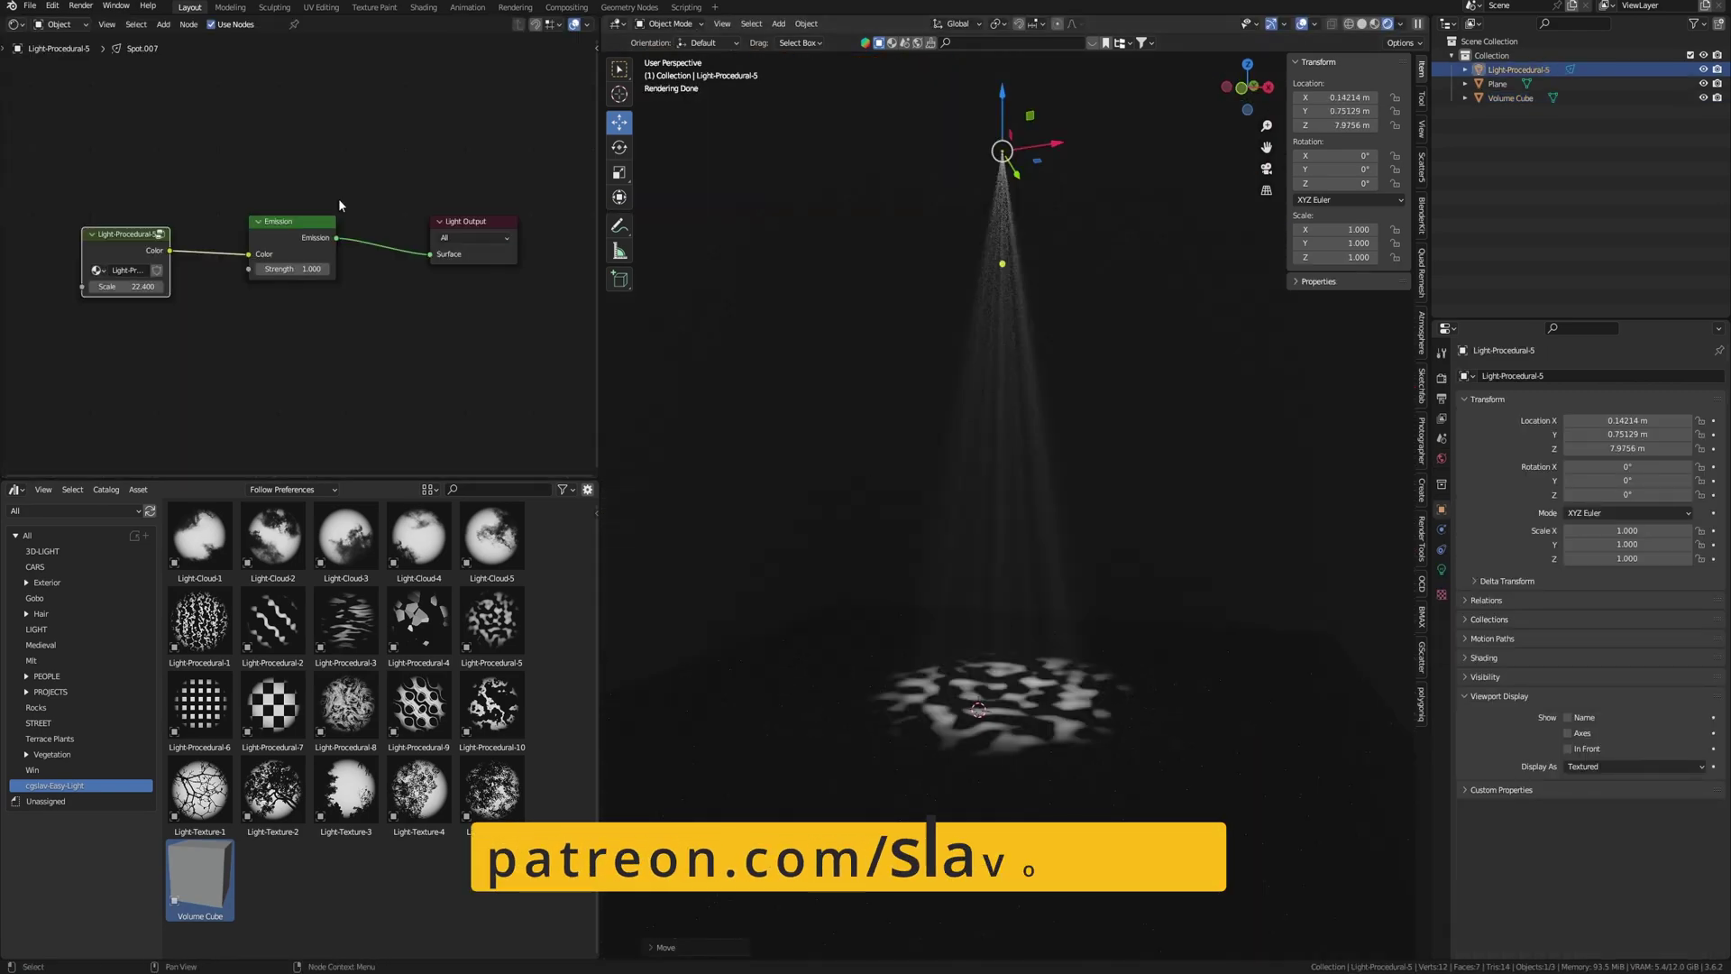
left_click_drag(273, 708, 761, 734)
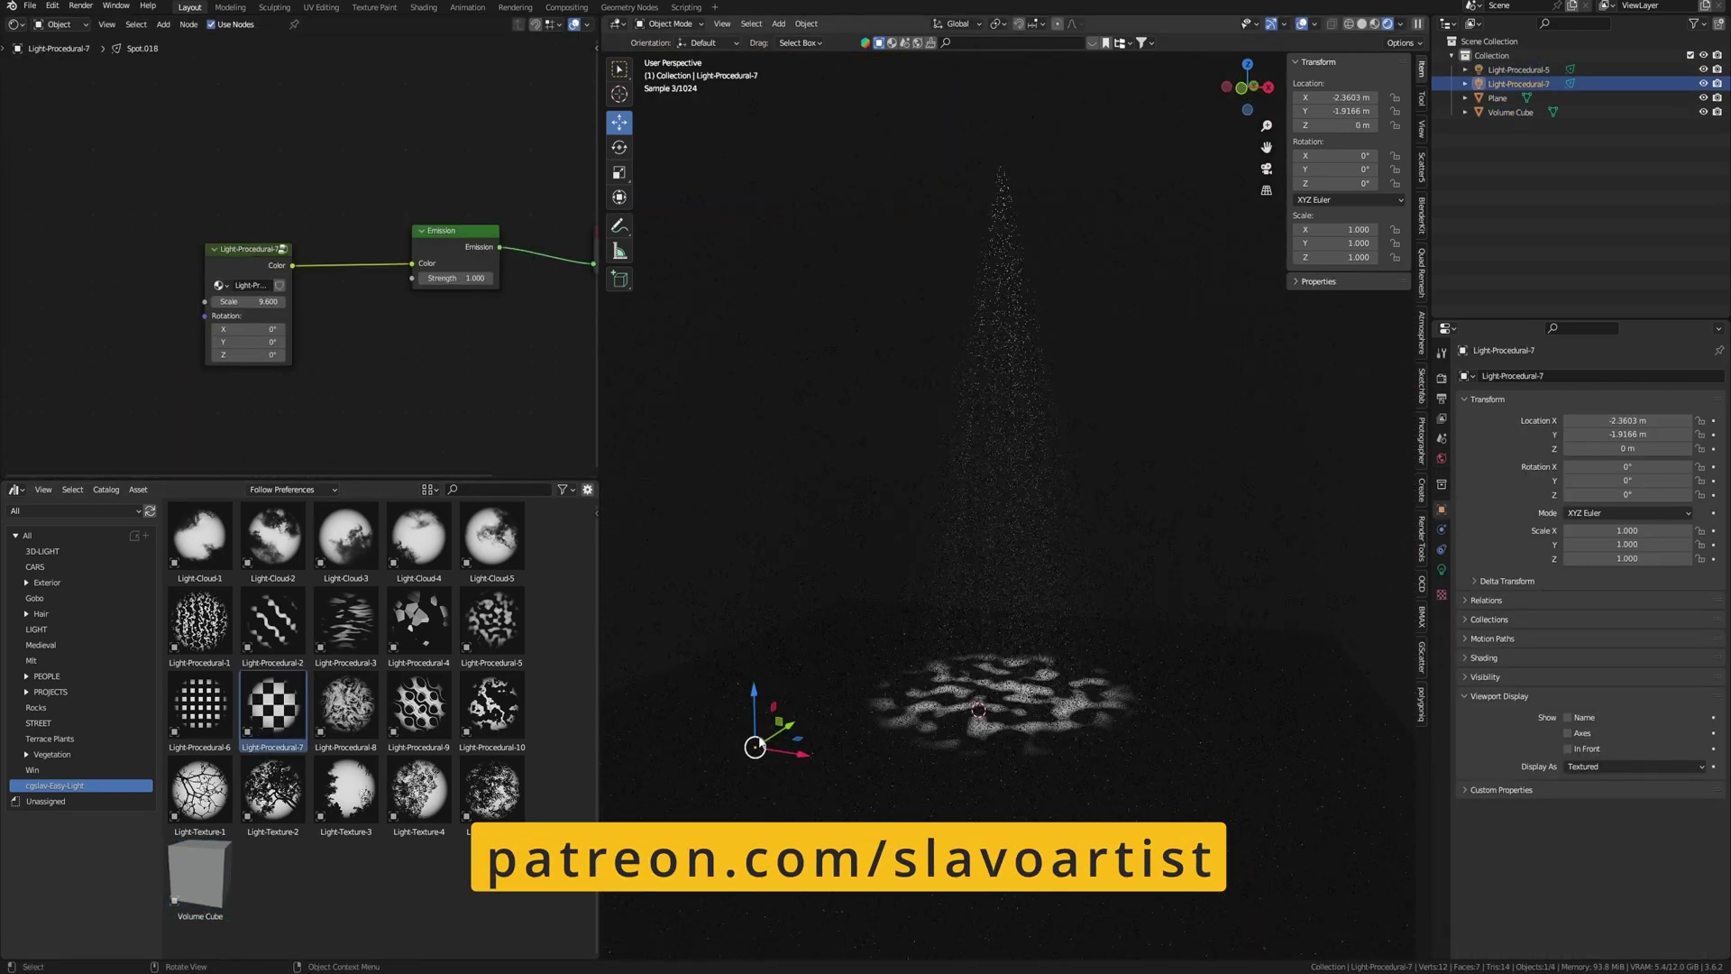
left_click_drag(241, 355, 298, 355)
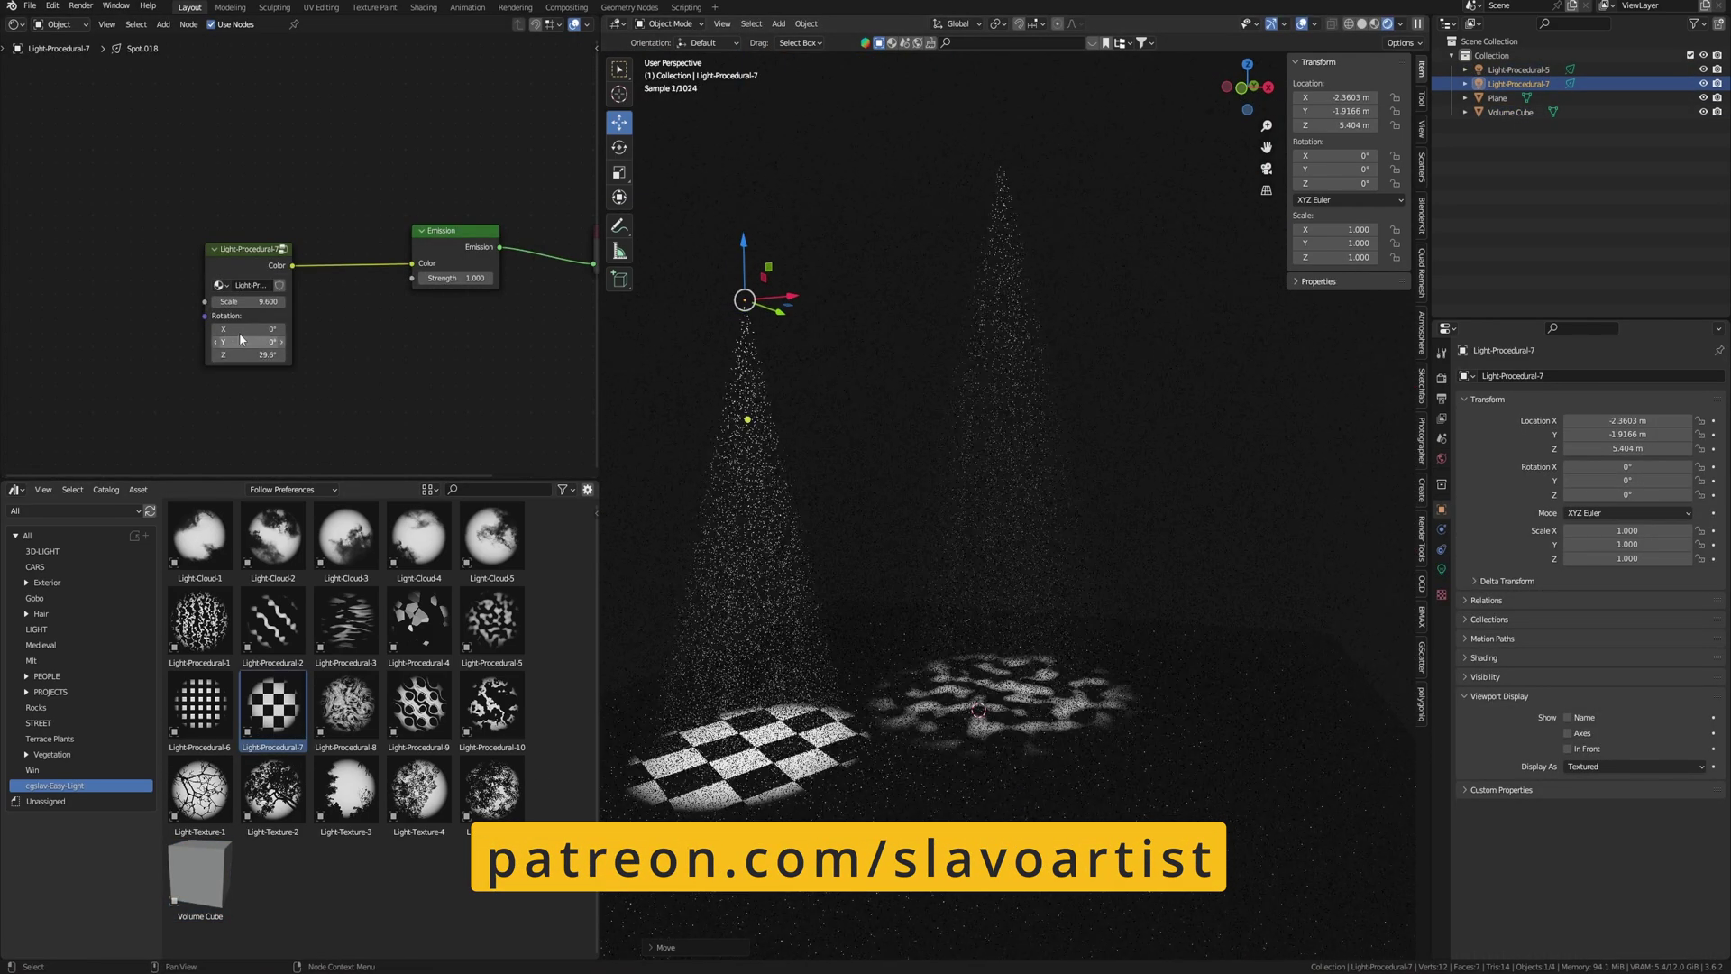
left_click_drag(243, 301, 279, 301)
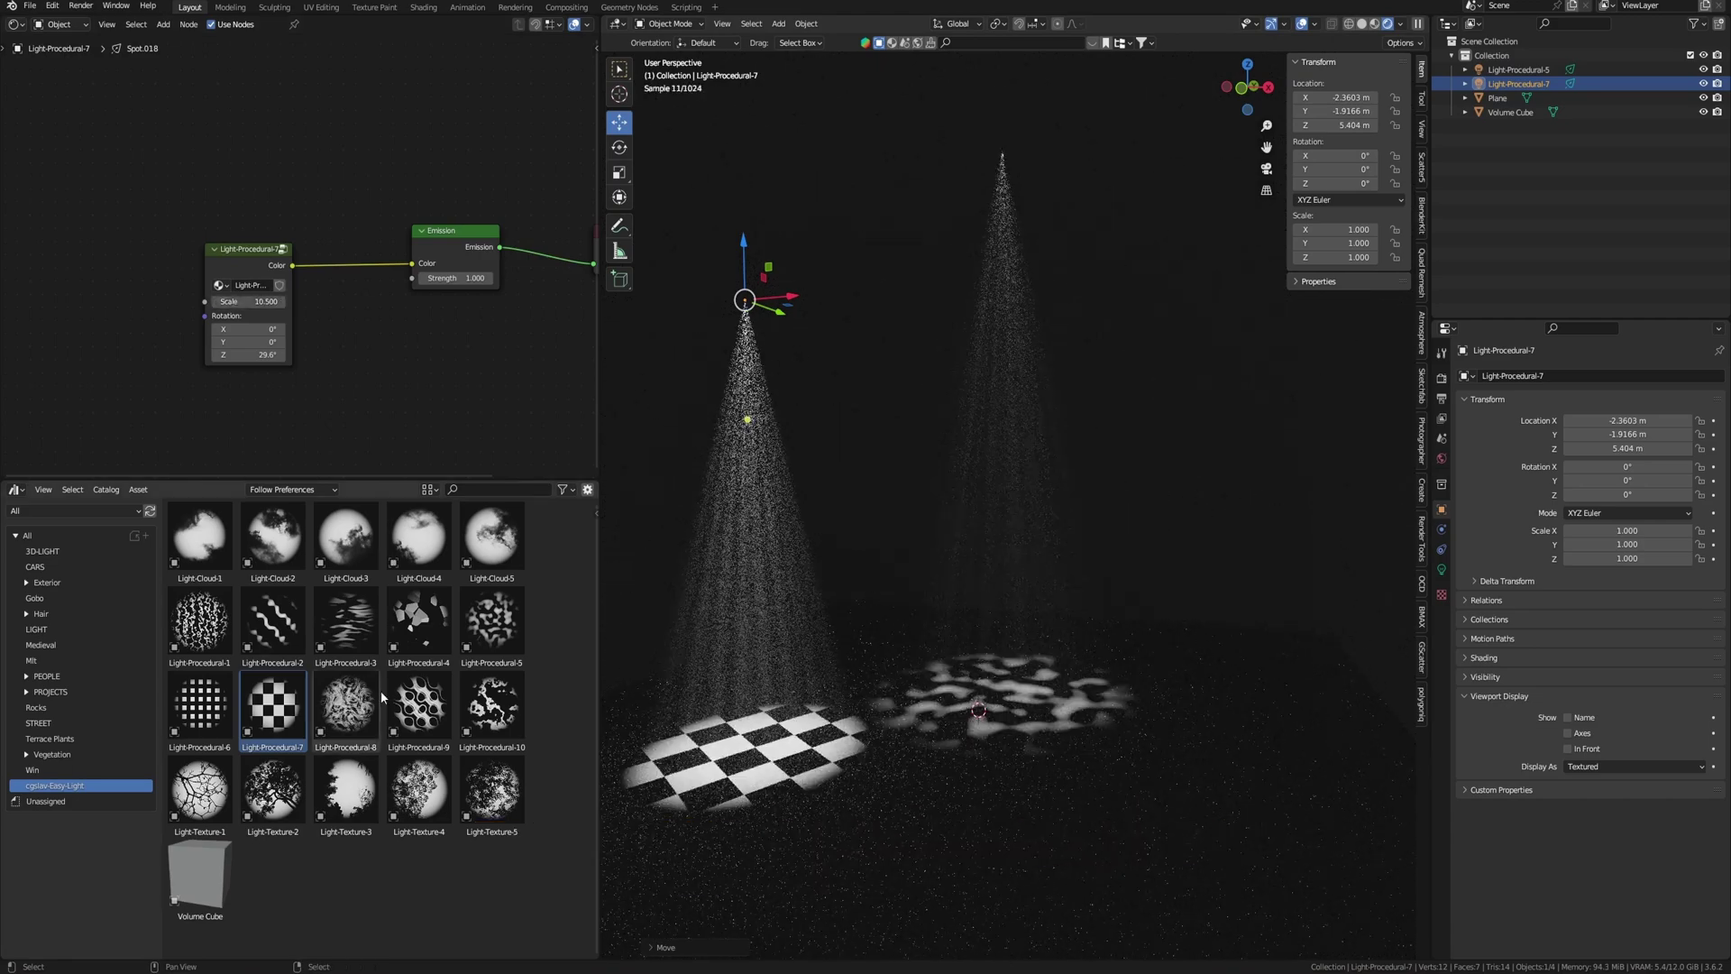
- Add Light-Procedural-4 and Light-Procedural-3 to the demo scene, raising the former high above the plane and adjusting its pattern
left_click_drag(420, 622, 1198, 839)
middle_click_drag(1201, 834, 1262, 793)
left_click_drag(1290, 748, 1291, 382)
middle_click_drag(1223, 566, 1082, 602, "shift")
left_click_drag(1121, 410, 1121, 286)
left_click_drag(146, 269, 181, 283)
left_click_drag(345, 622, 865, 369)
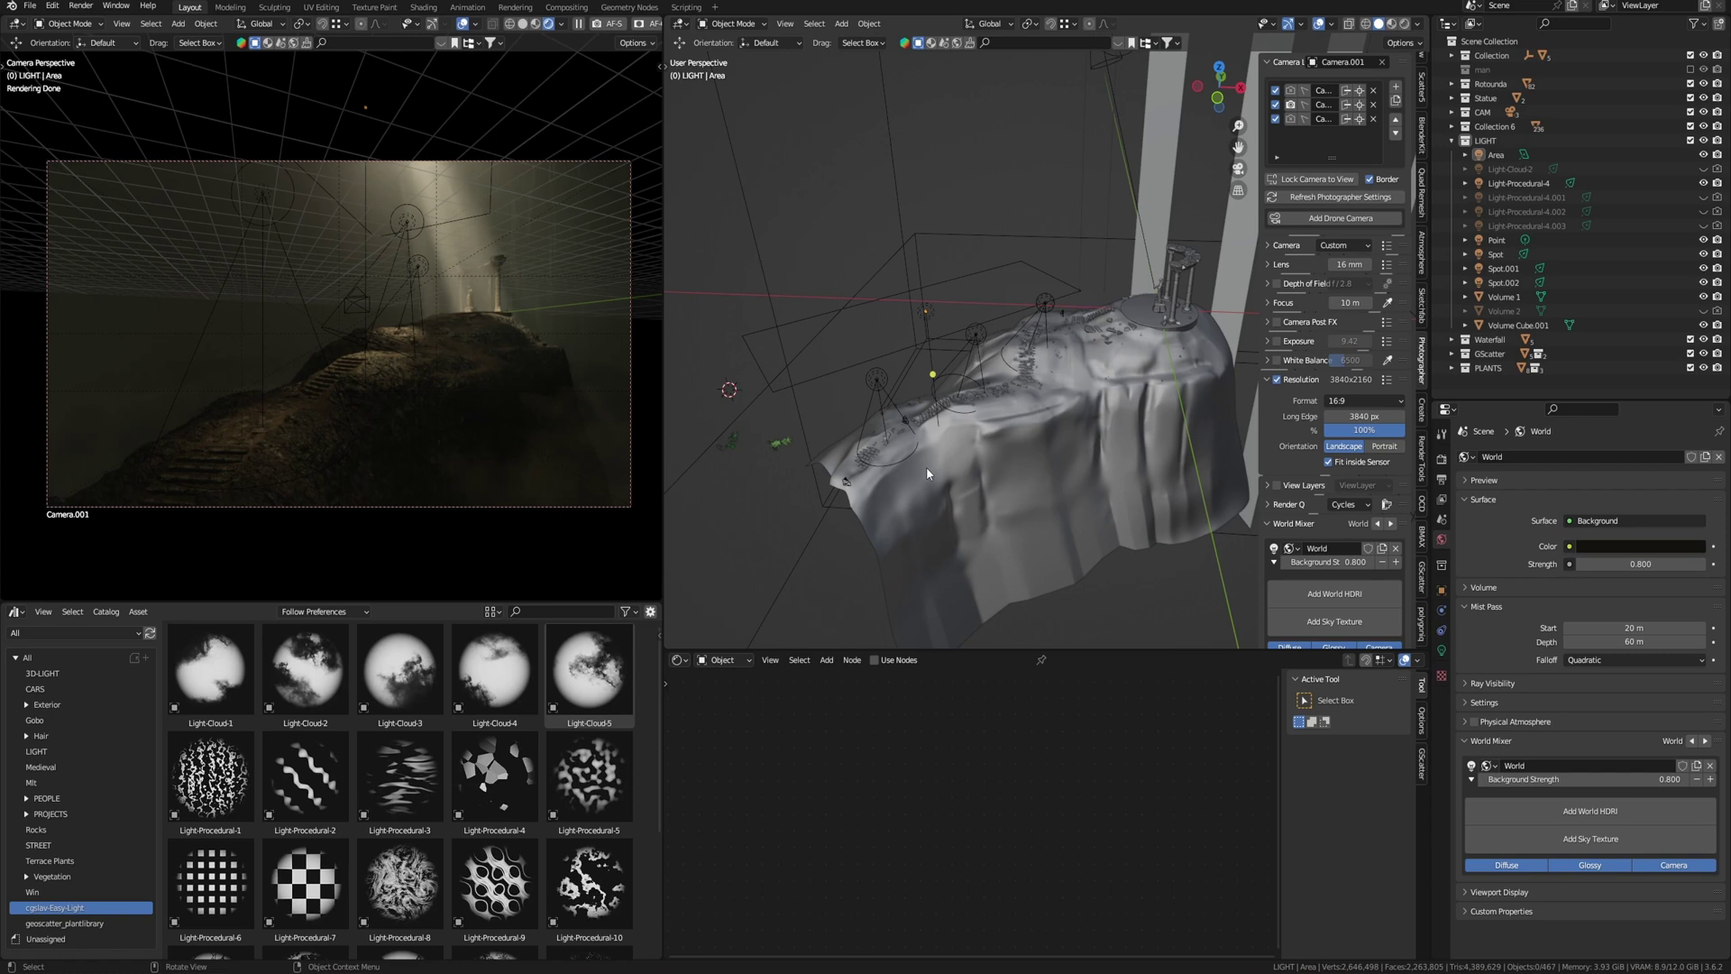
- Select the spot light above the lower stairs and show its light settings
left_click(877, 380)
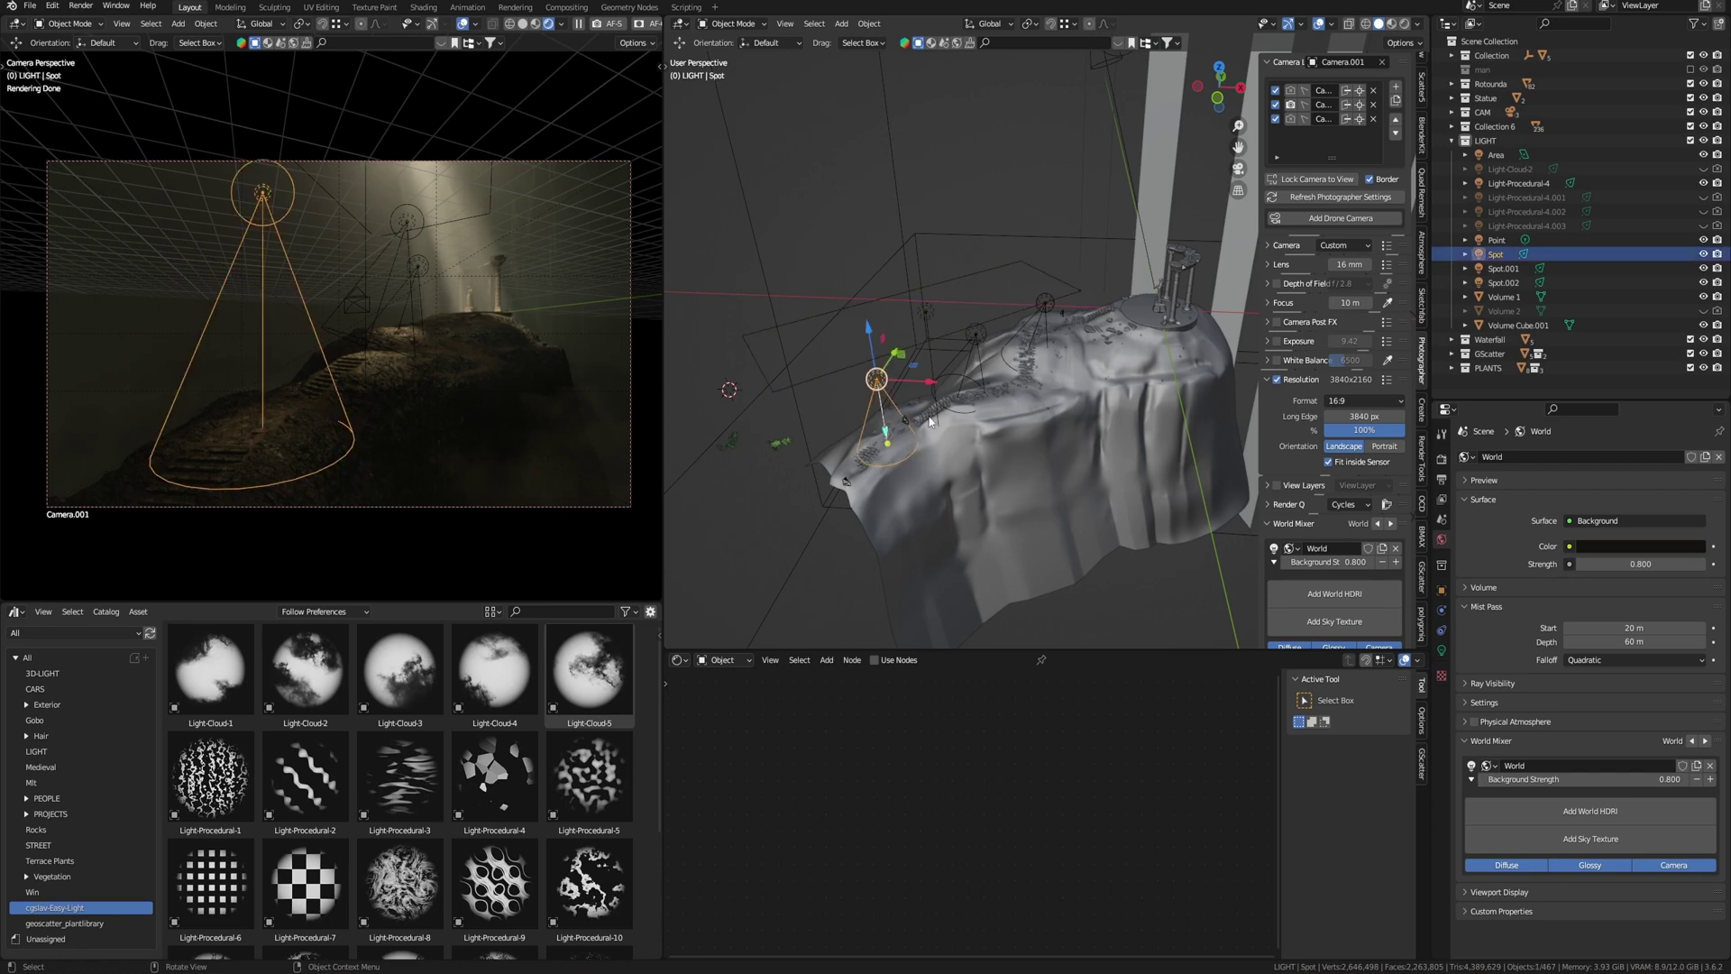
left_click(1442, 651)
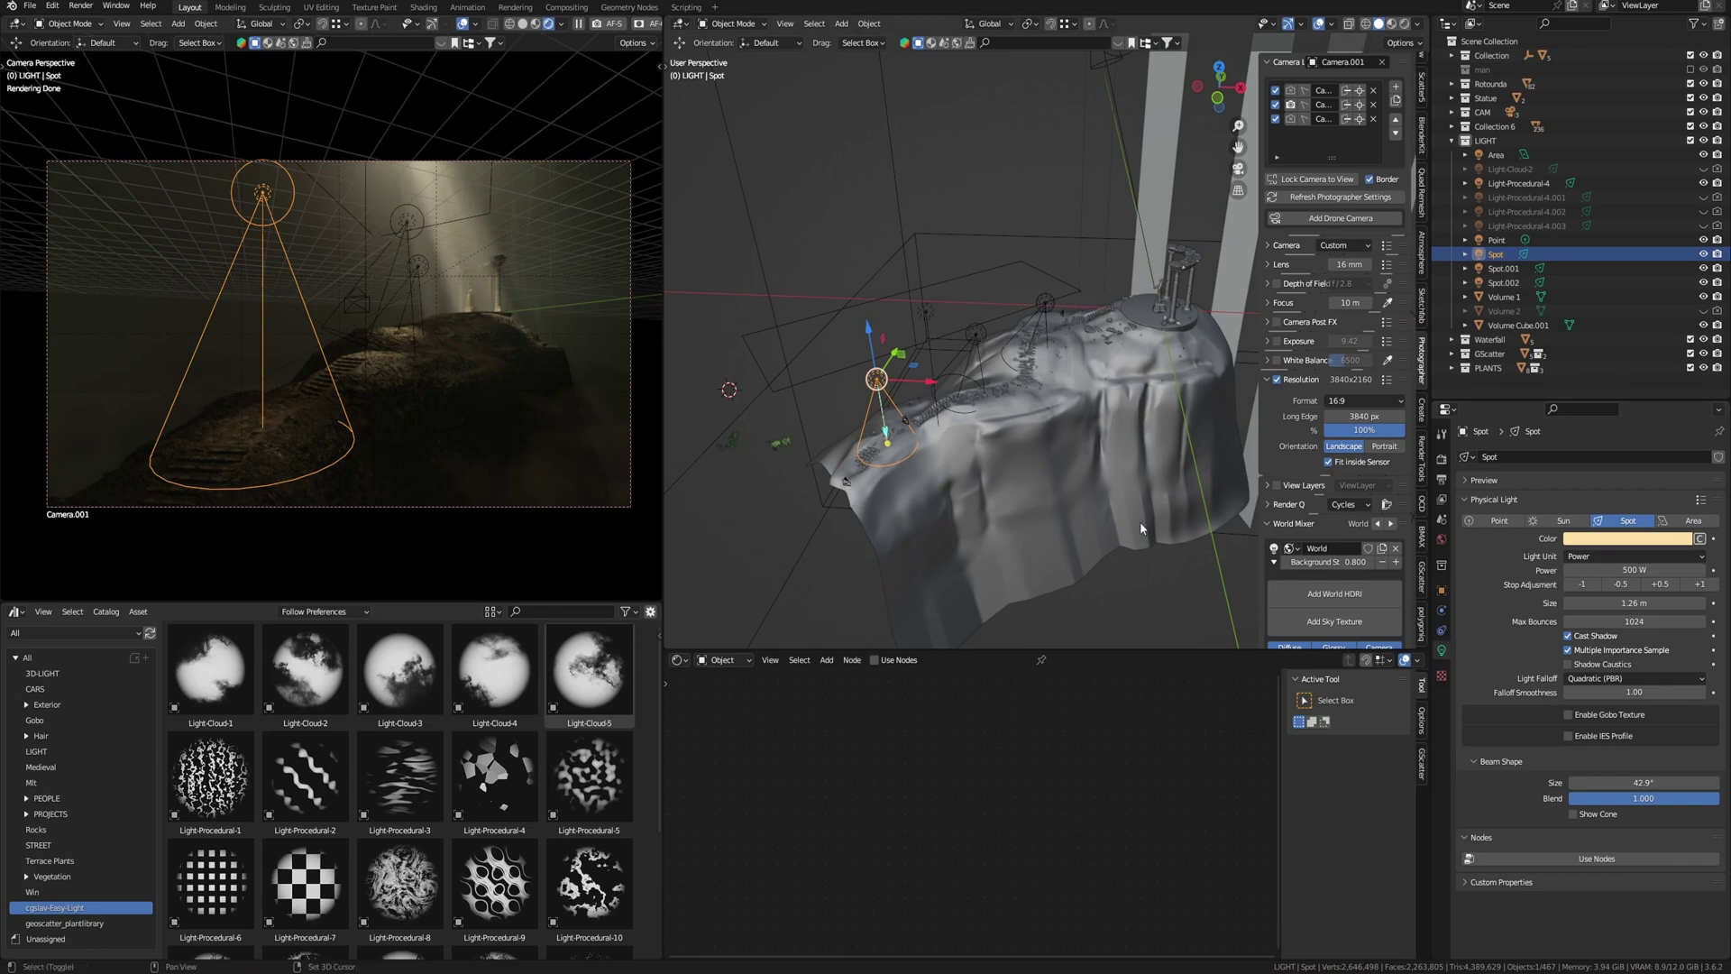
middle_click_drag(1139, 521, 1093, 517, "shift")
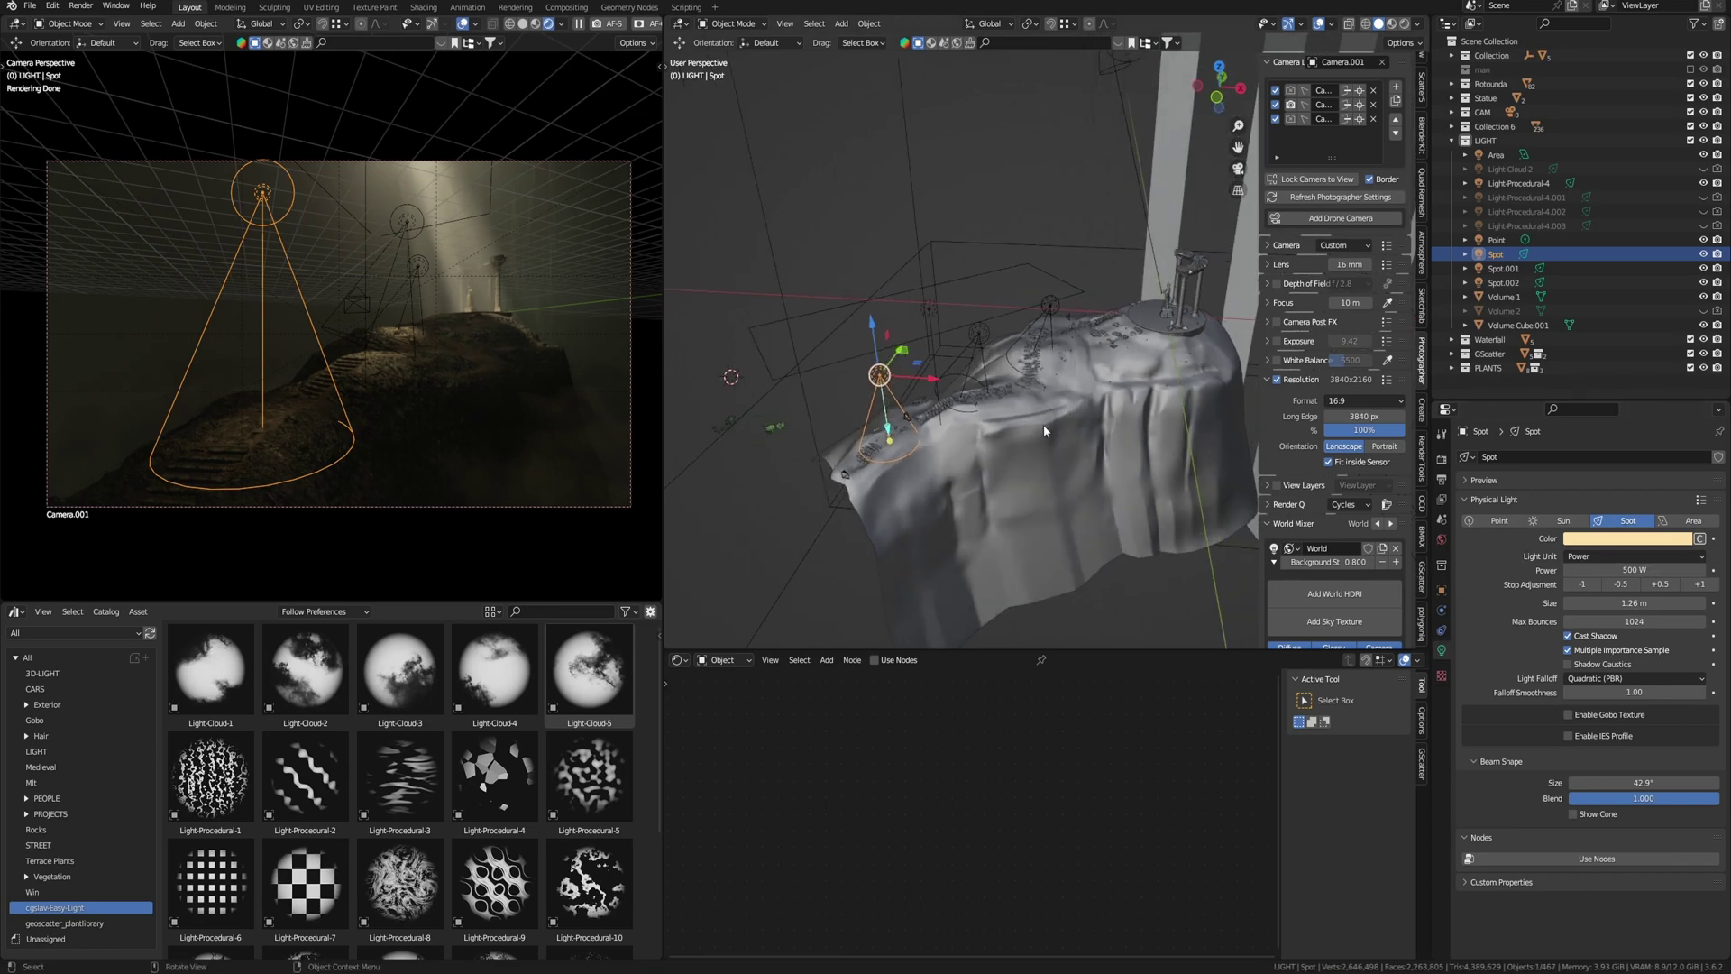
- Inspect the settings of the spot lights Spot.001, Spot and Spot.002 placed along the stairs, and view their placement
middle_click_drag(1044, 431, 1003, 431)
key("n")
middle_click_drag(938, 335, 1043, 327, "shift")
scroll(1042, 327, "up", 2)
left_click(1051, 317)
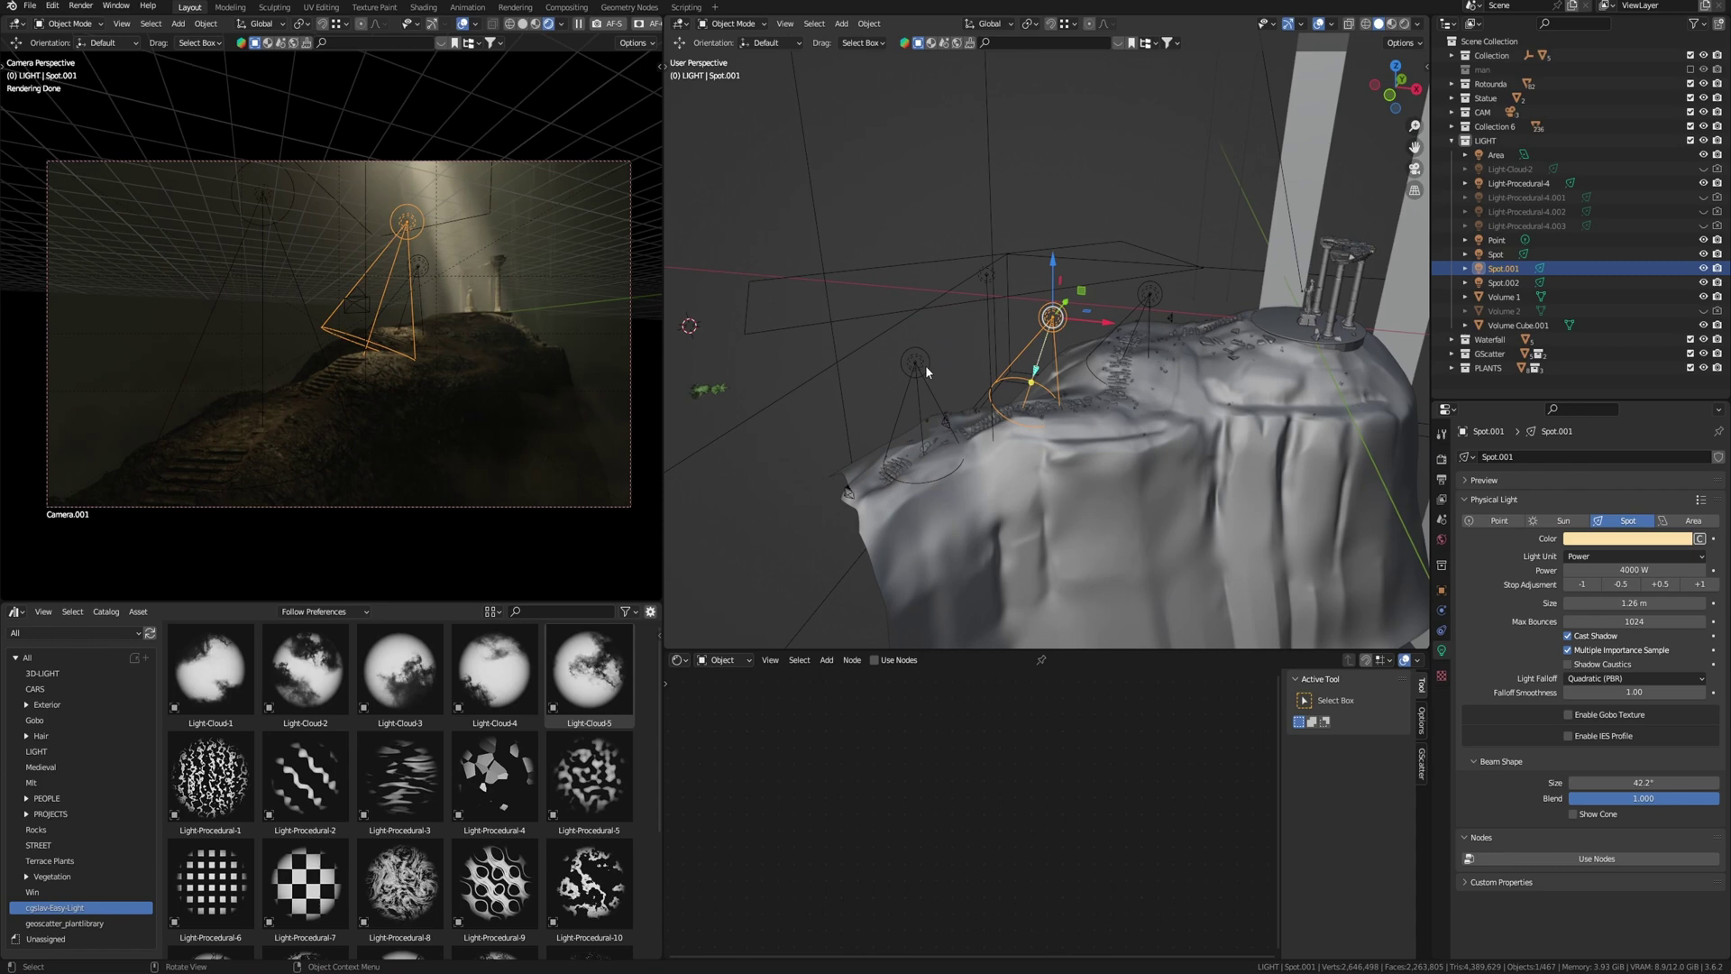
left_click(920, 365)
left_click(1153, 298)
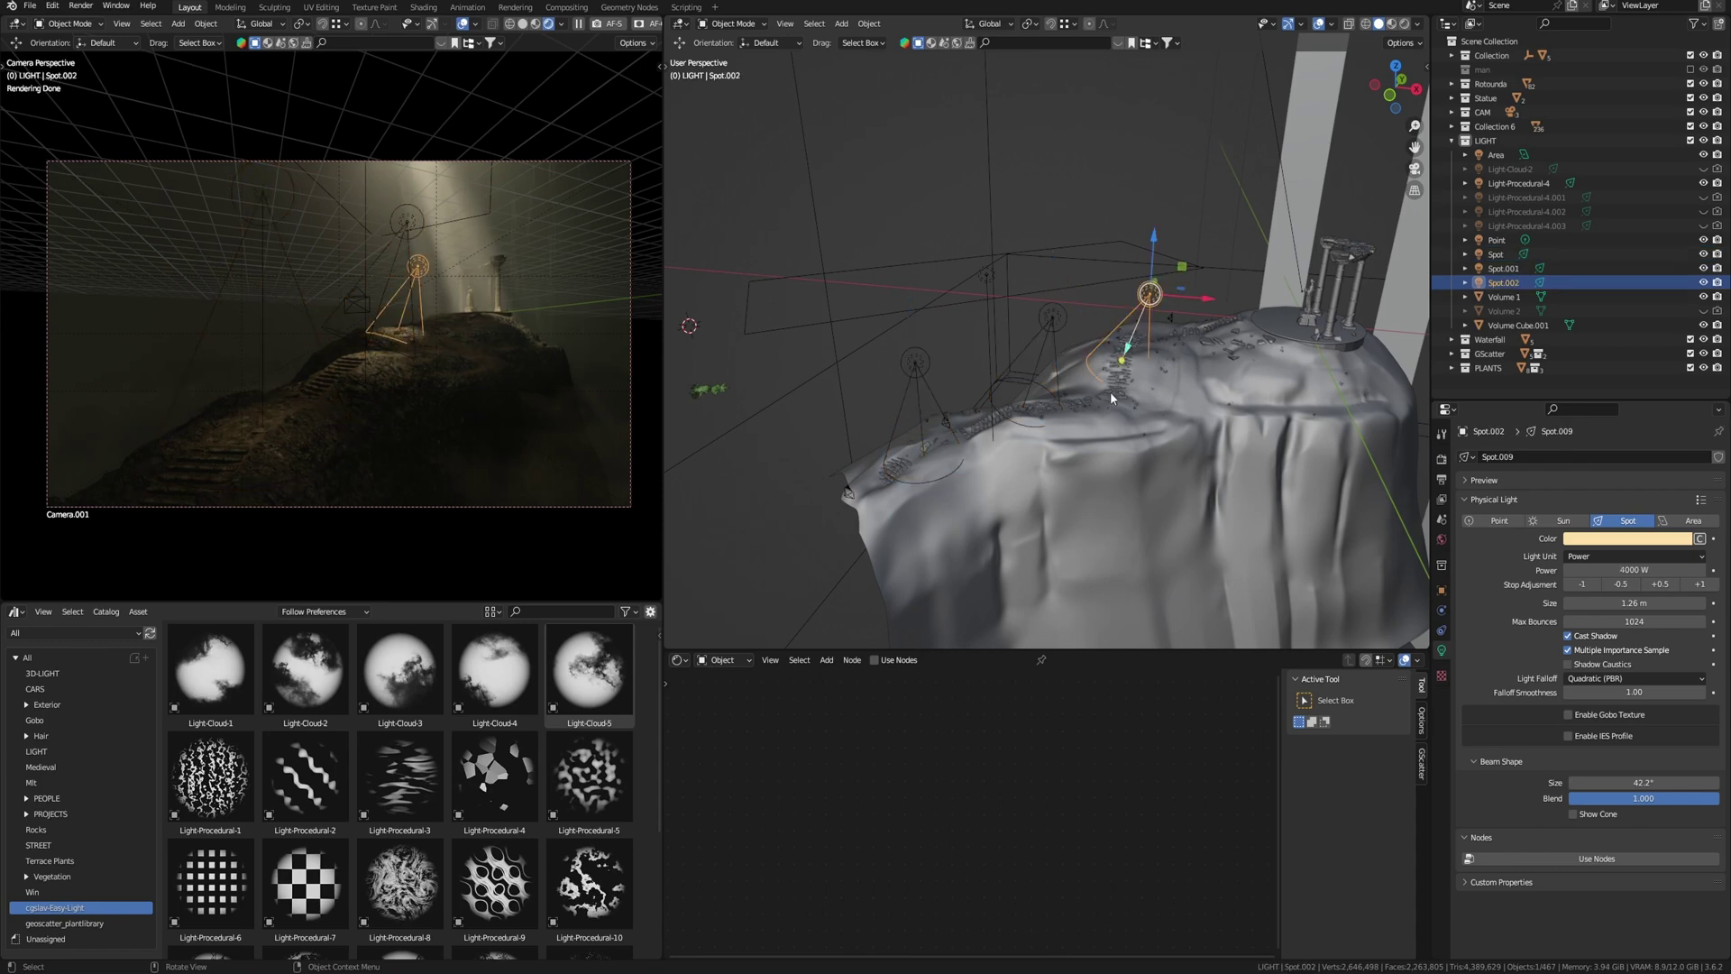
left_click(992, 291)
middle_click_drag(993, 291, 1030, 305)
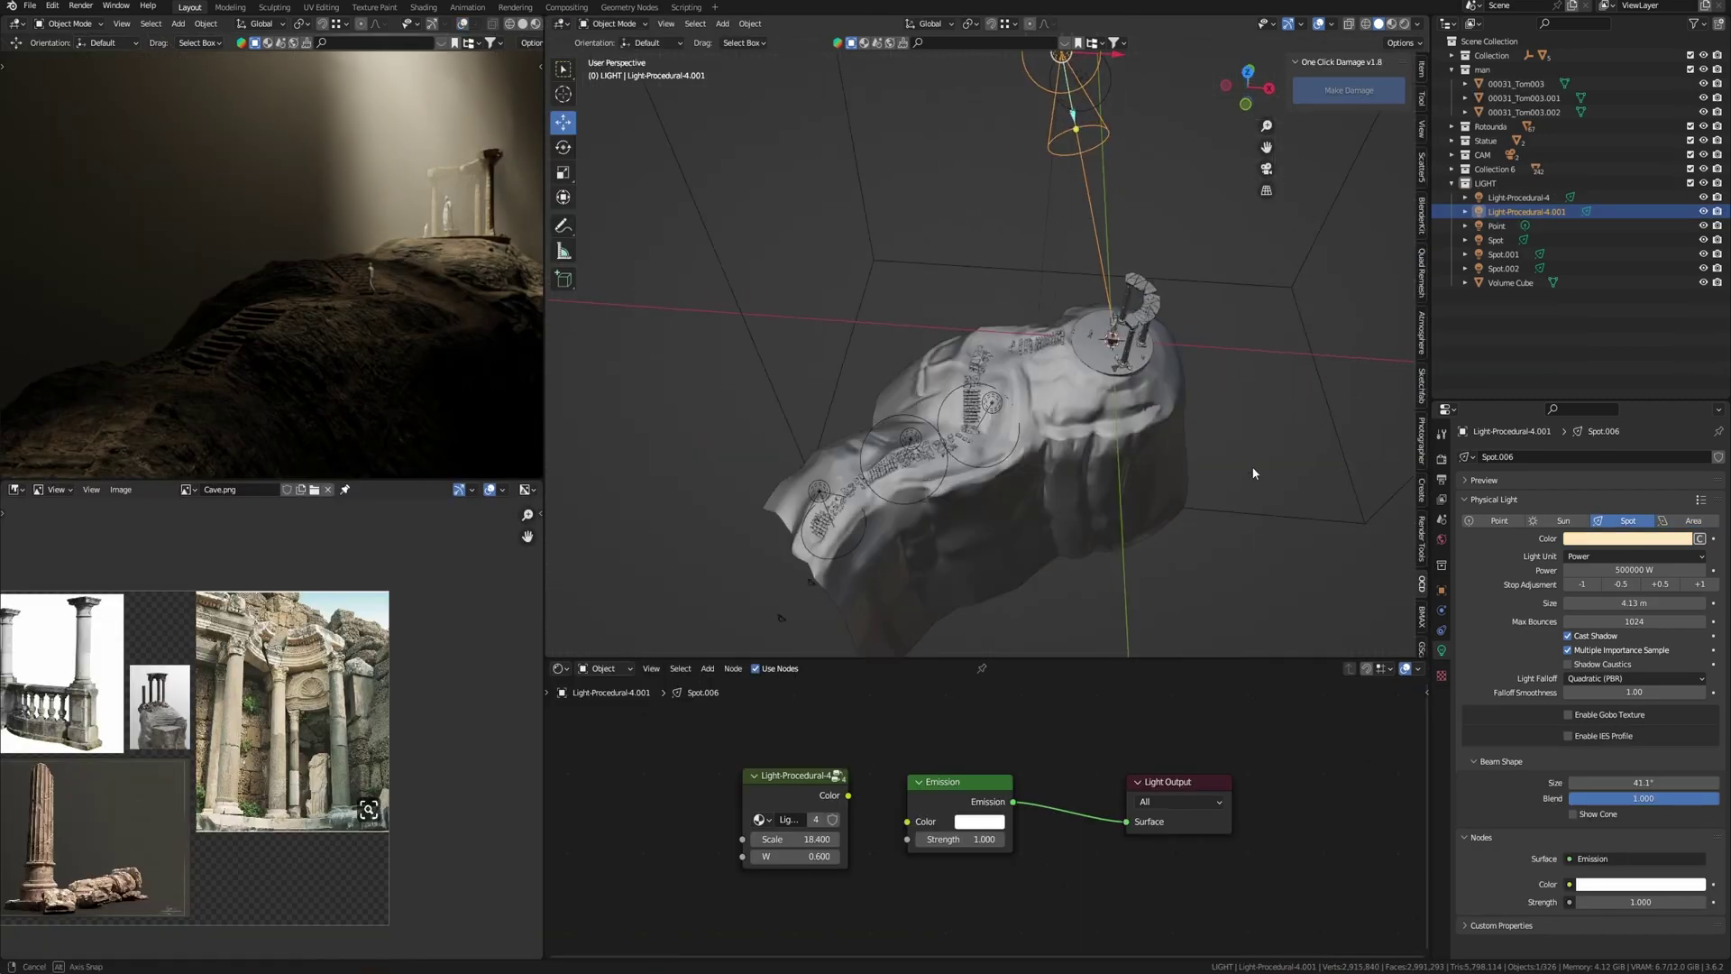
- Set the size of the procedural spot light above the temple to 4.19 m and its power to 10000 W
middle_click_drag(1172, 432, 1263, 424)
left_click_drag(1623, 602, 1643, 597)
double_click(1582, 570)
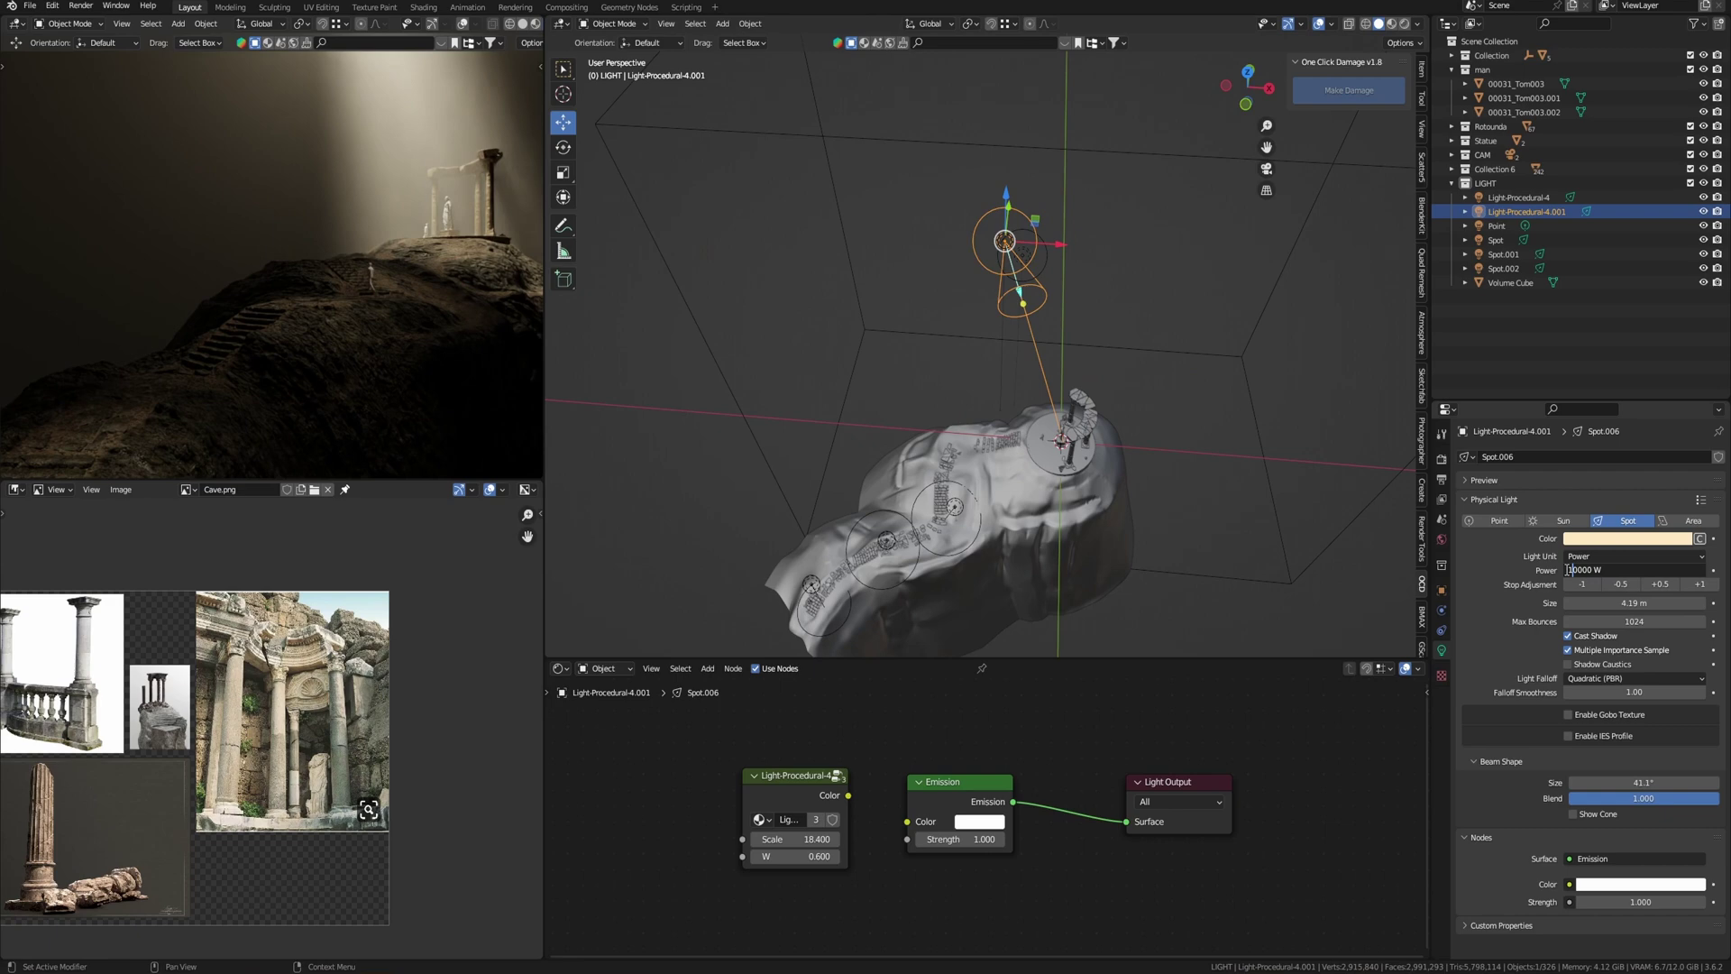
type("10000")
key("Return")
double_click(1569, 570)
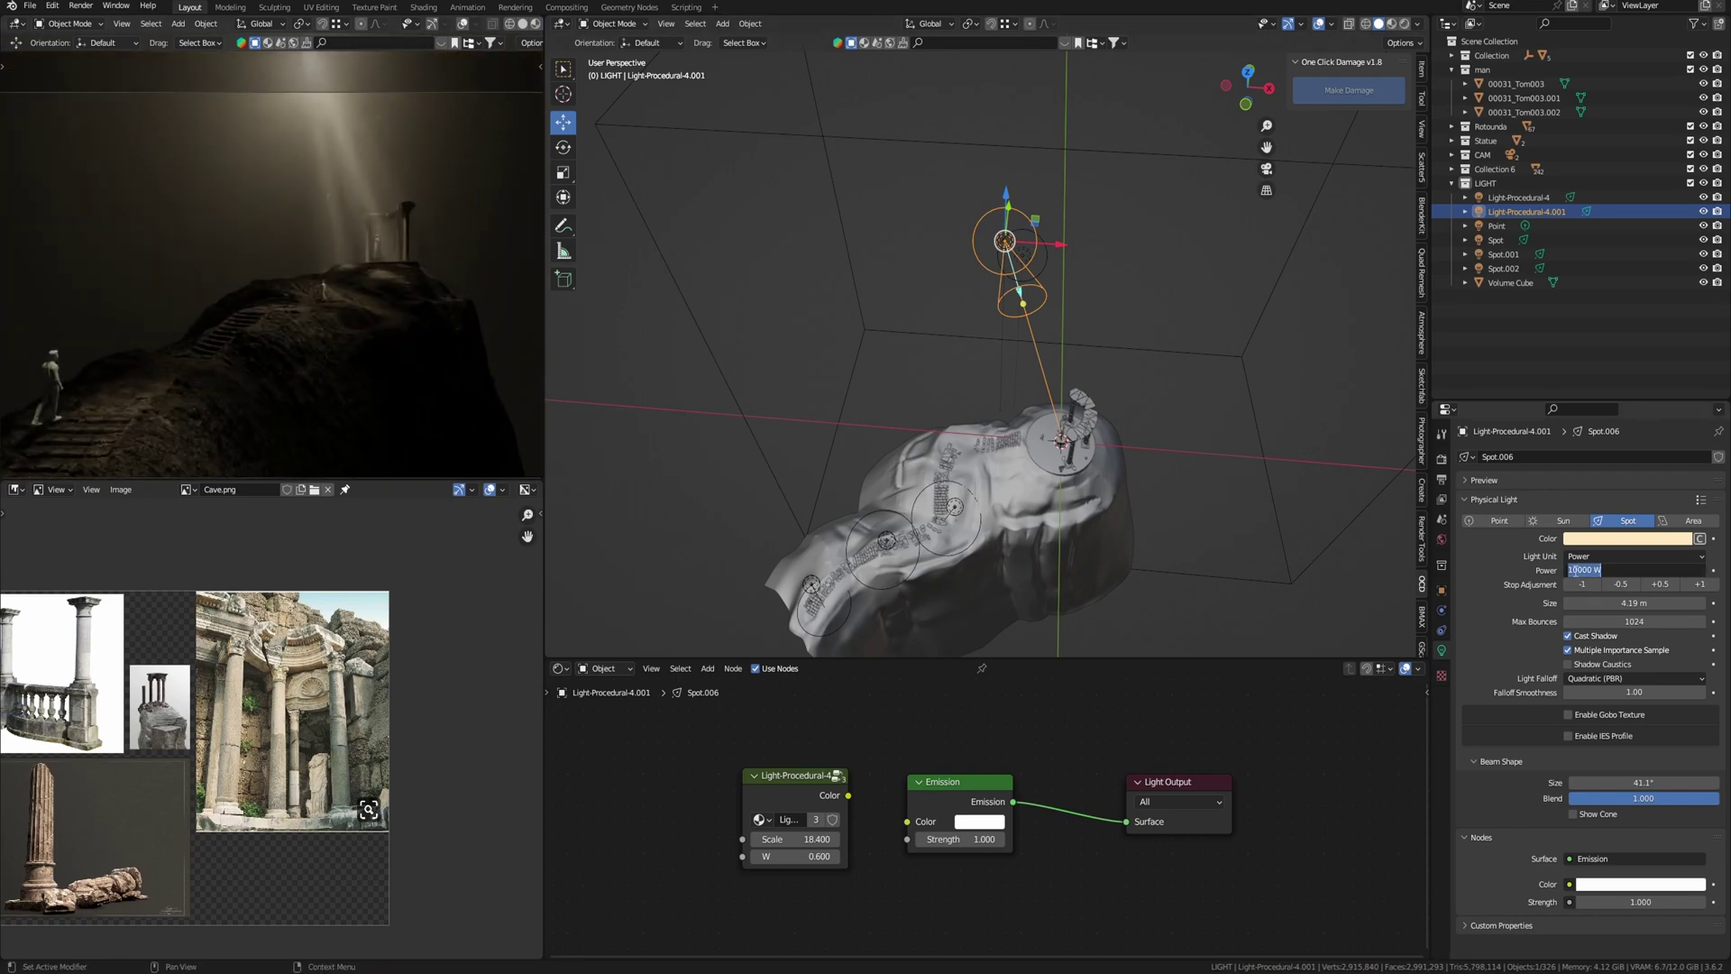
key("Return")
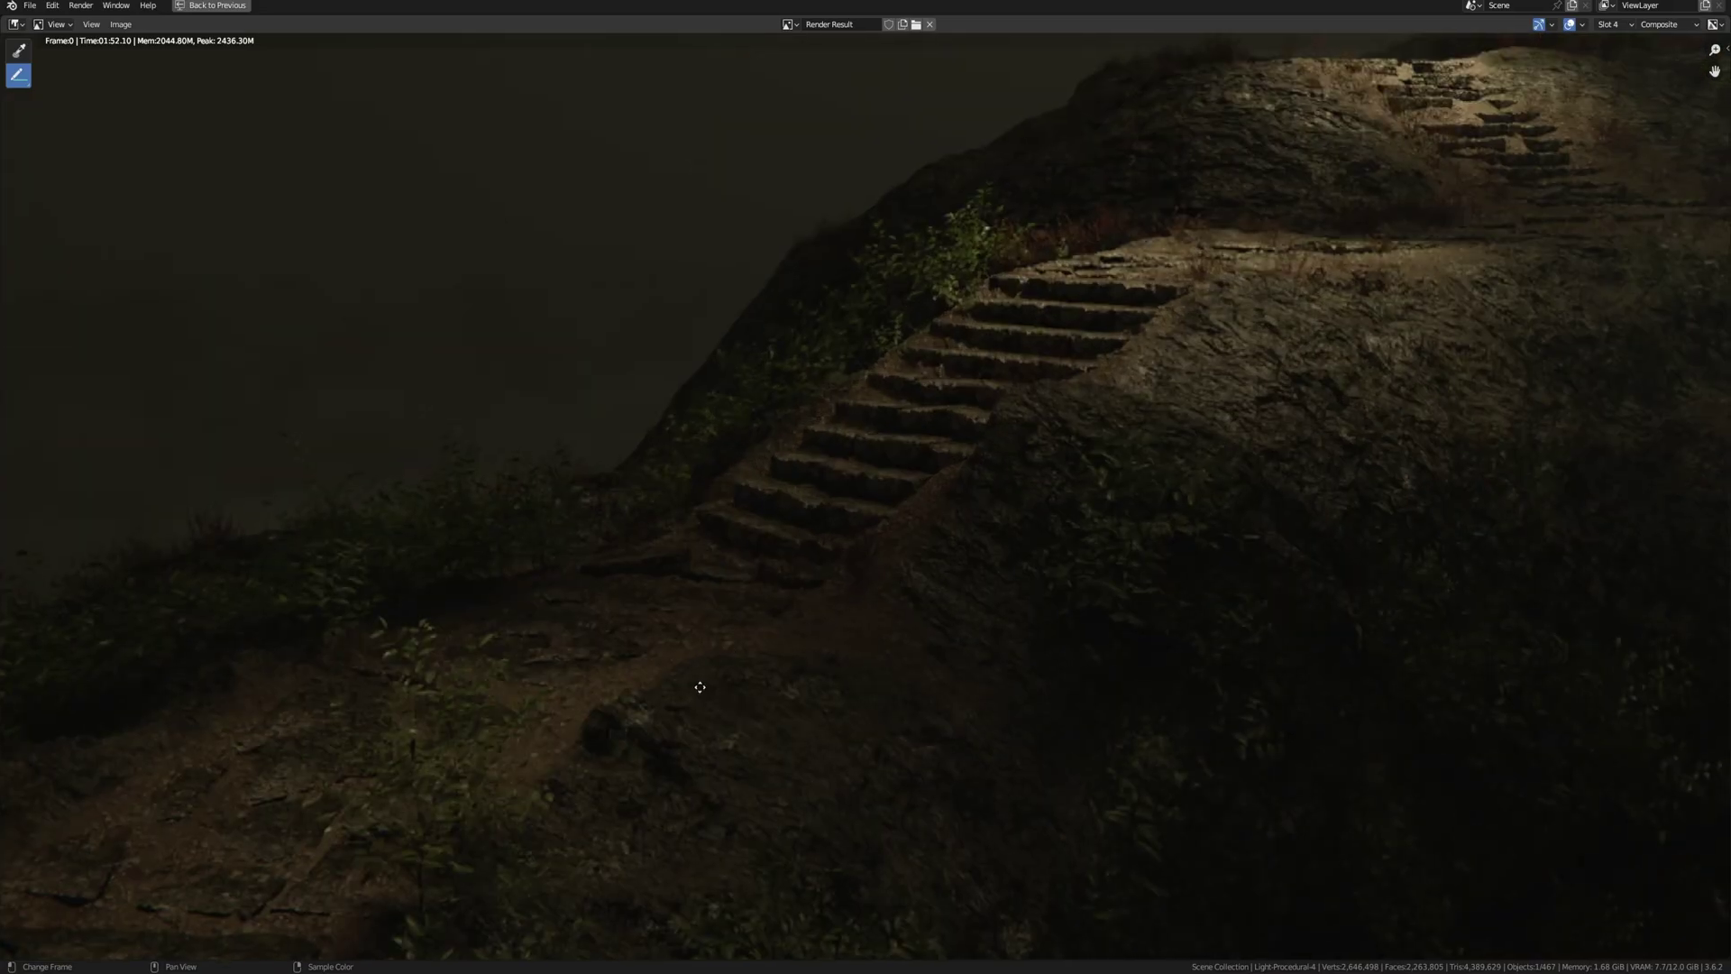
- Examine the lit stairs, hillside plants and statue in the finished render
scroll(860, 547, "up", 1)
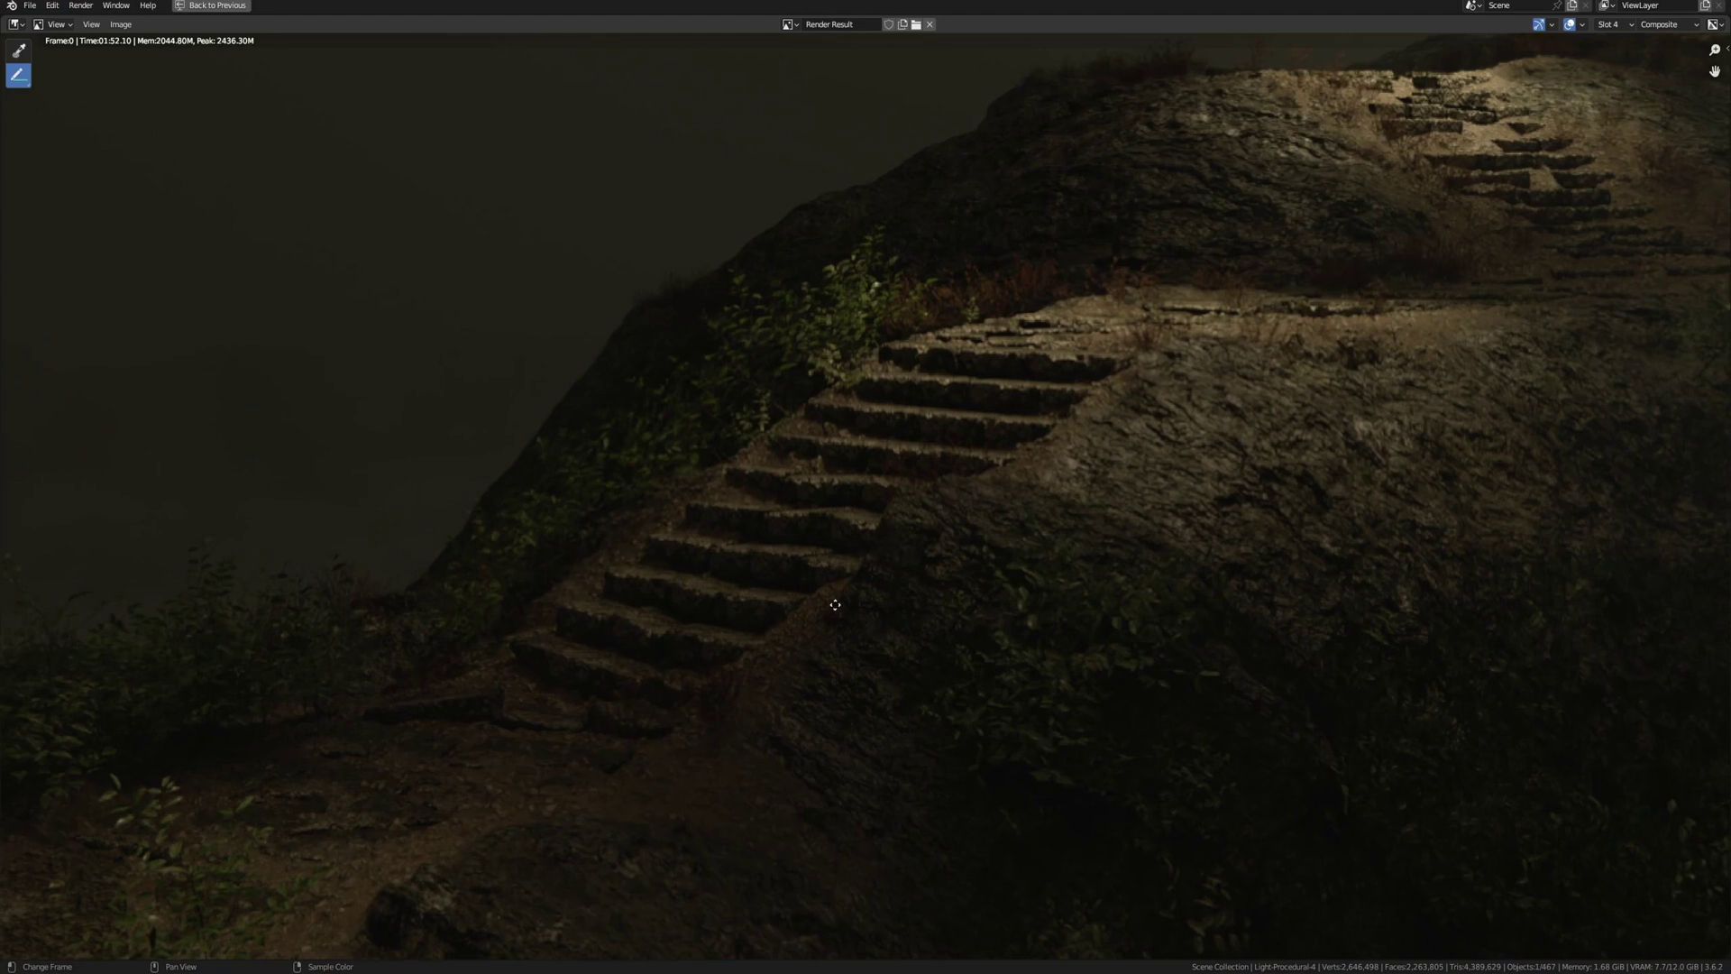
middle_click_drag(884, 529, 688, 724)
middle_click_drag(1163, 492, 811, 619)
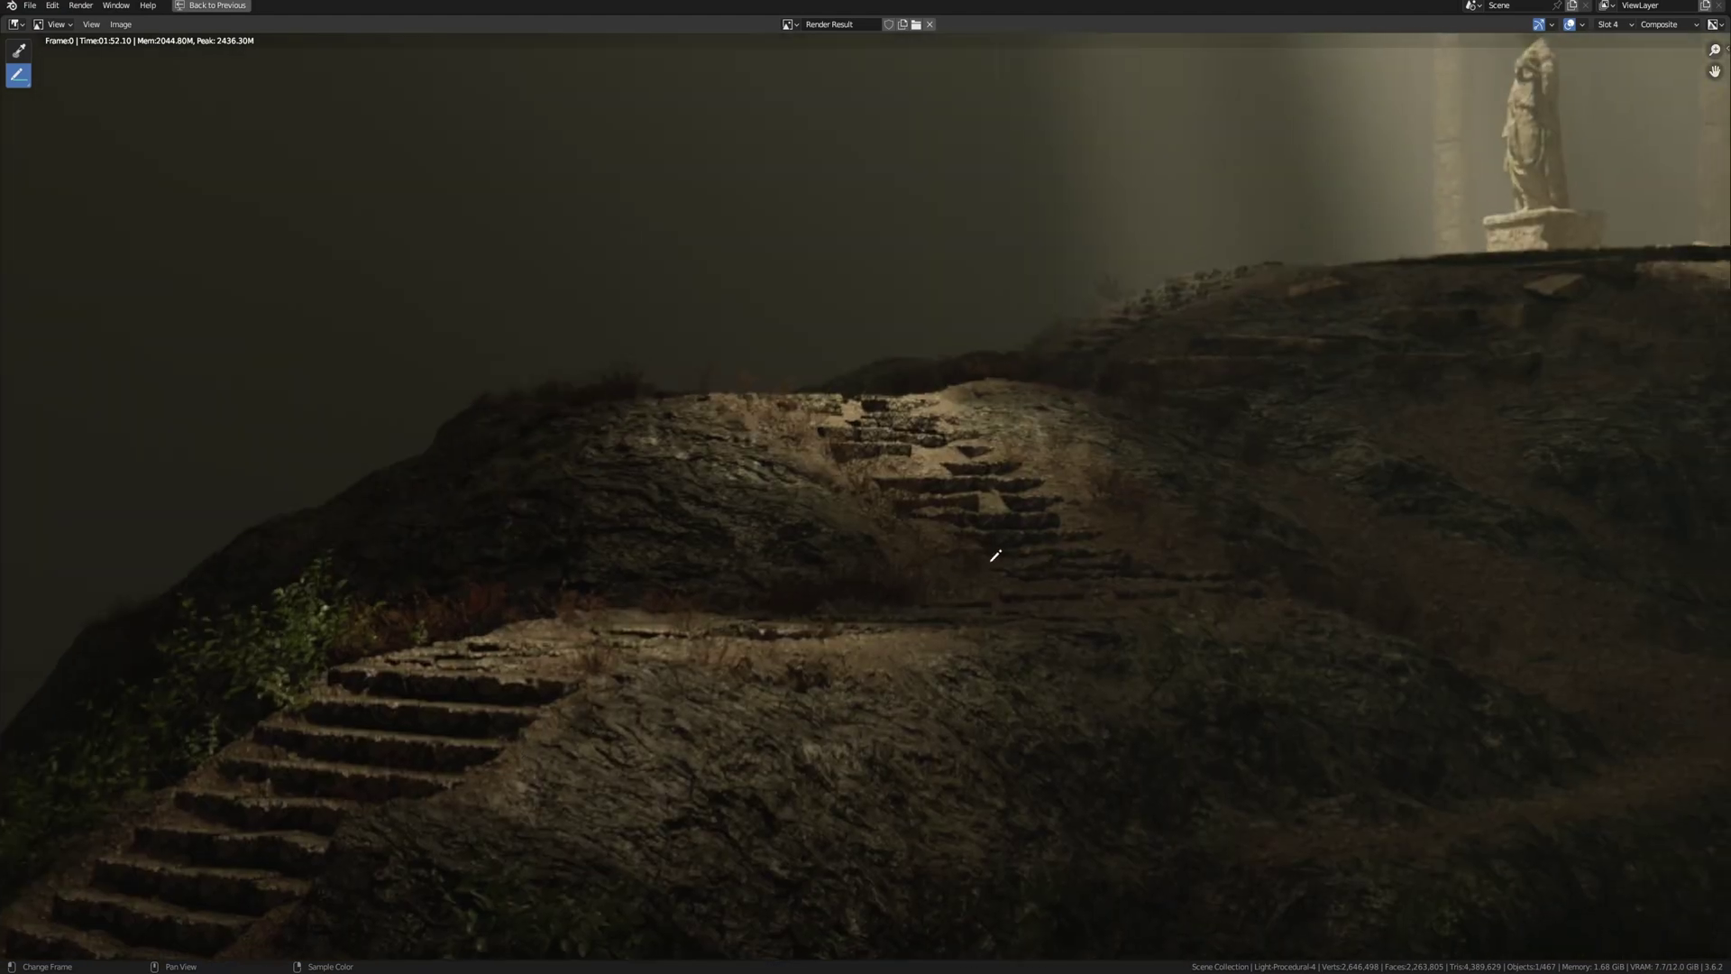
middle_click_drag(946, 556, 834, 601)
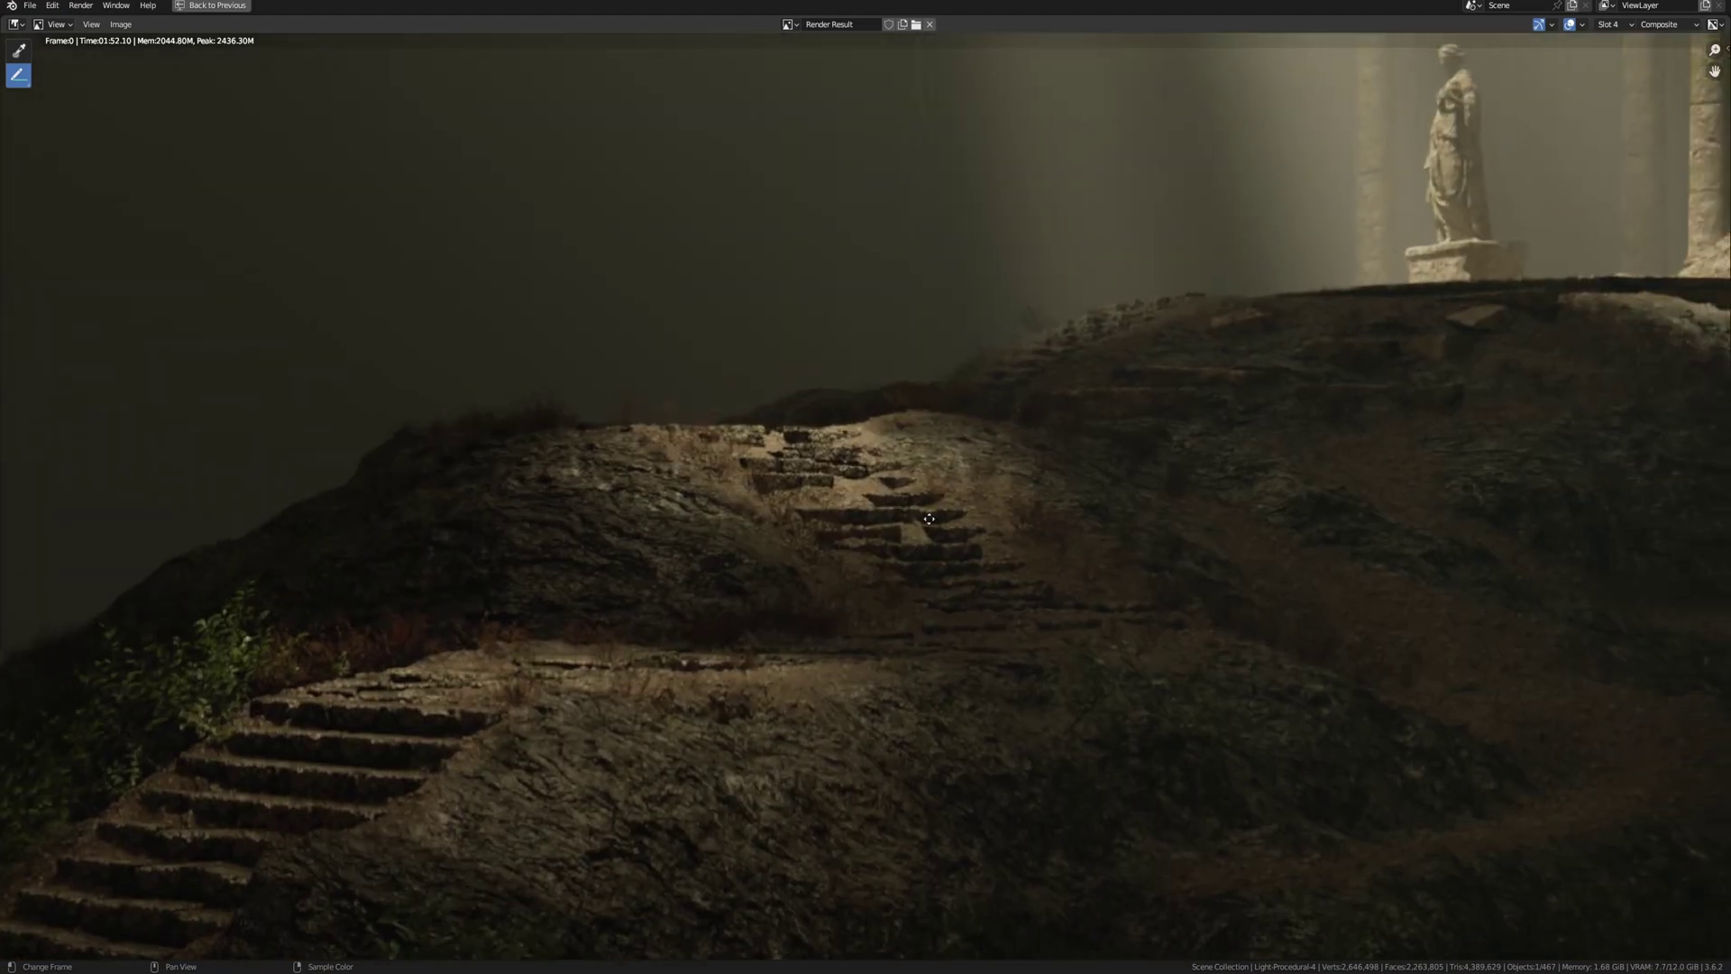
middle_click_drag(929, 519, 865, 595)
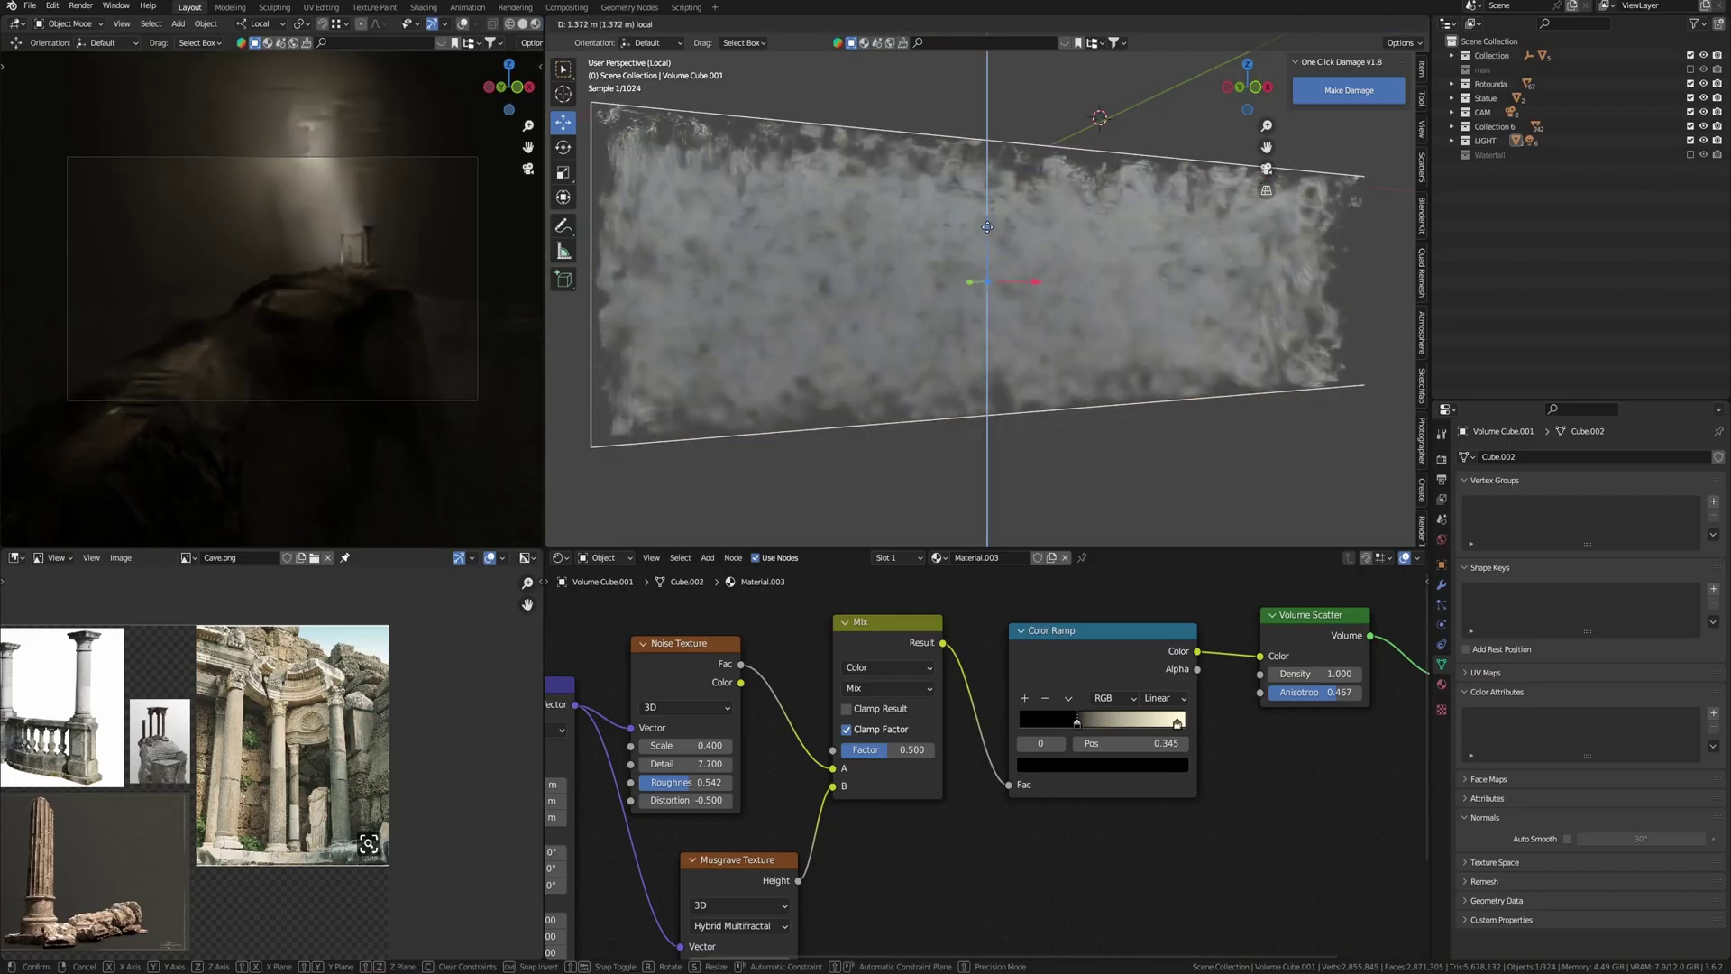
- Move Volume Cube.001 along its local Z axis and scale it about 1.78 times along local Y to surround the mountain
left_click_drag(987, 228, 987, 226)
key("s")
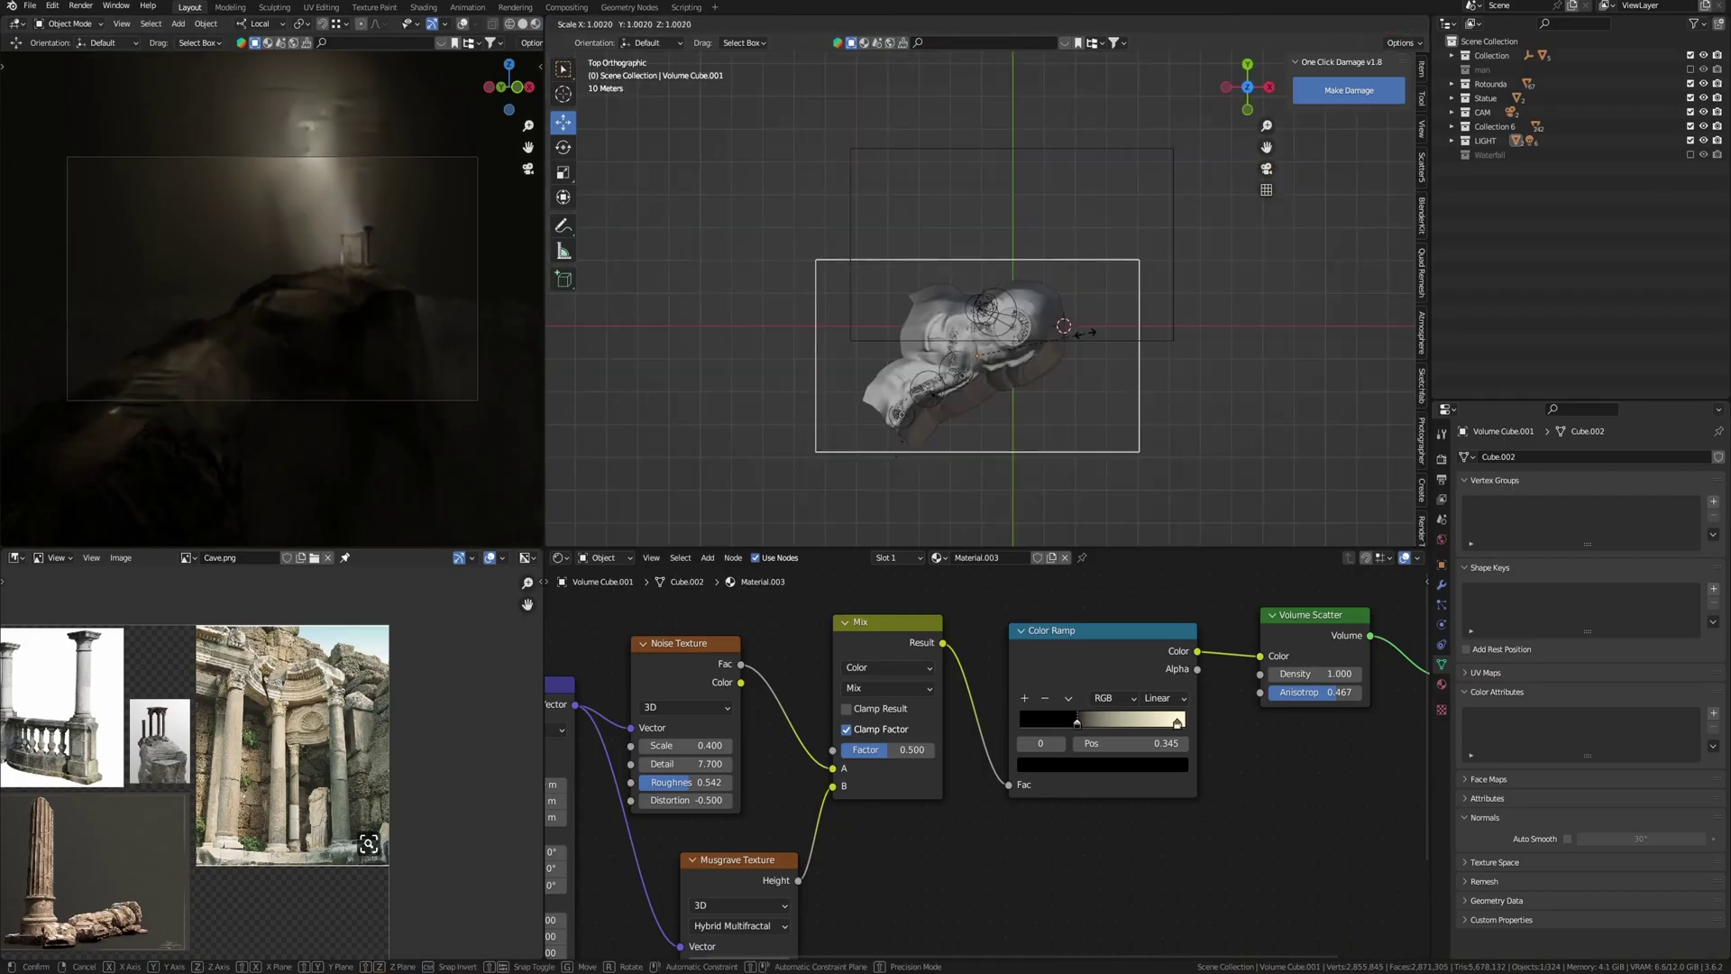
key("x")
key("y")
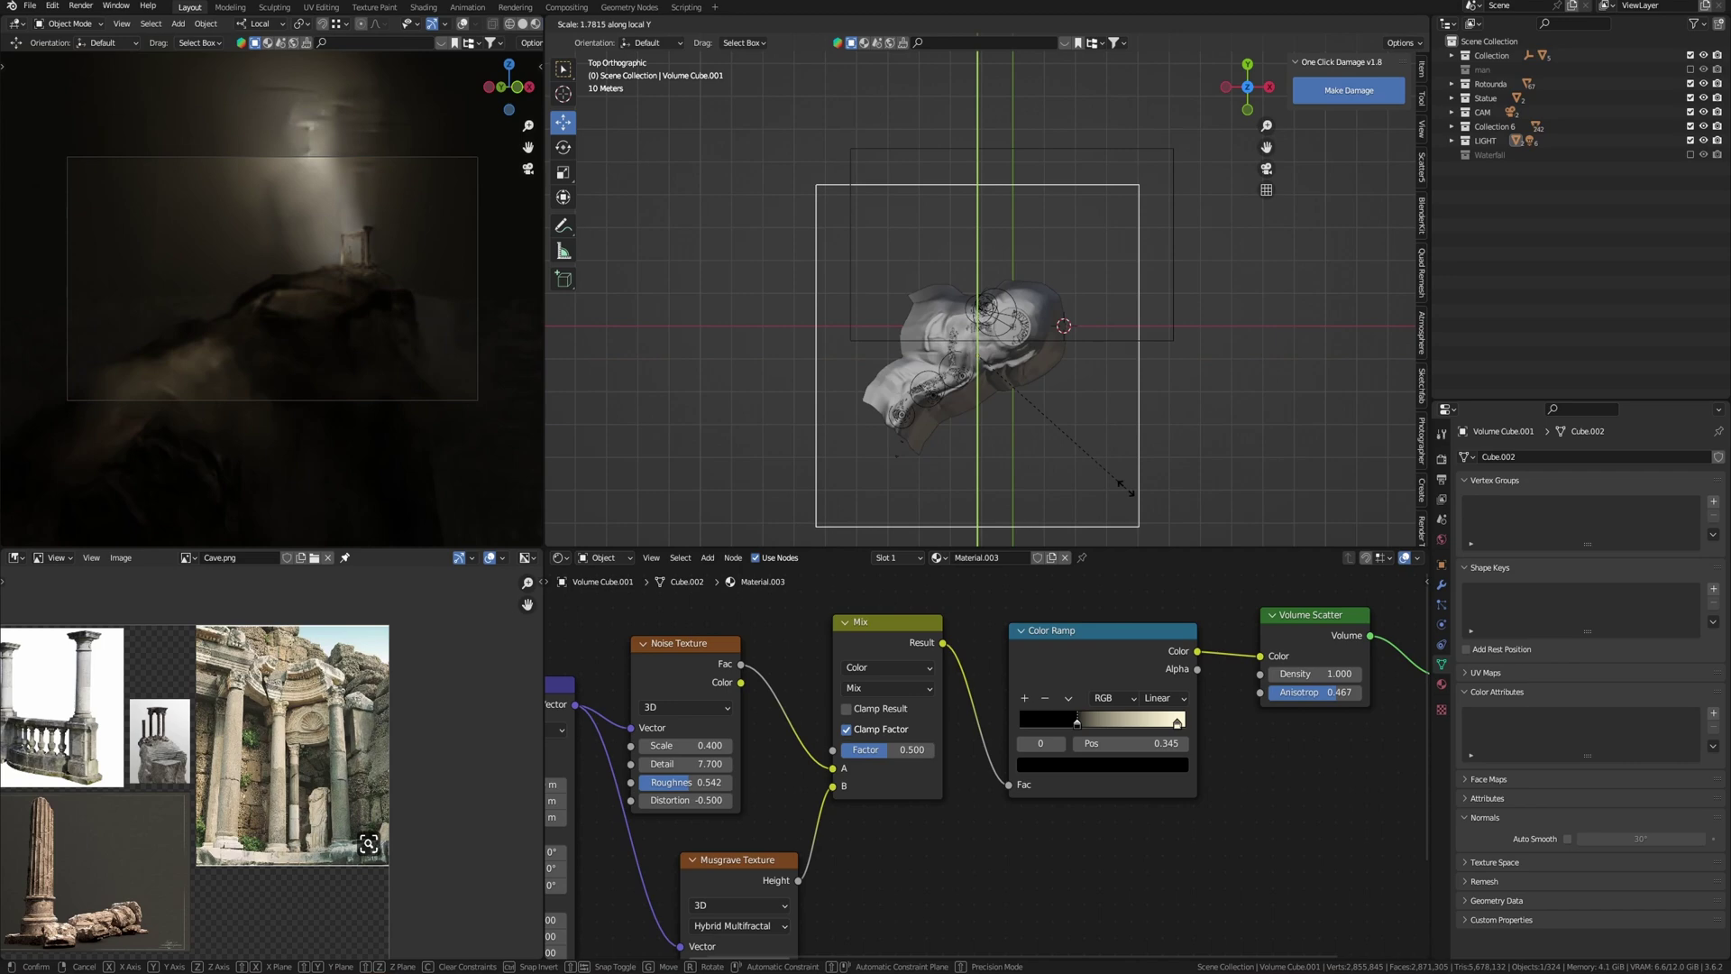
left_click(1125, 478)
middle_click_drag(1102, 367, 1086, 327)
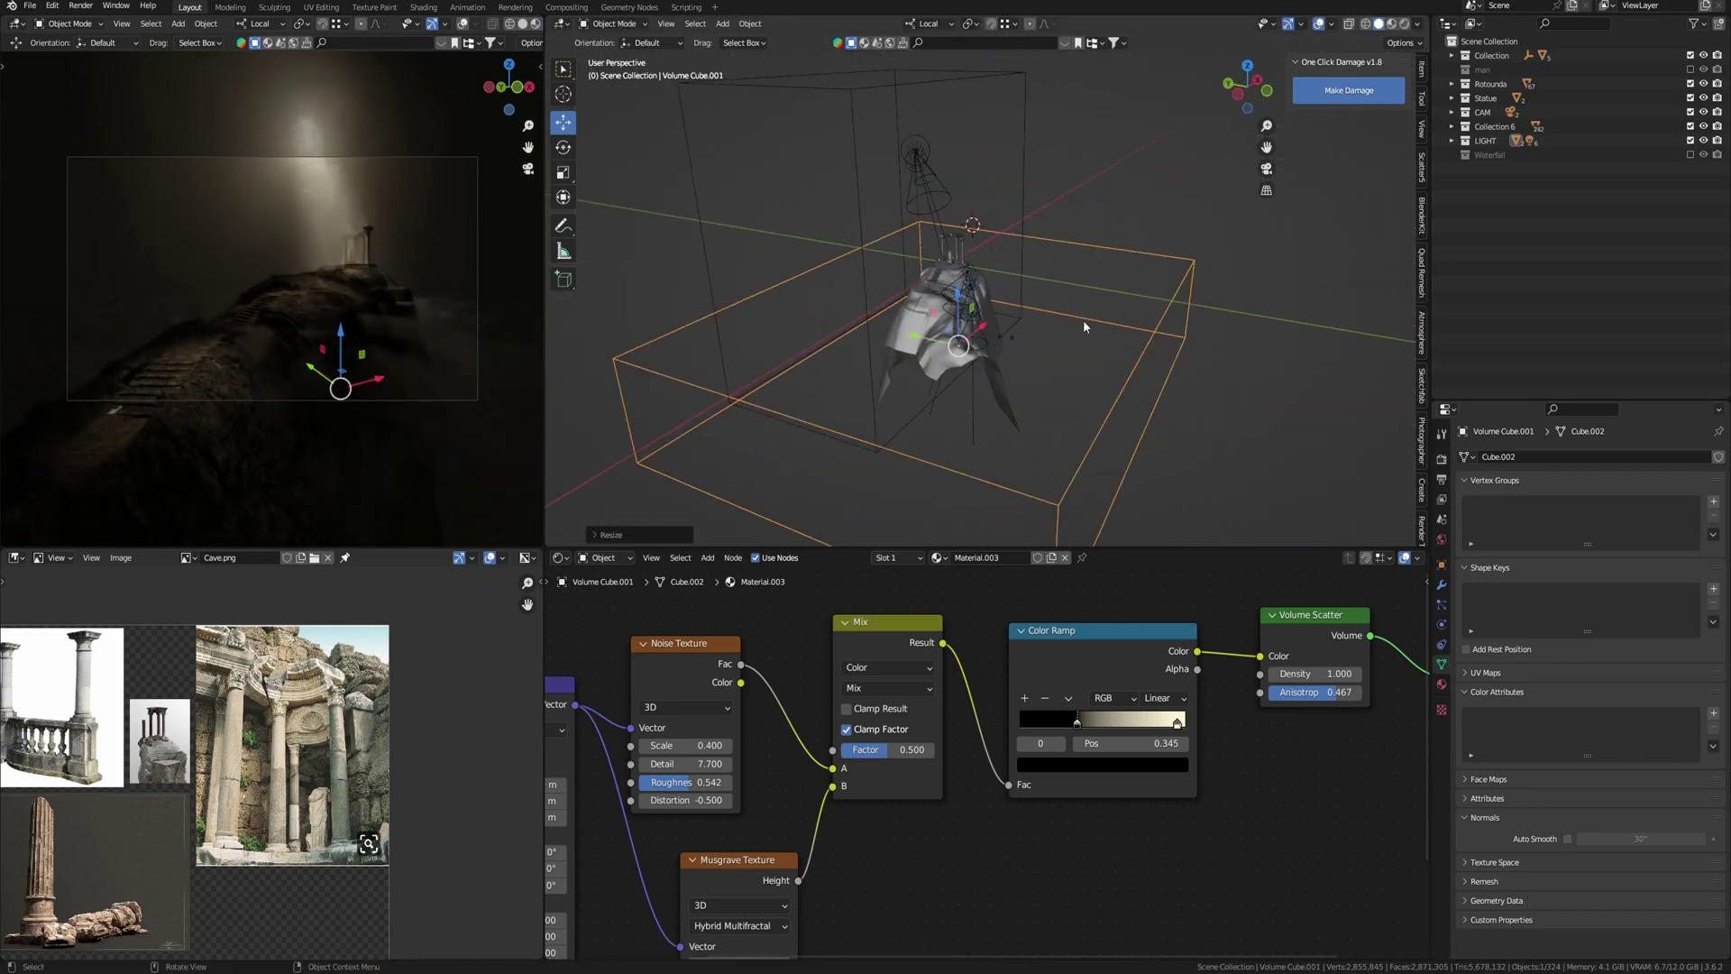
- Adjust the height of Volume Cube.001 along its local Z axis, judging the fog in the maximized camera view
left_click_drag(984, 712, 983, 706)
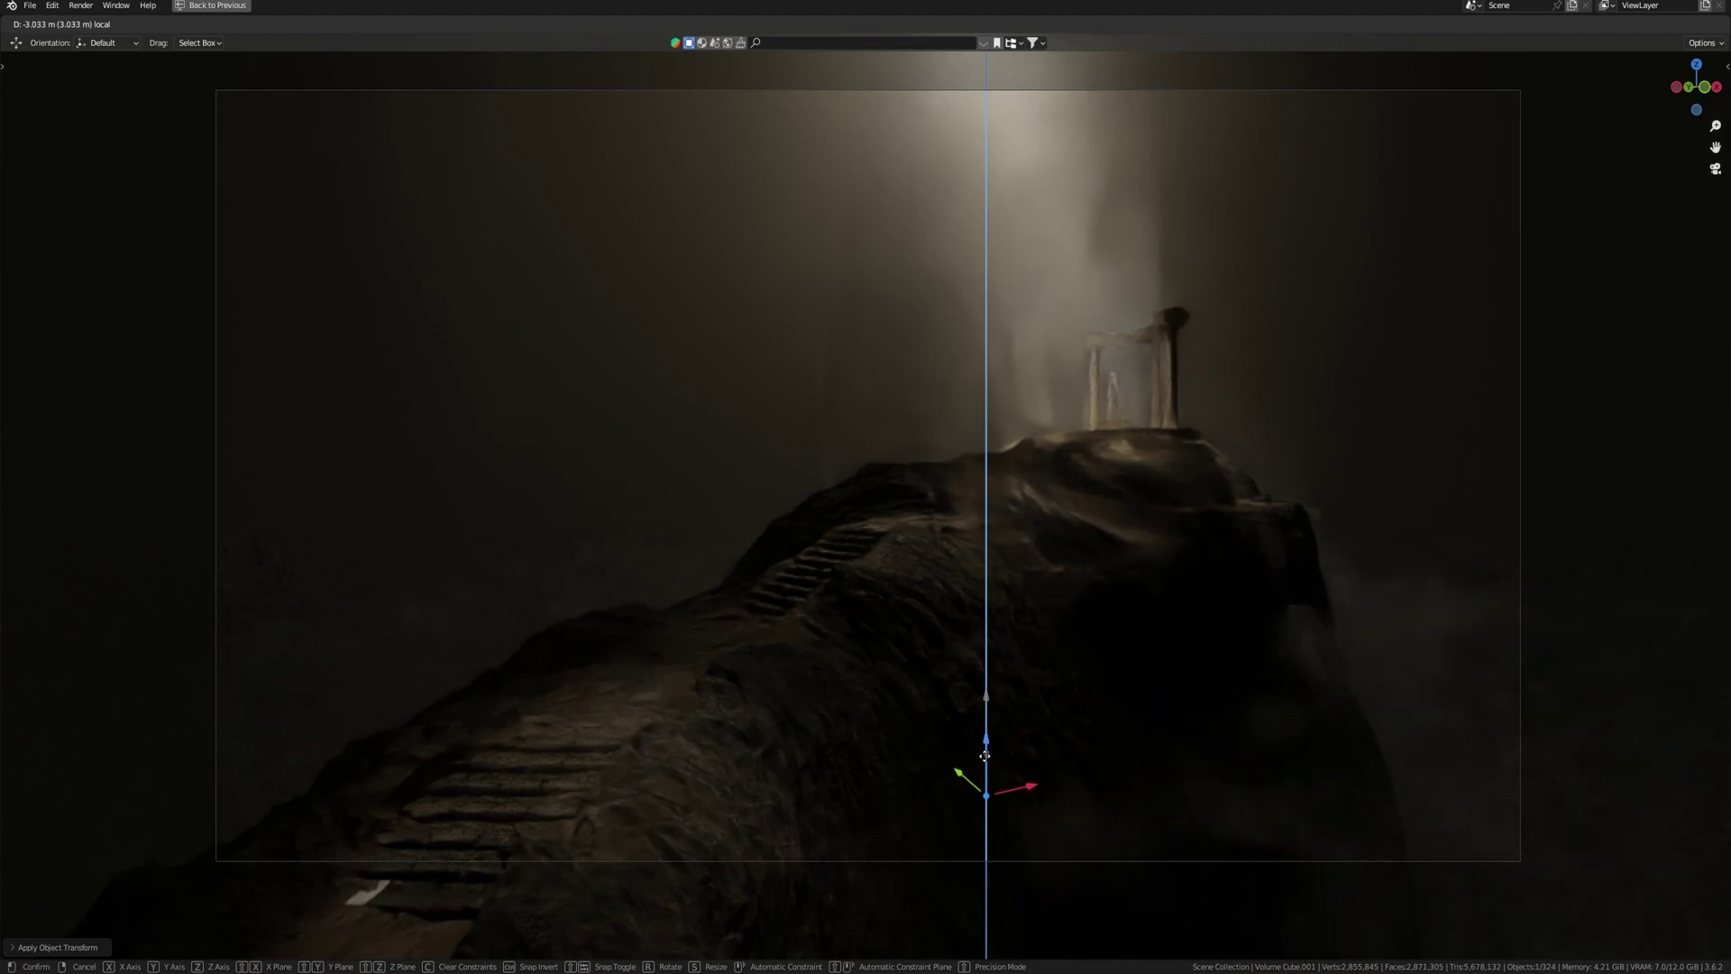
left_click(997, 690)
key("ctrl+space")
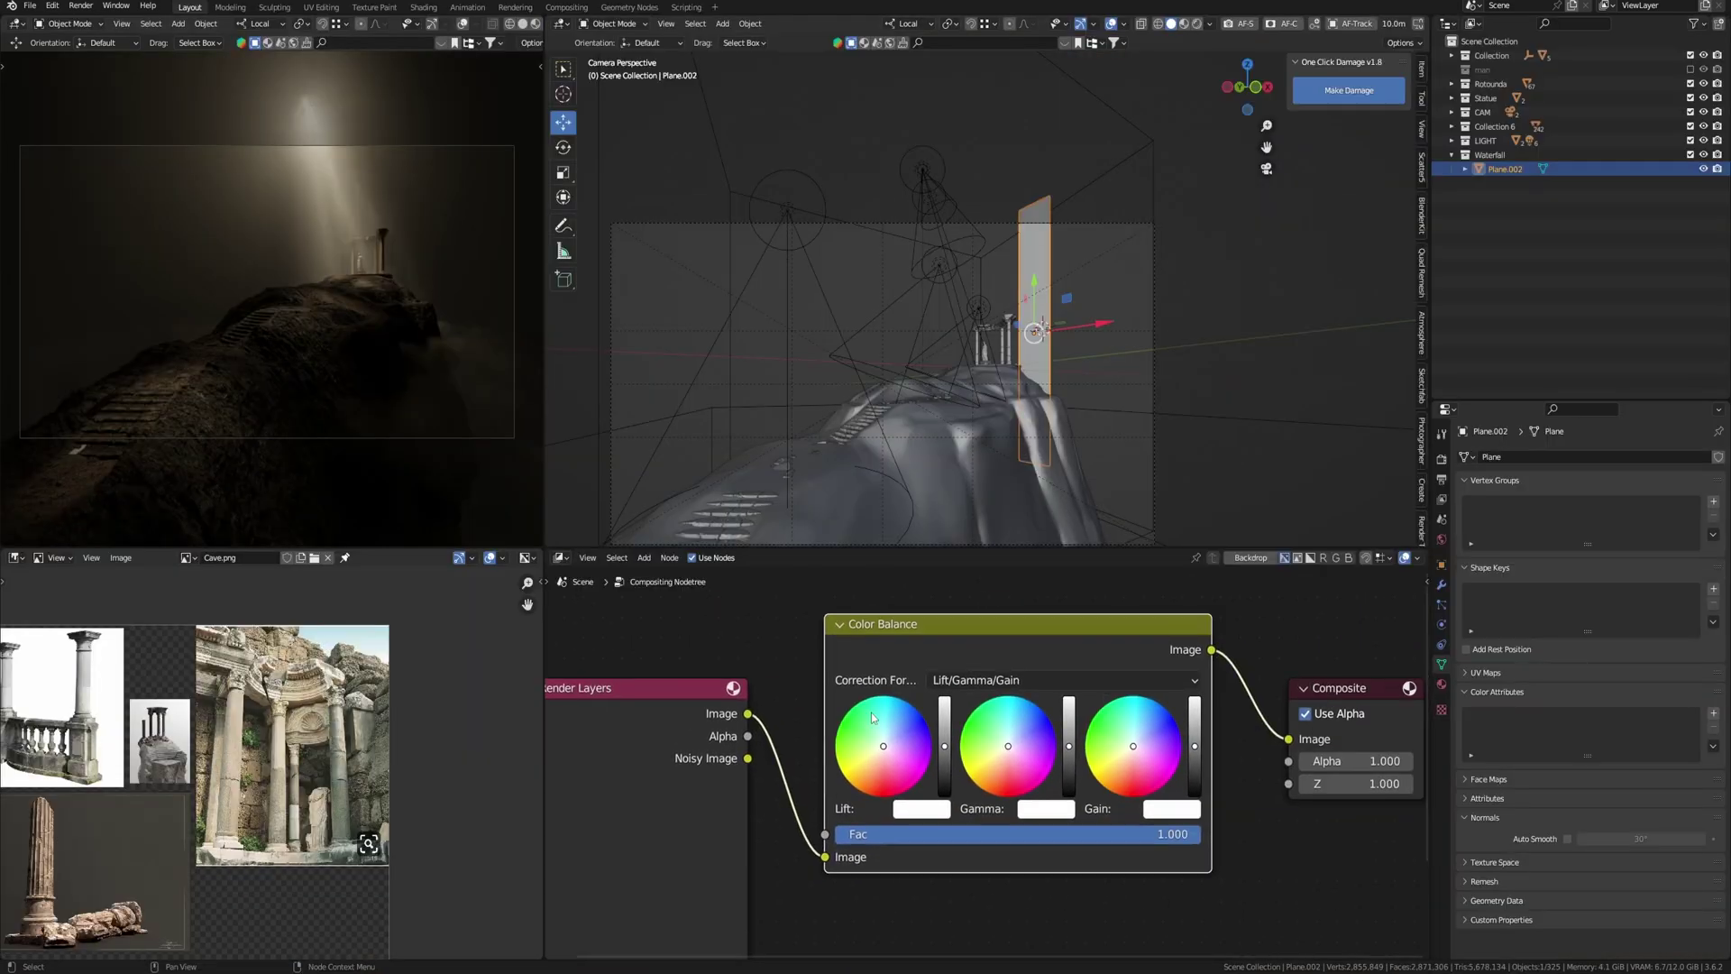
- Raise the Color Balance node's gain slightly and rotate Camera.001 by about -3.24° in top view
left_click_drag(1195, 741, 1196, 733)
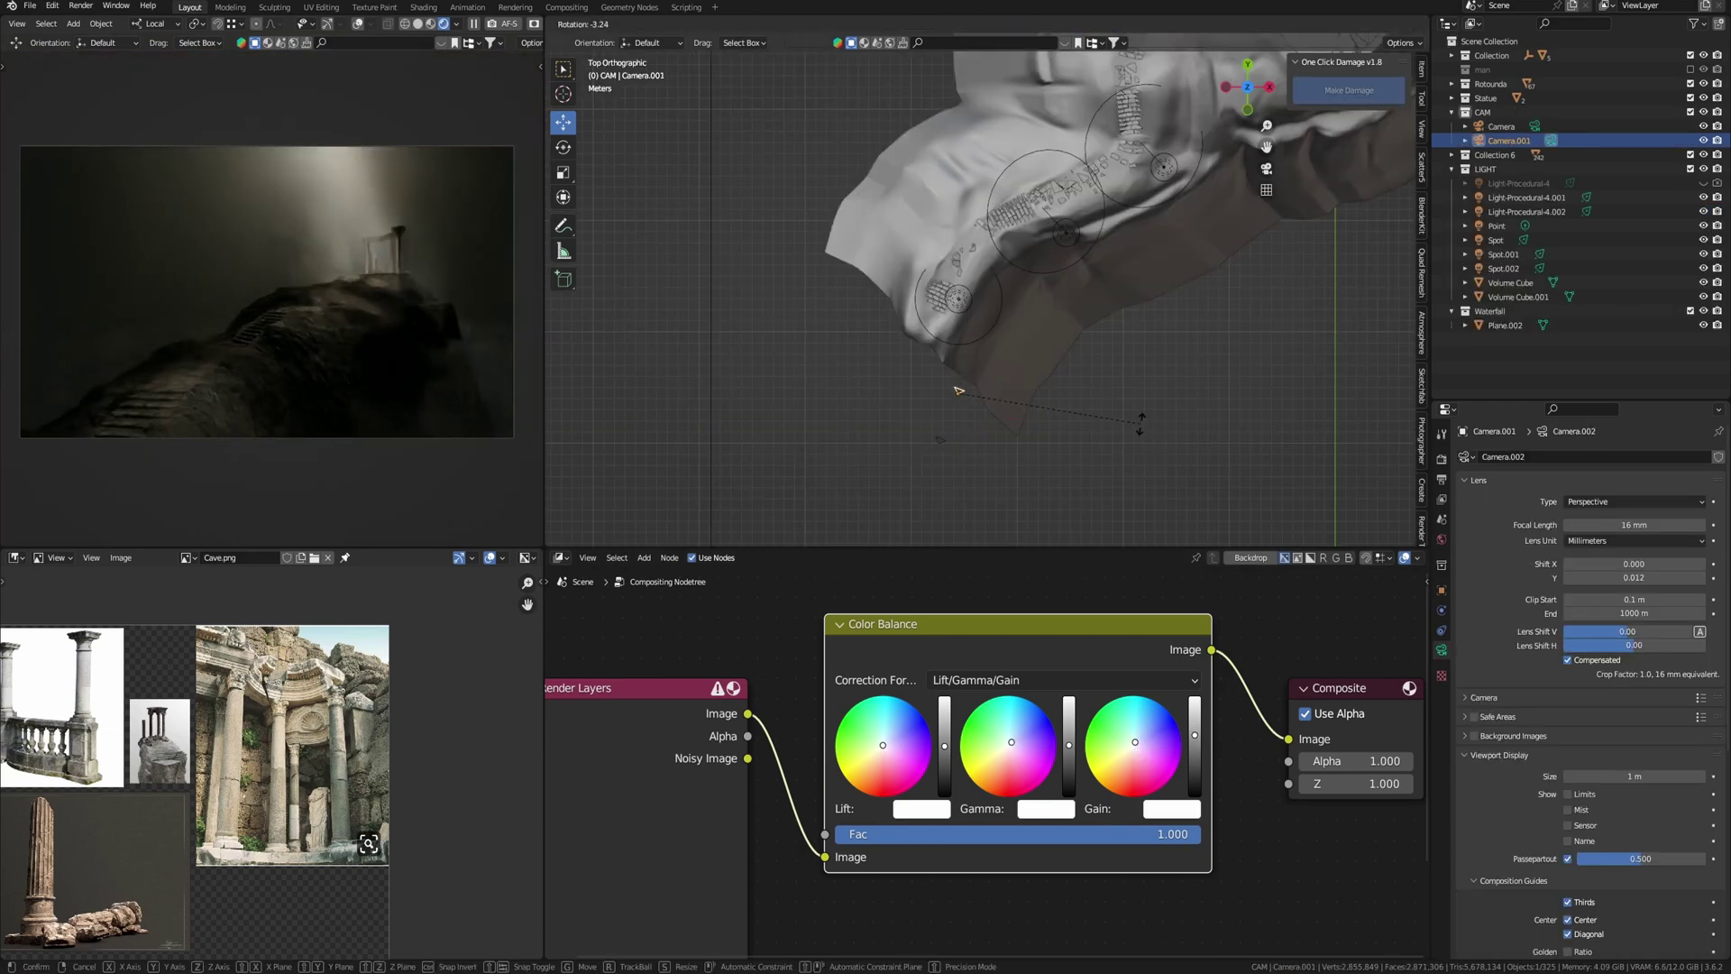
left_click(1140, 424)
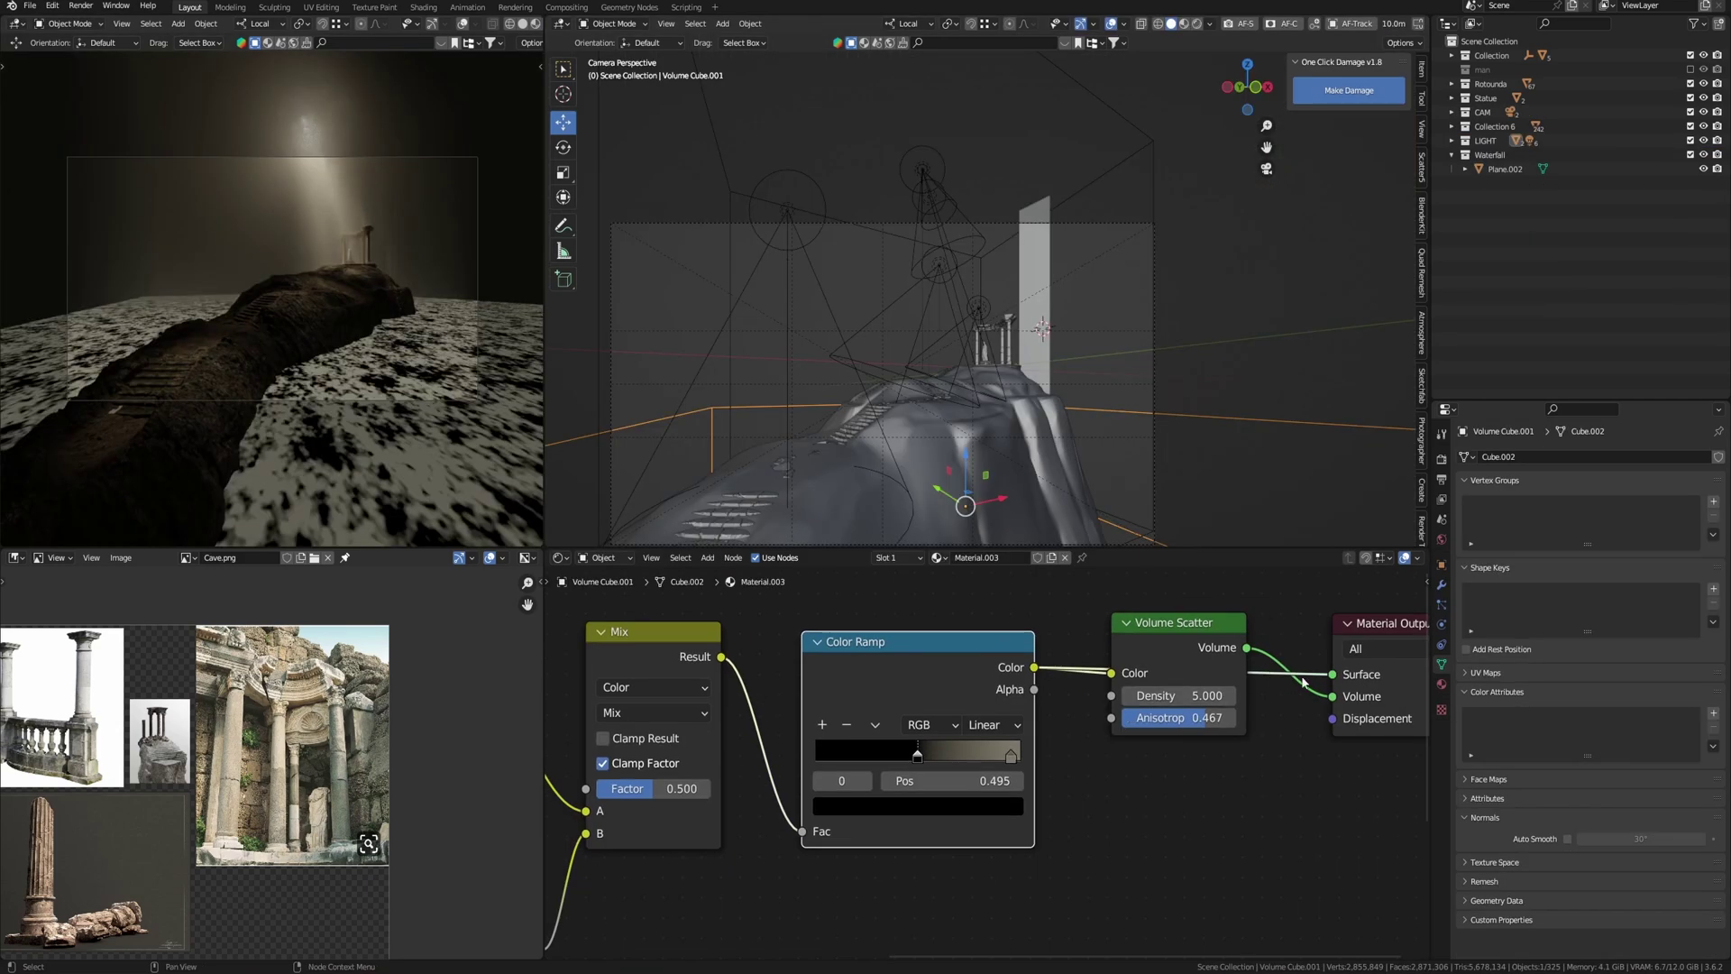
- Disconnect the Color Ramp from the fog material's Surface output and switch the Musgrave texture type to Ridged Multifractal
left_click_drag(1332, 675, 1214, 766)
middle_click_drag(812, 812, 1271, 620)
left_click(933, 814)
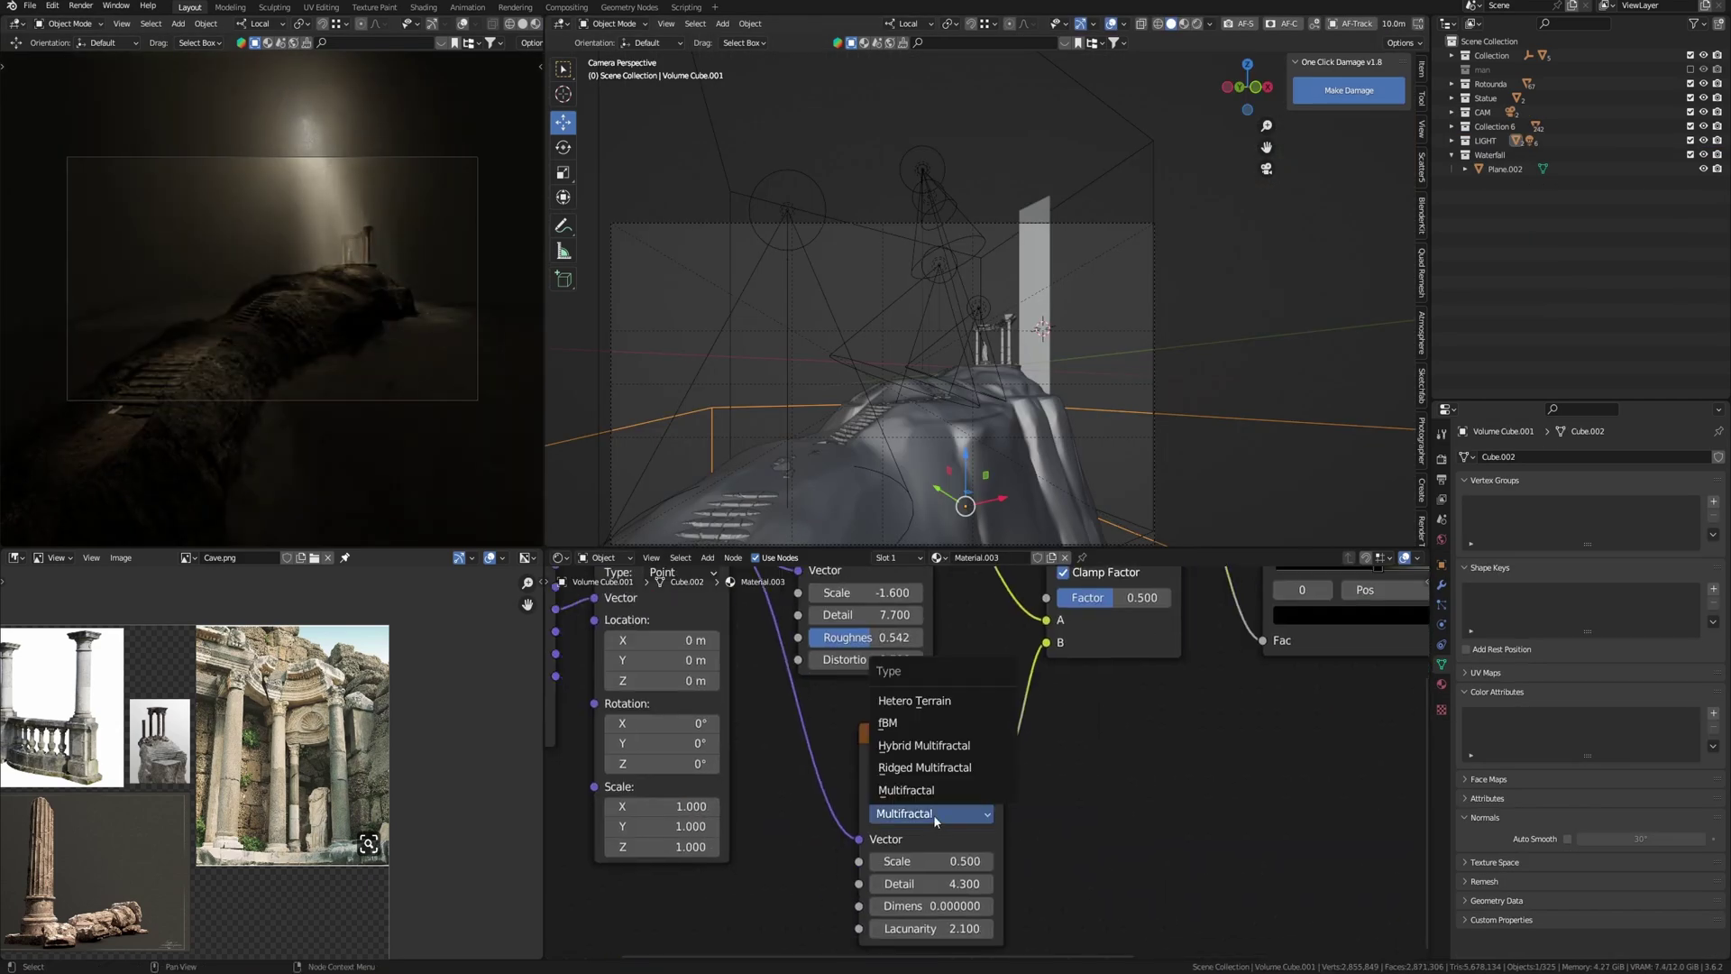
left_click(942, 768)
left_click(928, 814)
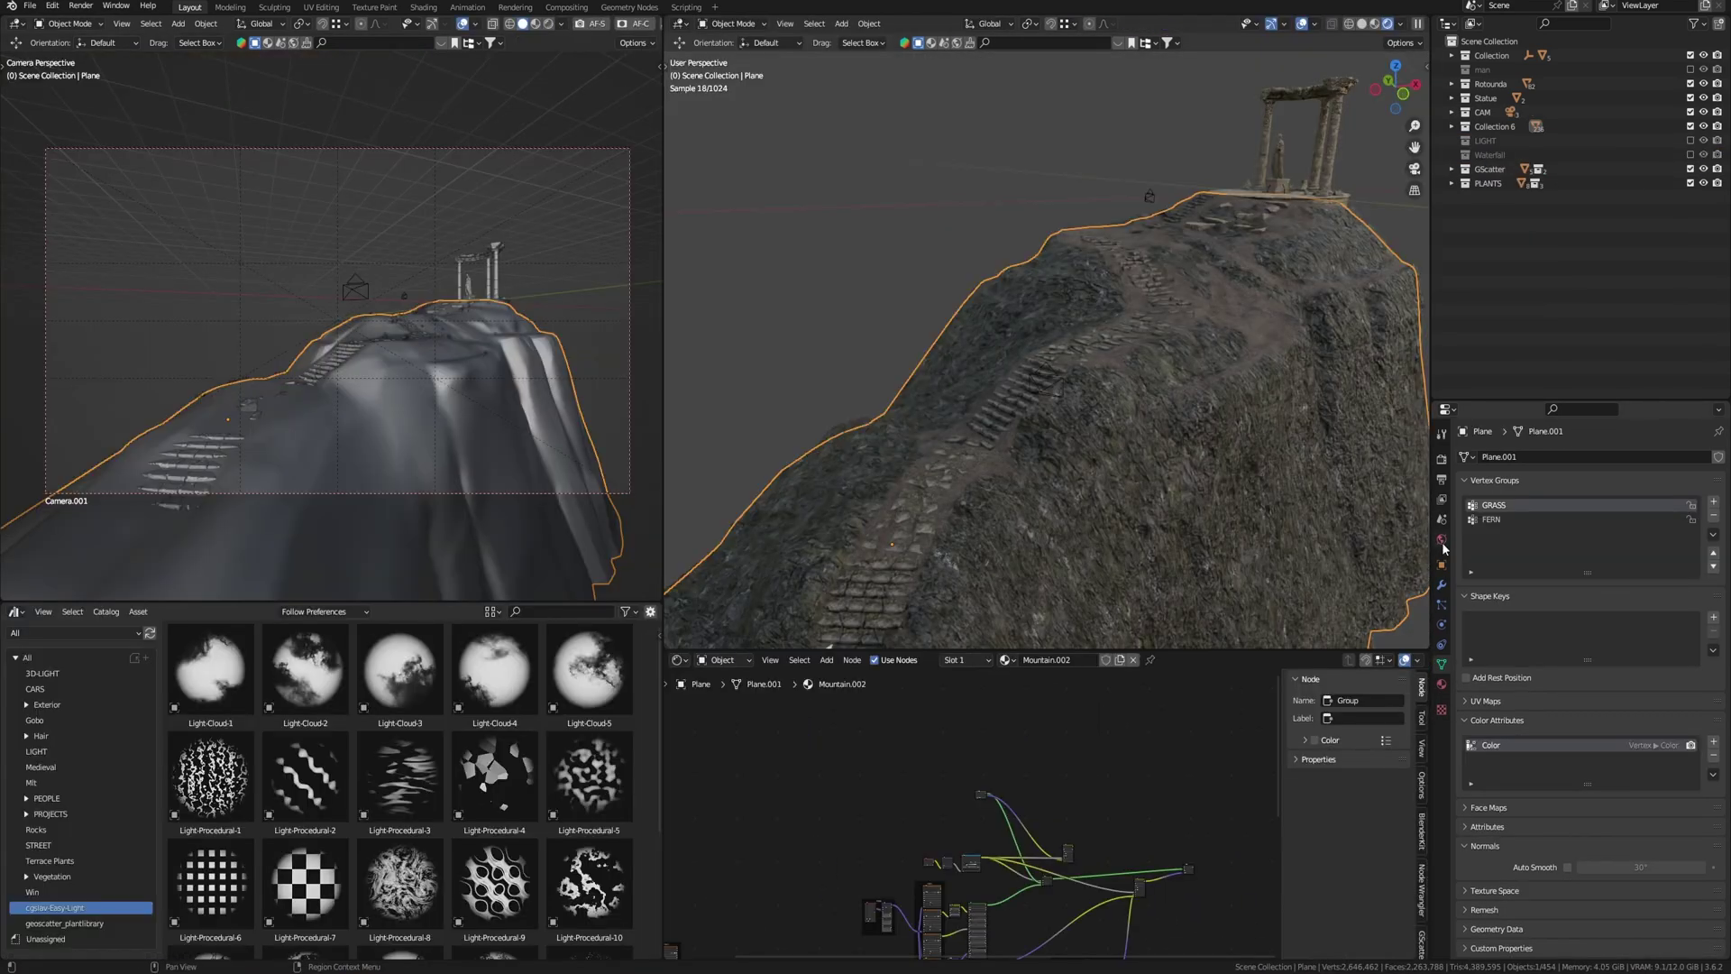
- Turn off viewport denoising in the Cycles render settings and check the mountain's surface detail
left_click(1441, 541)
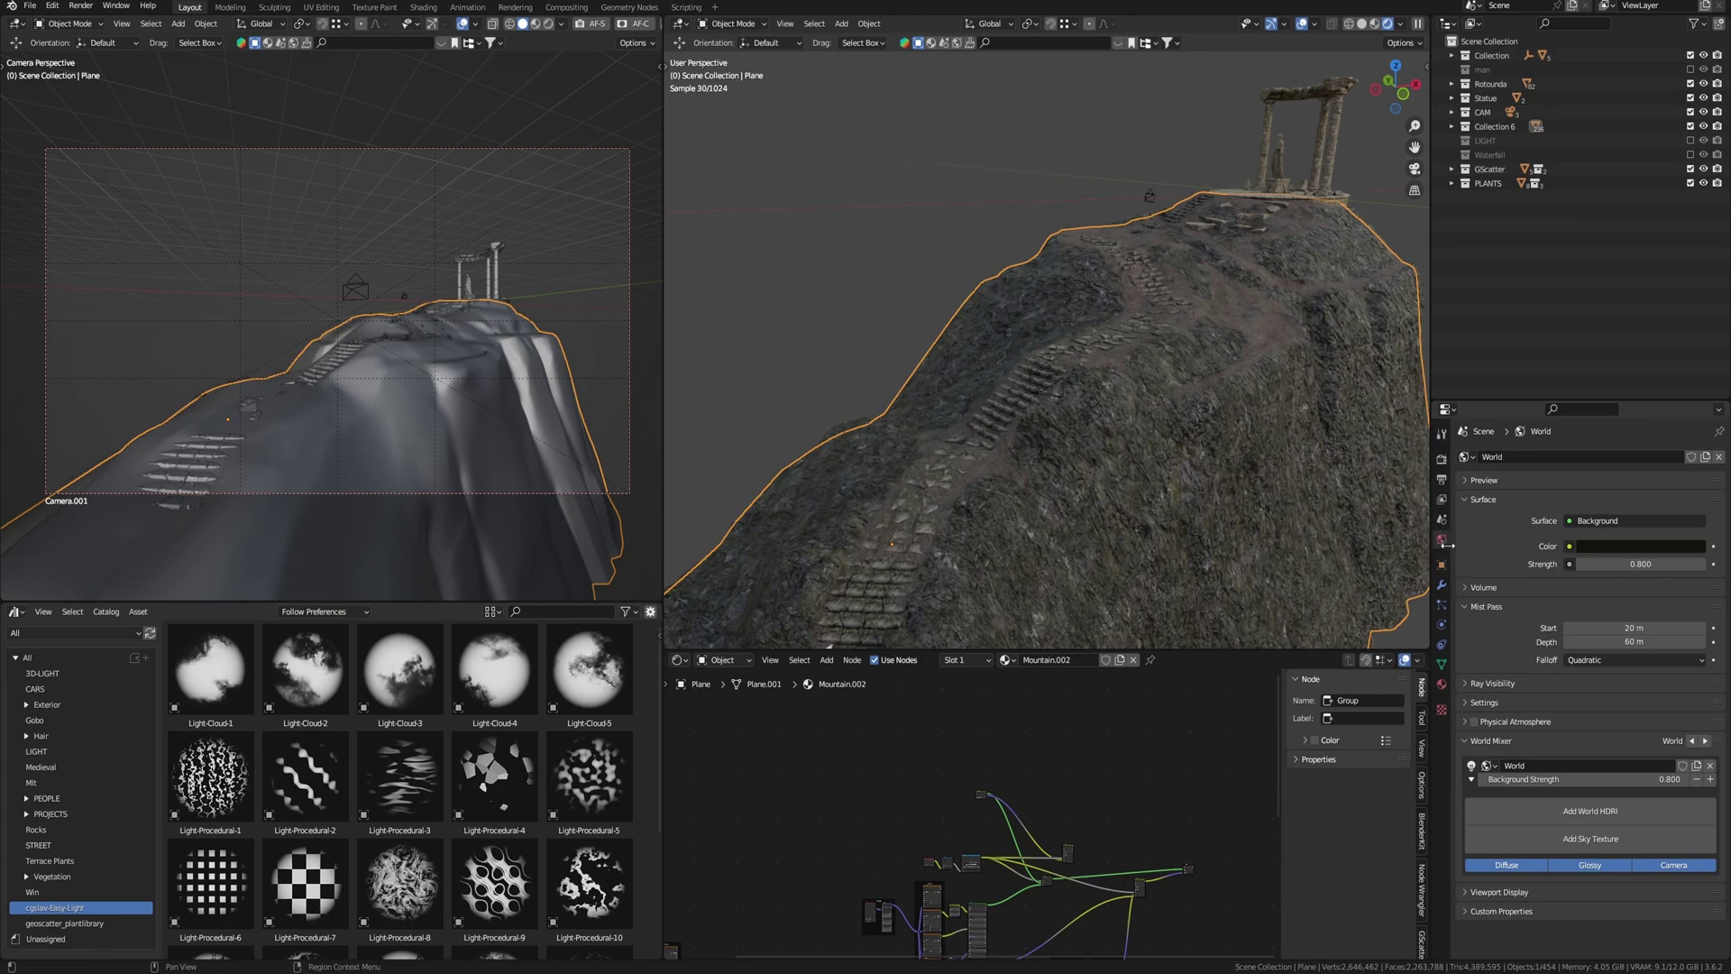
left_click(1442, 459)
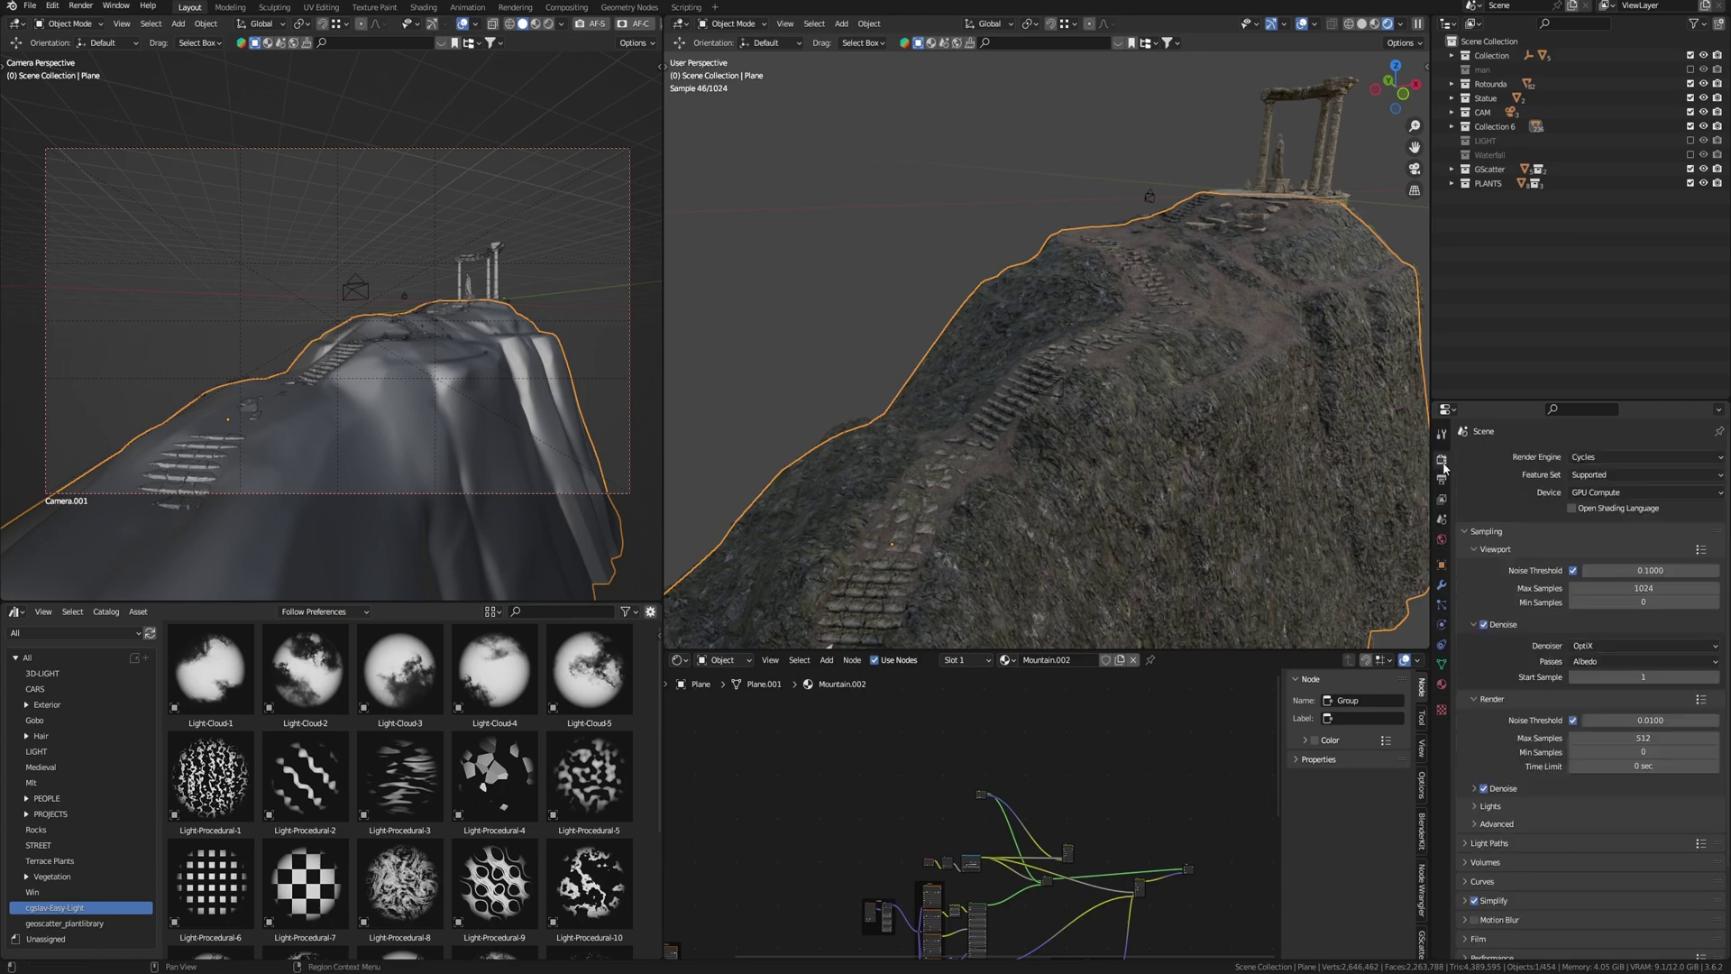
left_click(1484, 625)
scroll(1351, 548, "up", 8)
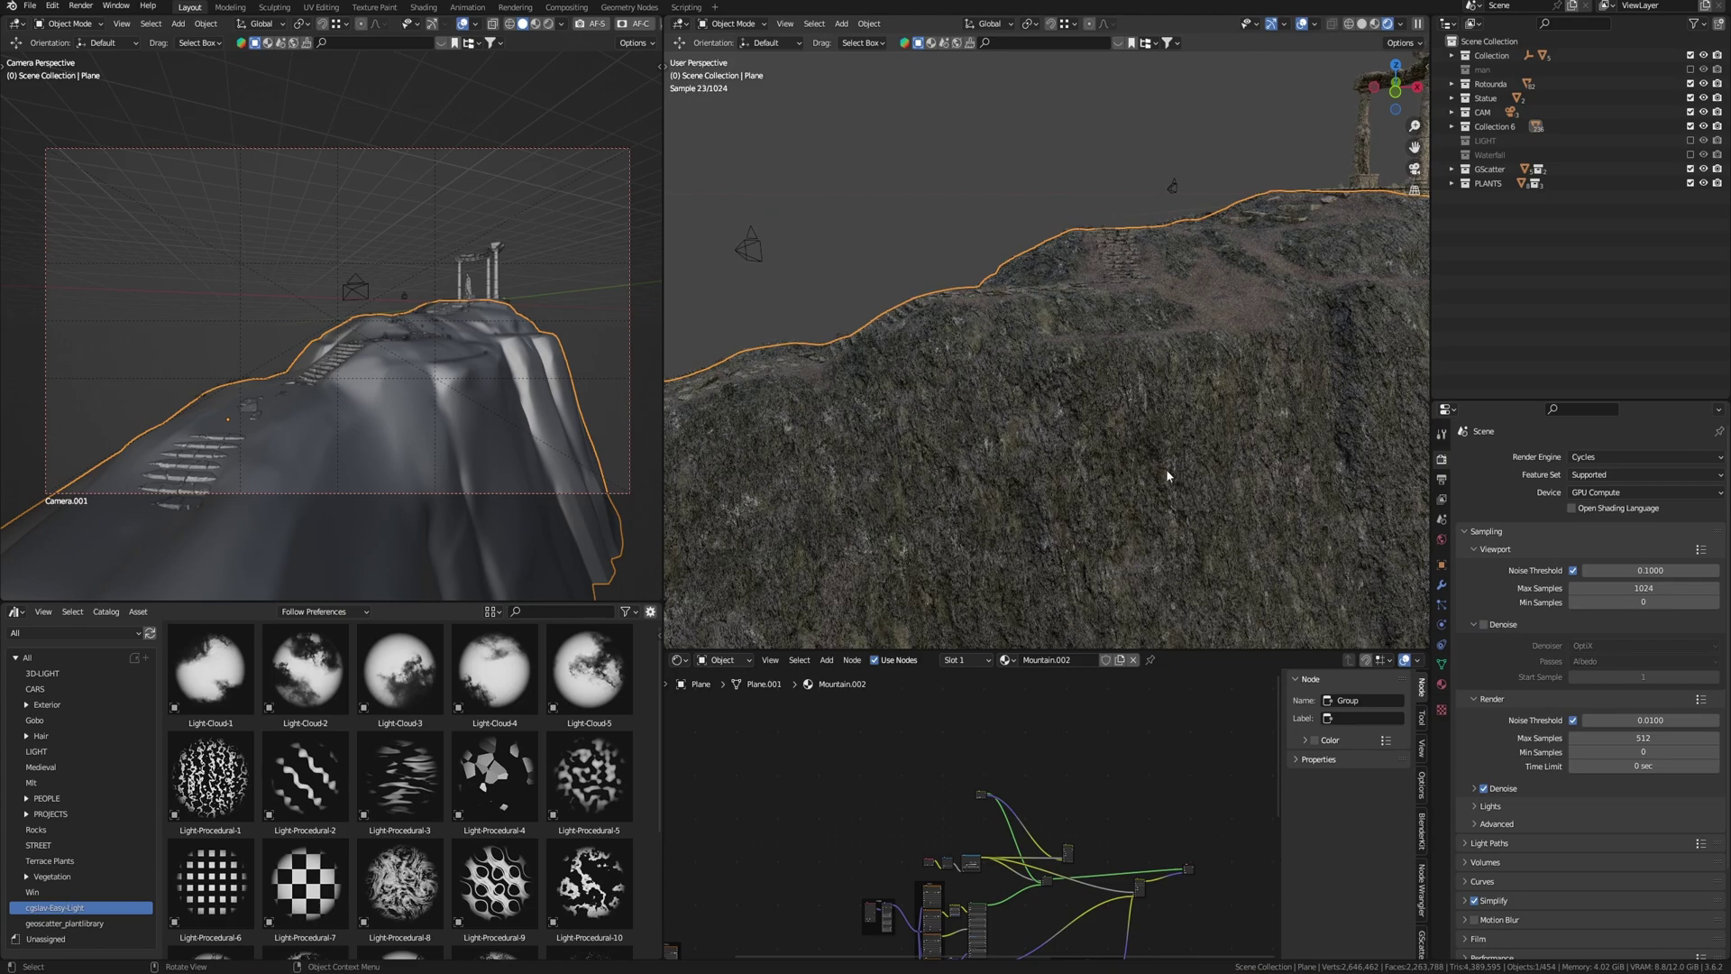
scroll(1166, 469, "down", 8)
- Frame the selected temple column, enlarge the node editor and examine the whole Store-Columns material node tree
middle_click_drag(1232, 487, 1208, 213)
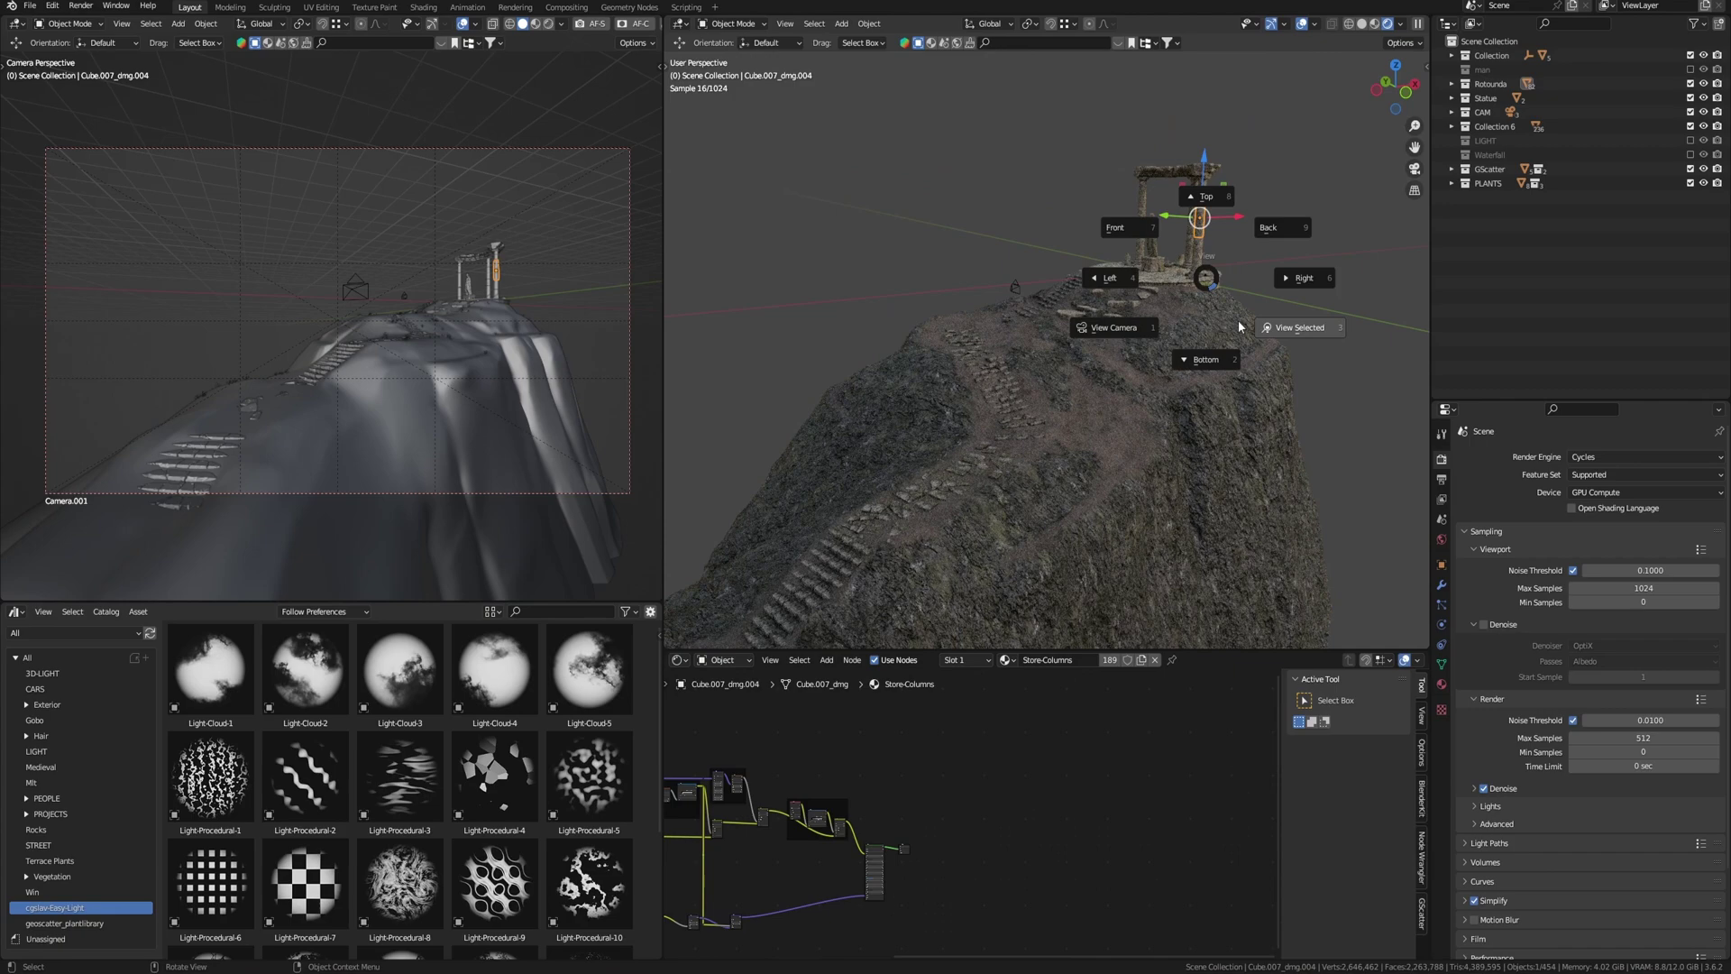
left_click(1301, 334)
middle_click_drag(1251, 370, 1028, 451)
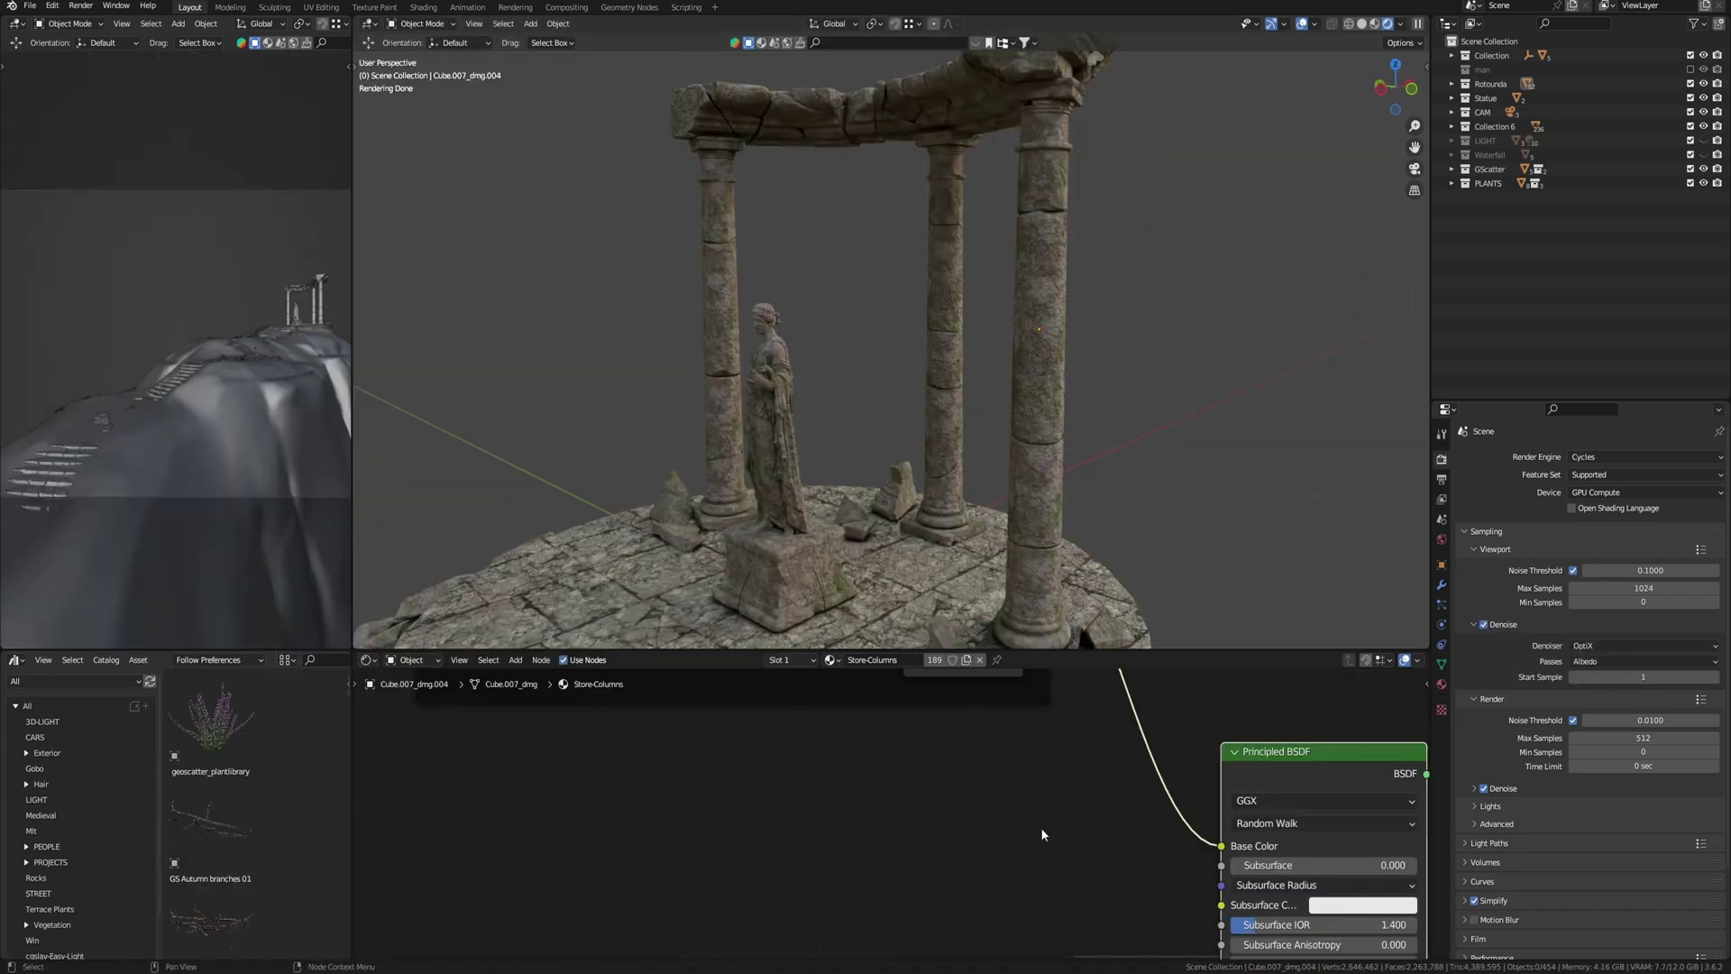
scroll(1041, 826, "down", 8)
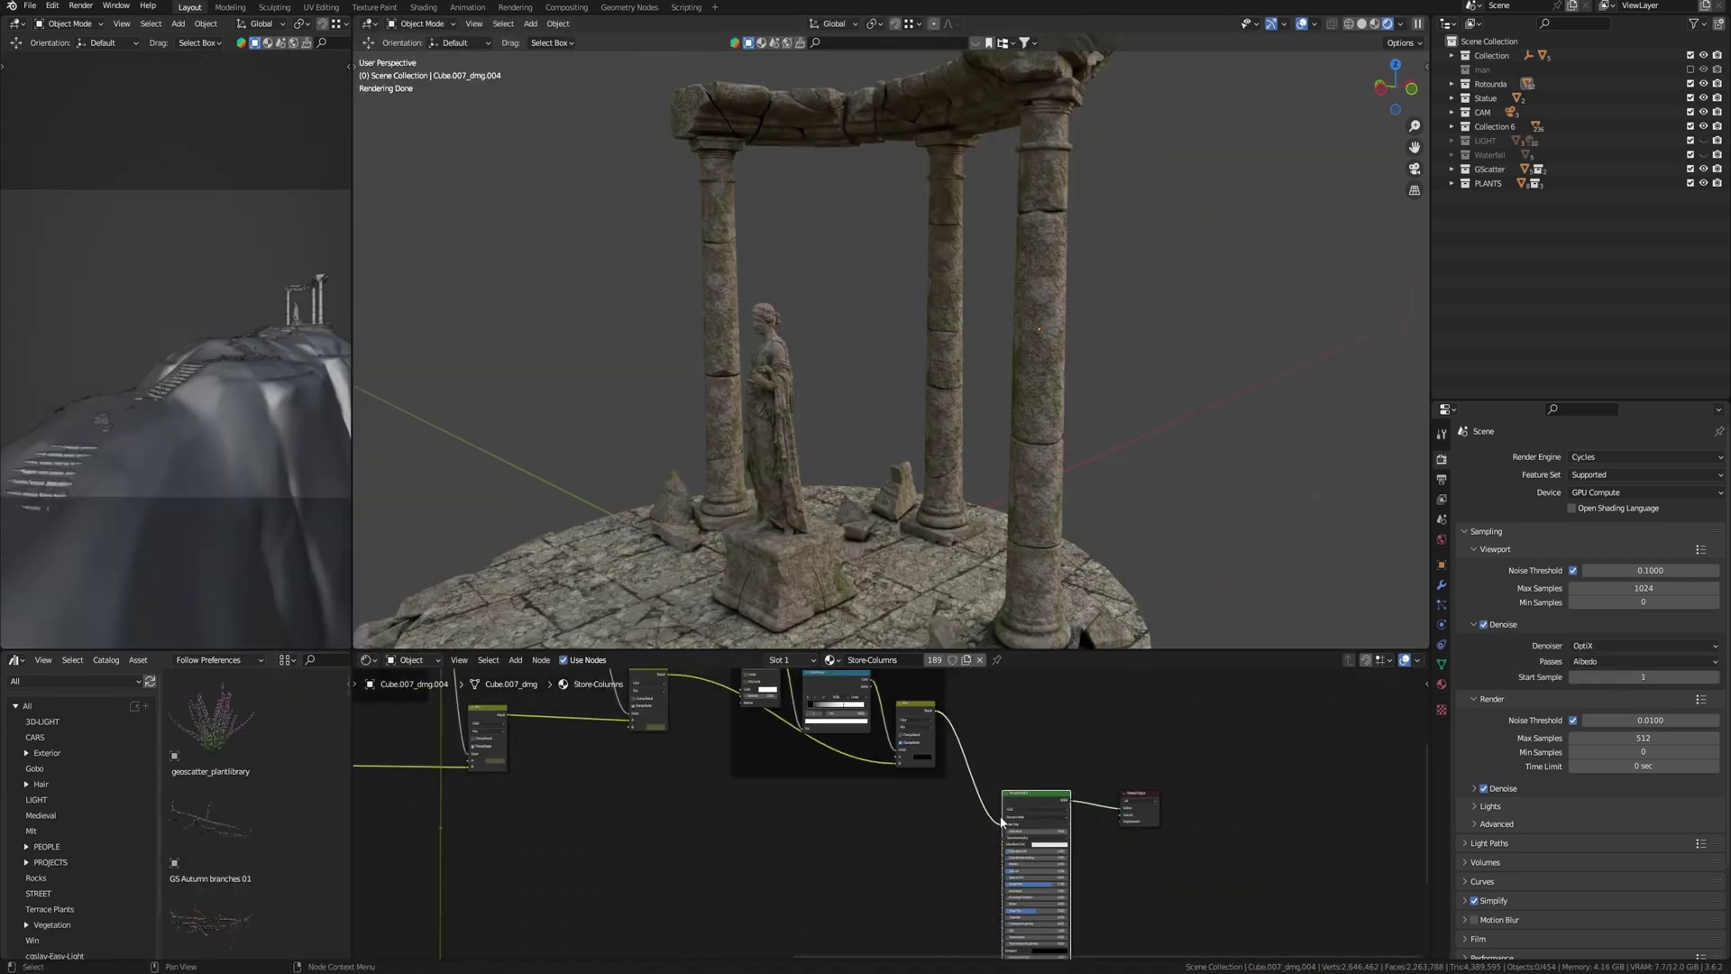
middle_click_drag(838, 827, 991, 831)
scroll(991, 812, "down", 2)
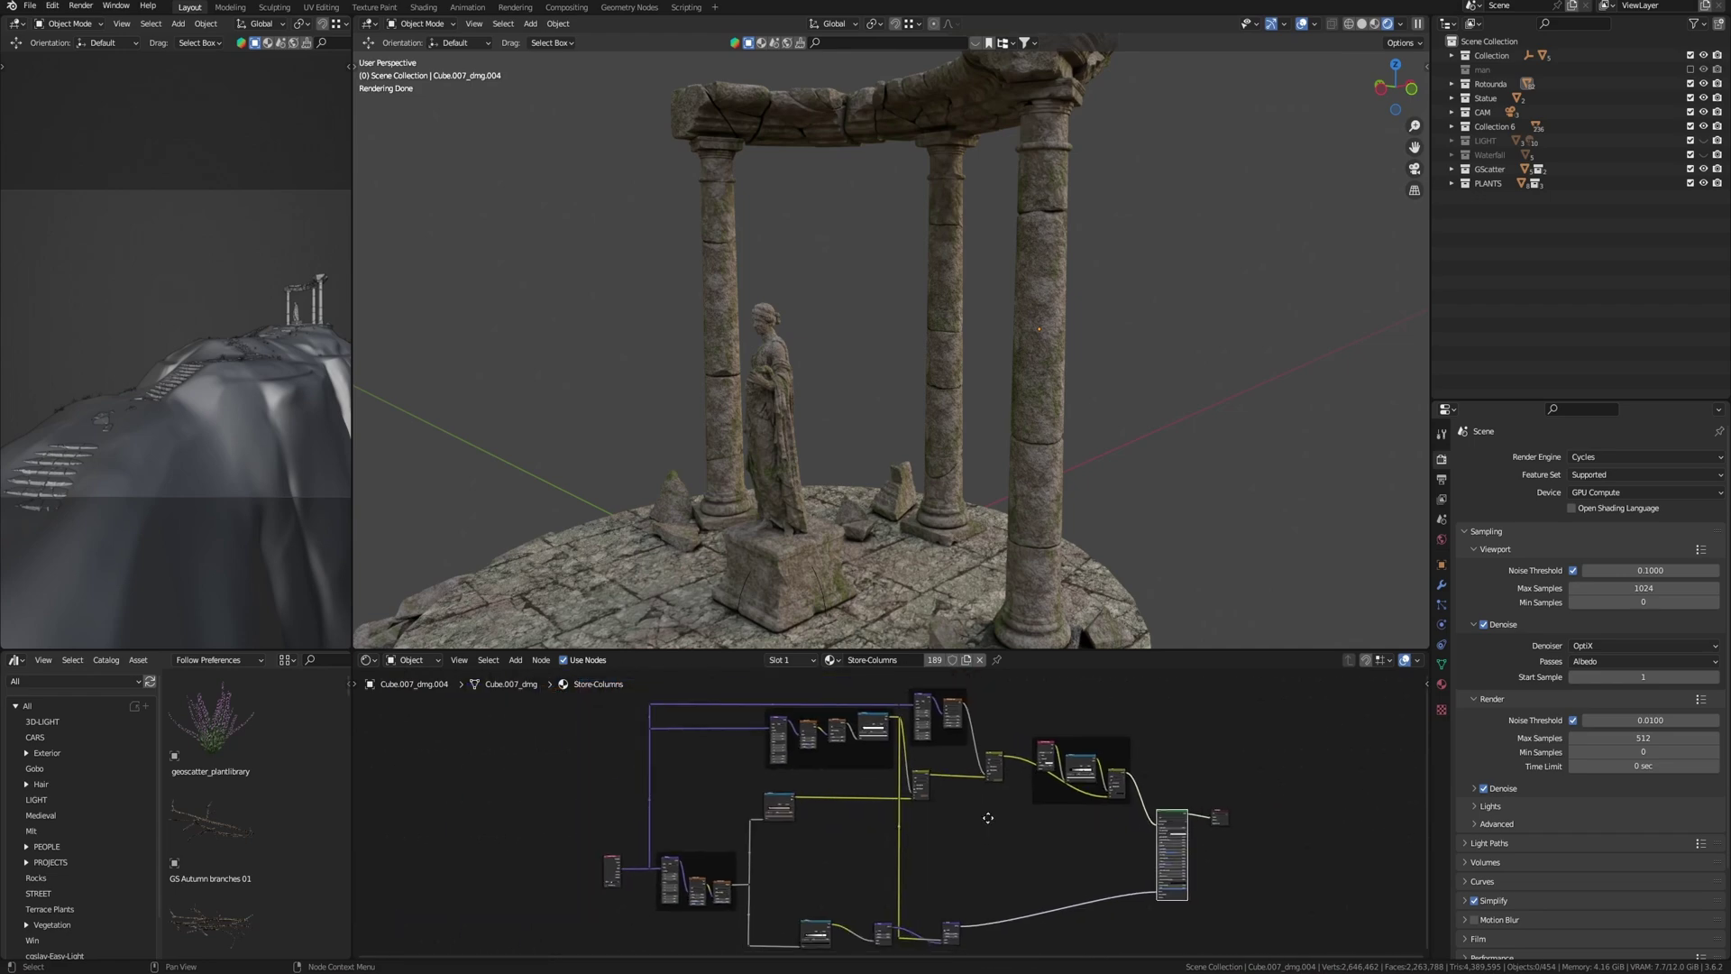
left_click_drag(1064, 651, 1062, 538)
scroll(1127, 716, "up", 1)
scroll(1010, 743, "up", 2)
- Show the list of texture nodes that can be added to the column material
right_click(987, 751)
mouse_move(987, 751)
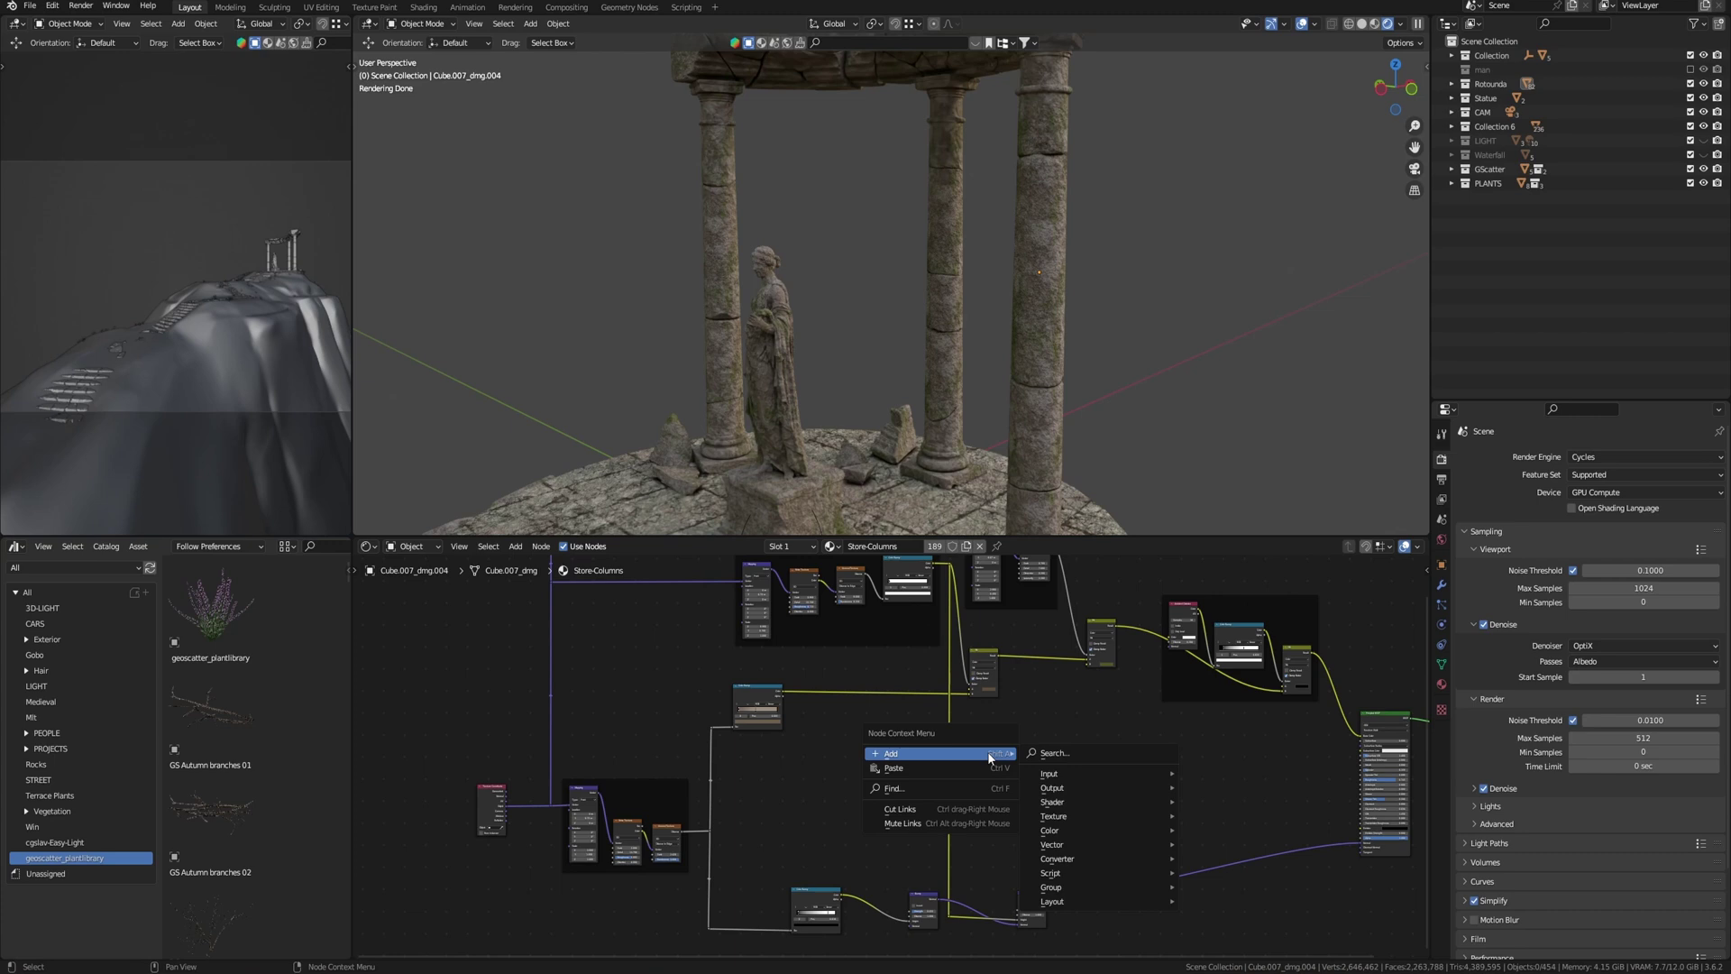
mouse_move(1158, 816)
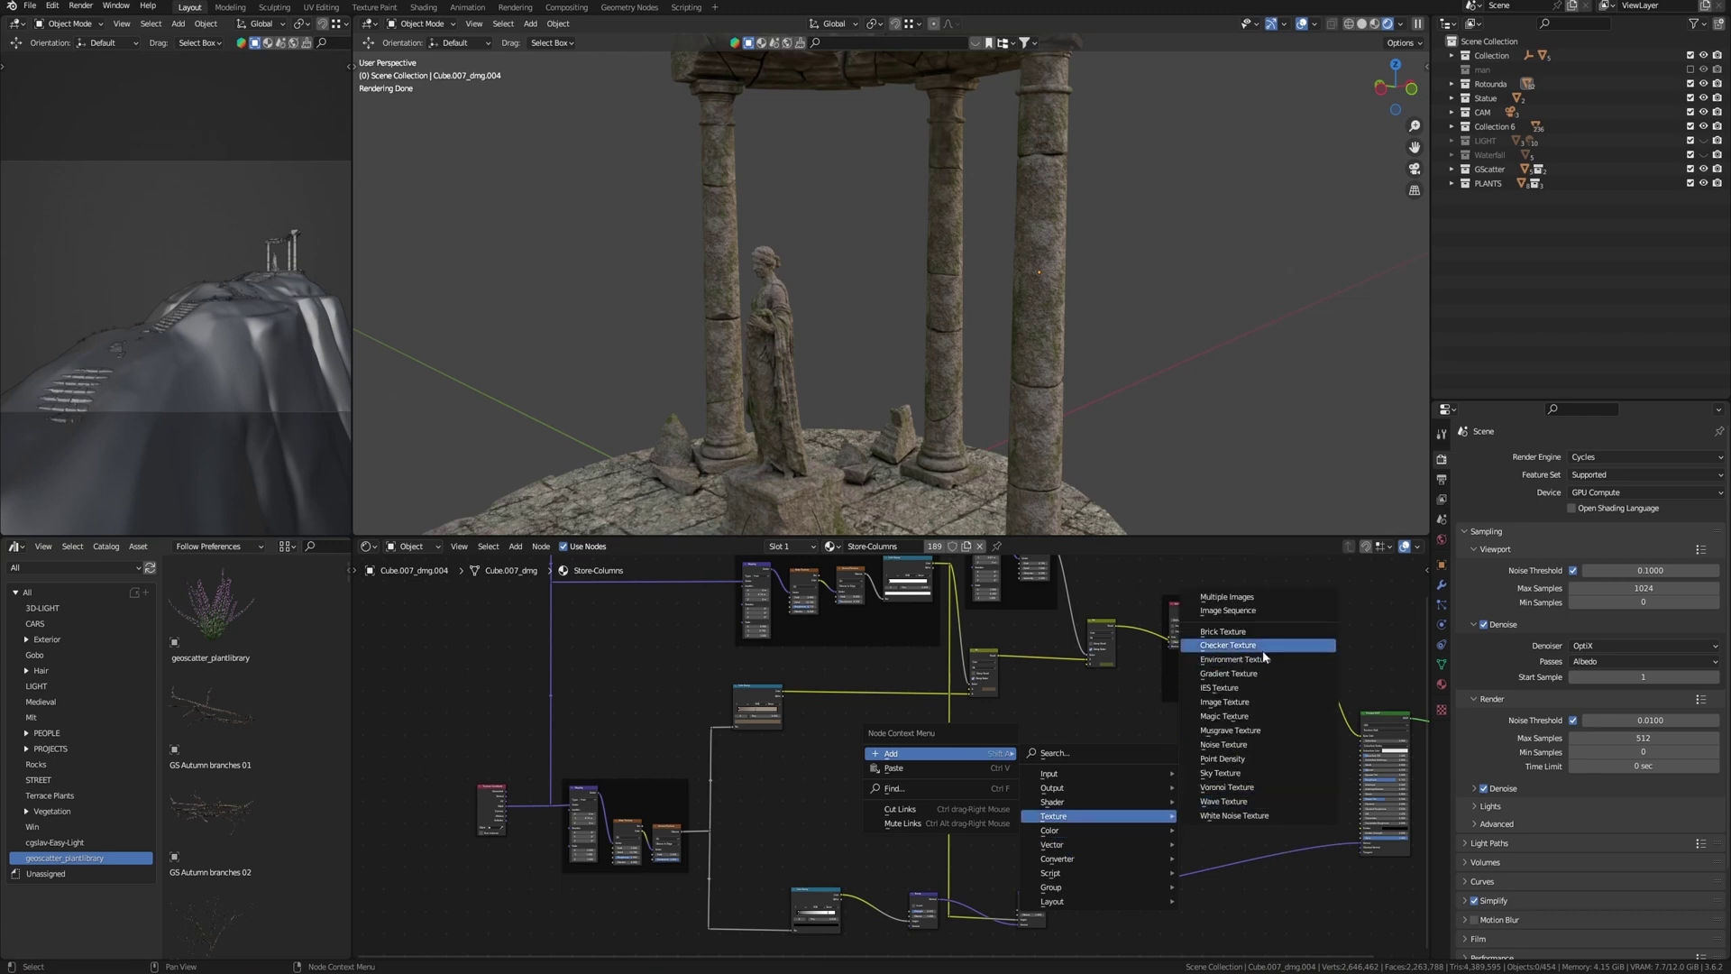
- Preview the Voronoi Texture on the columns and unmute the Noise Texture that feeds it
middle_click_drag(769, 809, 969, 731)
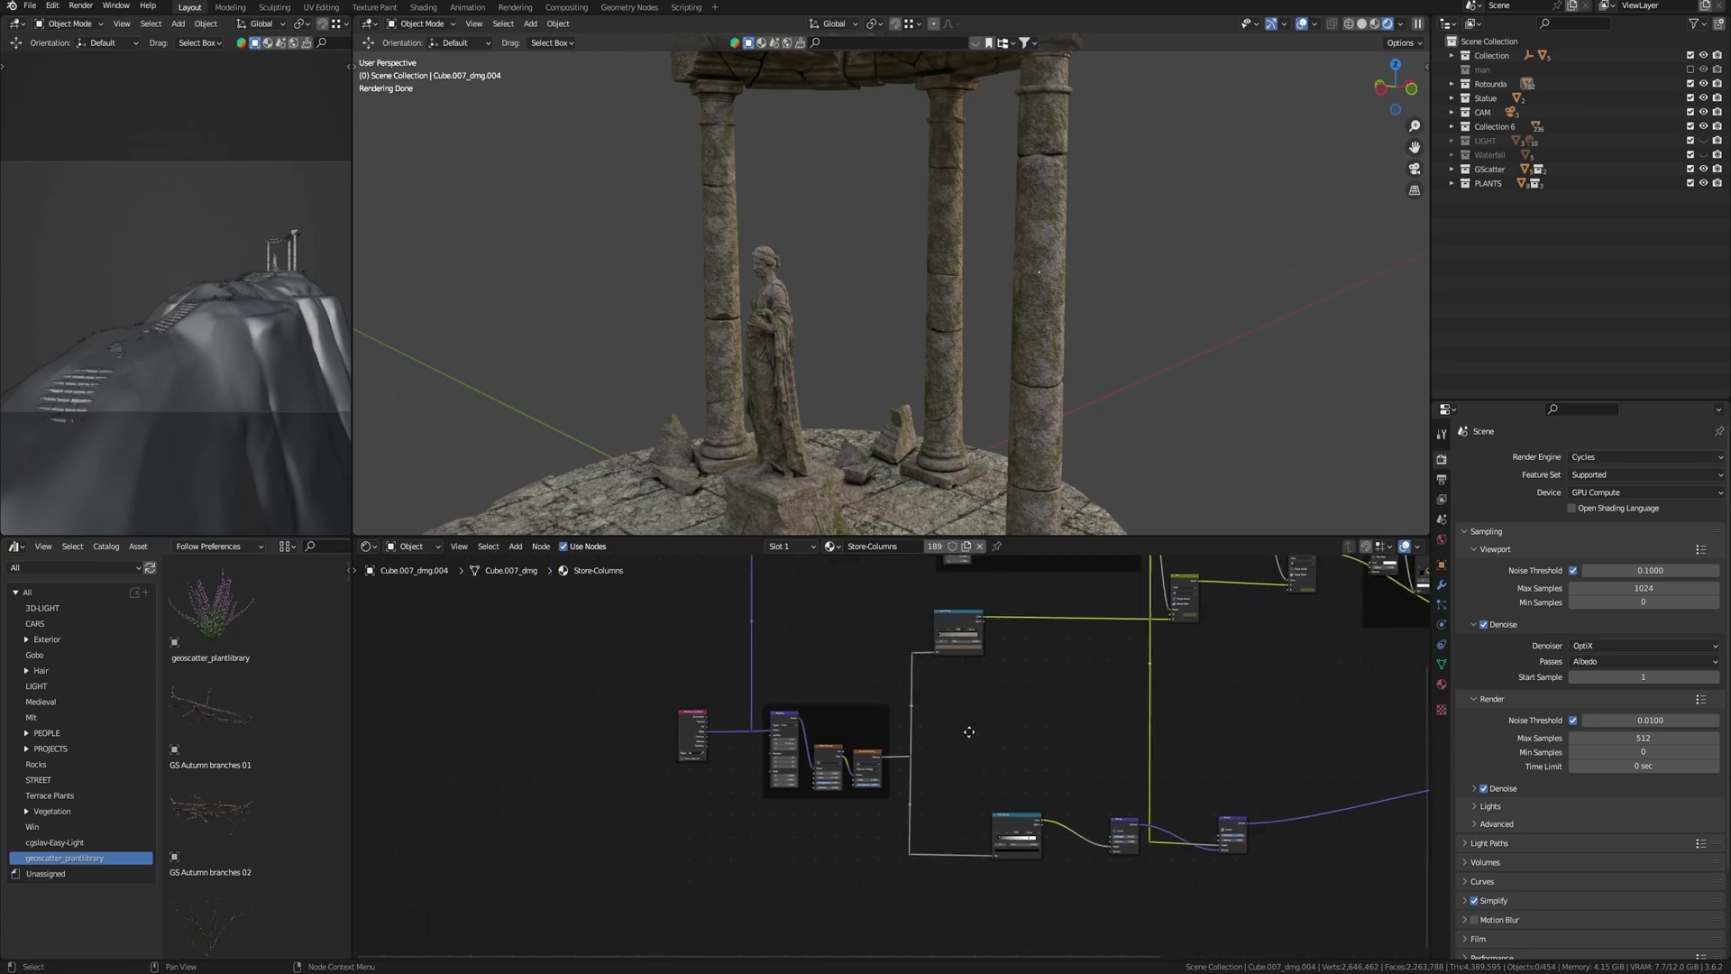
scroll(893, 758, "up", 8)
left_click(862, 731, "ctrl+shift")
scroll(857, 772, "up", 2)
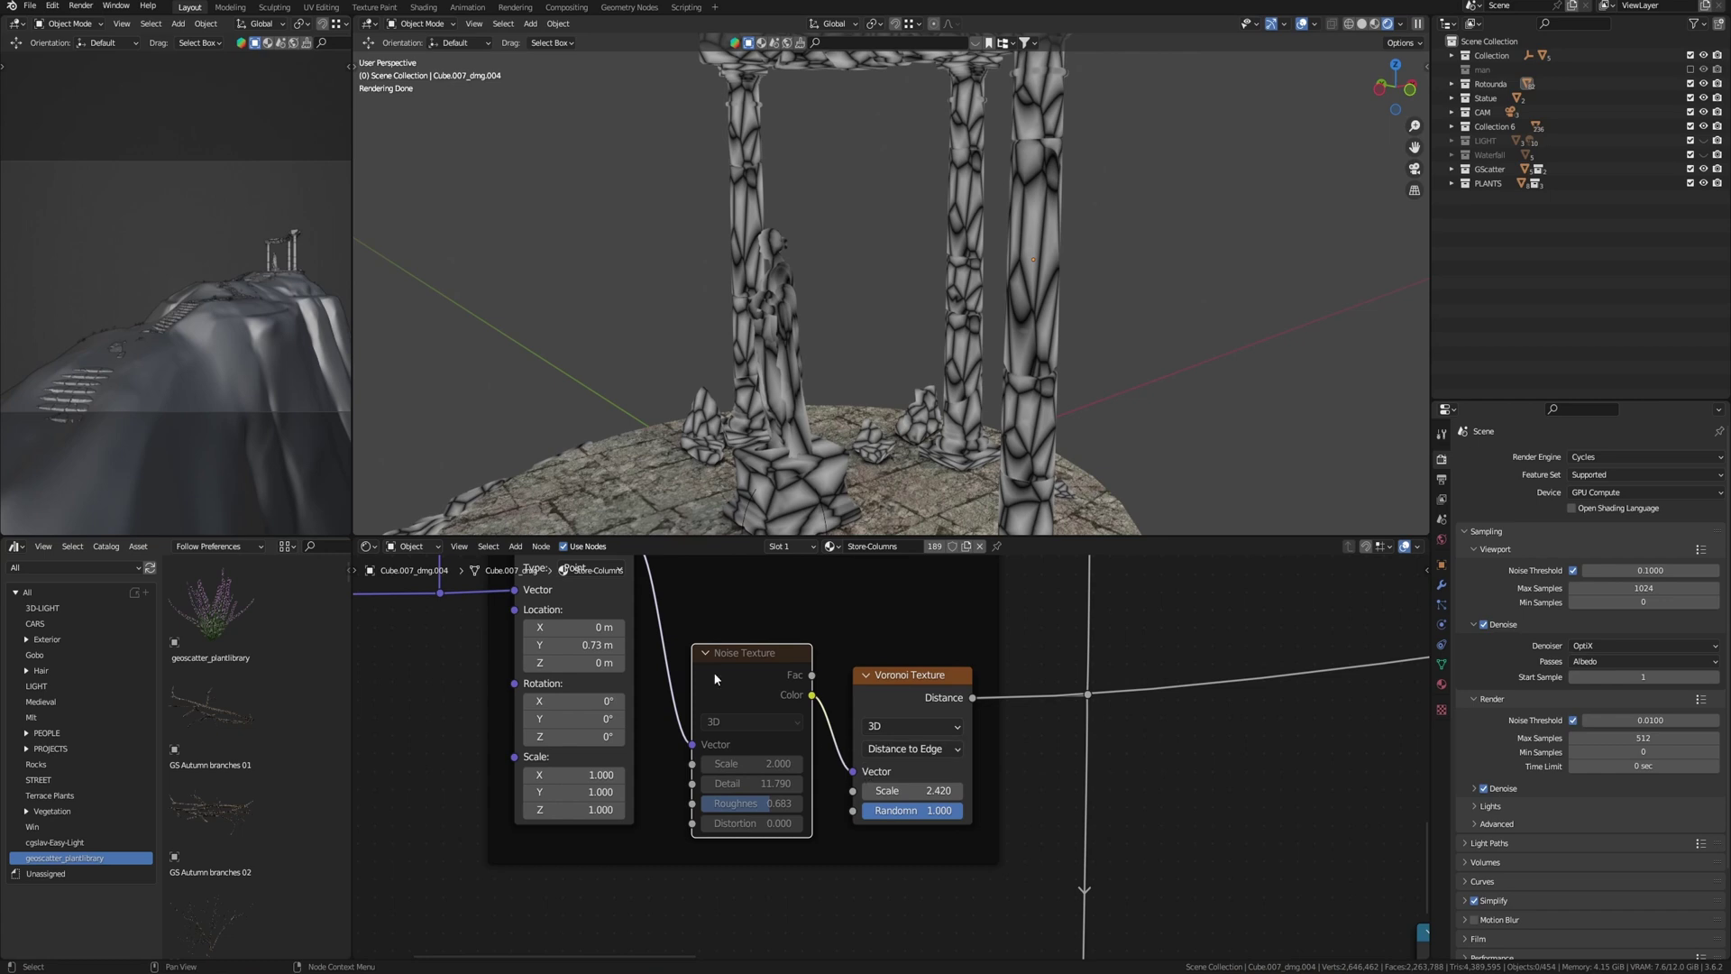
key("m")
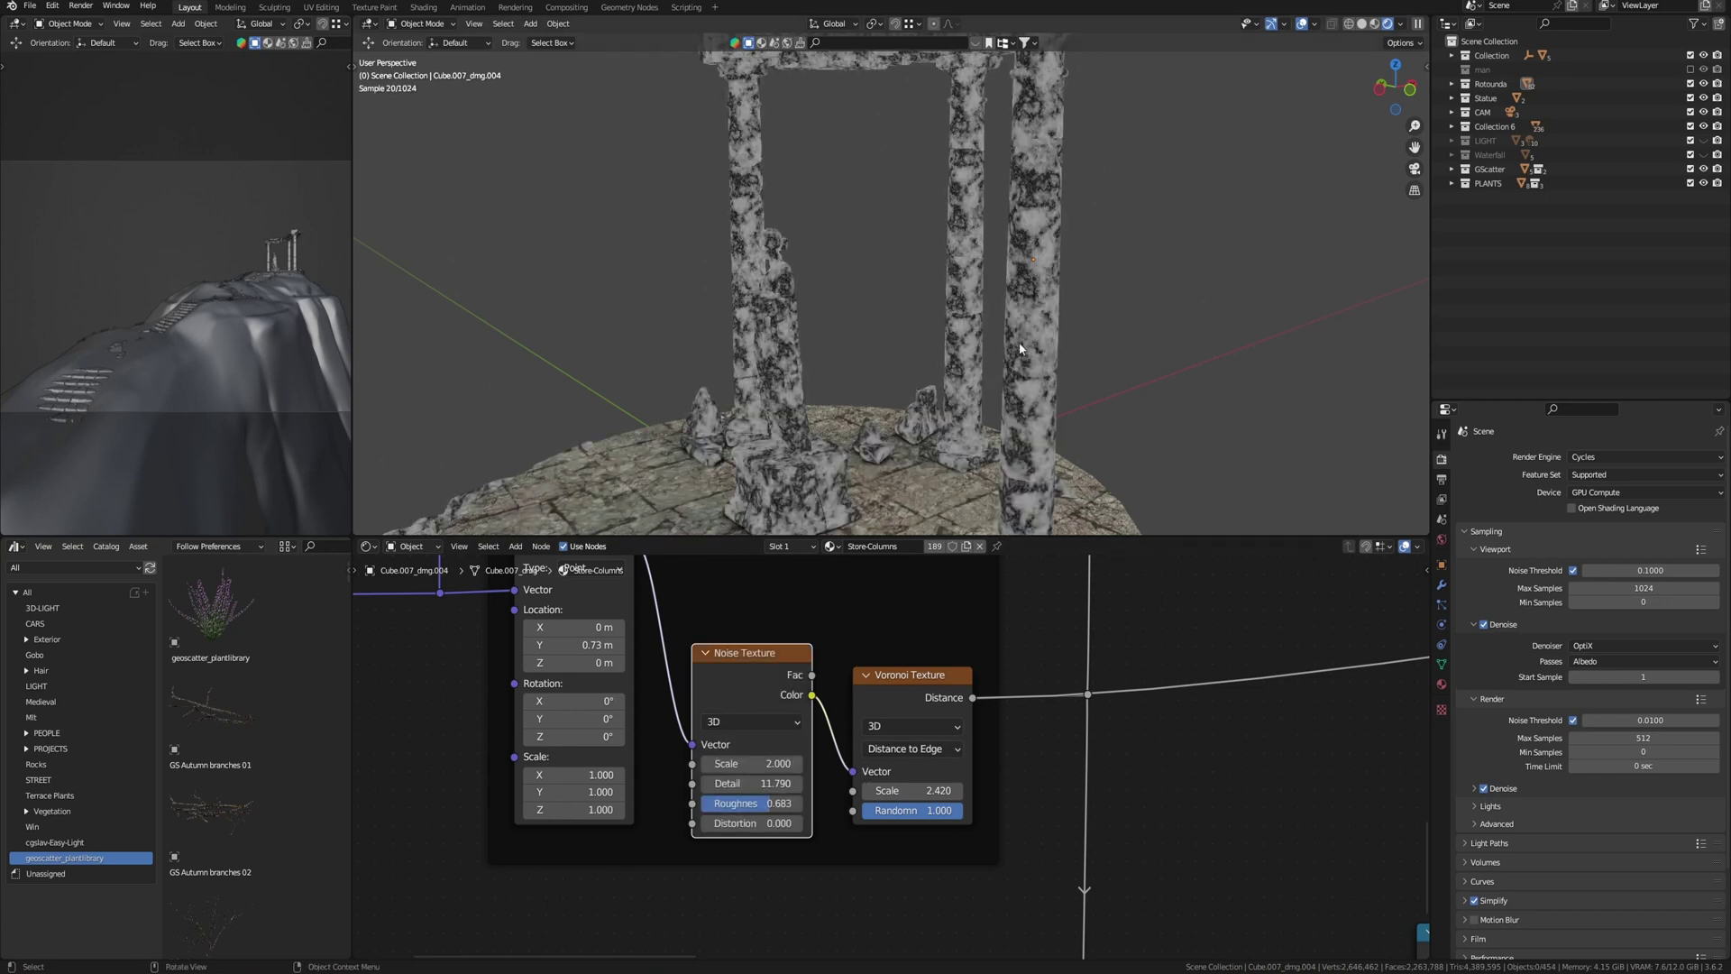
middle_click_drag(1025, 443, 1039, 400)
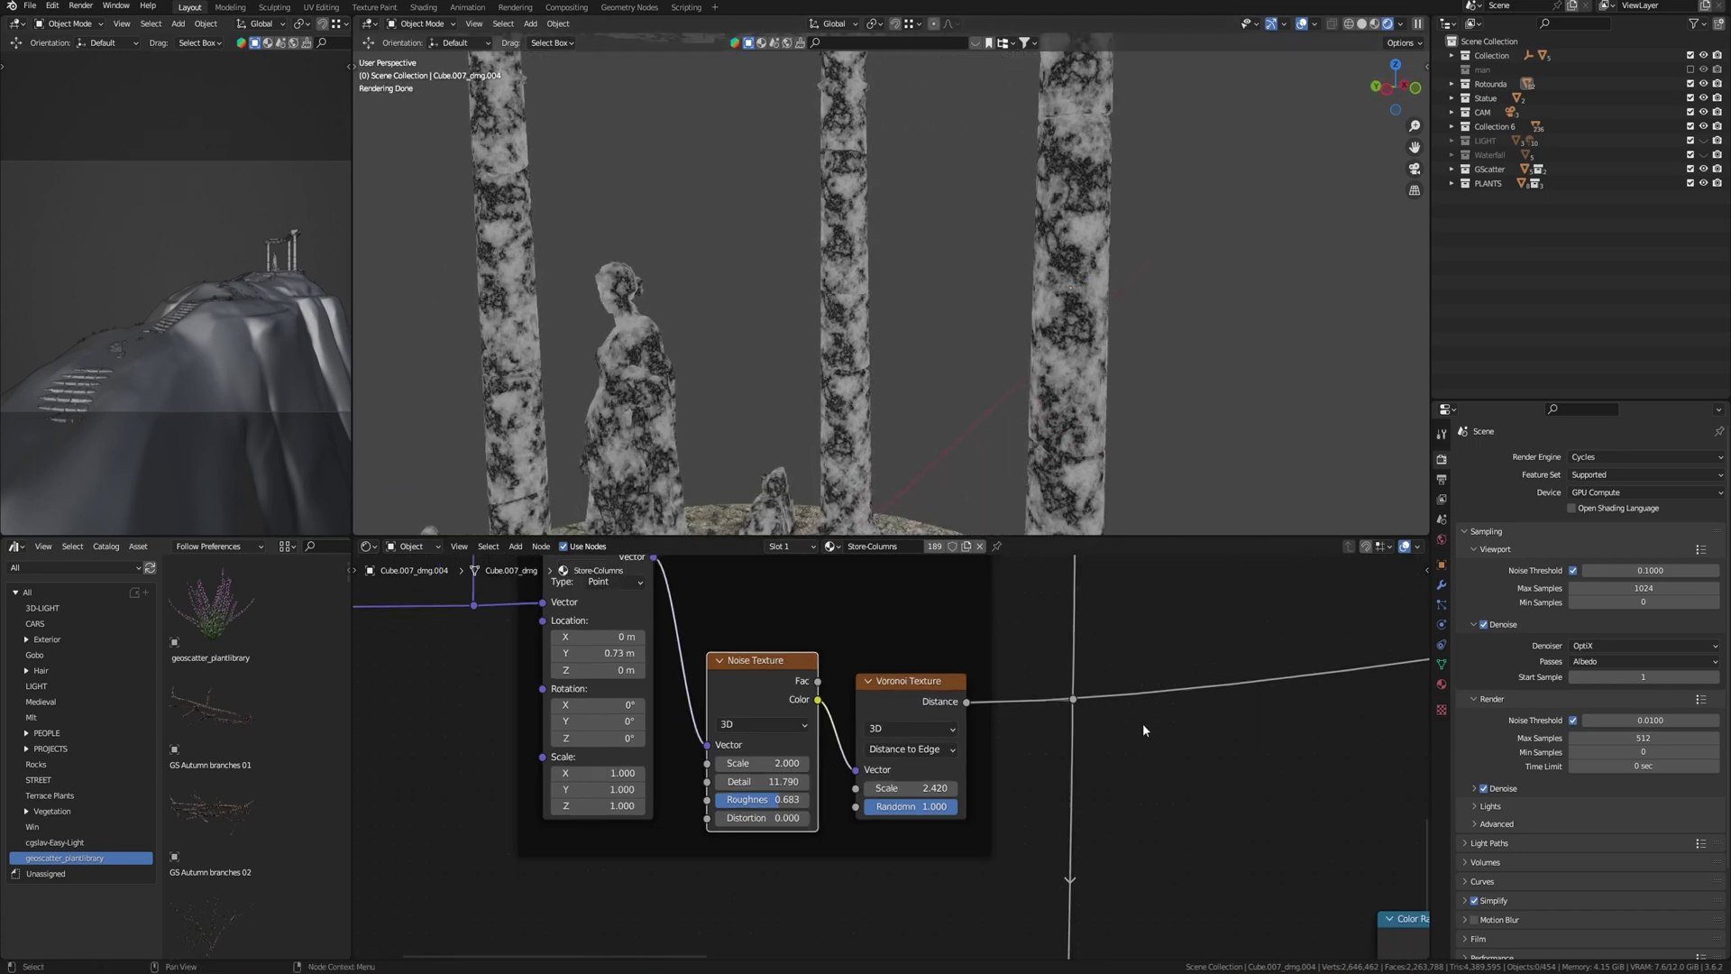
- Examine the brown Color Ramp previewed on the columns and the mapping, noise, Voronoi and Mix nodes that follow
scroll(1037, 712, "down", 4)
middle_click_drag(1005, 737, 867, 864)
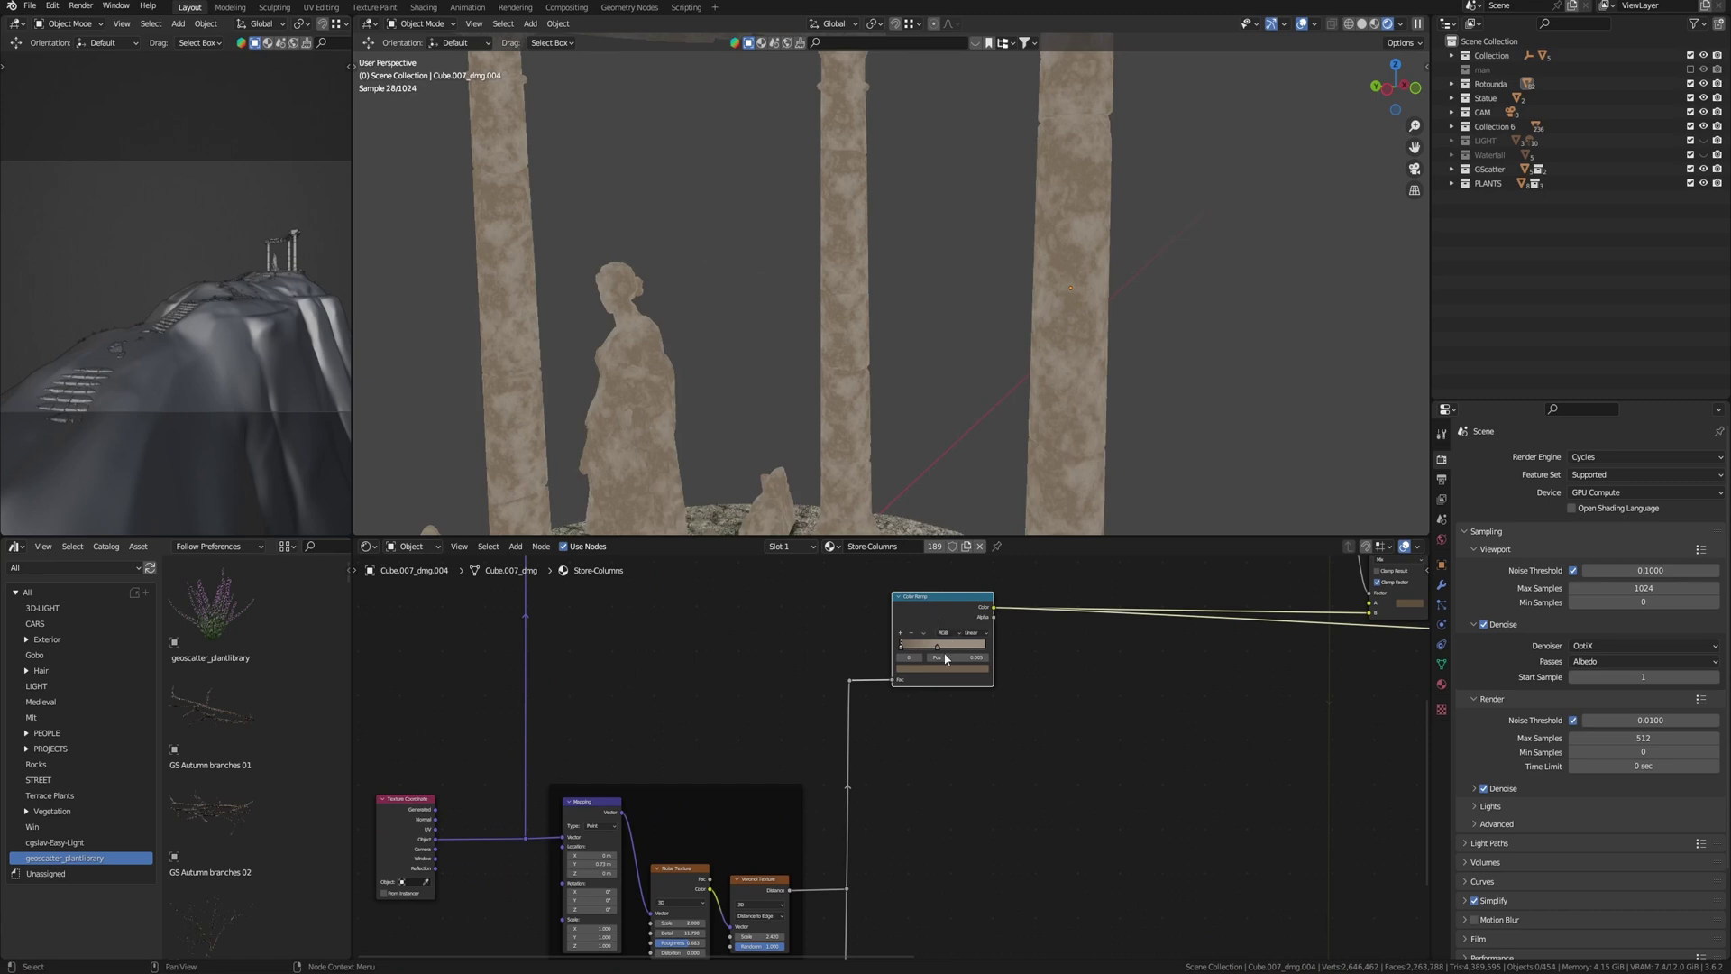
middle_click_drag(967, 699, 953, 744)
scroll(979, 720, "up", 1)
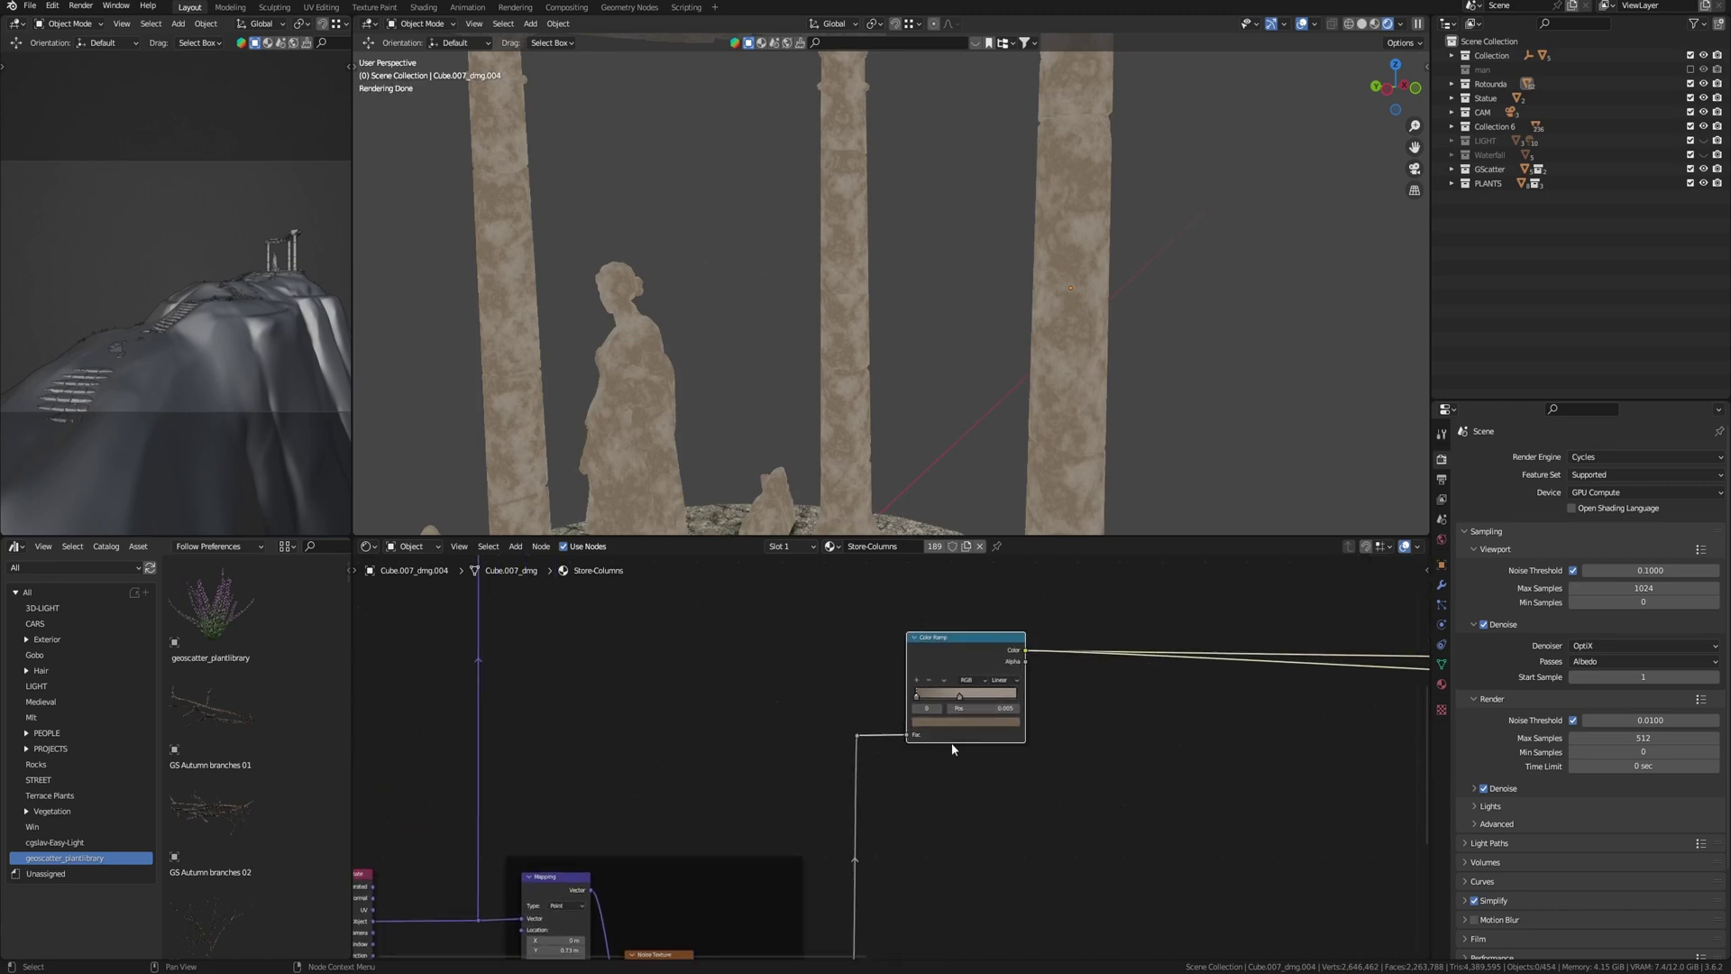
scroll(1123, 710, "down", 3)
middle_click_drag(1207, 701, 840, 761)
scroll(963, 703, "up", 2)
middle_click_drag(963, 703, 1064, 848)
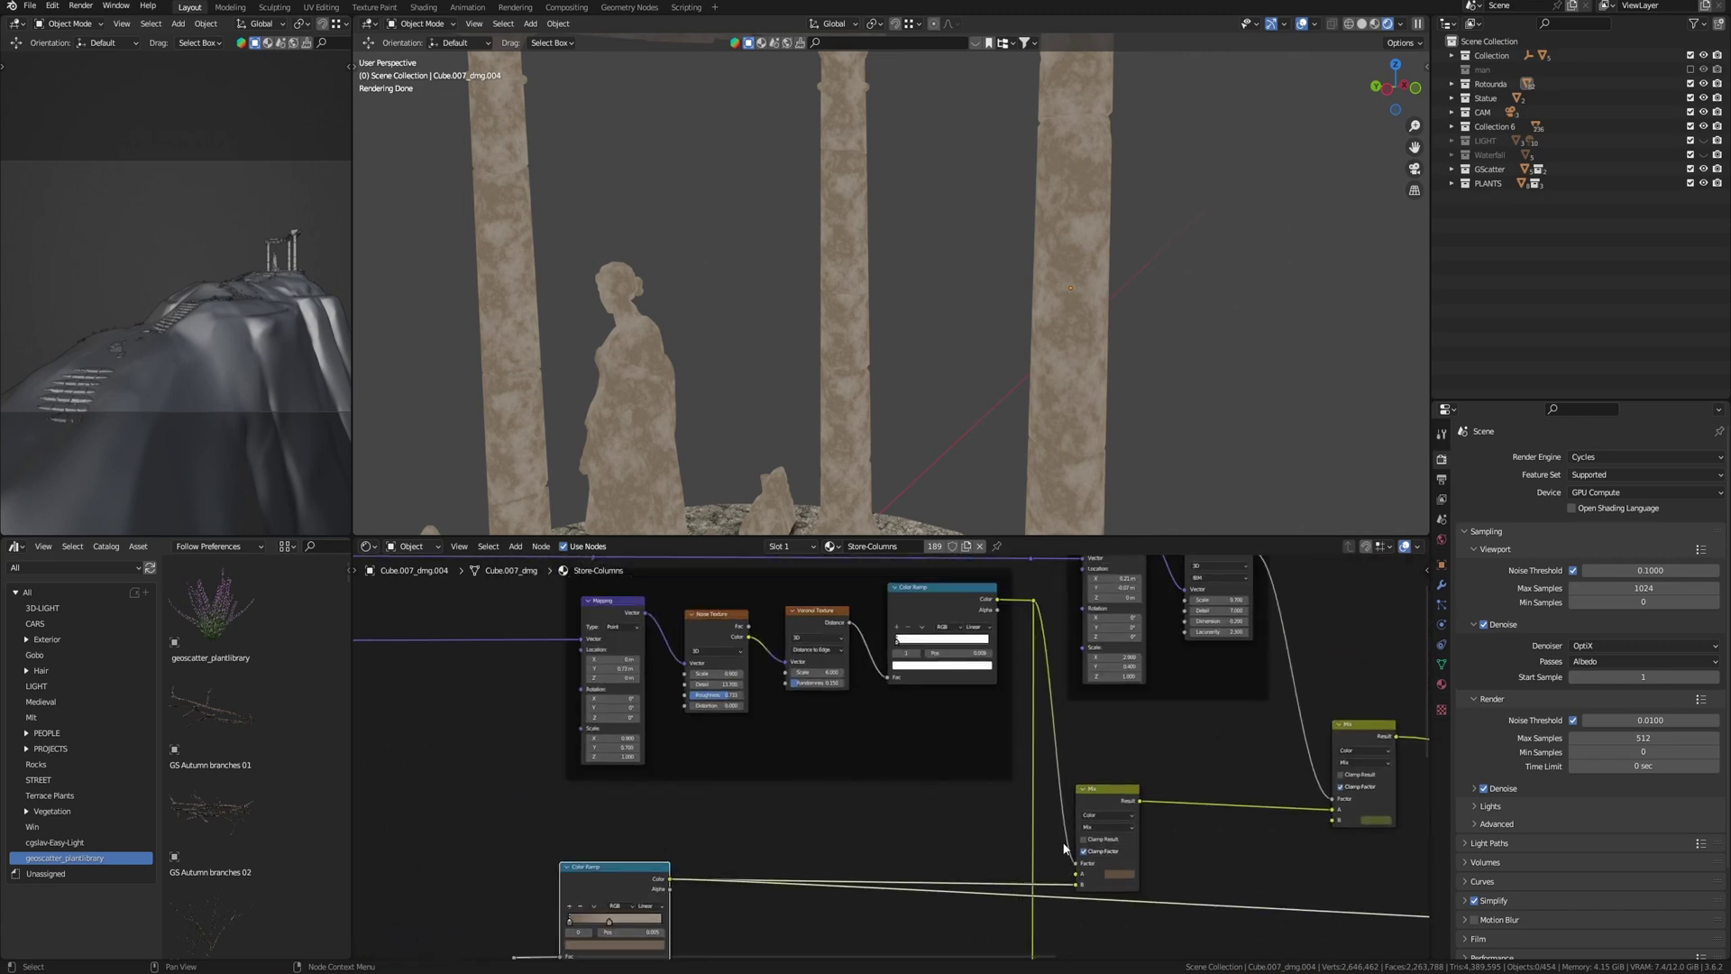
- Preview the Mix, Noise Texture and crack-mask Color Ramp nodes in turn on the columns and inspect the mask up close
left_click(1103, 808, "ctrl+shift")
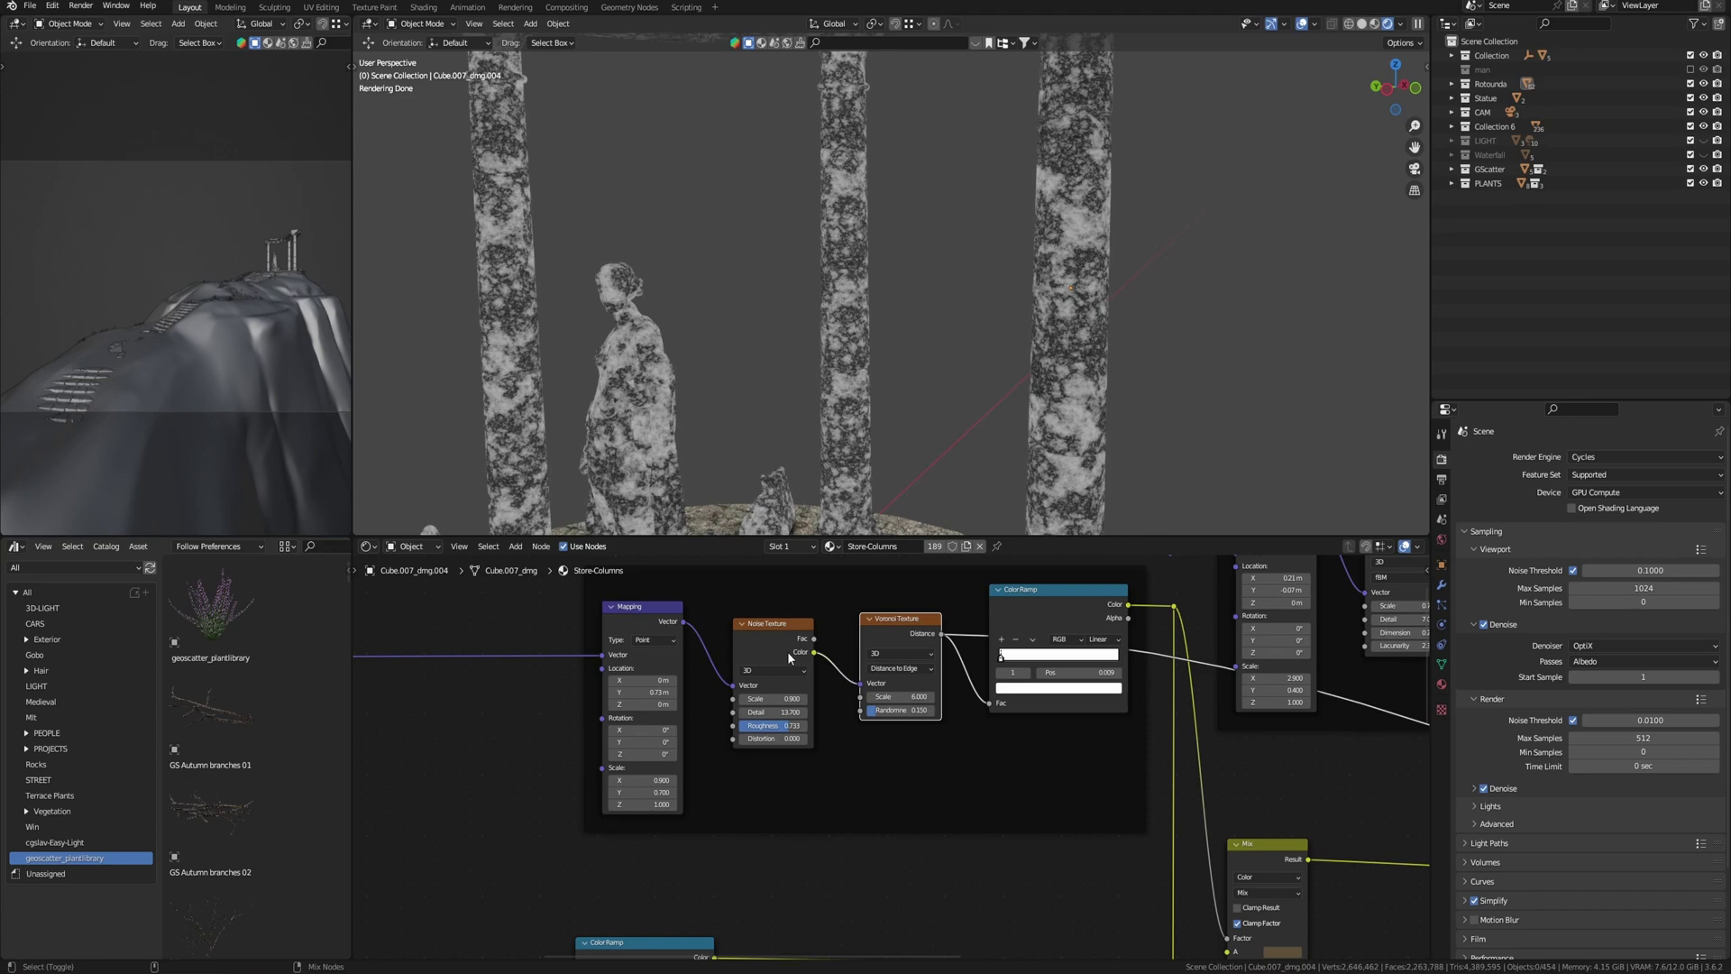
left_click(784, 655, "ctrl+shift")
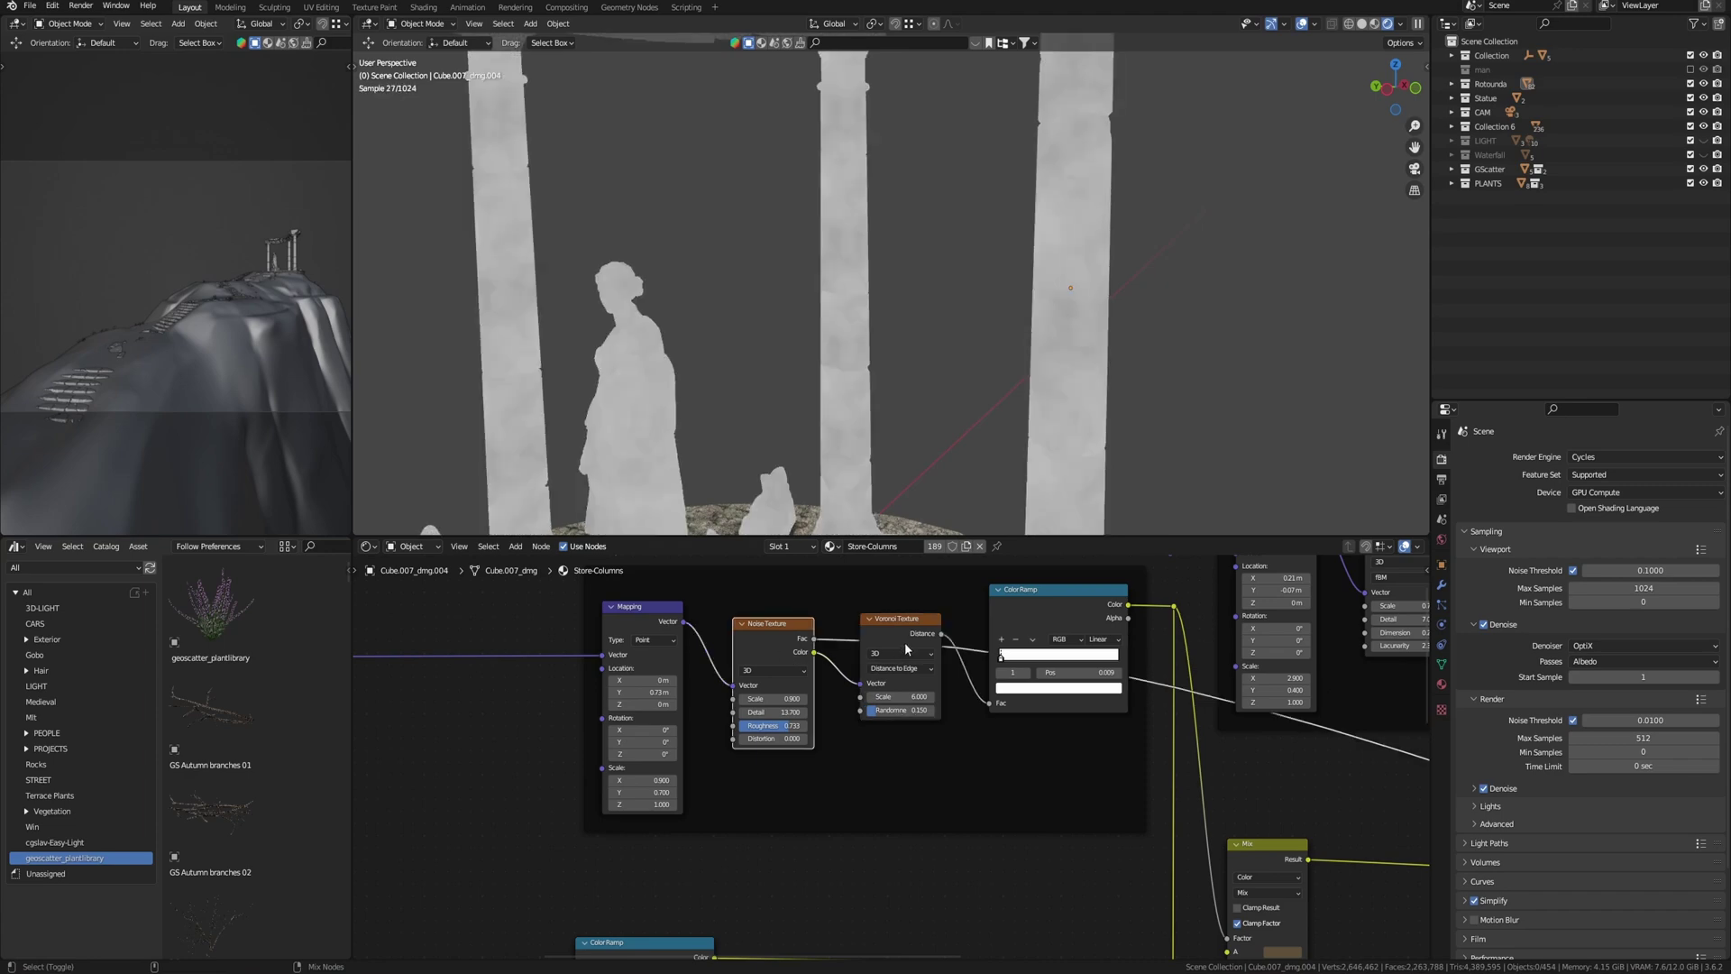
left_click(1037, 609, "ctrl+shift")
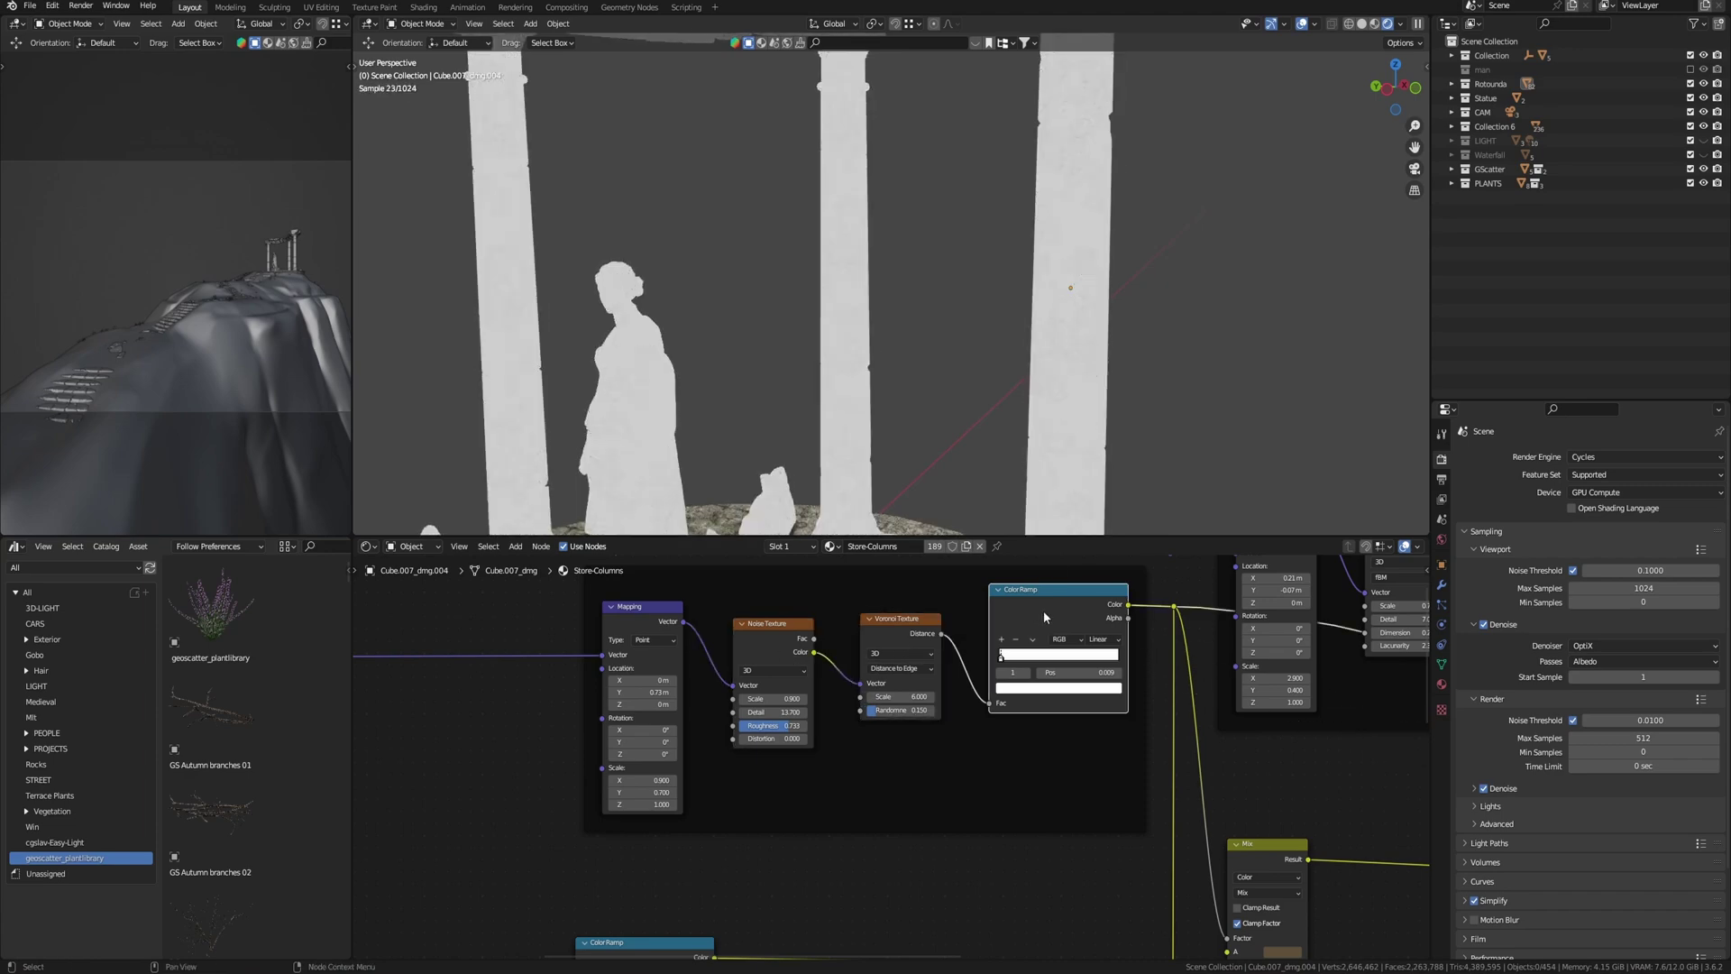
scroll(1118, 294, "up", 3)
middle_click_drag(1143, 285, 985, 365, "shift")
scroll(933, 384, "up", 1)
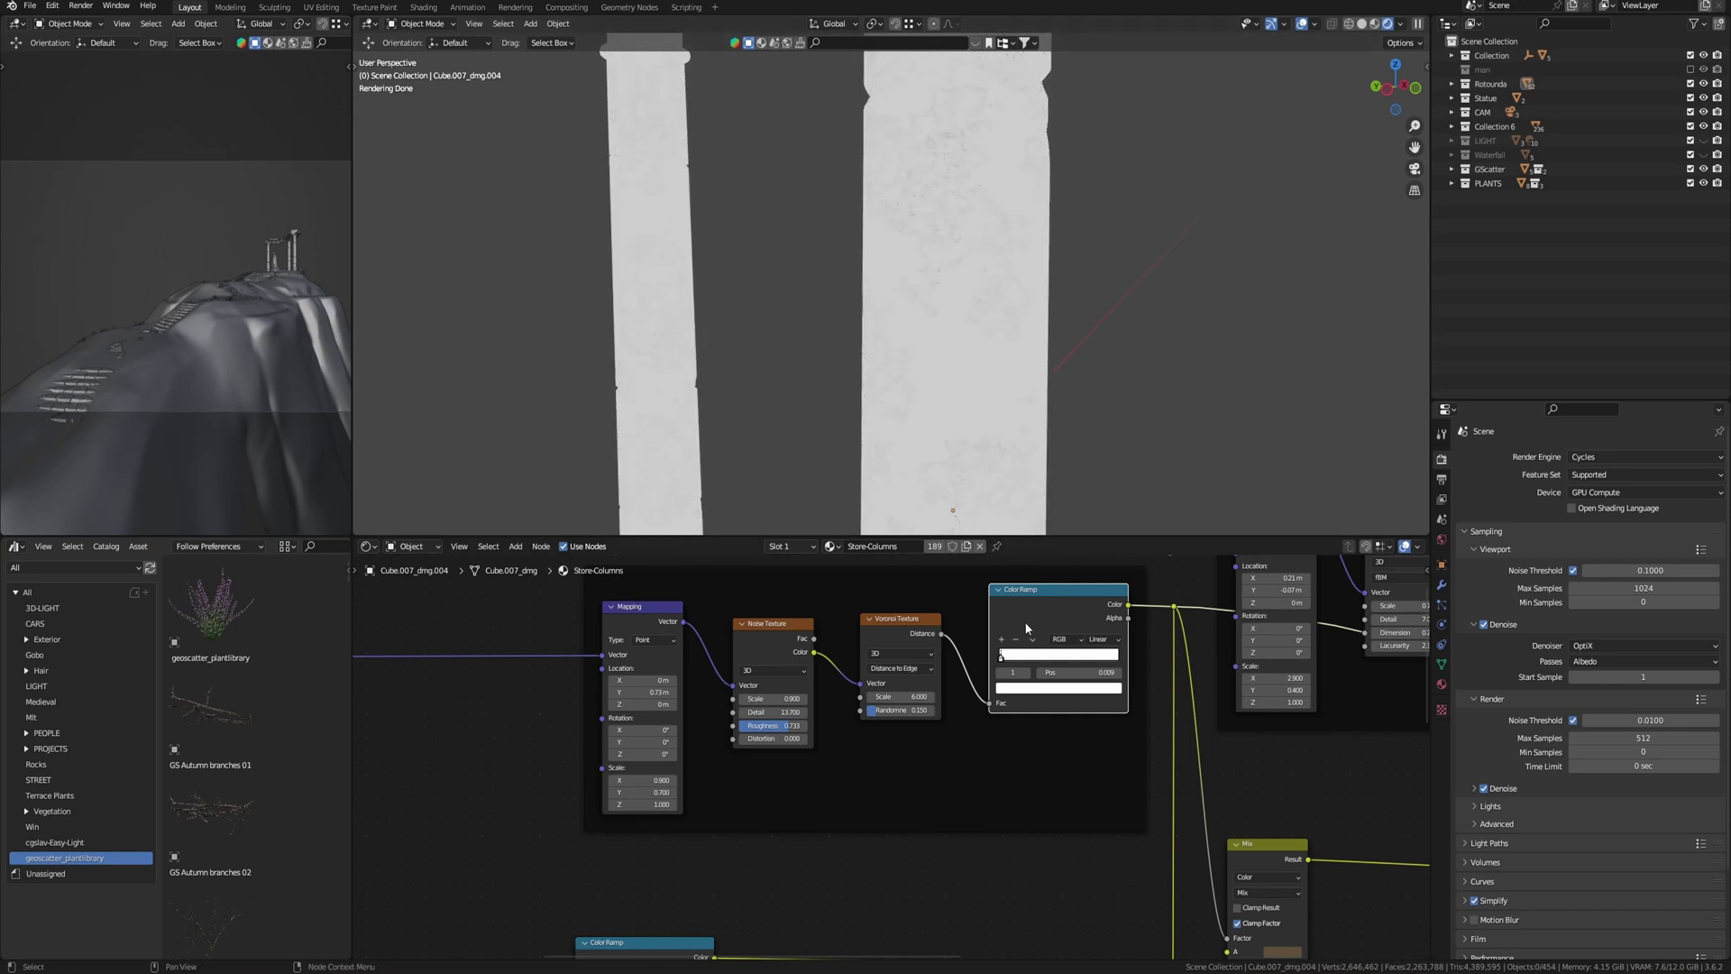
- Preview the Mix node that combines the brown Color Ramp with the crack mask and inspect the column surface up close
middle_click_drag(1025, 628, 836, 498)
left_click(1059, 737, "ctrl+shift")
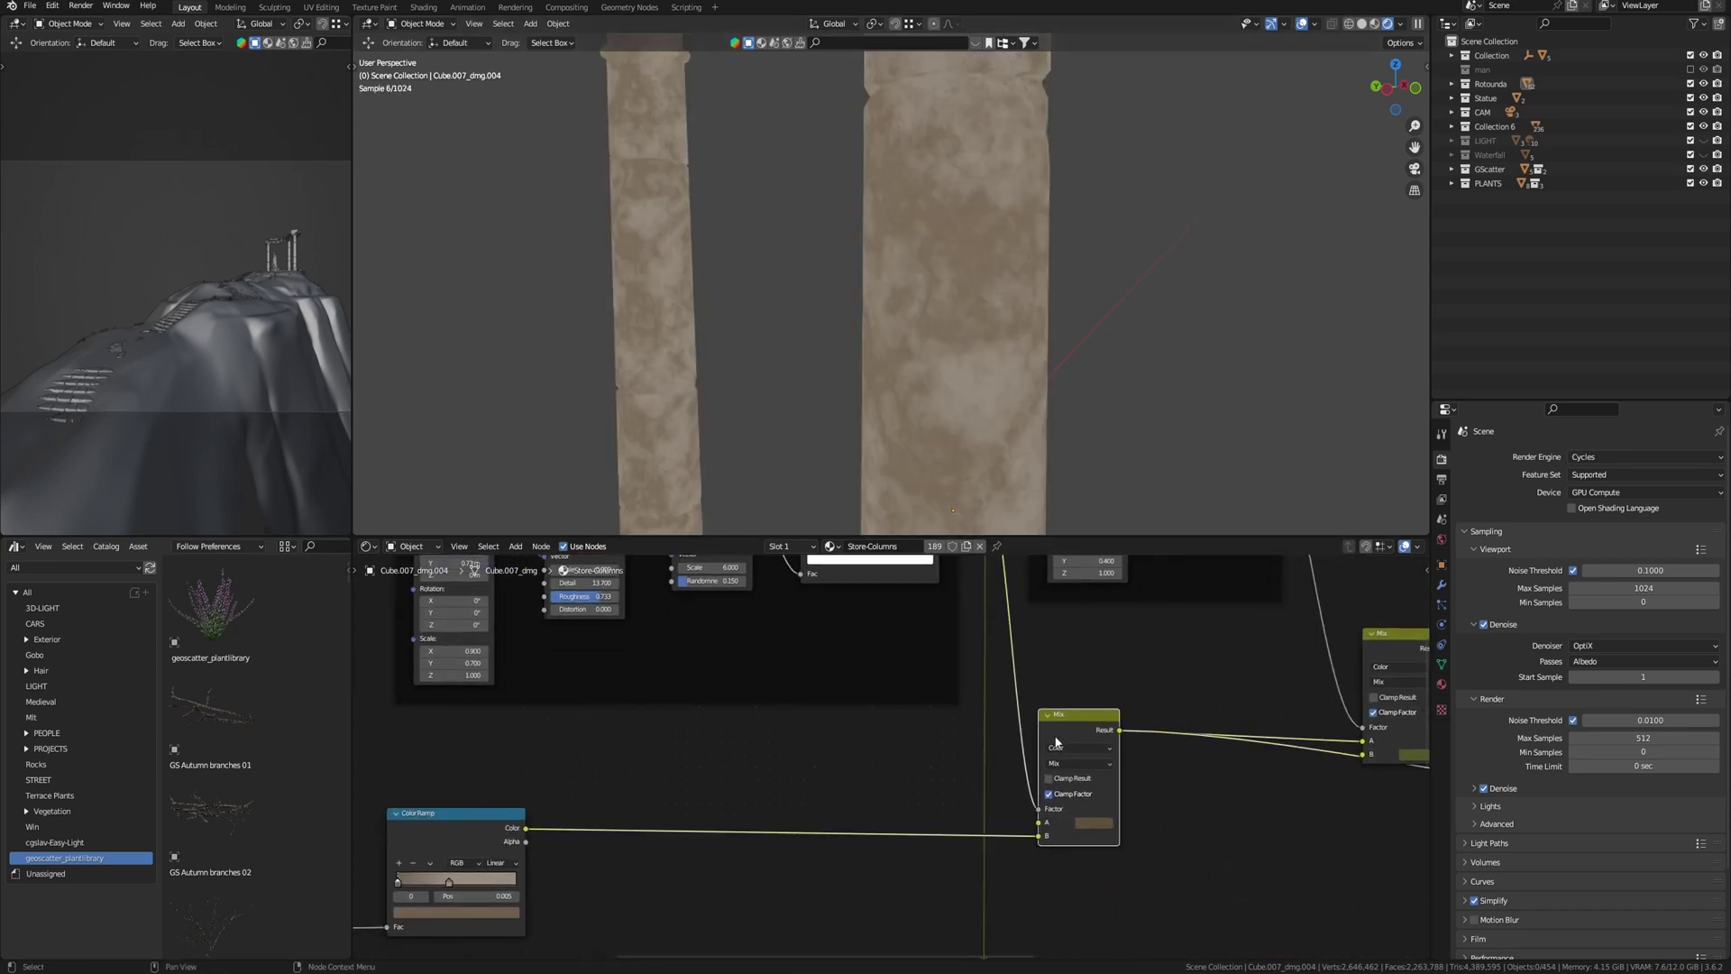
middle_click_drag(1058, 741, 1156, 770)
scroll(963, 413, "up", 5)
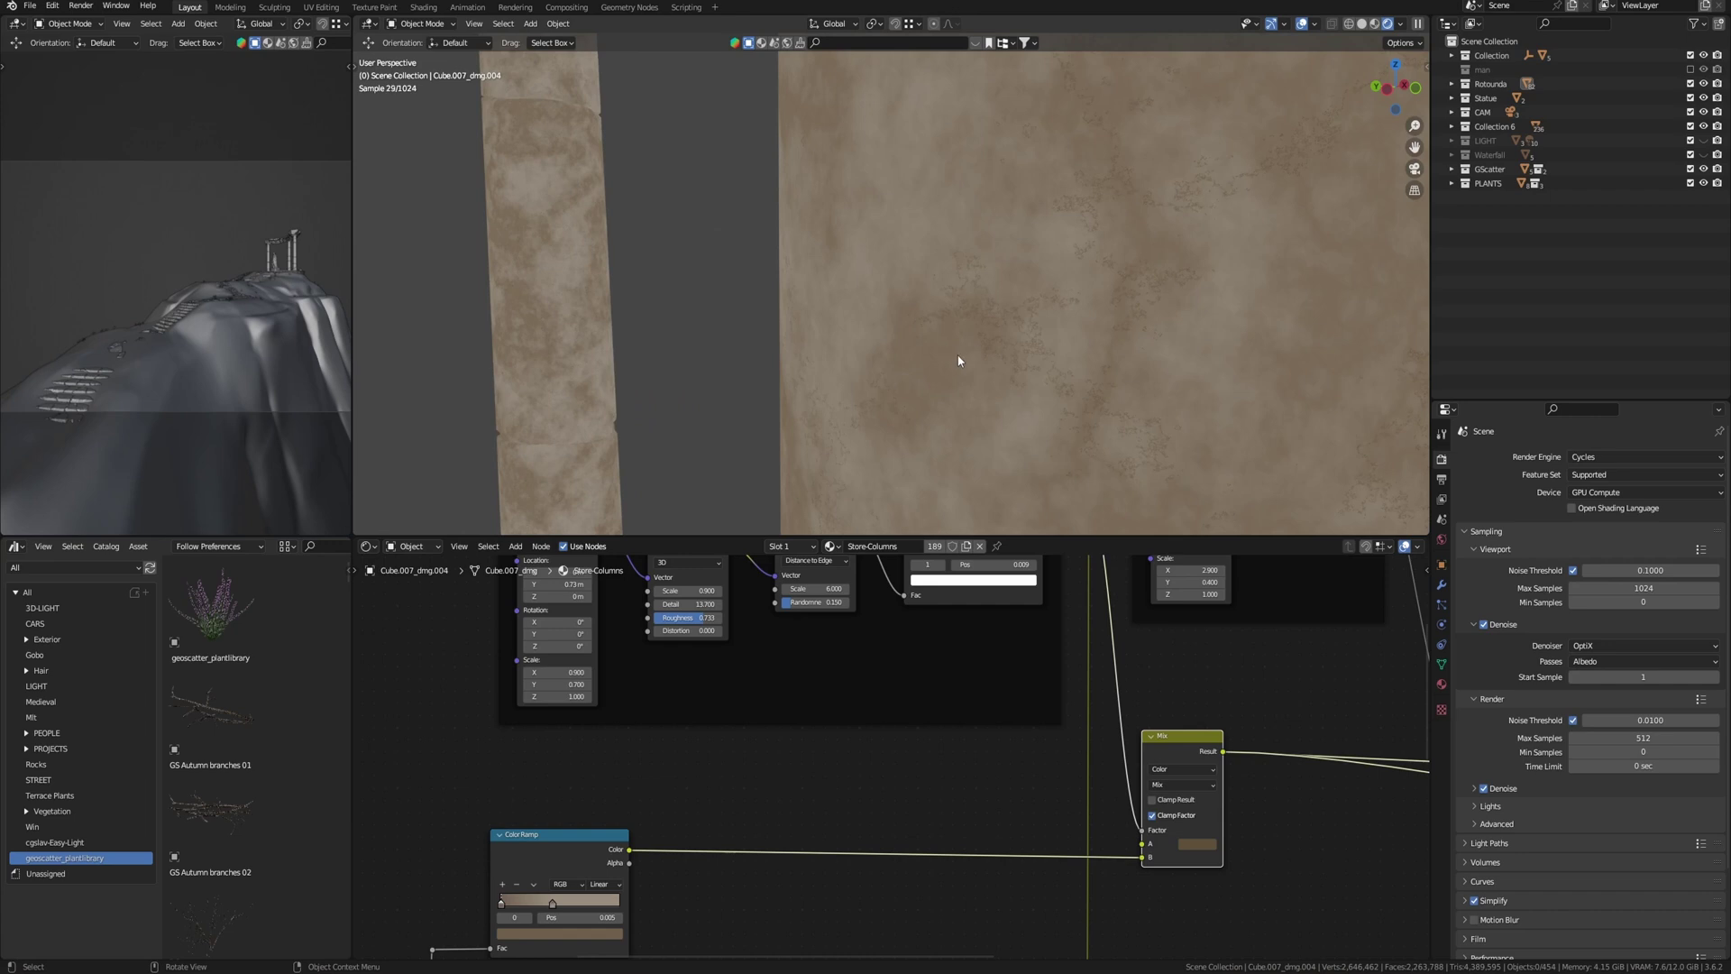
scroll(962, 359, "up", 2)
scroll(951, 313, "up", 3)
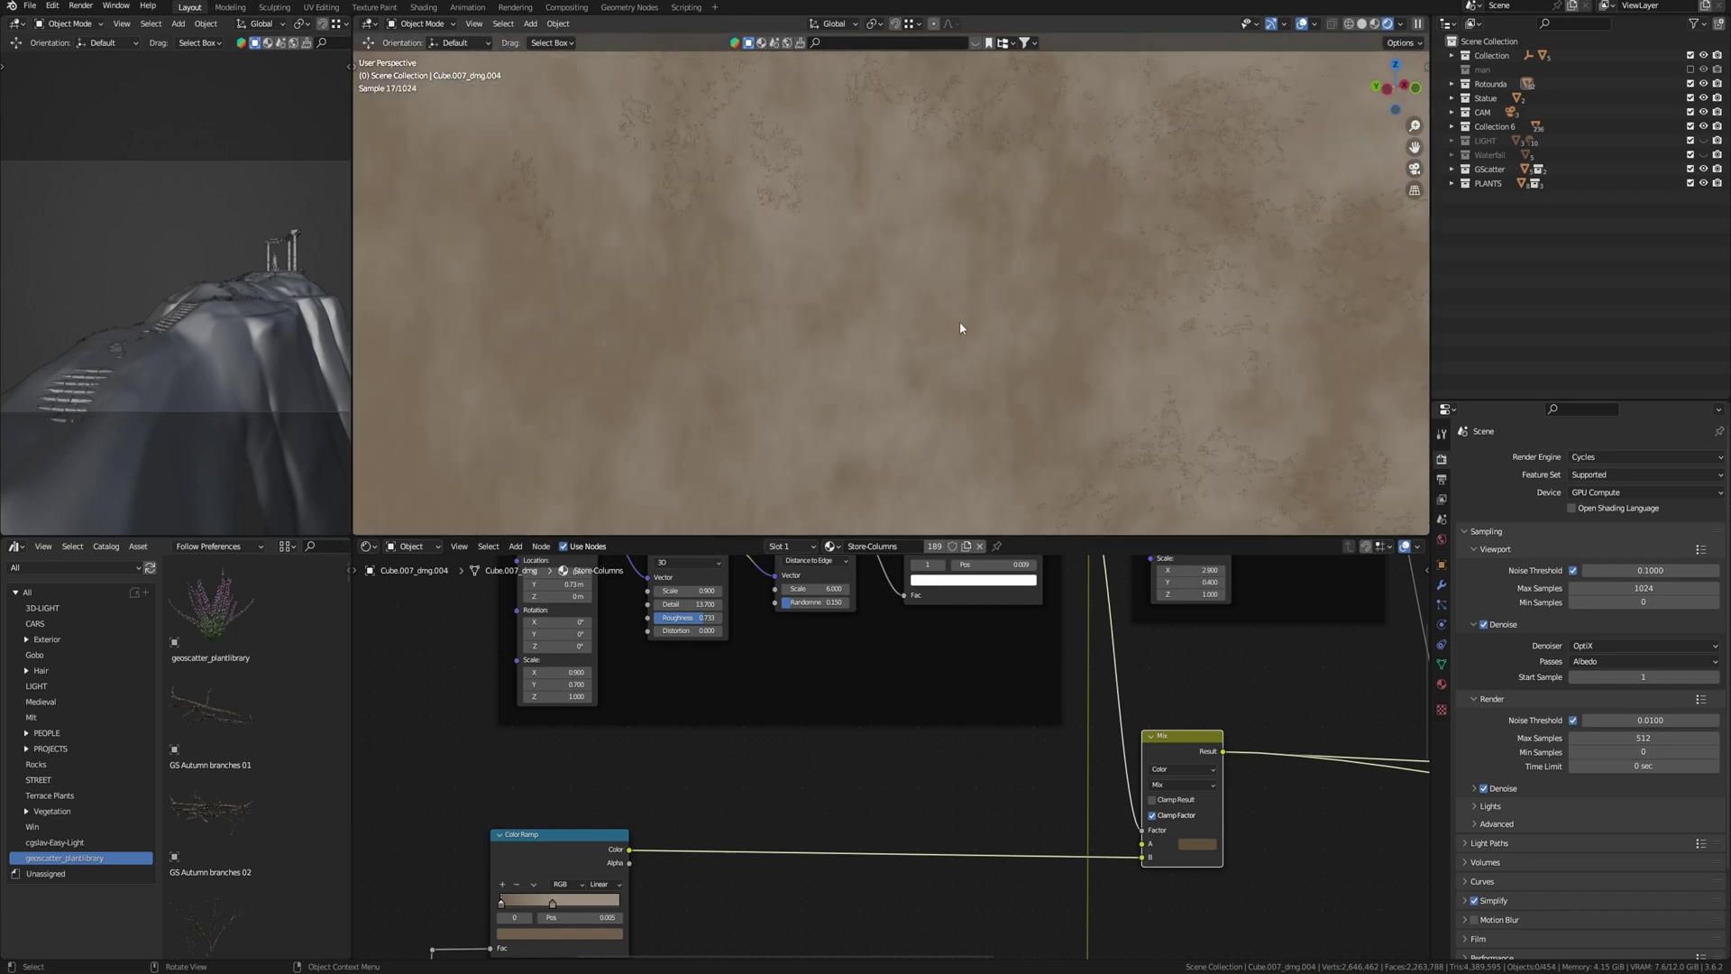
scroll(960, 322, "down", 2)
scroll(961, 329, "down", 1)
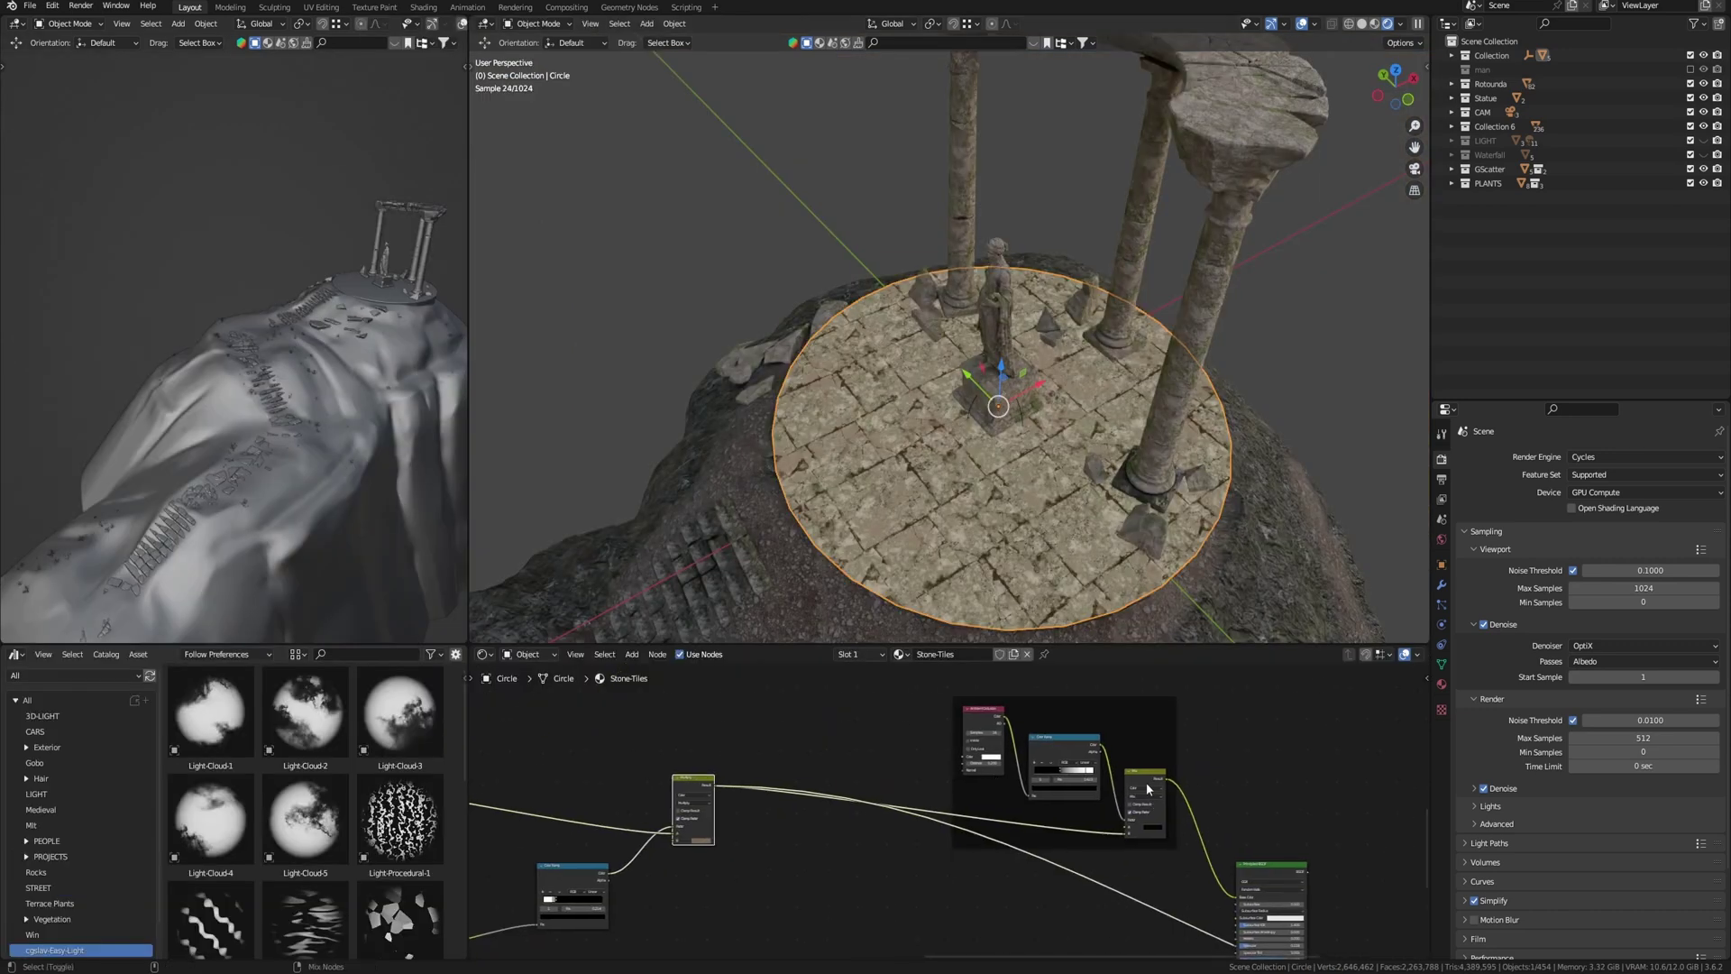
- Preview the final Mix node of the Stone-Tiles material and examine the shaded circular temple floor
left_click(1147, 784)
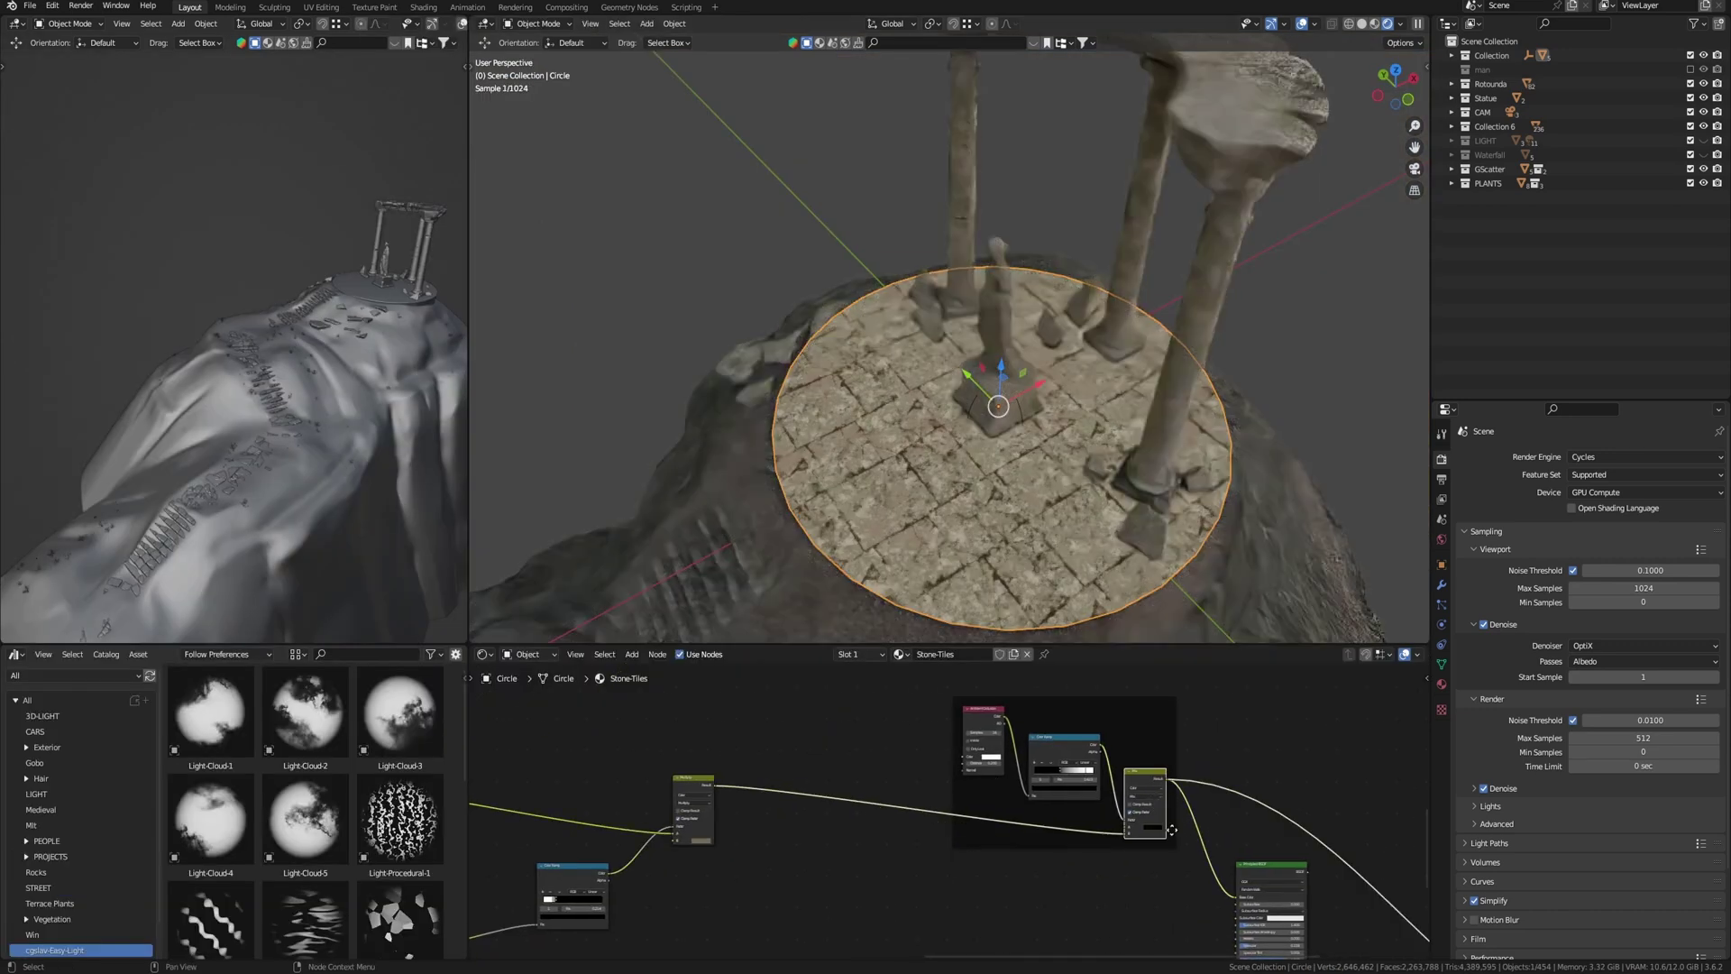
middle_click_drag(1172, 830, 1012, 768)
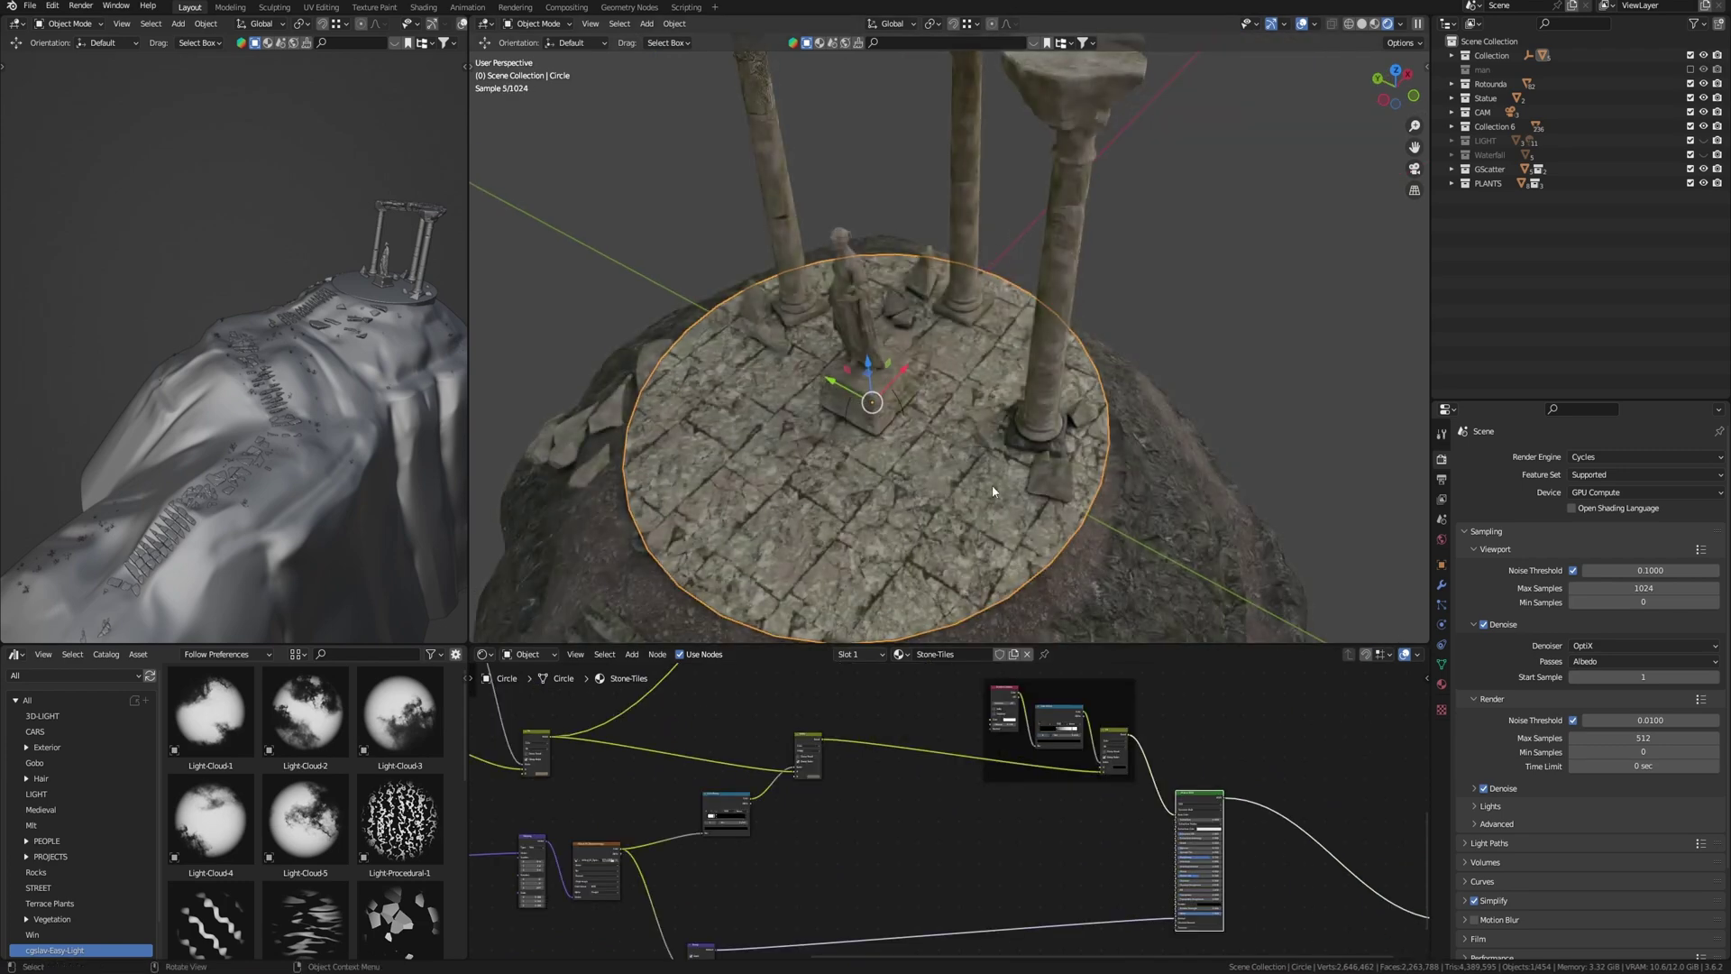
middle_click_drag(1050, 523, 1030, 448)
key("KP_Decimal")
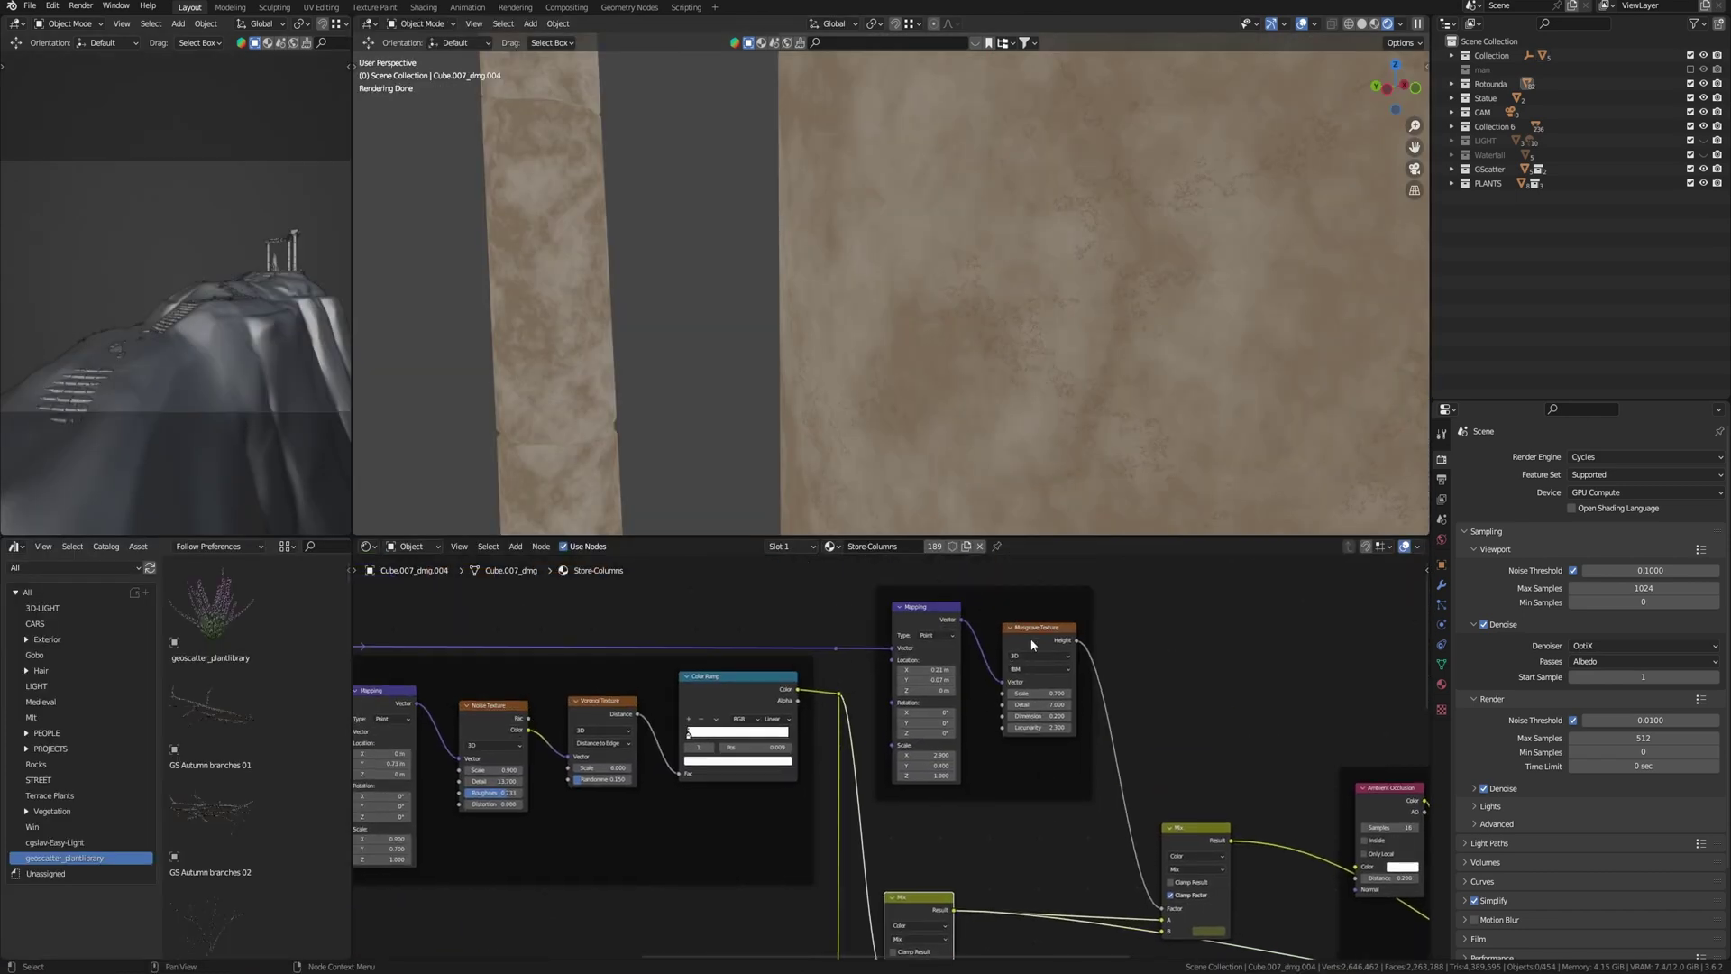
- Preview the Musgrave Texture mask on the columns, followed by the Mix node that uses it to add the green tint
left_click(1033, 644, "ctrl+shift")
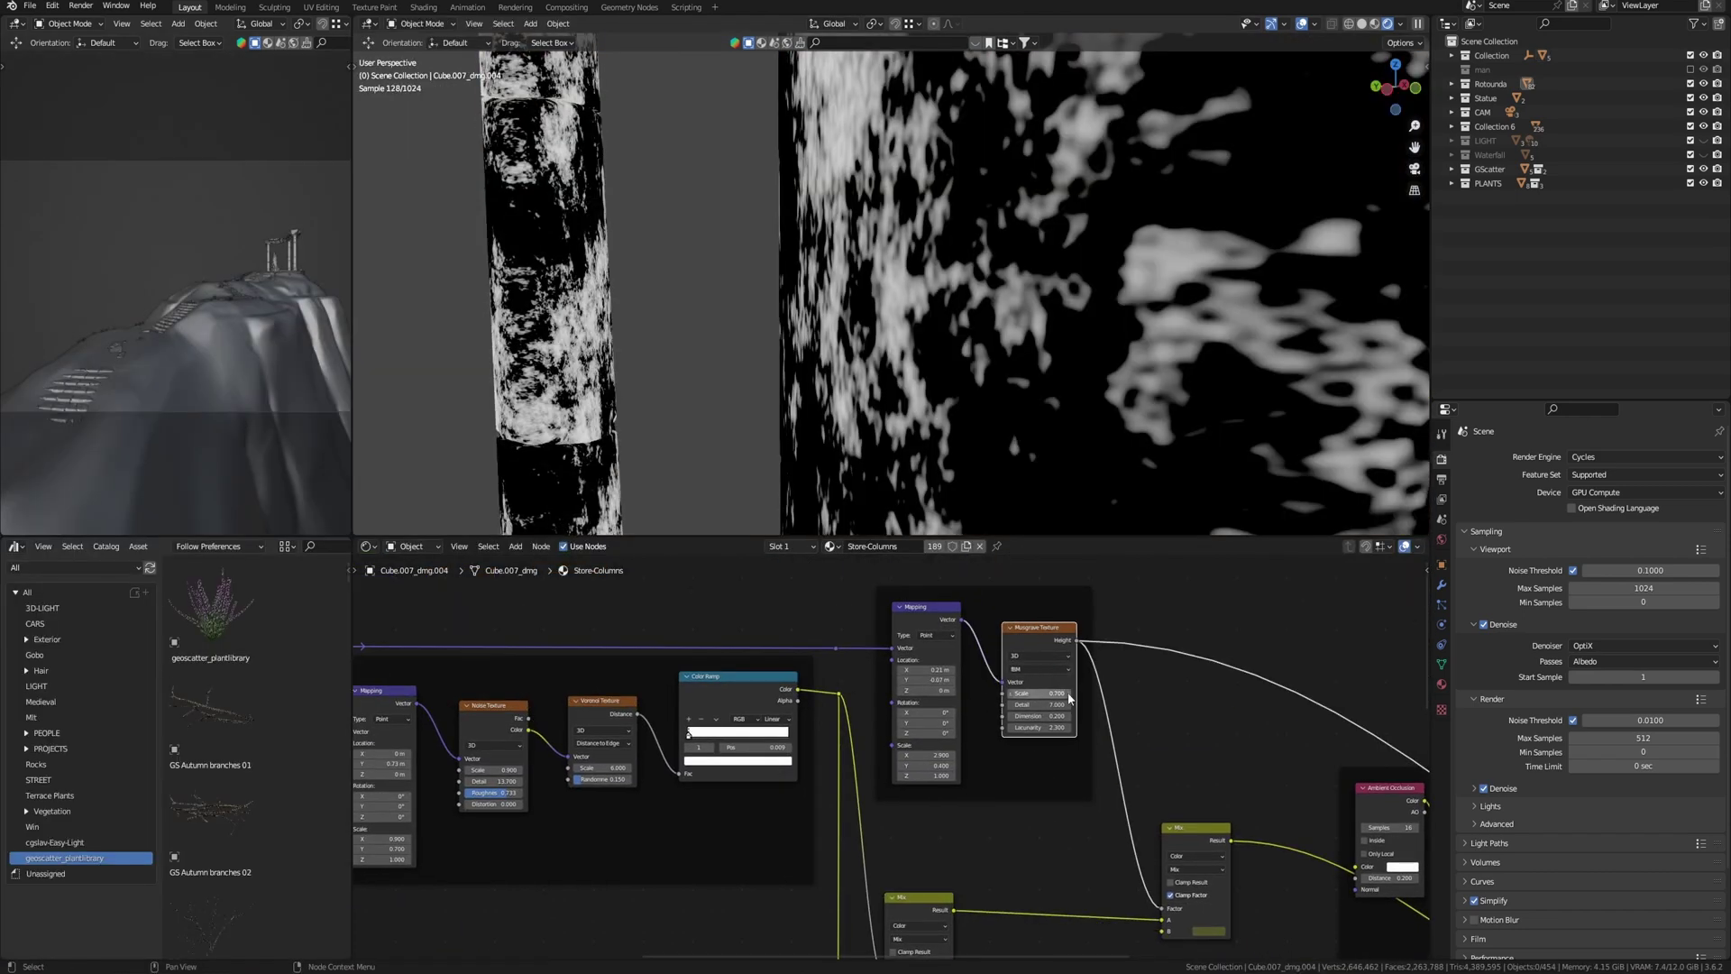
scroll(1084, 377, "down", 10)
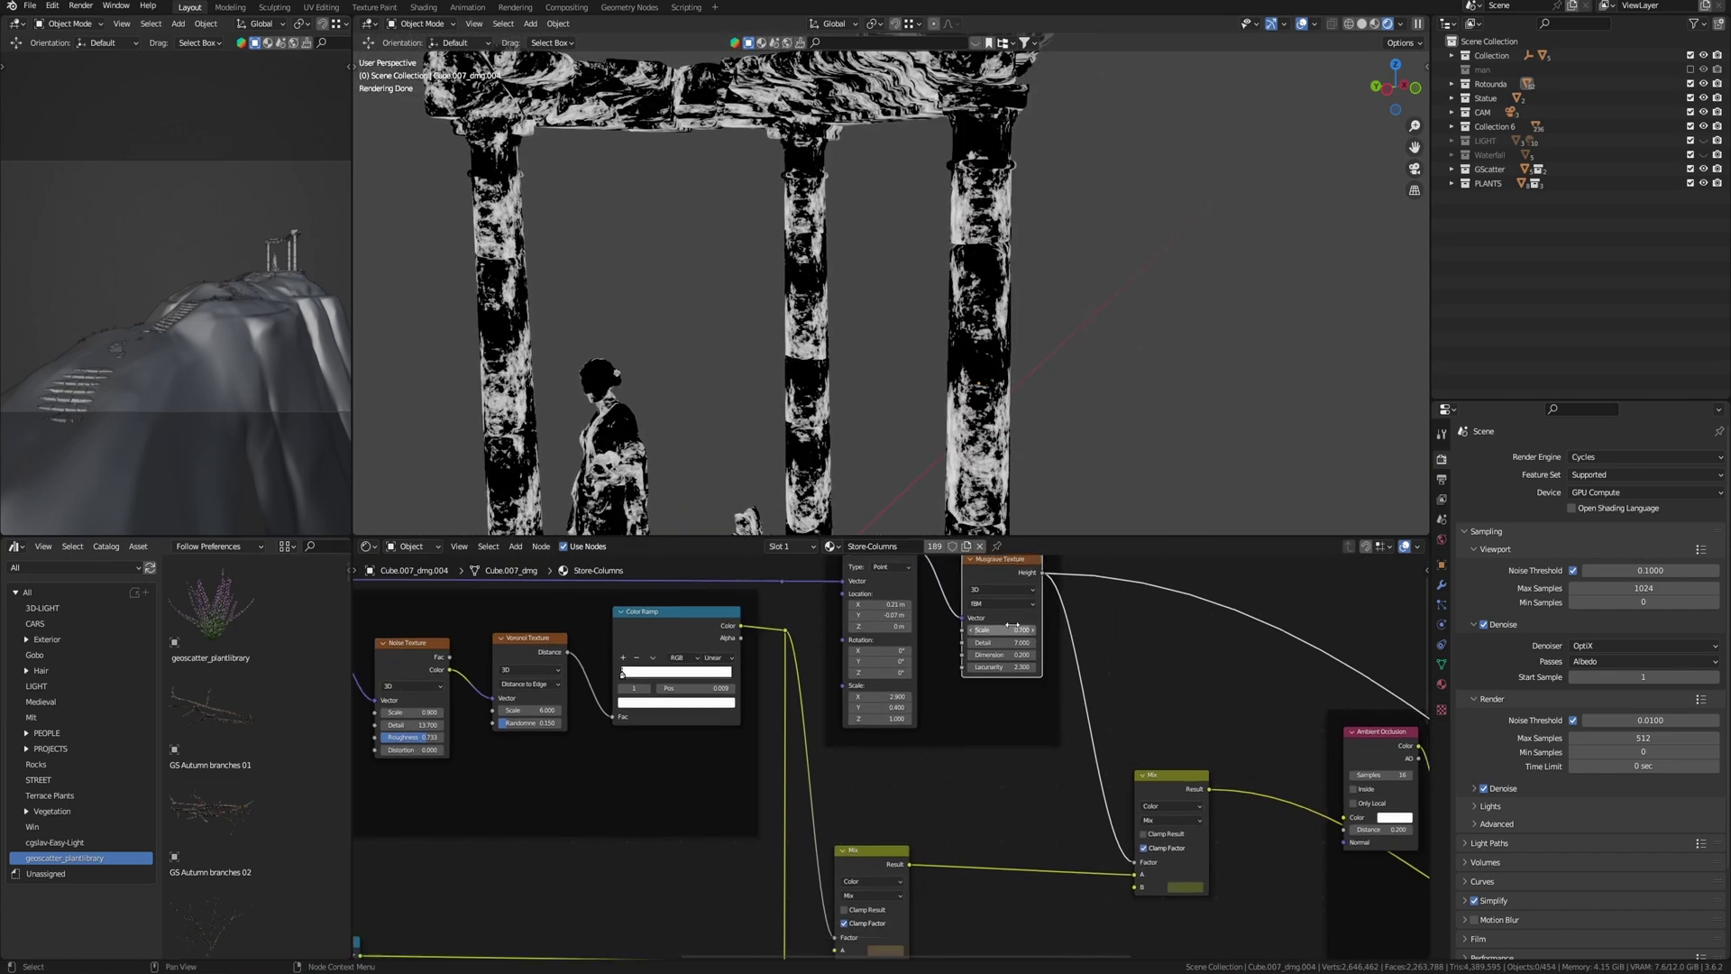
left_click(1162, 790, "ctrl+shift")
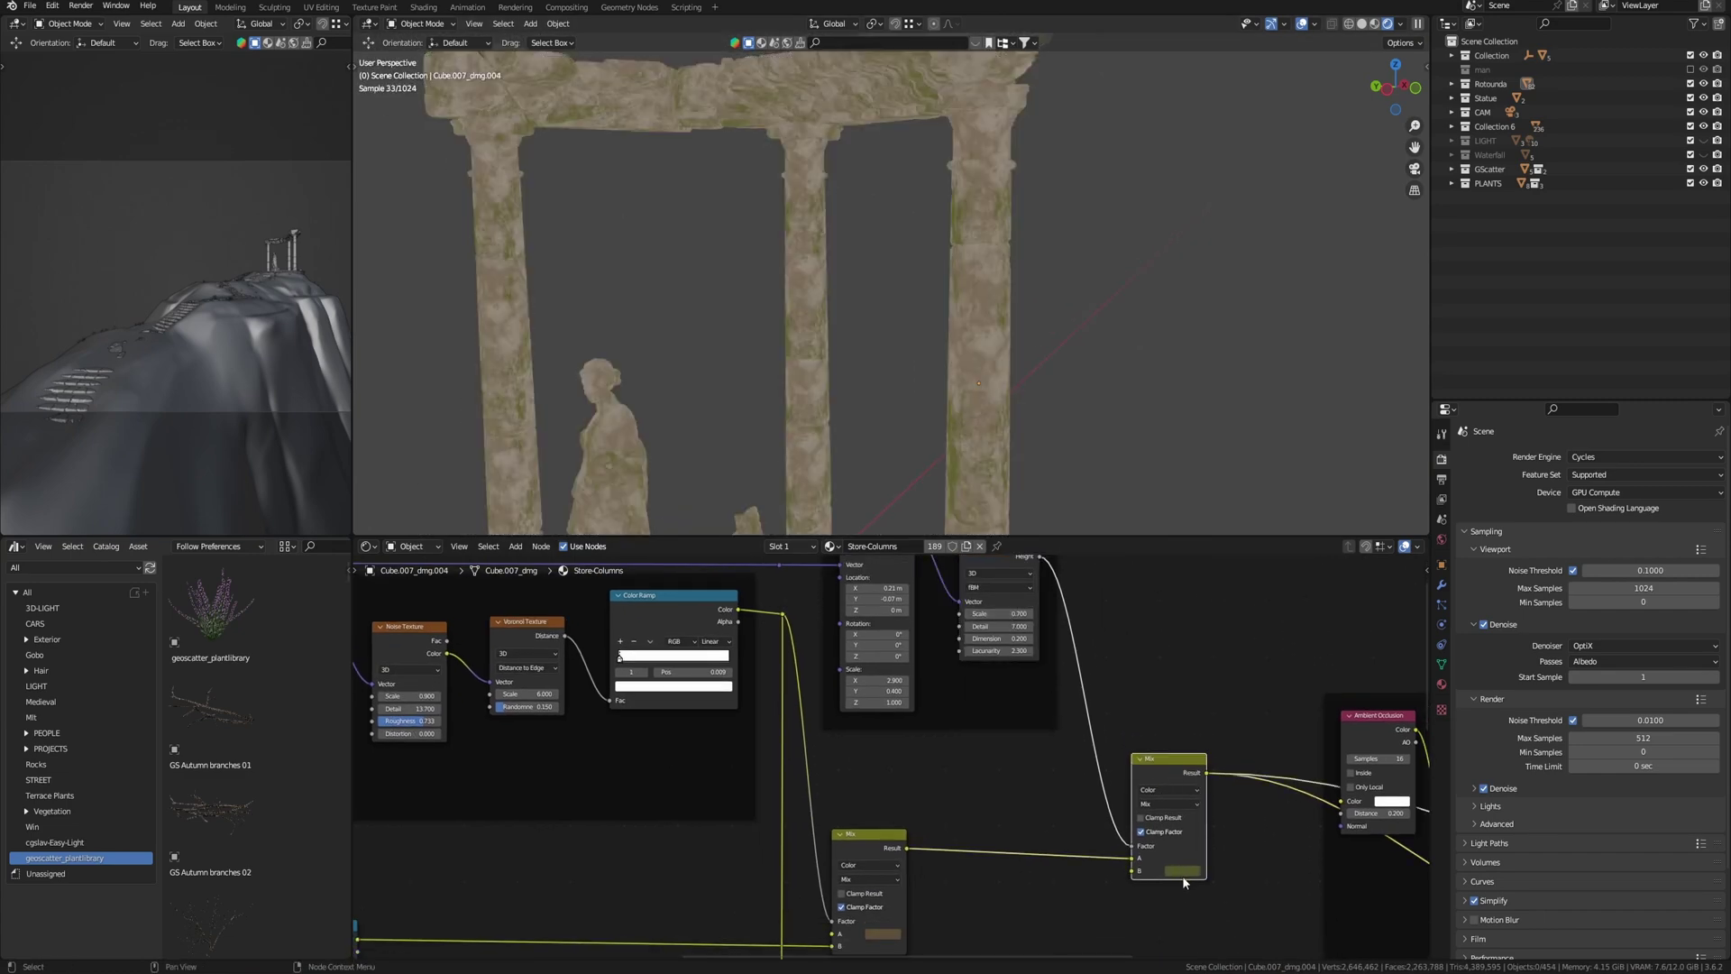
mouse_move(944, 356)
middle_mouse_down()
mouse_move(994, 362)
mouse_move(944, 350)
mouse_move(969, 370)
middle_mouse_up()
middle_click_drag(969, 369, 994, 398, "shift")
- Preview the Mix node of the Ambient Occlusion group and examine the darkened crevices on the temple stones
middle_click_drag(1241, 735, 792, 637)
middle_click_drag(1082, 778, 913, 737)
scroll(914, 737, "down", 2)
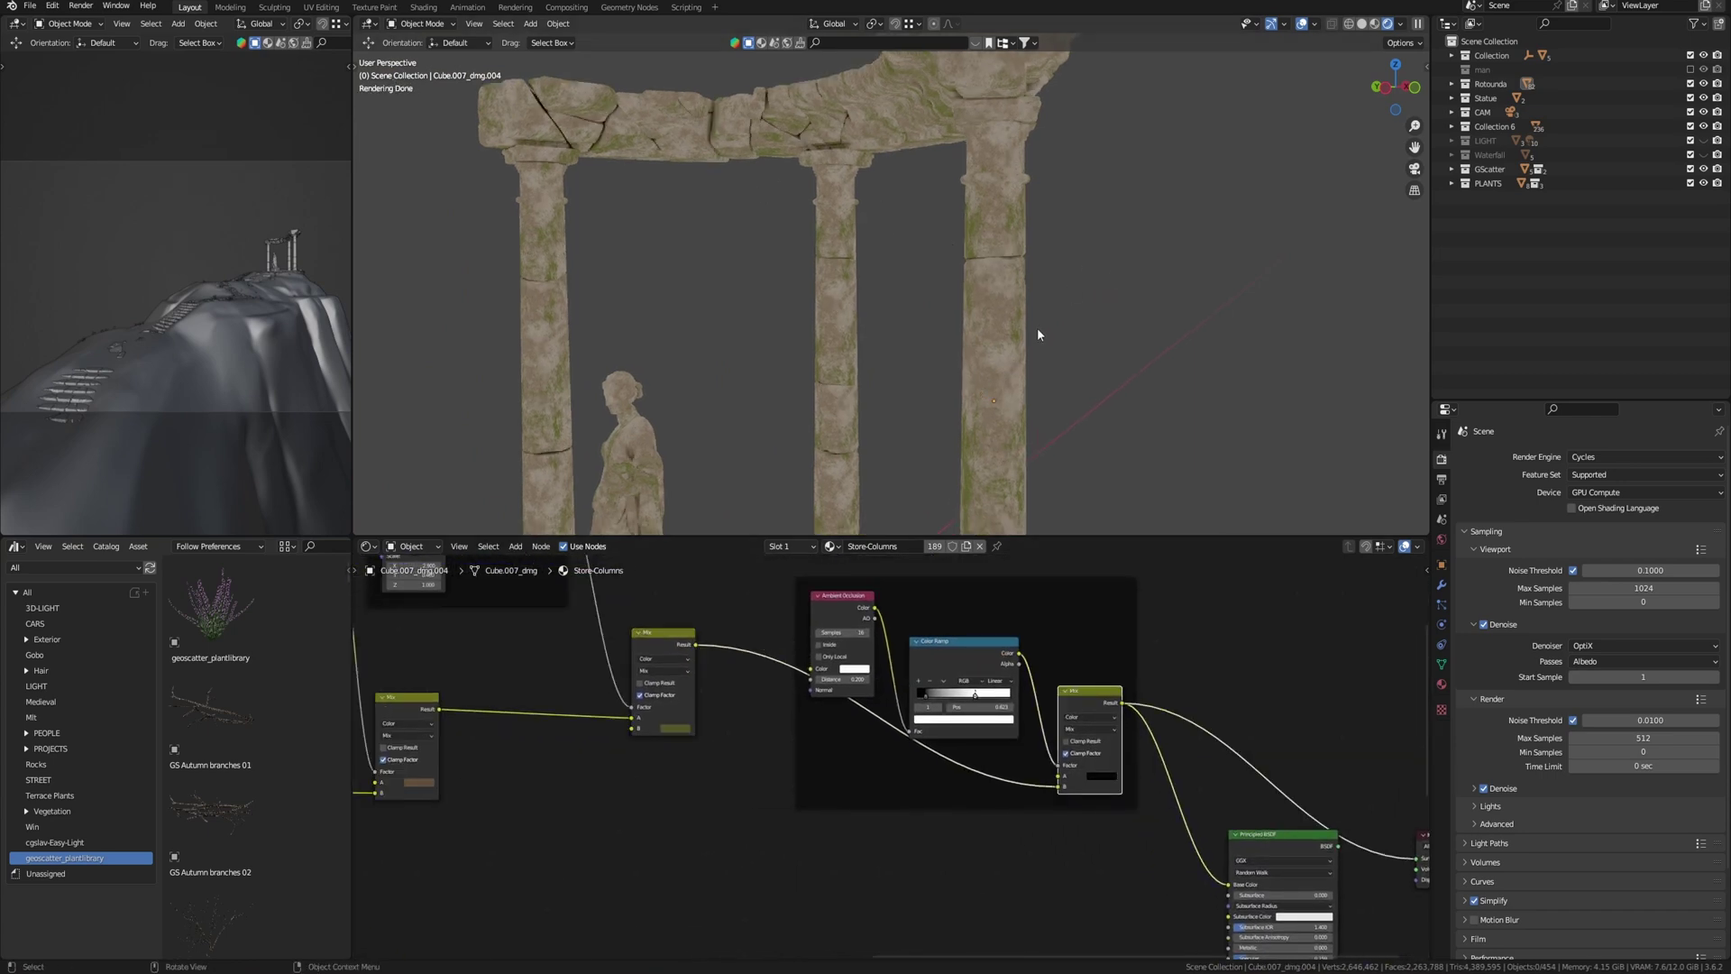
middle_click_drag(1005, 309, 877, 284)
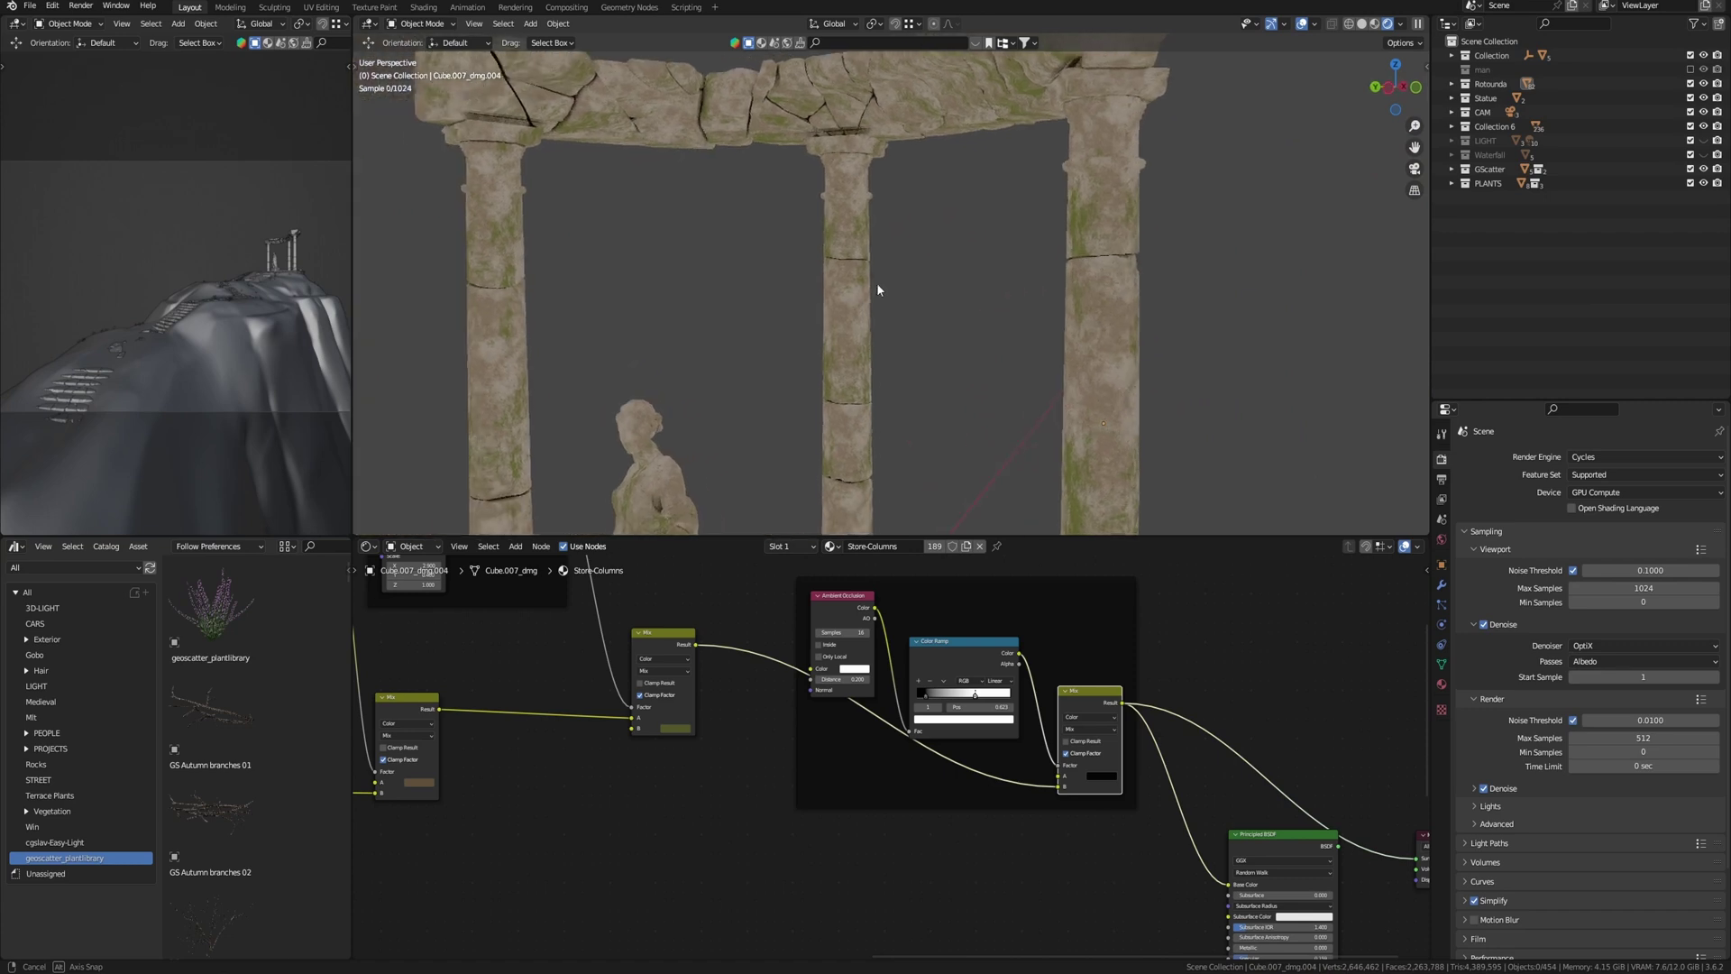
- Send the Principled BSDF back to the material output and bring the whole shaded temple into view
middle_click_drag(1234, 855, 1160, 690)
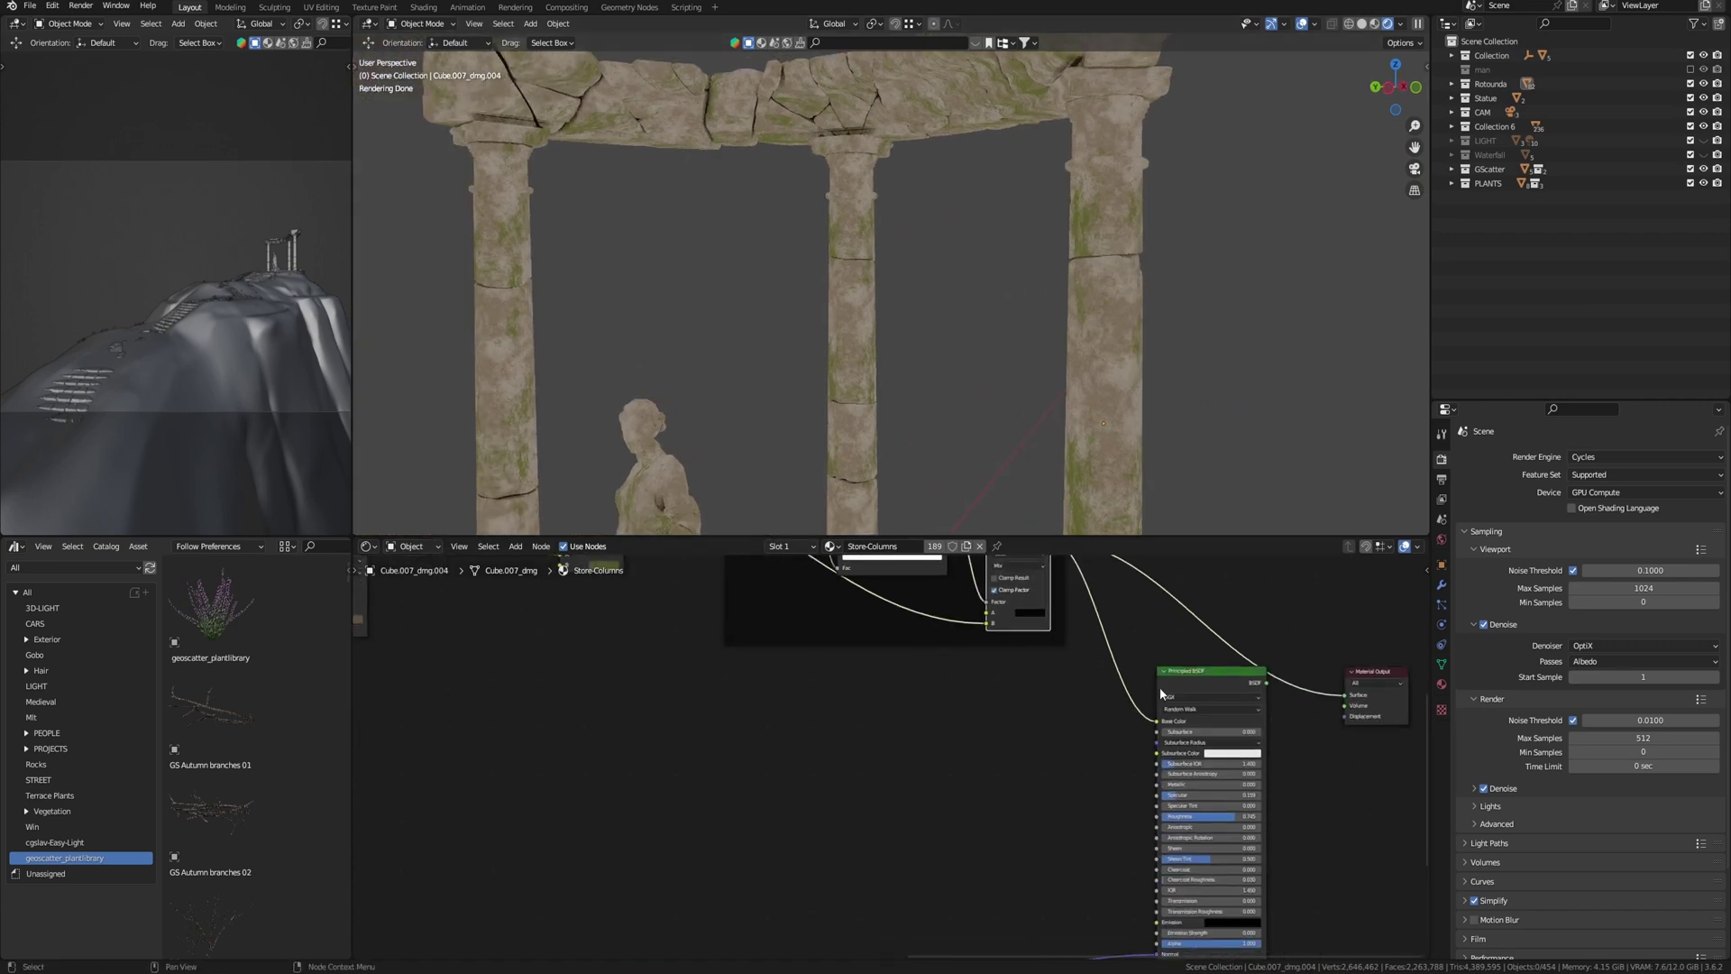
left_click(1221, 686, "ctrl+shift")
mouse_move(982, 347)
middle_mouse_down("shift")
mouse_move(1023, 365)
mouse_move(982, 341)
middle_mouse_up("shift")
middle_click_drag(828, 383, 1089, 382, "shift")
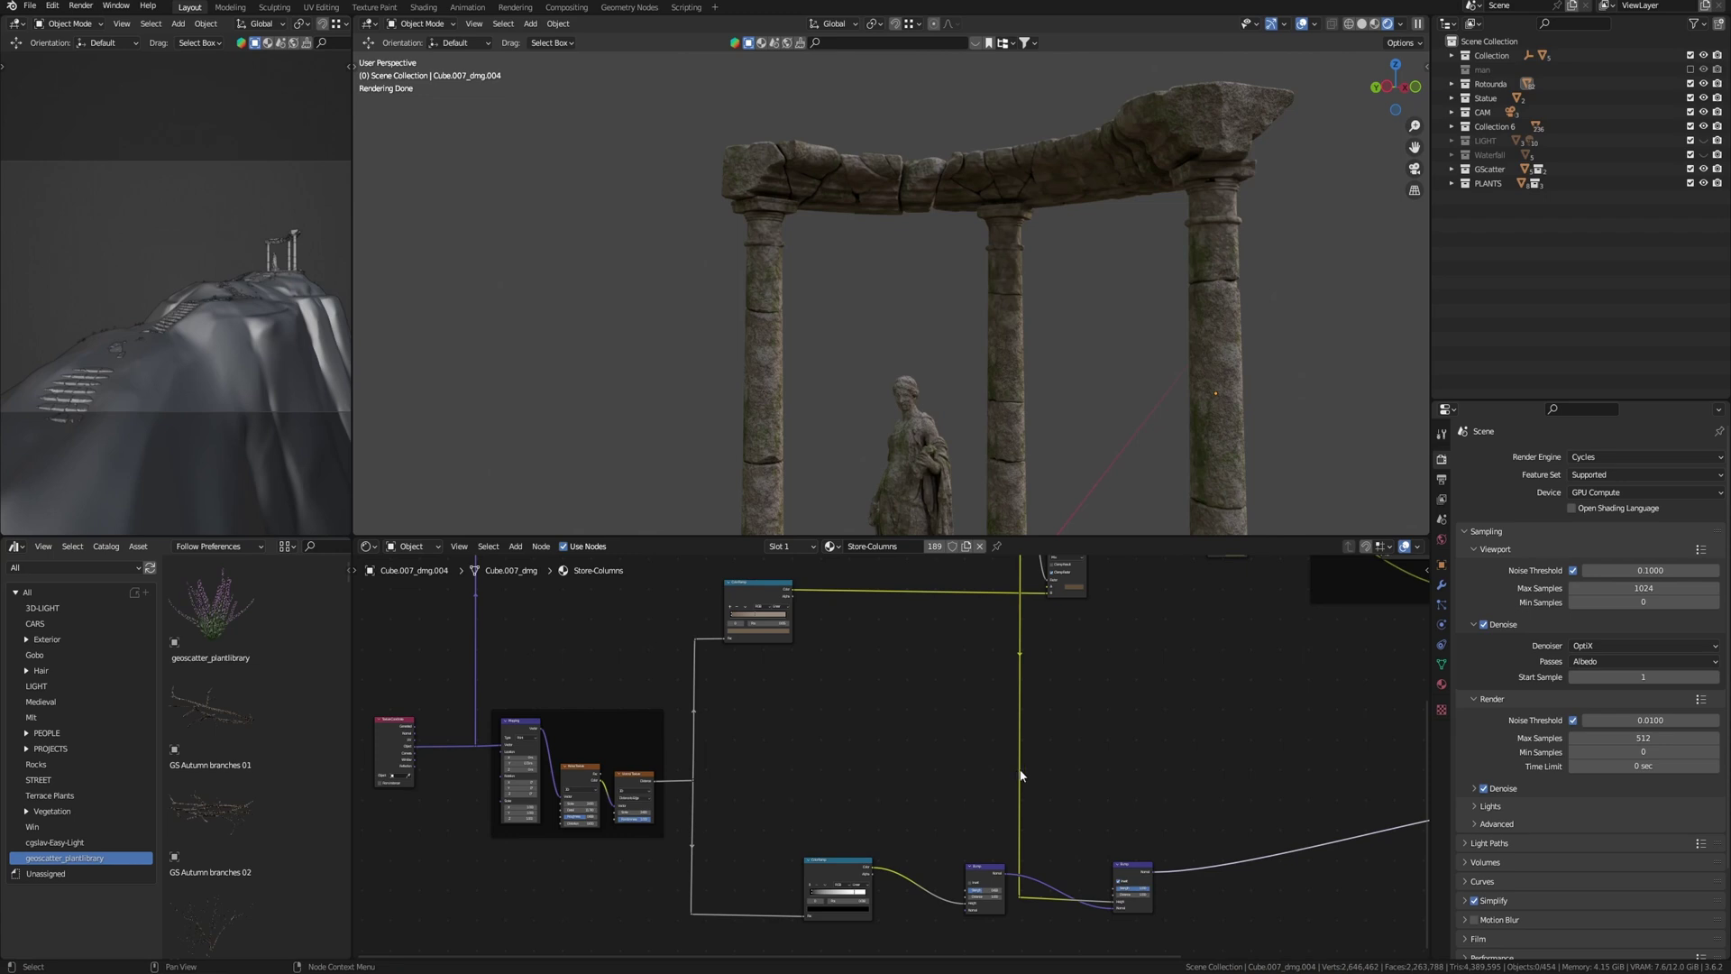
- Trace the Bump node's connection into the Normal input of the column material's Principled BSDF
middle_click_drag(1108, 765, 966, 759)
scroll(1381, 784, "up", 5)
middle_click_drag(1407, 812, 1031, 753)
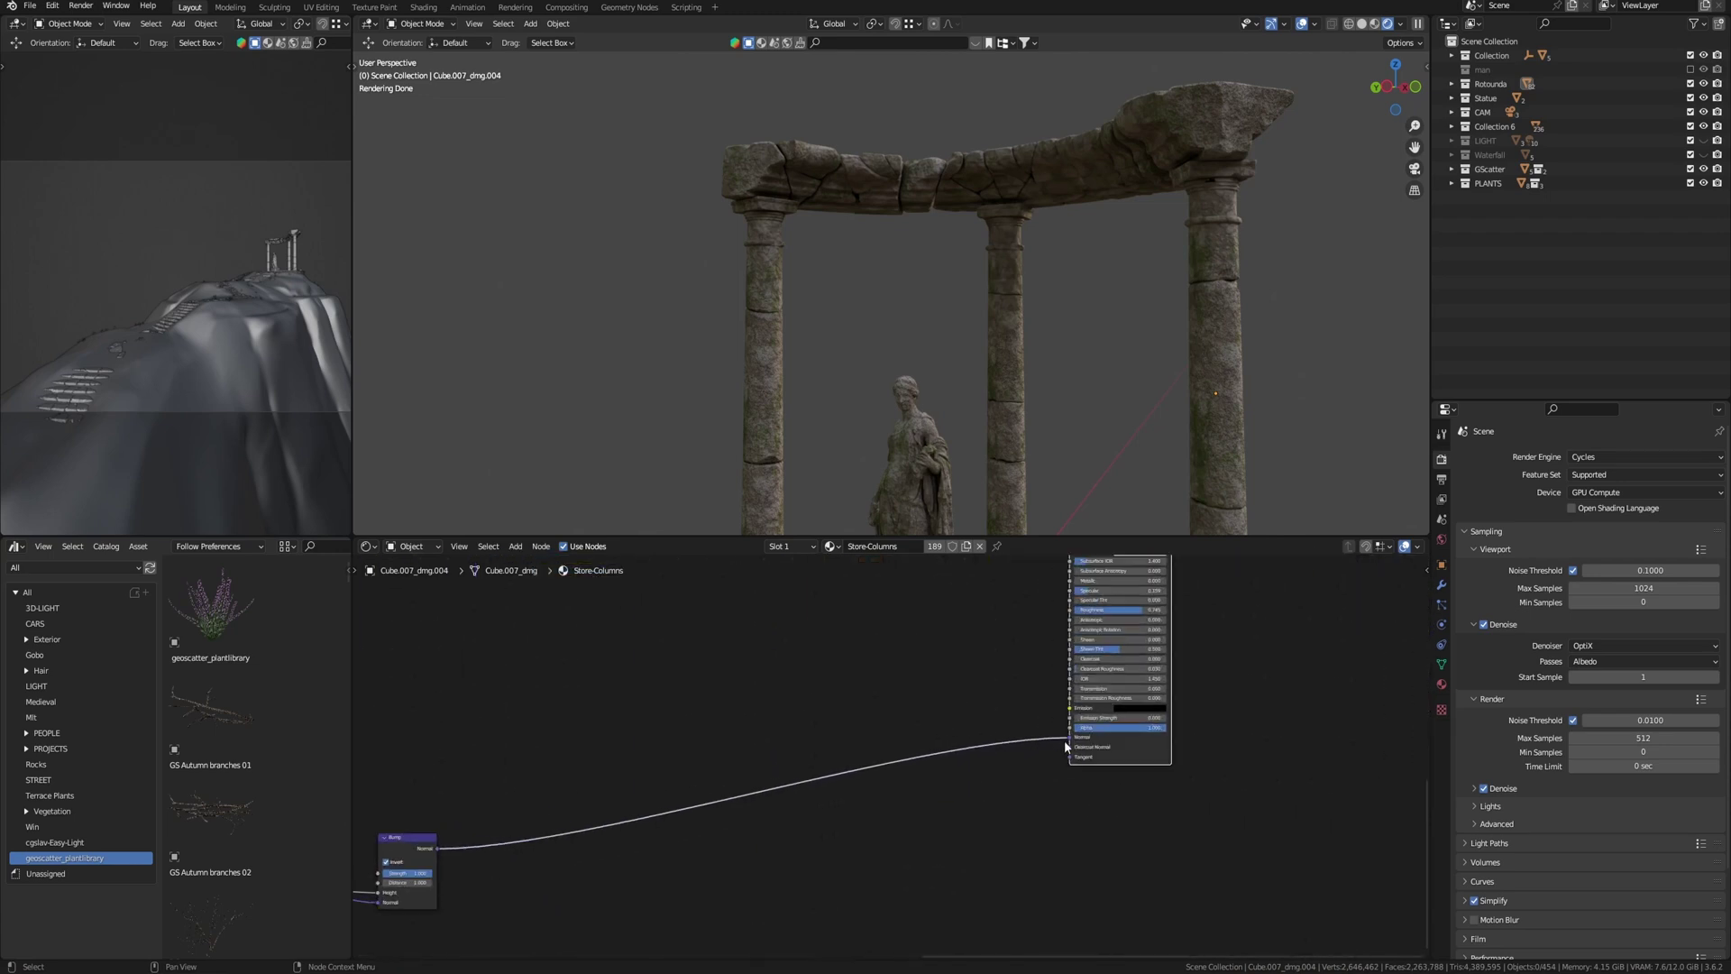
left_click_drag(1070, 744, 1229, 745)
left_click_drag(1062, 776, 1063, 778)
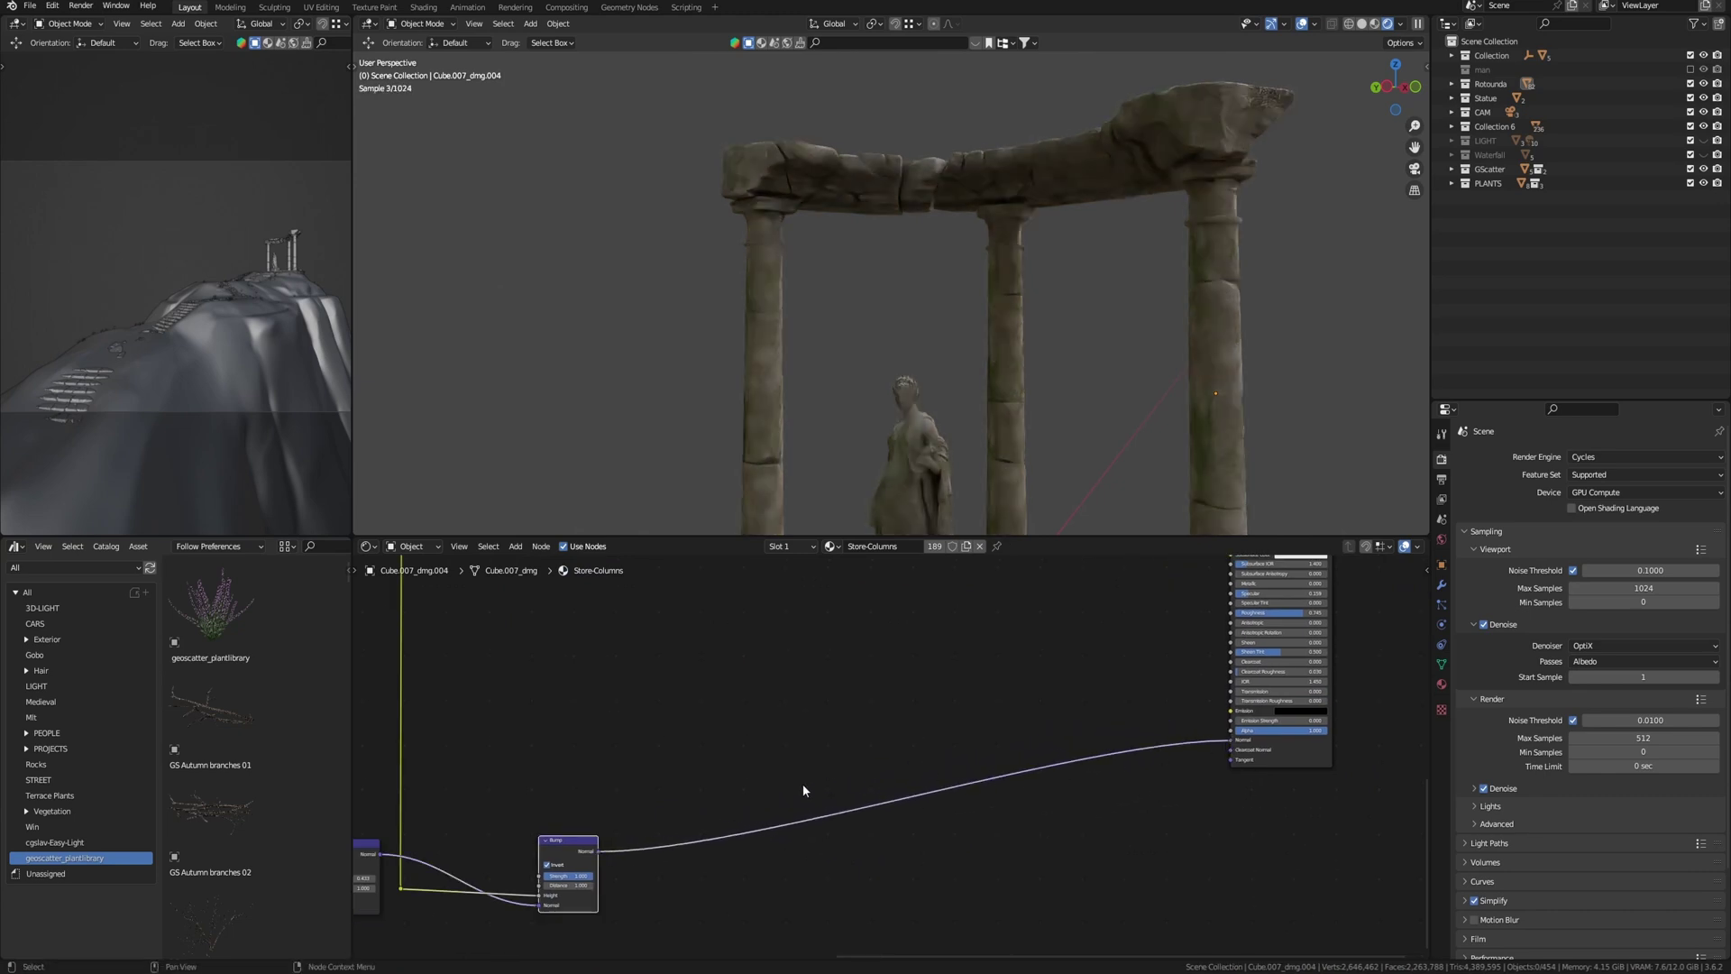
- Examine how the base texture group feeds the lower Color Ramp and the height of the first Bump node
scroll(1190, 754, "left", 12, "ctrl")
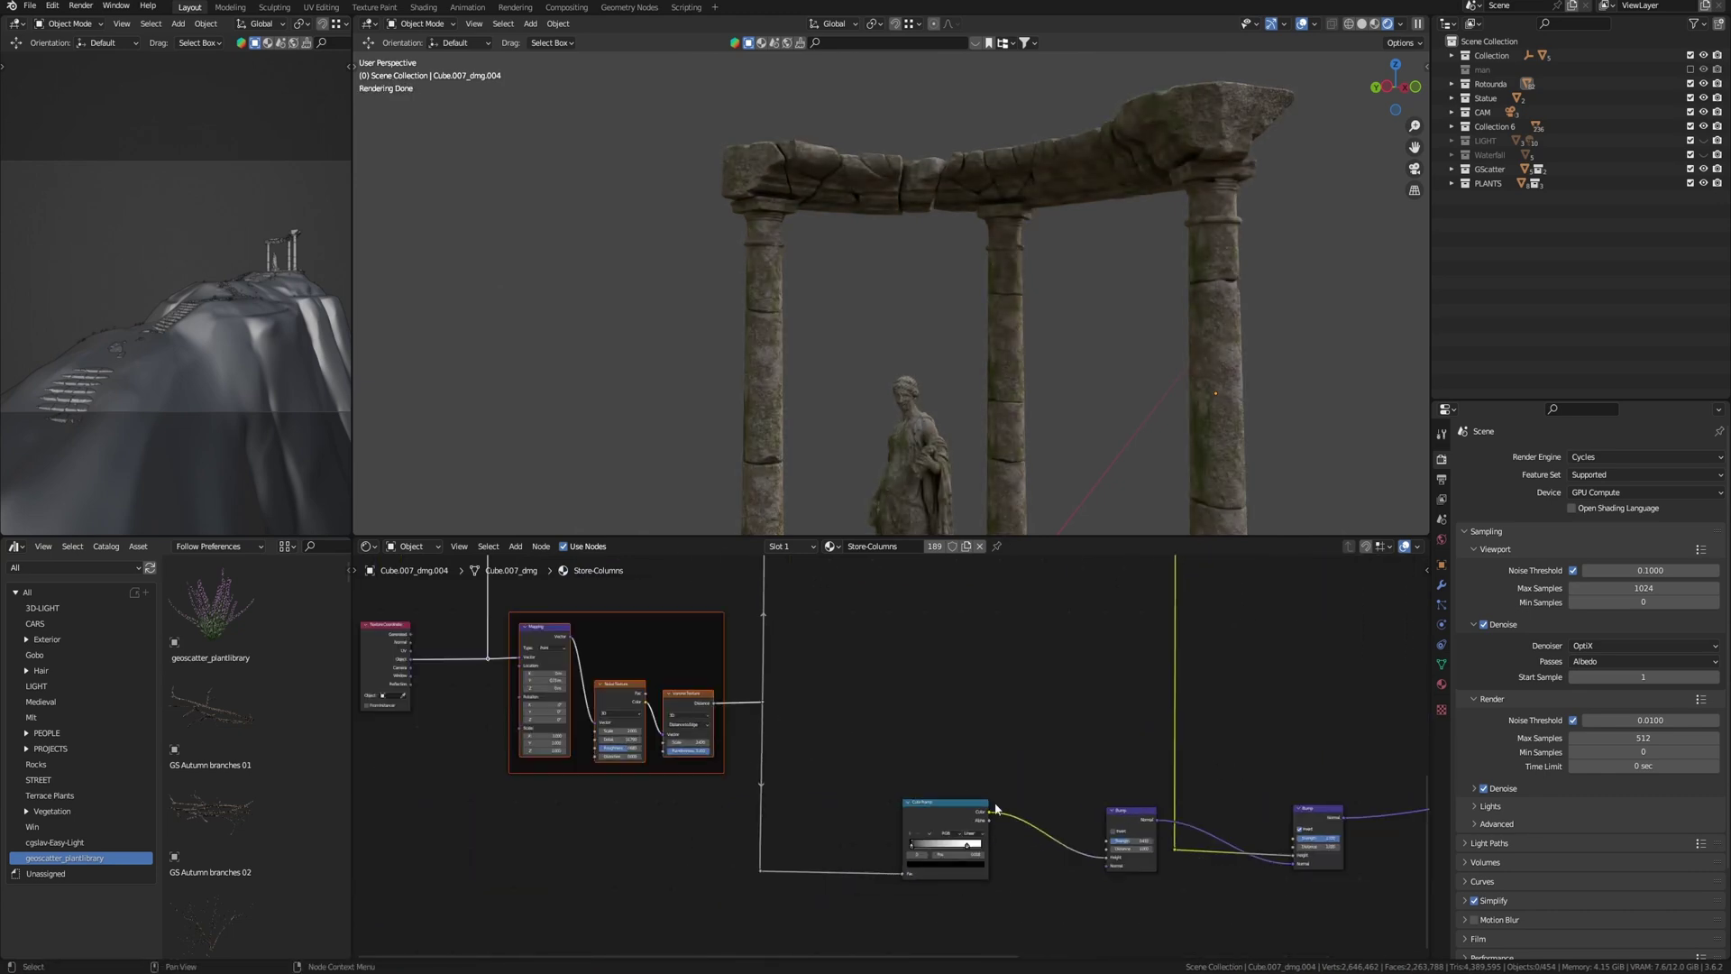
scroll(1028, 821, "up", 3)
middle_click_drag(981, 788, 903, 671)
scroll(930, 738, "up", 2)
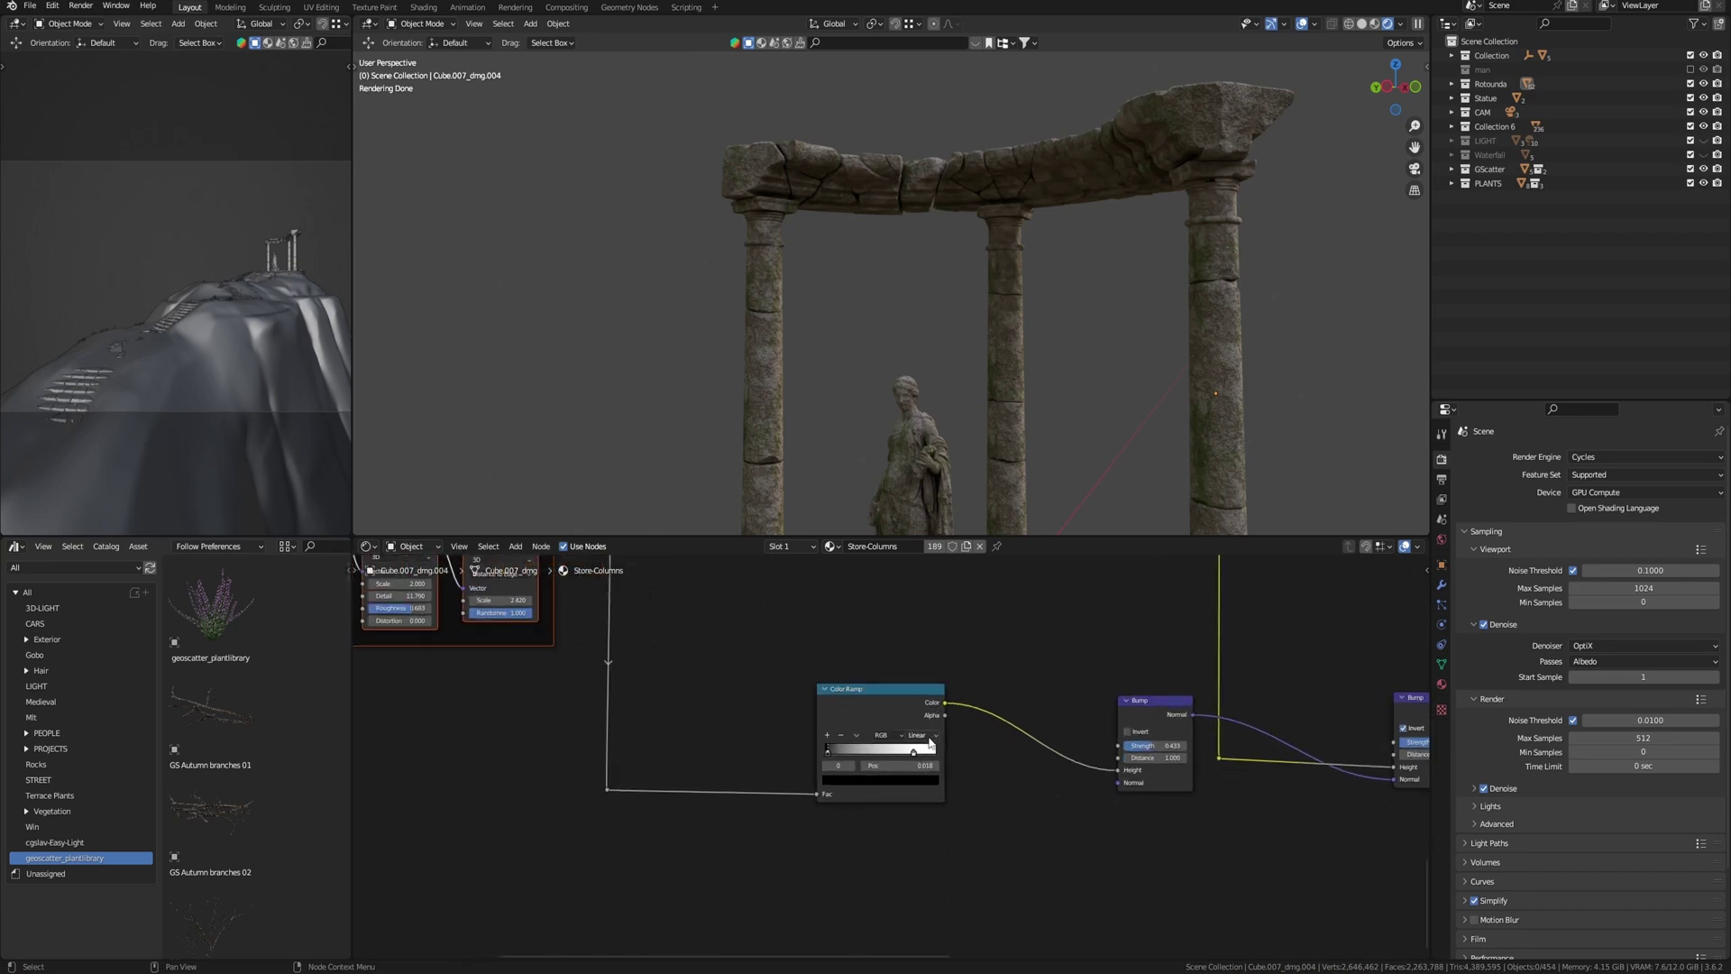
scroll(1193, 757, "up", 2)
middle_click_drag(1193, 758, 1051, 770)
left_click(1072, 727)
mouse_move(1015, 788)
left_mouse_down()
mouse_move(957, 729)
mouse_move(1018, 788)
left_mouse_up()
scroll(951, 738, "down", 1)
scroll(951, 738, "right", 3, "ctrl")
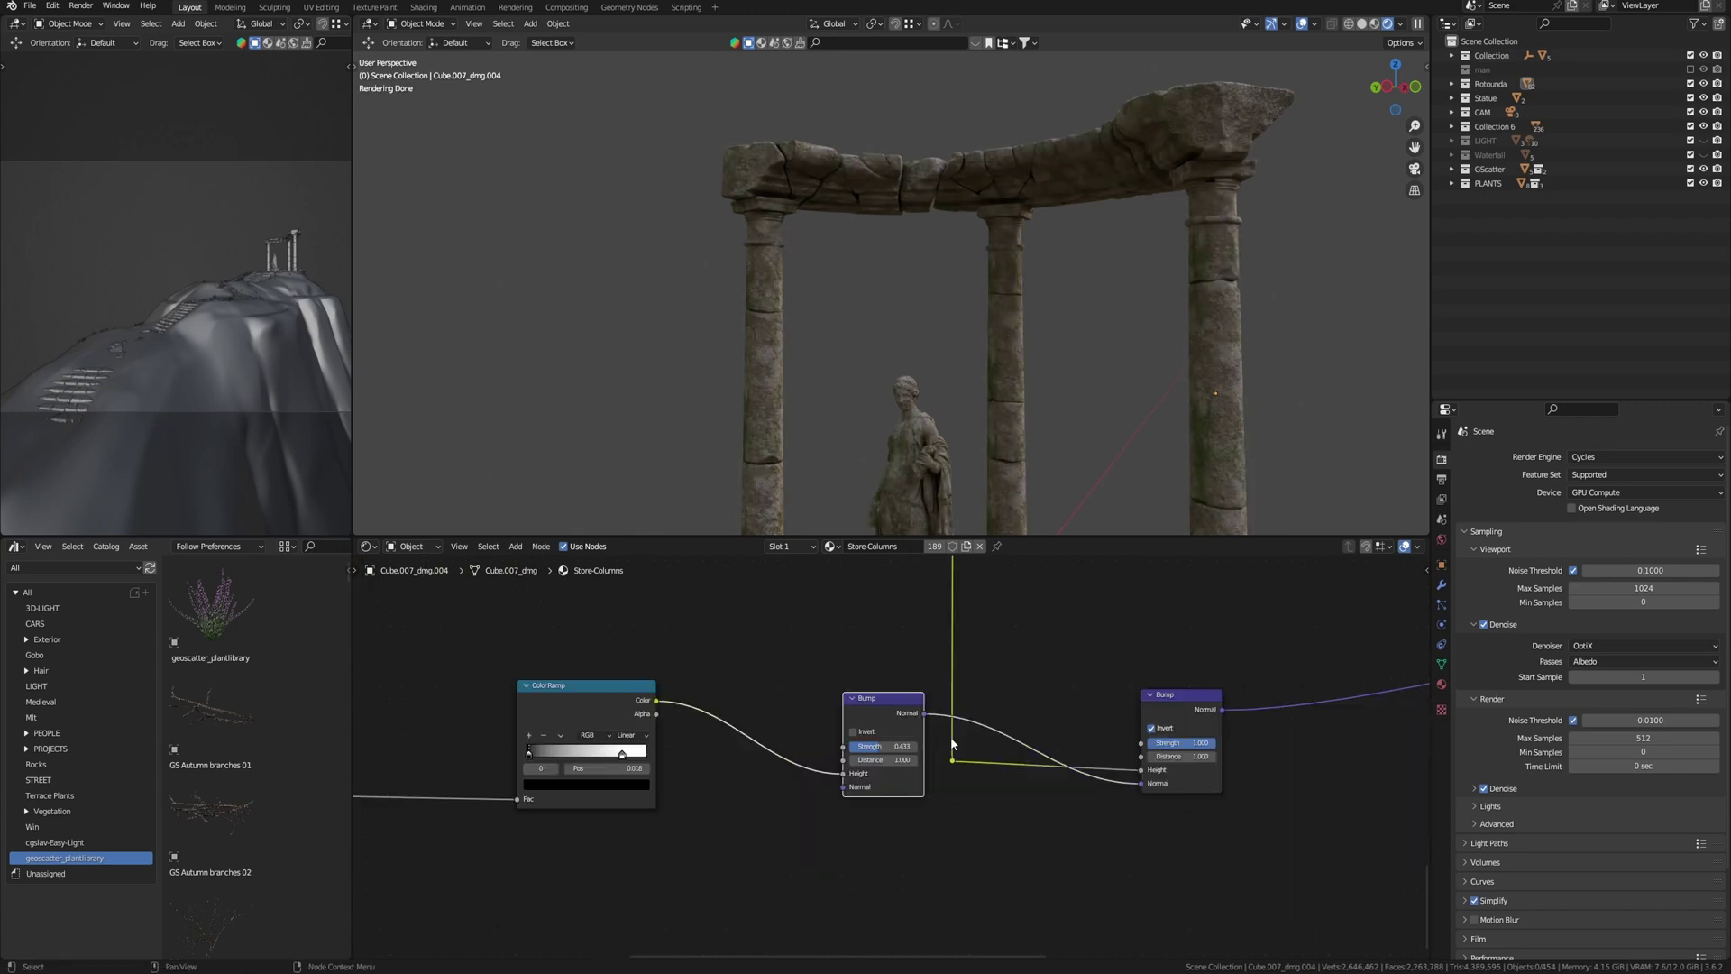
- Select the second, inverted Bump node and trace its height input back to the crack-mask Color Ramp
scroll(1142, 731, "up", 1)
left_click(1157, 724)
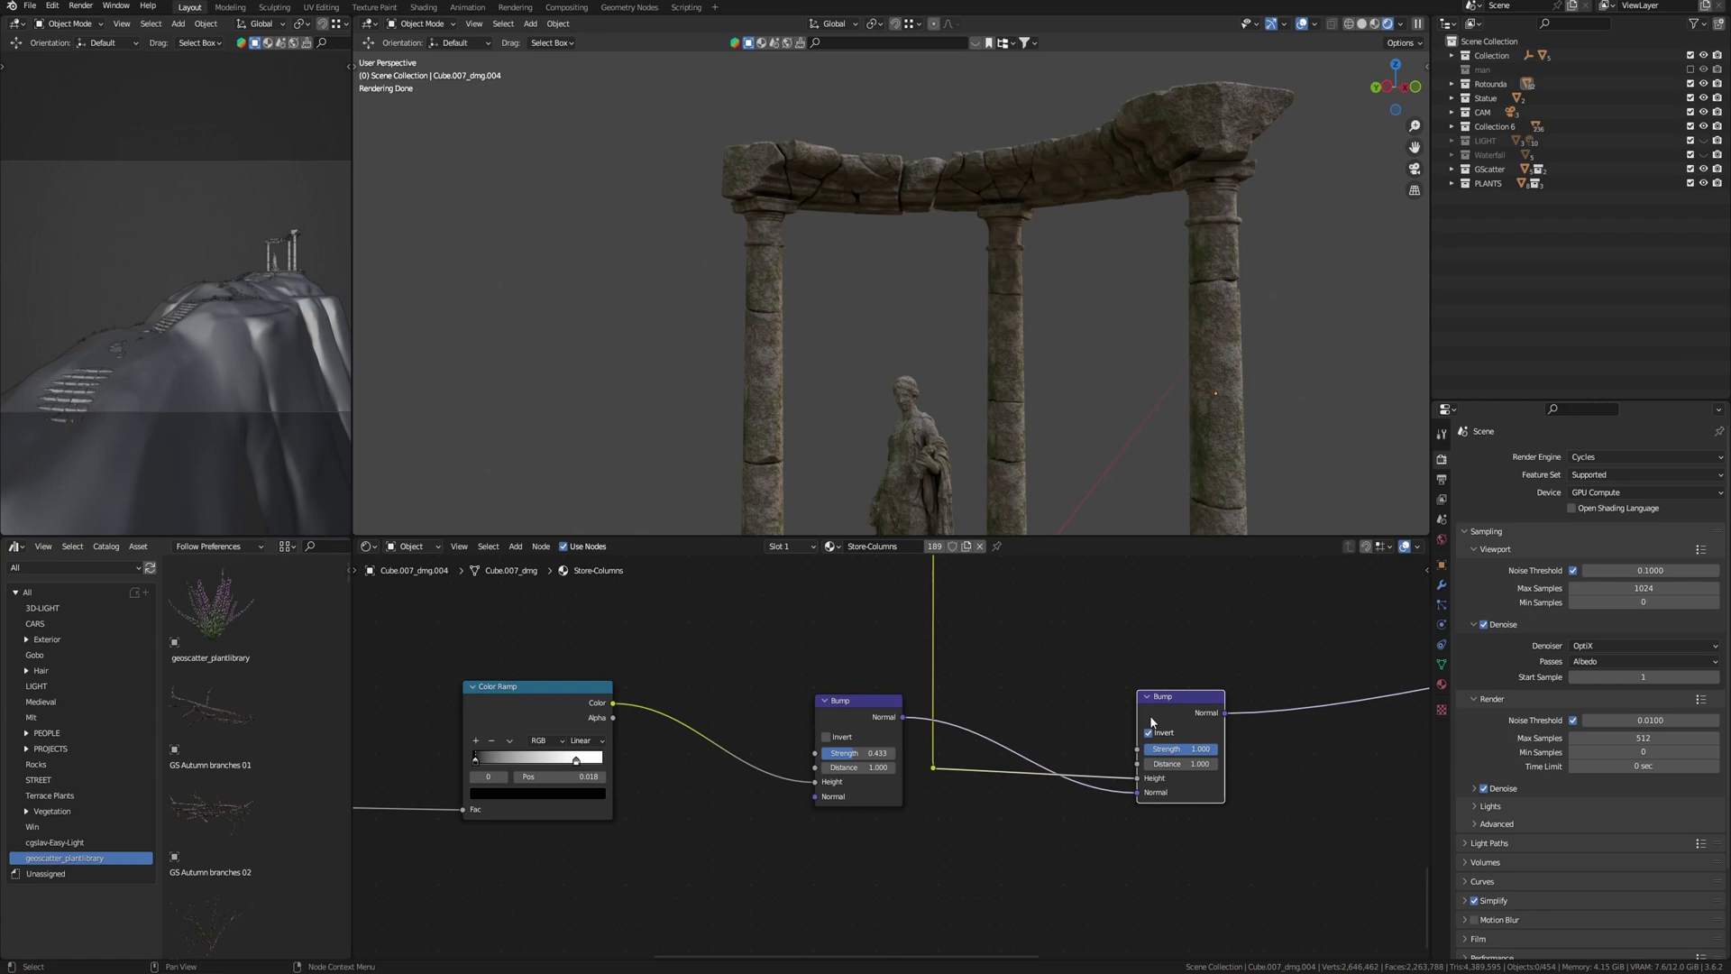
scroll(1067, 756, "down", 2)
left_click_drag(1086, 774, 1087, 776)
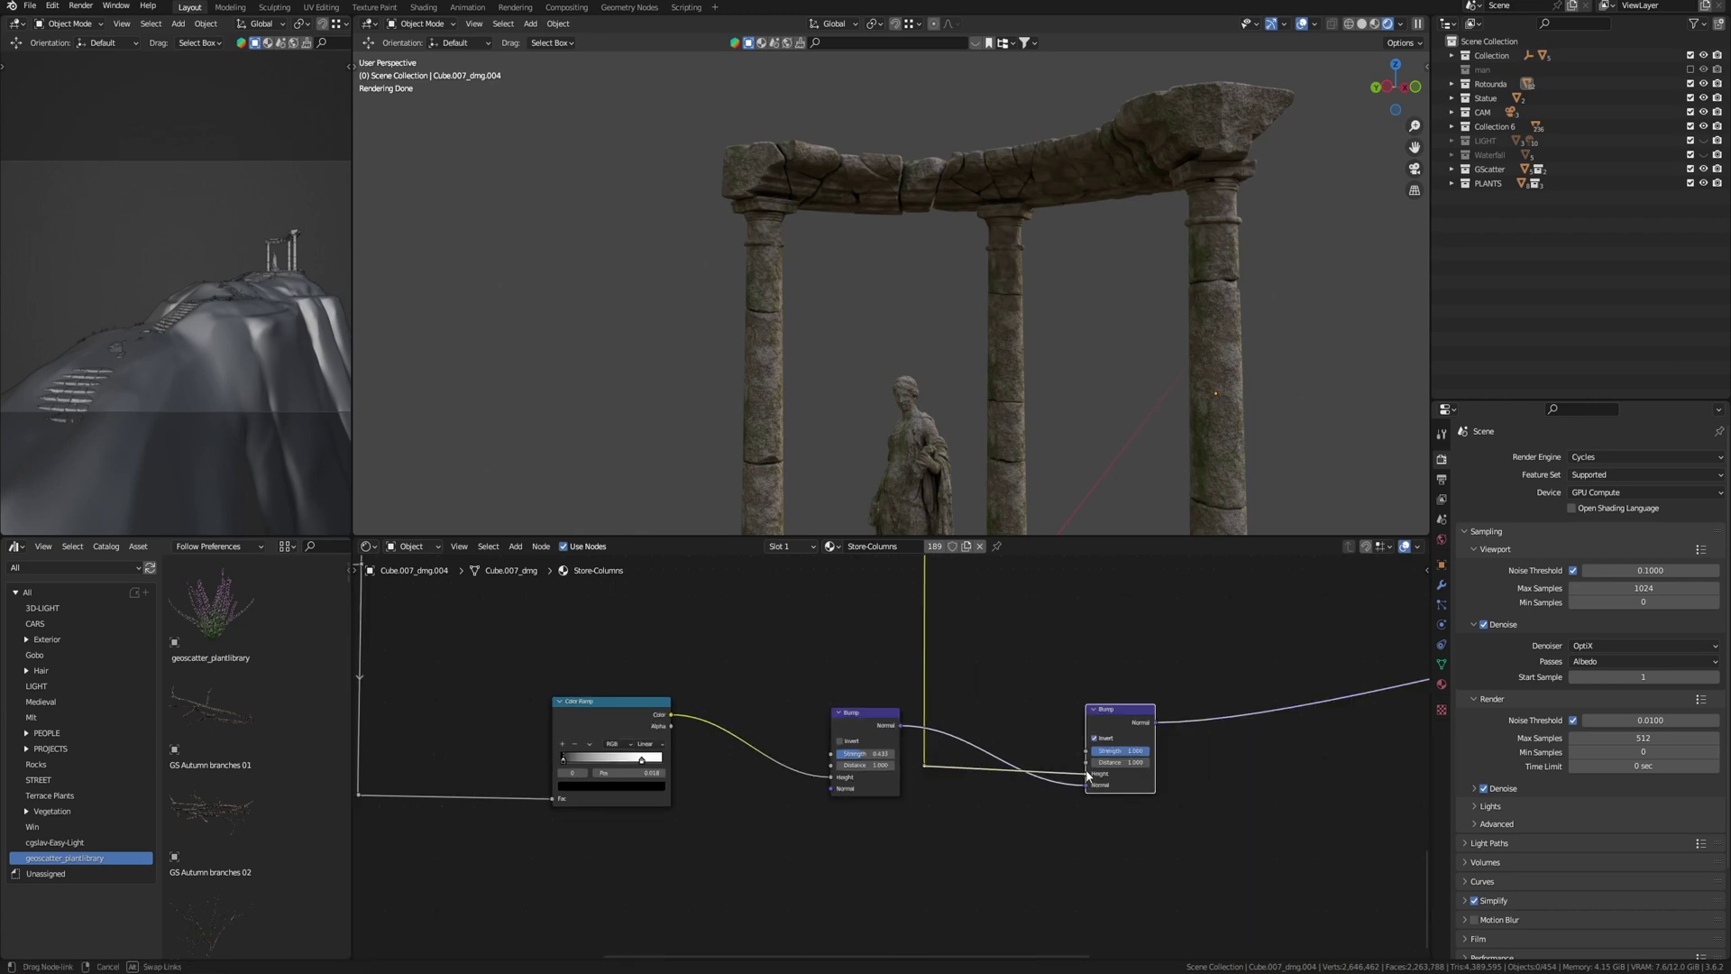
scroll(1077, 656, "down", 7)
middle_click_drag(1078, 657, 1003, 853)
scroll(934, 691, "down", 2)
middle_click_drag(911, 582, 930, 706)
scroll(930, 706, "down", 1)
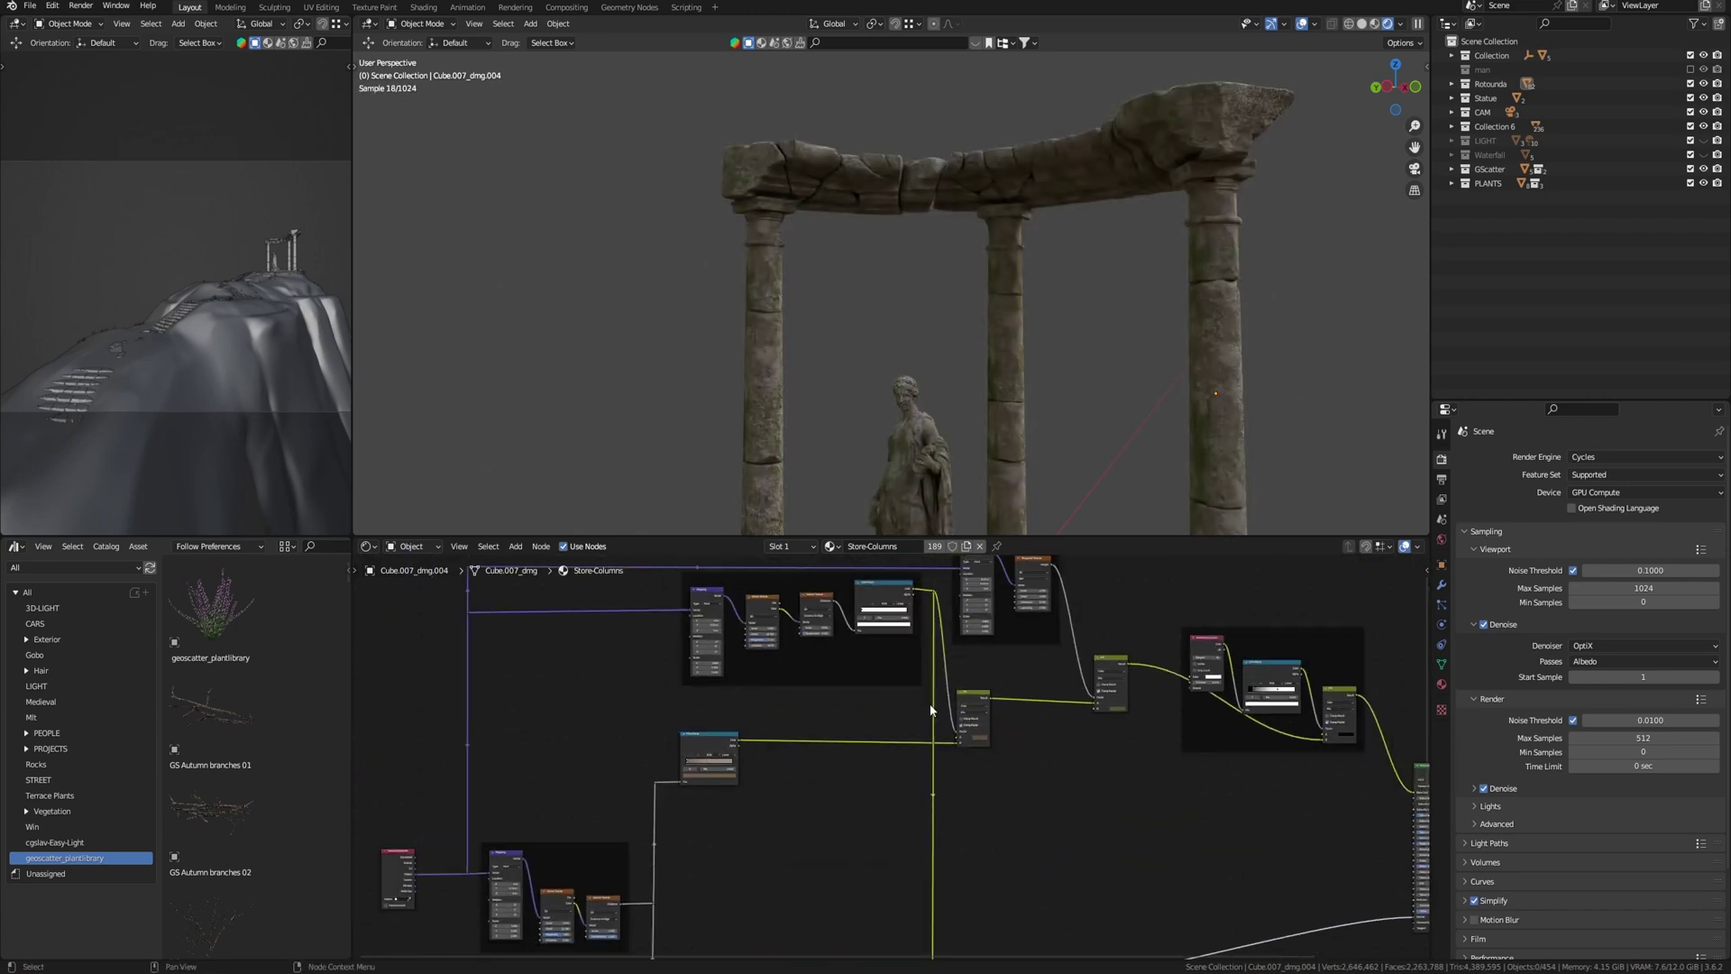
scroll(891, 637, "up", 2)
left_click_drag(888, 637, 884, 637)
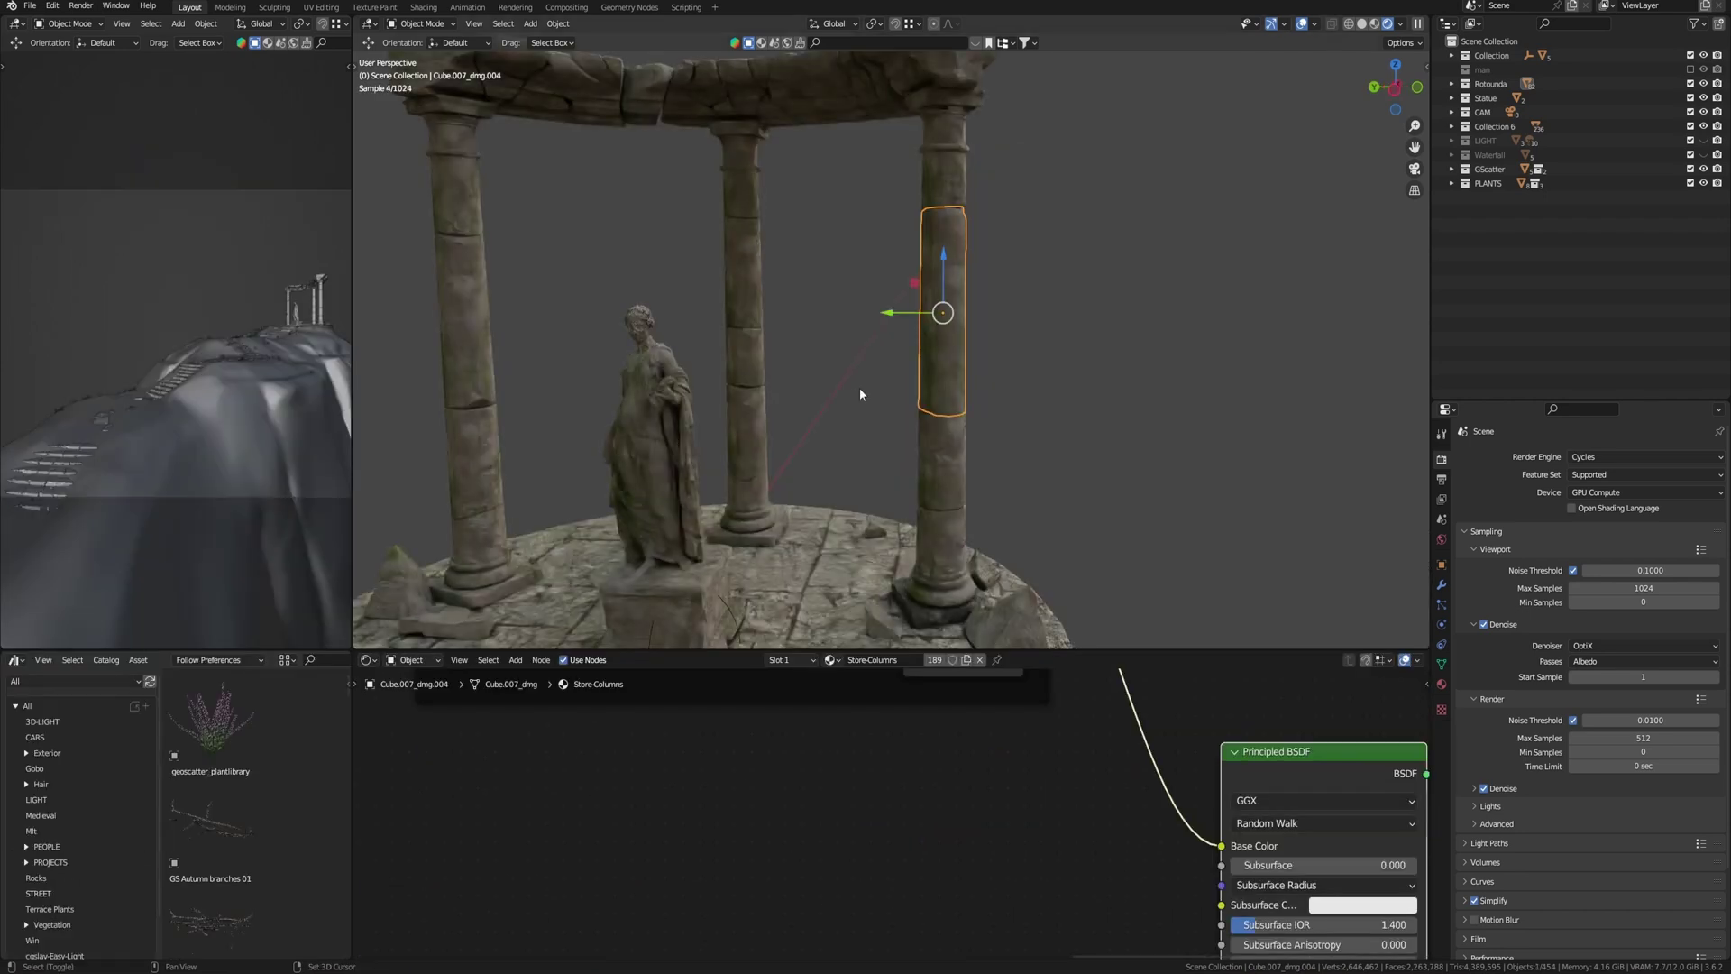
- Deselect the column piece and review the finished stone material on the temple from another angle
middle_click_drag(858, 387, 1133, 425)
left_click(1282, 396)
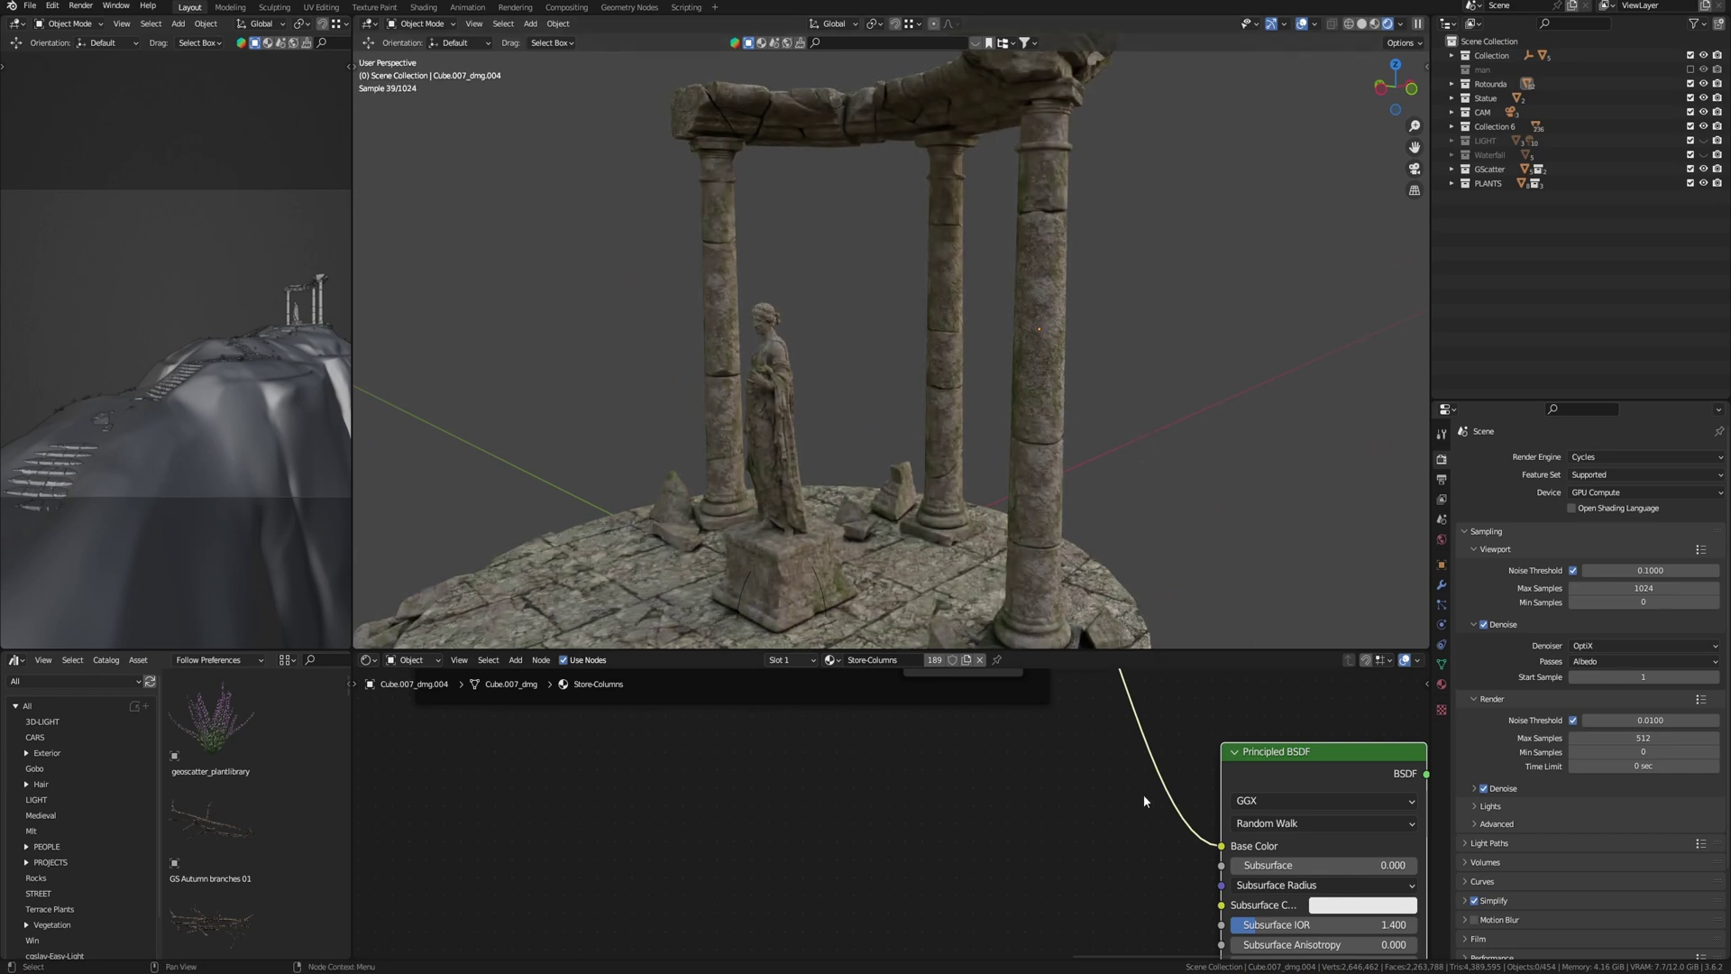
scroll(1041, 826, "down", 6)
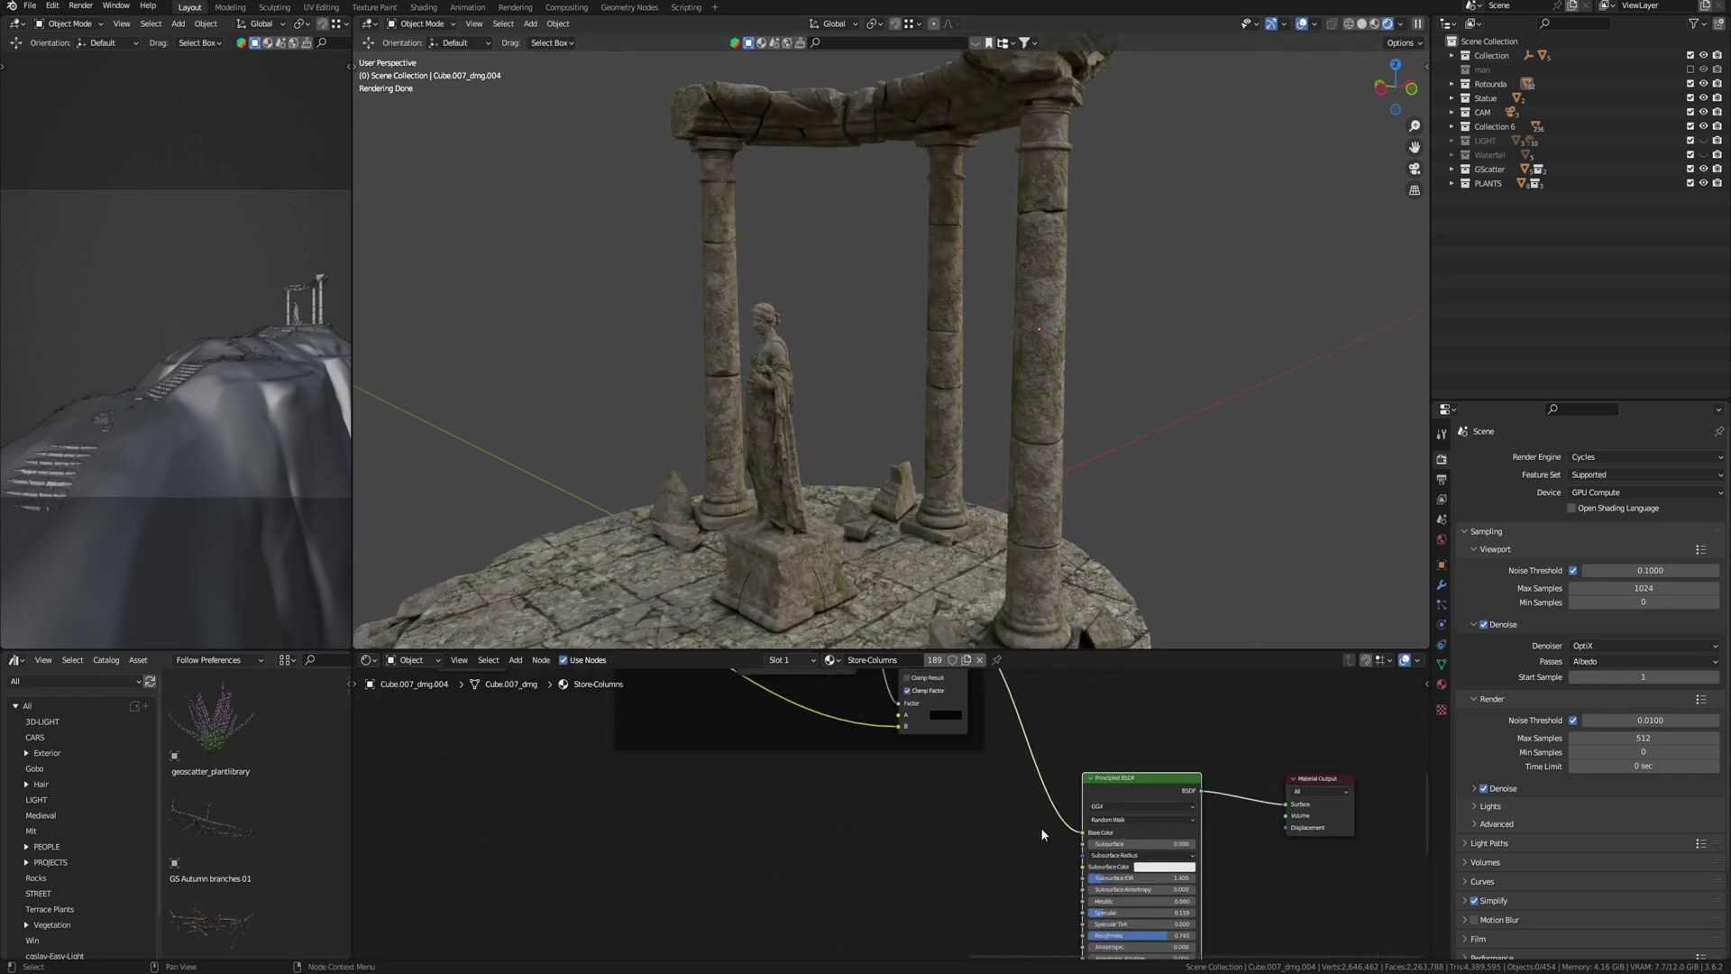
middle_click_drag(839, 827, 1008, 767)
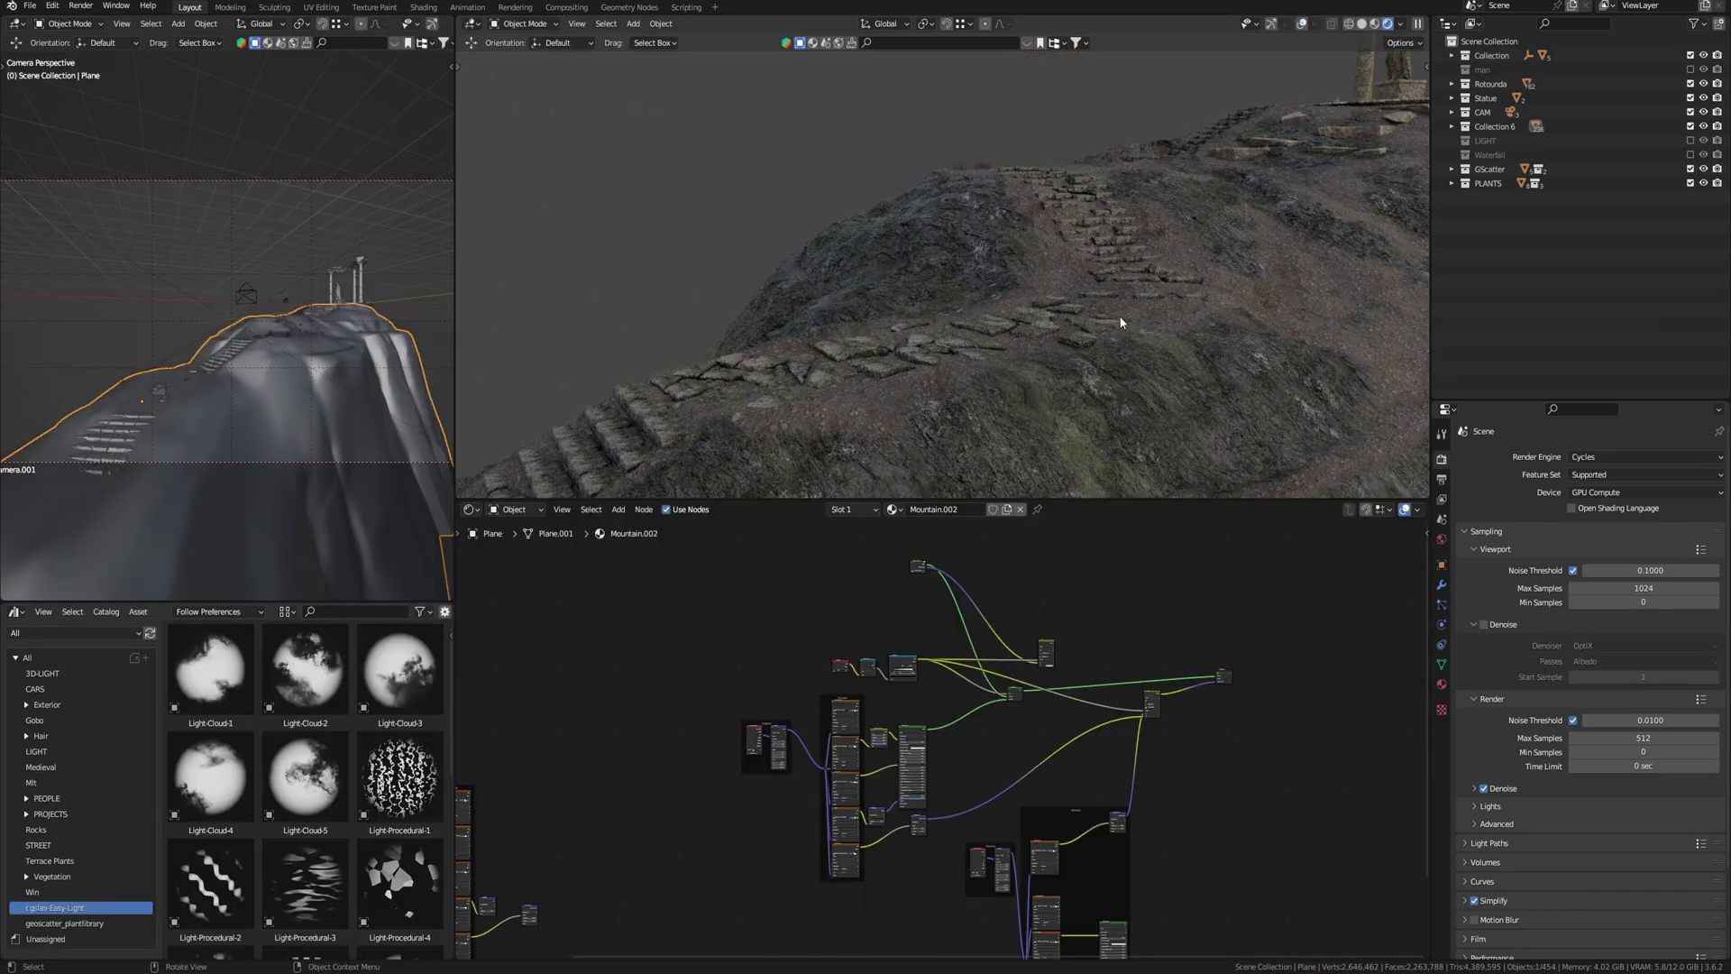
- Examine the node group inside the Mountain.002 material and preview its base Voronoi Texture on the mountain
middle_click_drag(978, 309, 1209, 261)
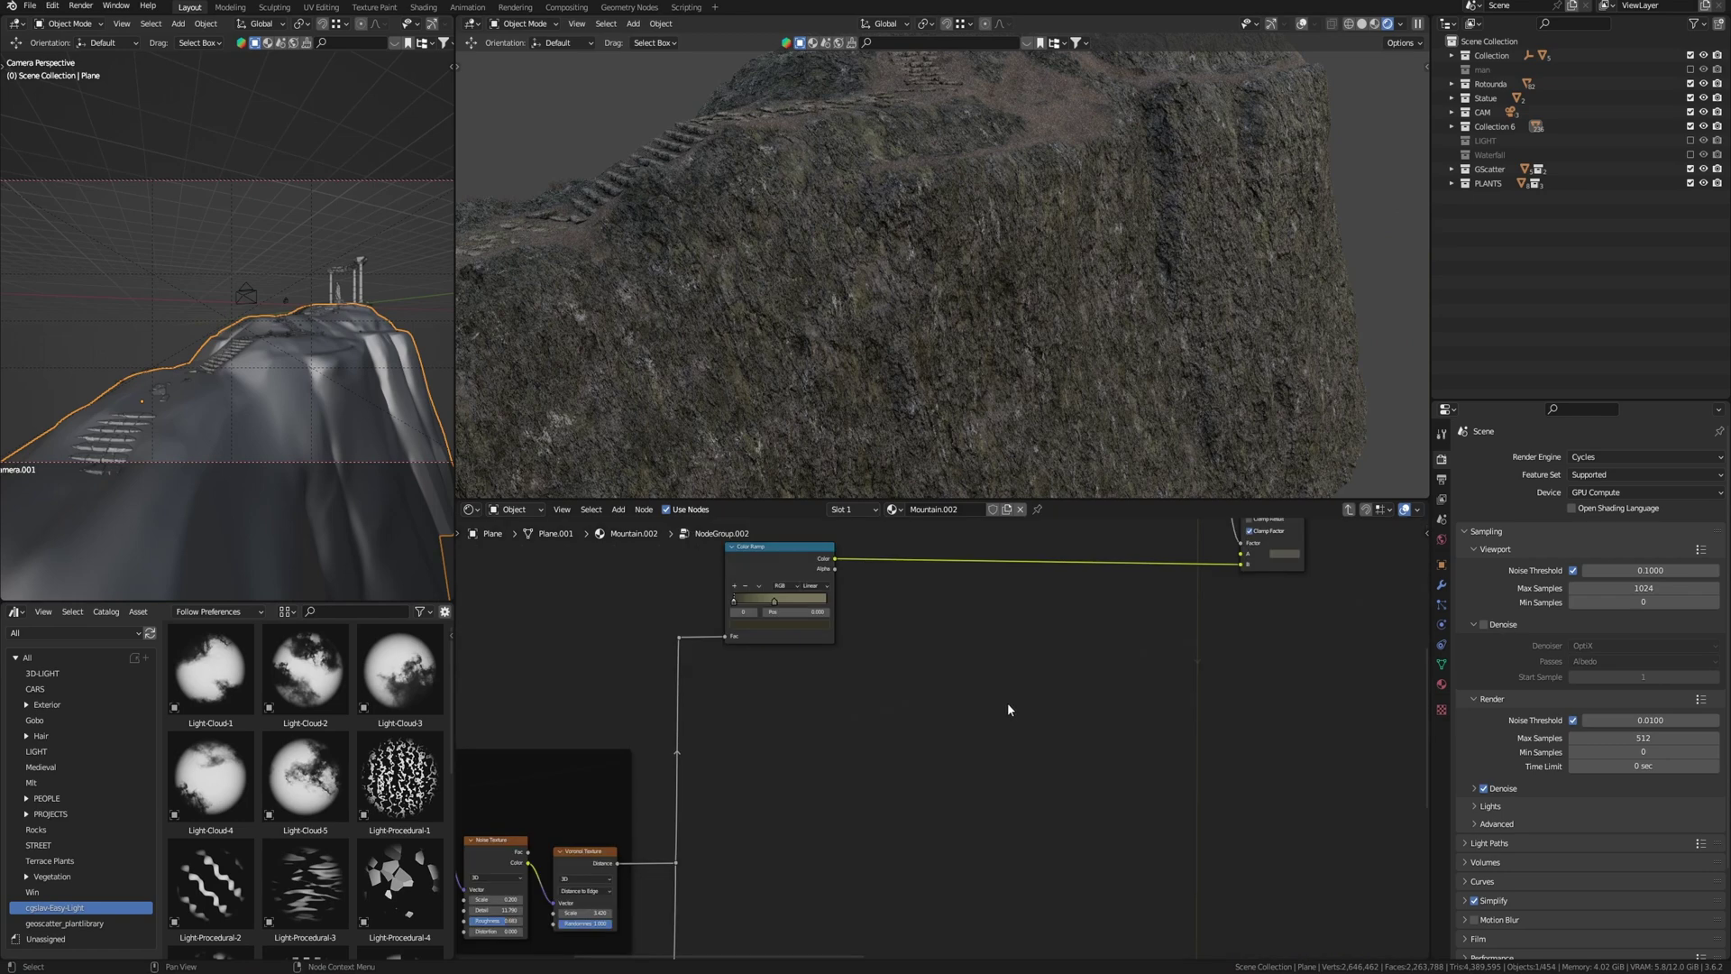
scroll(1008, 701, "down", 5)
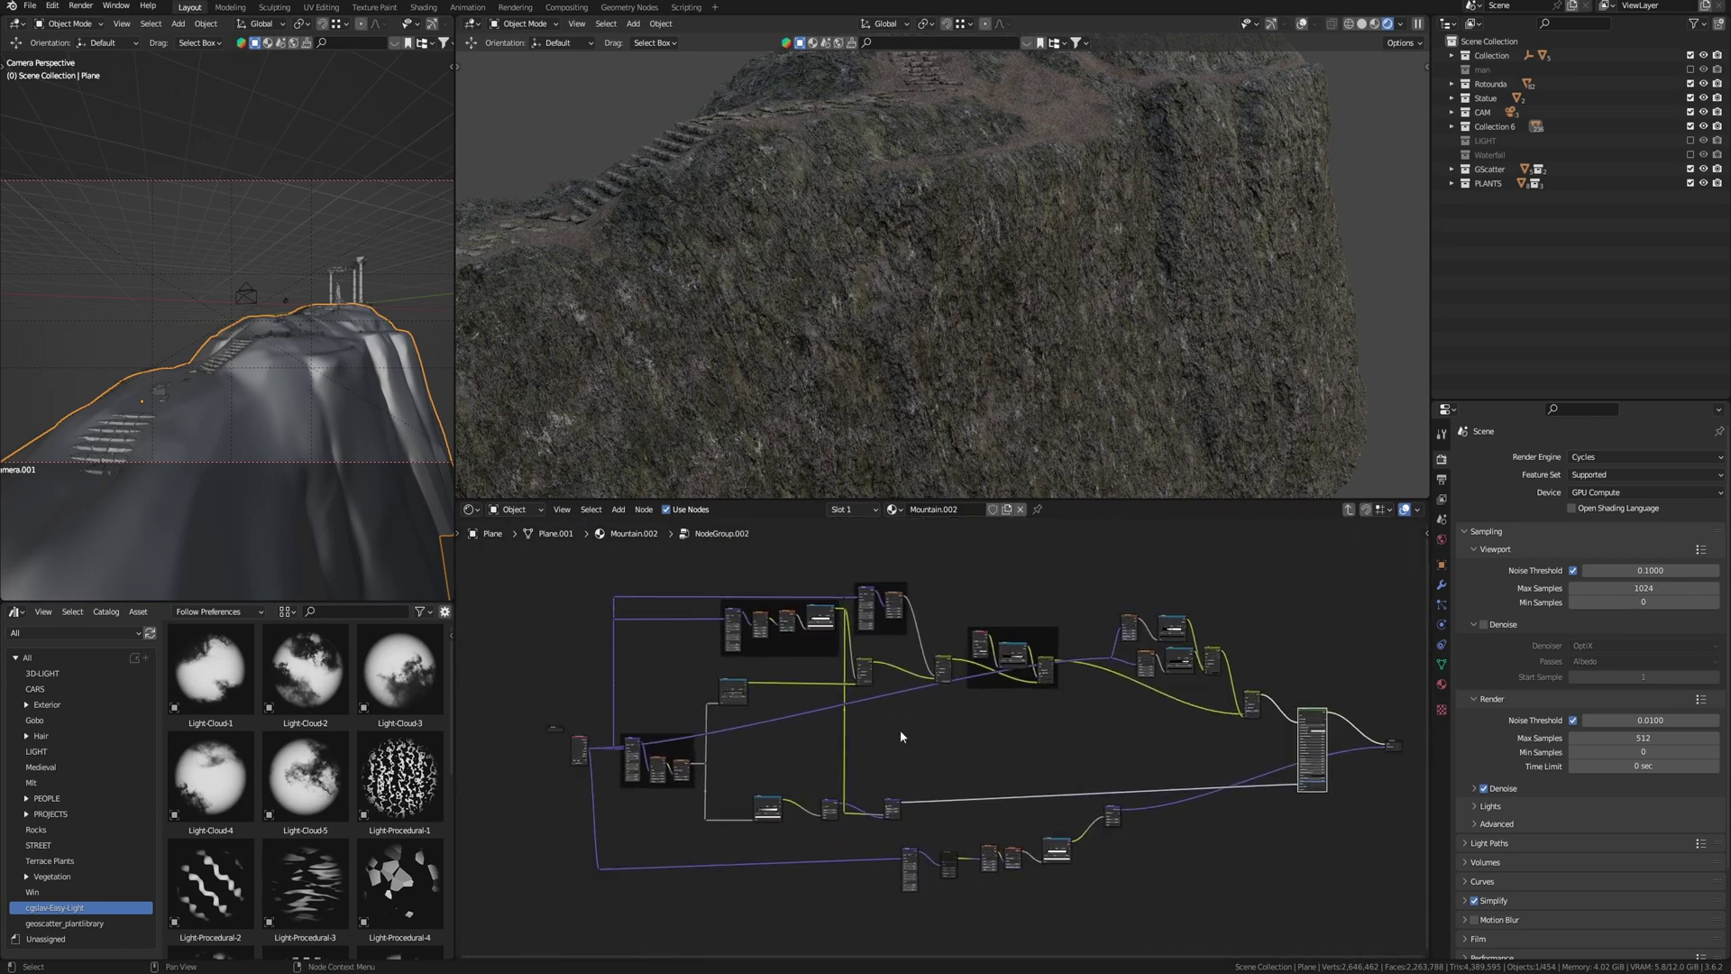
left_click(813, 689, "ctrl+shift")
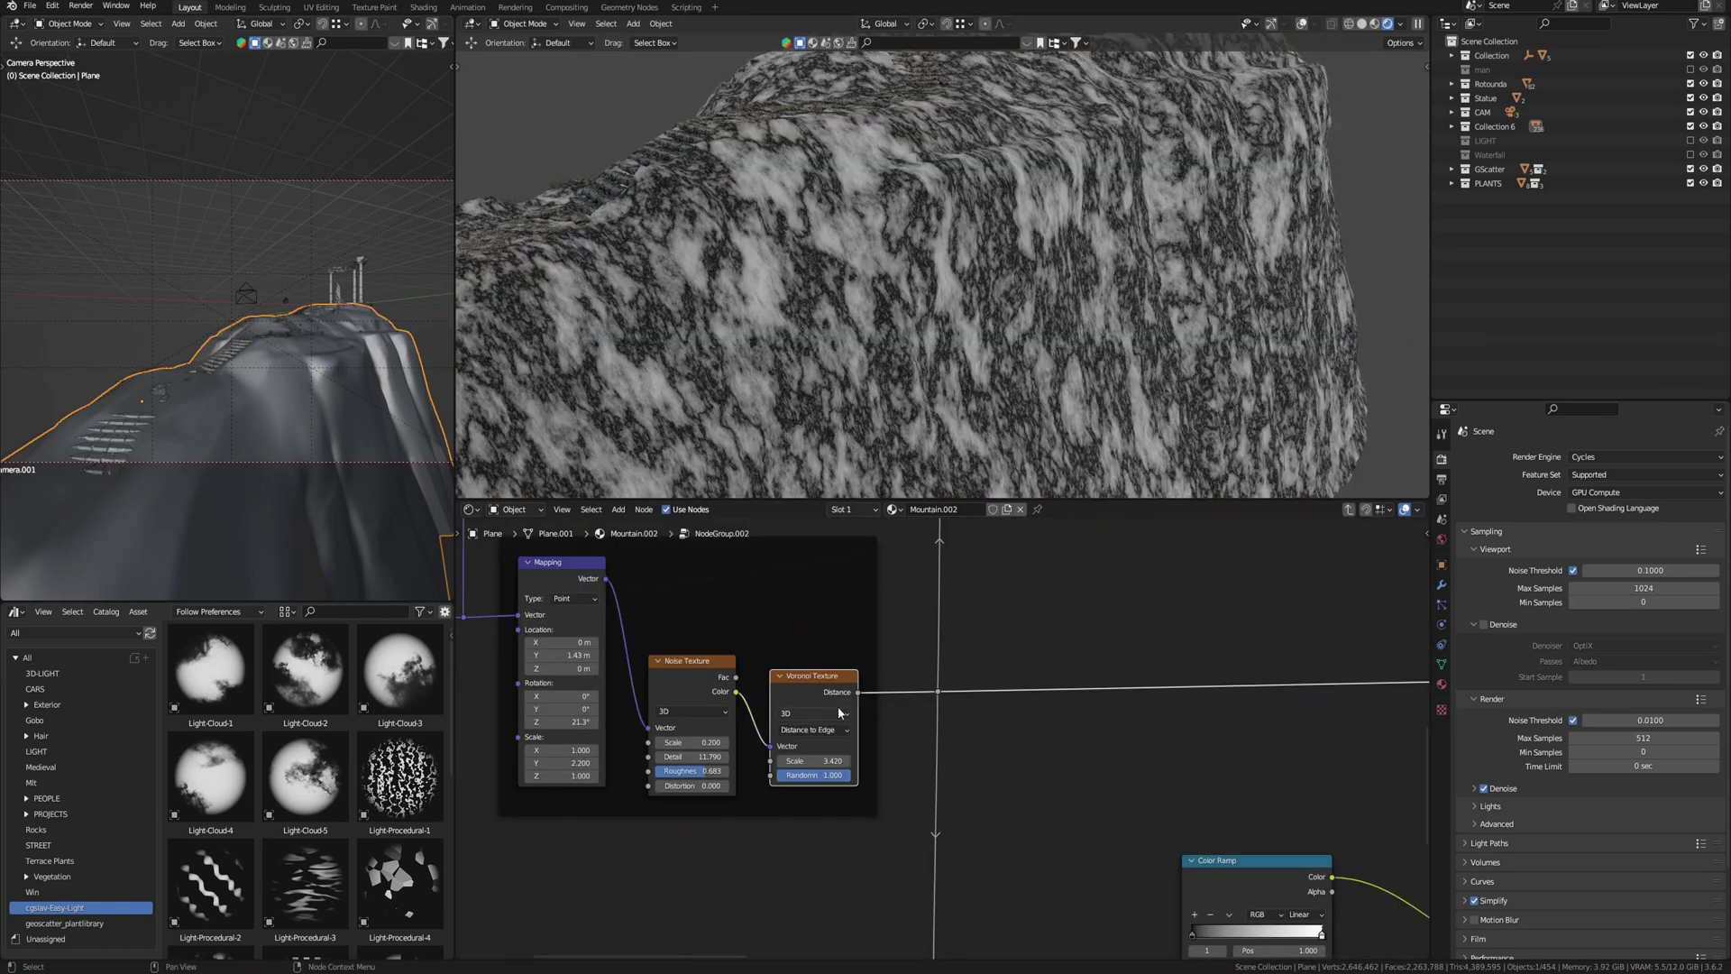
scroll(936, 732, "down", 4)
middle_click_drag(1041, 694, 981, 785)
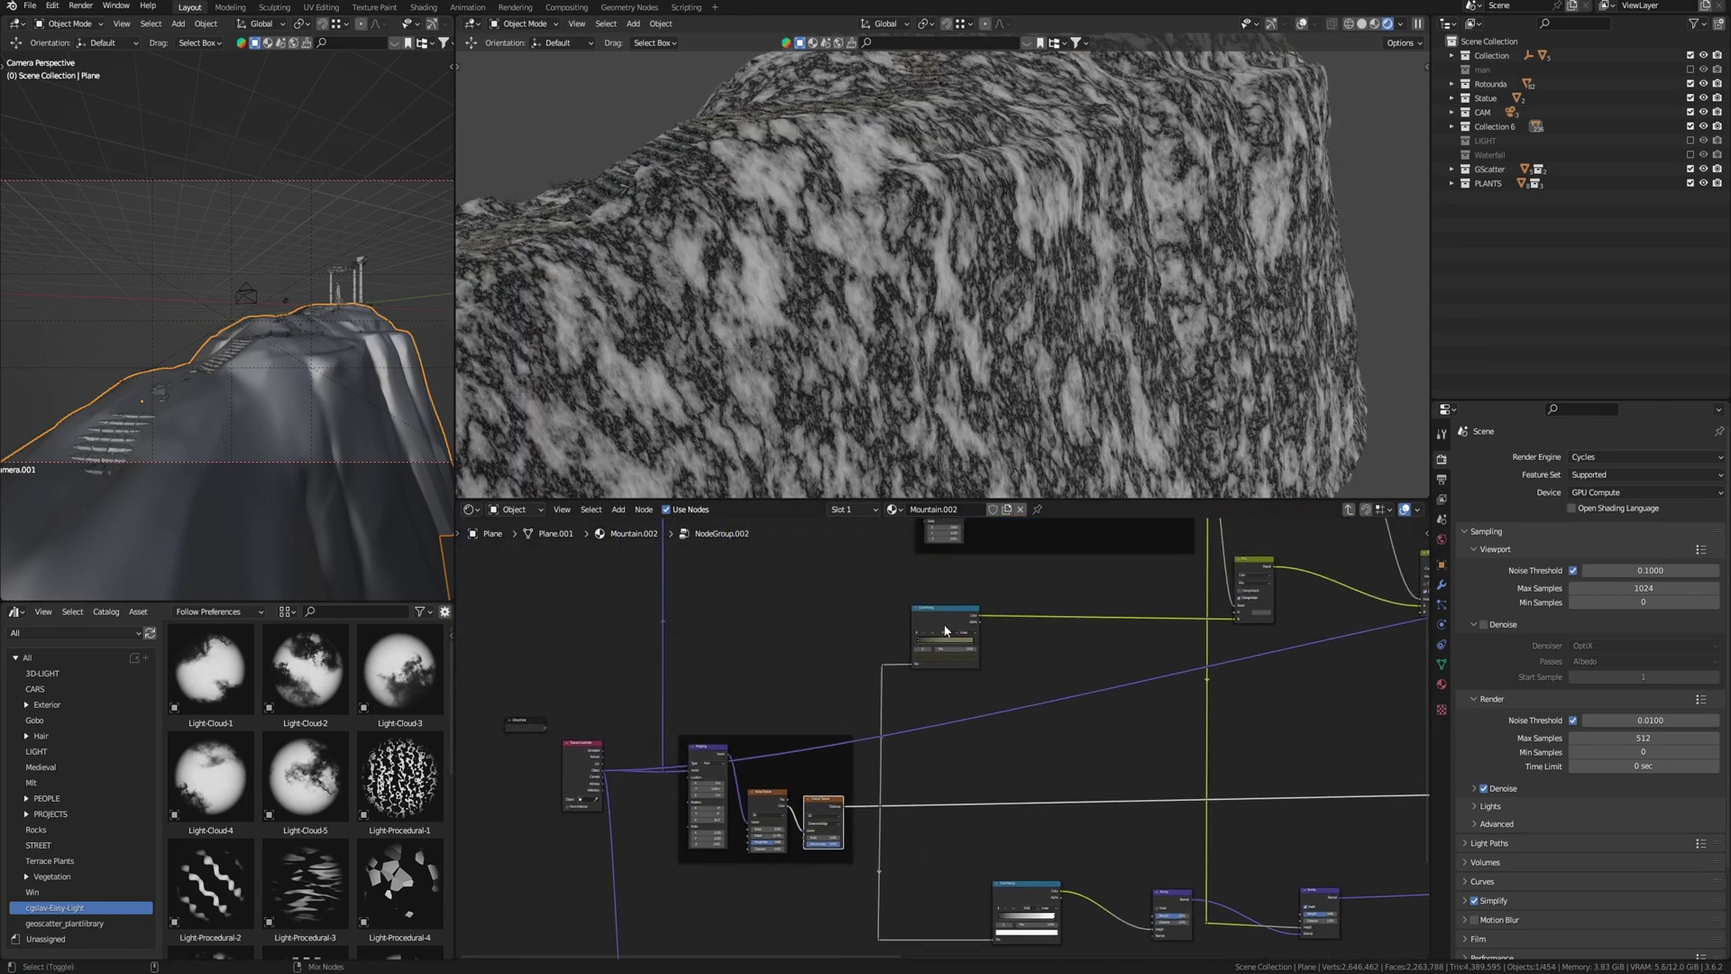
- Preview the mountain group's base-colour Color Ramp and its crack-mask Color Ramp on the rock
left_click(945, 632, "ctrl+shift")
middle_click_drag(1019, 669, 835, 856)
left_click(973, 629, "ctrl+shift")
scroll(934, 630, "up", 2)
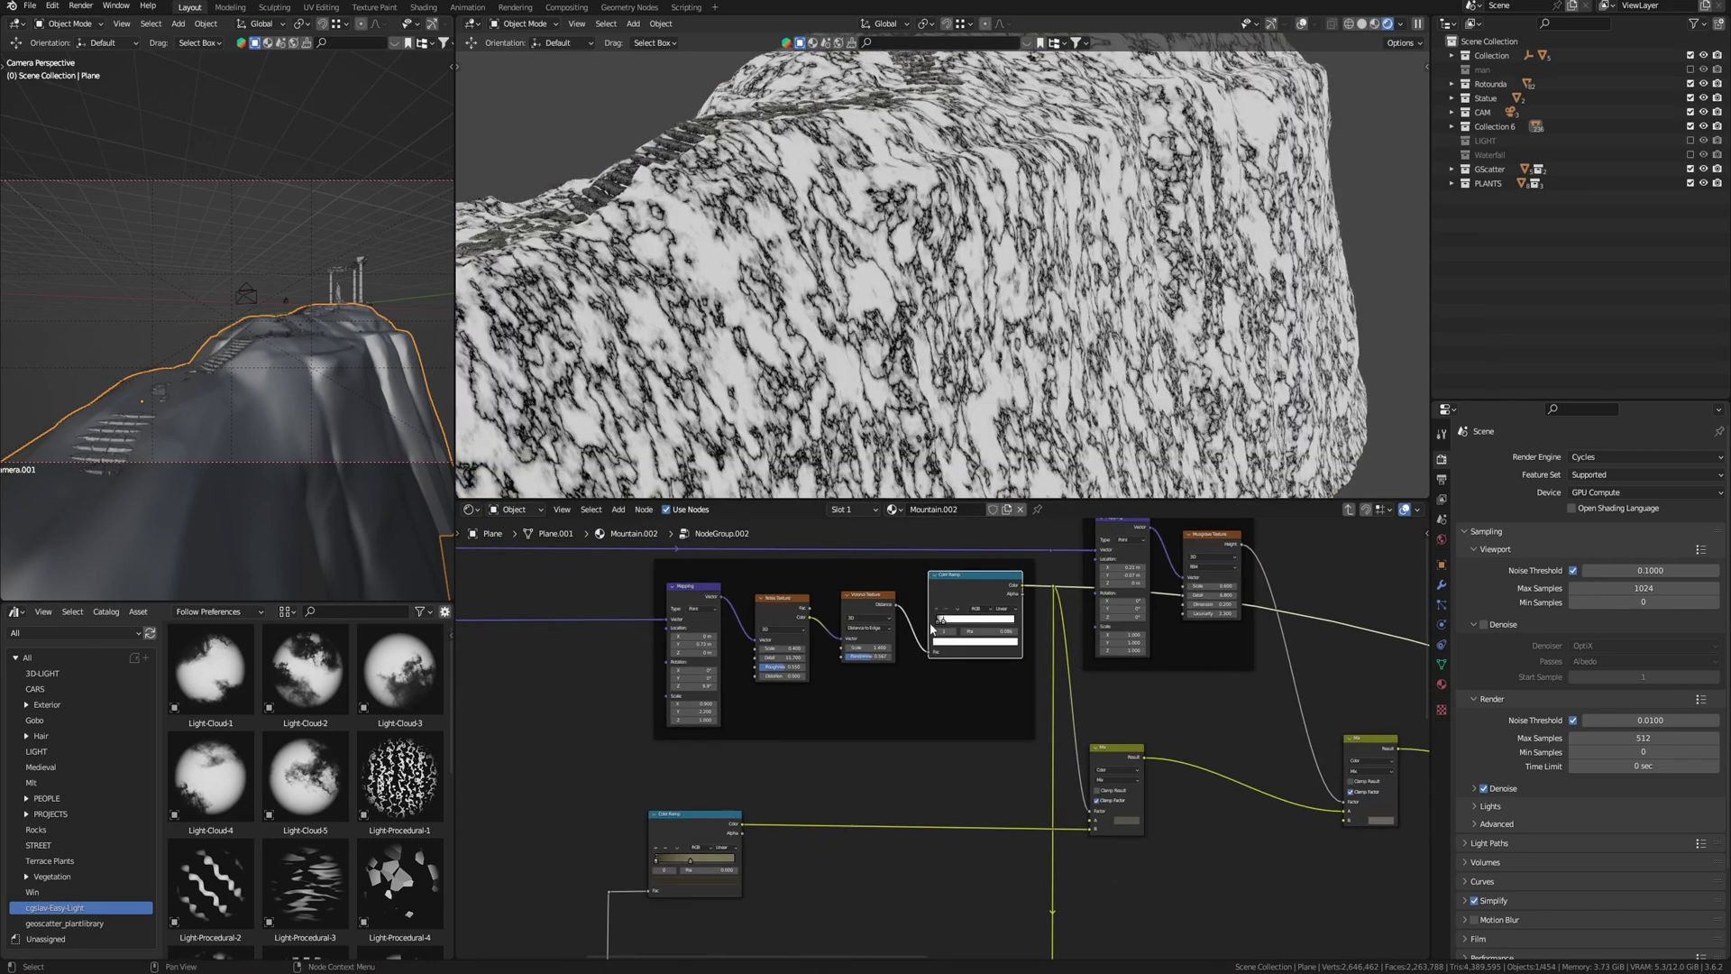
- Preview the mountain group's Musgrave Texture mask, the colour Mix it drives and the framed Mix that follows on the rock
scroll(931, 629, "down", 2)
left_click(949, 599, "ctrl+shift")
scroll(1029, 689, "down", 1)
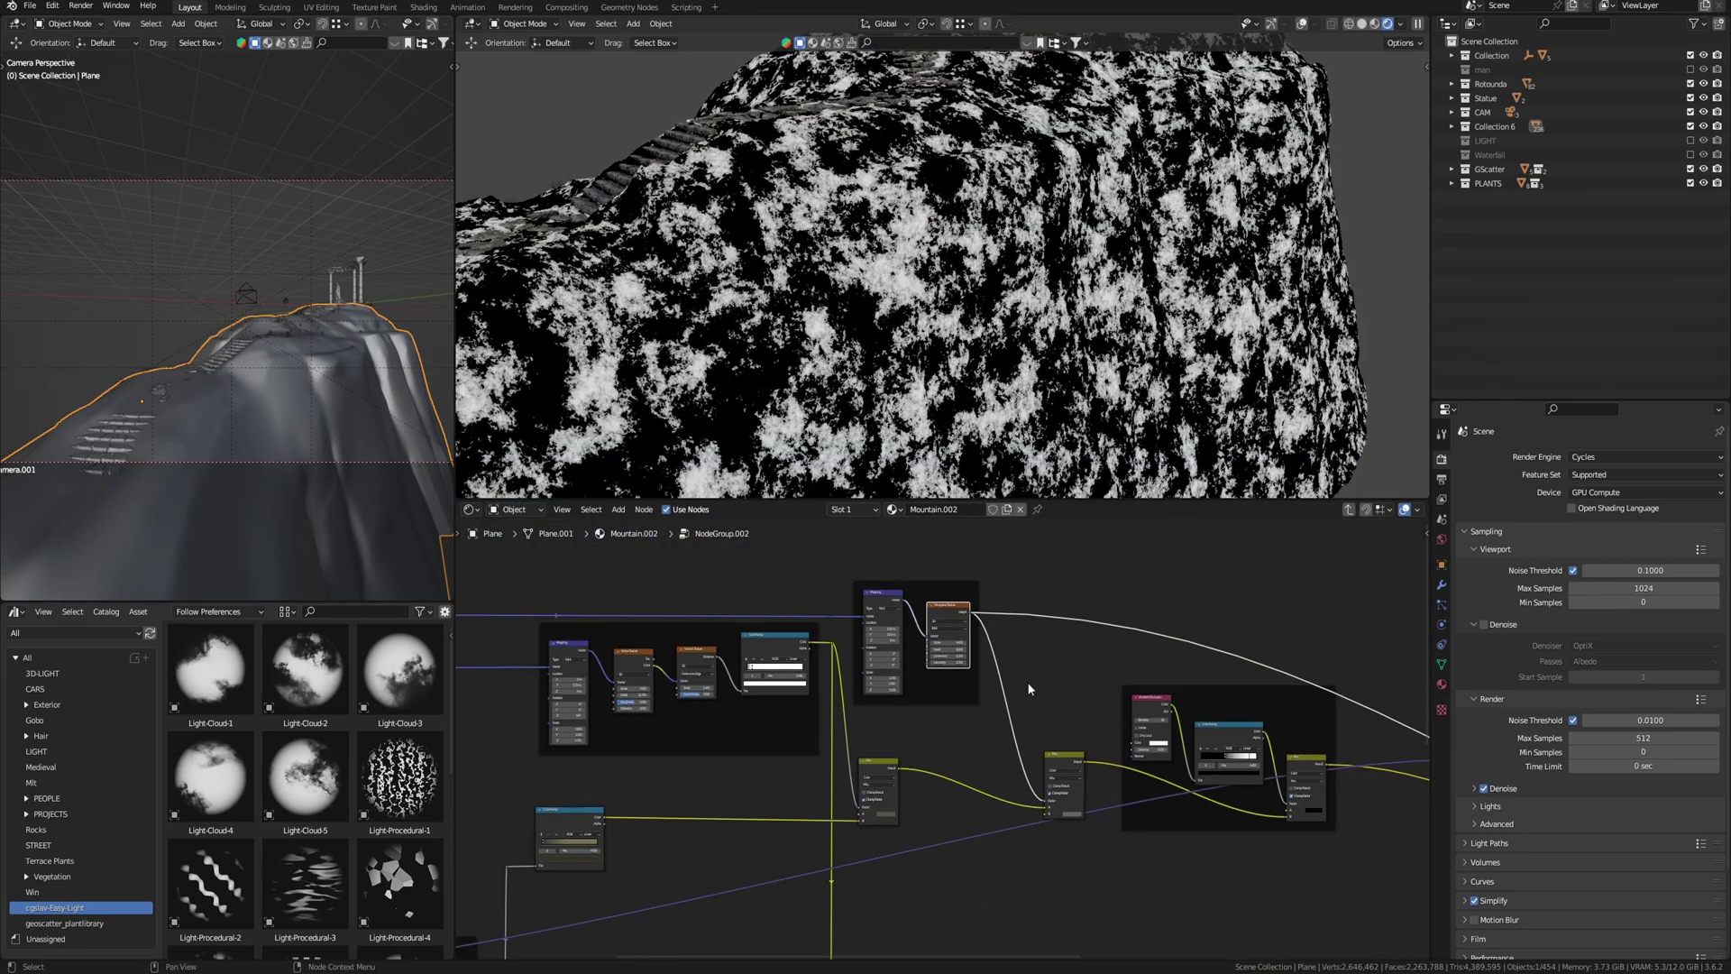
middle_click_drag(1030, 689, 855, 605)
left_click(890, 674, "ctrl+shift")
left_click(1129, 684, "ctrl+shift")
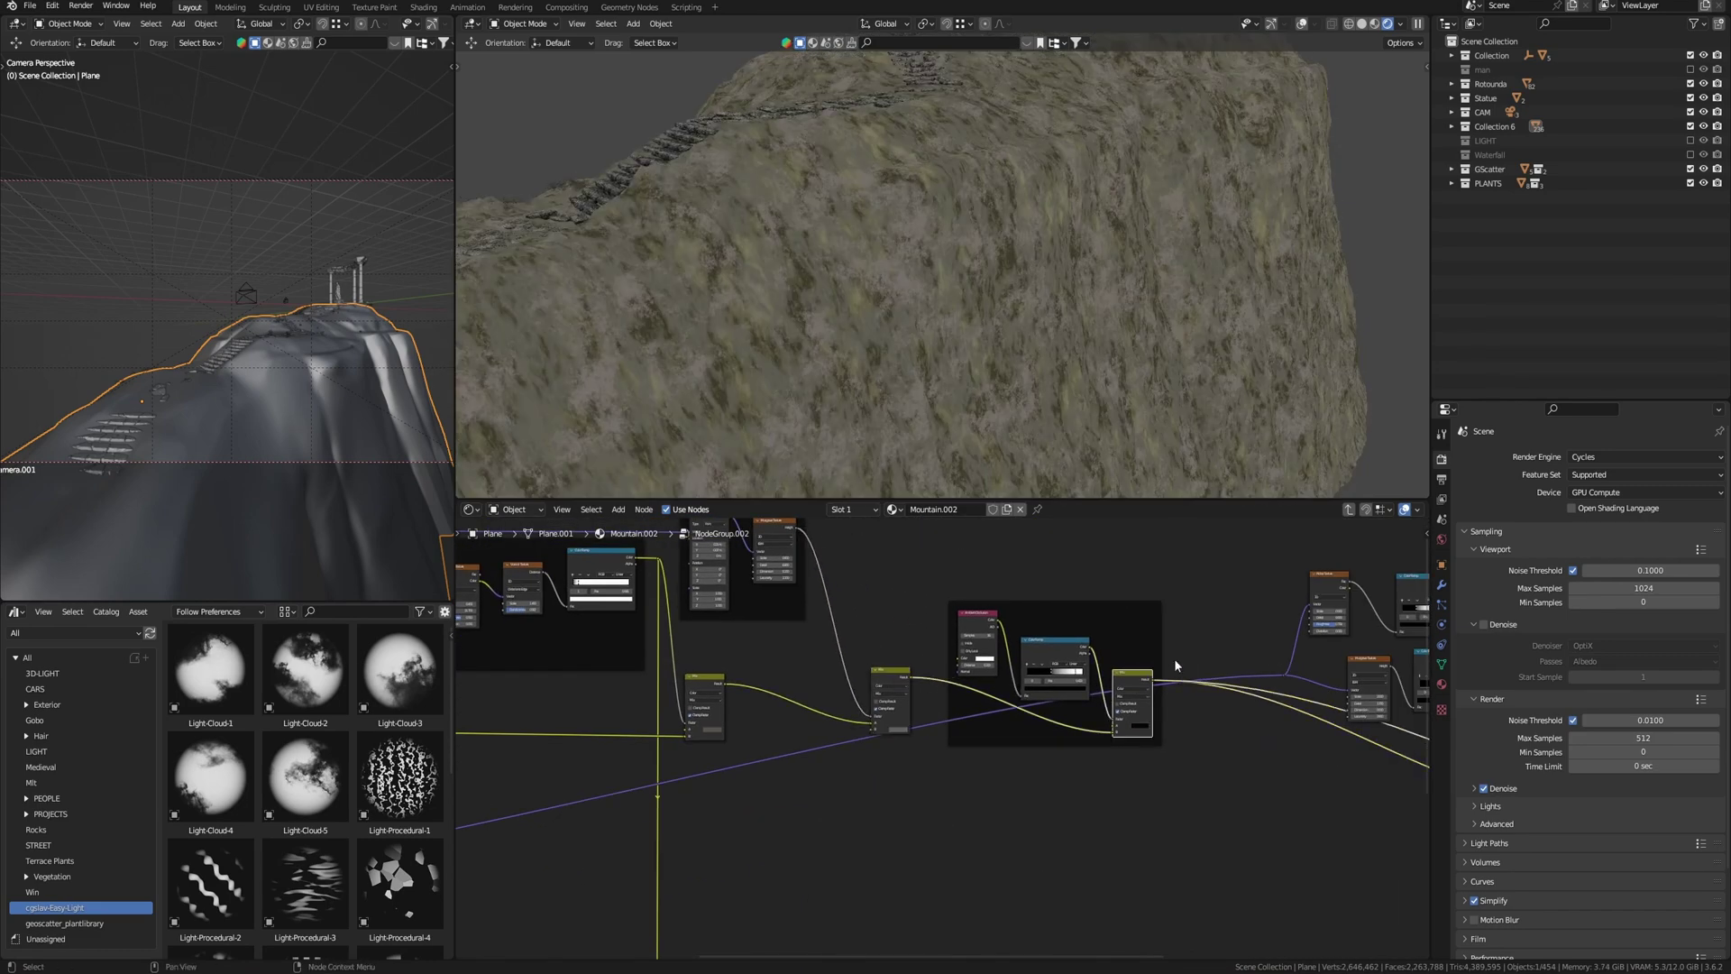
- Preview the Mix that combines the two masked textures and the colour Mix it feeds on the mountain
middle_click_drag(1174, 661, 867, 690)
left_click(1217, 691, "ctrl+shift")
middle_click_drag(1221, 692, 976, 682)
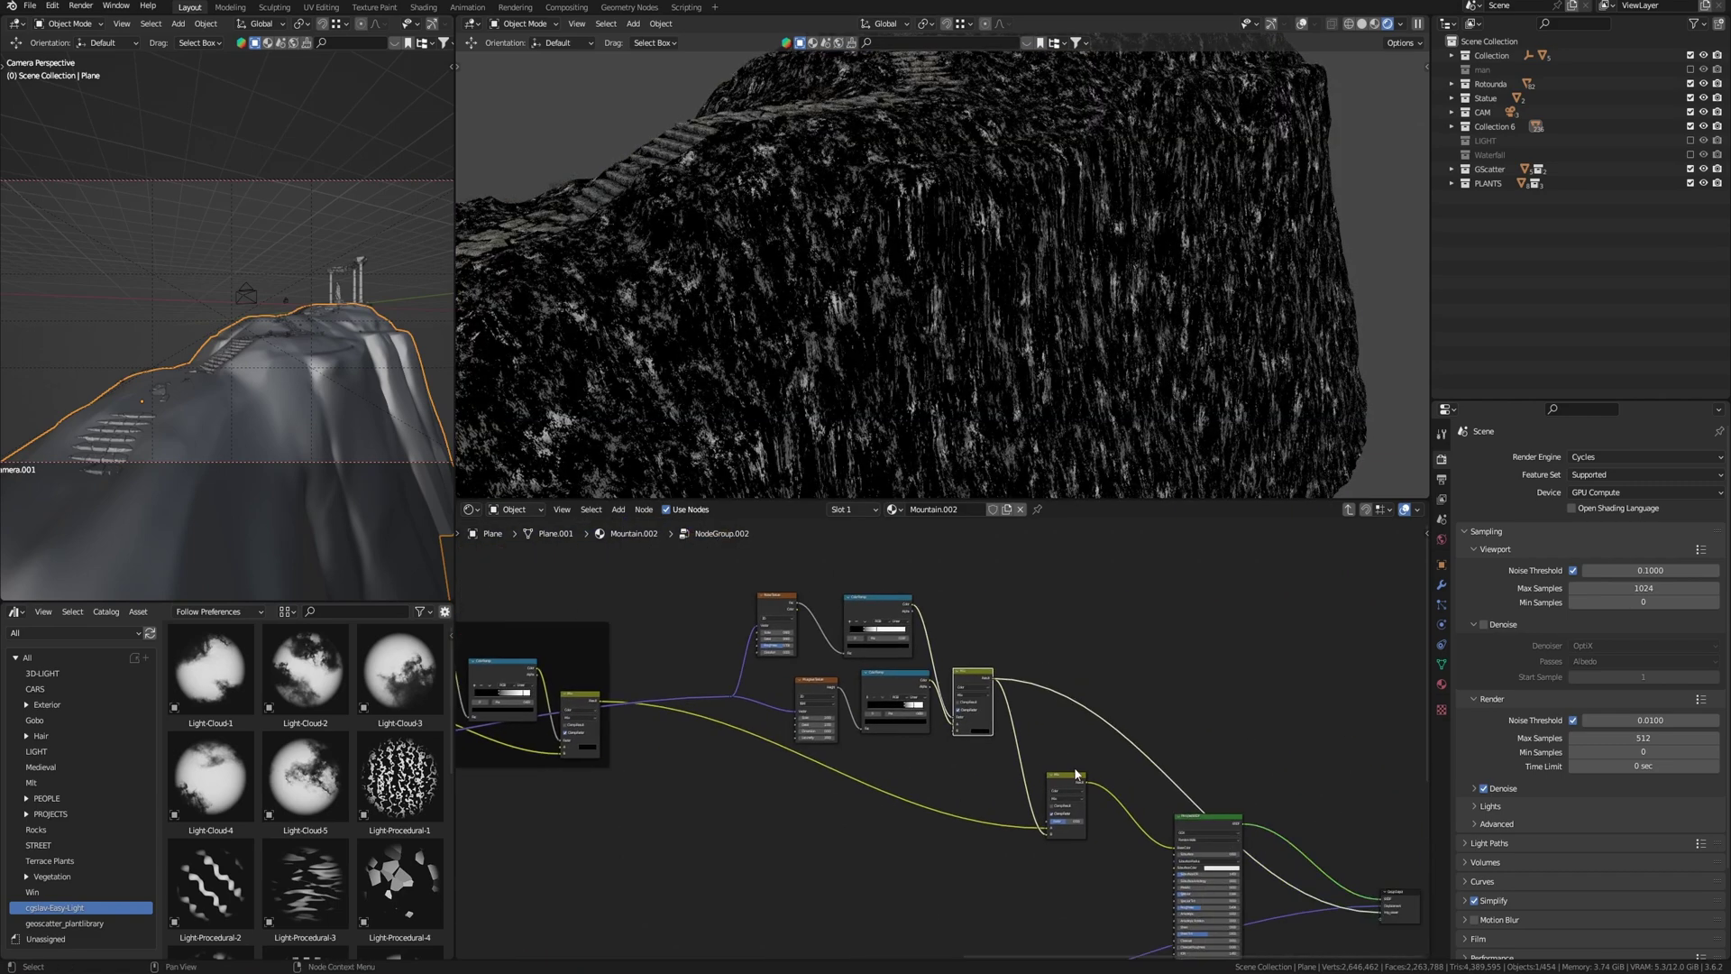
left_click(1071, 786, "ctrl+shift")
- Preview the finished mountain shader and examine the Bump node chain that feeds its surface normal
mouse_move(1069, 806)
middle_mouse_down()
mouse_move(1107, 668)
mouse_move(1231, 736)
mouse_move(844, 608)
middle_mouse_up()
left_click(1350, 756, "ctrl+shift")
scroll(1210, 754, "down", 3)
middle_click_drag(558, 839, 1157, 766)
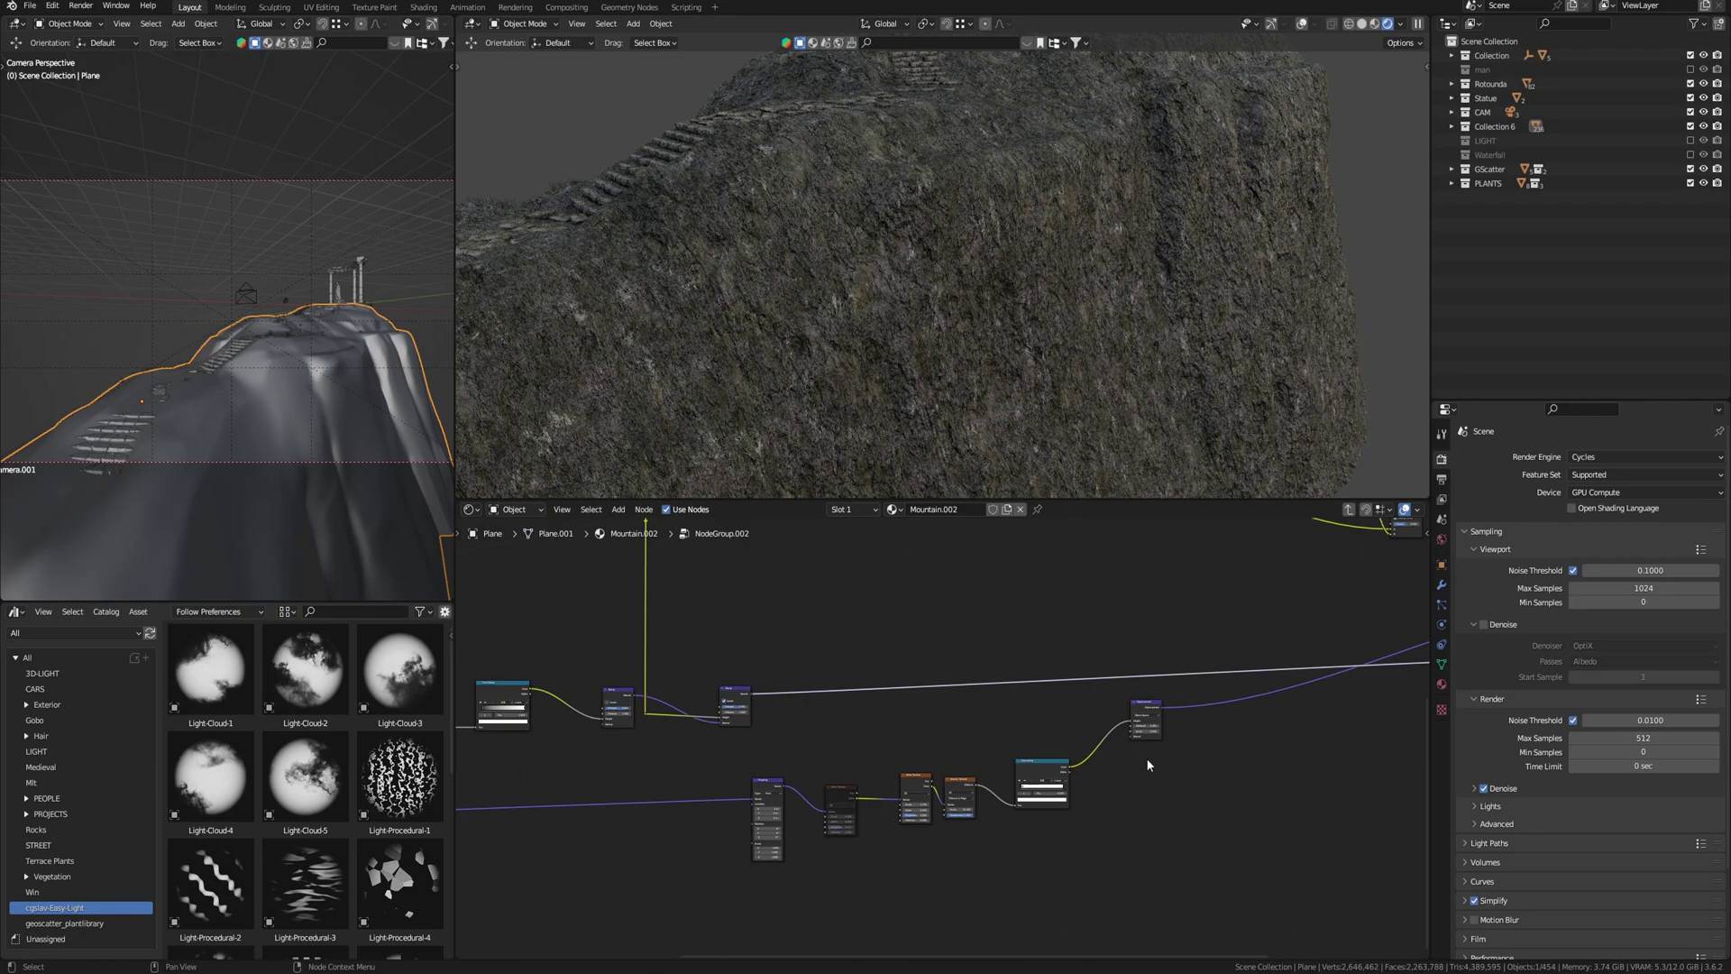
middle_click_drag(1017, 399, 1093, 440)
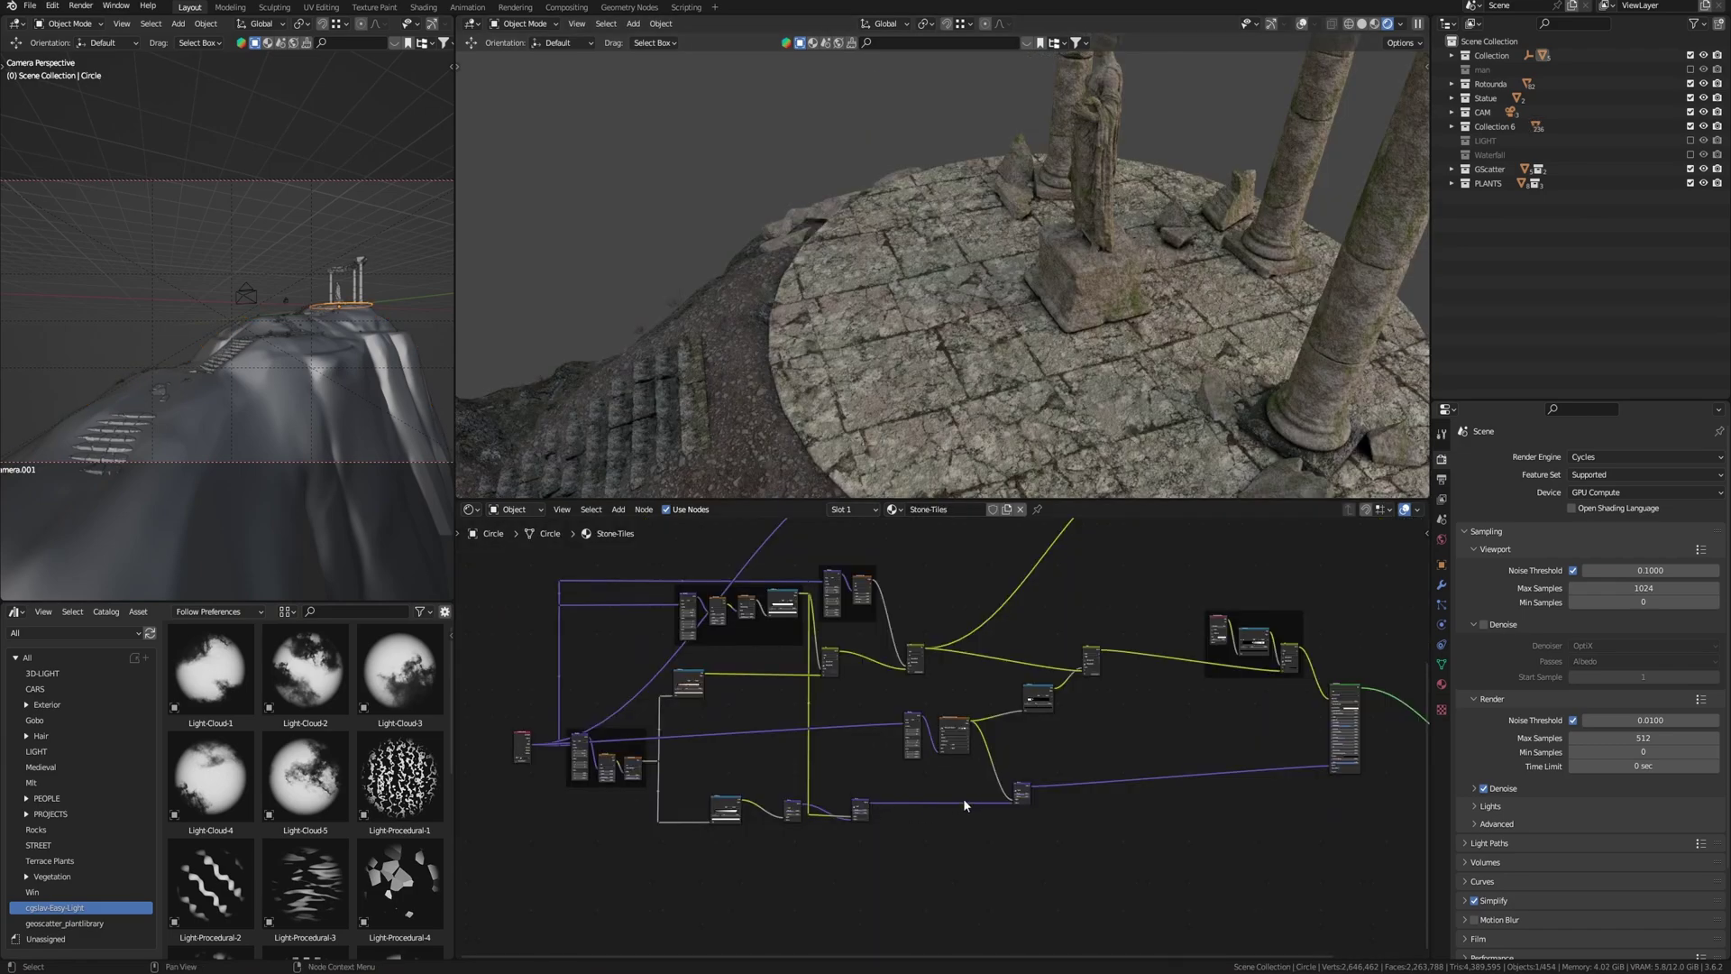
- Examine the displacement image texture and its Mapping node in the Stone-Tiles material, and review the tiled temple floor
middle_click_drag(963, 798, 992, 695)
scroll(947, 761, "up", 8)
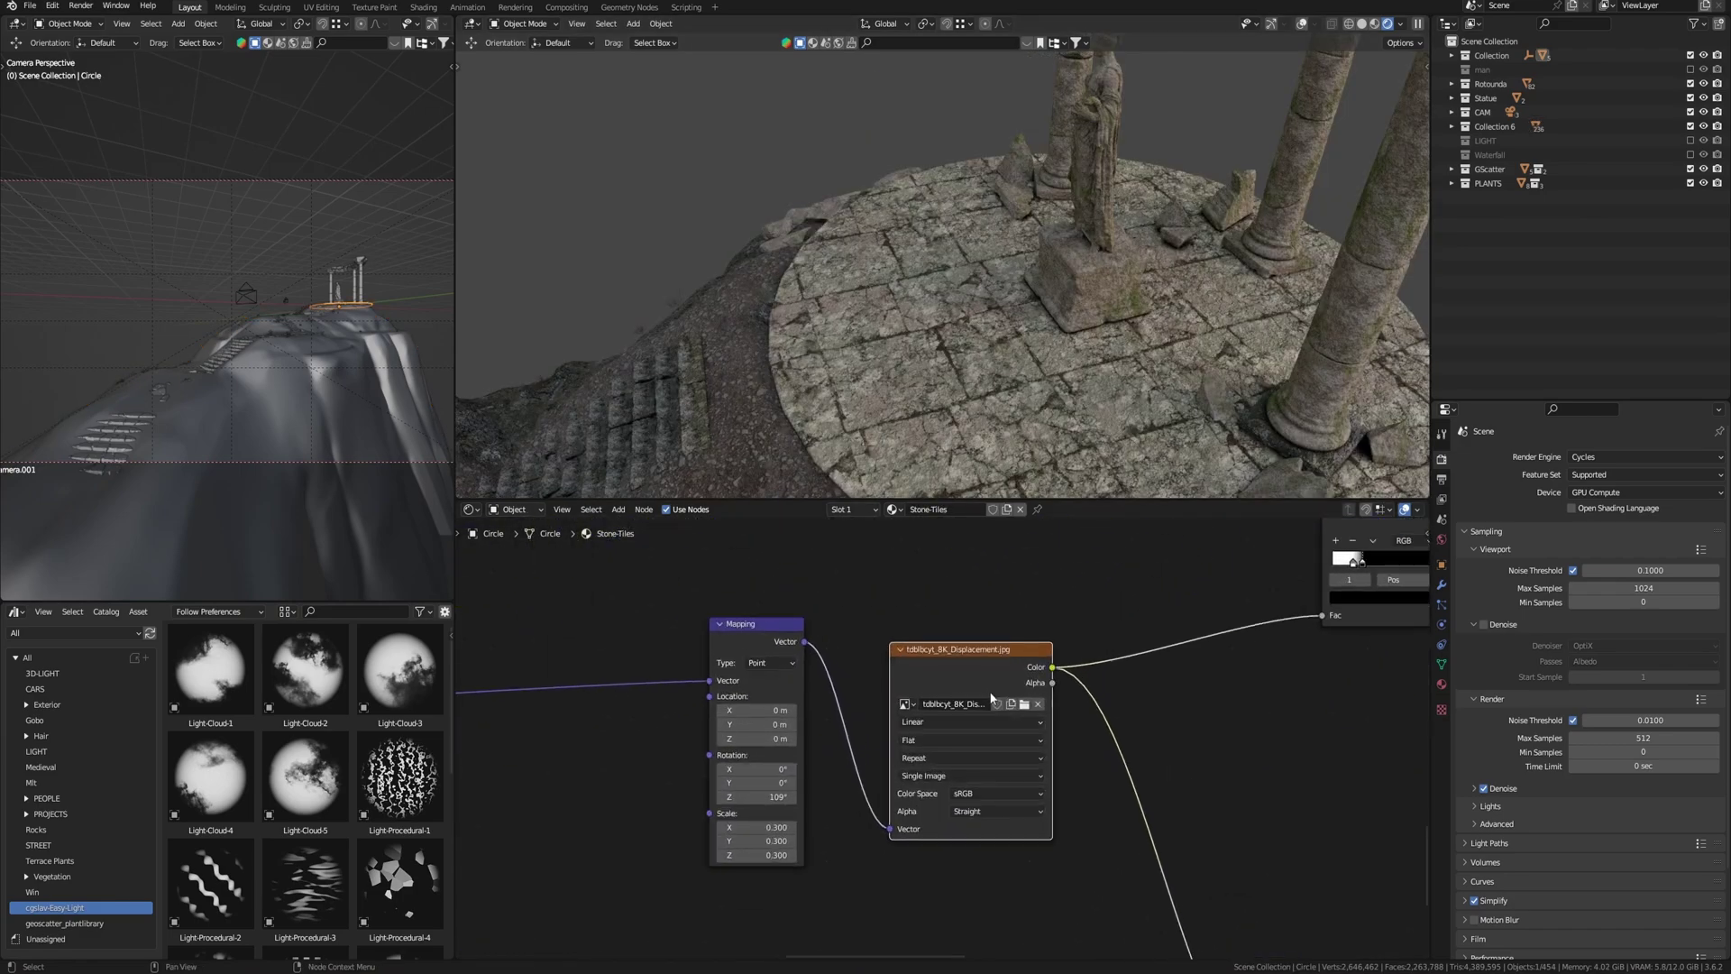
middle_click_drag(1014, 431, 1061, 343)
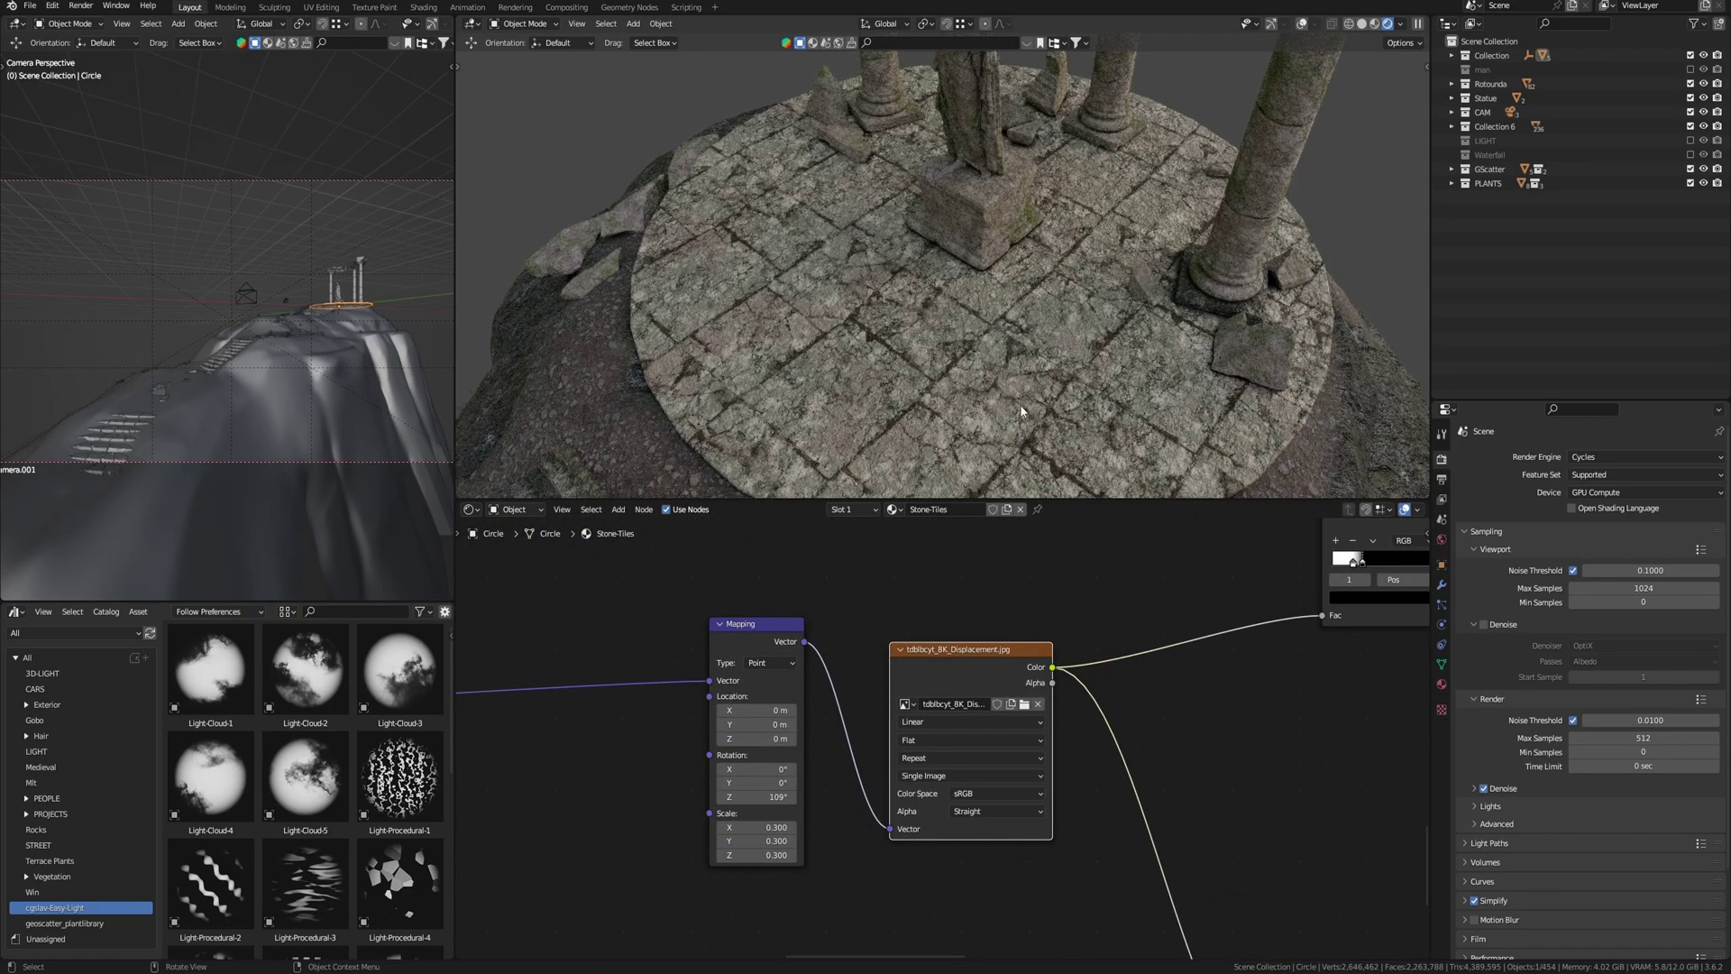
scroll(1021, 411, "down", 1)
middle_click_drag(1021, 411, 1117, 222, "shift")
scroll(1177, 354, "down", 2)
middle_click_drag(1176, 355, 1025, 242)
- Select a broken stone slab on the mountain path and examine its Stone-Stairs material nodes
scroll(979, 364, "down", 3)
middle_click_drag(921, 364, 875, 338, "shift")
scroll(983, 319, "up", 5)
left_click(875, 338)
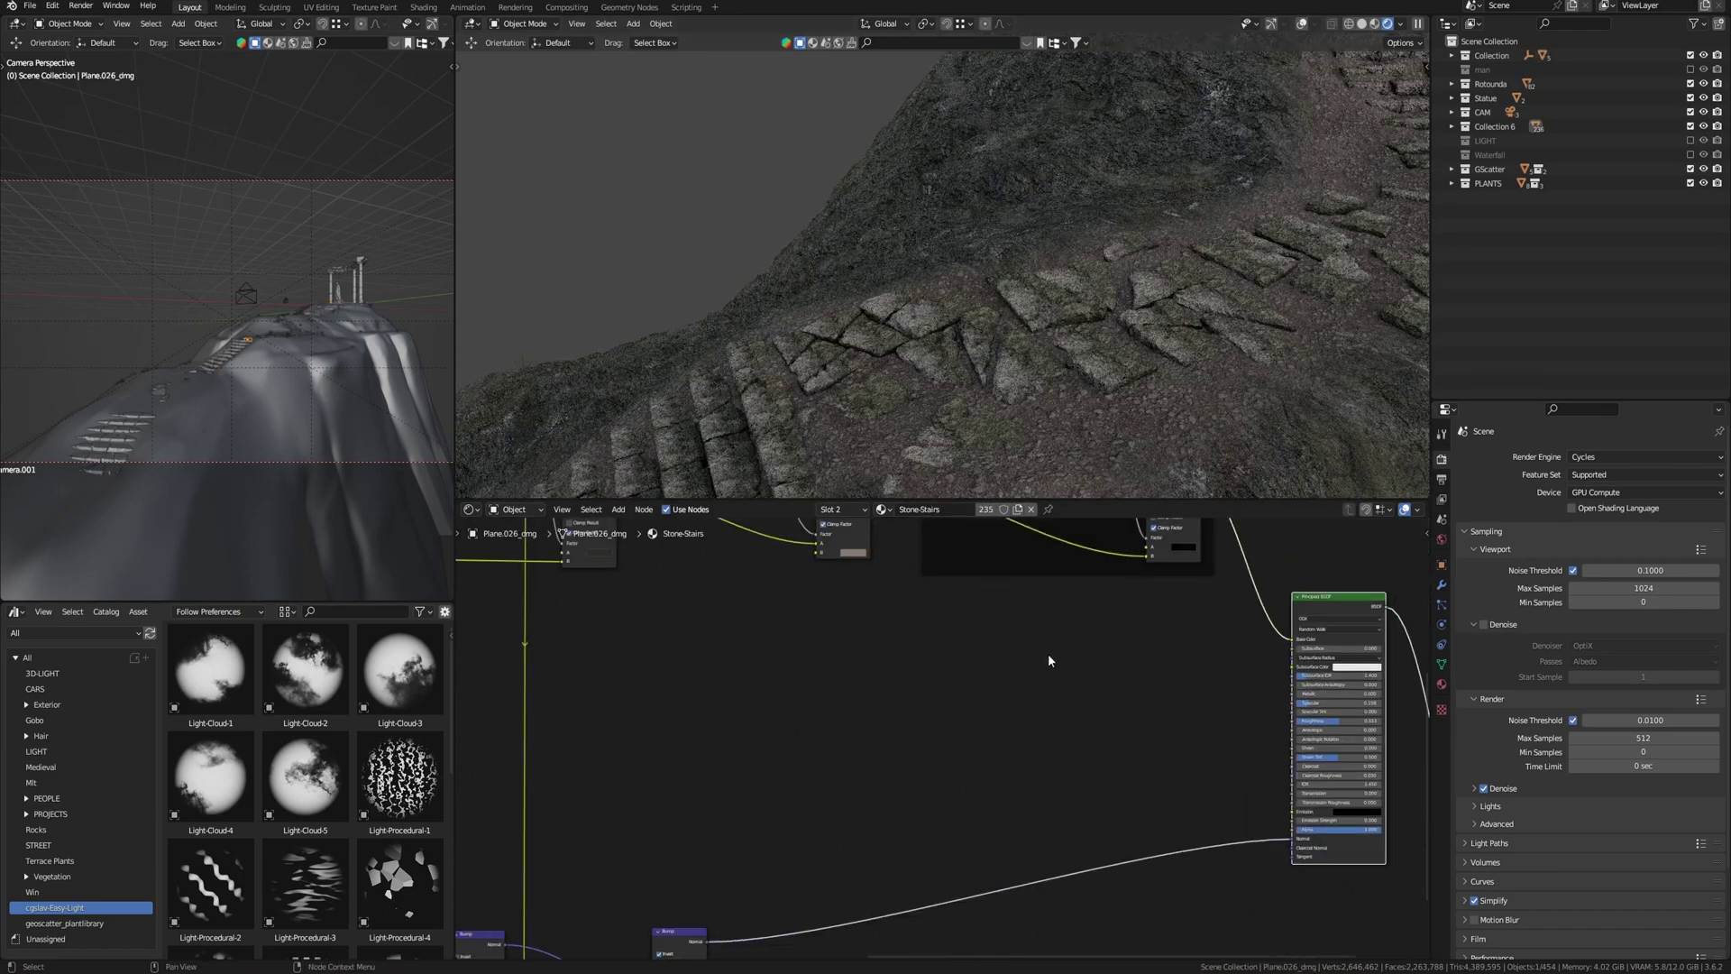
scroll(1048, 658, "down", 10)
middle_click_drag(912, 698, 1063, 754)
scroll(1128, 748, "down", 1)
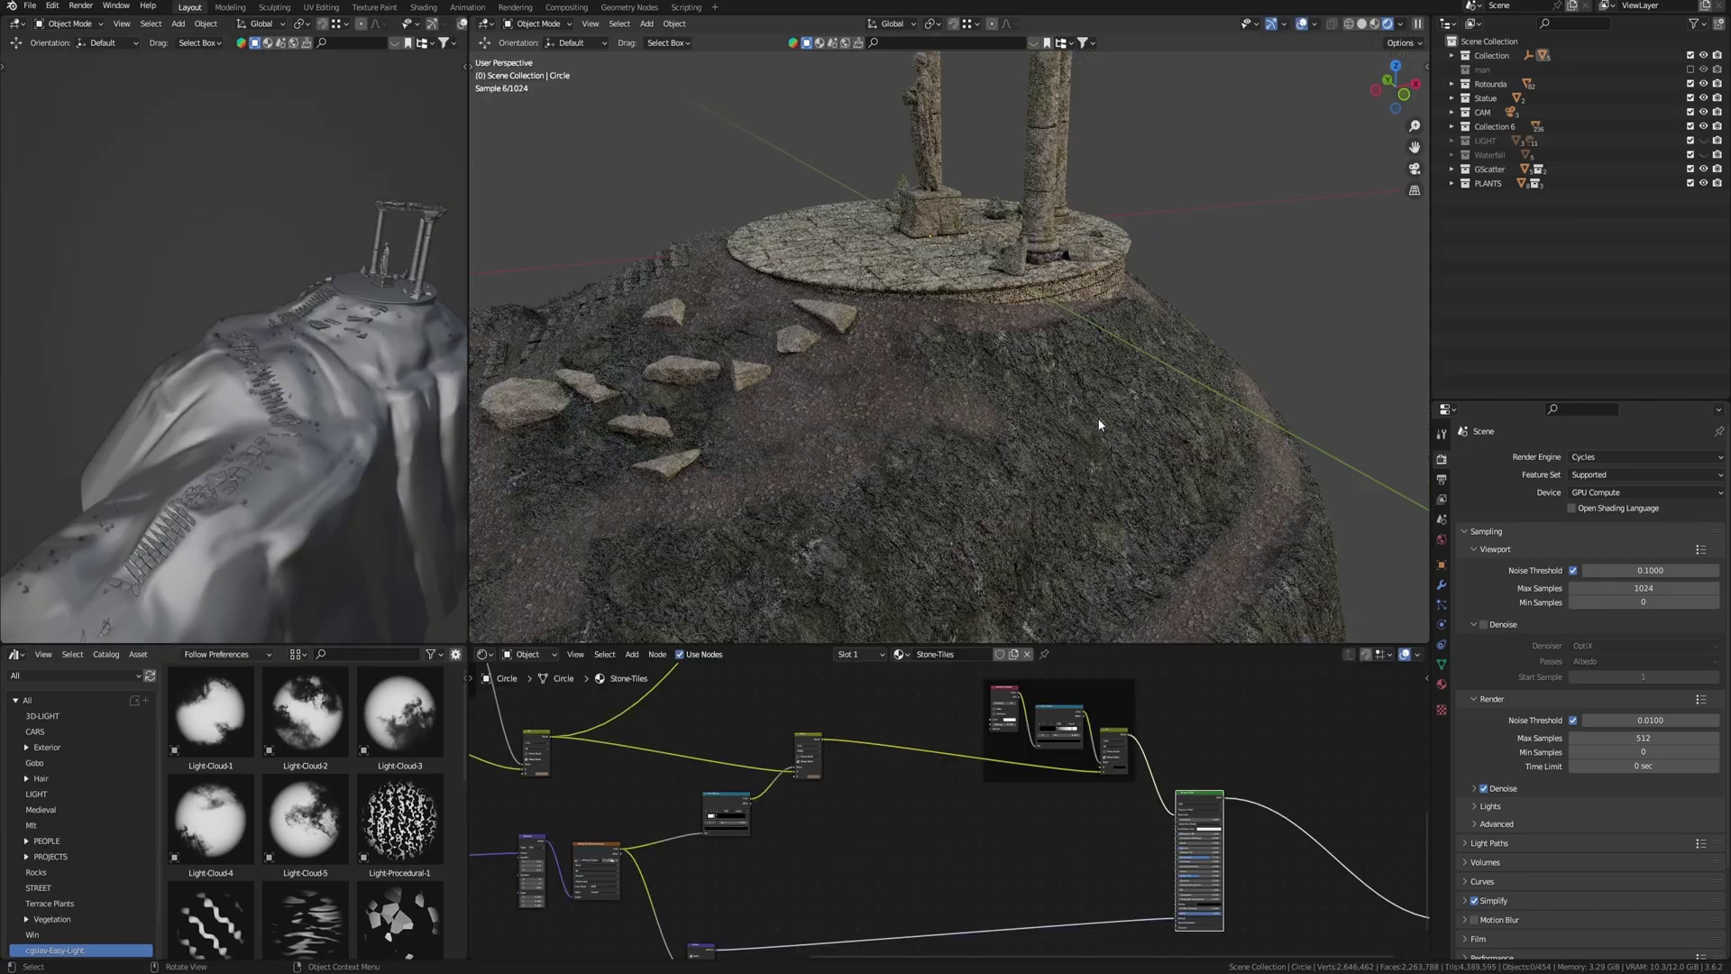
- Review the temple platform and the rock and soil surface of the mountain from several angles
middle_click_drag(1101, 418, 1019, 430)
middle_click_drag(1005, 382, 1071, 506, "shift")
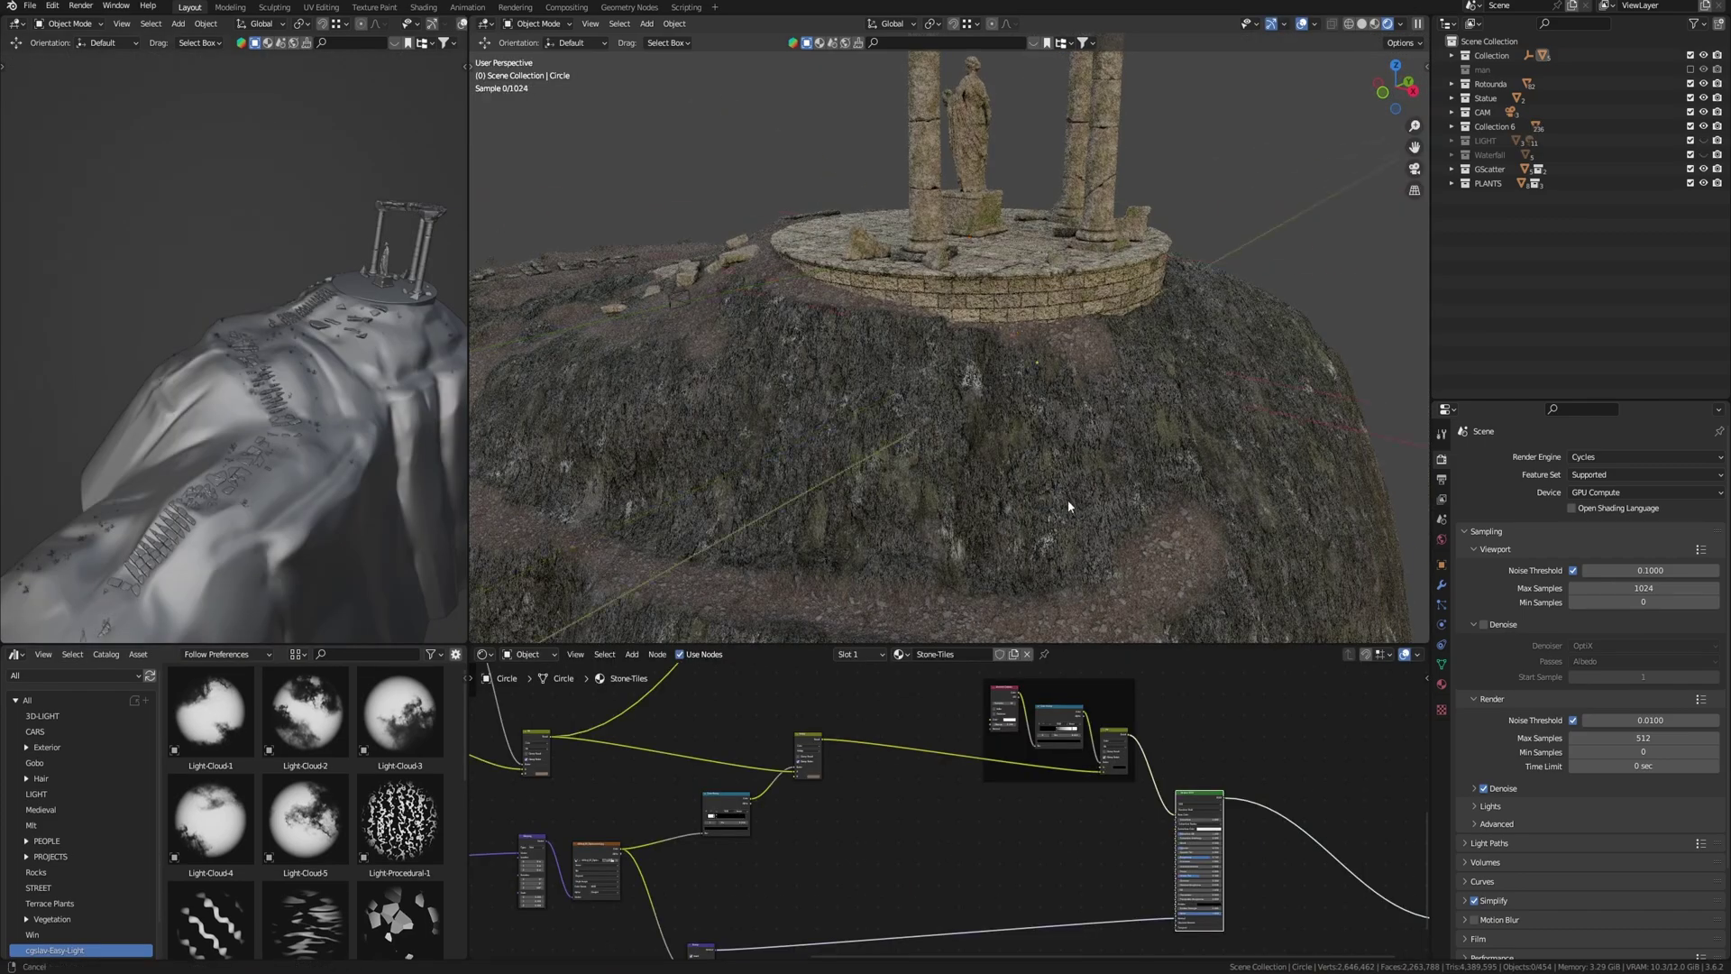
middle_click_drag(983, 424, 1023, 434)
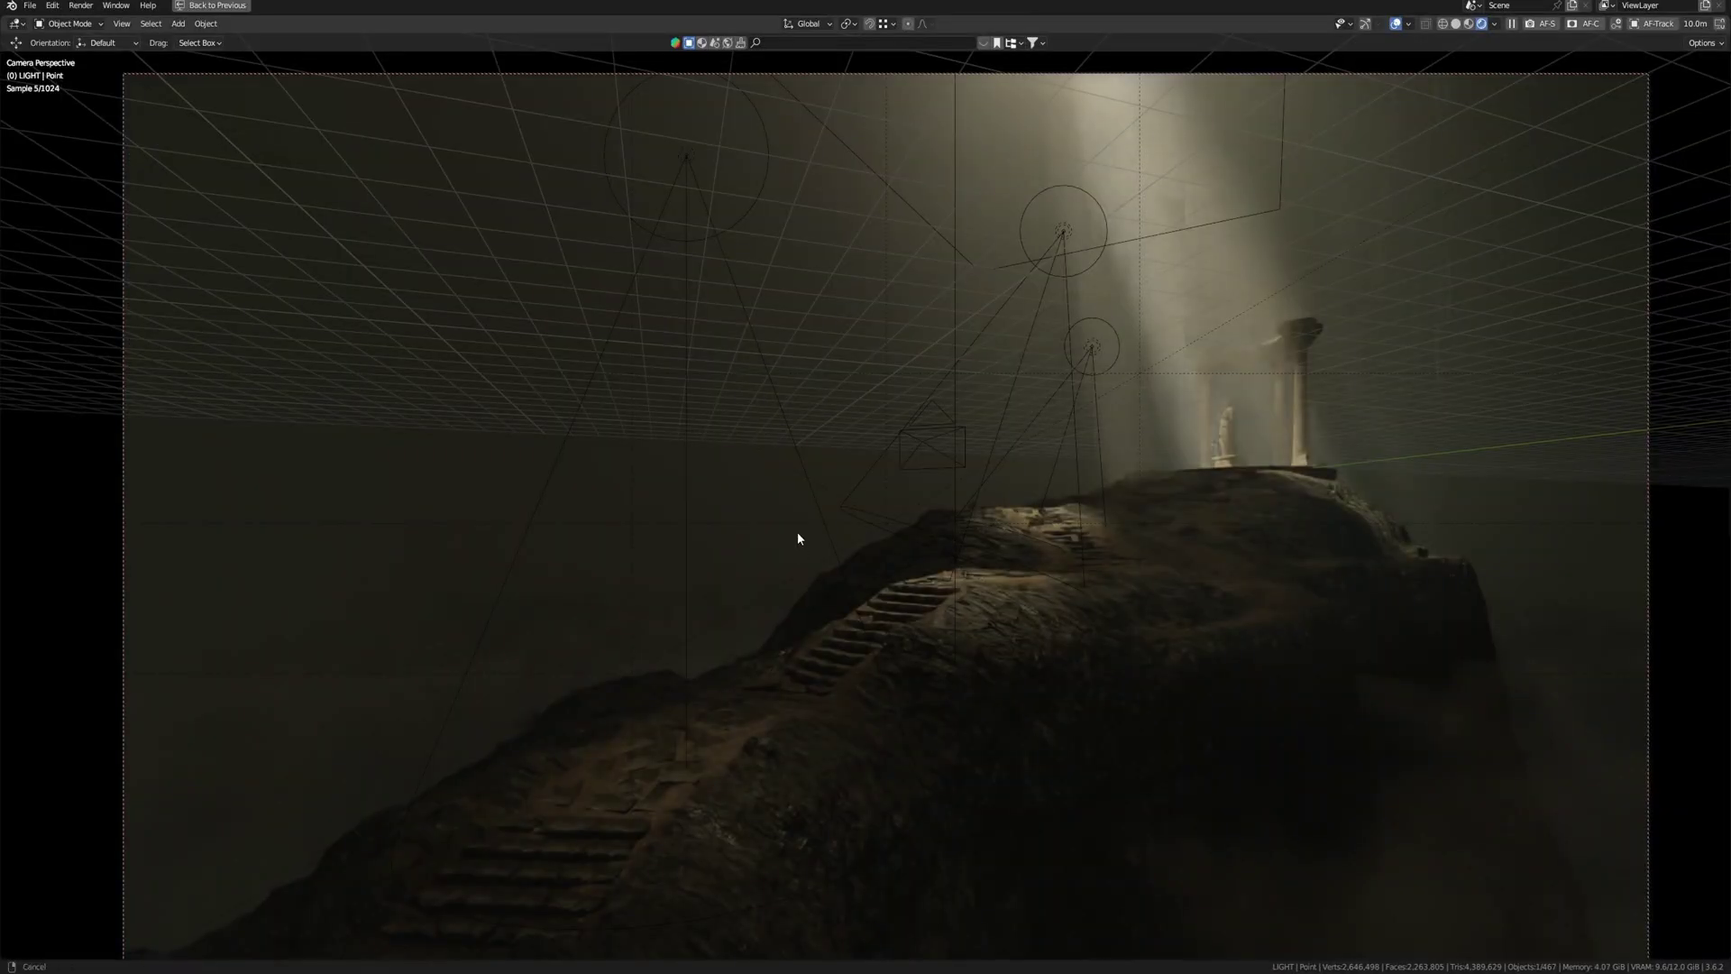
- Restore the multi-area layout from the full-screen camera view and set the camera viewport to solid shading
key("ctrl+space")
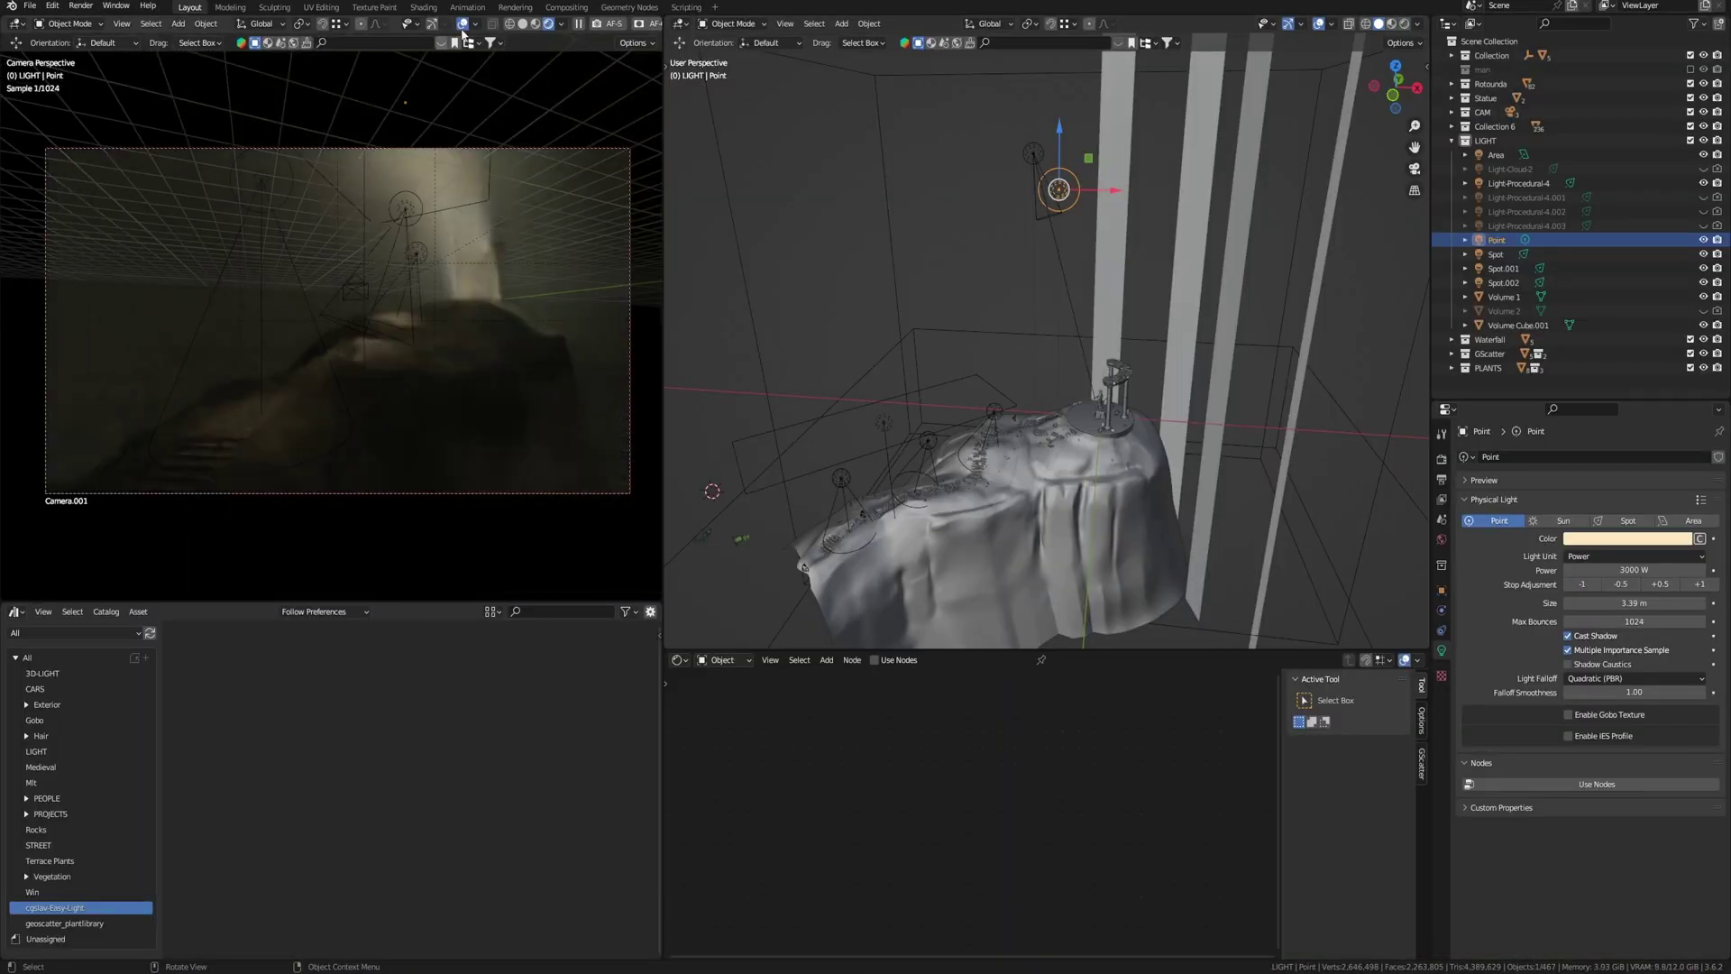
left_click(523, 24)
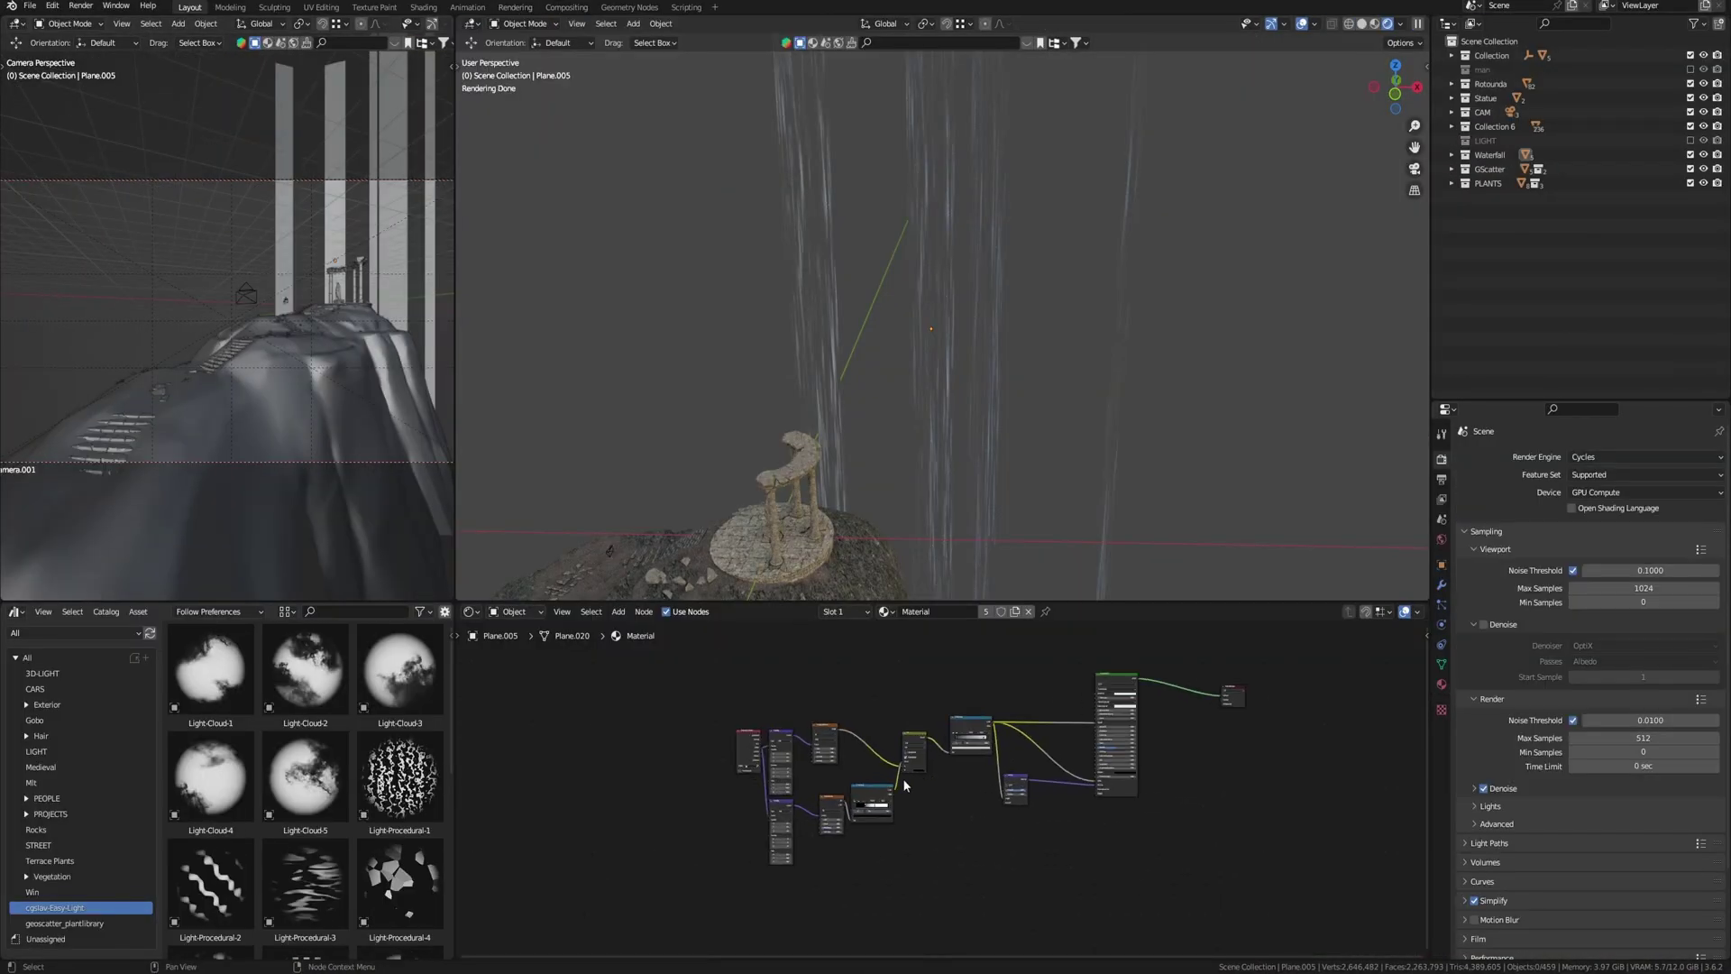
- Fine-tune the Y scale of the upper Mapping node in the waterfall material
left_click_drag(739, 716, 754, 724)
scroll(550, 846, "up", 4)
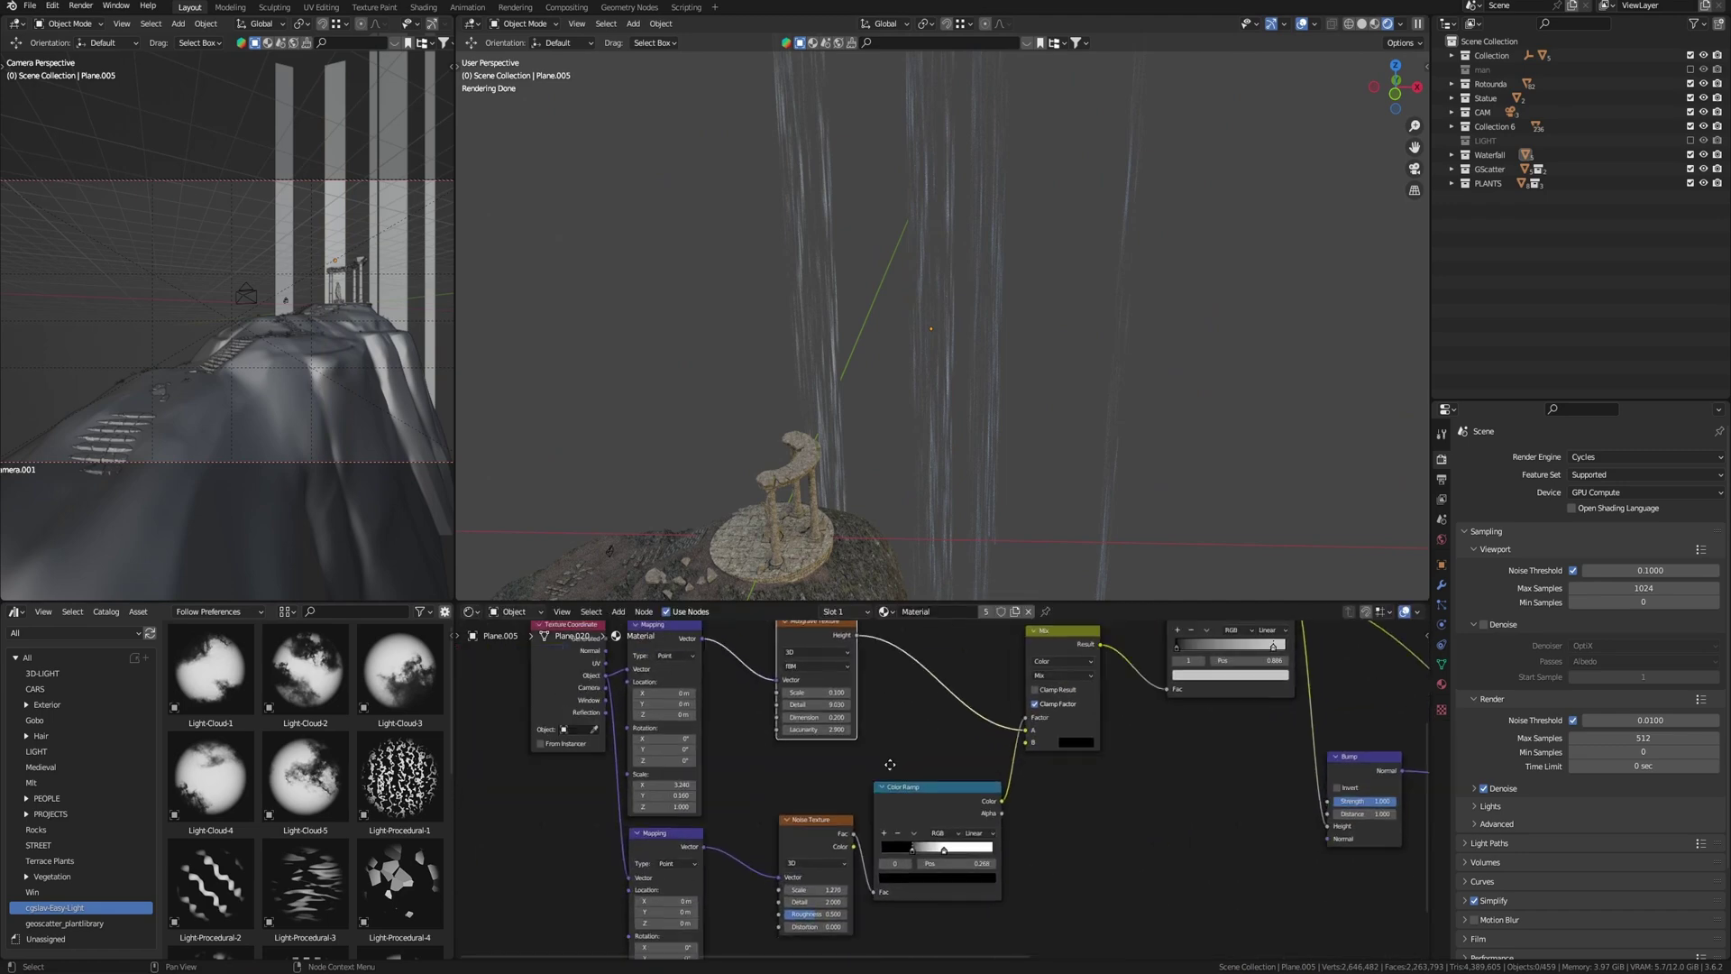
scroll(713, 832, "down", 2)
middle_click_drag(713, 831, 807, 810)
scroll(808, 814, "up", 1)
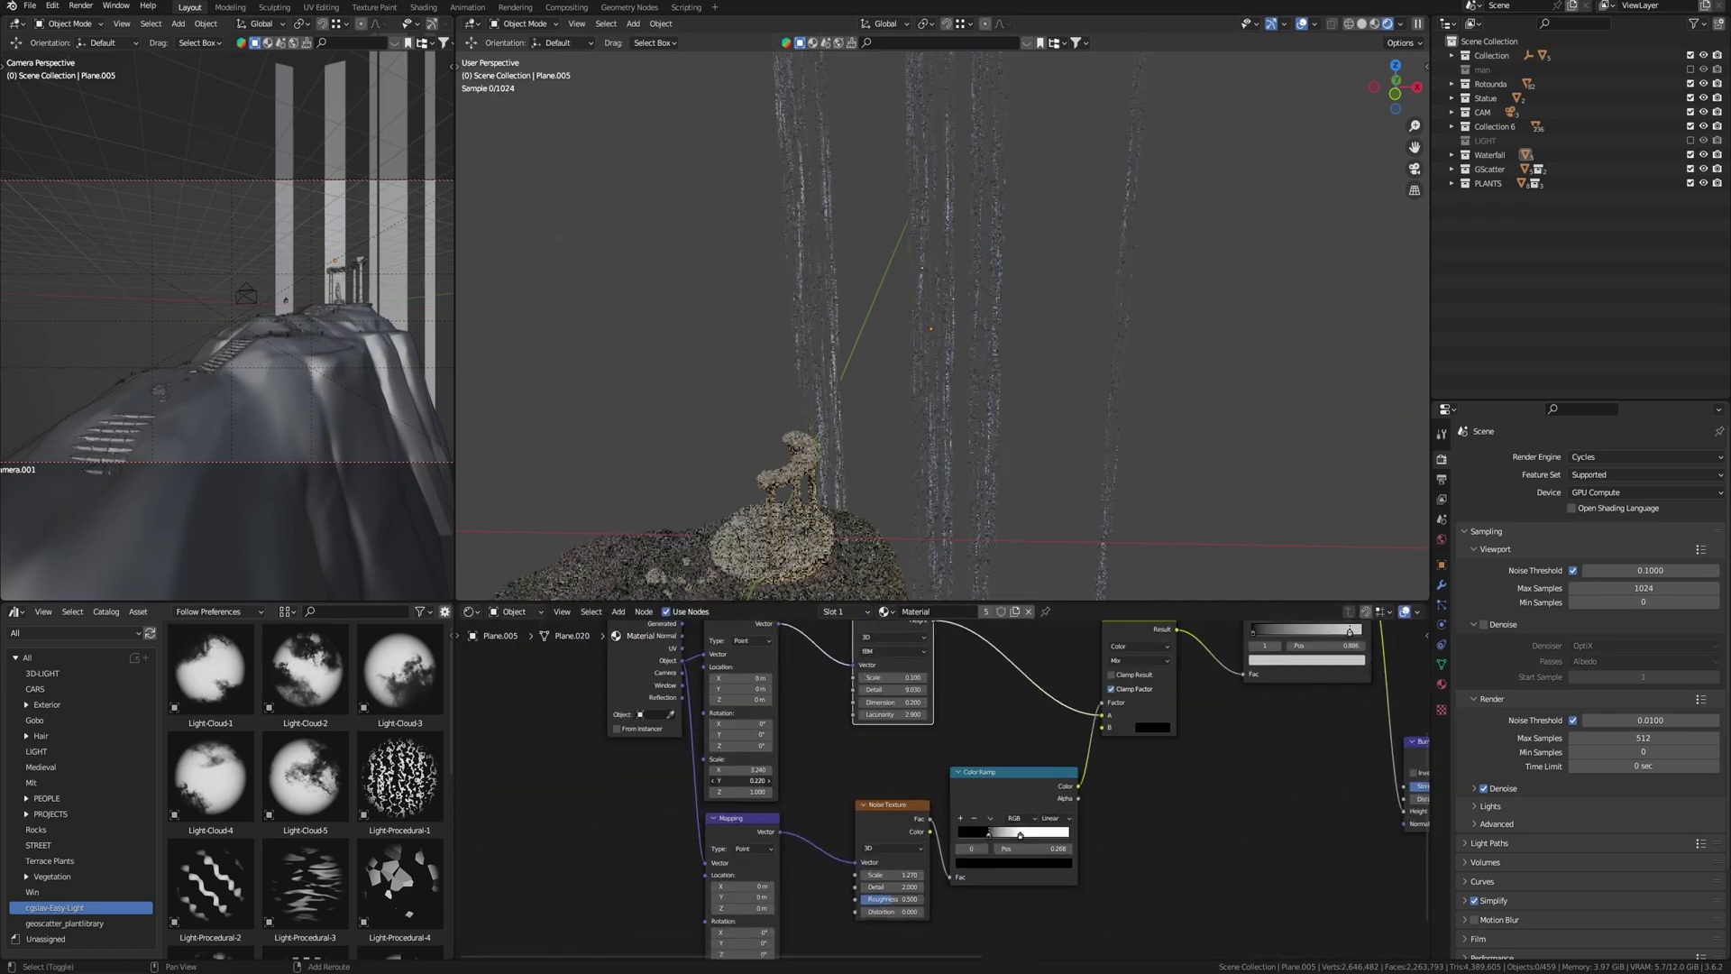
left_click_drag(741, 780, 715, 781, "shift")
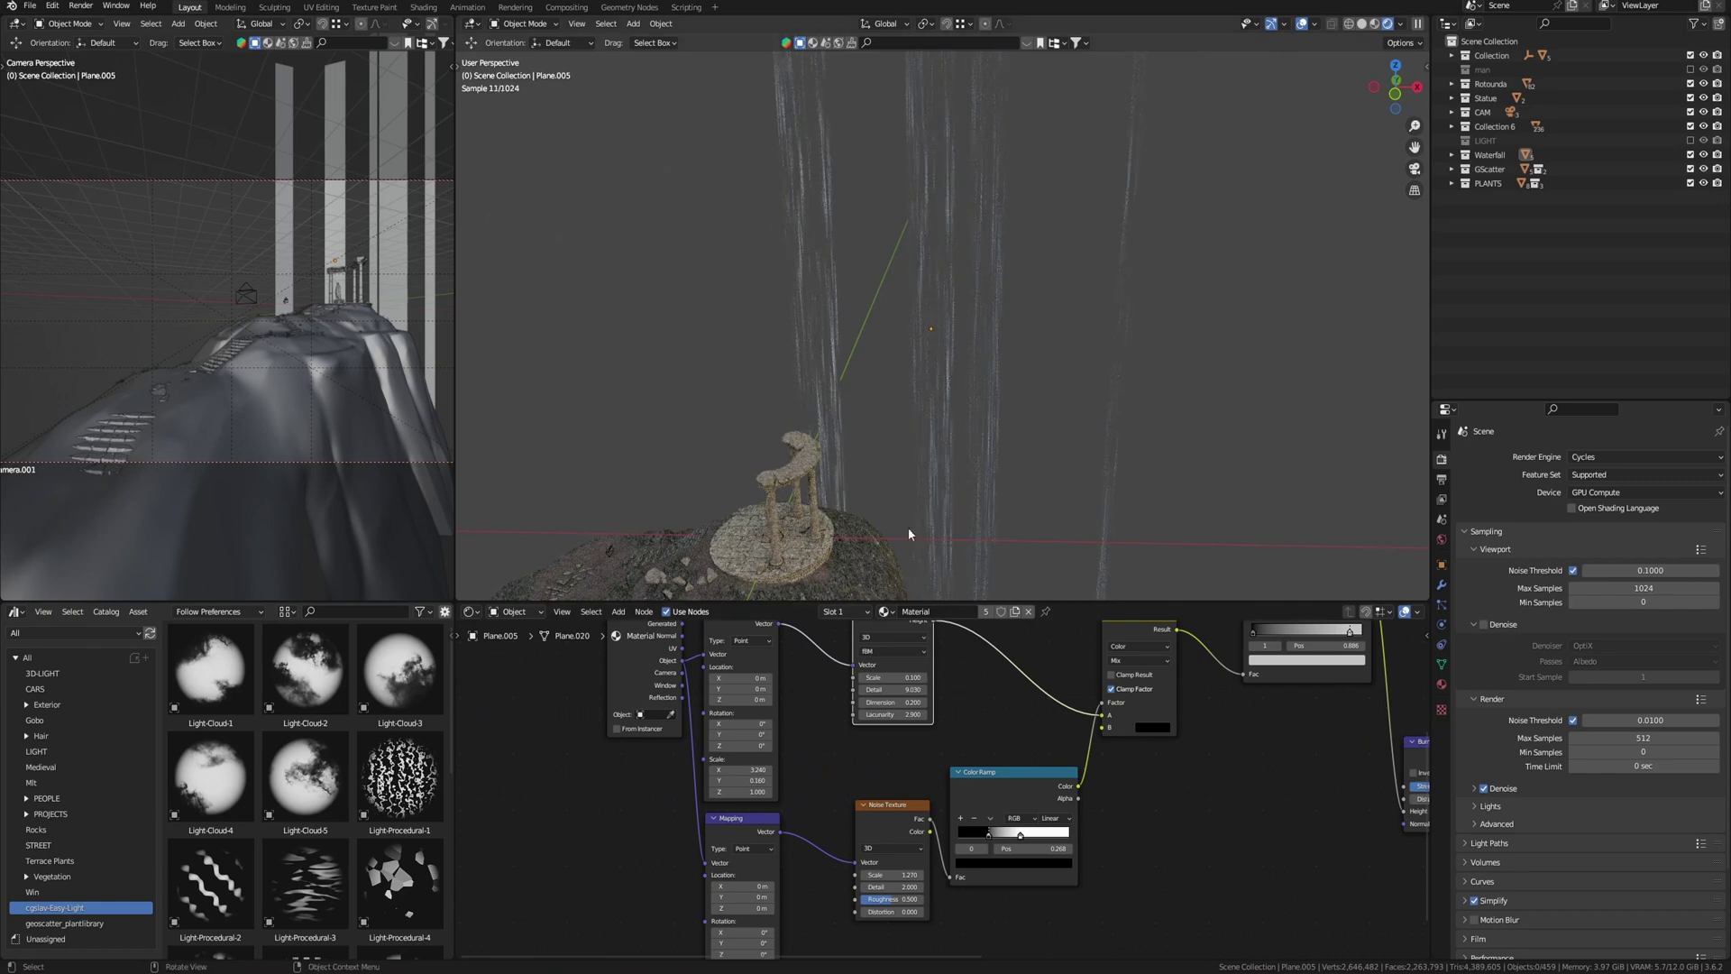
- Preview the waterfall material's Musgrave Texture, Noise Texture and the Mix that combines them on the water planes
middle_click_drag(967, 402, 1011, 380)
scroll(911, 663, "down", 3)
middle_click_drag(905, 659, 900, 711)
left_click(900, 711, "ctrl+shift")
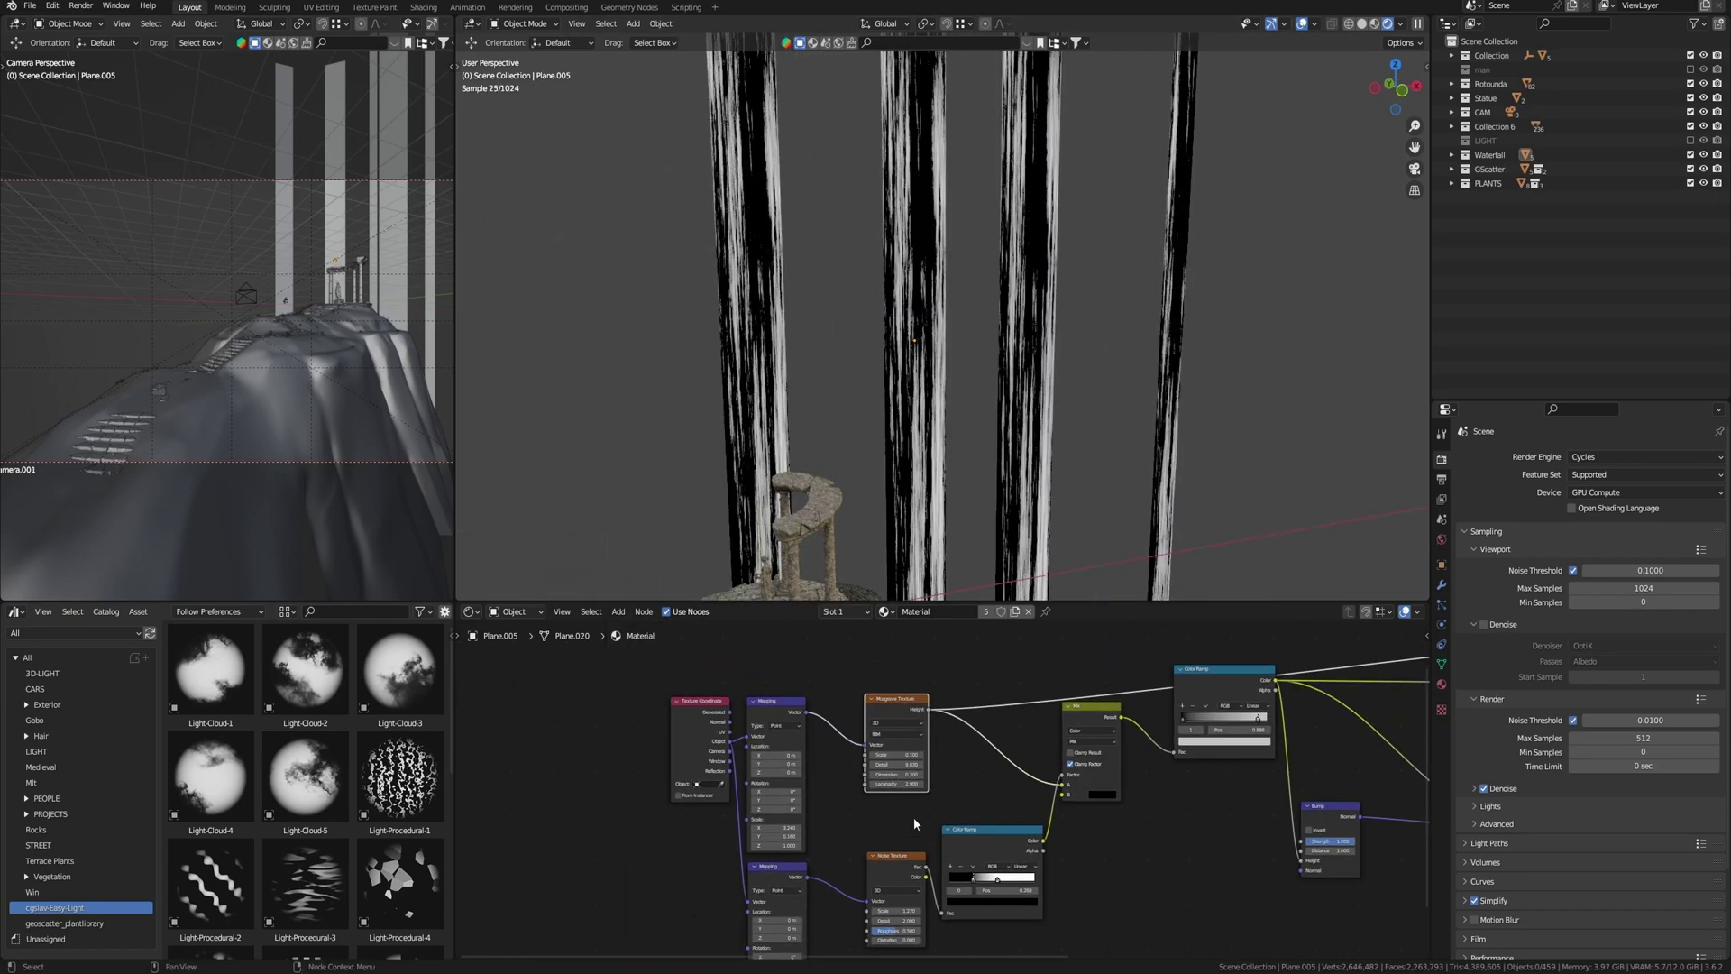
left_click(904, 859, "ctrl+shift")
middle_click_drag(1028, 780, 762, 838)
left_click(824, 771, "ctrl+shift")
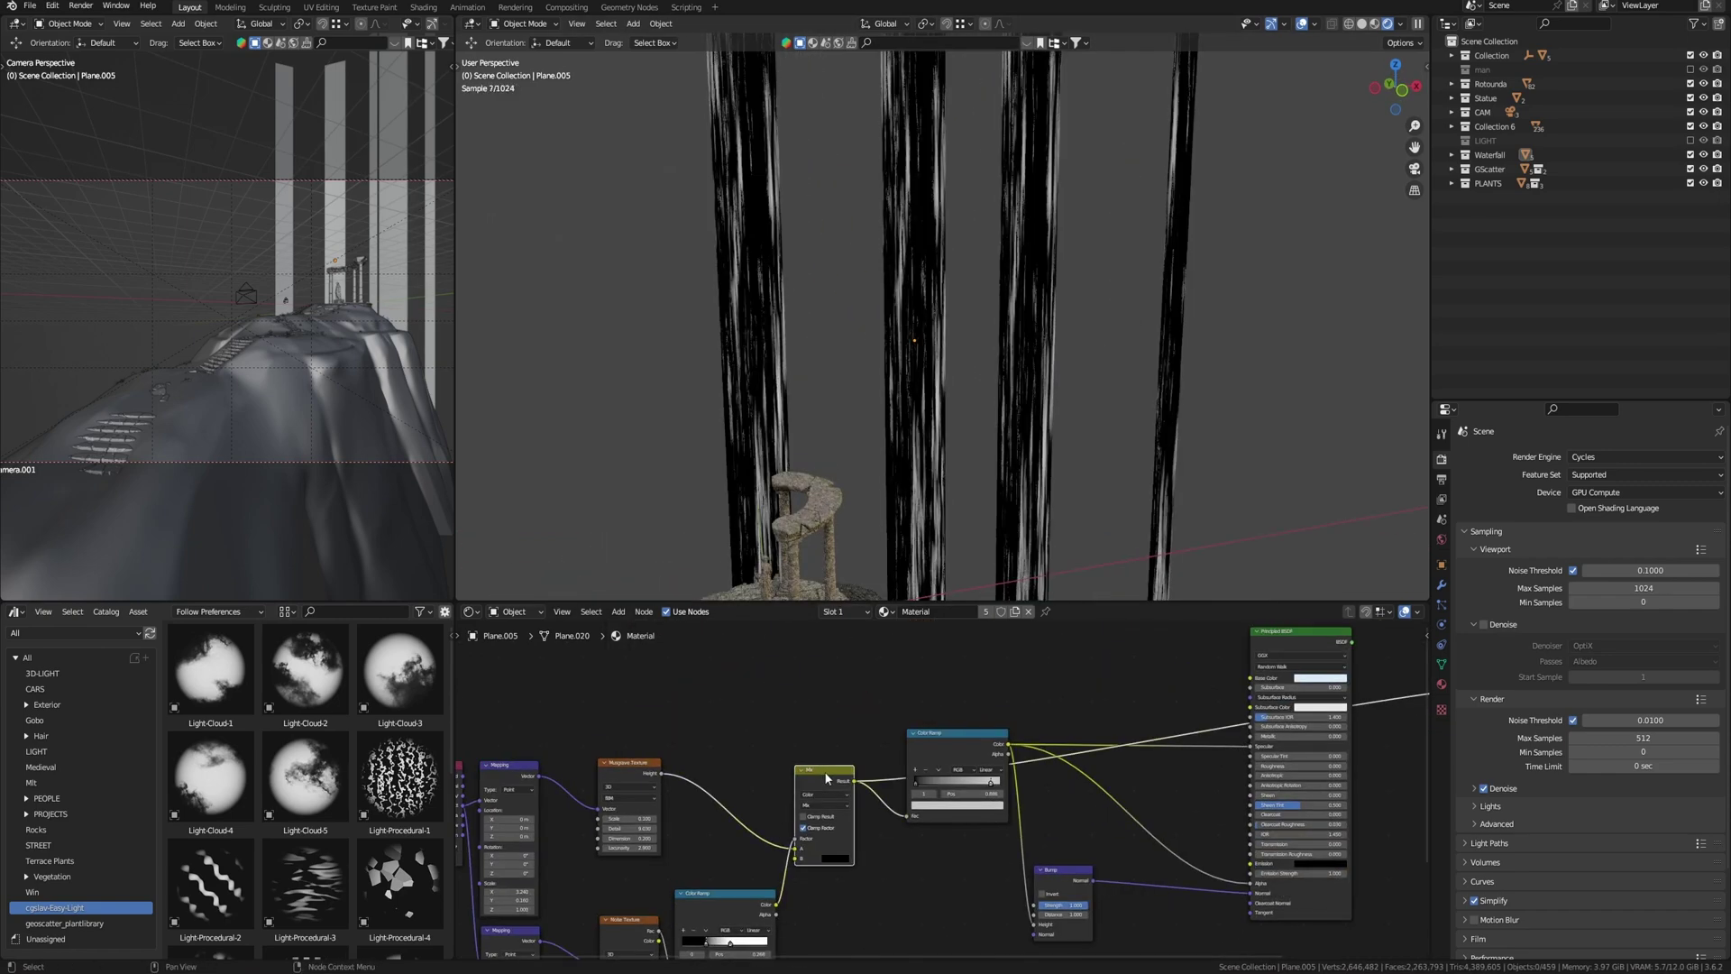
- Preview the waterfall's final Color Ramp, restore the Principled BSDF preview and examine the ramp's connections to it
left_click(947, 749, "ctrl+shift")
middle_click_drag(1262, 676, 1048, 703)
left_click(1110, 700, "ctrl+shift")
scroll(1053, 772, "up", 2, "ctrl")
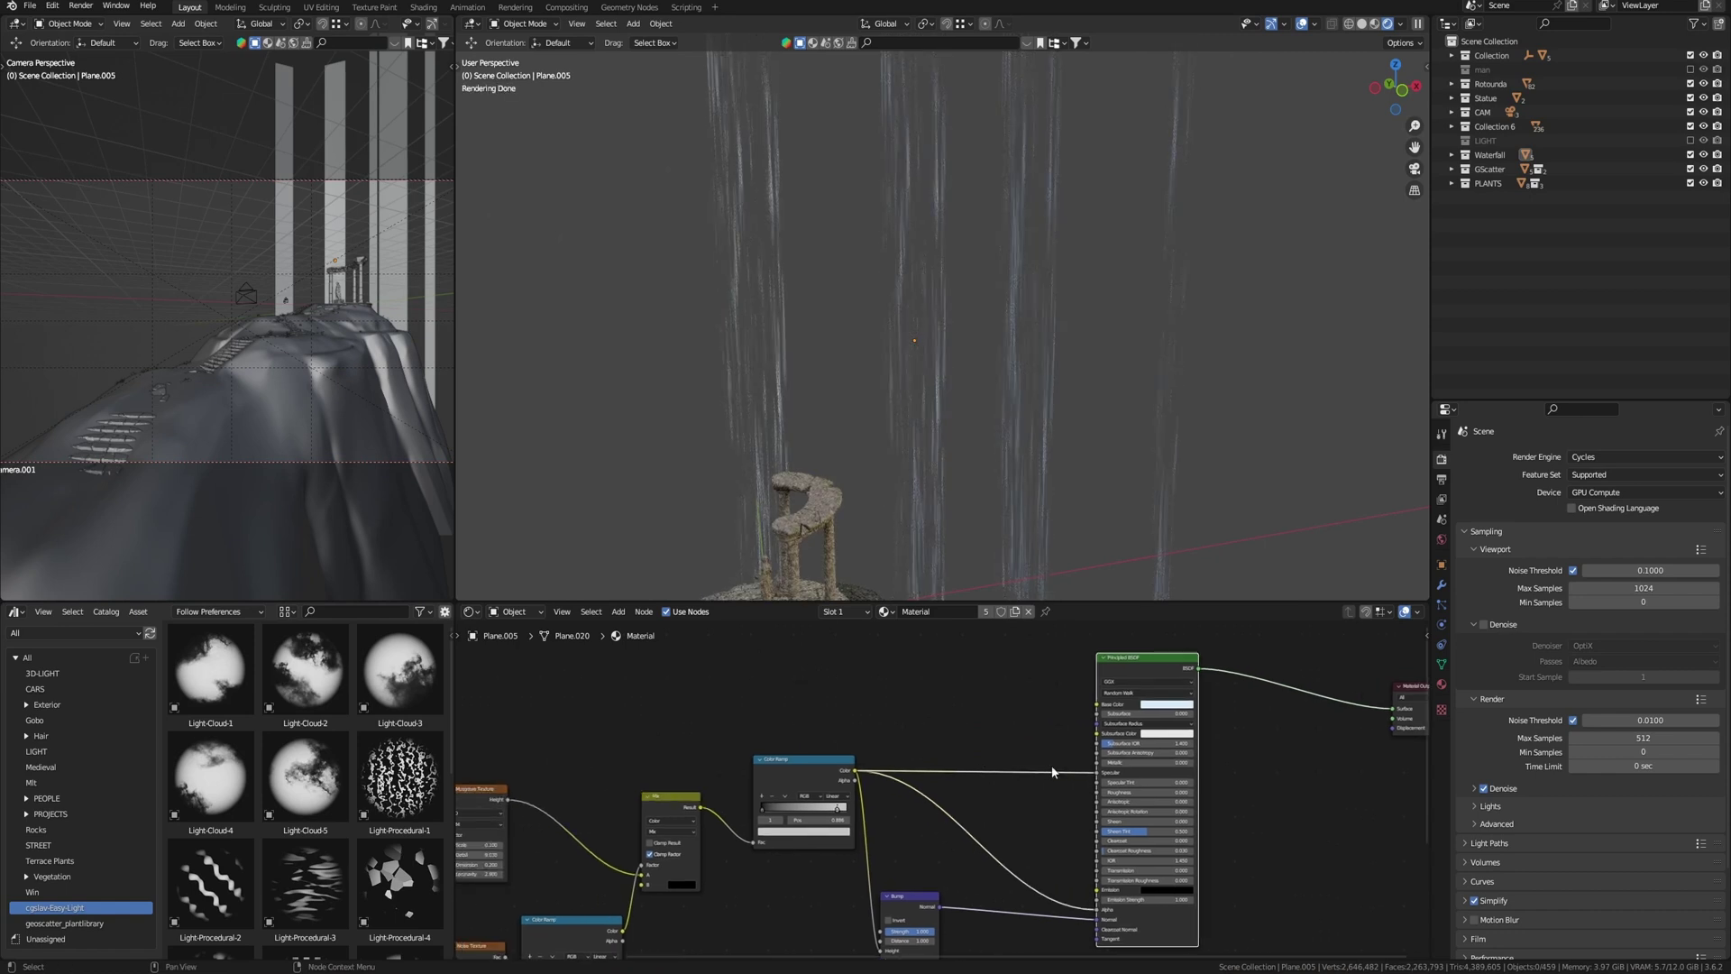
middle_click_drag(698, 770, 902, 716)
scroll(902, 717, "up", 1)
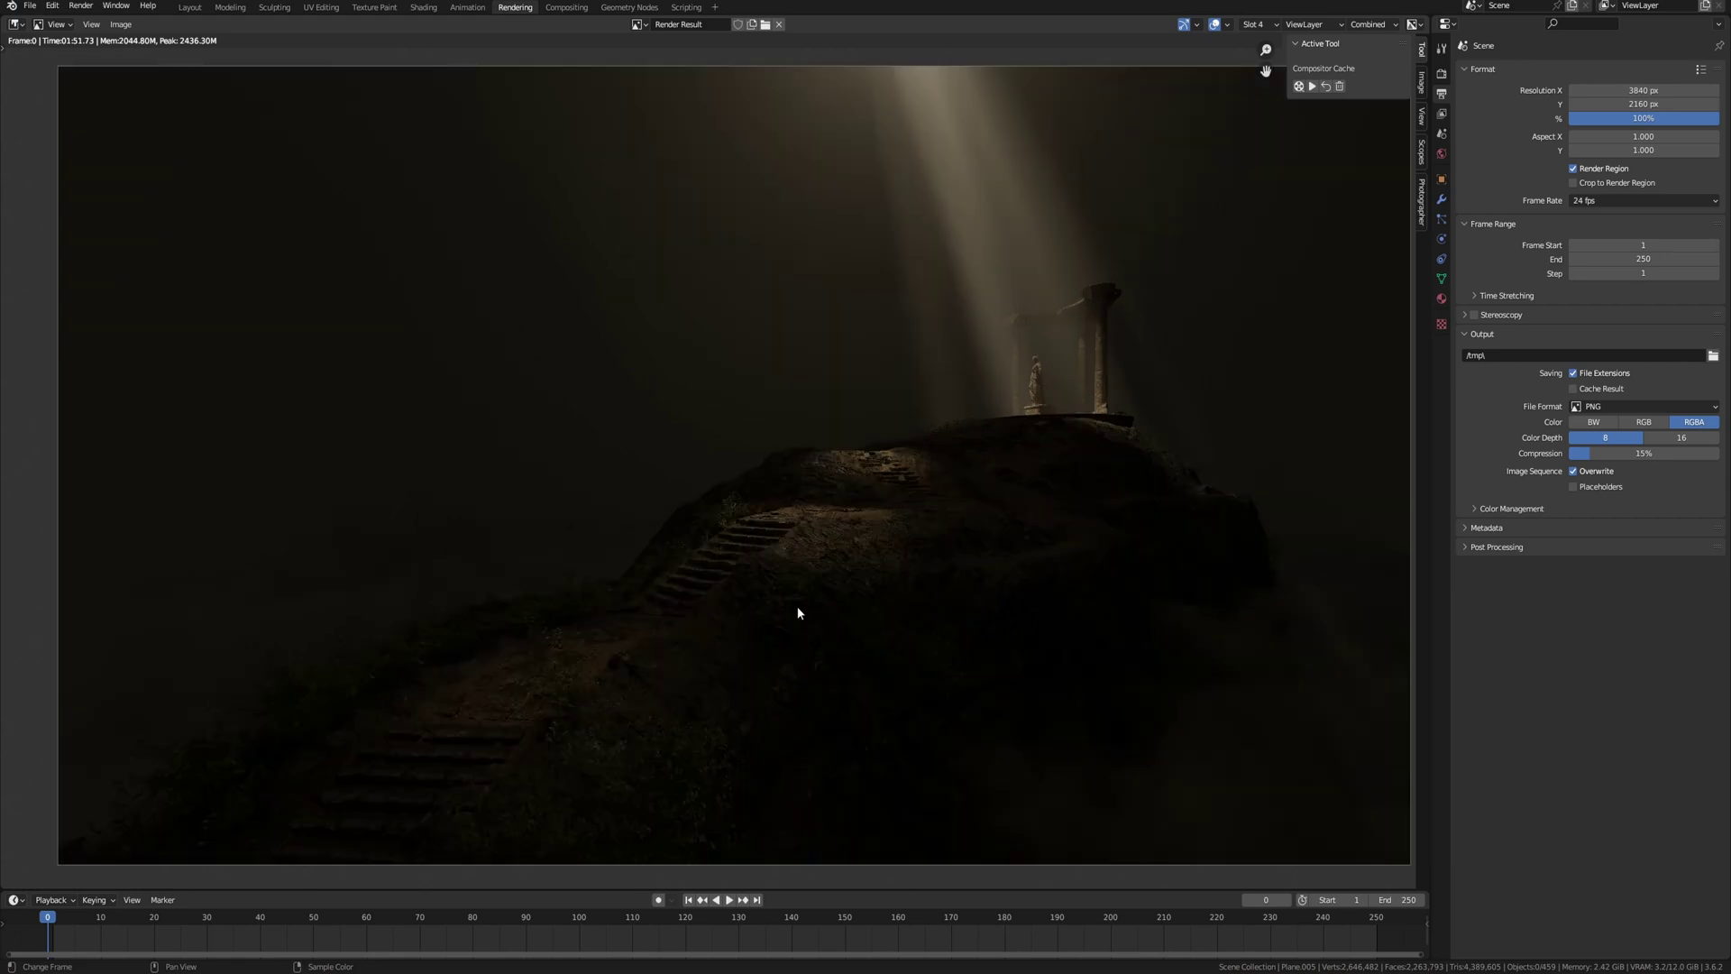
- Hide the image sidebar and show the Composite layer of the render result
key("n")
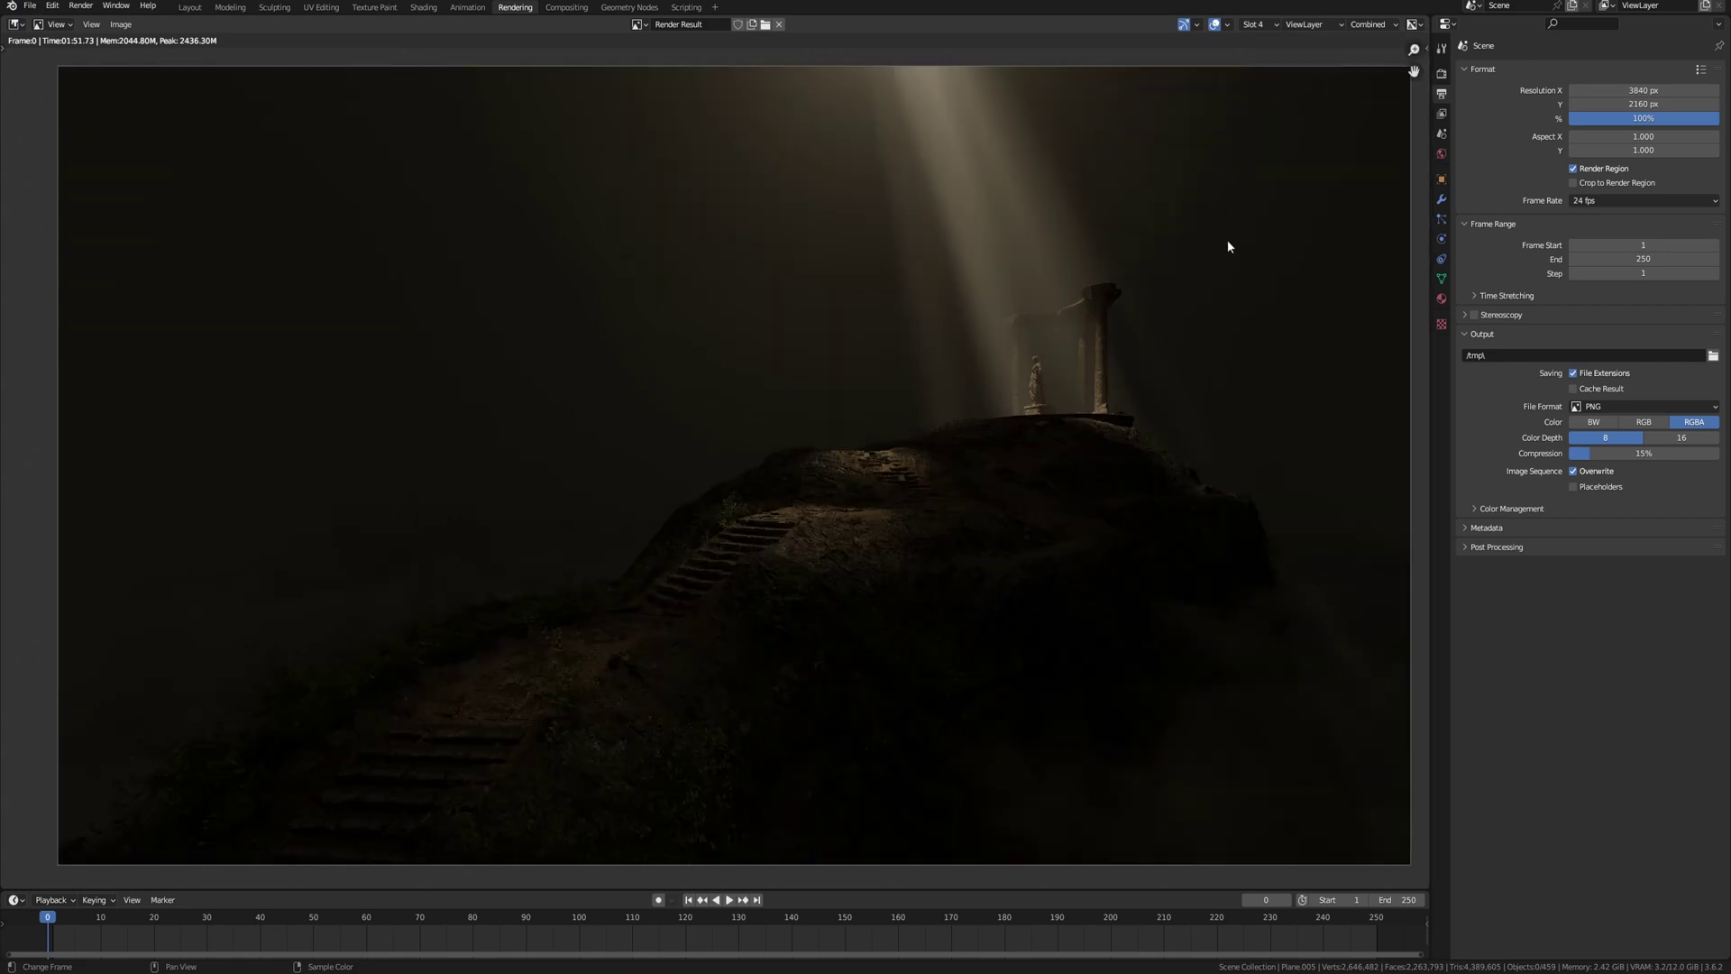
left_click(1307, 24)
left_click(1308, 36)
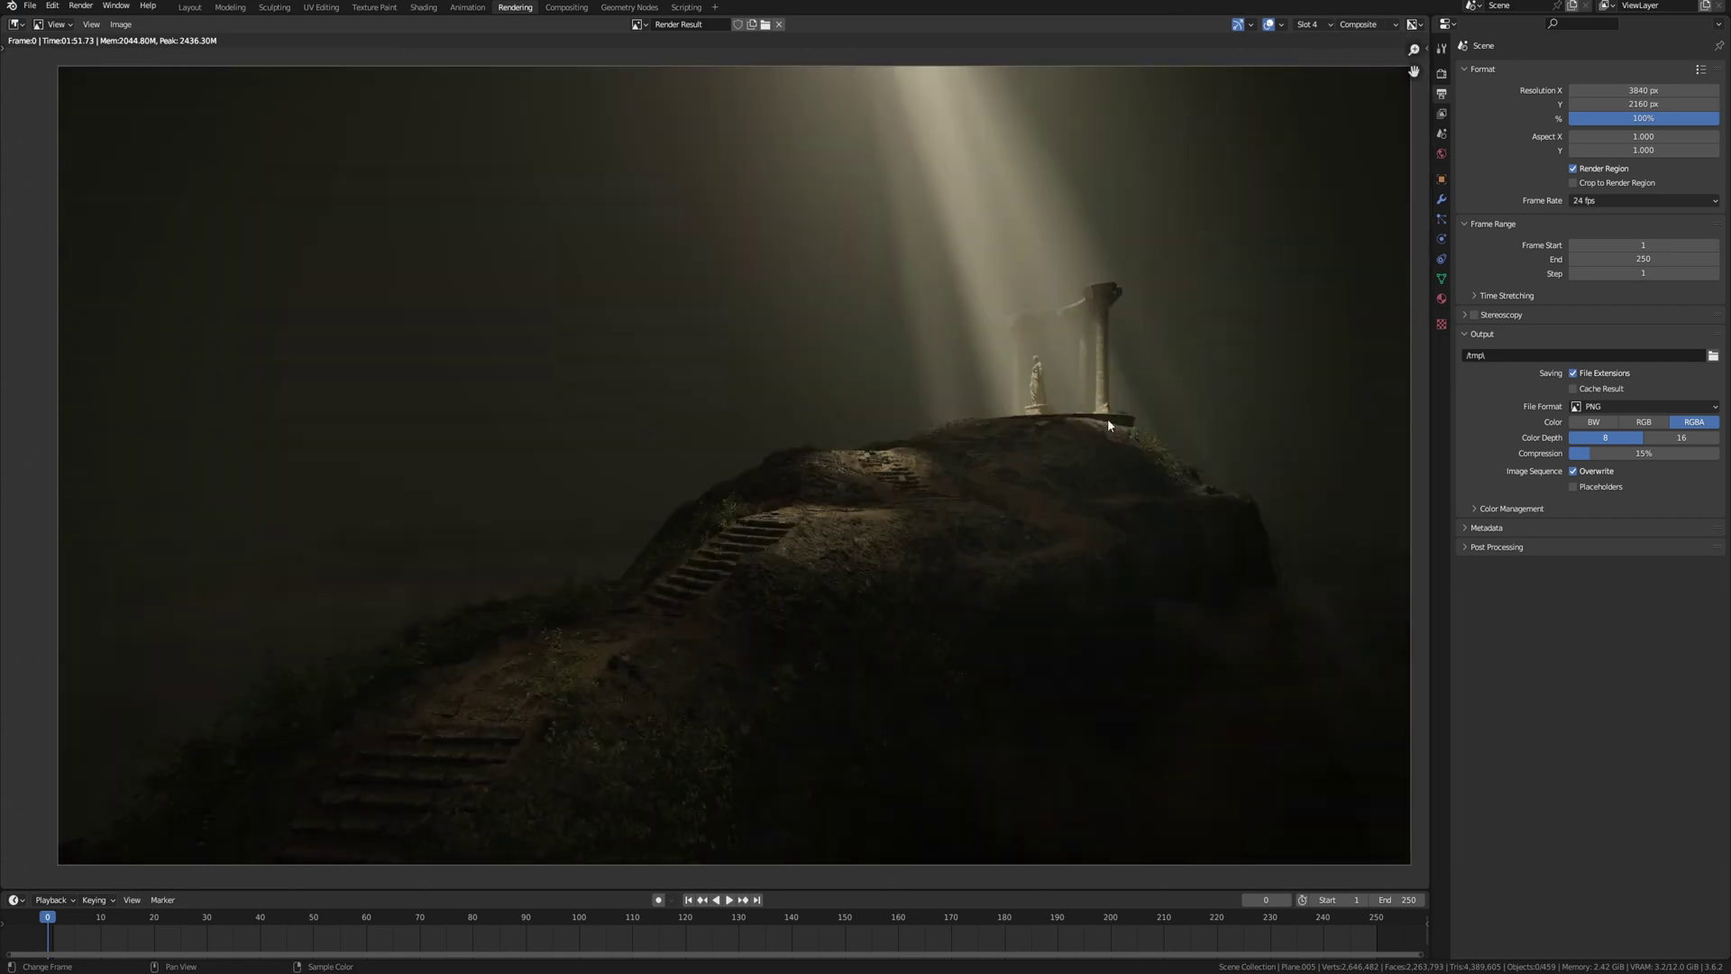
- Open the Compositing workspace and mute all the grading nodes between Render Layers and Composite
left_click(566, 8)
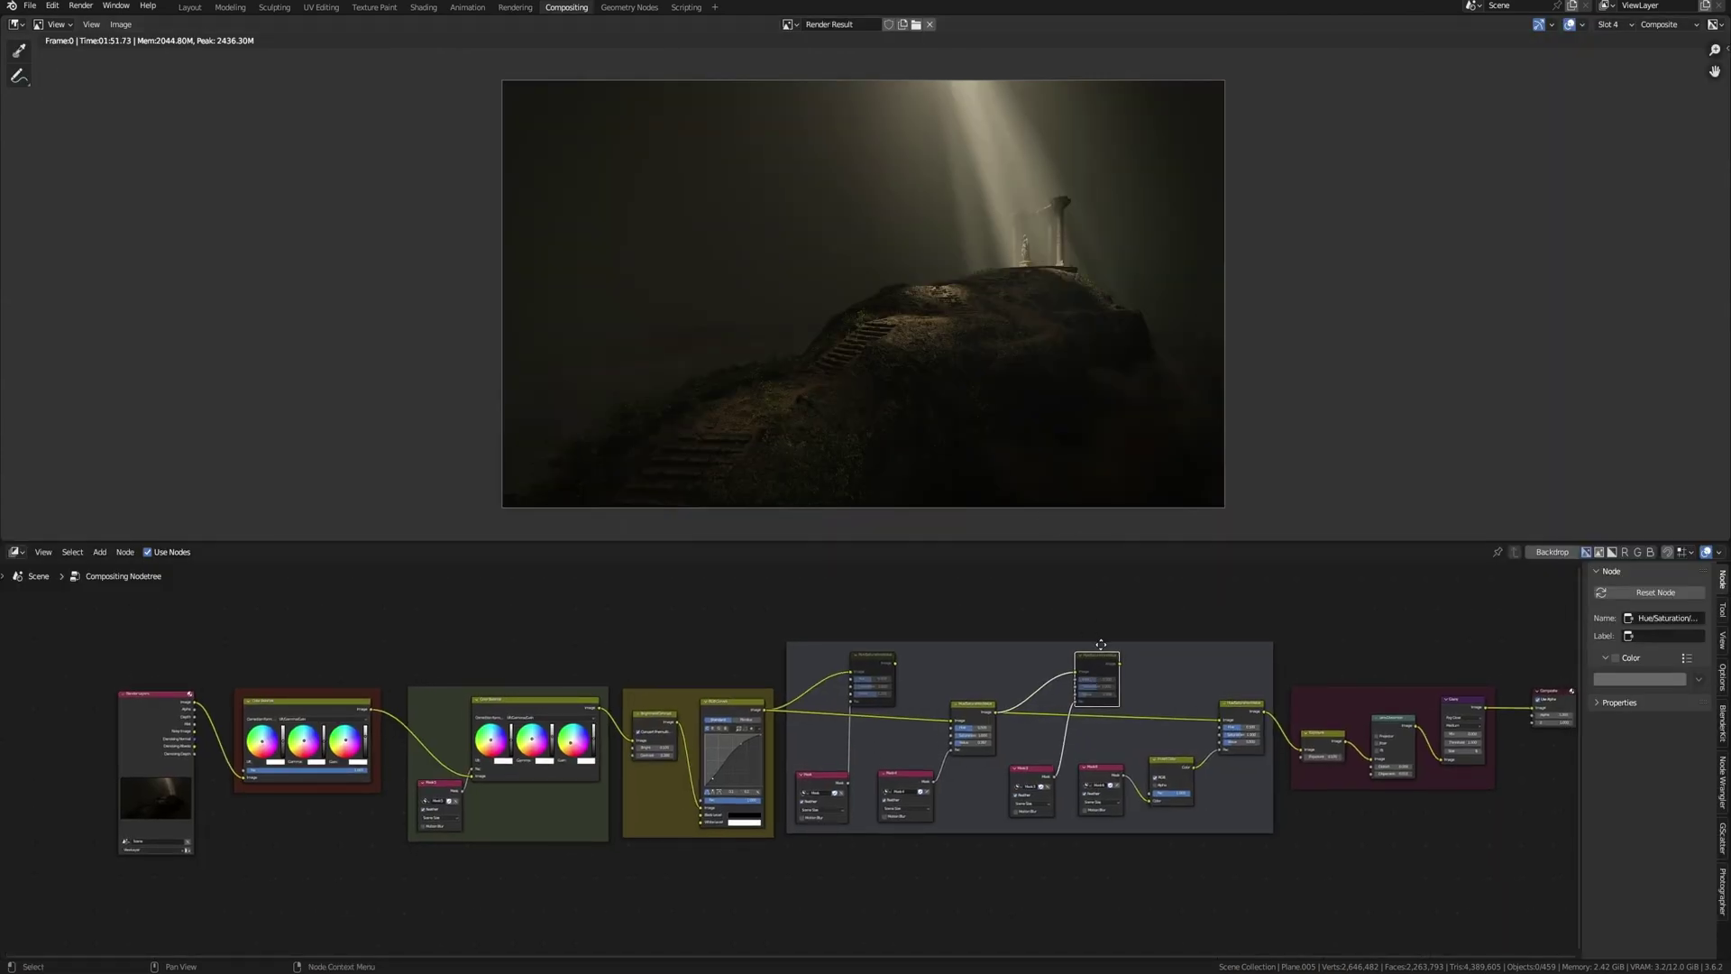
left_click_drag(276, 649, 1248, 726)
left_click_drag(1273, 835, 1492, 726, "shift")
key("m")
middle_click_drag(726, 870, 824, 869)
left_click(598, 869)
scroll(599, 869, "up", 4)
middle_click_drag(599, 869, 910, 863)
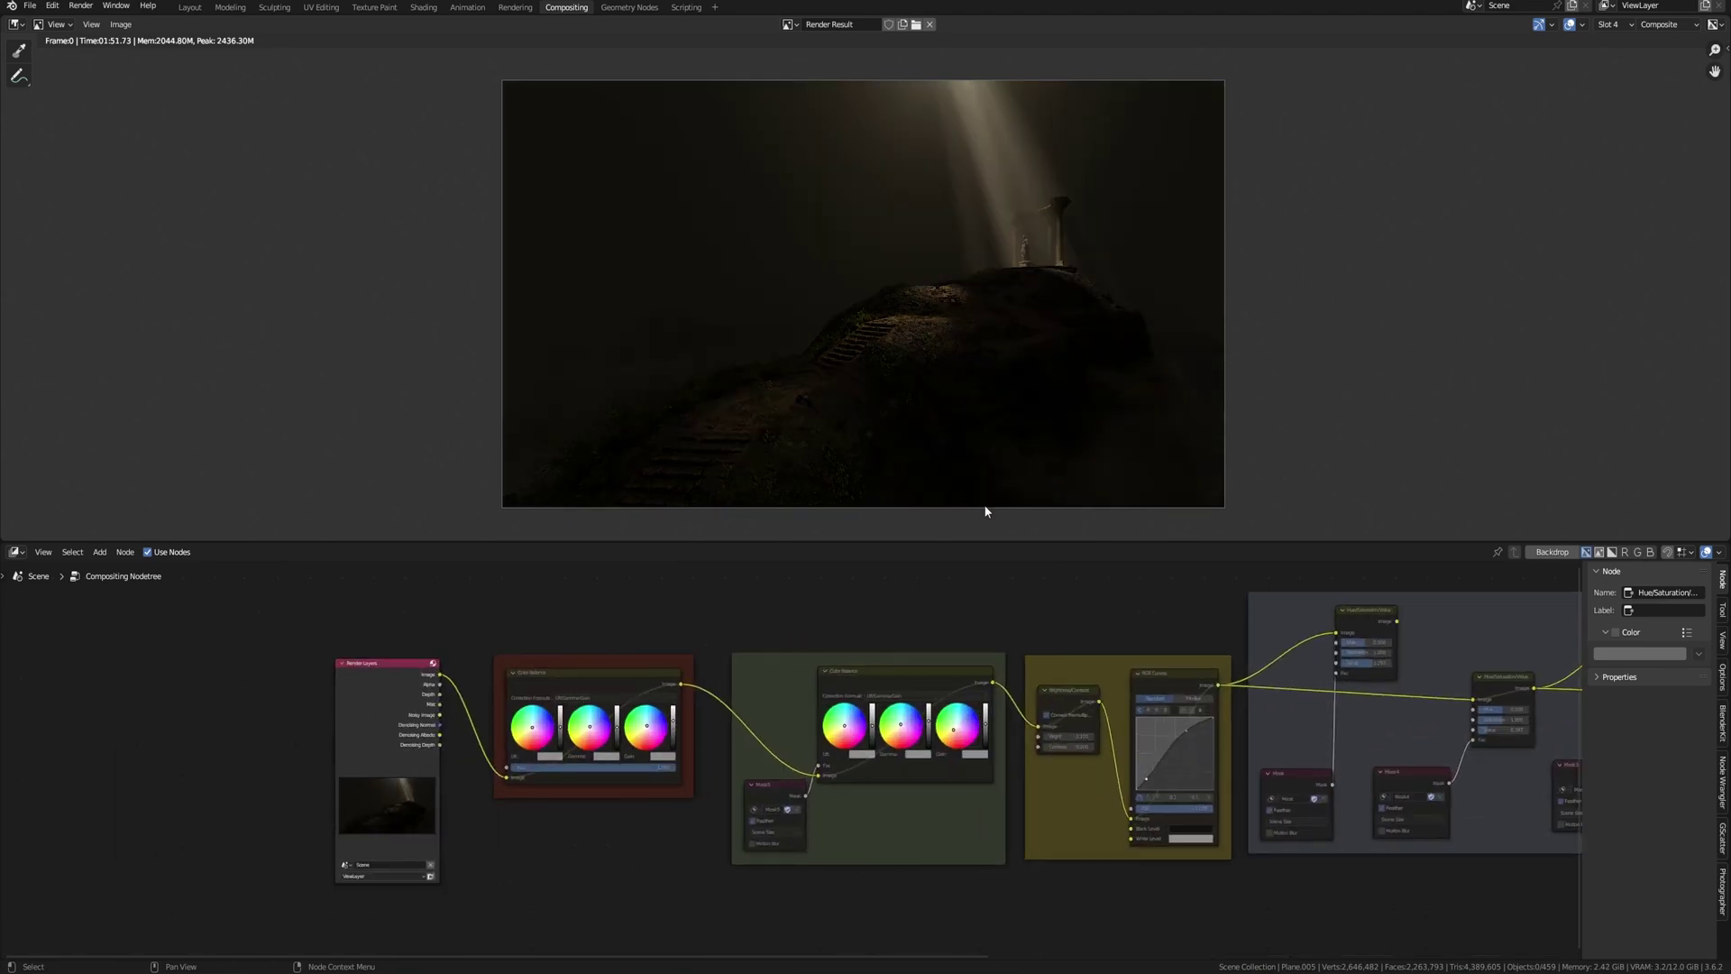
- Re-enable the first Color Balance node and fine-tune its Gain brightness
left_click(611, 681)
scroll(612, 682, "up", 2)
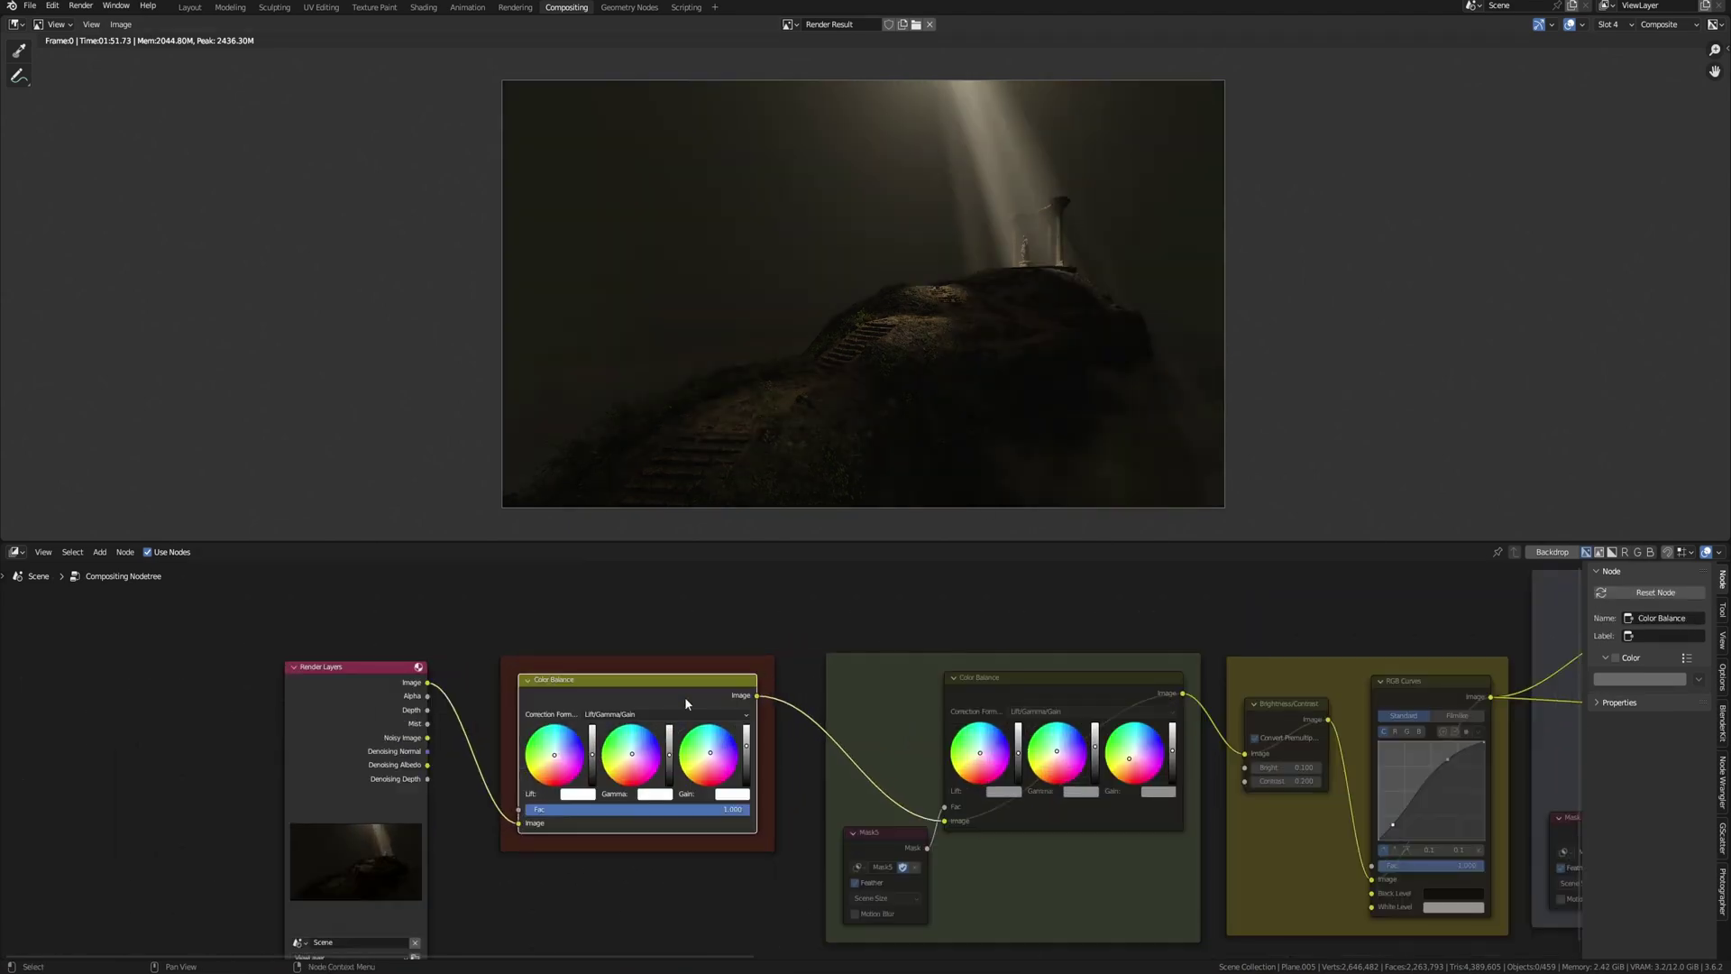
scroll(784, 685, "up", 4)
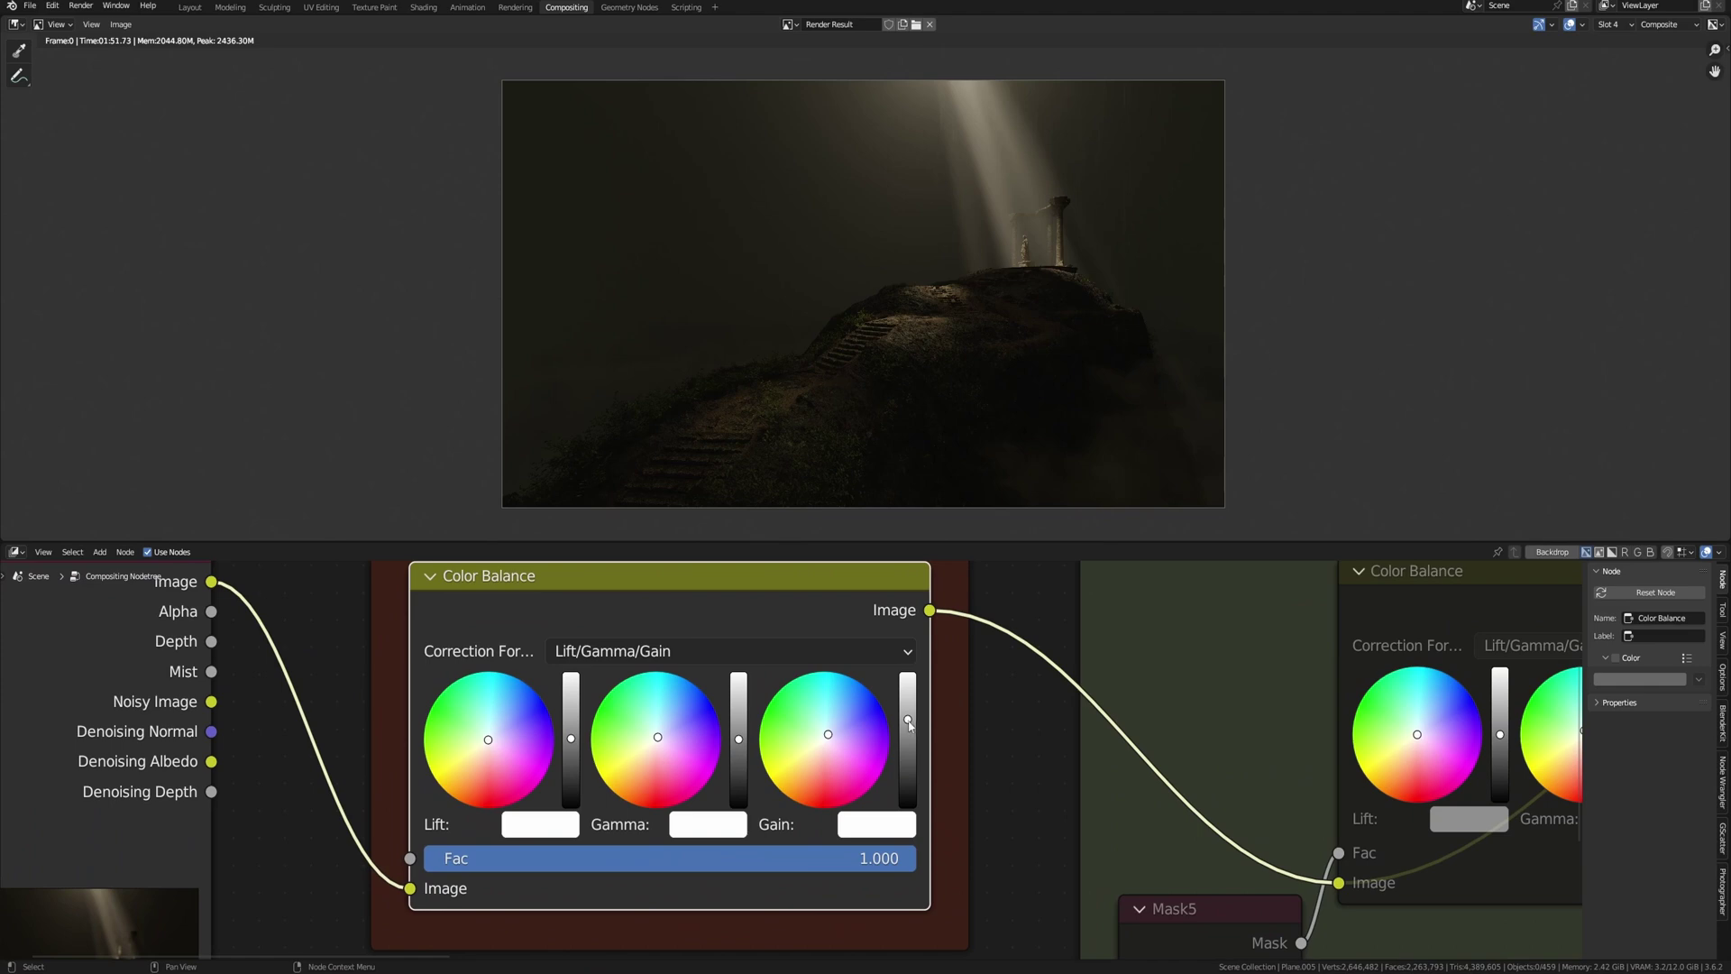
left_click_drag(909, 721, 908, 718)
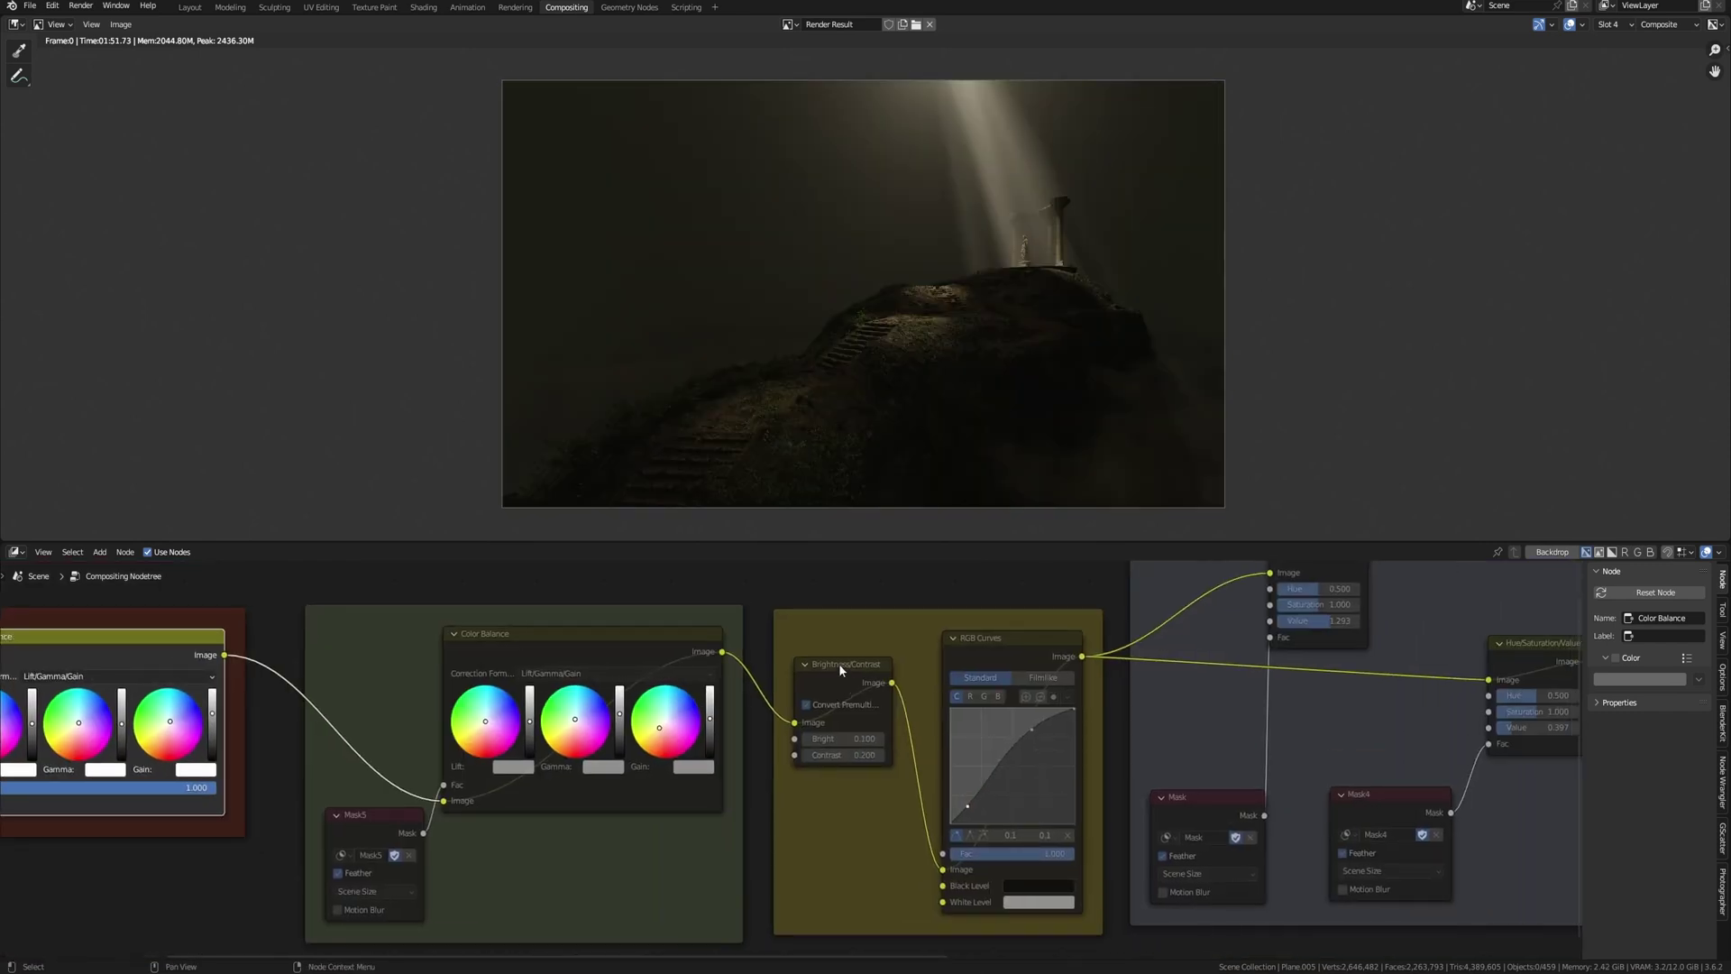
- Re-enable the Brightness/Contrast and RGB Curves nodes in the yellow frame
left_click_drag(815, 593, 1028, 890)
key("m")
middle_click_drag(1058, 767, 1041, 762)
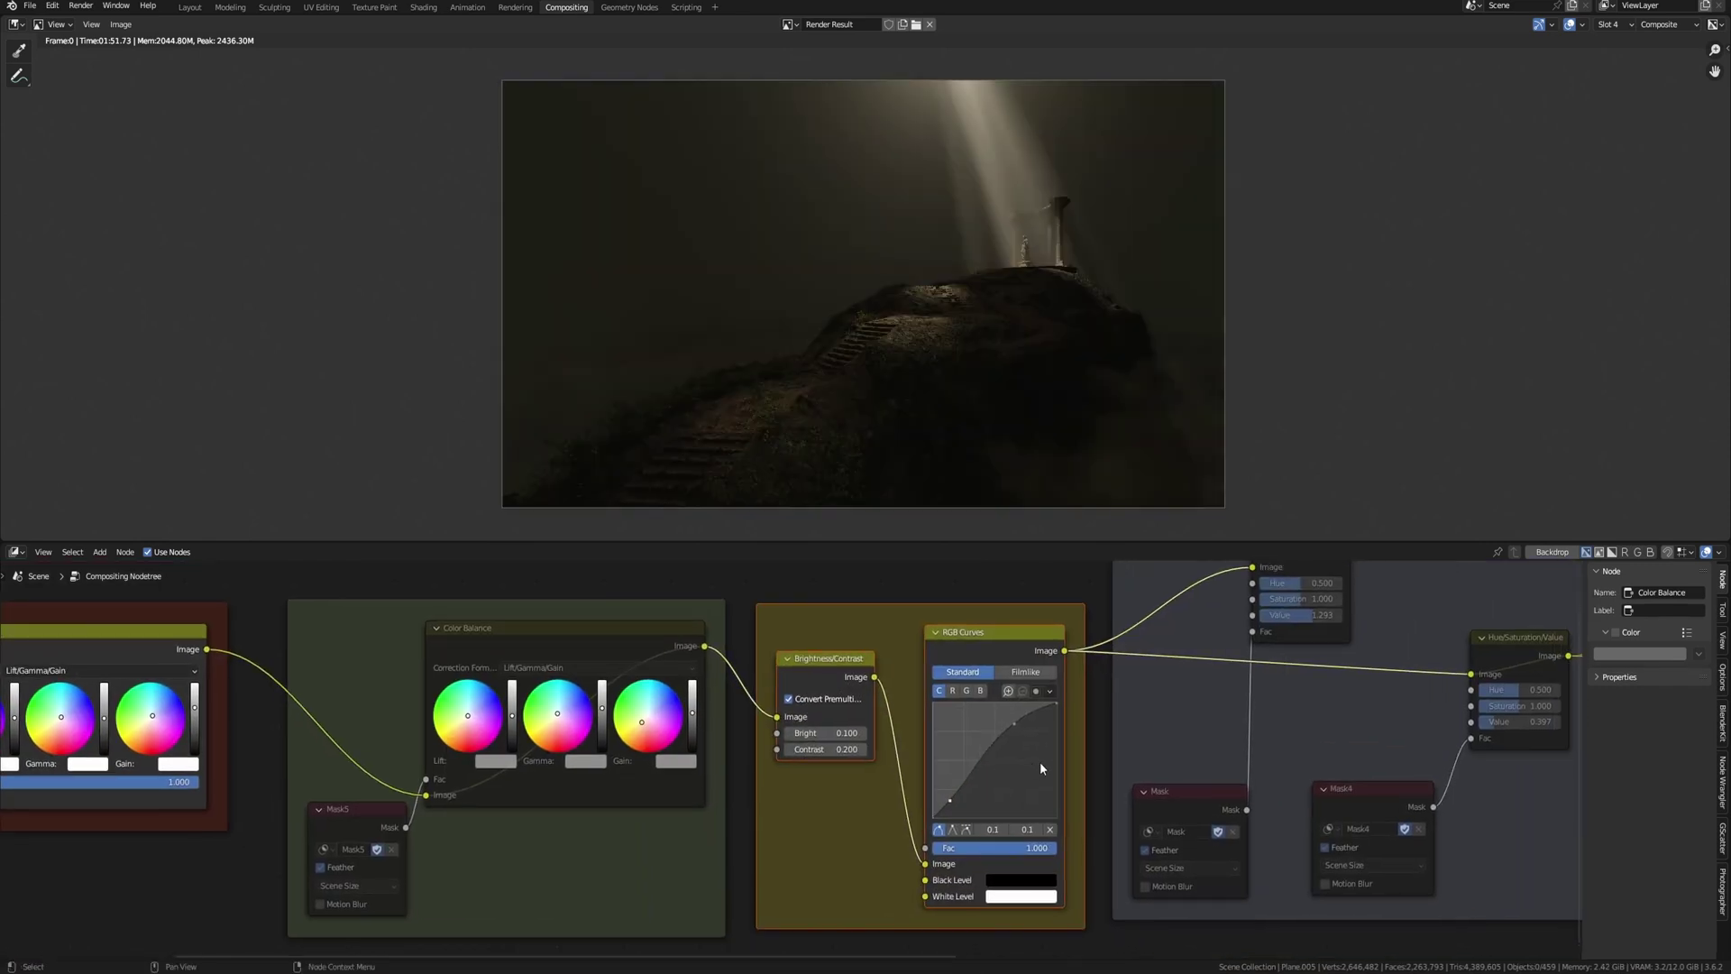
- Mute and unmute the Brightness/Contrast and RGB Curves nodes one by one to compare their effect on the image
left_click(844, 680)
key("m")
left_click(988, 656)
key("m")
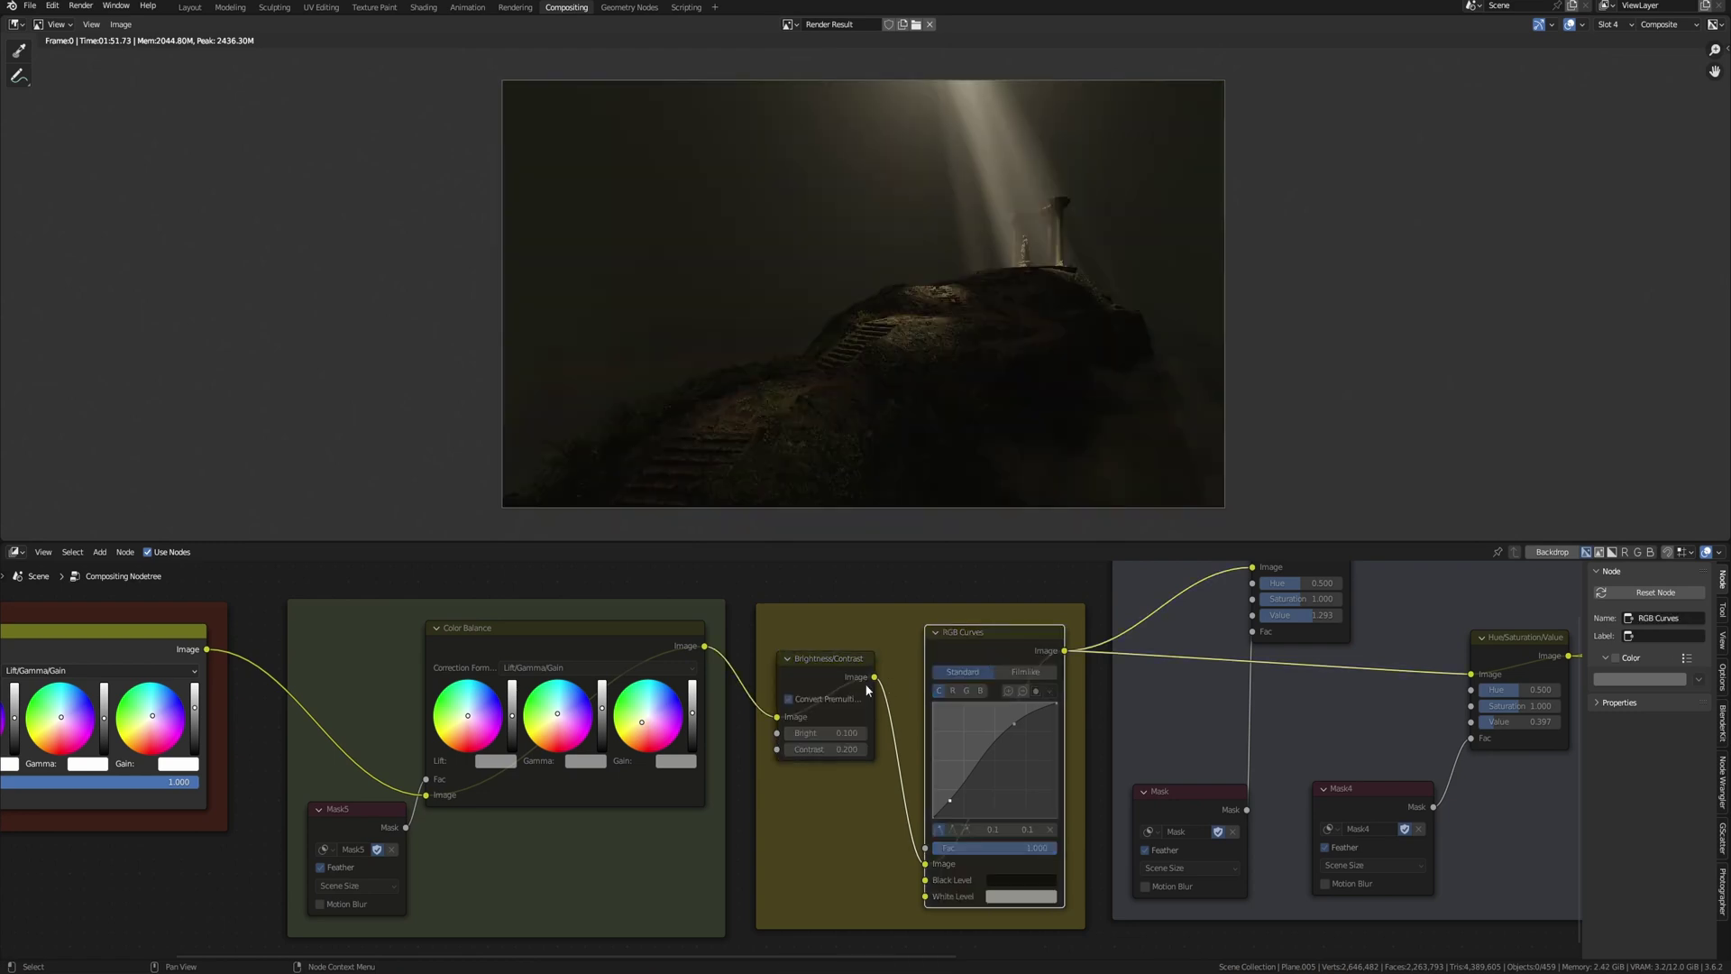
left_click(853, 686)
key("m")
left_click(982, 651)
key("m")
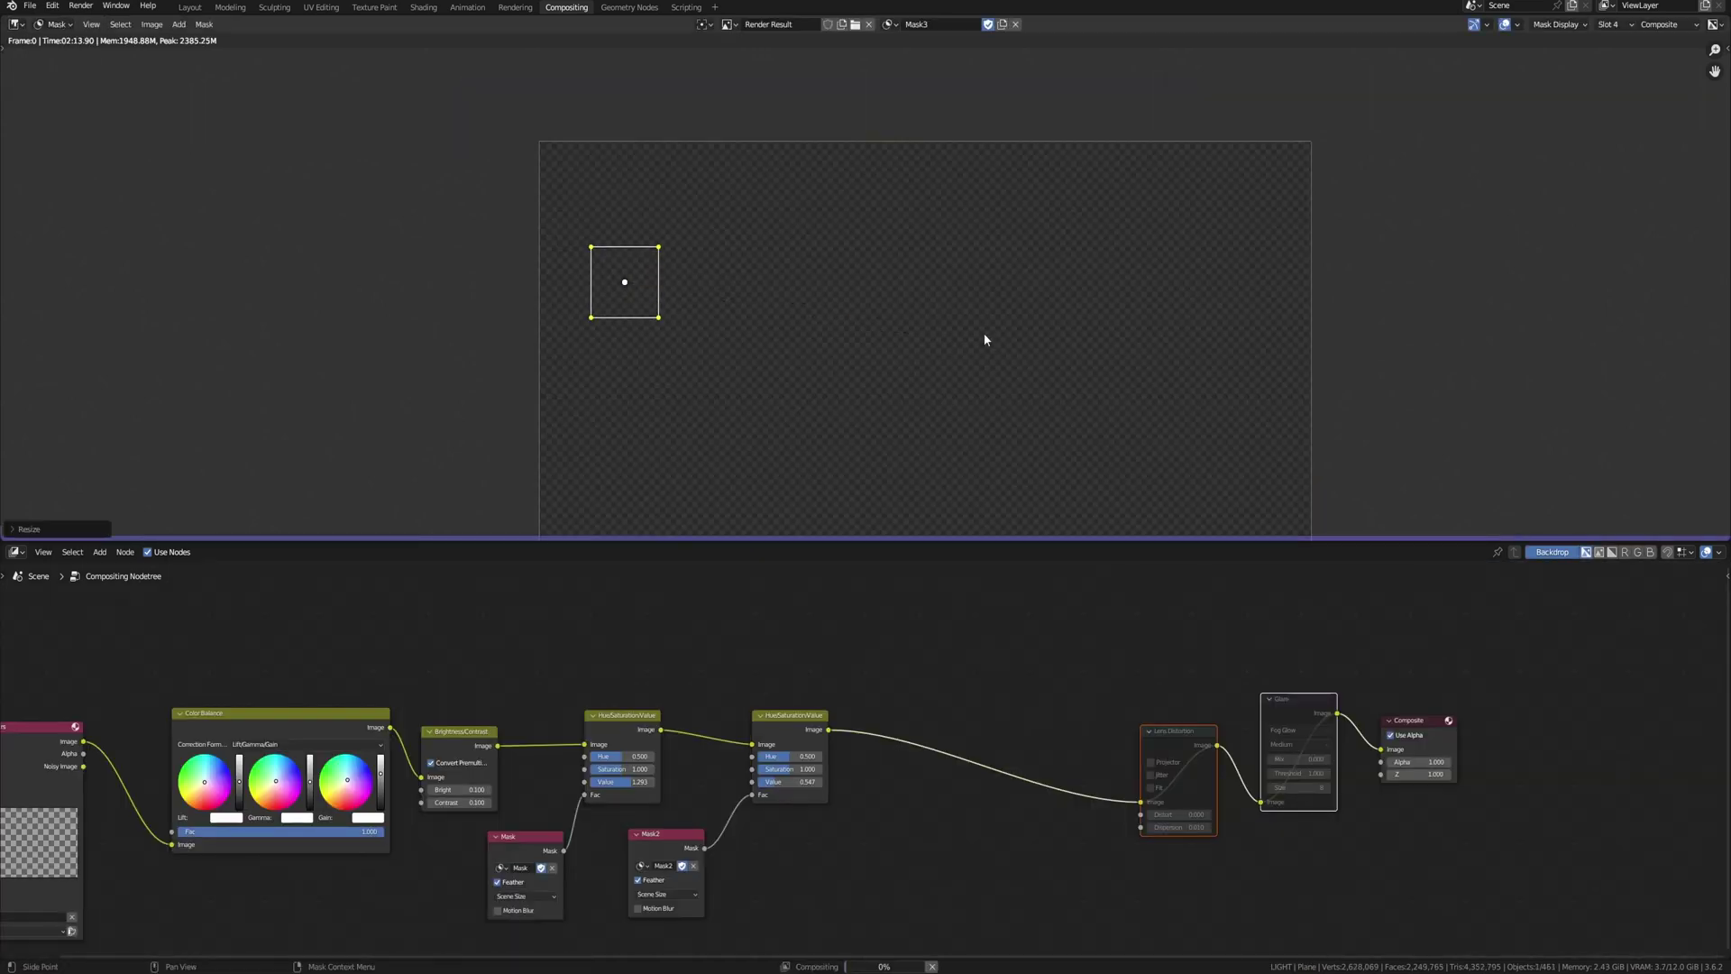
- Rotate the square Mask3 spline by about 52 degrees and enlarge it
key("r")
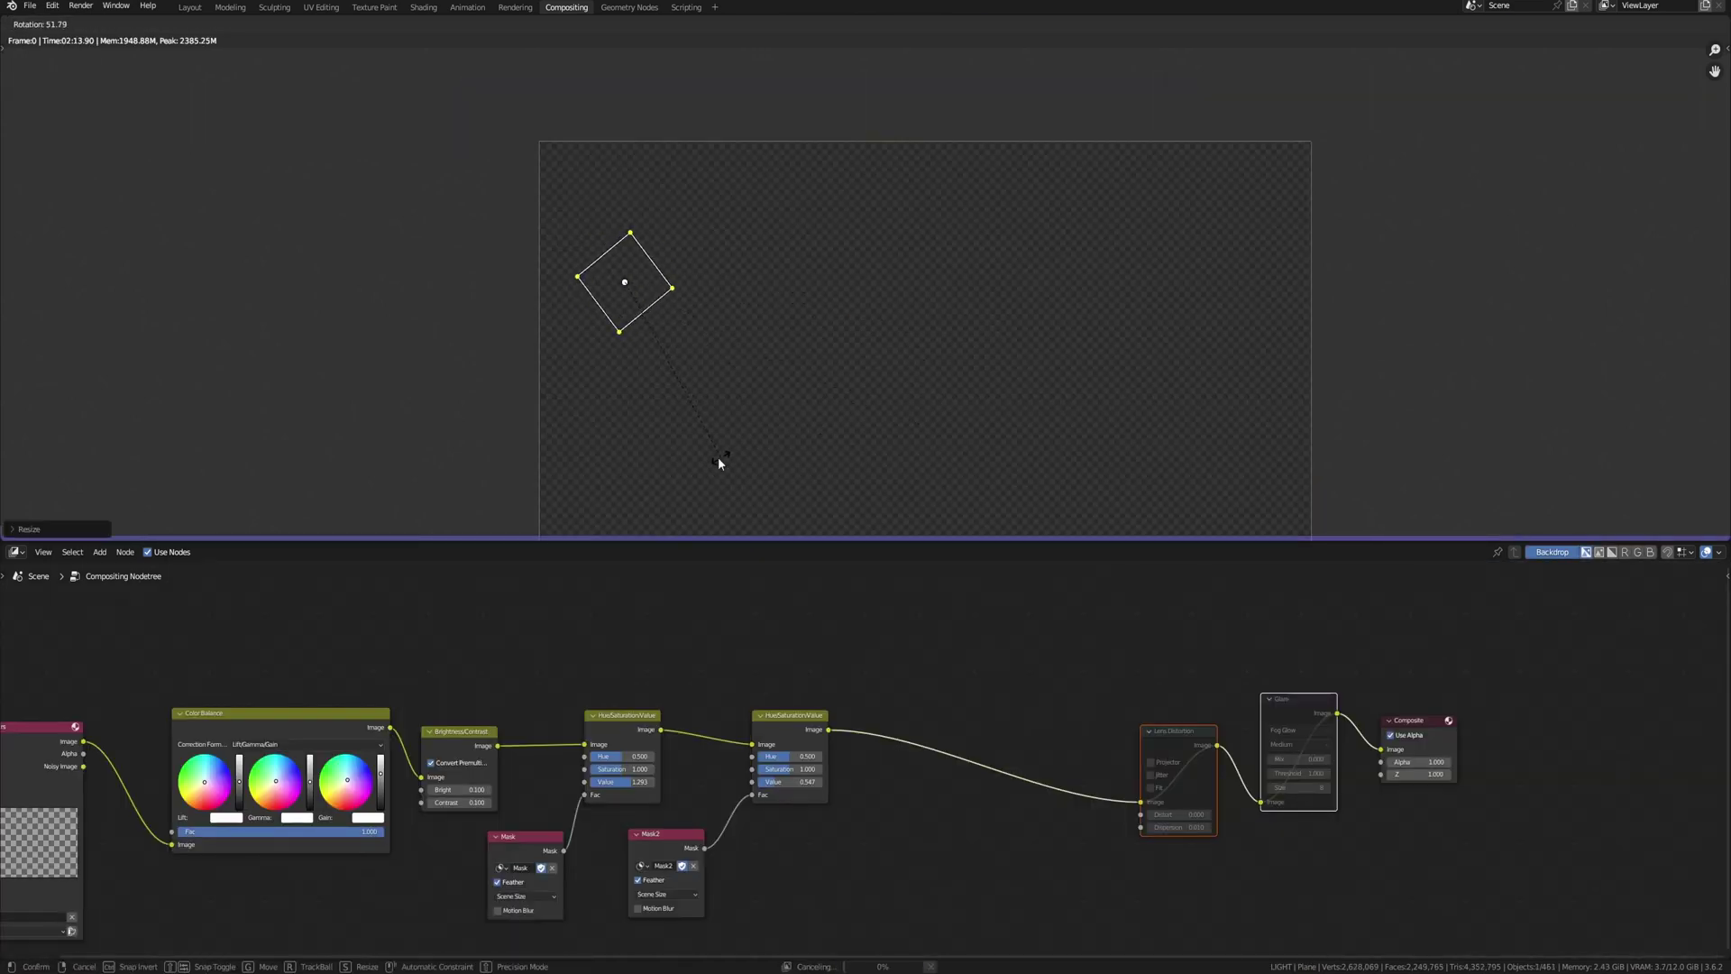
left_click(718, 457)
key("s")
left_click(856, 312)
key("s")
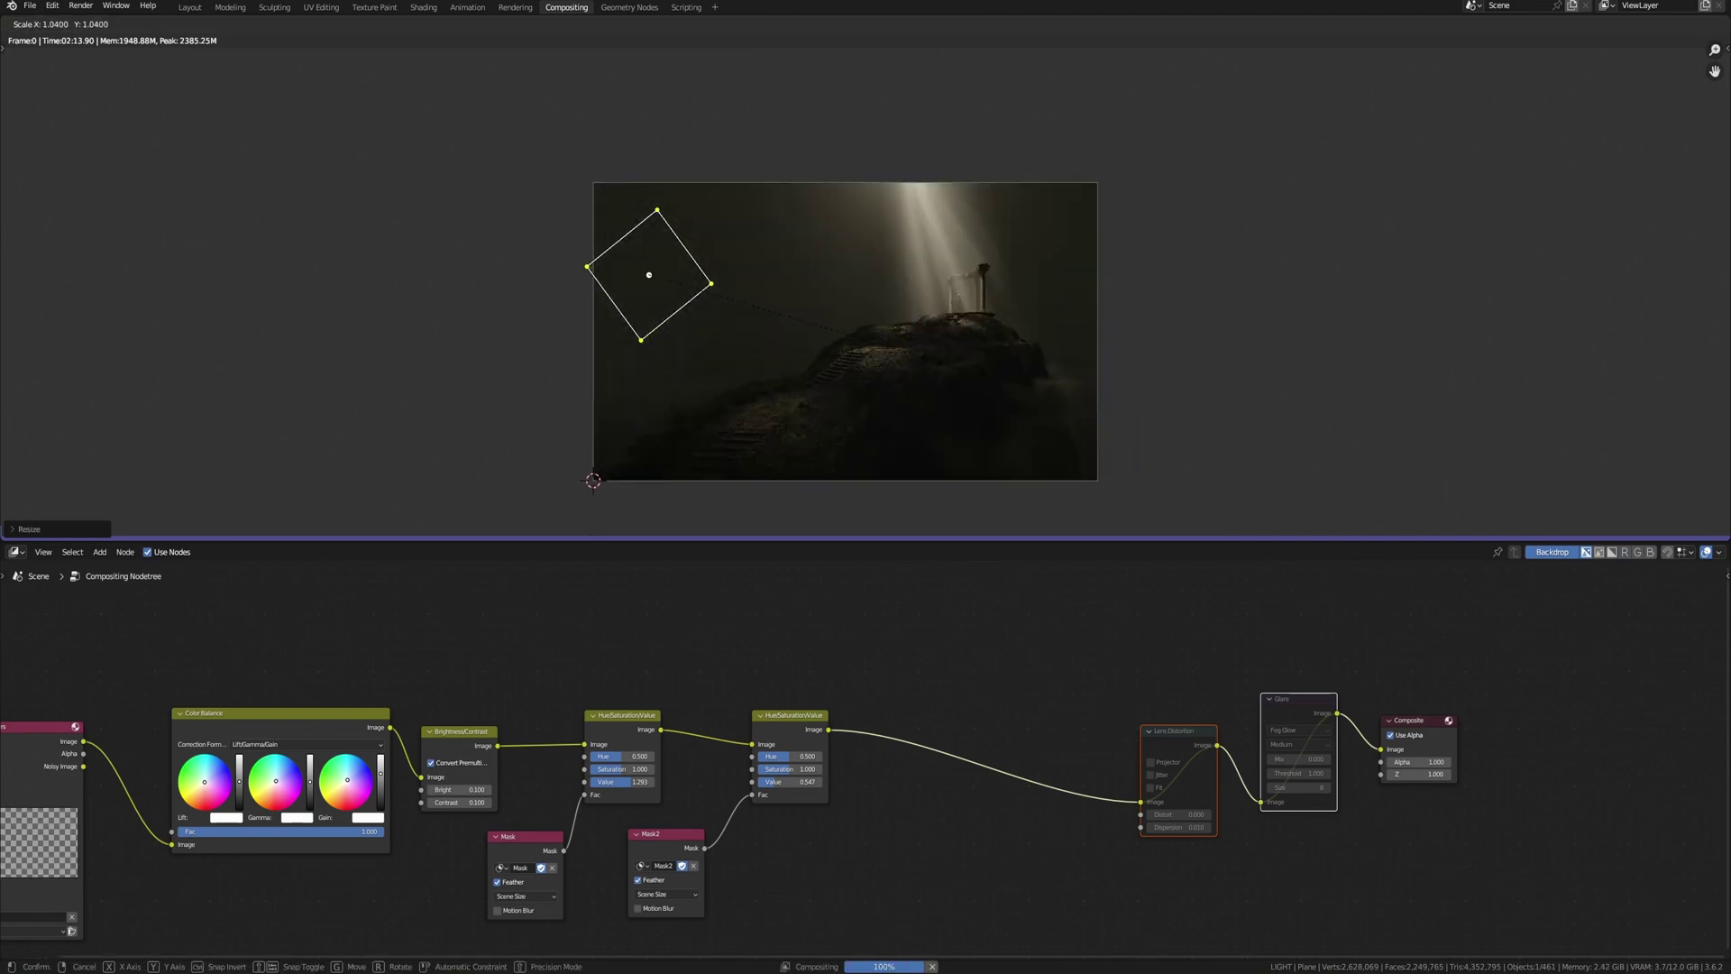
left_click(856, 312)
- Move the mask and its corner points over the dark background beside the light beam and widen its feather outward
key("g")
left_click(766, 286)
key("g")
left_click(633, 143)
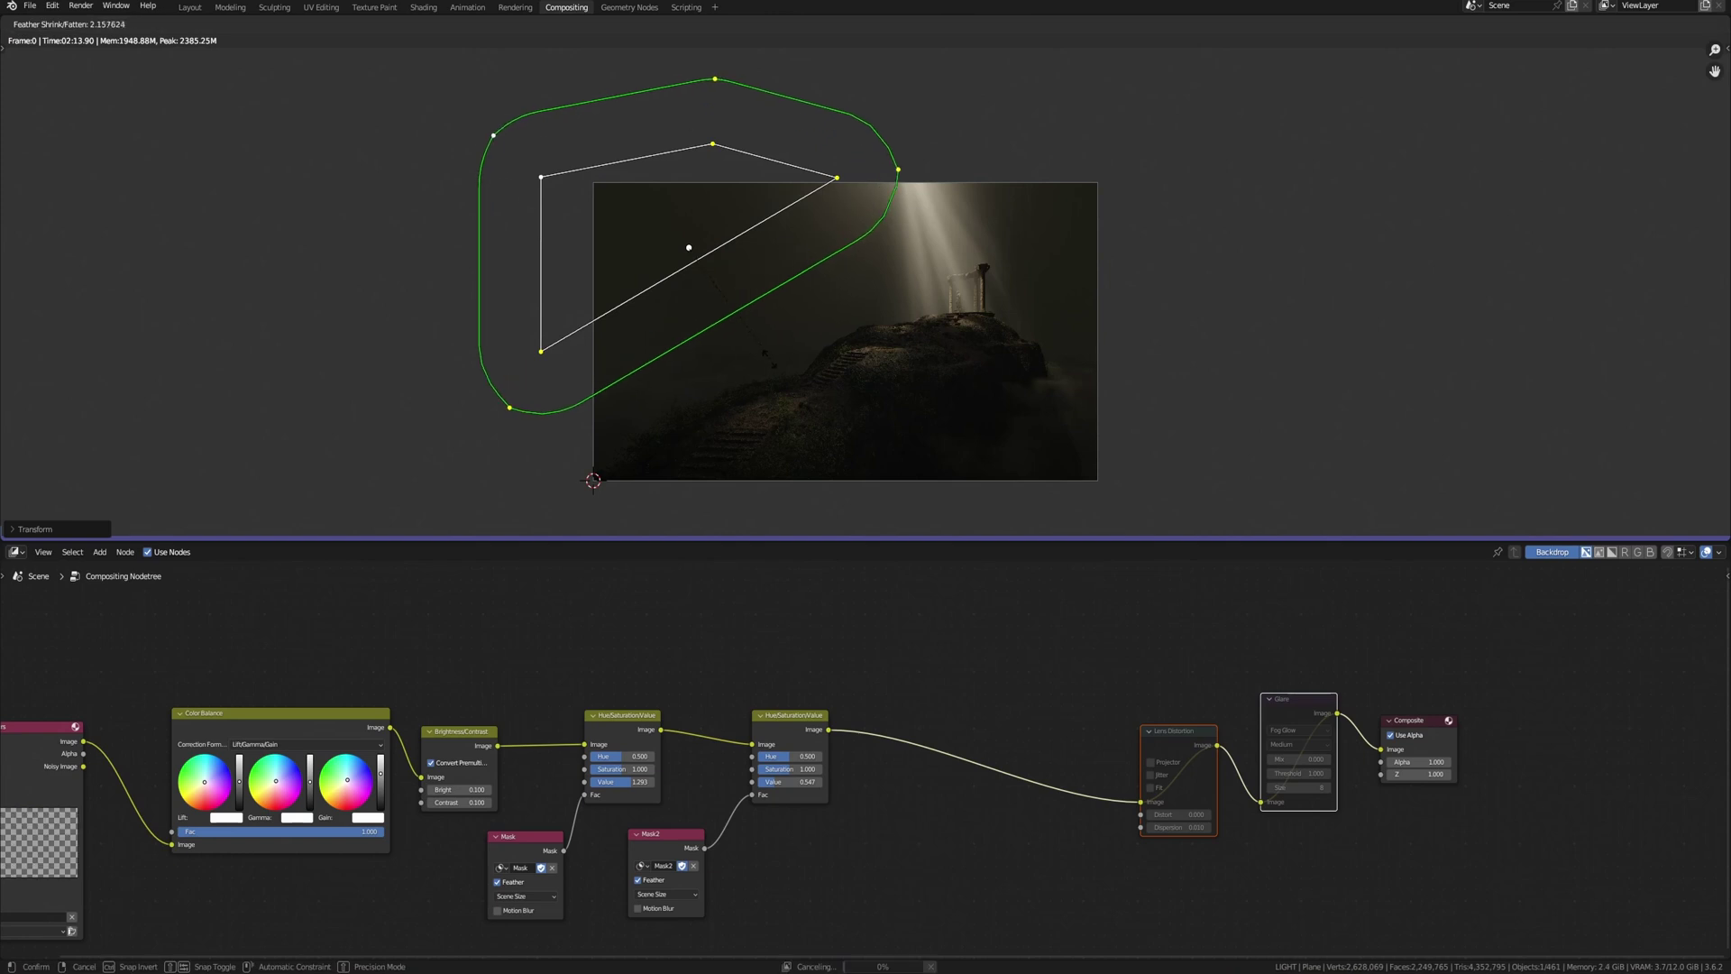
left_click_drag(526, 377, 507, 433)
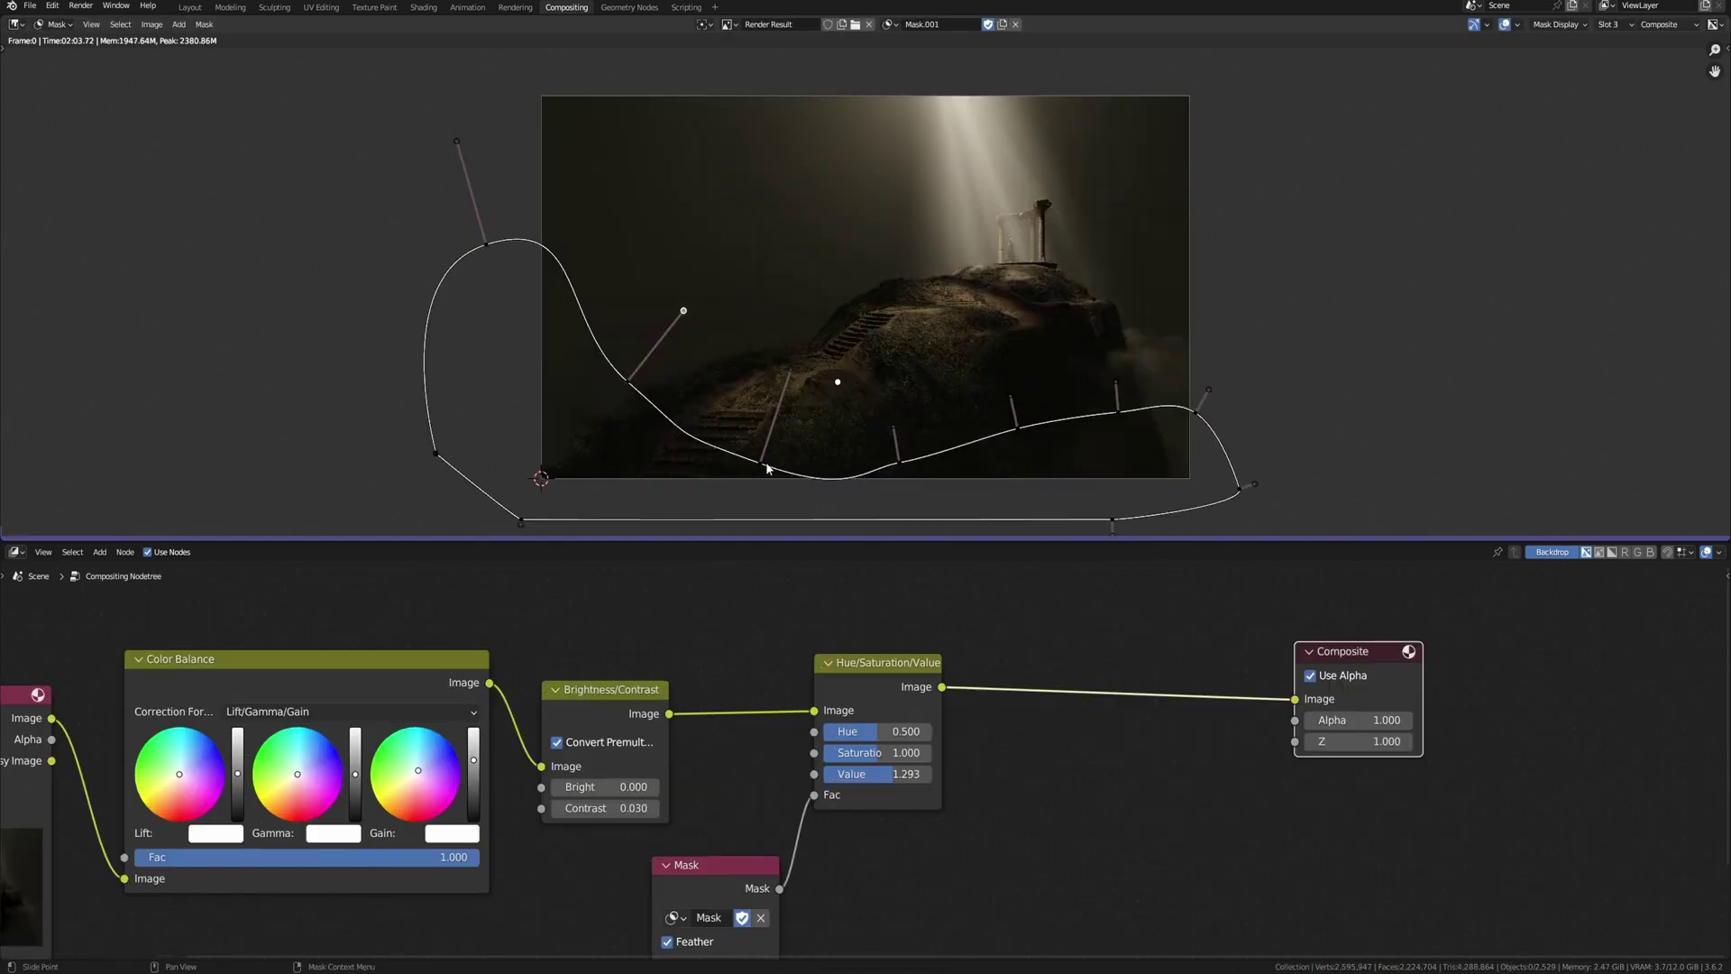
- Smooth the foreground mask's edge along the hillside by shortening the curve handles of three of its points
left_click_drag(774, 398, 772, 406)
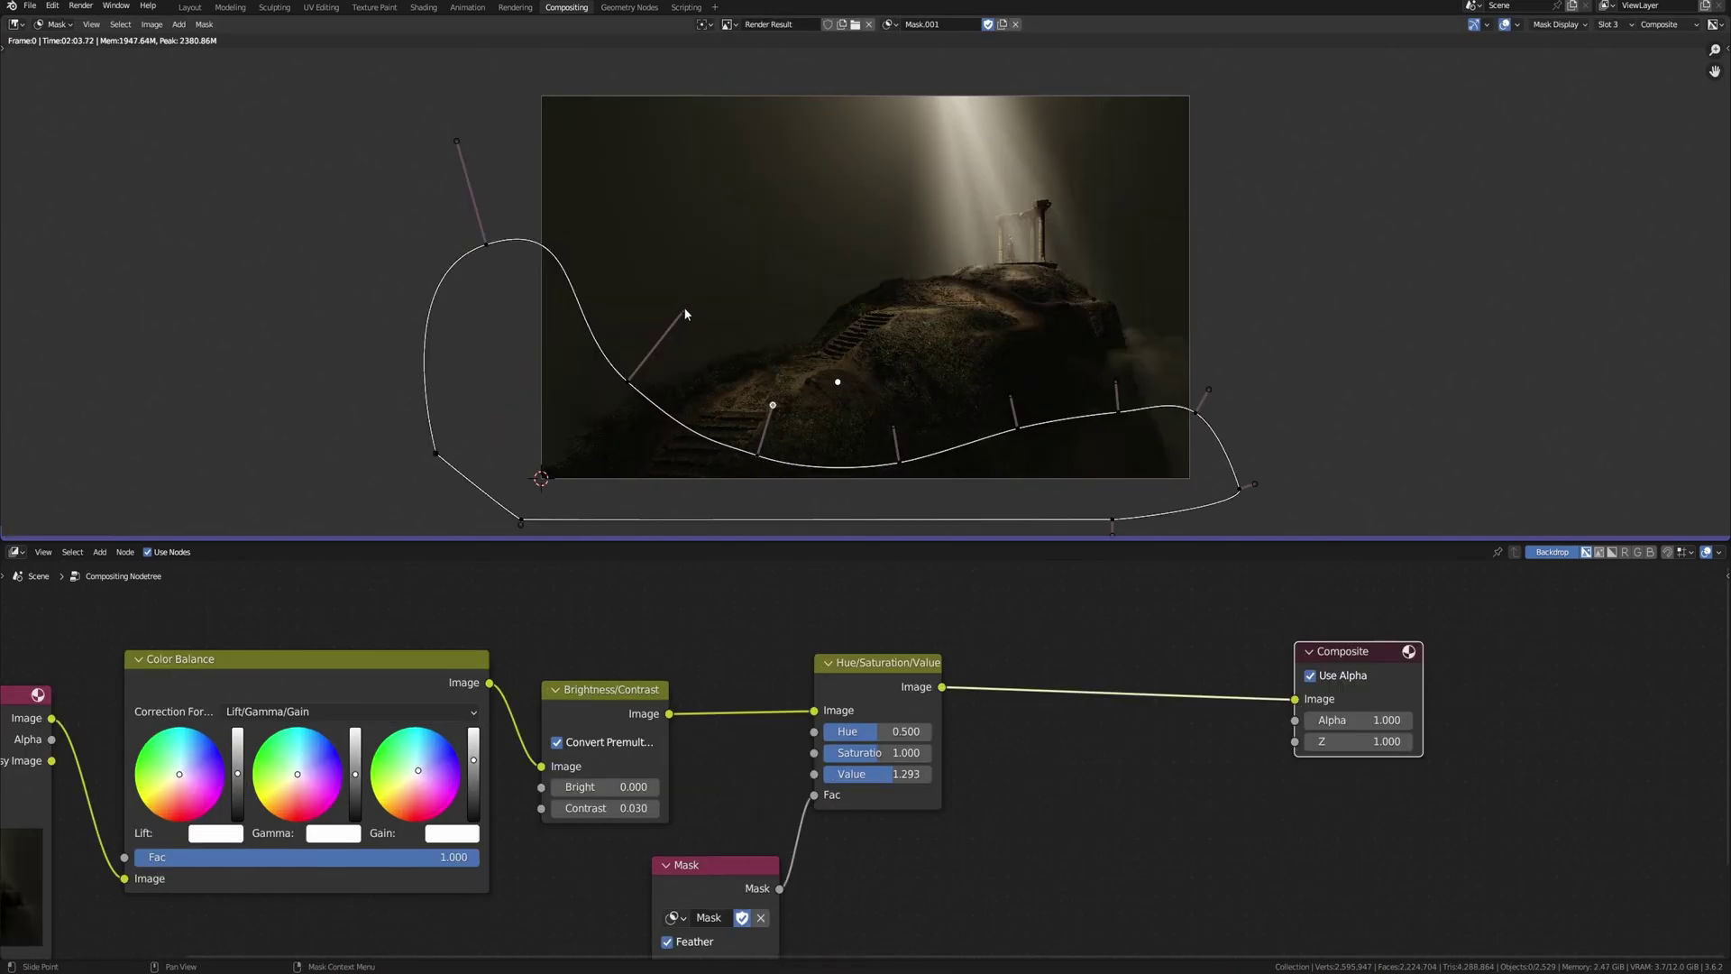
left_click_drag(682, 312, 658, 347)
left_click_drag(894, 428, 895, 458)
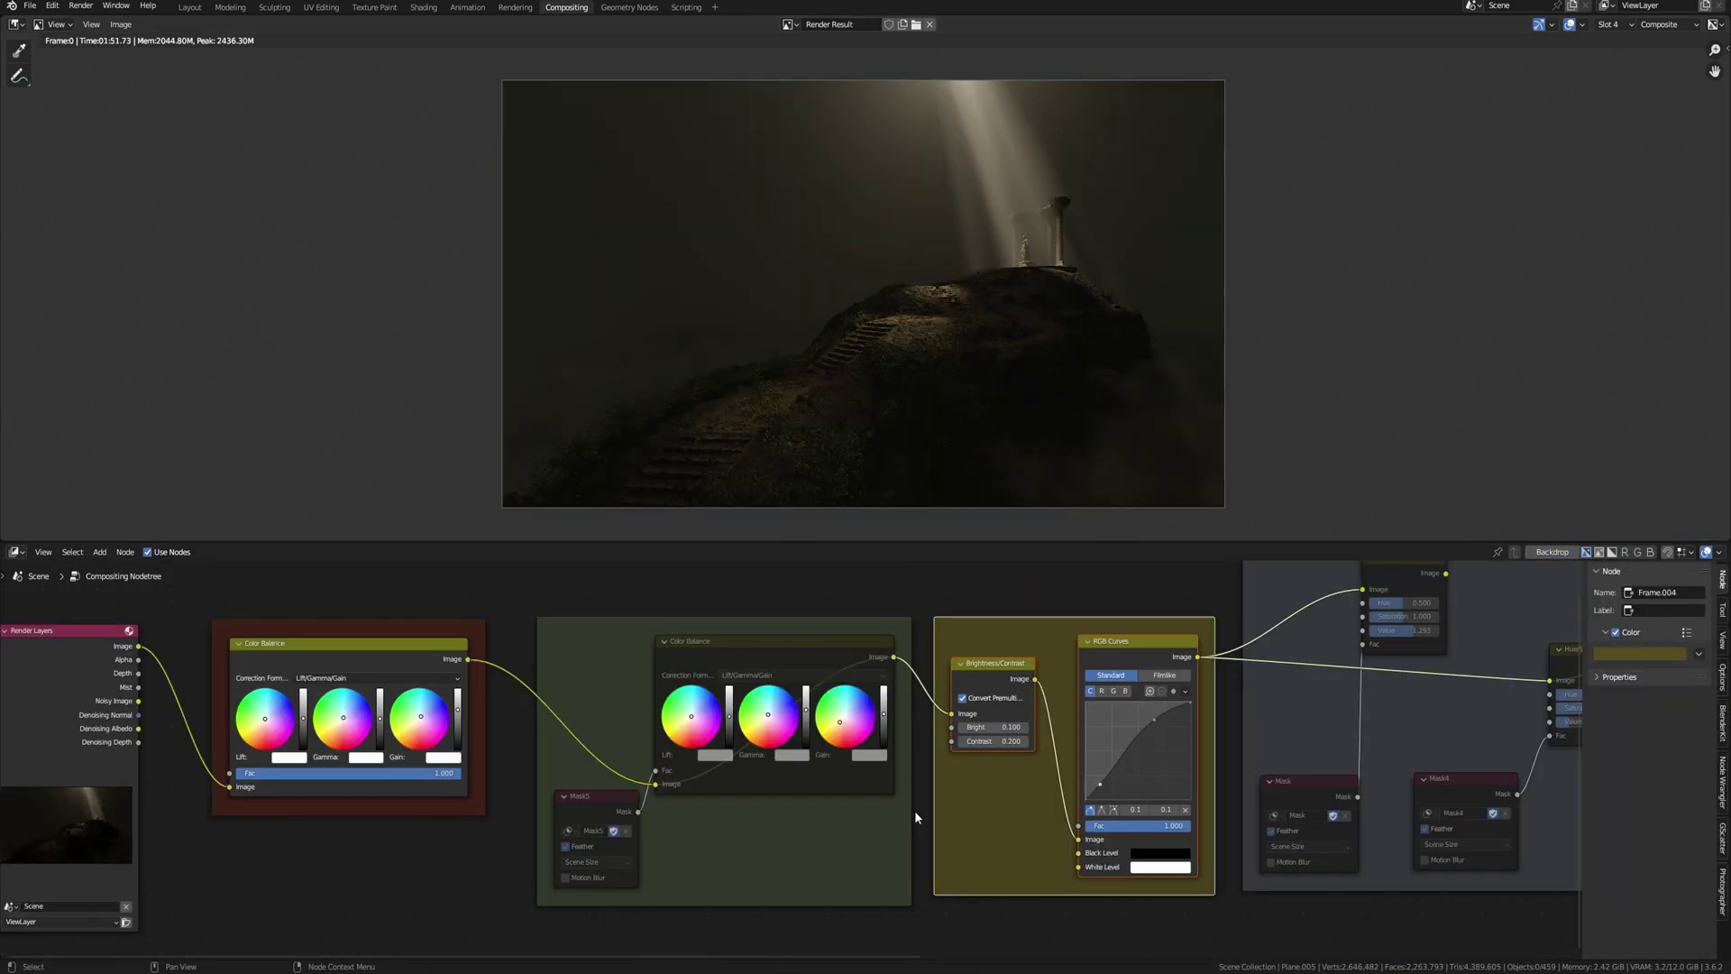
- Re-enable the Color Balance node and its Mask5 node in the green frame
left_click(783, 646)
key("m")
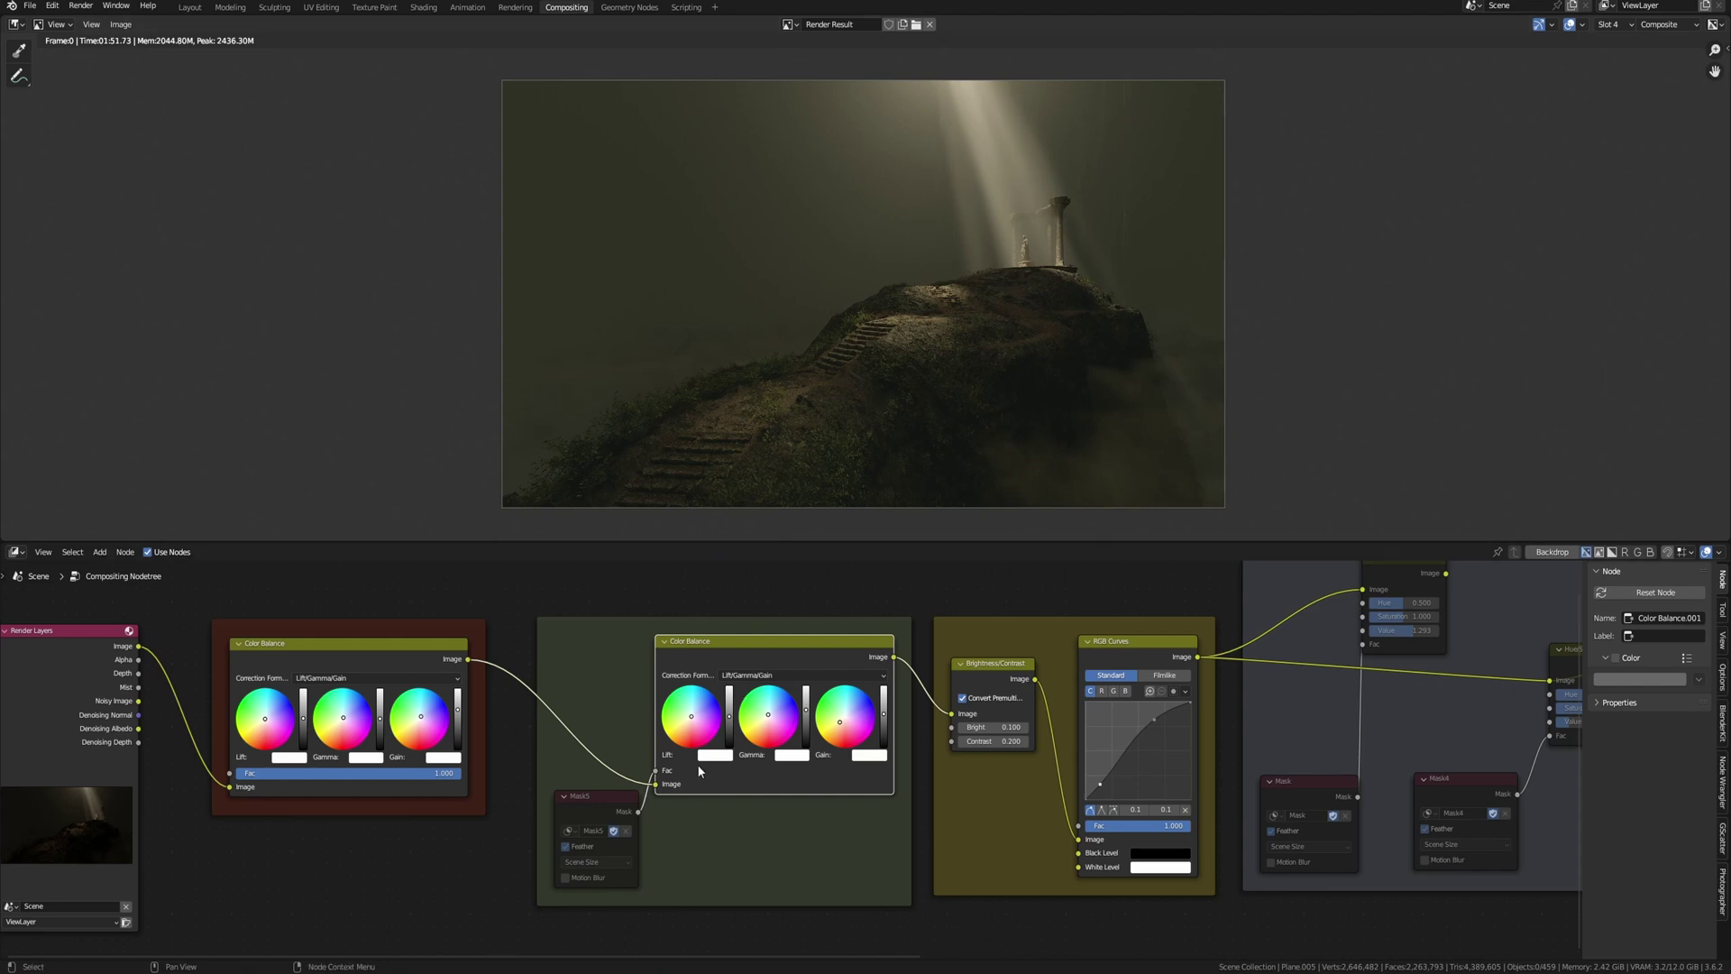
left_click(608, 799)
key("m")
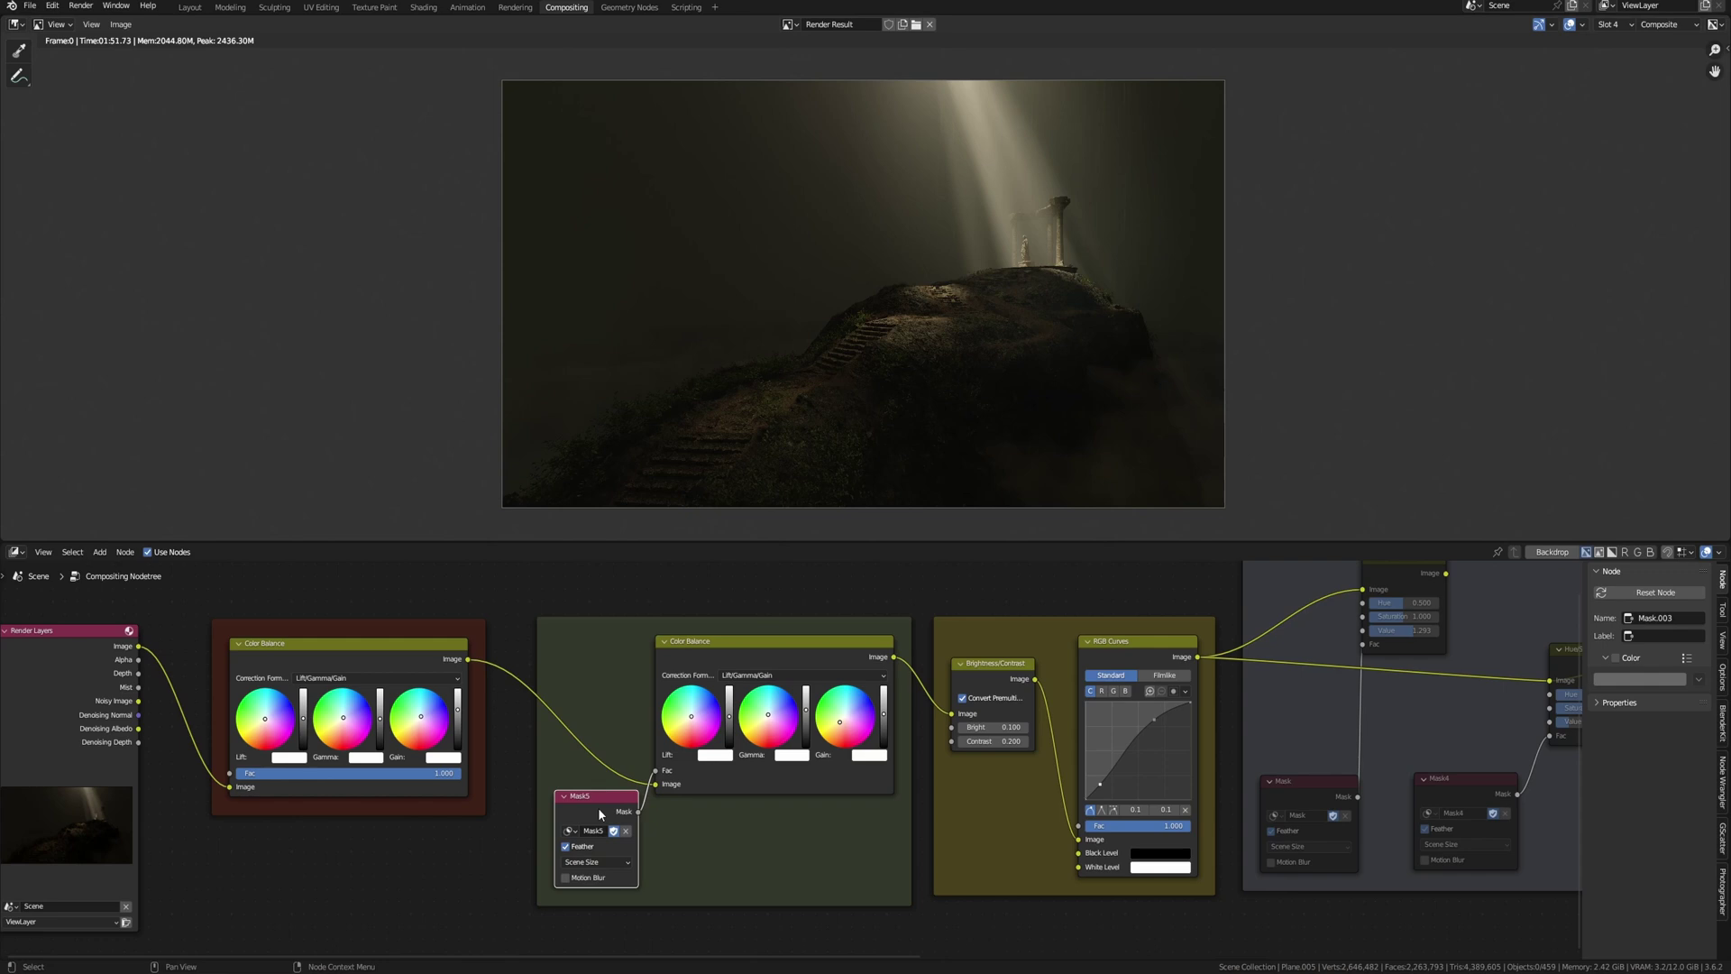
- Switch the image view to Mask mode and display Mask5 over the render
left_click(66, 26)
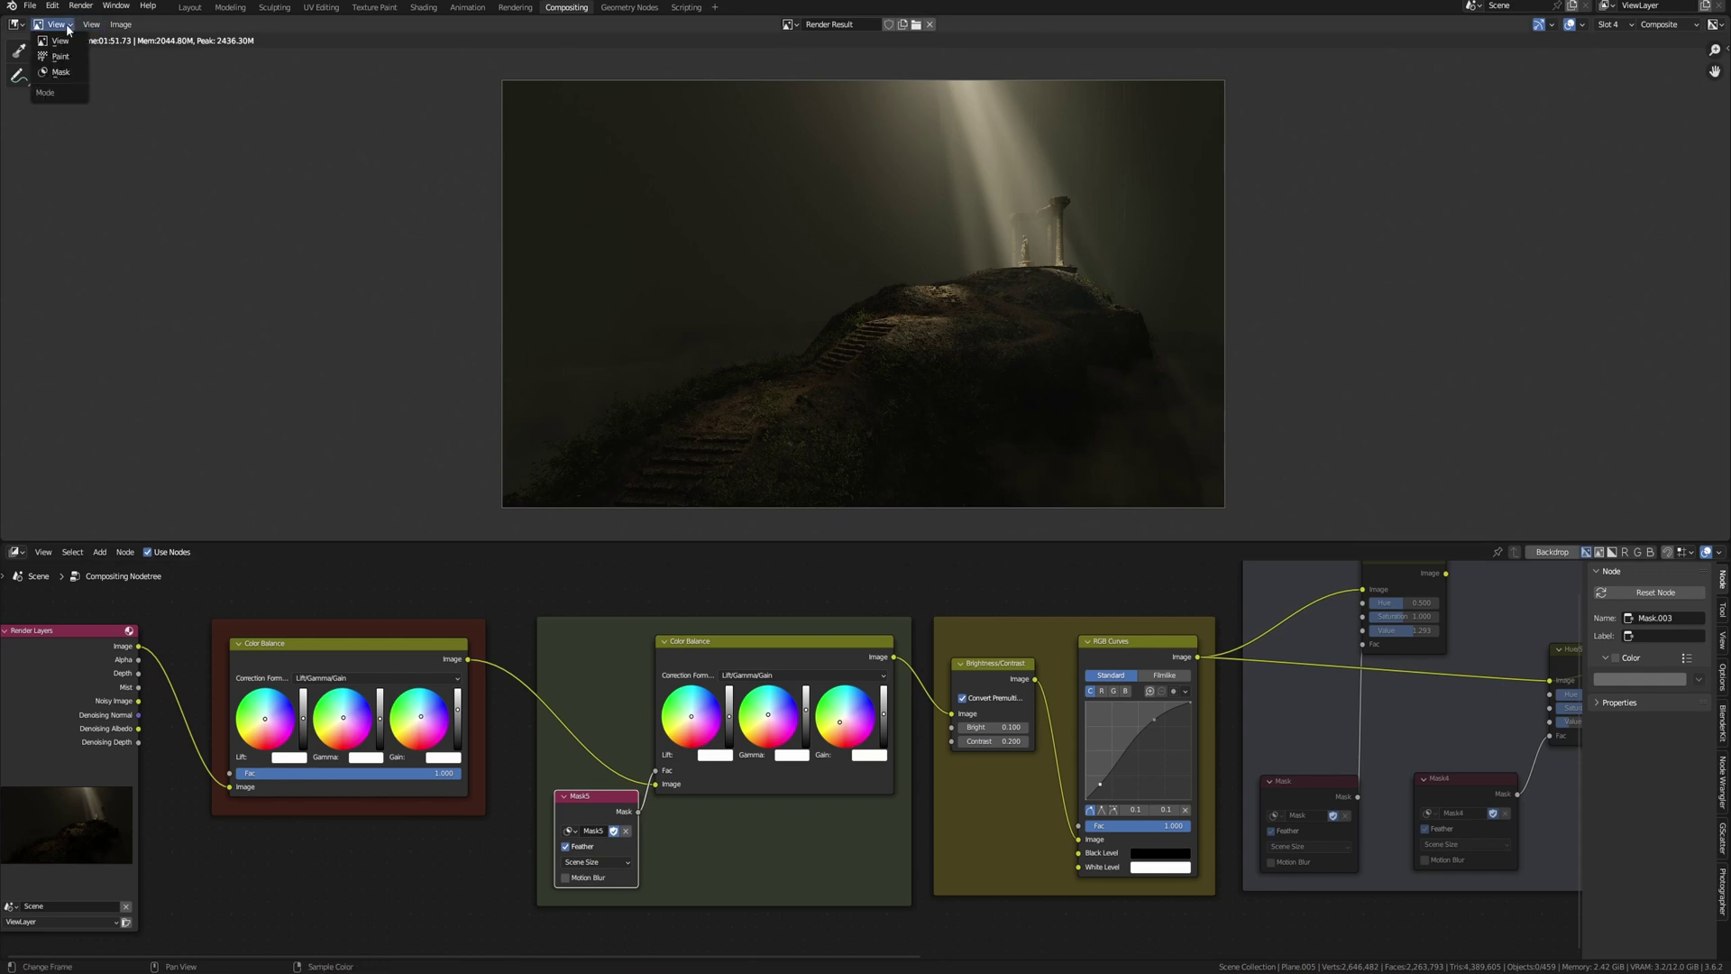
left_click(61, 73)
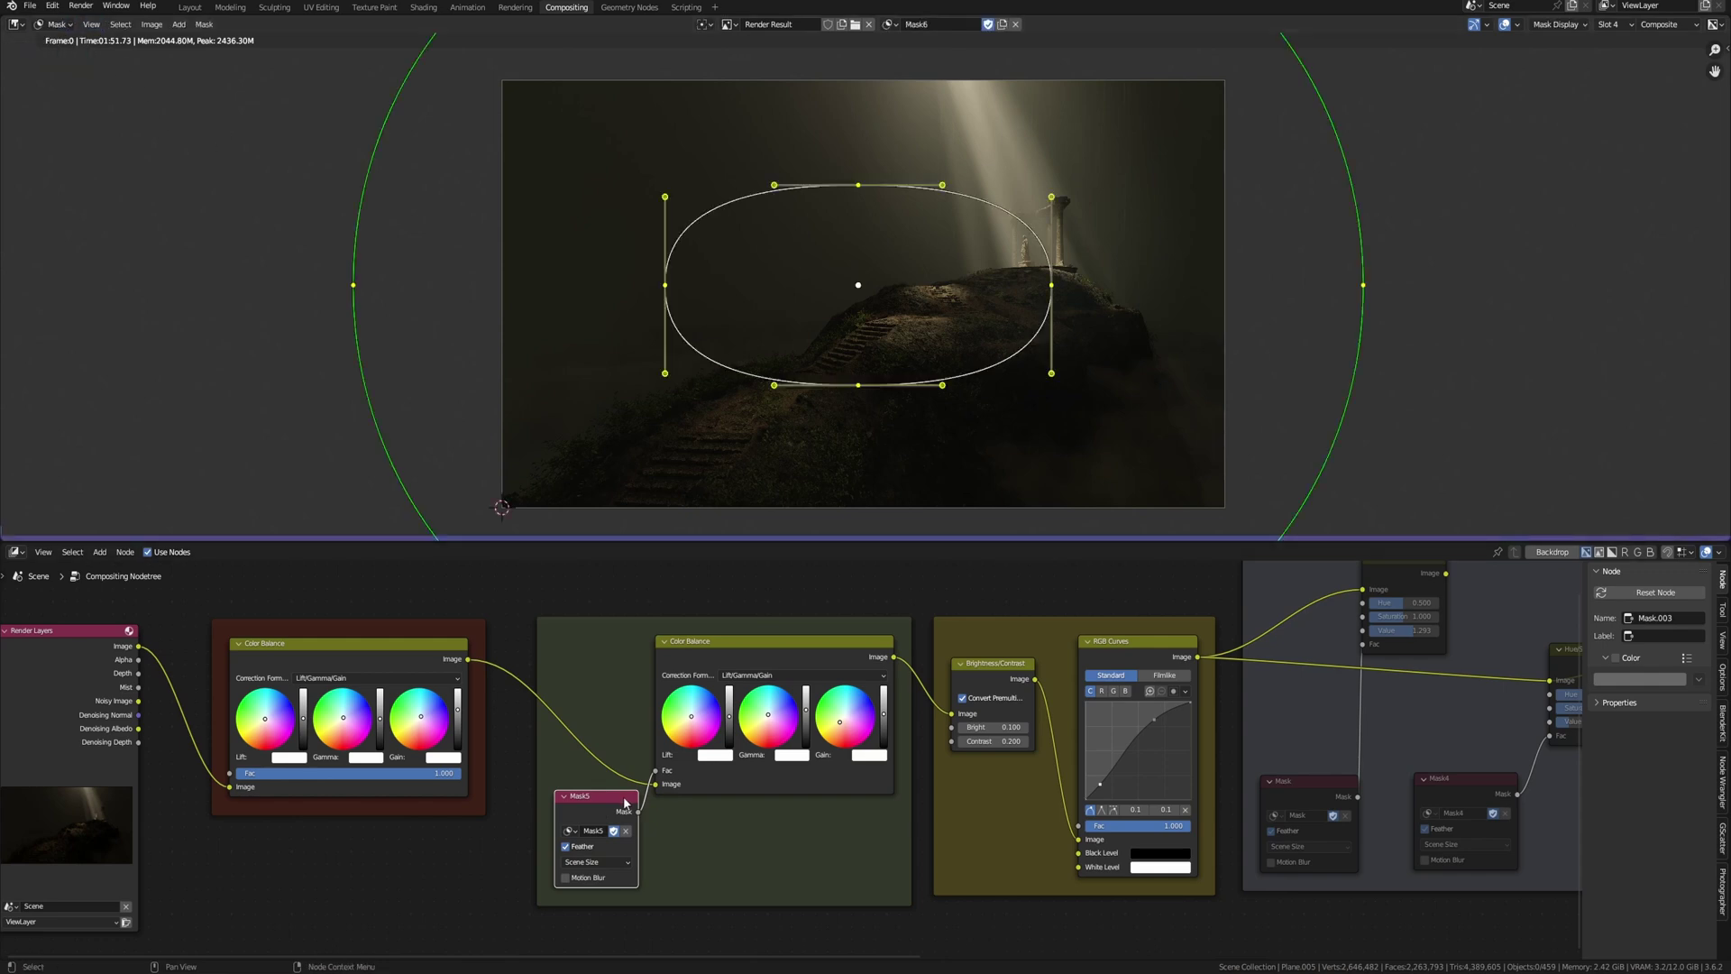
left_click(899, 26)
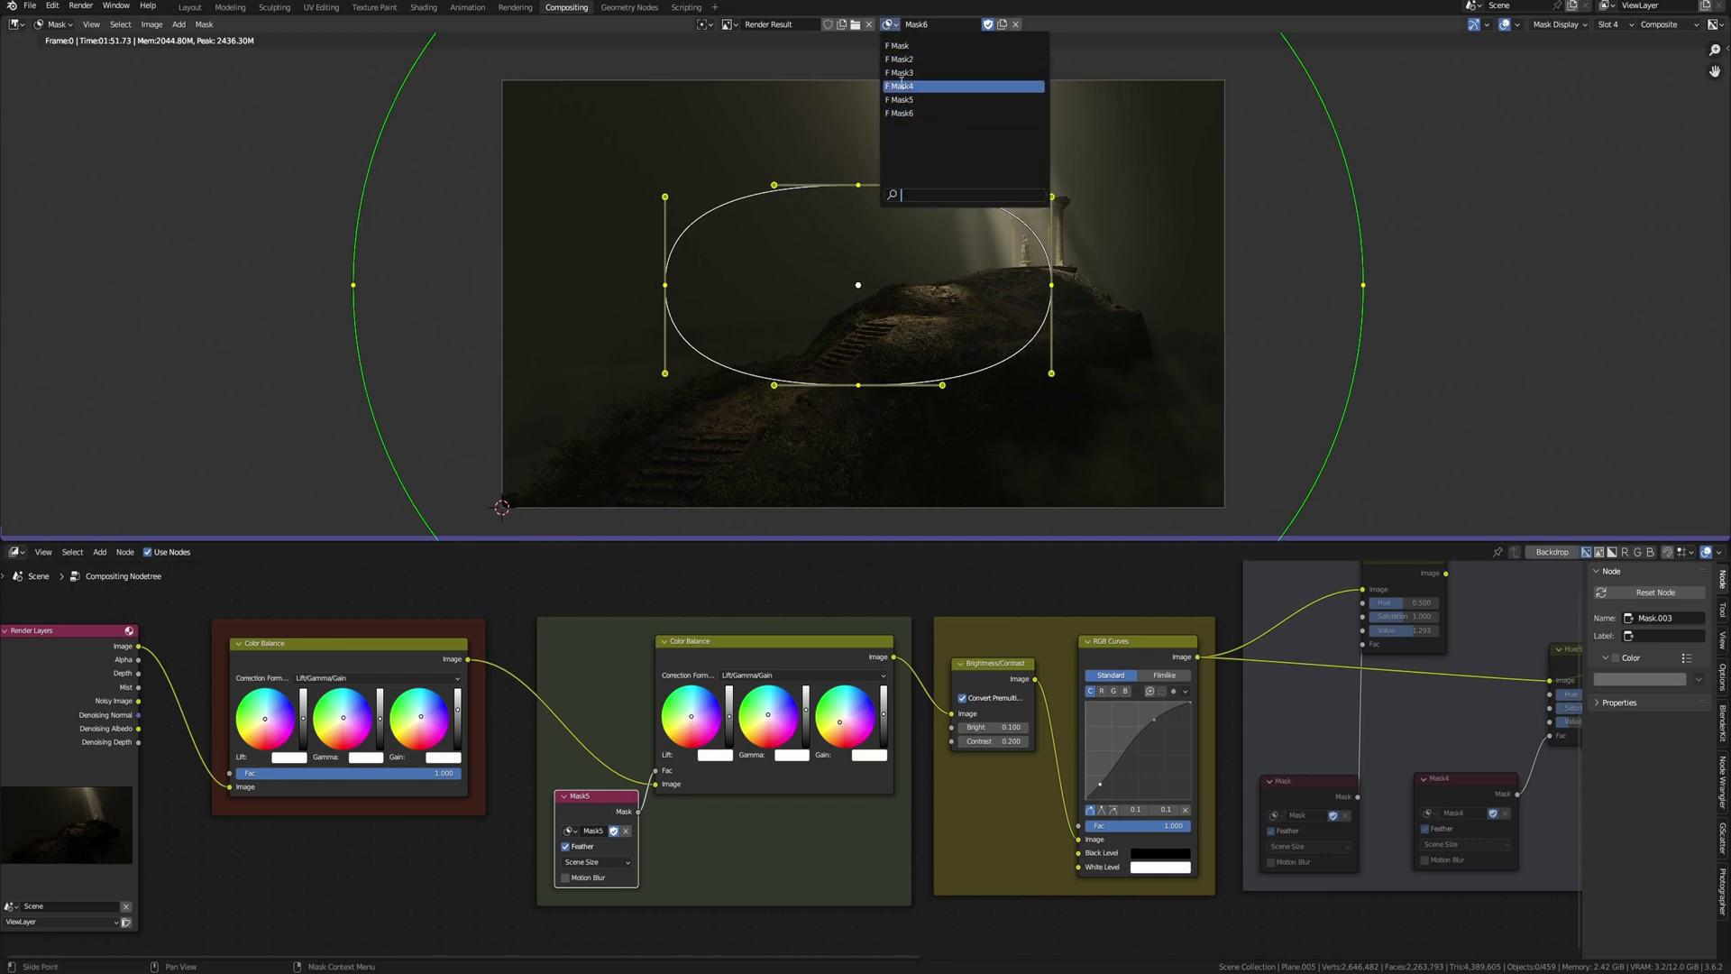
left_click(910, 101)
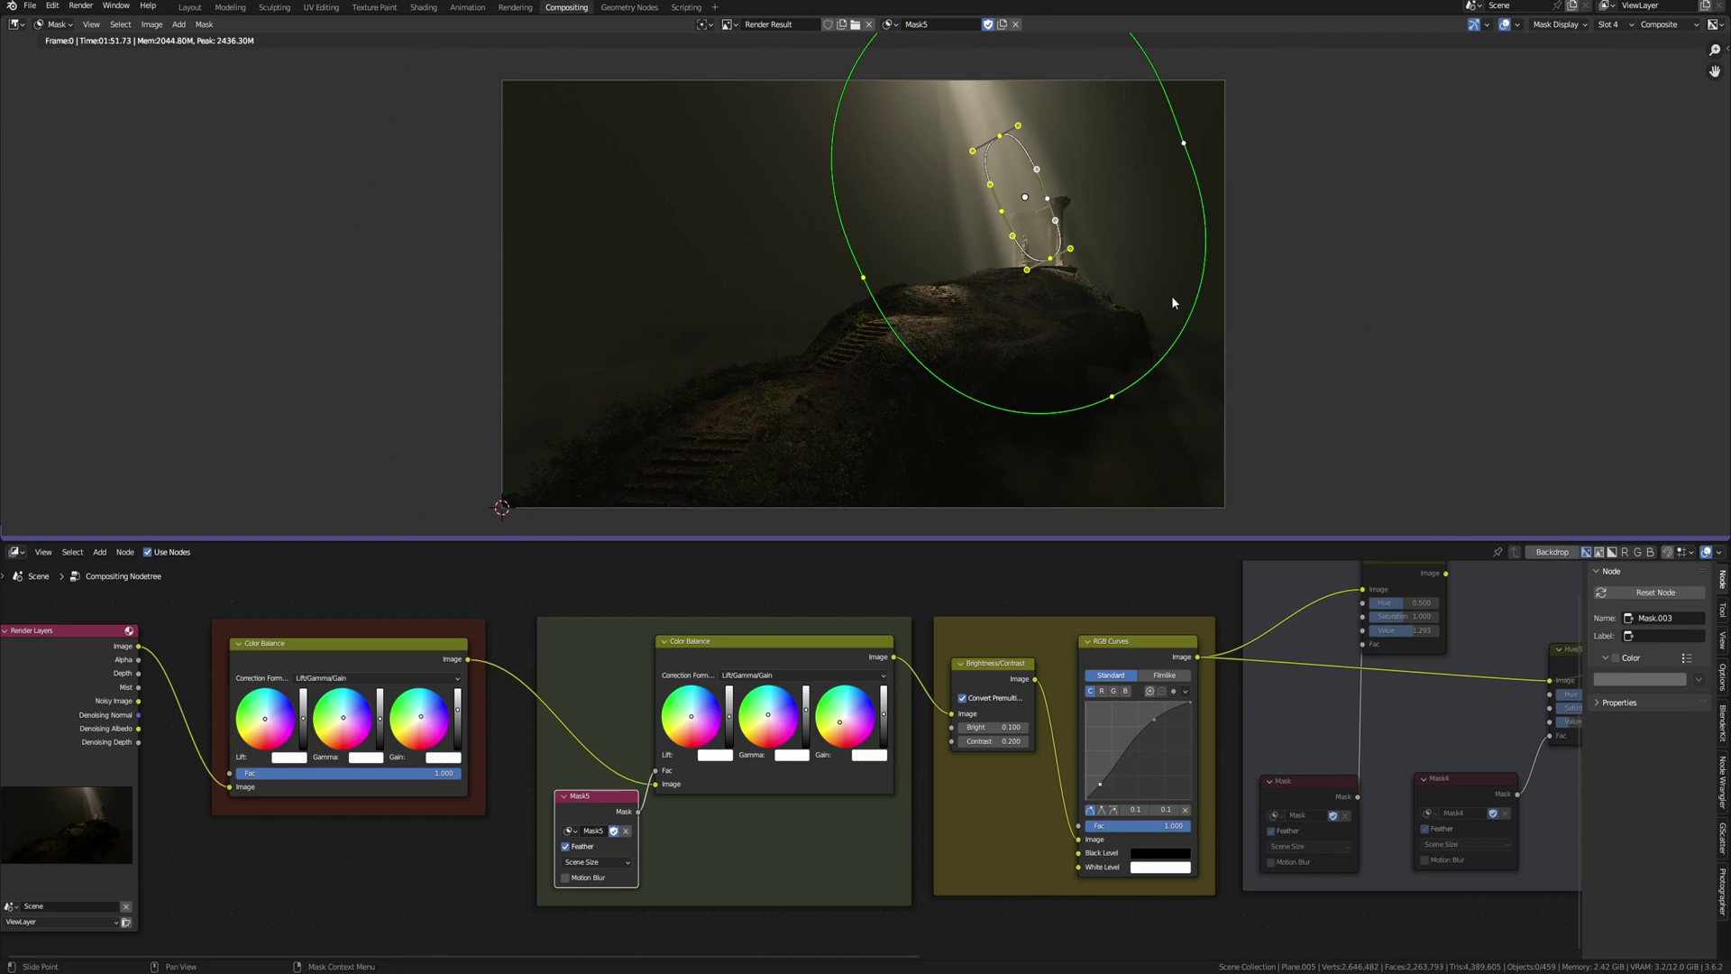
- Re-enable the lower first Hue/Saturation/Value node and its Mask4 node in the blue-grey frame, and display Mask4 over the render
left_click(1010, 673)
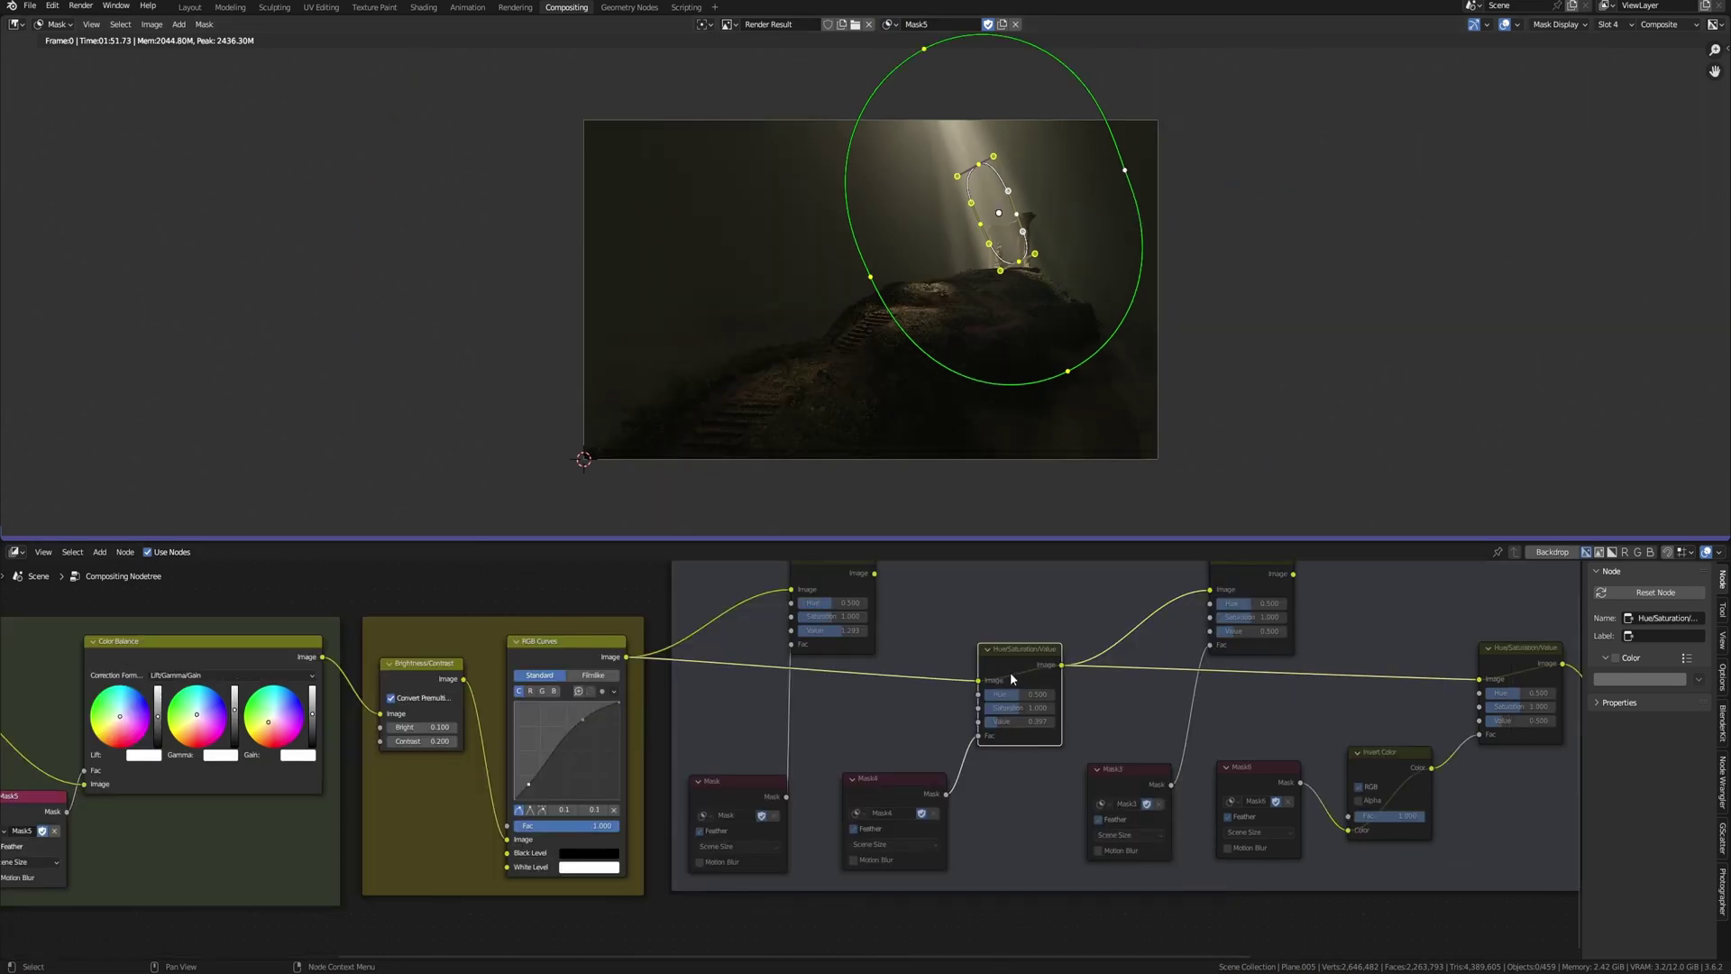
key("m")
left_click(914, 791)
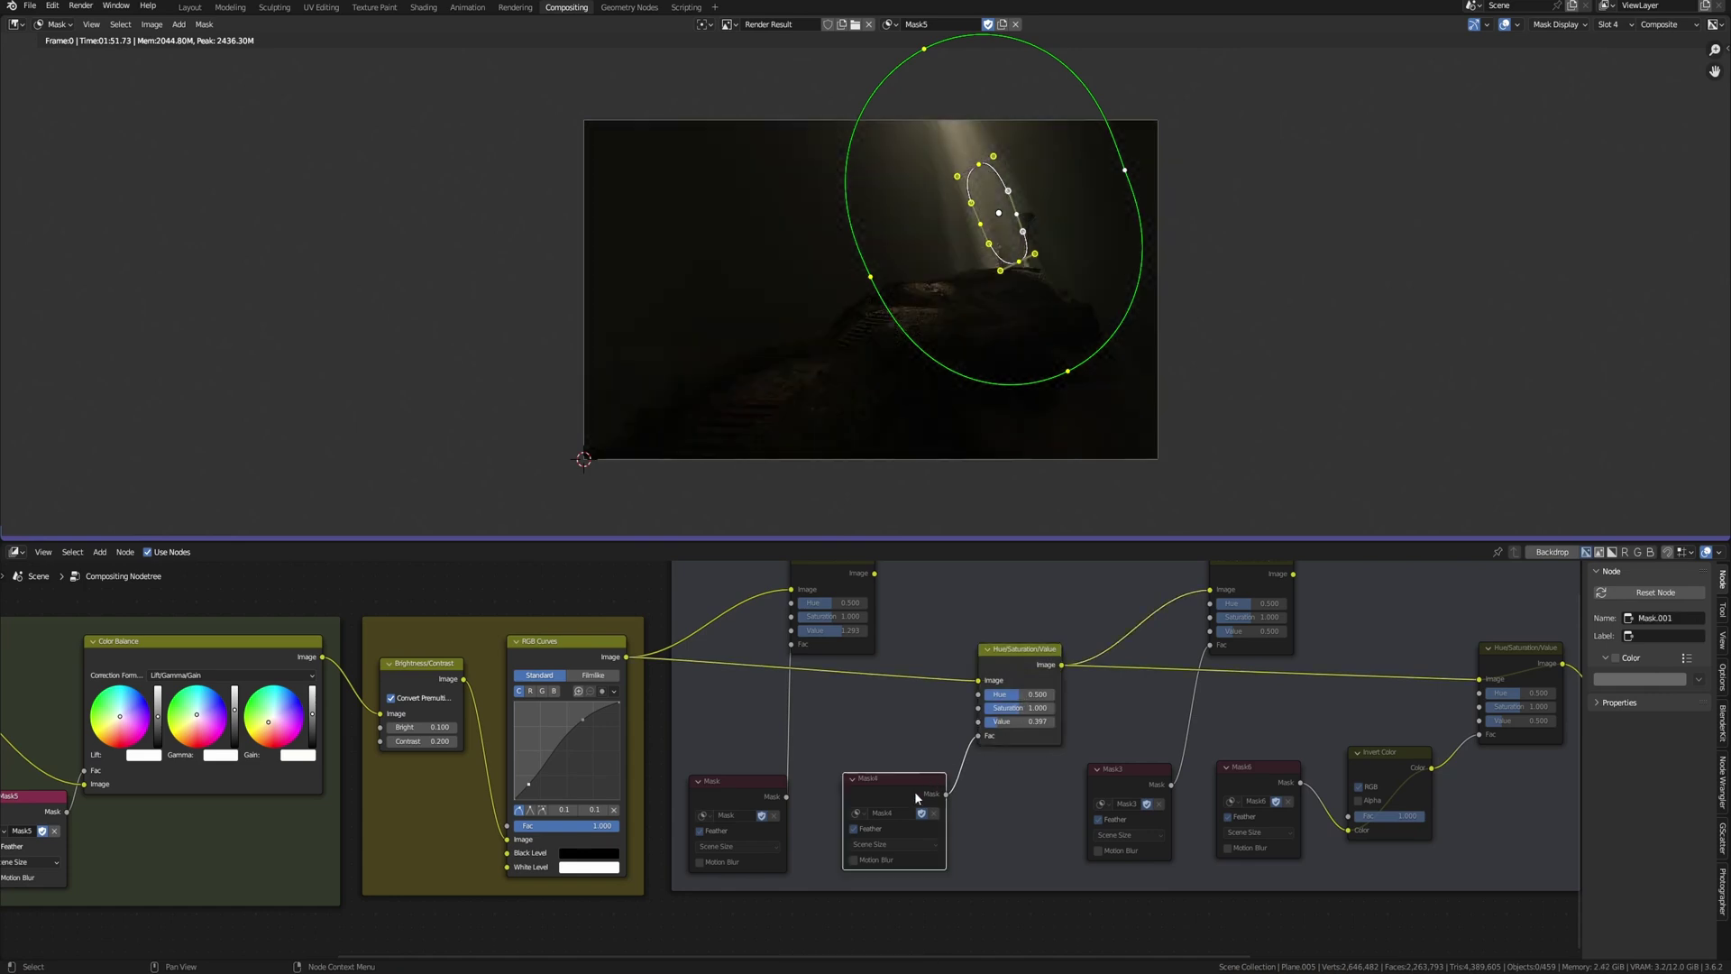
left_click(929, 24)
left_click(905, 94)
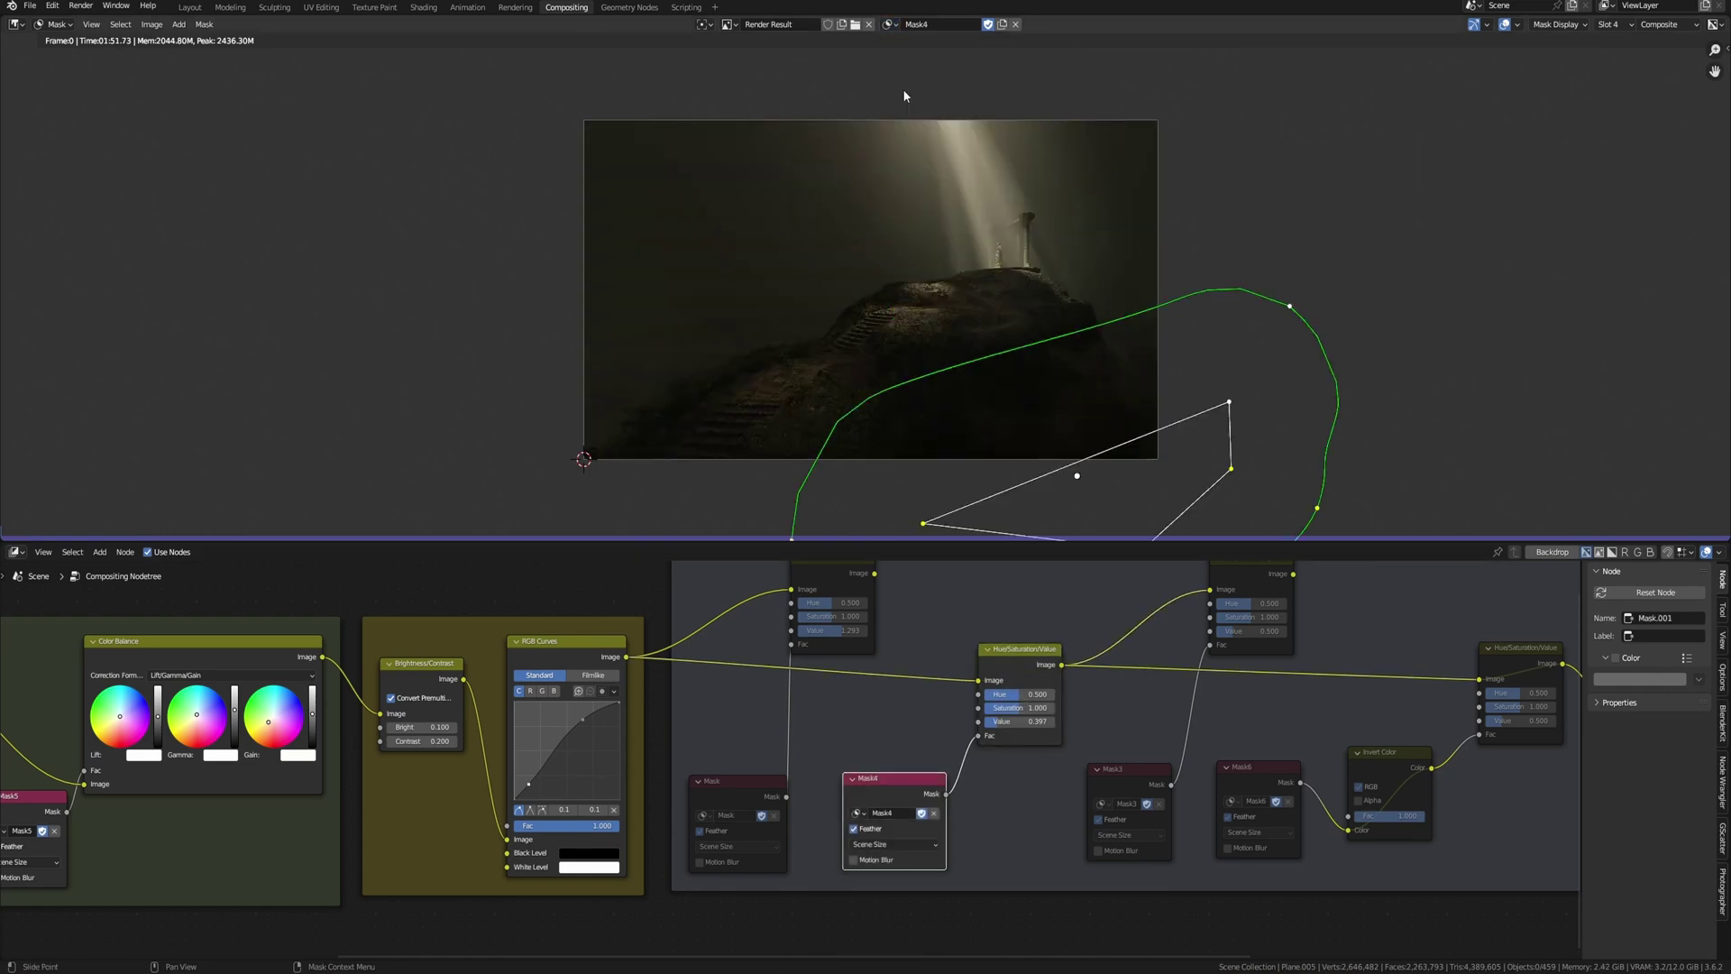
- Re-enable the last Hue/Saturation/Value node with its Invert Color and Mask6 nodes, and display Mask6 over the render
left_click_drag(1024, 682, 1017, 677)
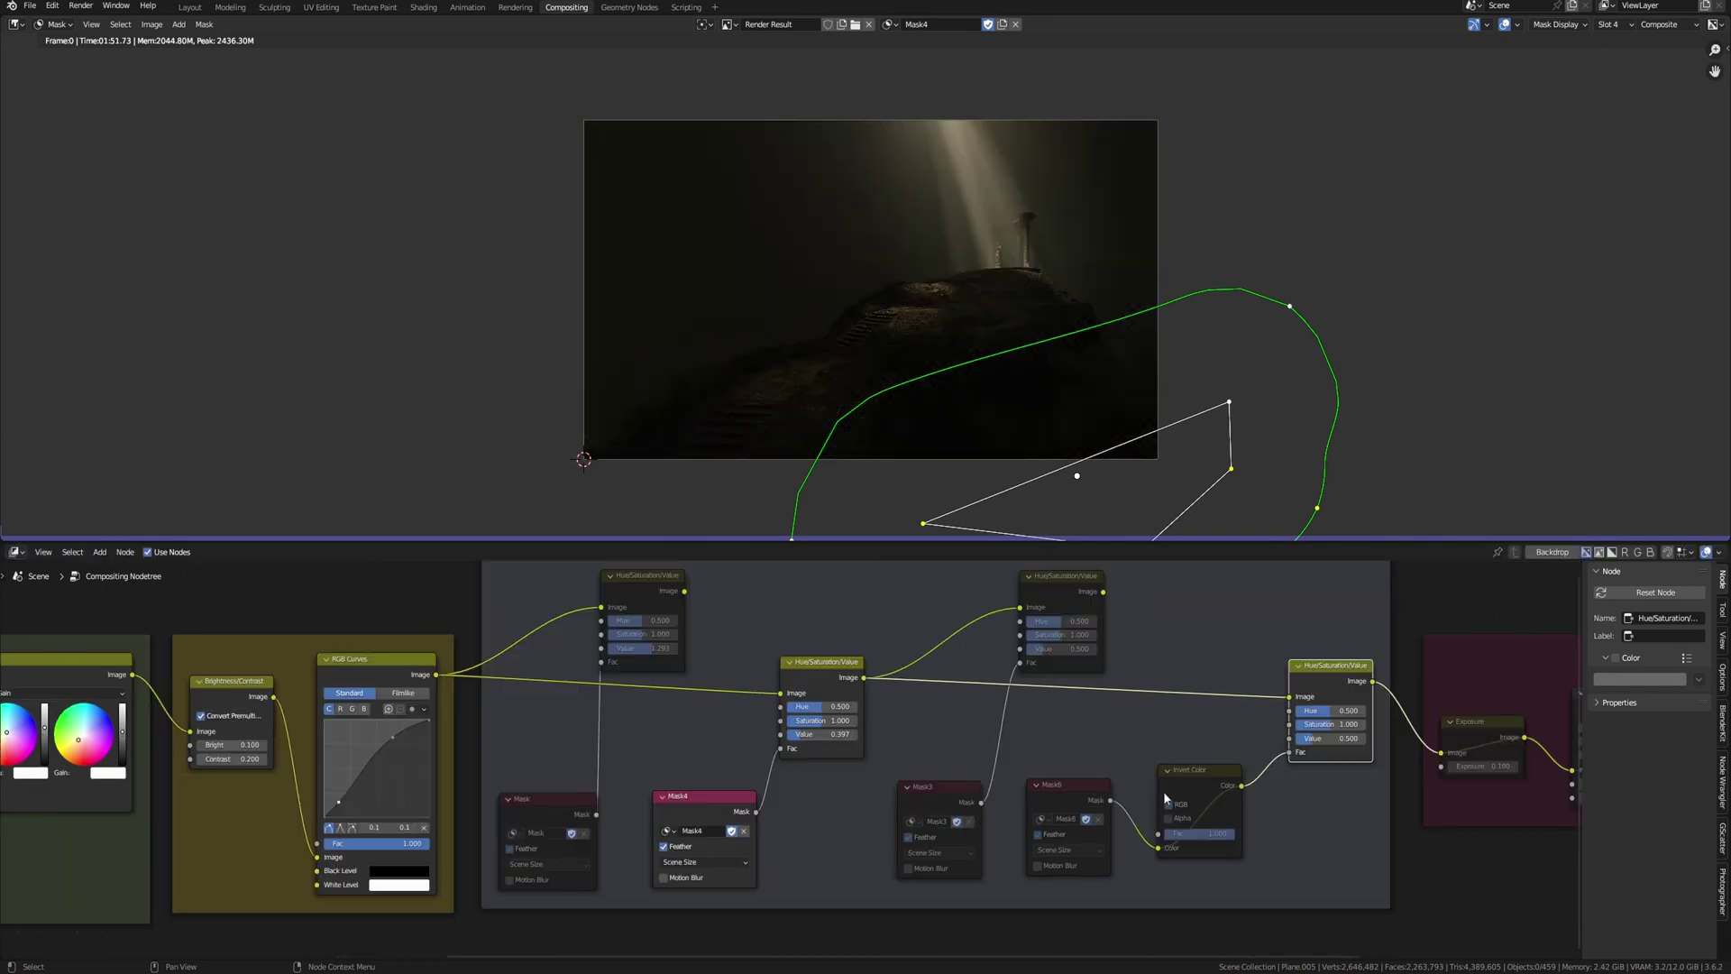
left_click(1183, 792)
key("m")
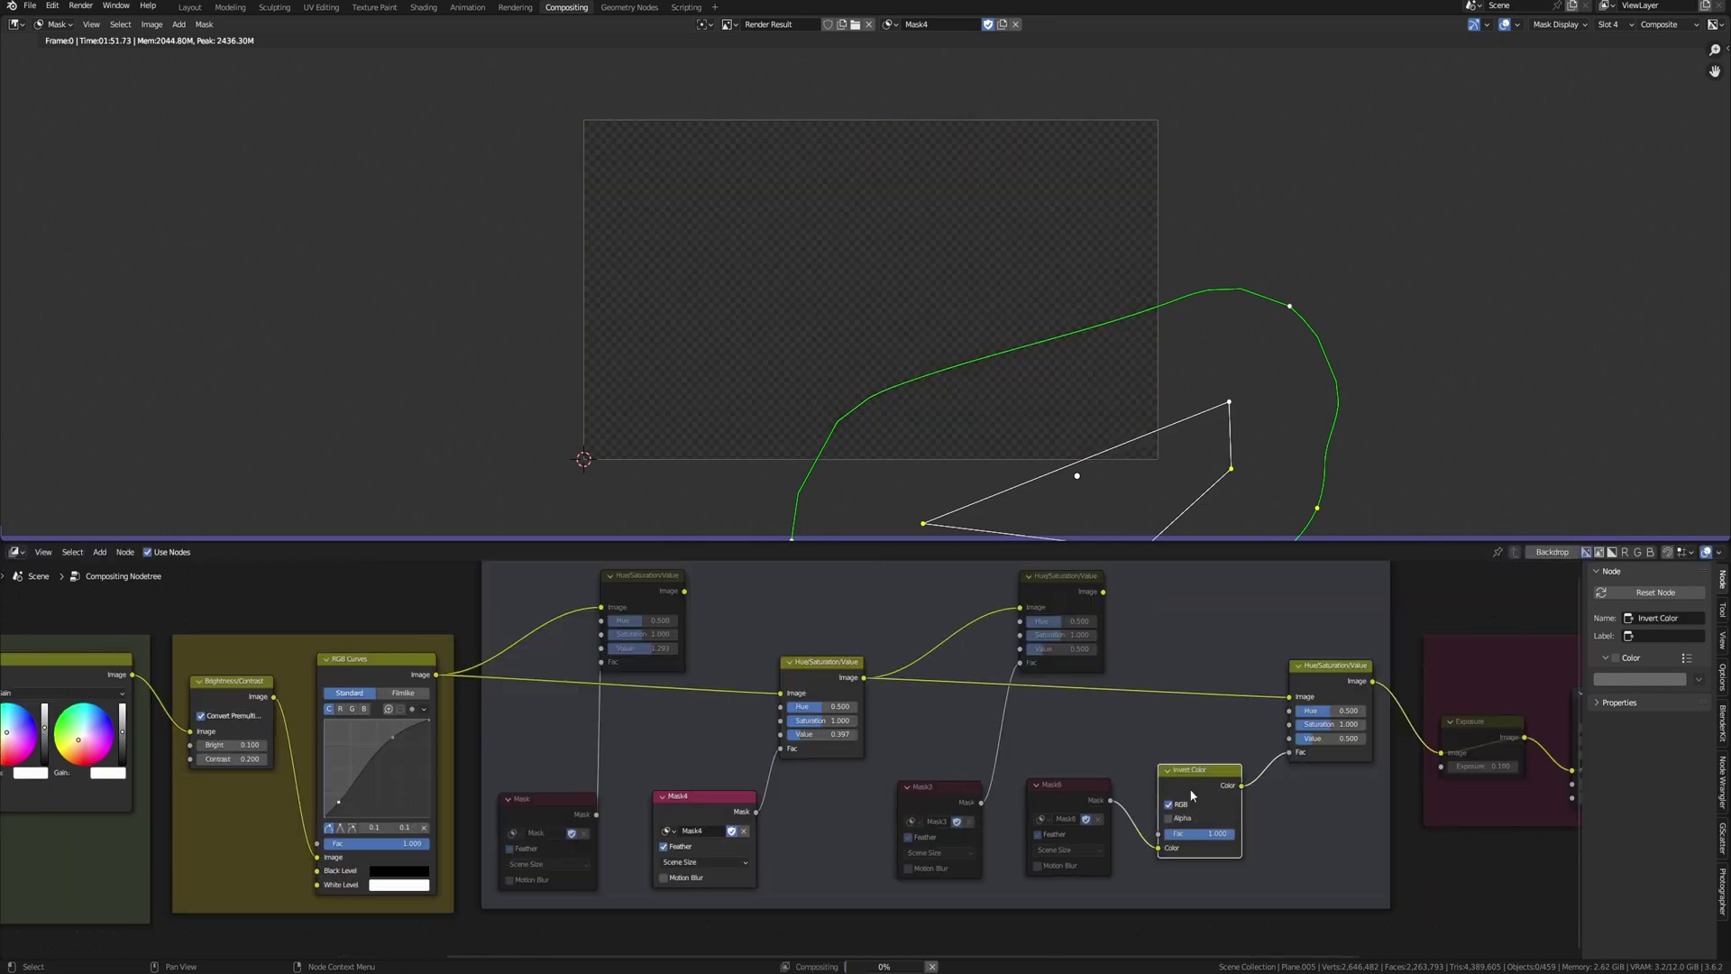
left_click(1068, 802)
key("m")
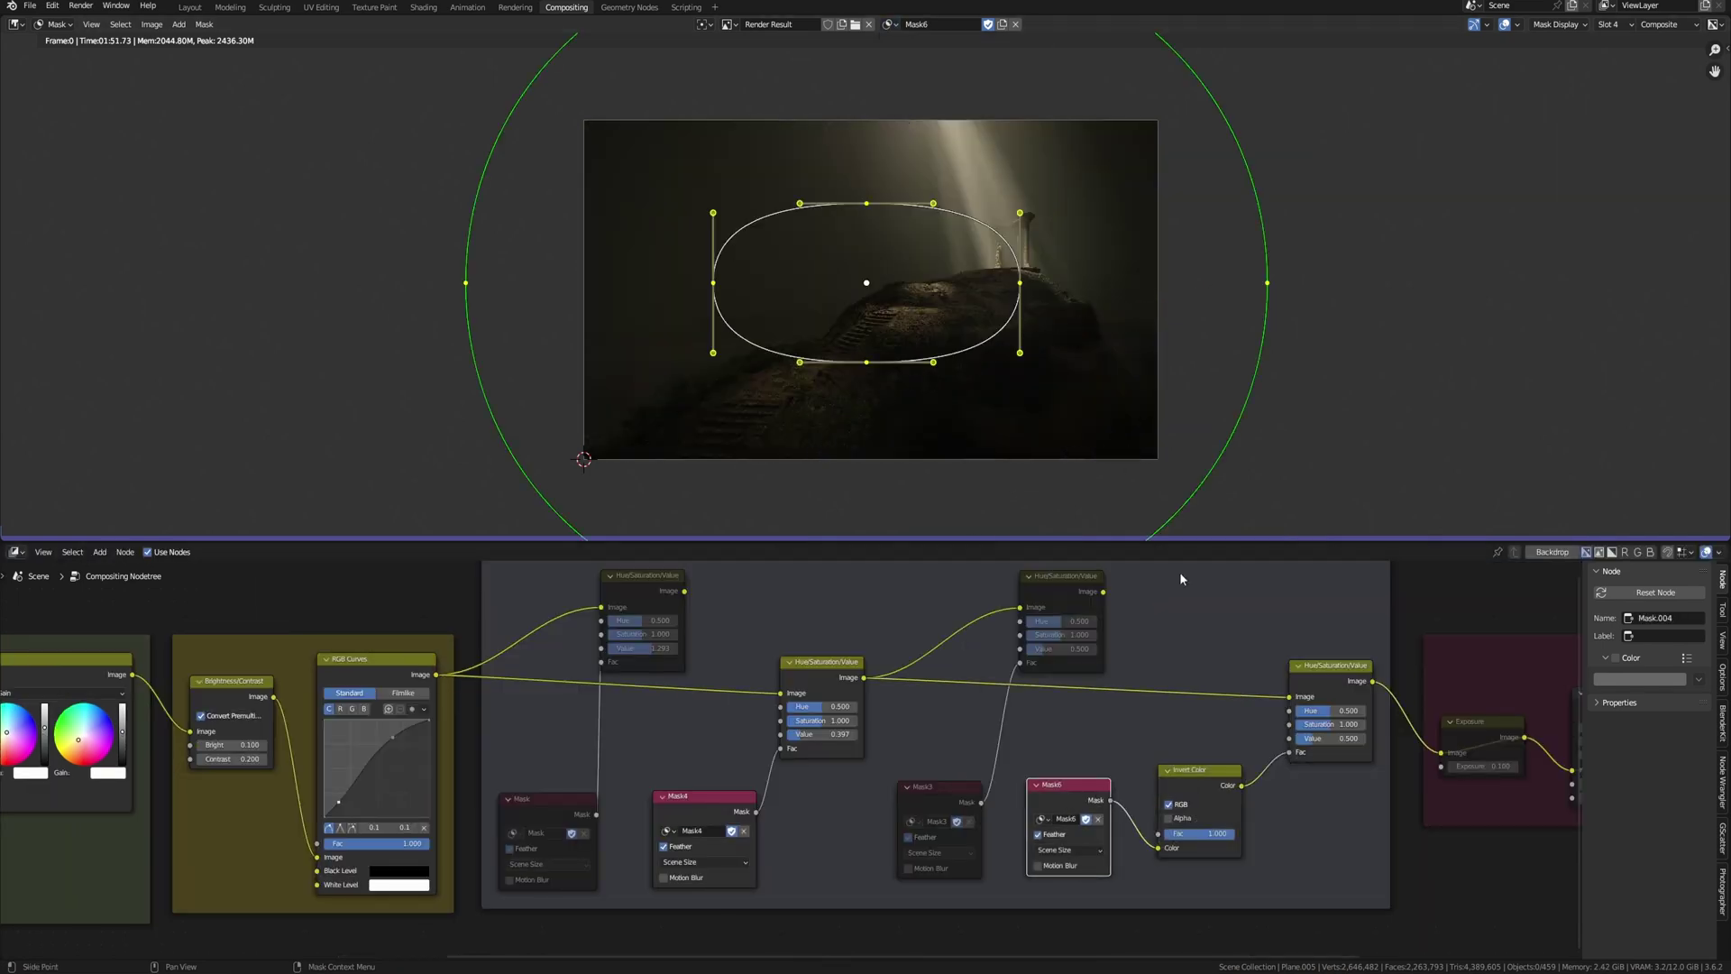
middle_click_drag(1129, 735, 1159, 738)
scroll(935, 319, "down", 2)
- Create a new mask and draw a closed six-point curved spline over the dark background and hillside beside the stairs
left_click(57, 25)
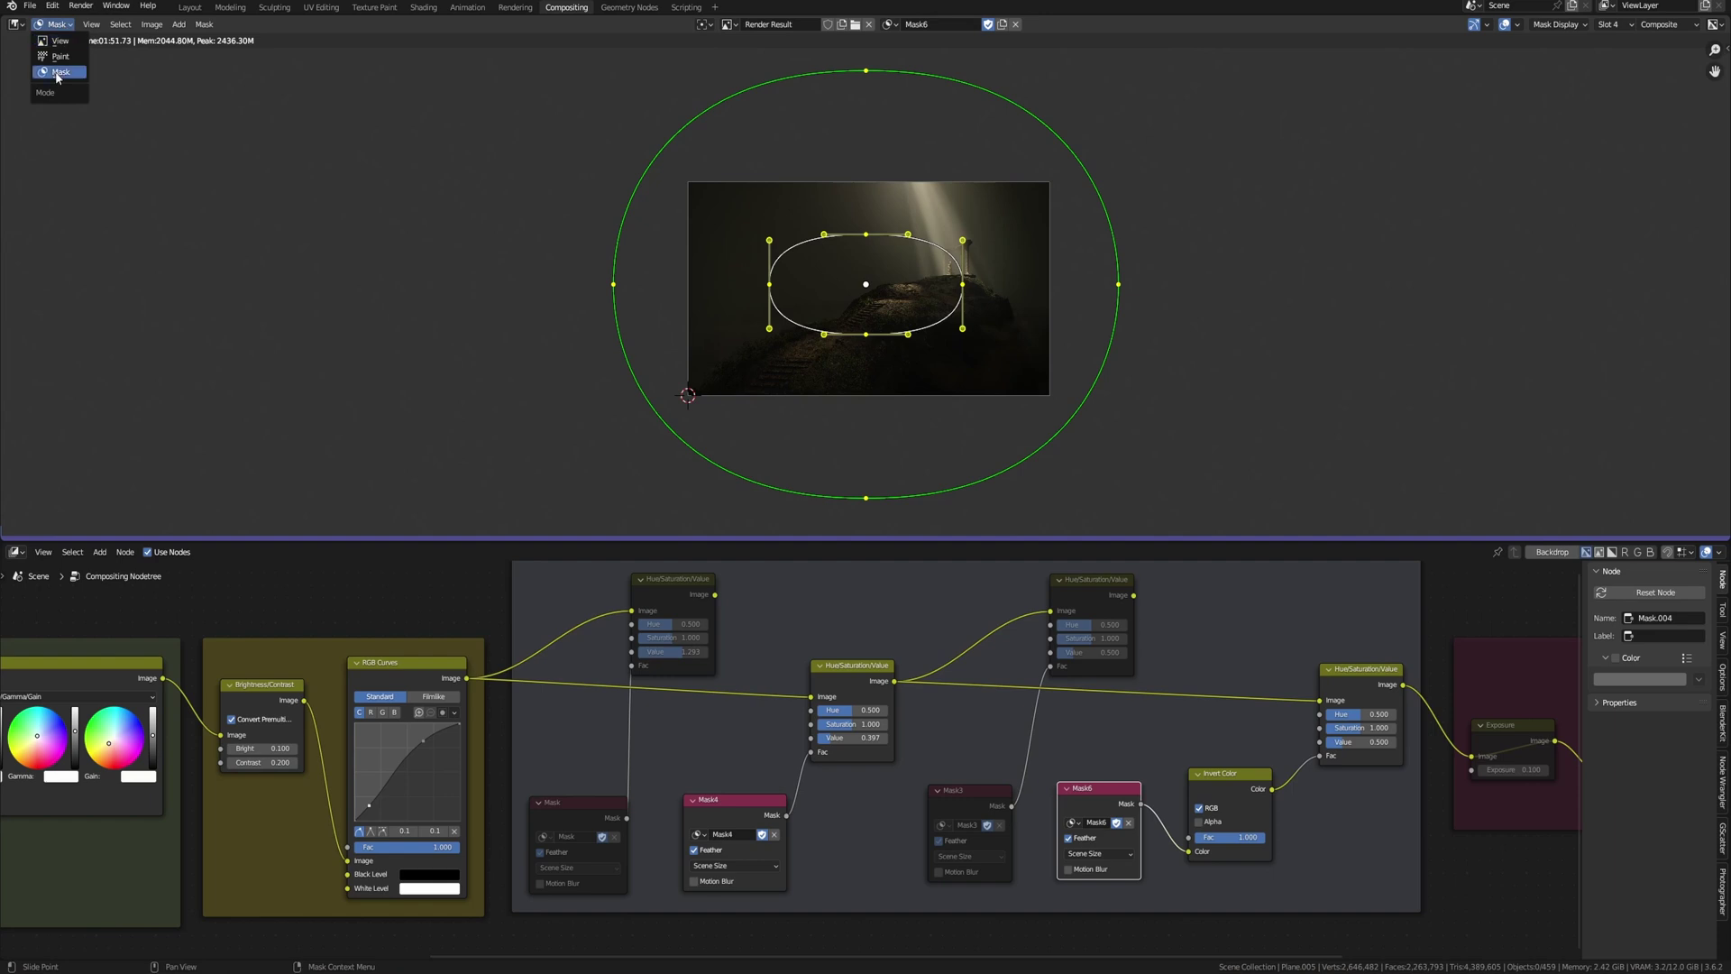
left_click(60, 73)
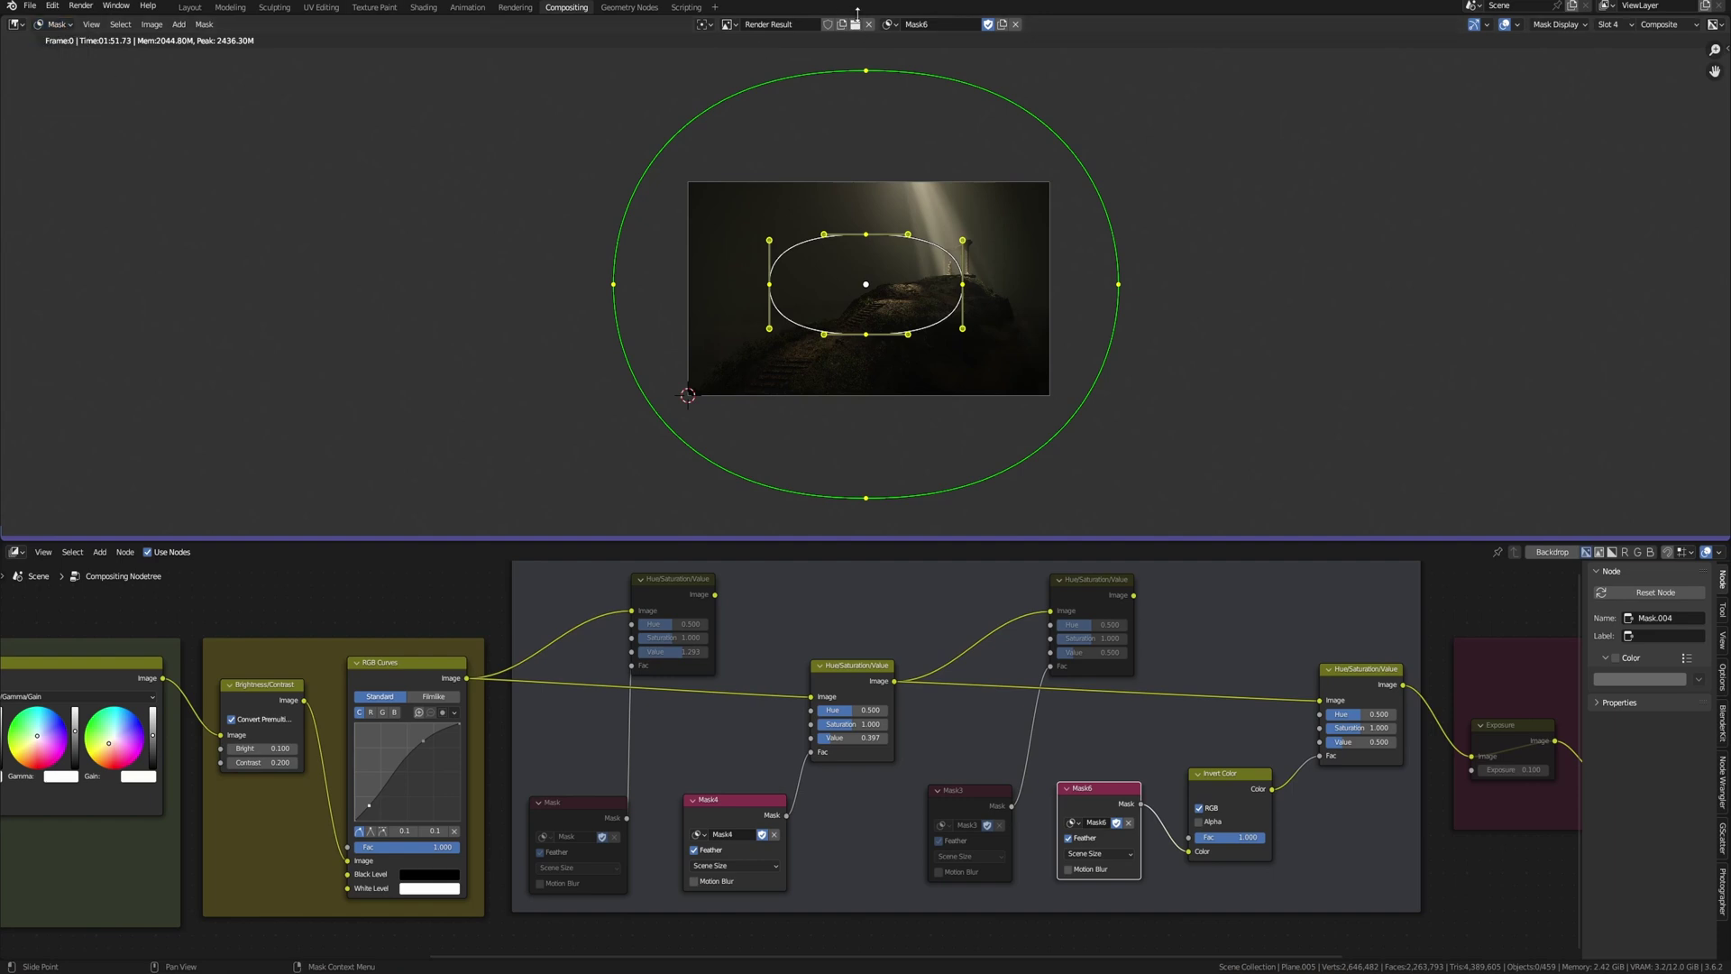
left_click(1002, 25)
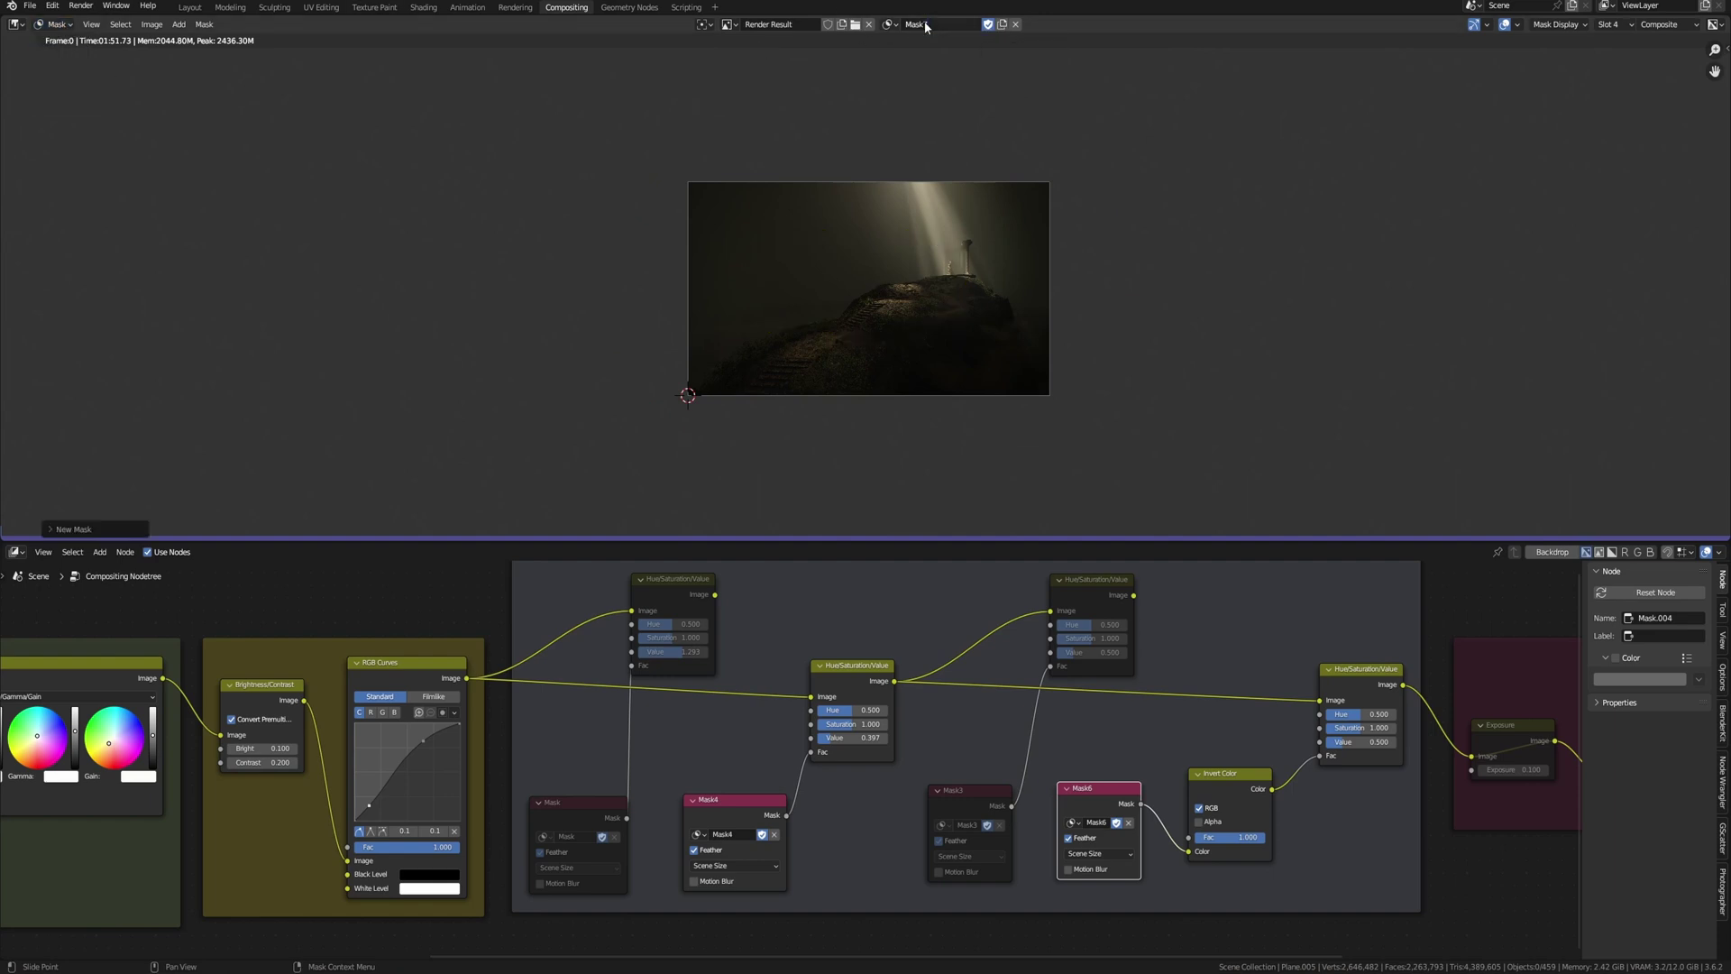
scroll(945, 143, "up", 3)
left_click(651, 255, "ctrl")
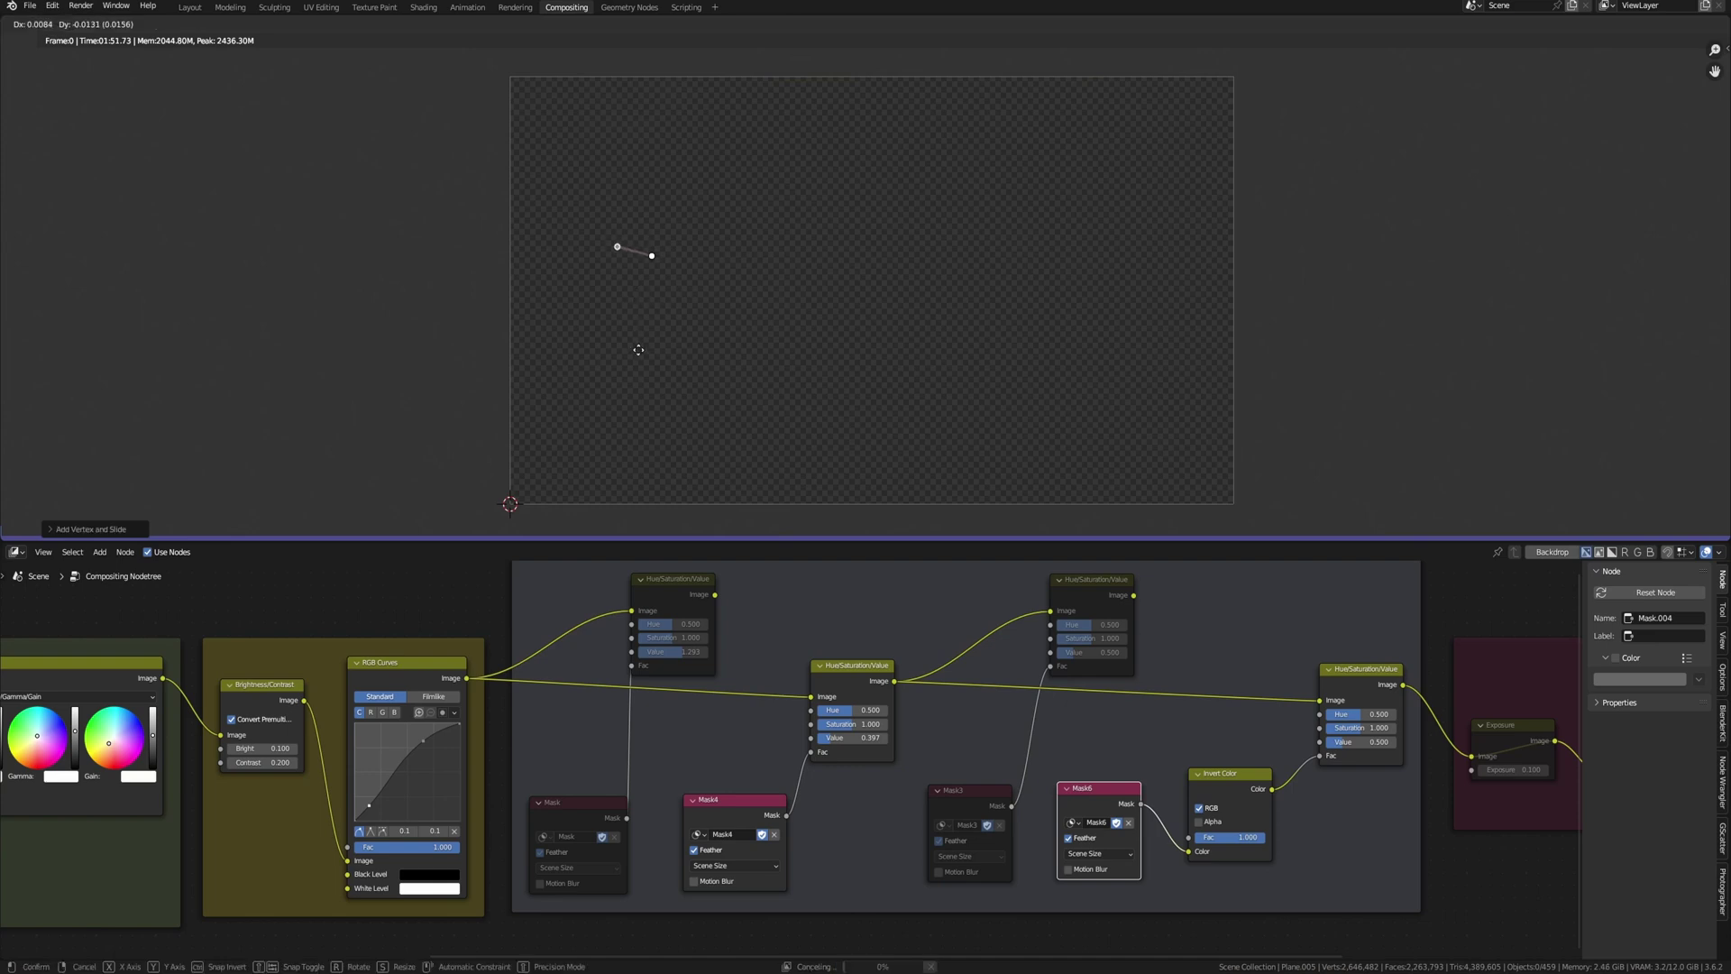
left_click(626, 377, "ctrl")
left_click(735, 422, "ctrl")
left_click(789, 397, "ctrl")
left_click(844, 312, "ctrl")
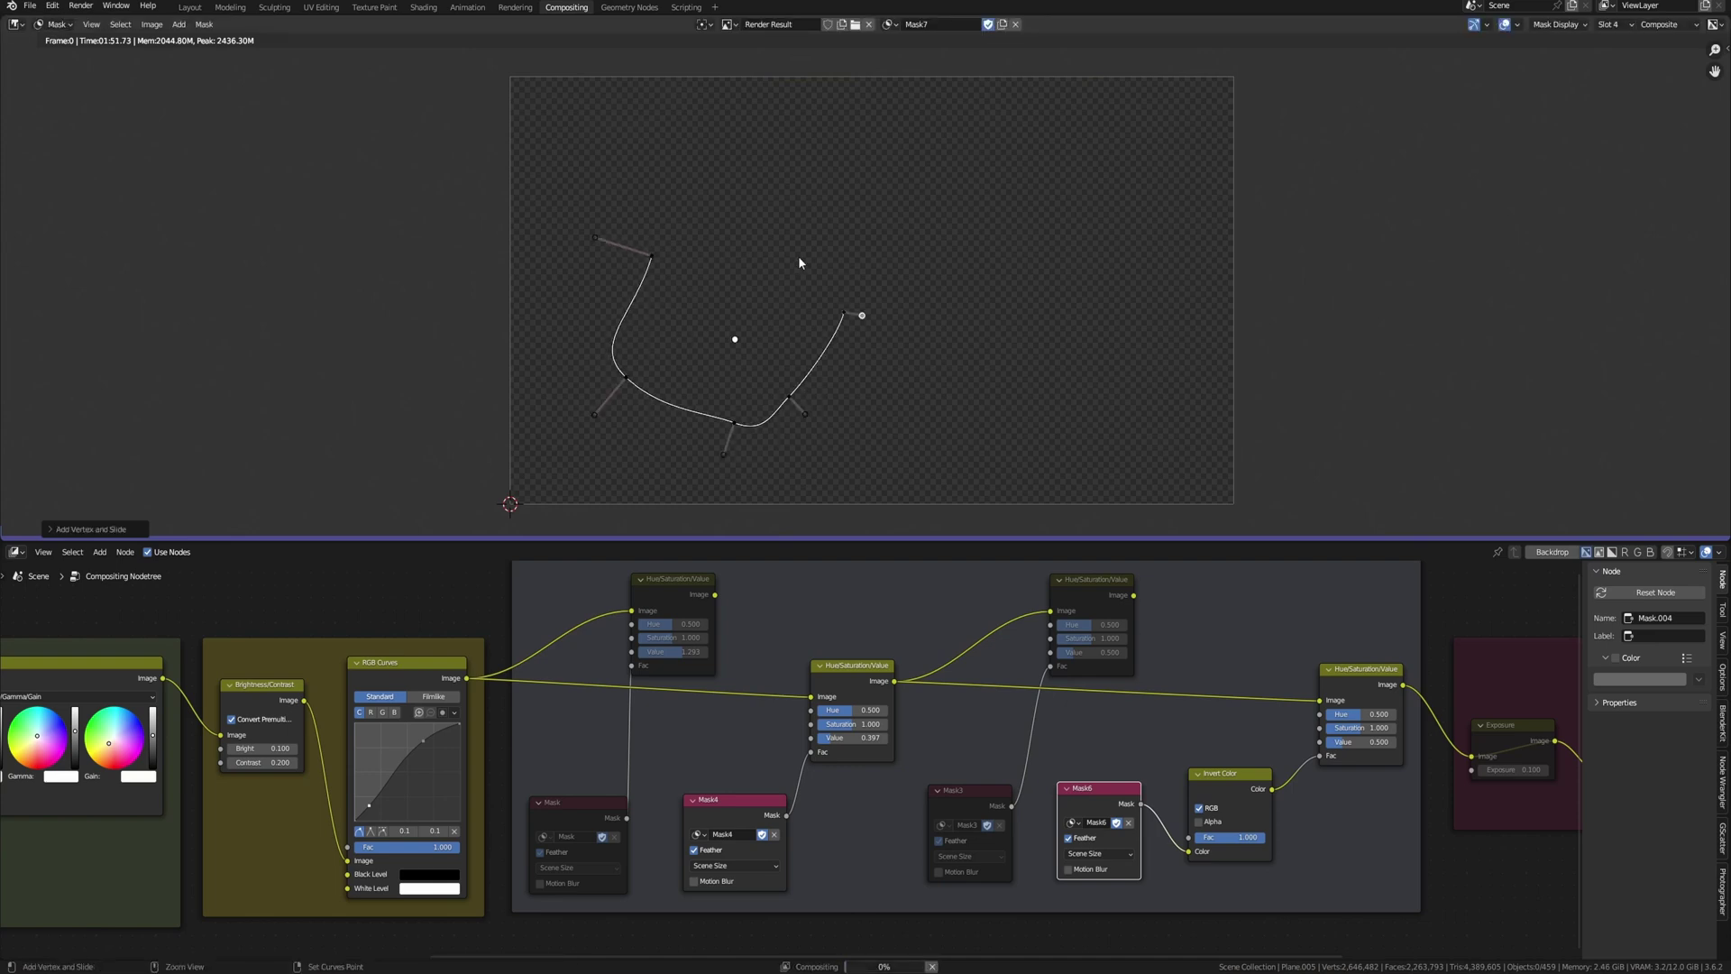
left_click(757, 234, "ctrl")
left_click(652, 256, "ctrl")
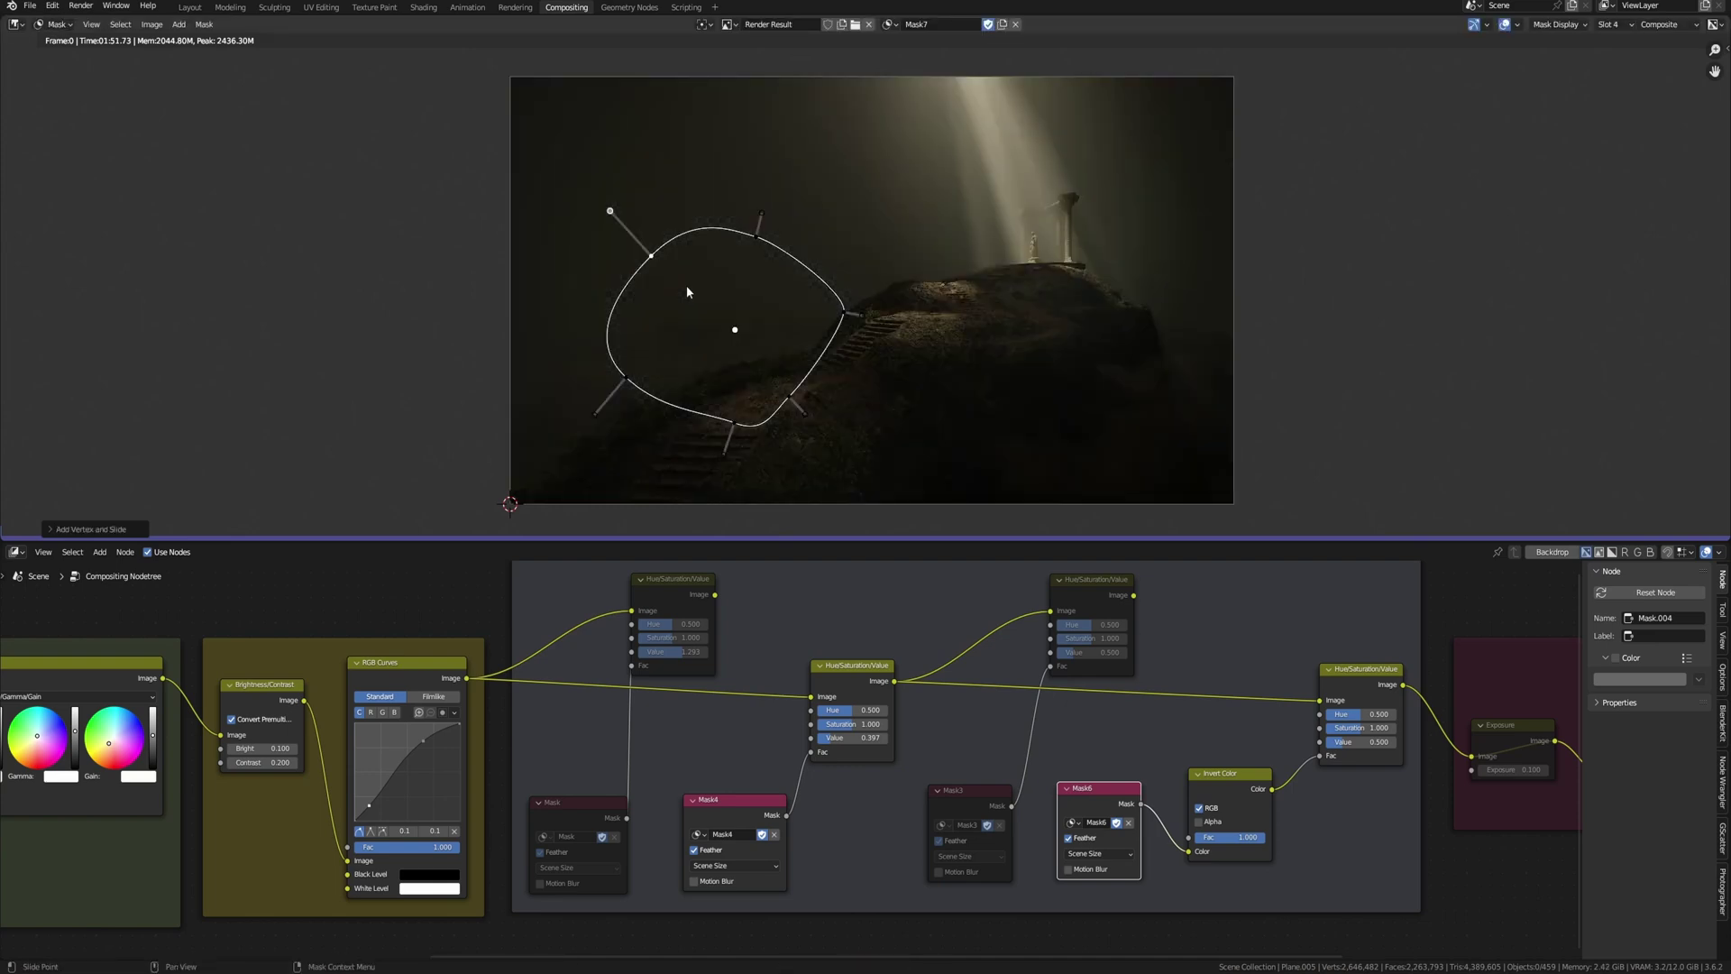
- Add a circle spline to the mask, move it beside the light beam above the hill and enlarge it
left_click(179, 25)
left_click(194, 43)
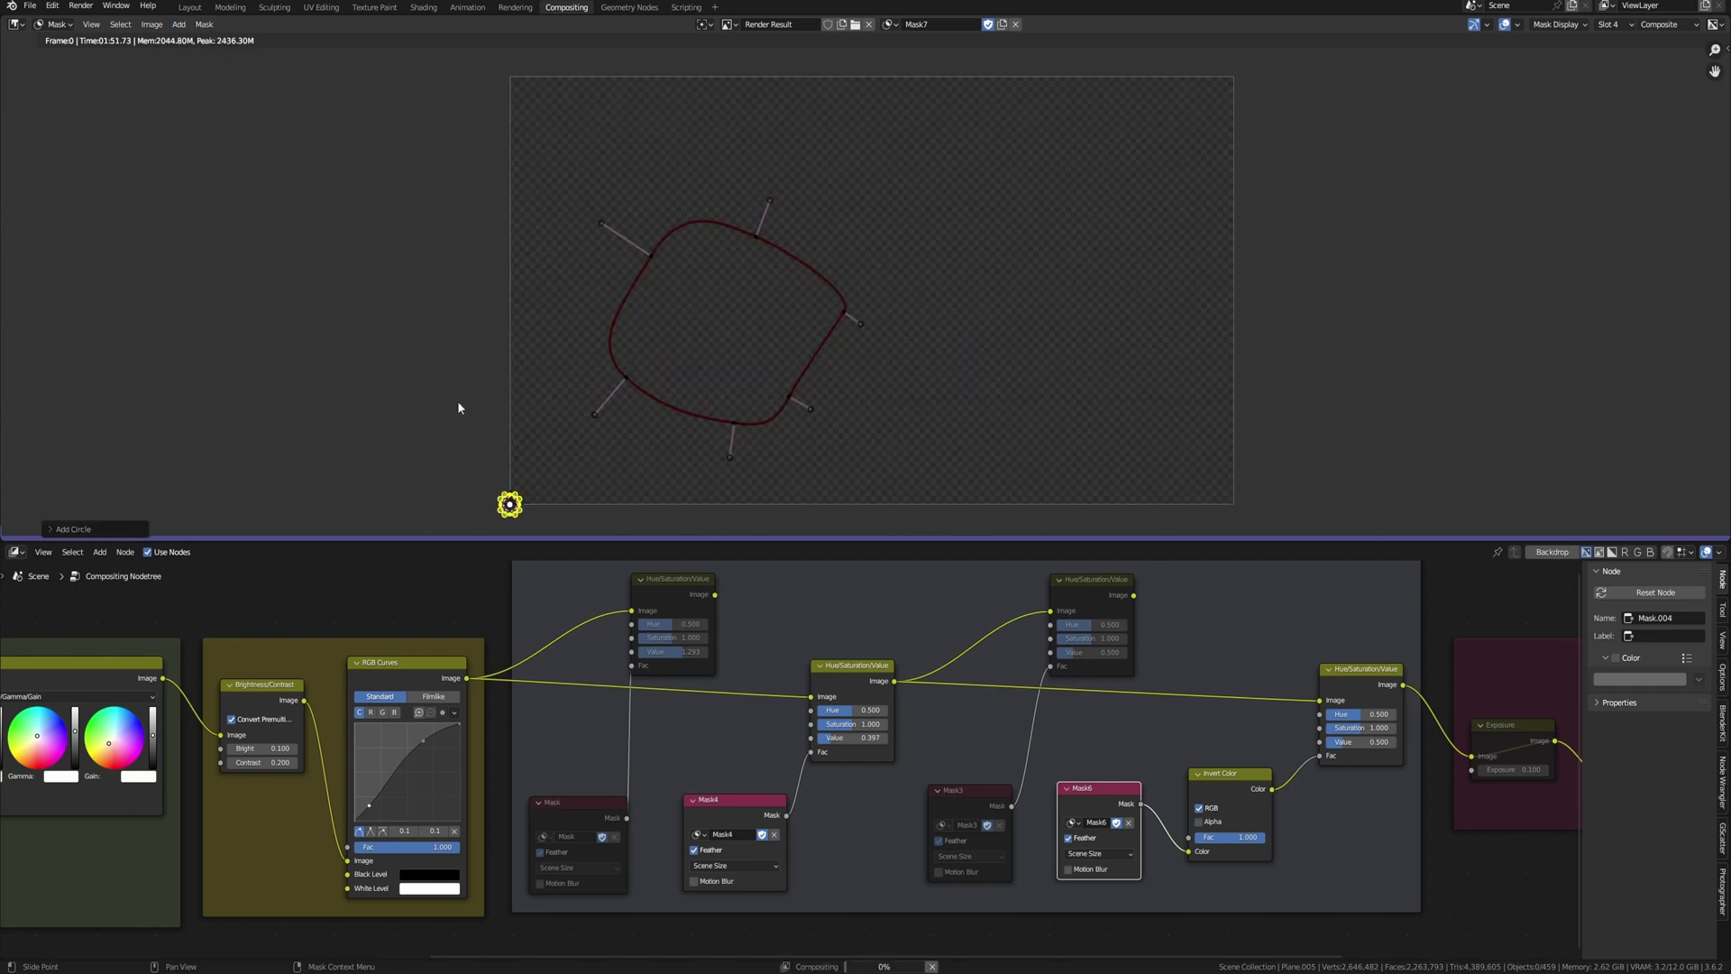
key("g")
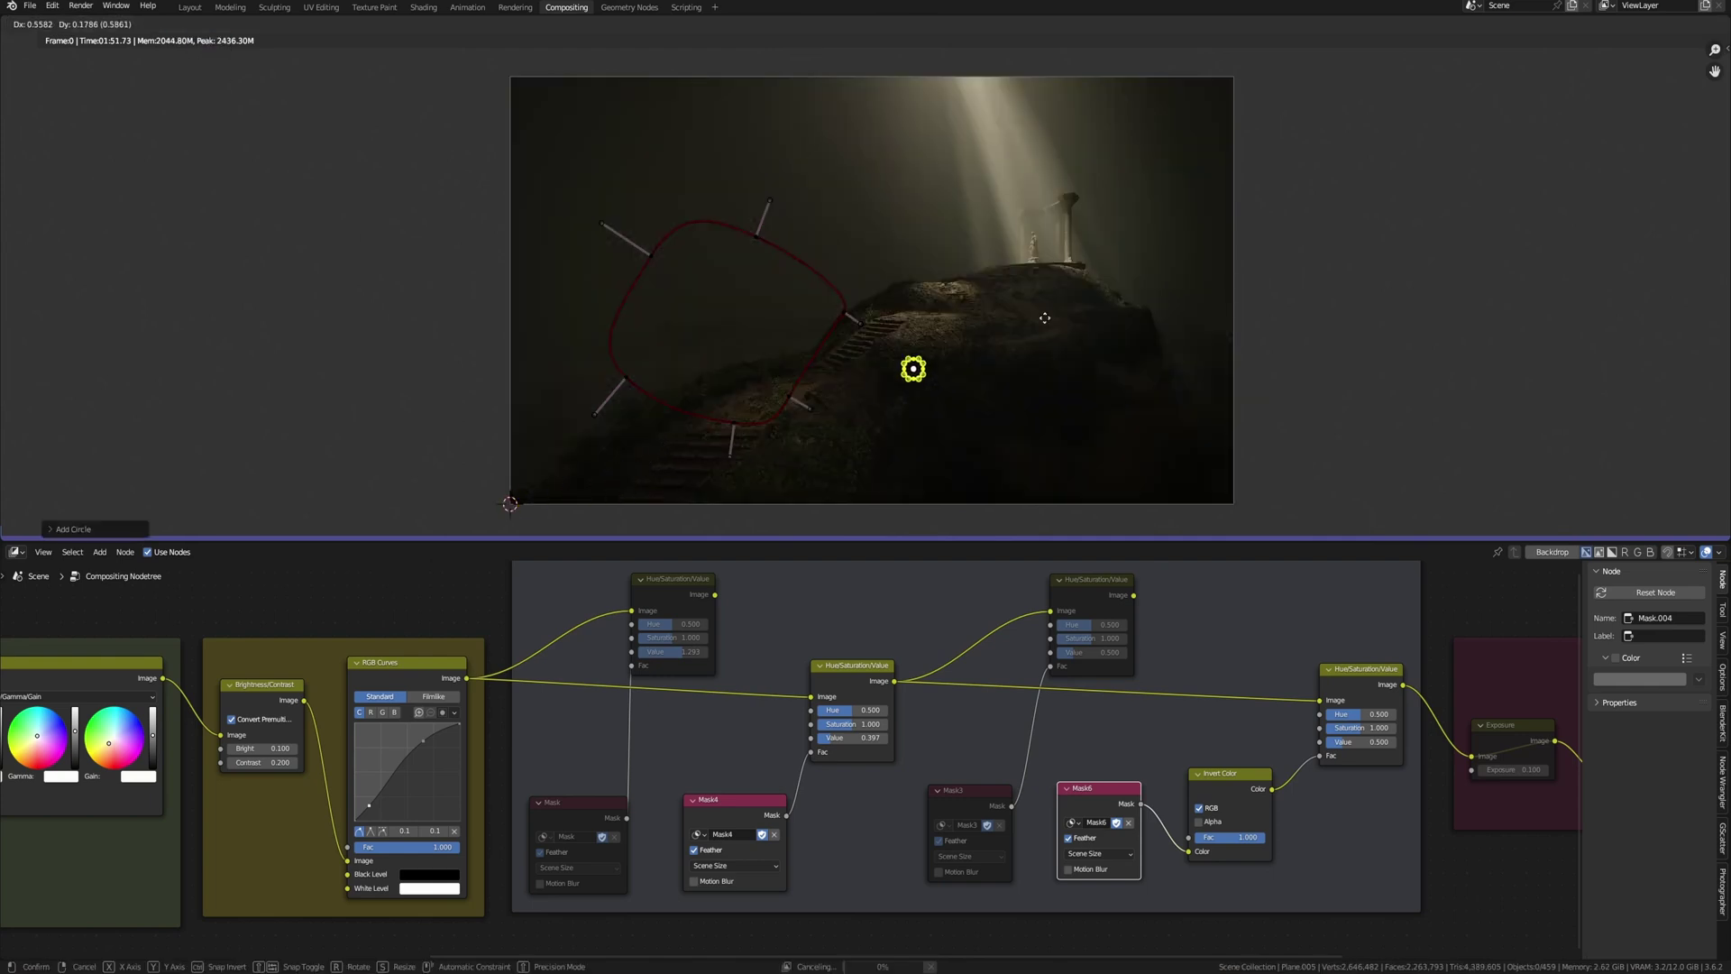
left_click(1064, 176)
key("s")
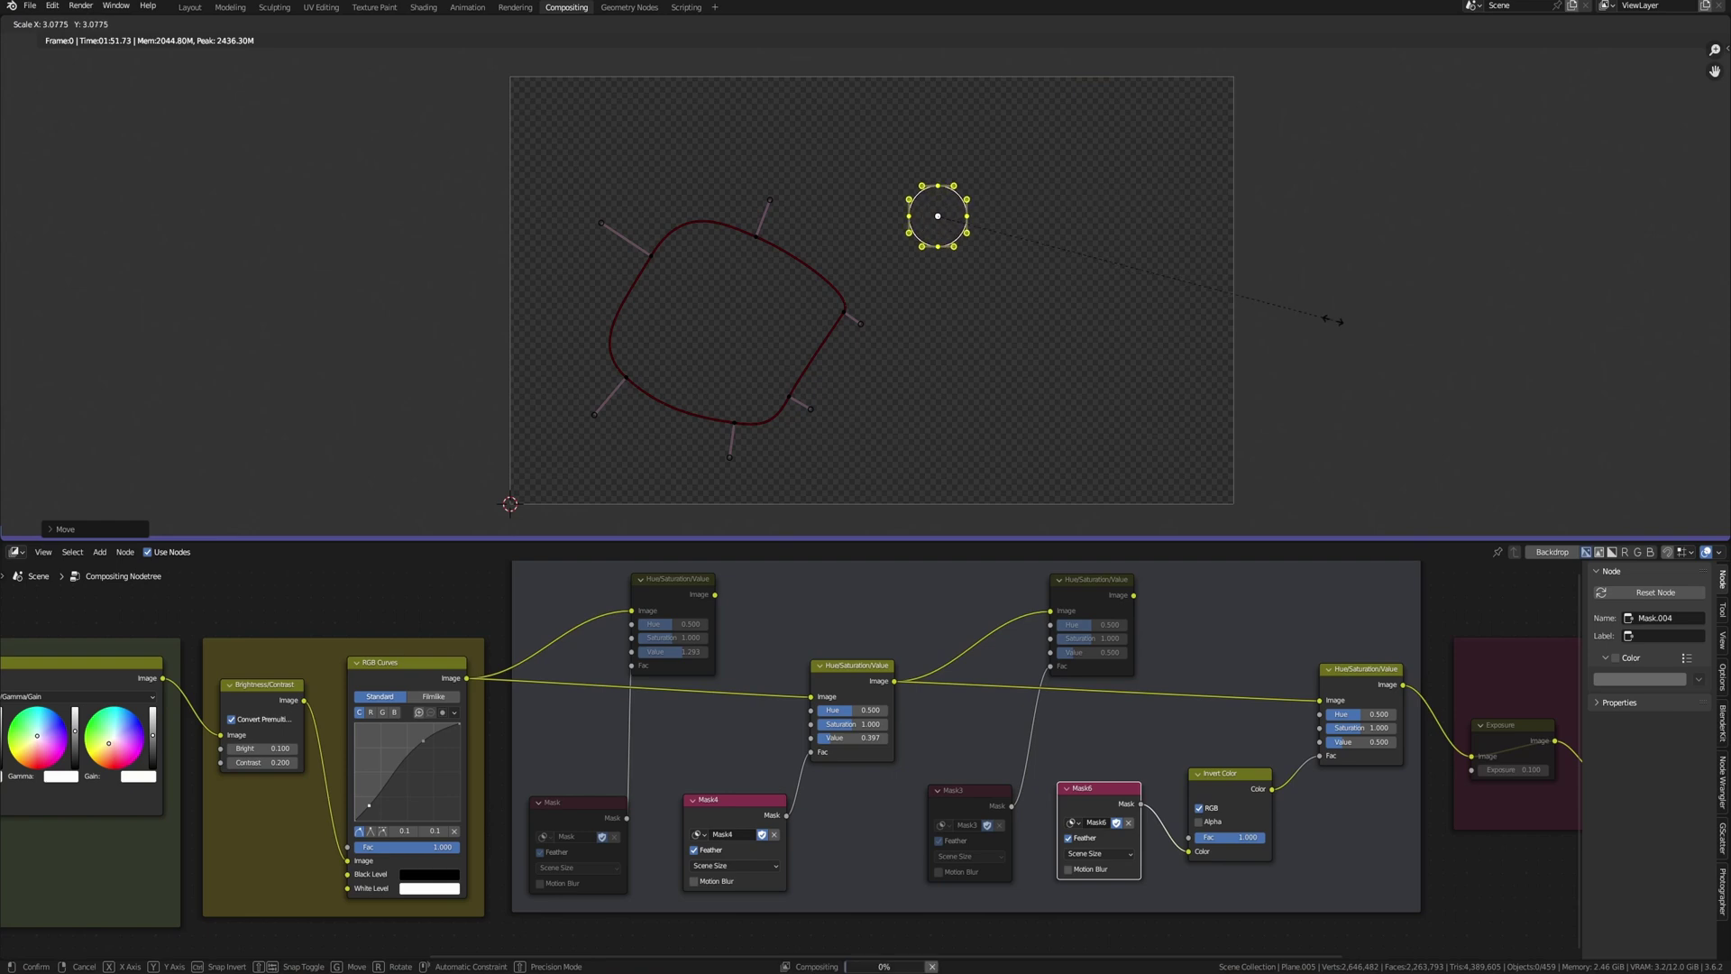
left_click(1252, 303)
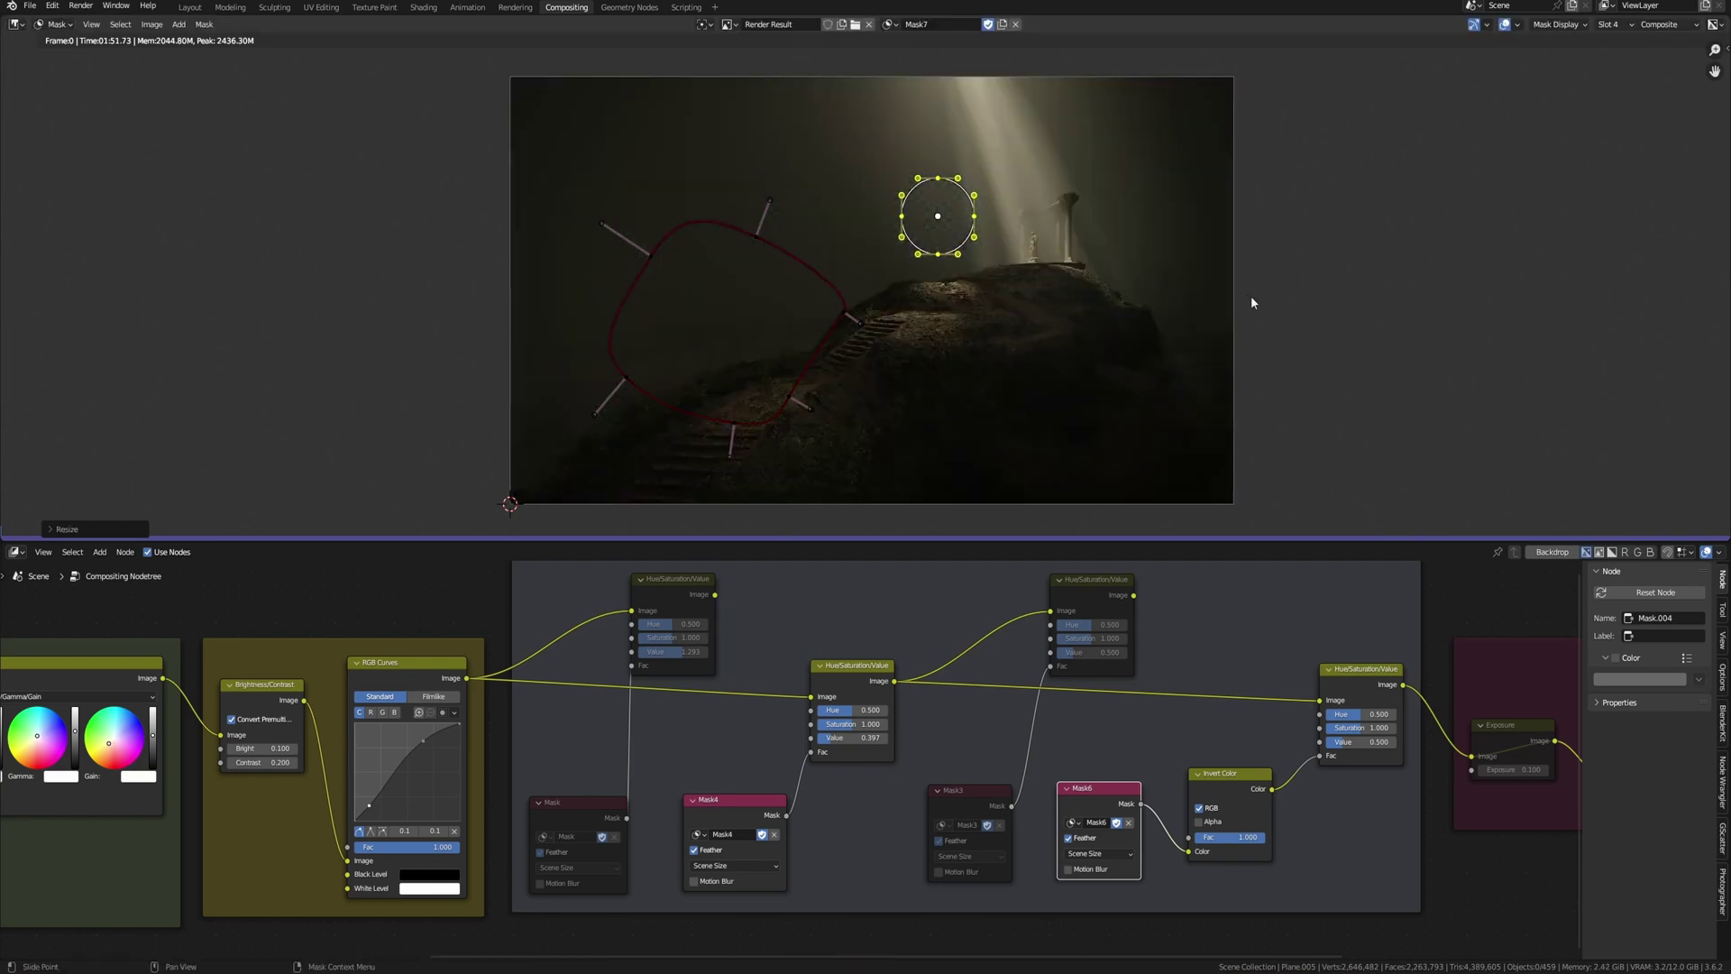
- Expand the circle's feather outward to about twice the circle's radius
key("alt+s")
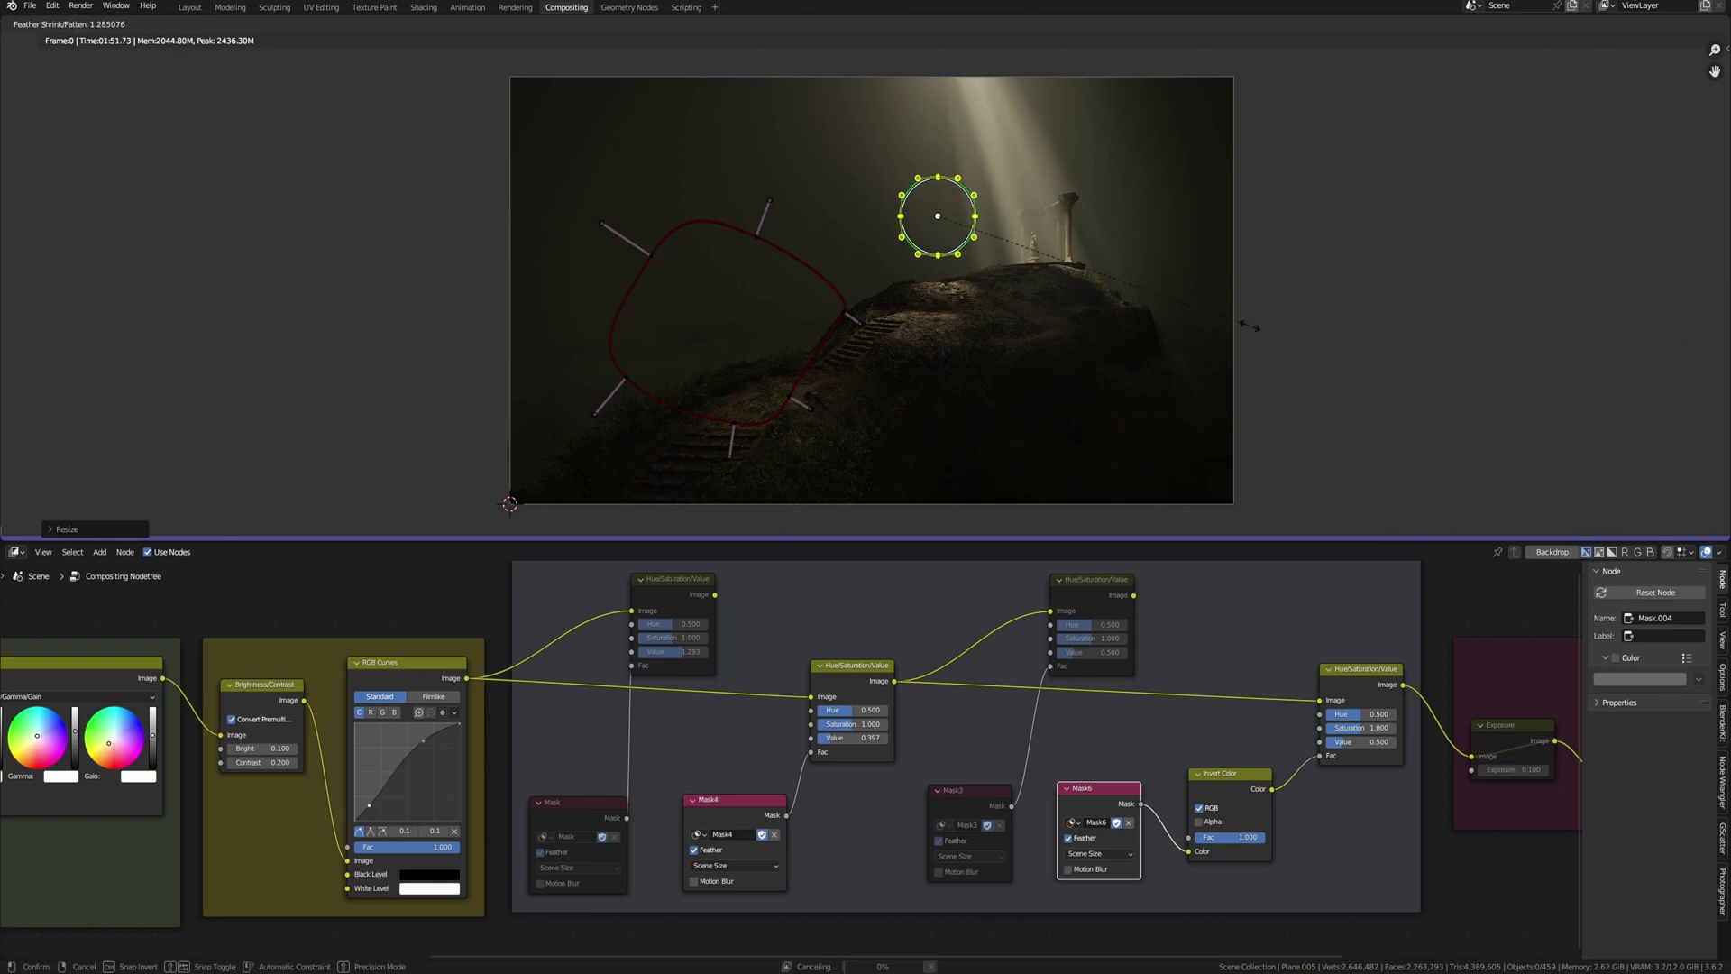
left_click(988, 268)
key("alt+s")
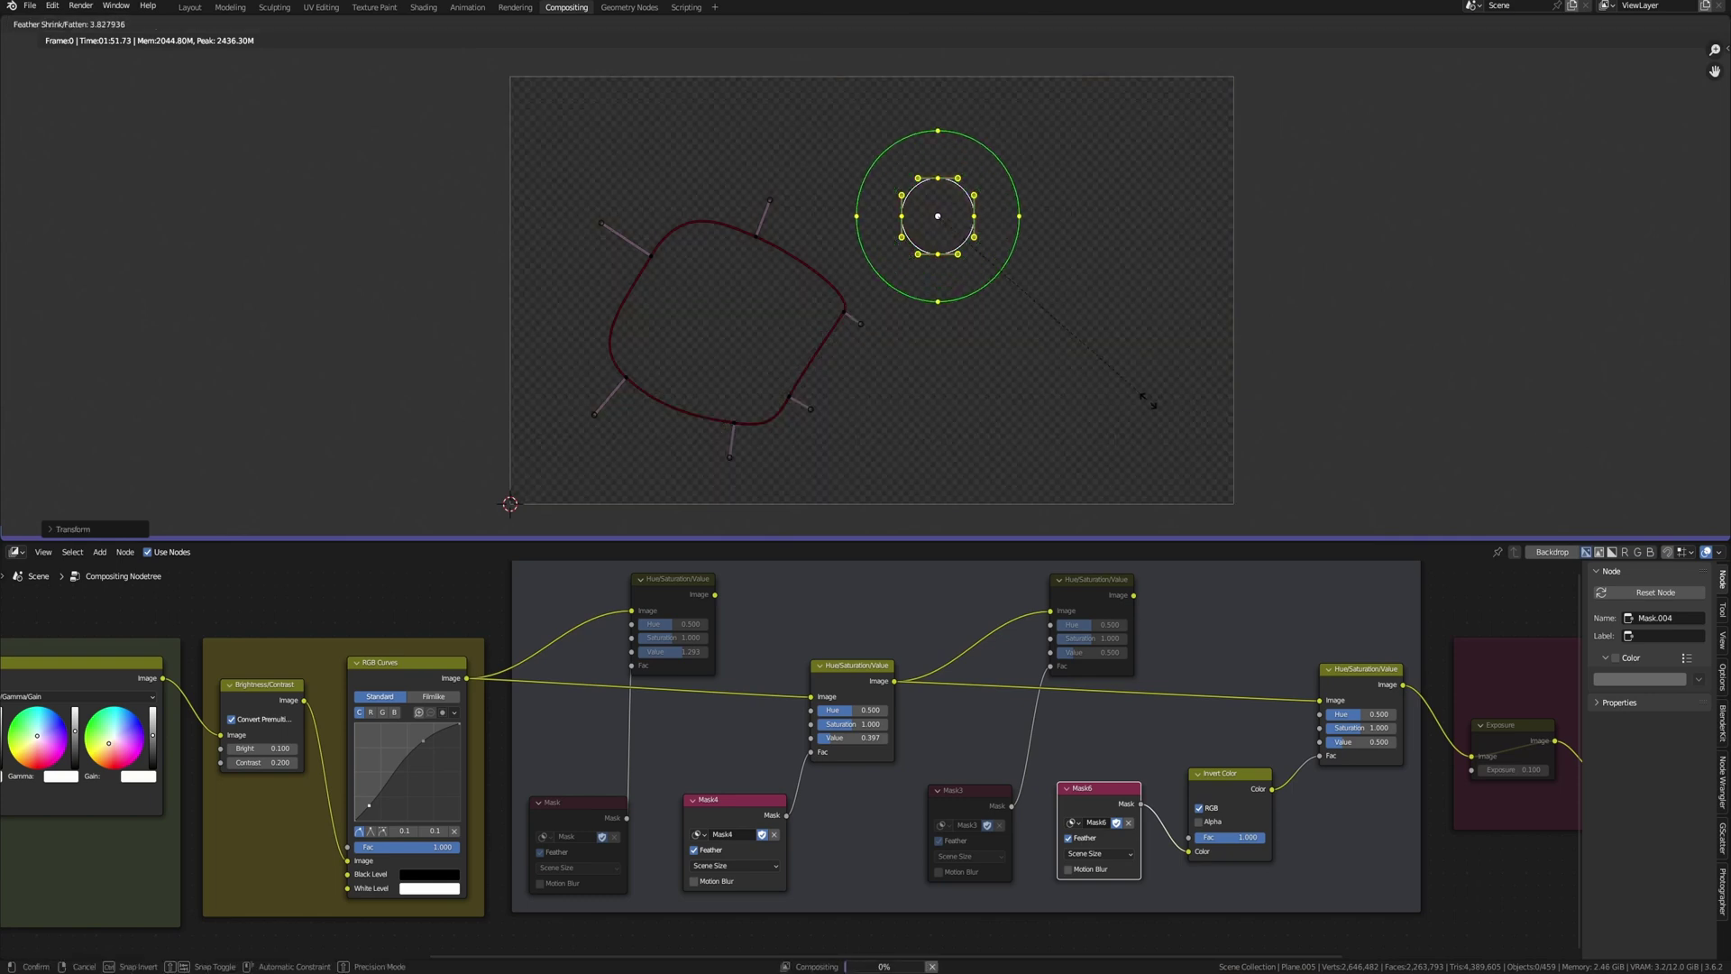
left_click(1149, 400)
- Add a Mask node below the blue-grey frame and assign Mask7 to it
key("shift+a")
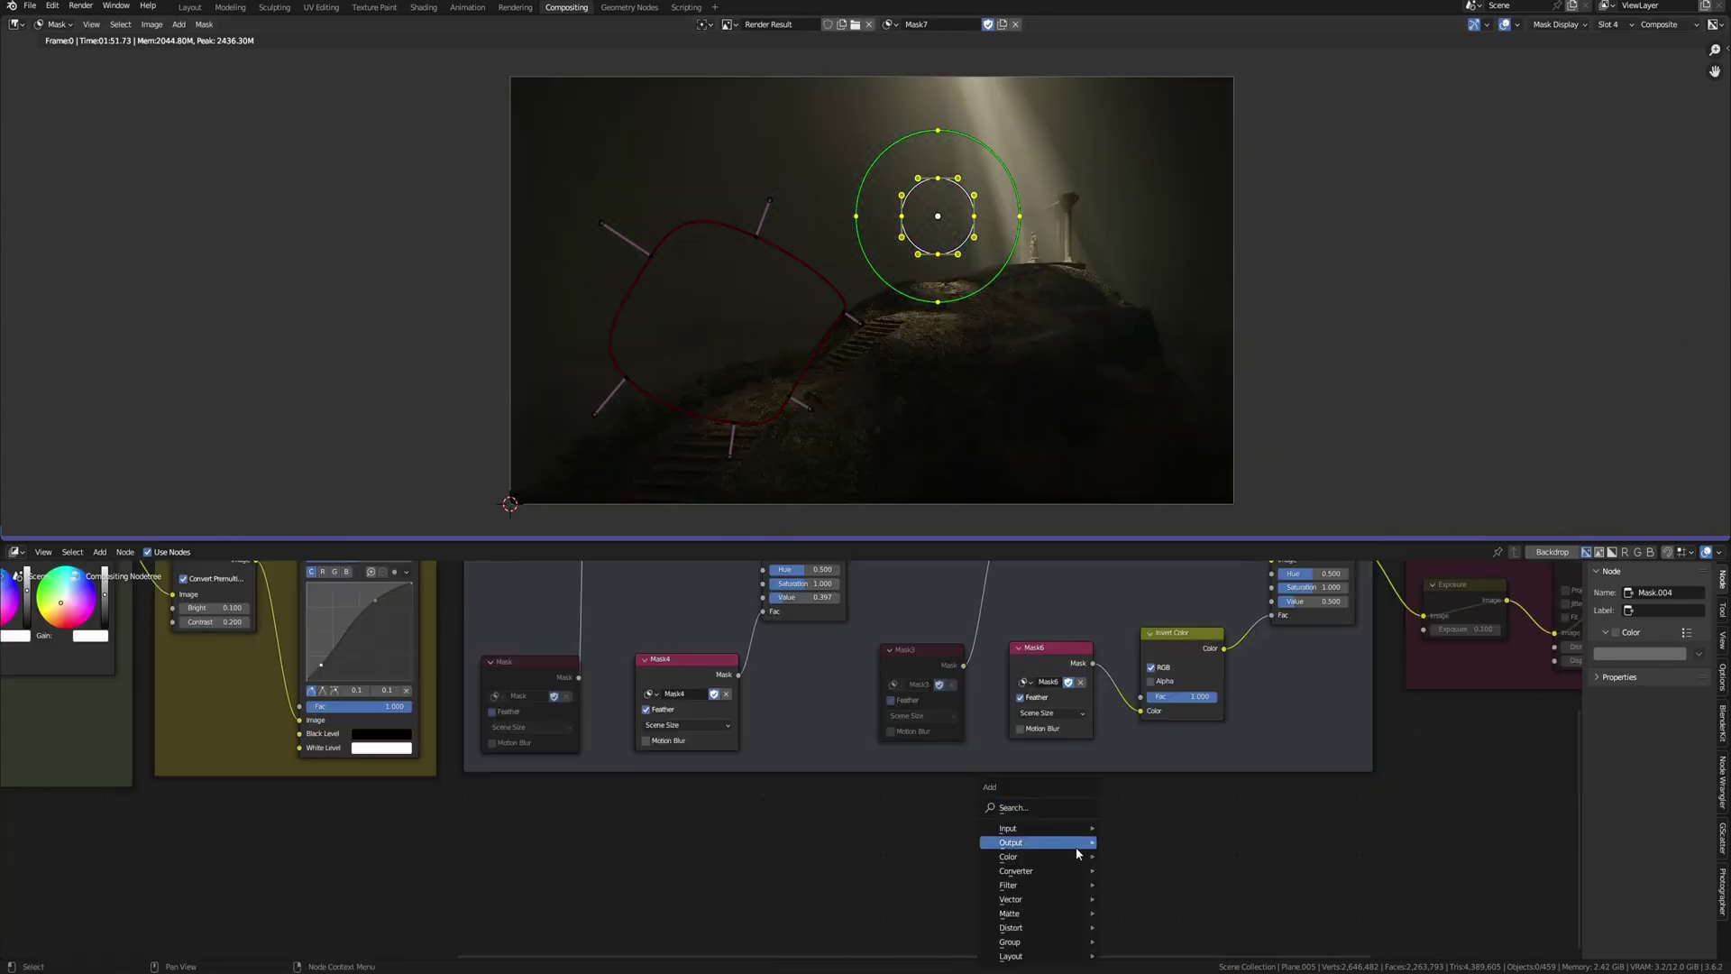
left_click(1073, 813)
type("ma")
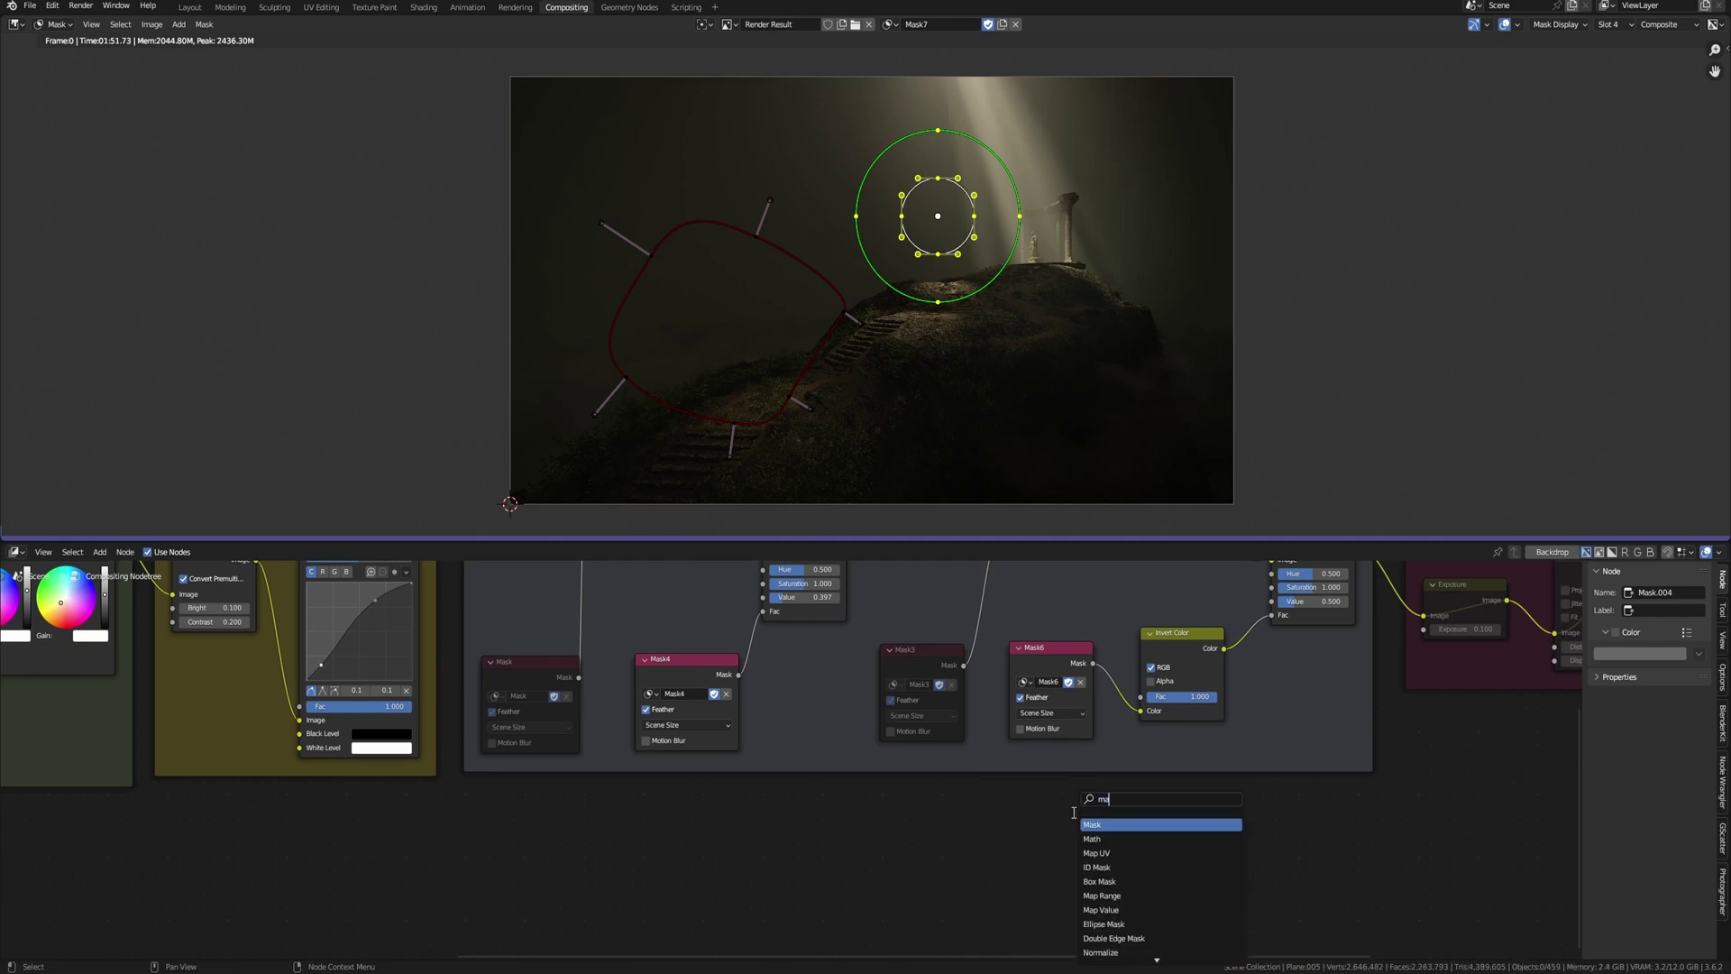
key("Return")
left_click(1024, 829)
left_click(1033, 851)
key("Return")
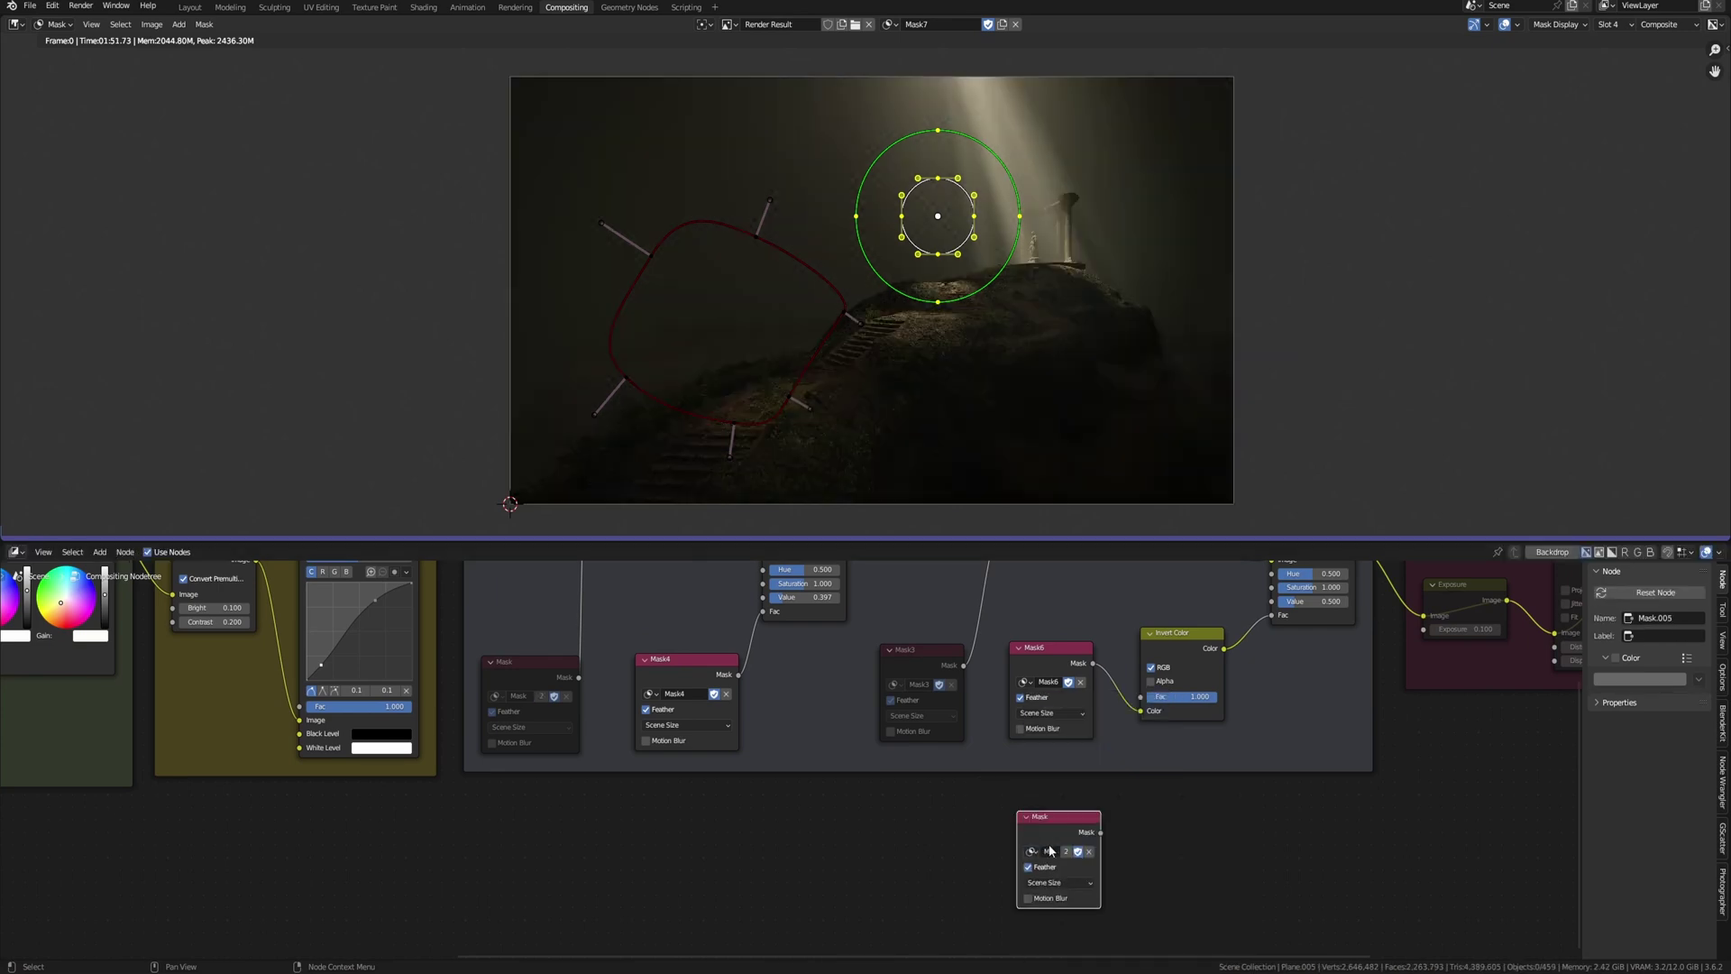
left_click(1030, 852)
left_click(1091, 801)
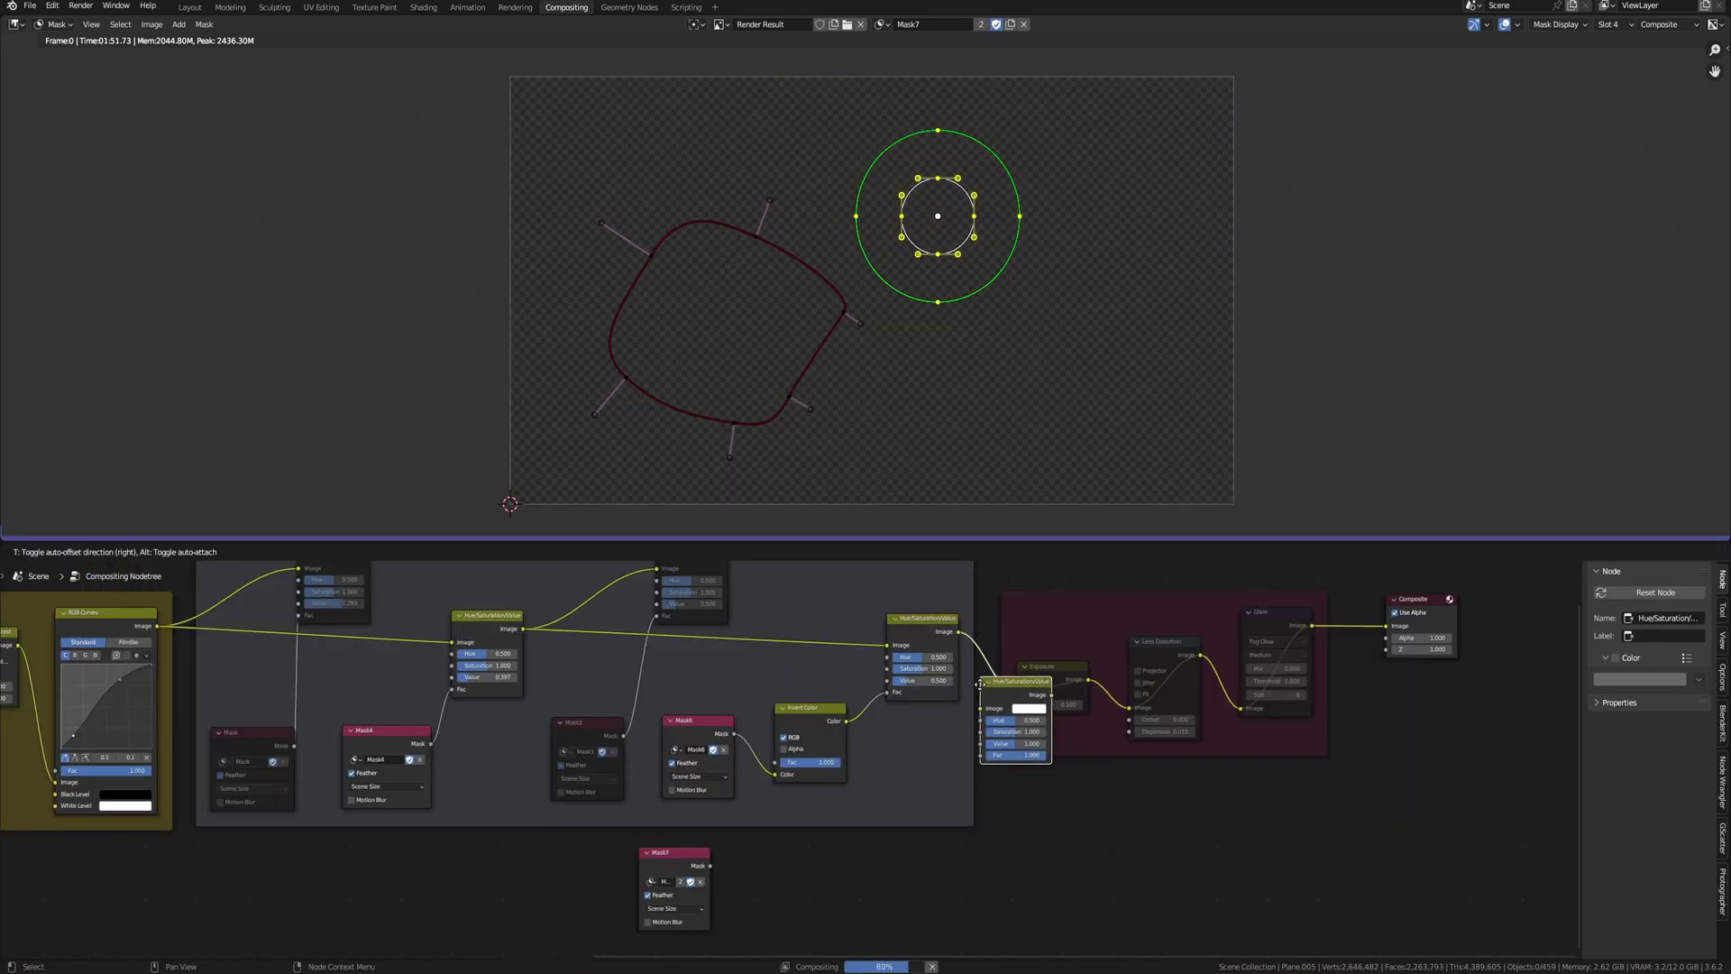
- Insert a Hue/Saturation/Value node before Exposure, connect Mask7 to its Fac input, and return the image view to View mode
left_click(1001, 652)
left_click_drag(711, 866, 999, 725)
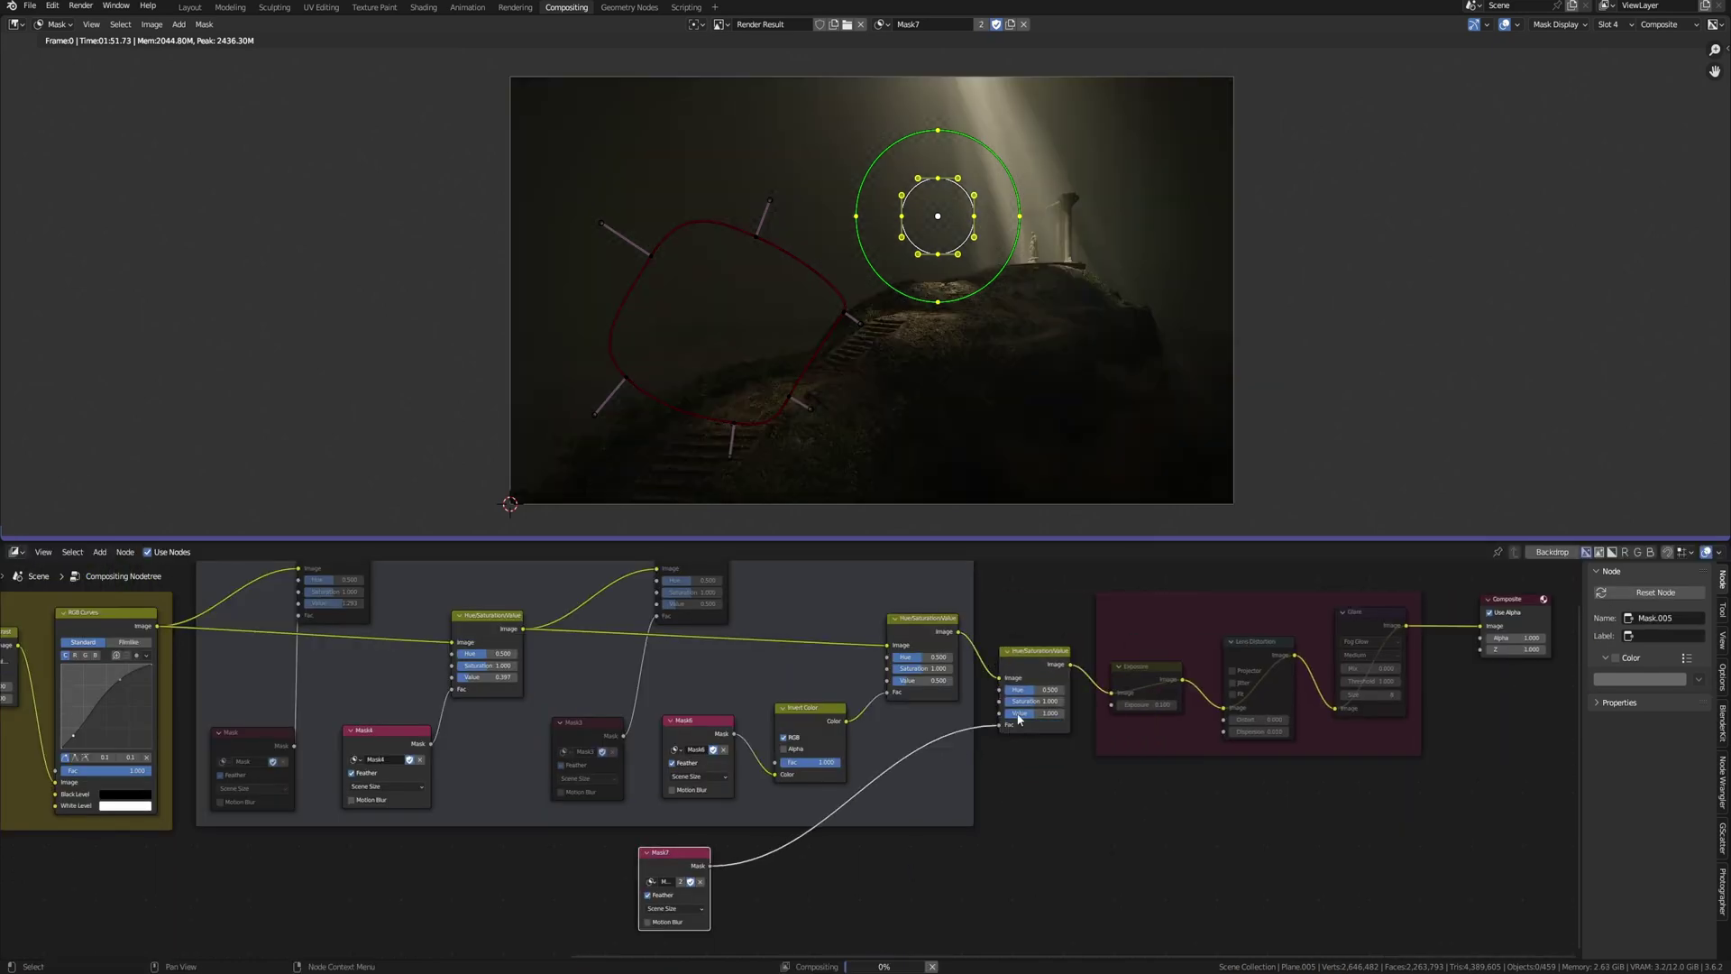
left_click(55, 24)
left_click(56, 43)
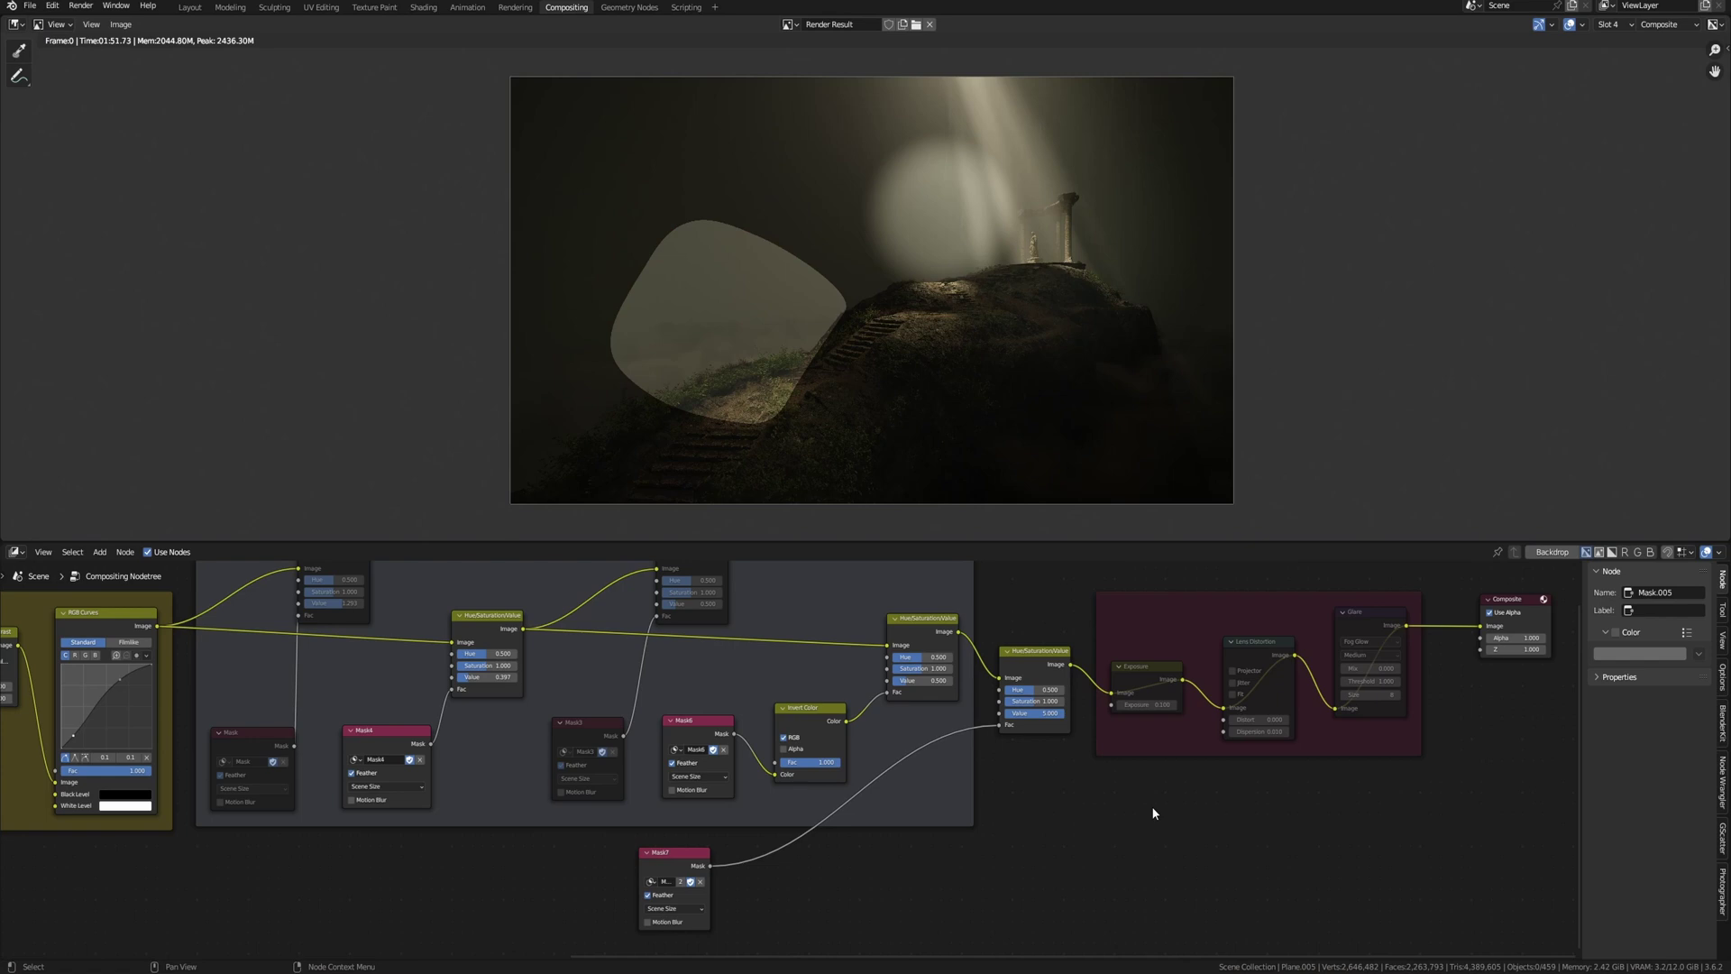
- Re-enable the Exposure and Glare nodes in the dark red frame
left_click(819, 716)
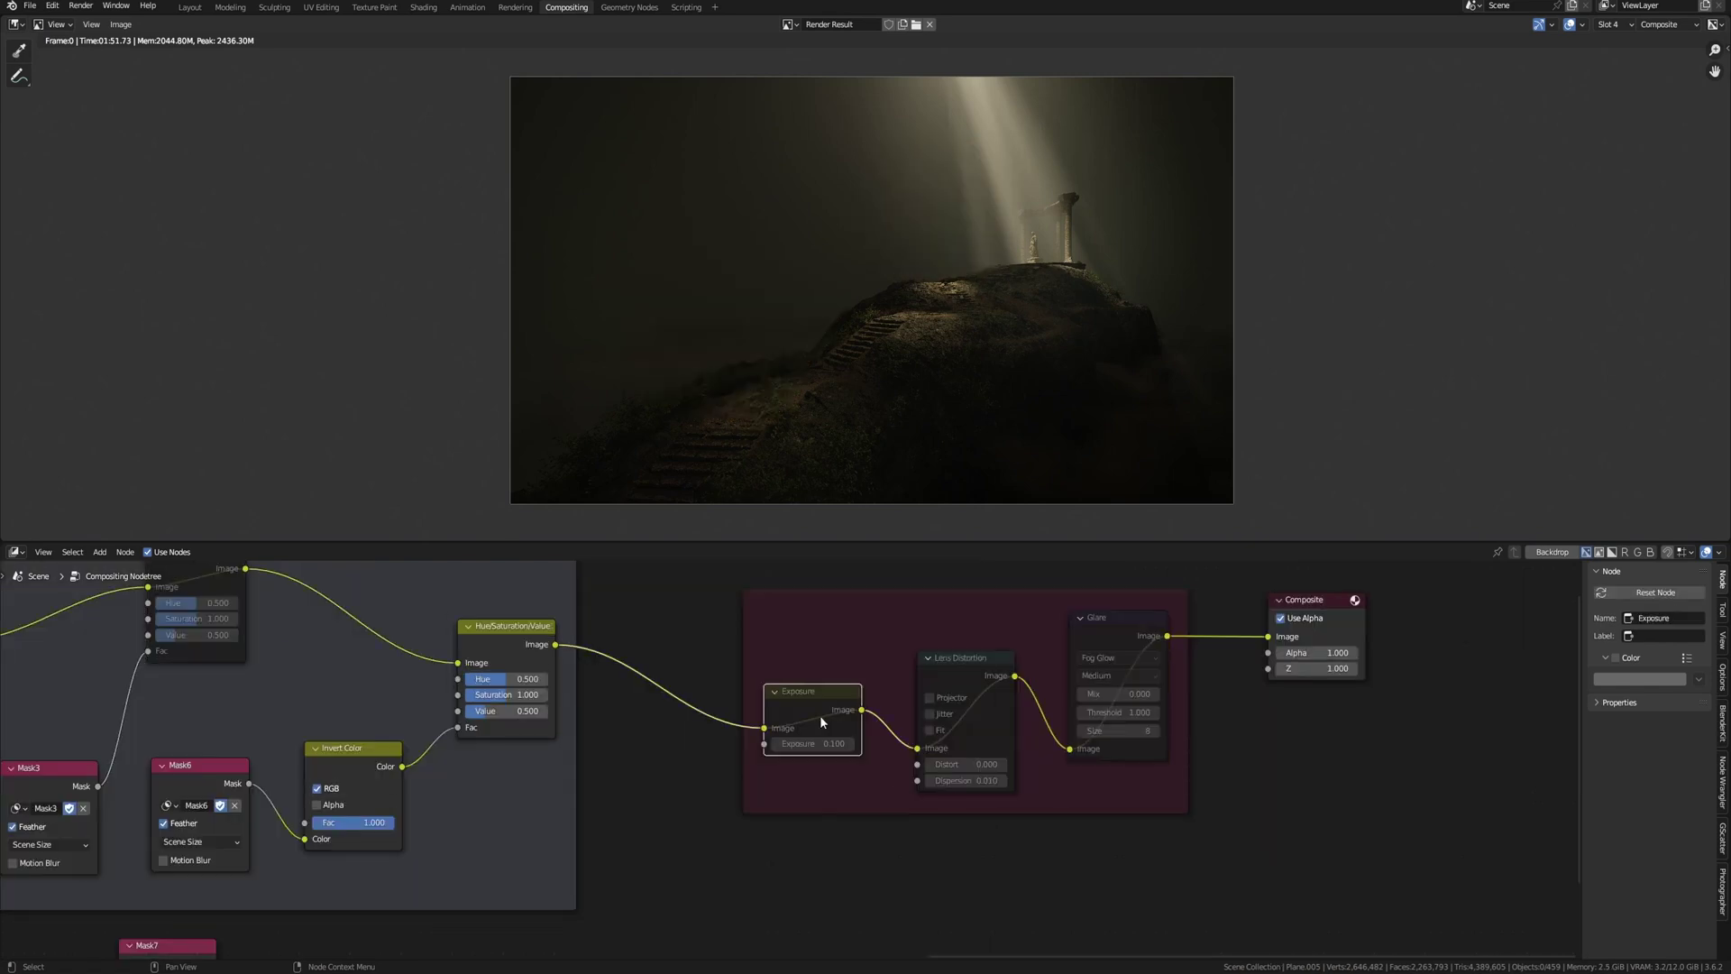
key("m")
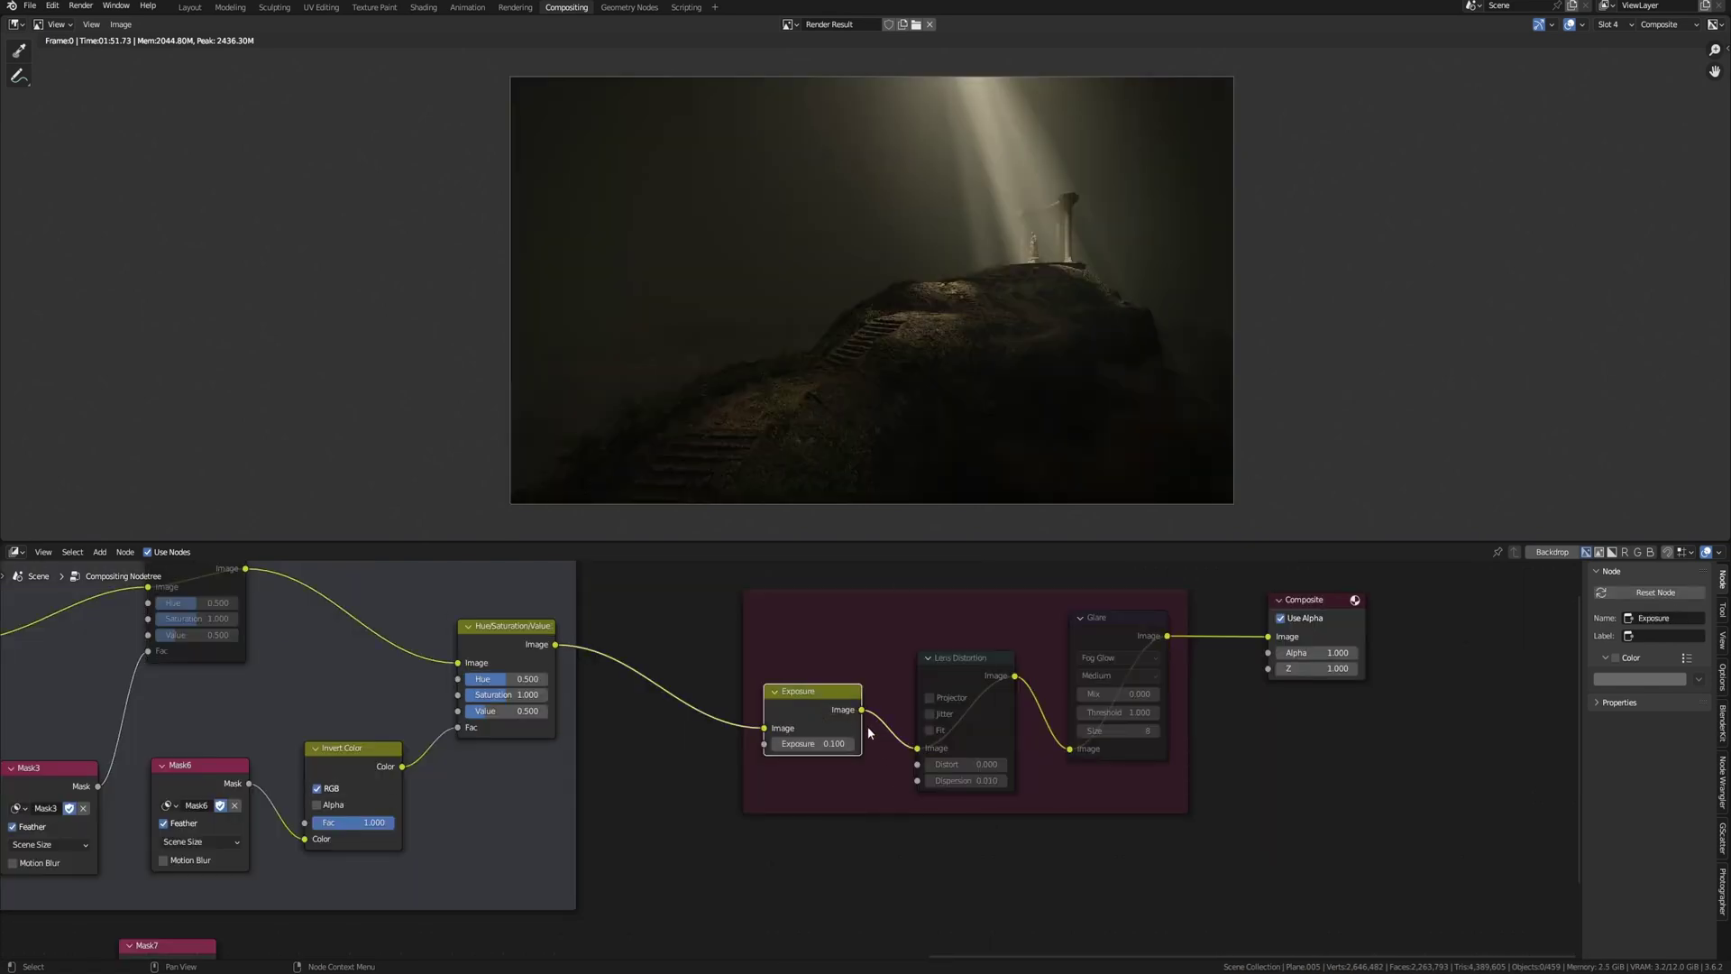
scroll(1050, 636, "up", 2)
left_click(1122, 638)
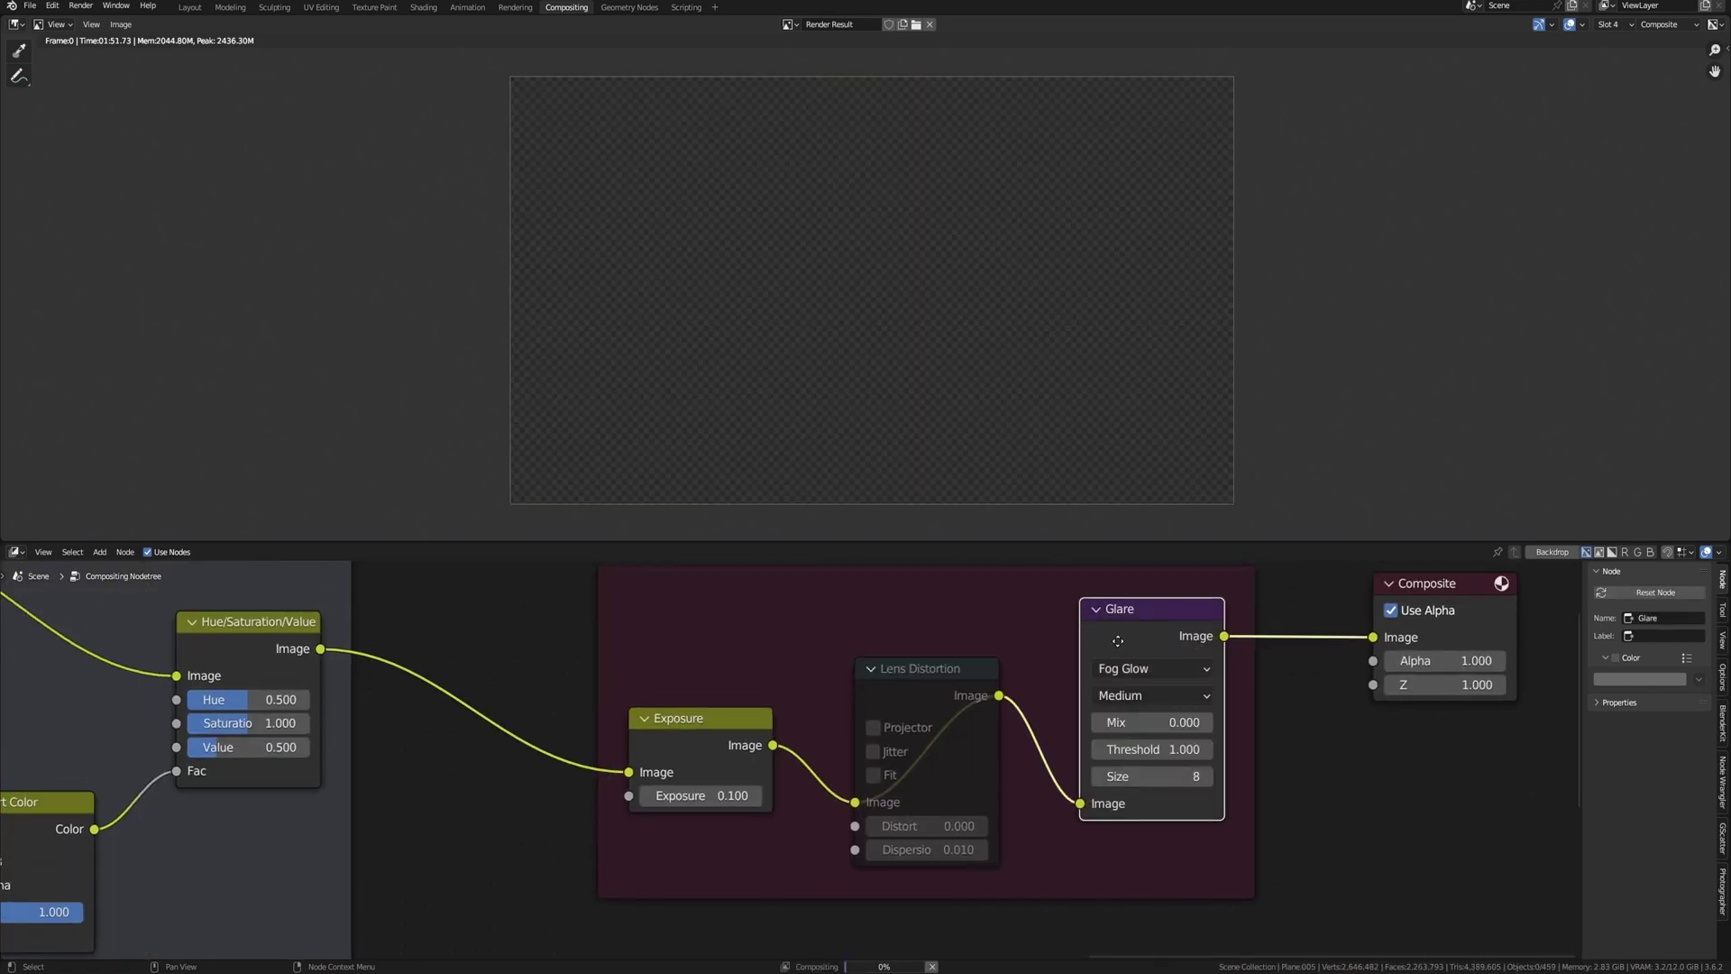
- Unmute the Lens Distortion and Glare nodes in the dark red frame so the whole finishing chain is active
middle_click_drag(1118, 641, 1108, 645)
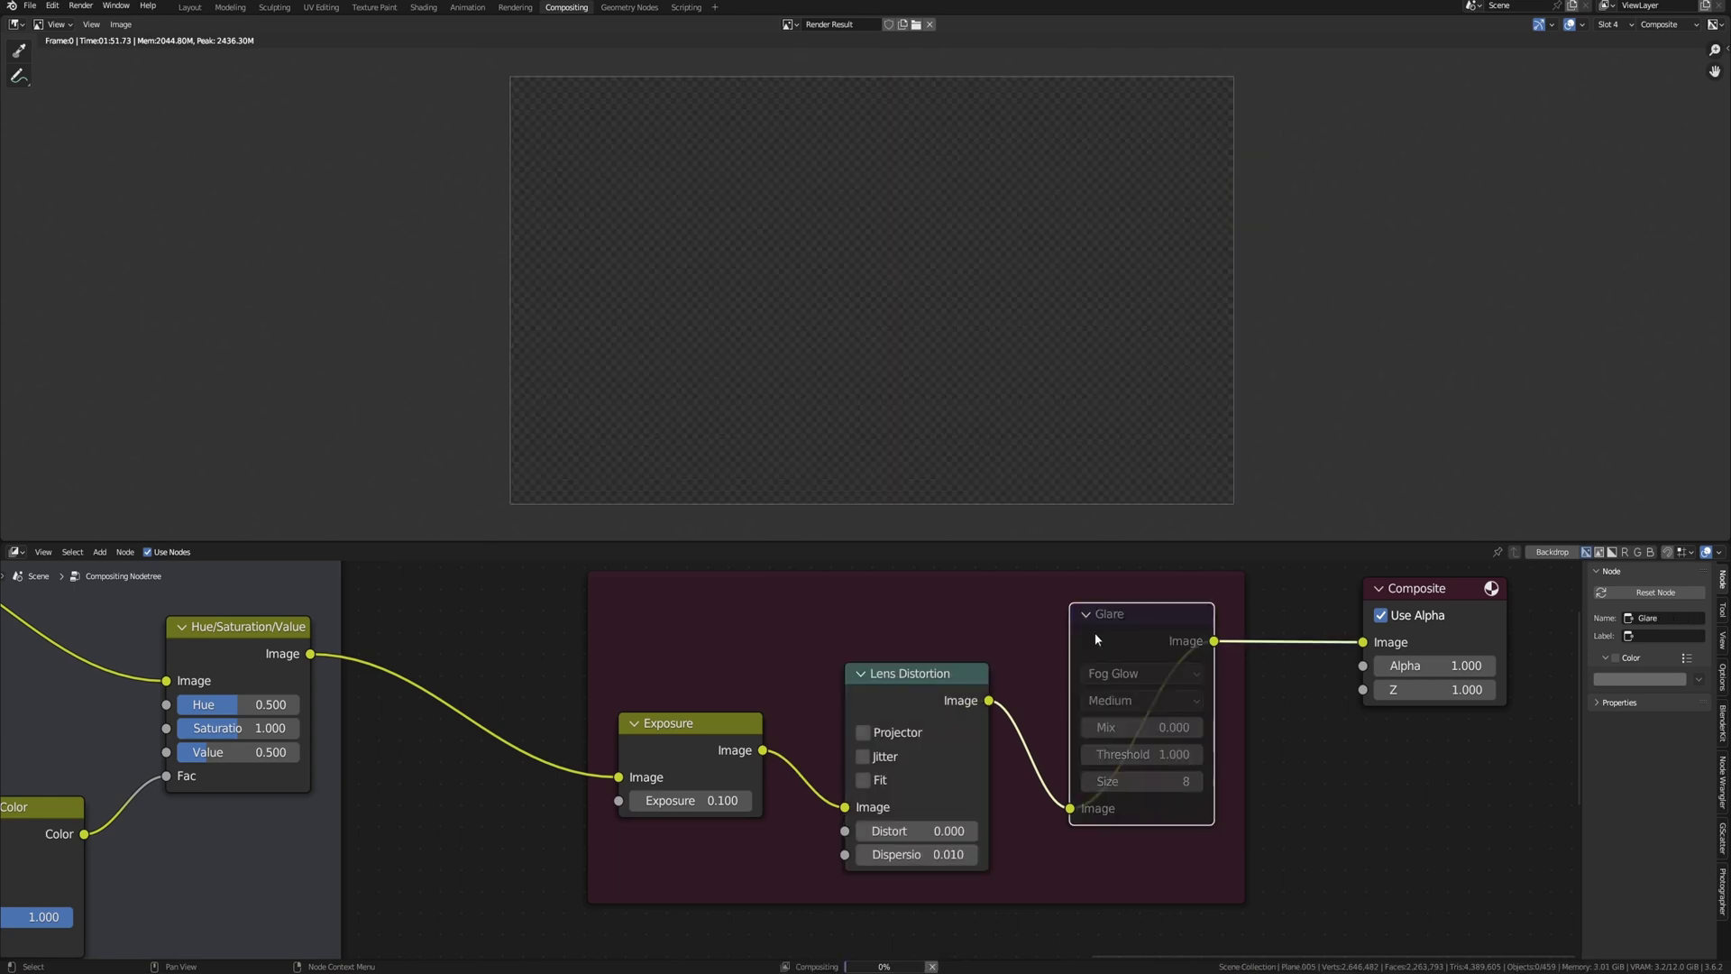
key("m")
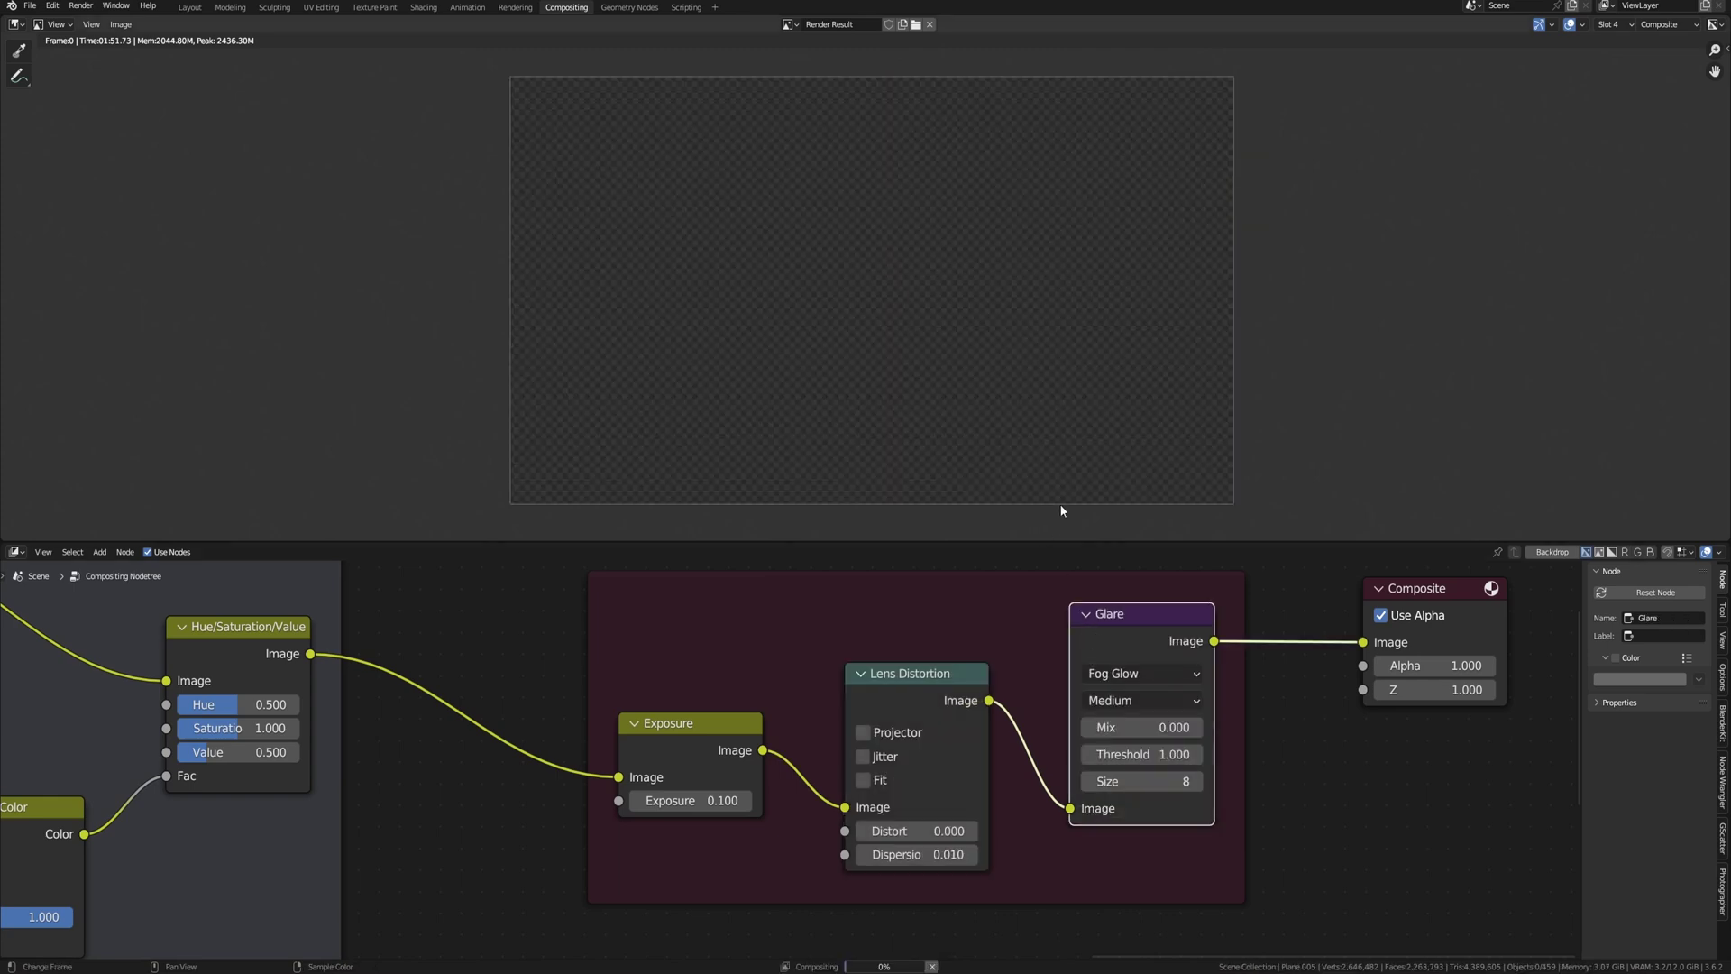
- Examine the composited render up close, from the temple columns and statue down to the rocky hill and the stone stairs
scroll(798, 359, "up", 6)
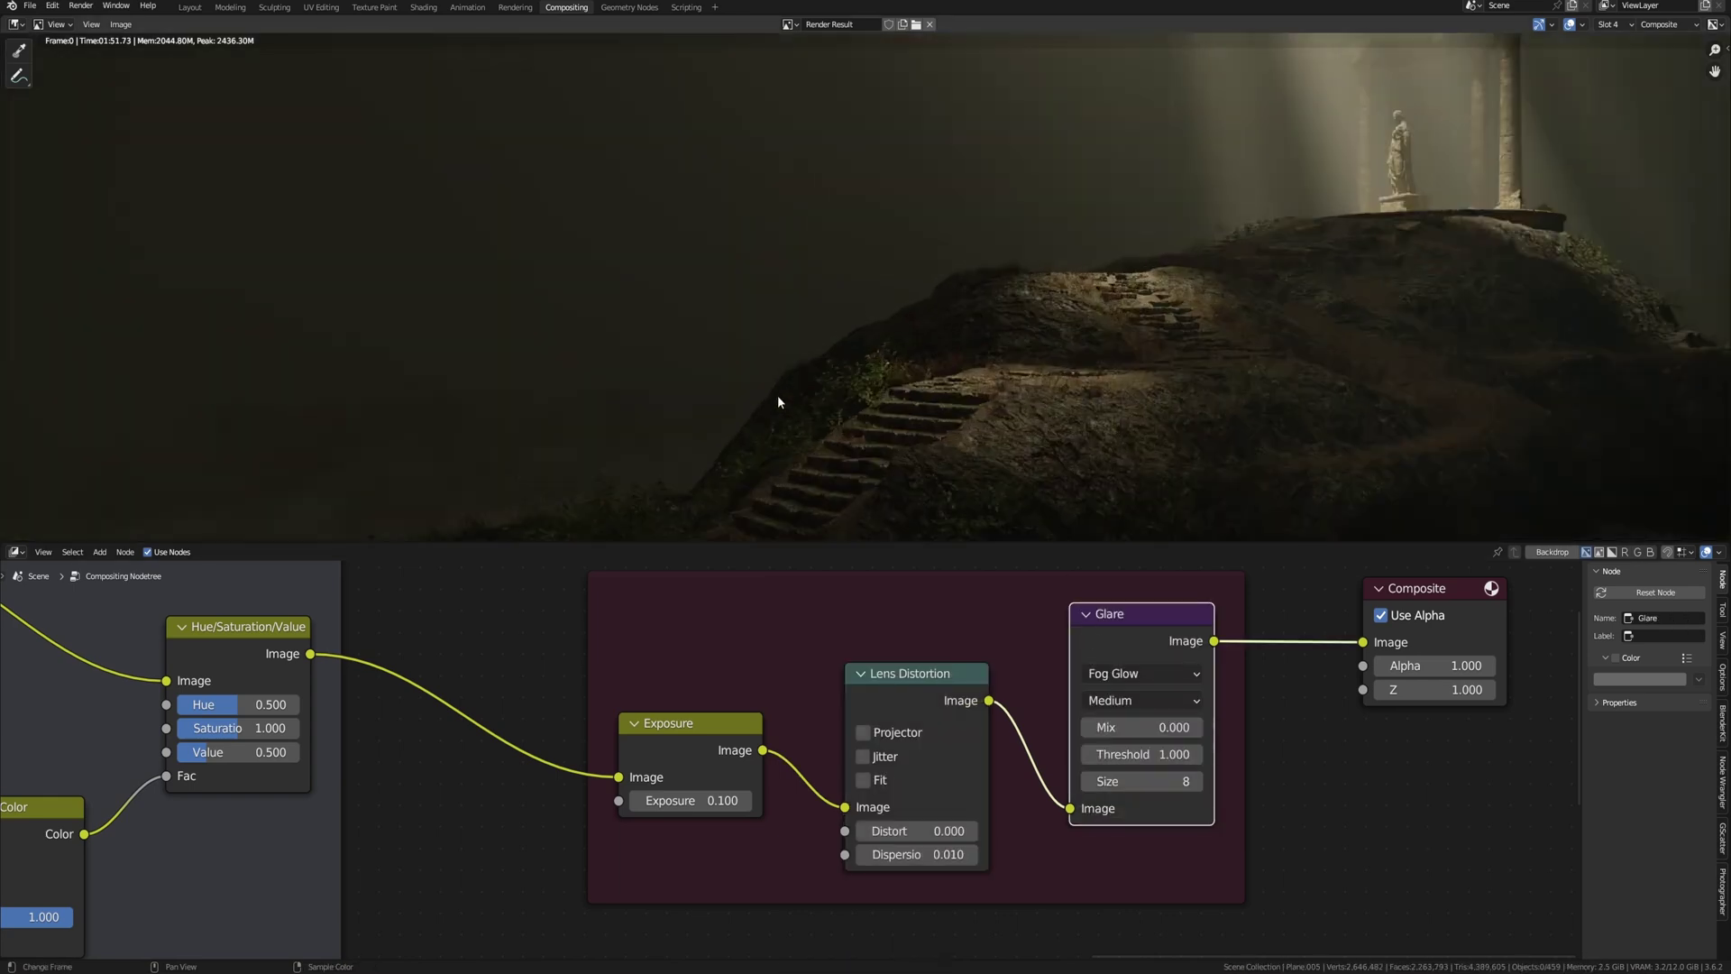
middle_click_drag(1118, 532, 716, 363, "shift")
middle_click_drag(1086, 117, 890, 436, "shift")
scroll(969, 397, "up", 3)
middle_click_drag(1019, 369, 961, 453, "shift")
middle_click_drag(1155, 324, 1059, 471)
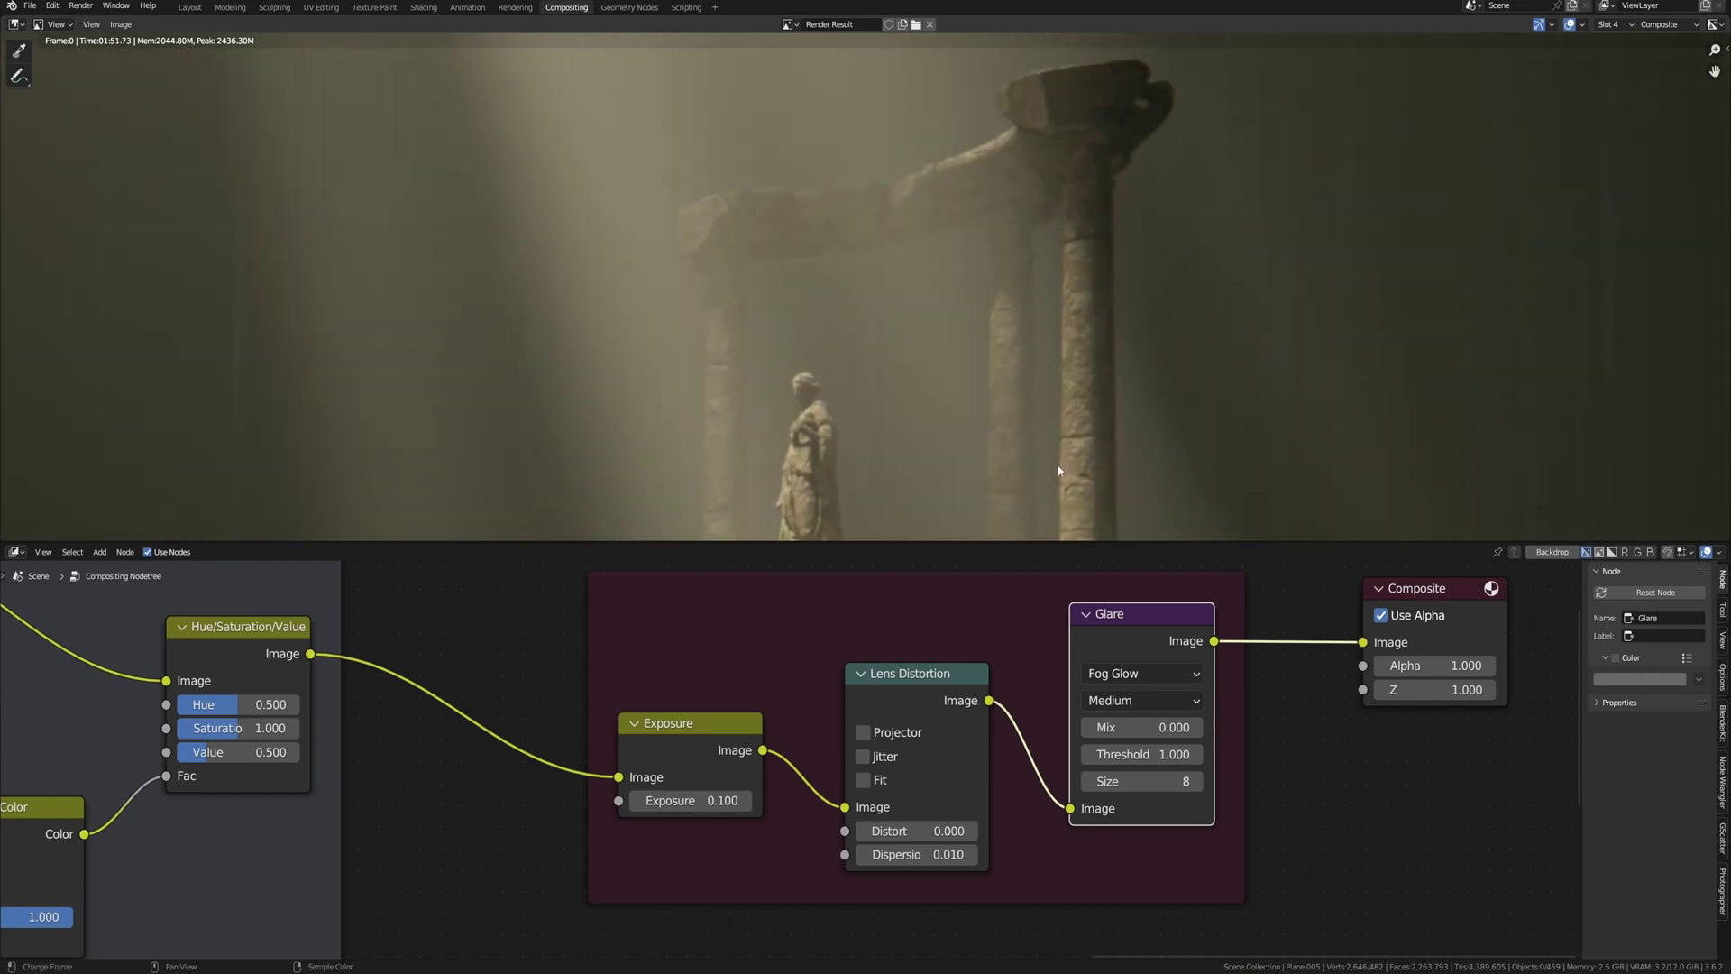
scroll(1037, 470, "down", 1)
middle_click_drag(1006, 388, 1040, 241)
scroll(1041, 242, "down", 1)
middle_click_drag(435, 532, 1156, 304)
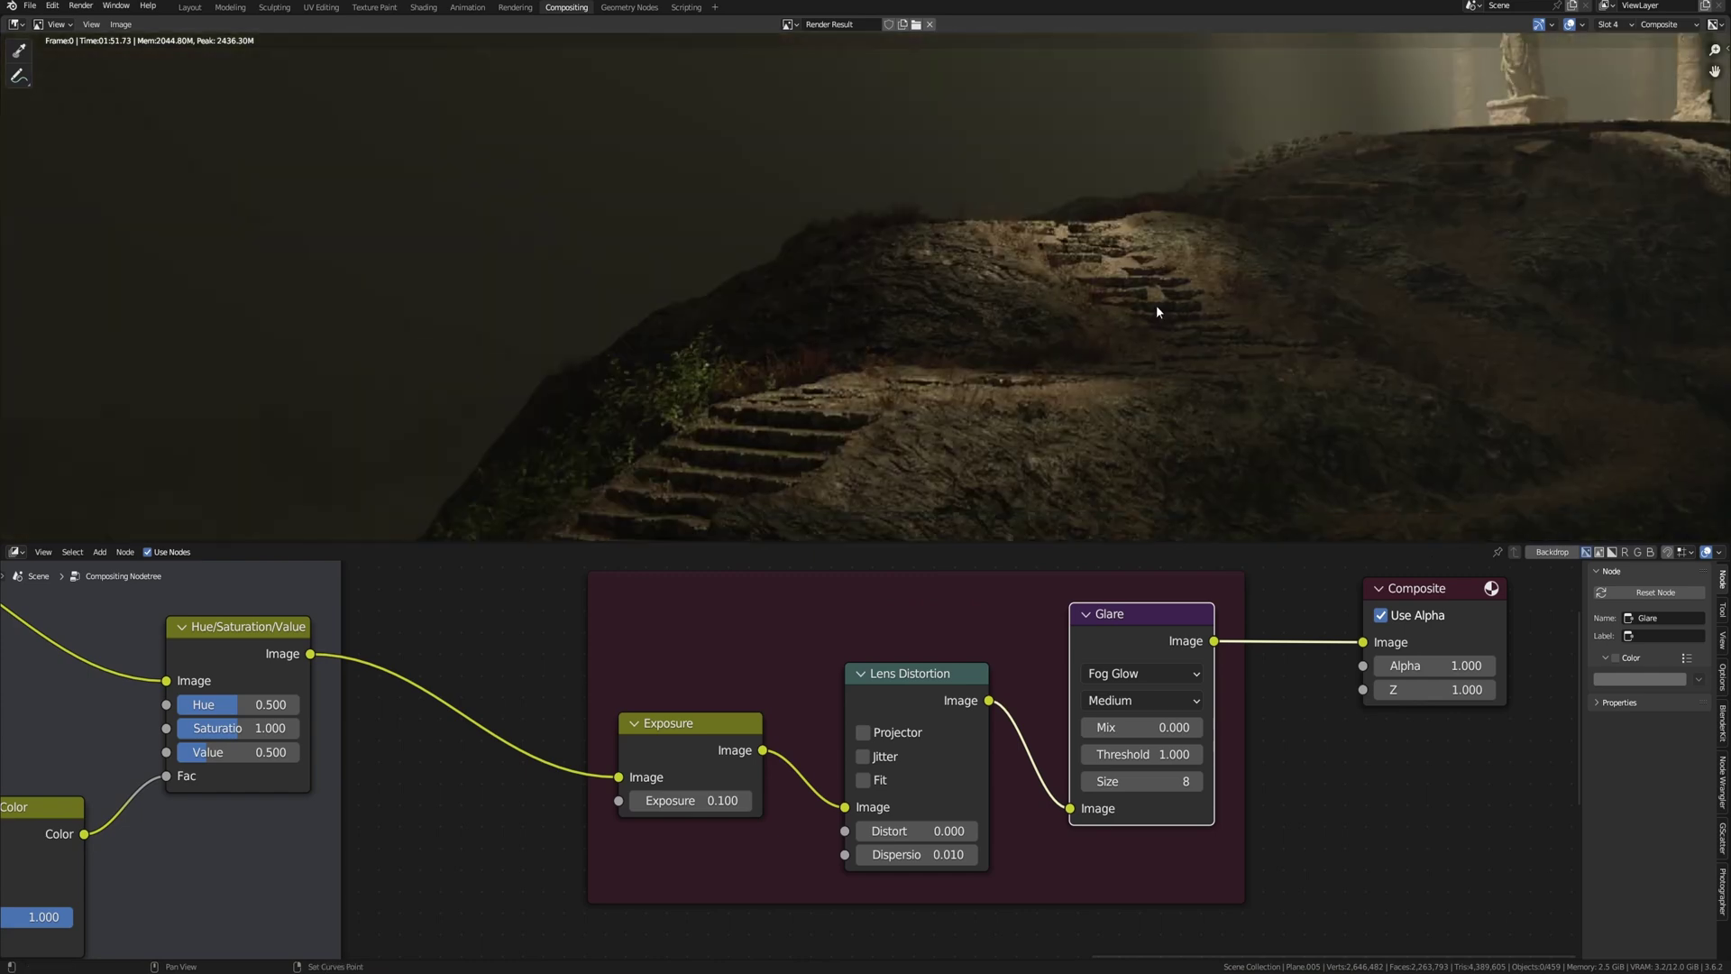
scroll(889, 348, "up", 5)
middle_click_drag(460, 271, 657, 304)
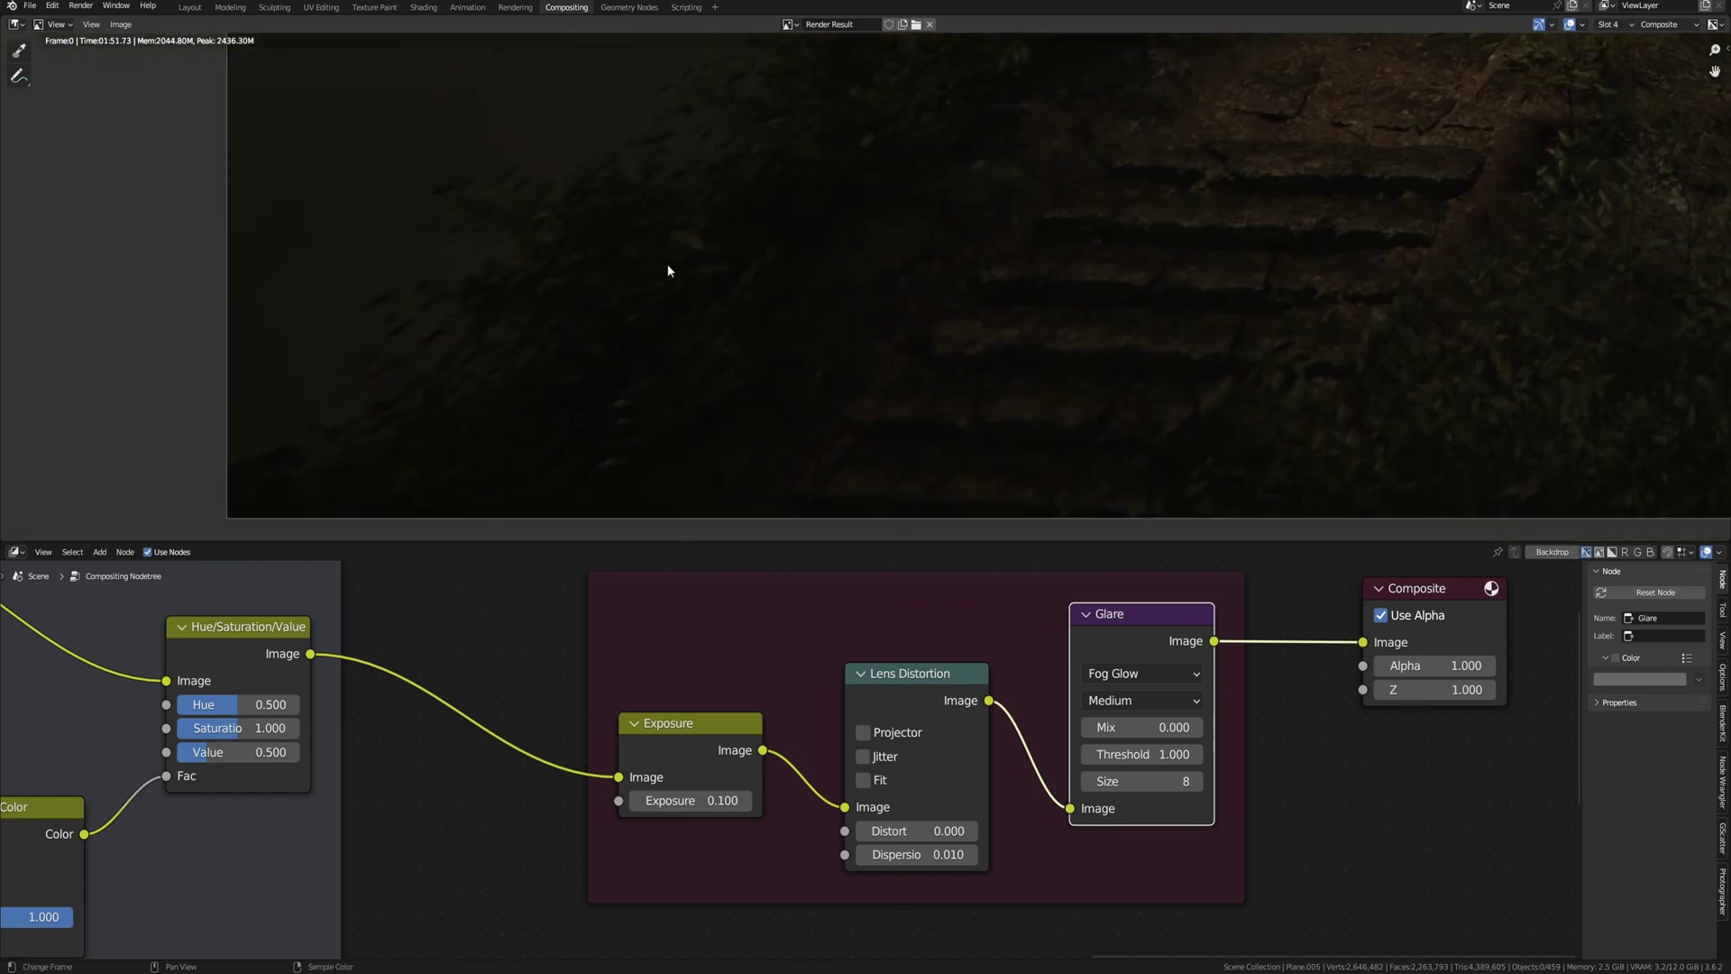
middle_click_drag(862, 207, 817, 233)
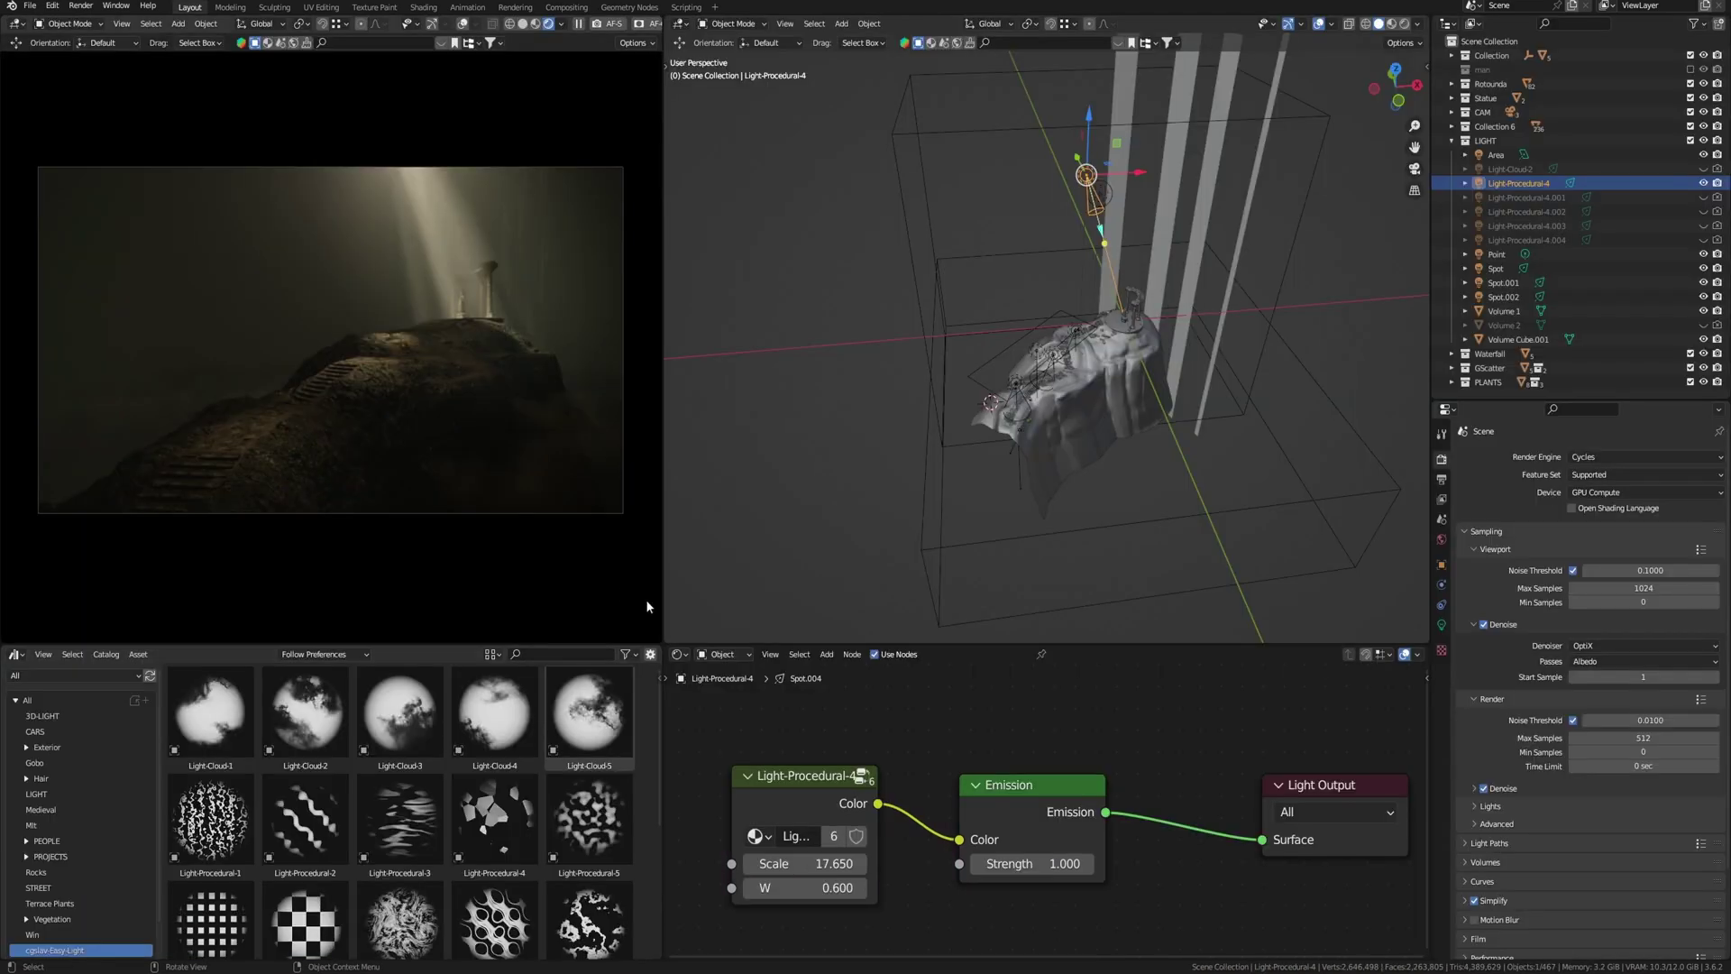
- Rotate the Light-Procedural-4 spot light in the front view to adjust its beam over the temple
middle_click_drag(991, 505, 1273, 544)
scroll(1203, 383, "up", 3)
key("r")
left_click(1275, 442)
middle_click_drag(1275, 445, 1123, 402, "shift")
key("r")
left_click(1220, 416)
scroll(1123, 402, "down", 2)
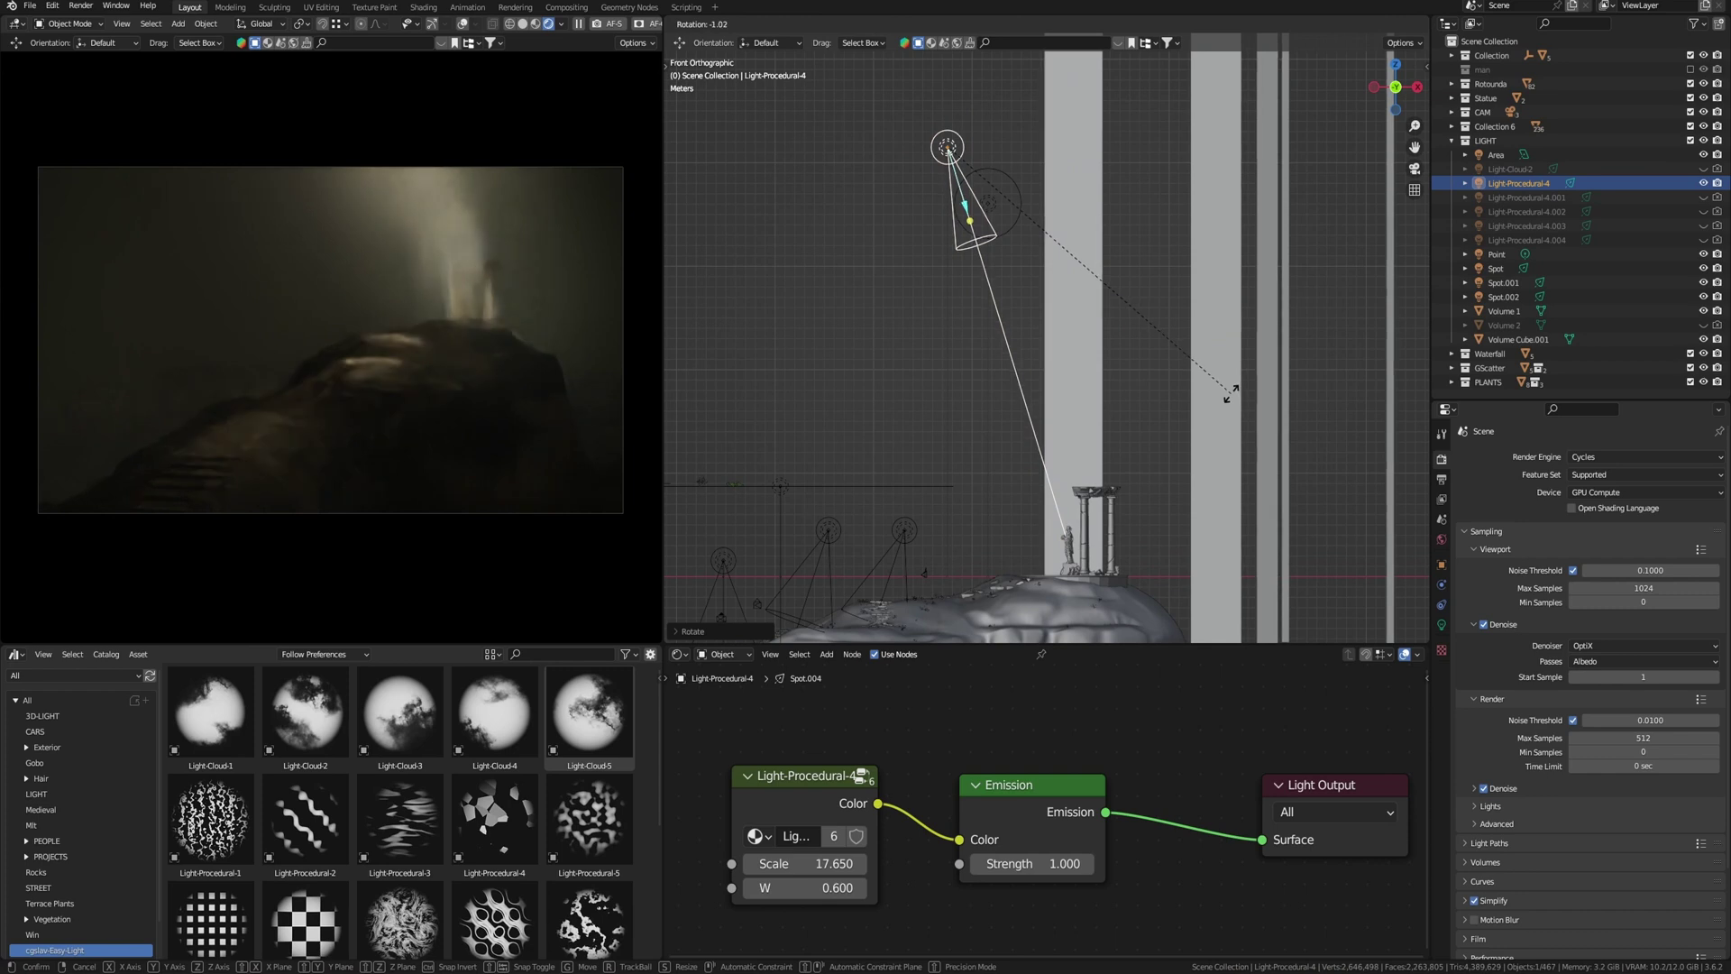
left_click_drag(806, 863, 760, 888)
key("ctrl+z")
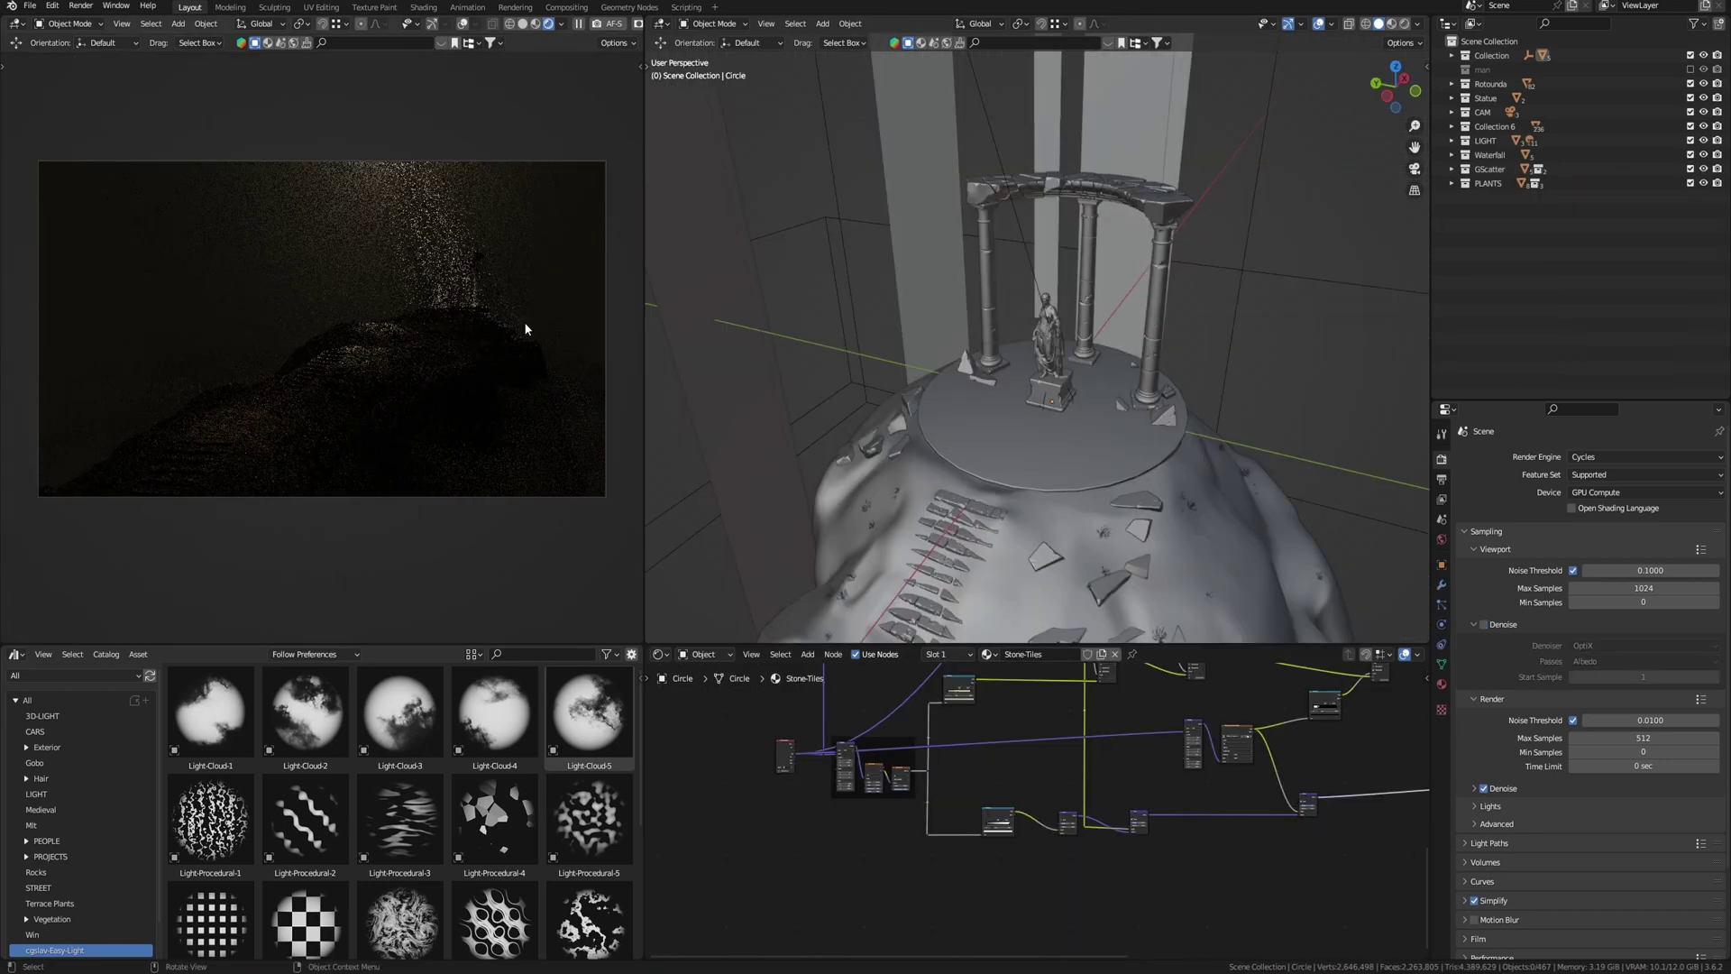
- Show the compositing node tree in the lower node editor and set the rendered viewport's Compositor option to Camera
left_click(661, 654)
left_click(695, 743)
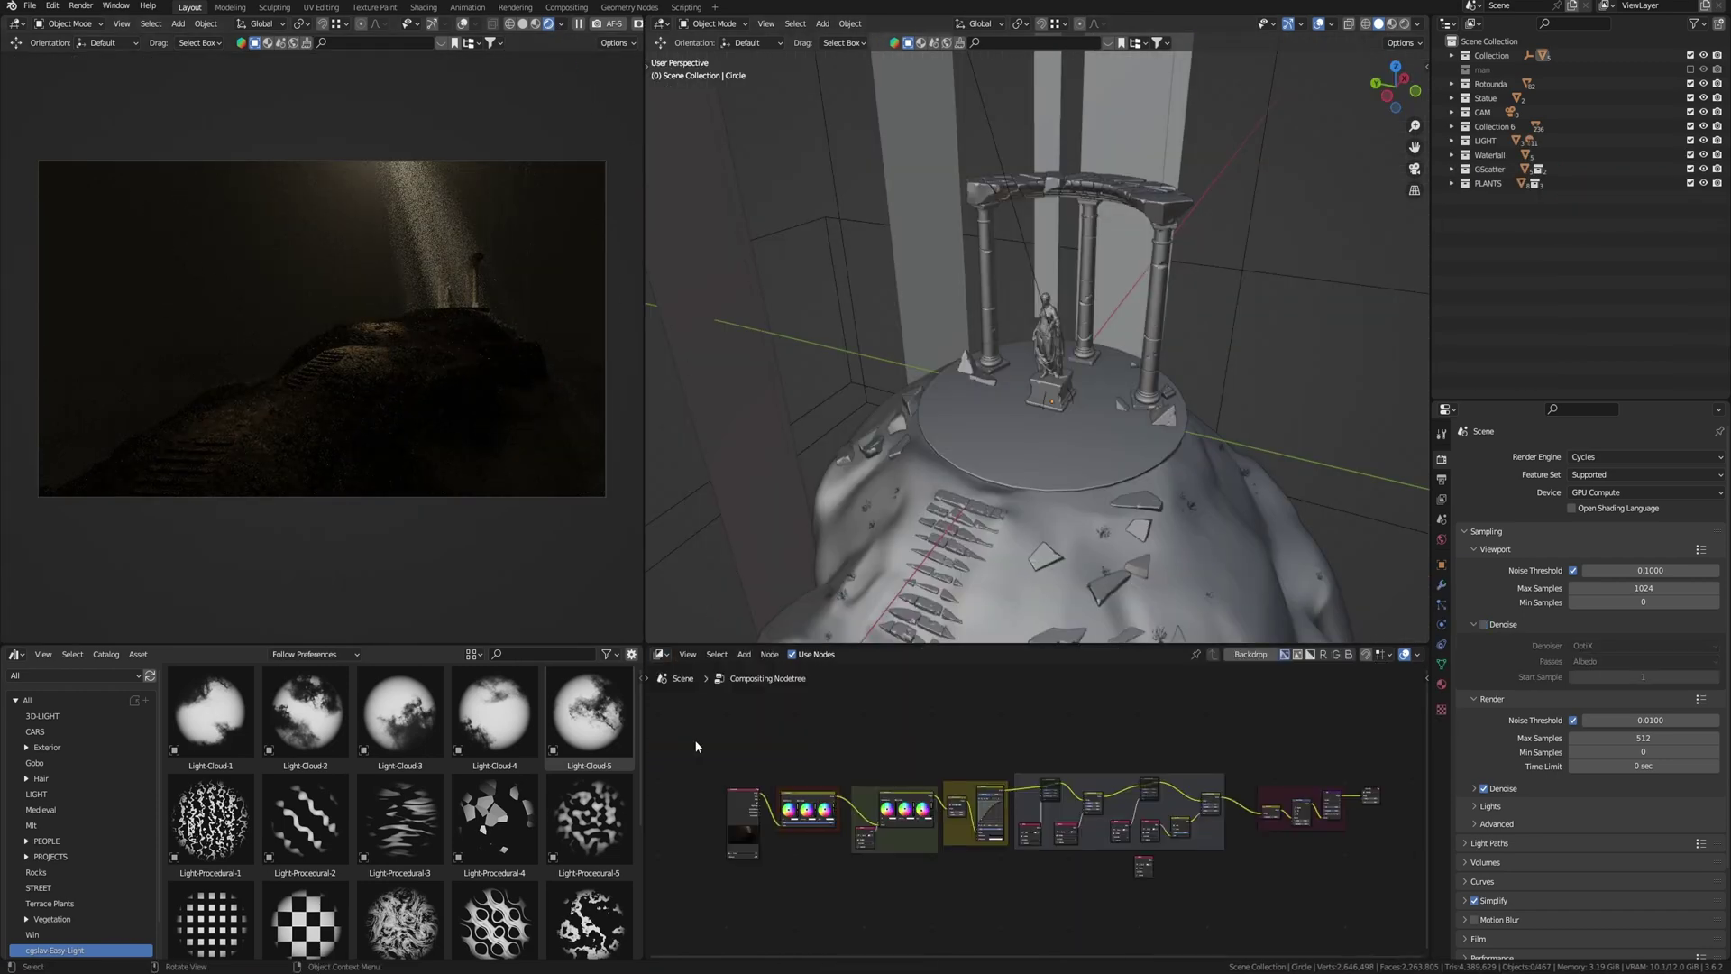
left_click(562, 25)
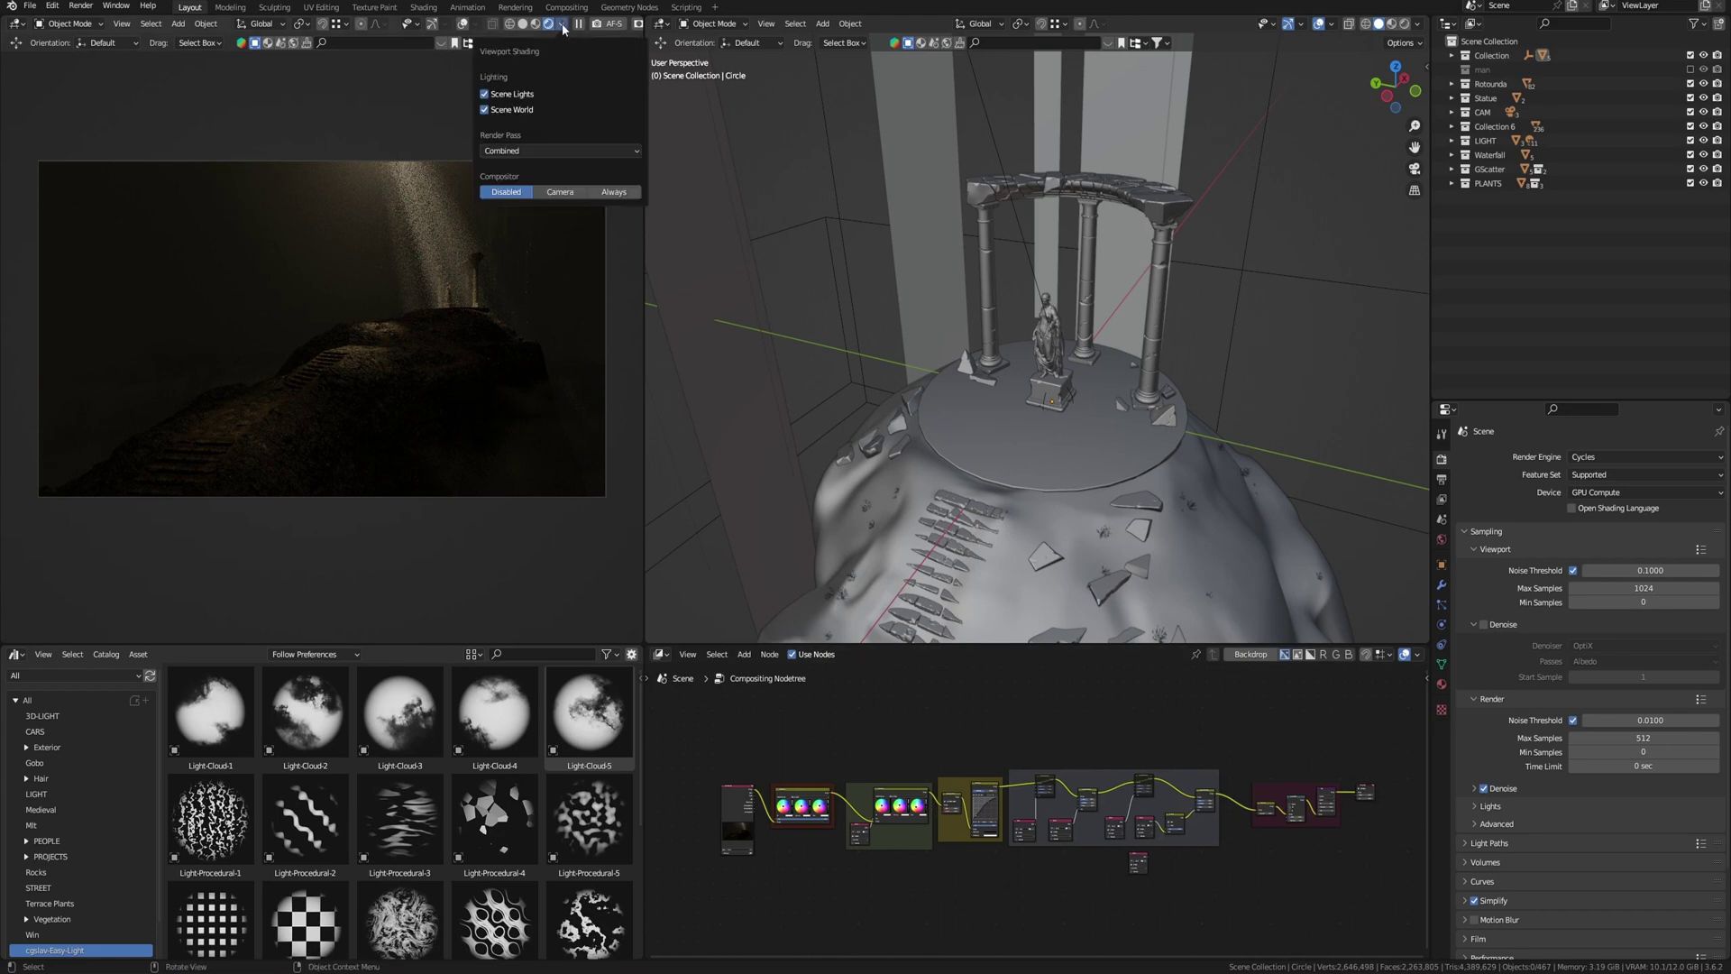
left_click(552, 192)
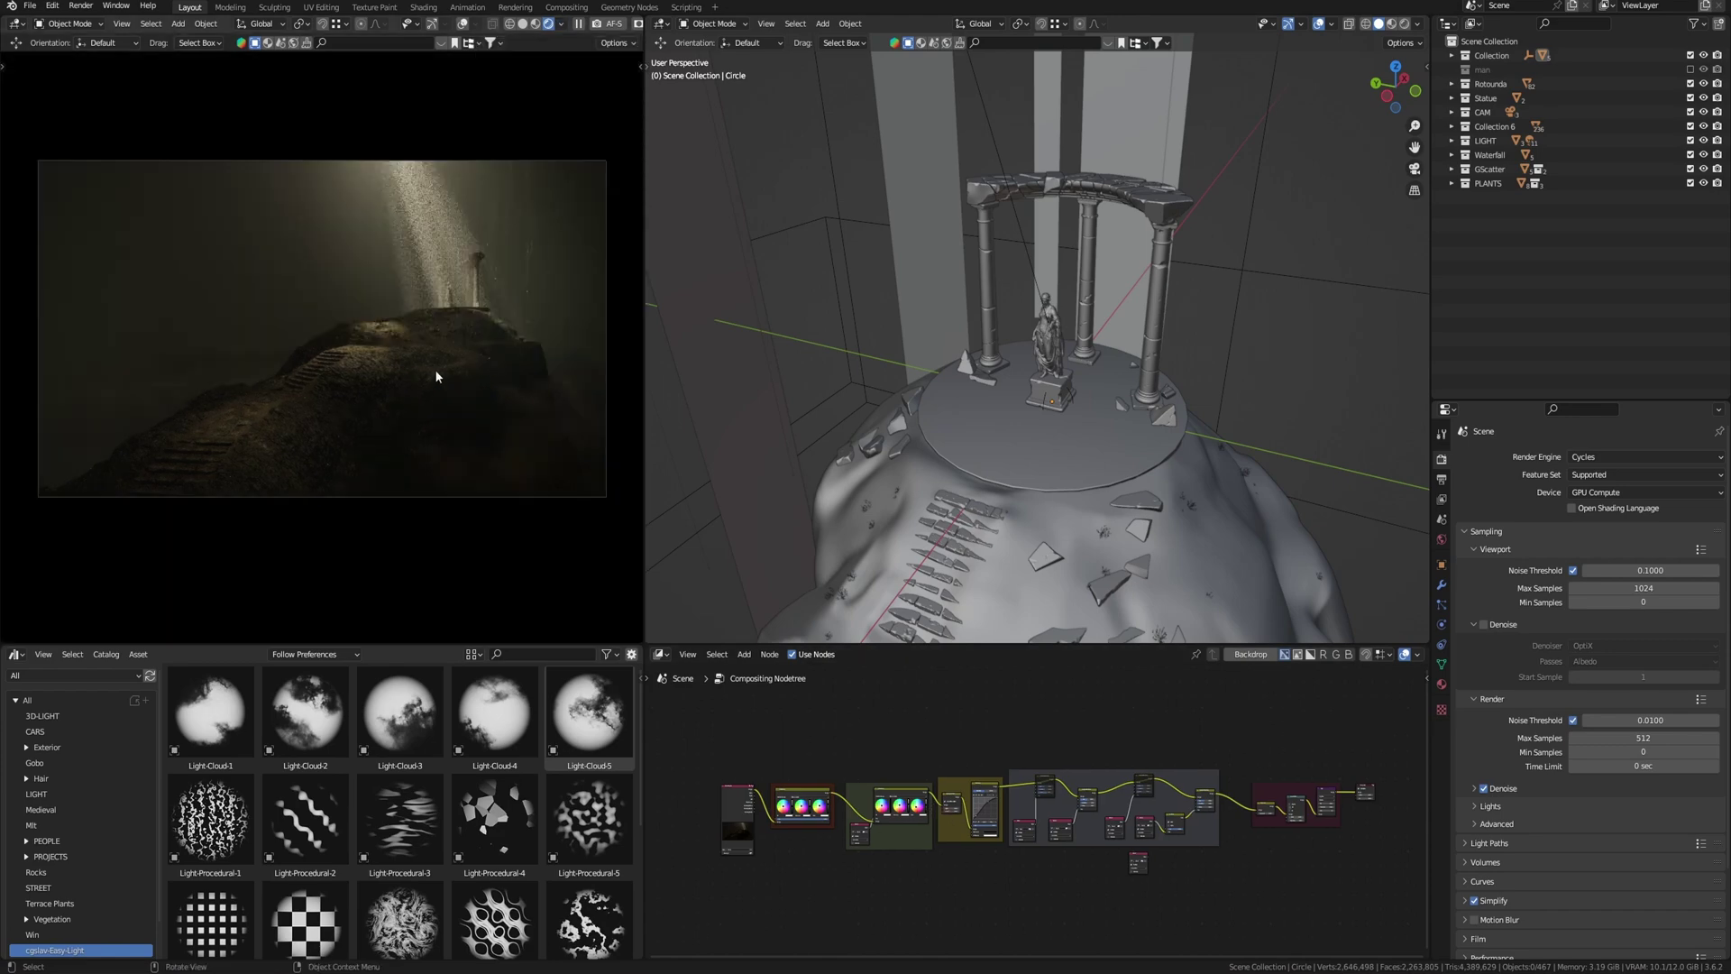
scroll(985, 840, "up", 2)
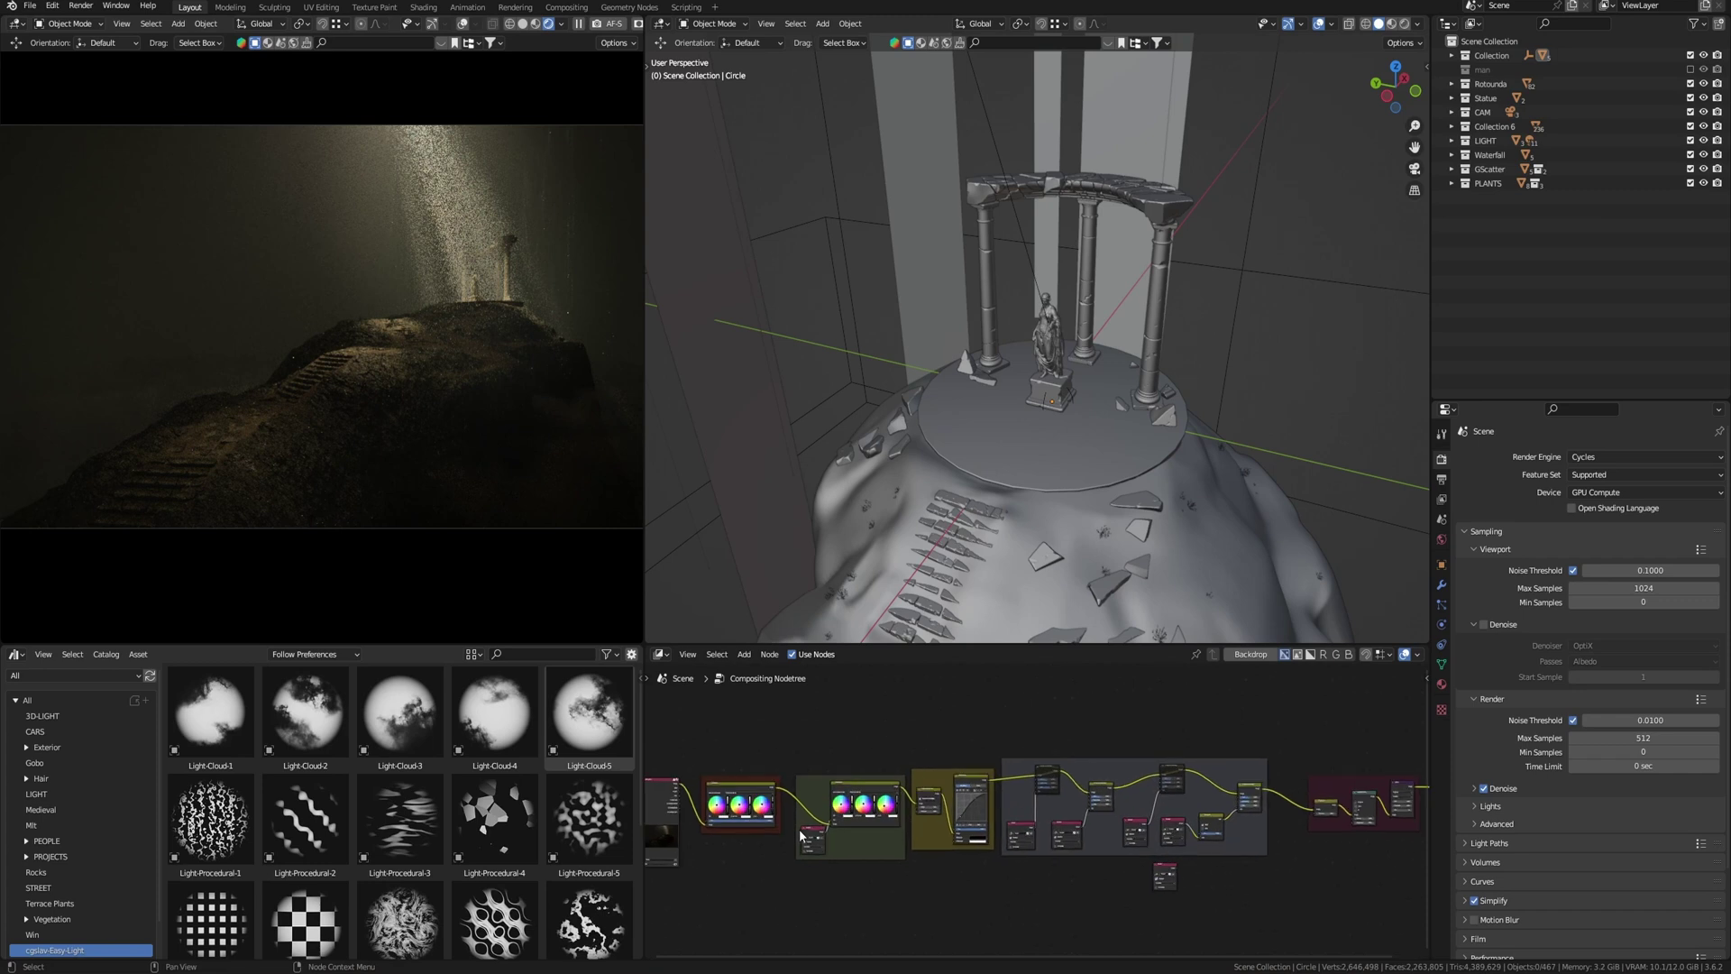
- Enable viewport denoising in the Cycles sampling settings
middle_click_drag(996, 843, 890, 840)
scroll(890, 841, "up", 4)
middle_click_drag(788, 798, 893, 813)
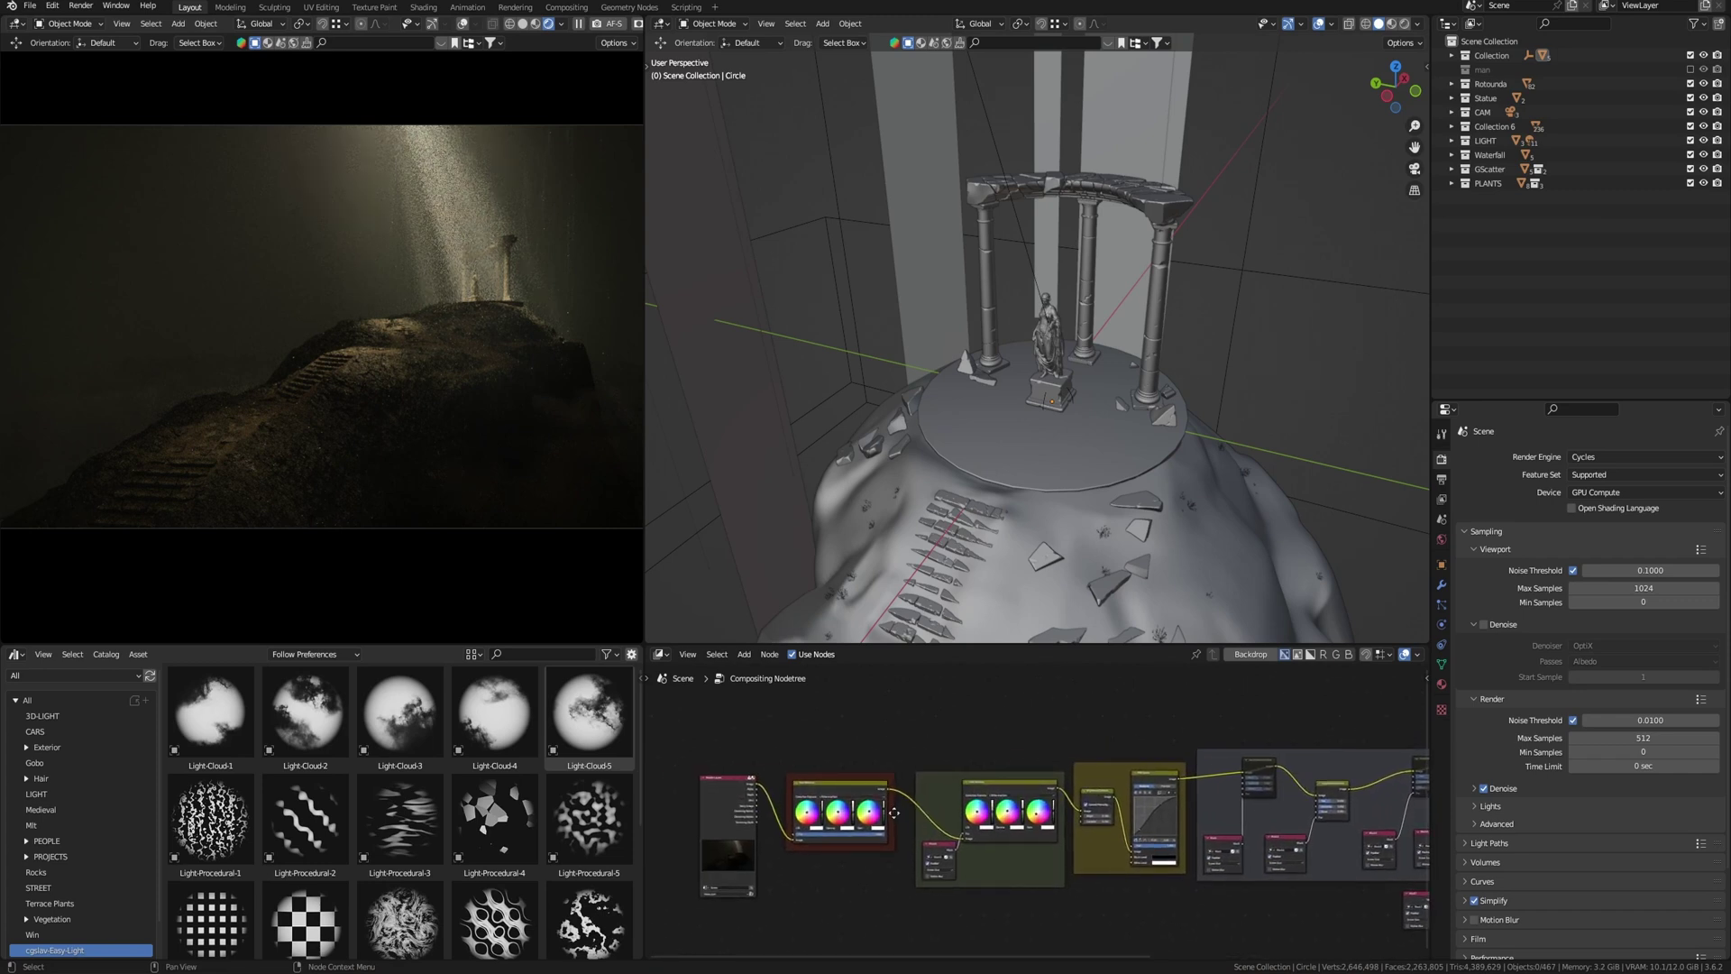
left_click(1481, 624)
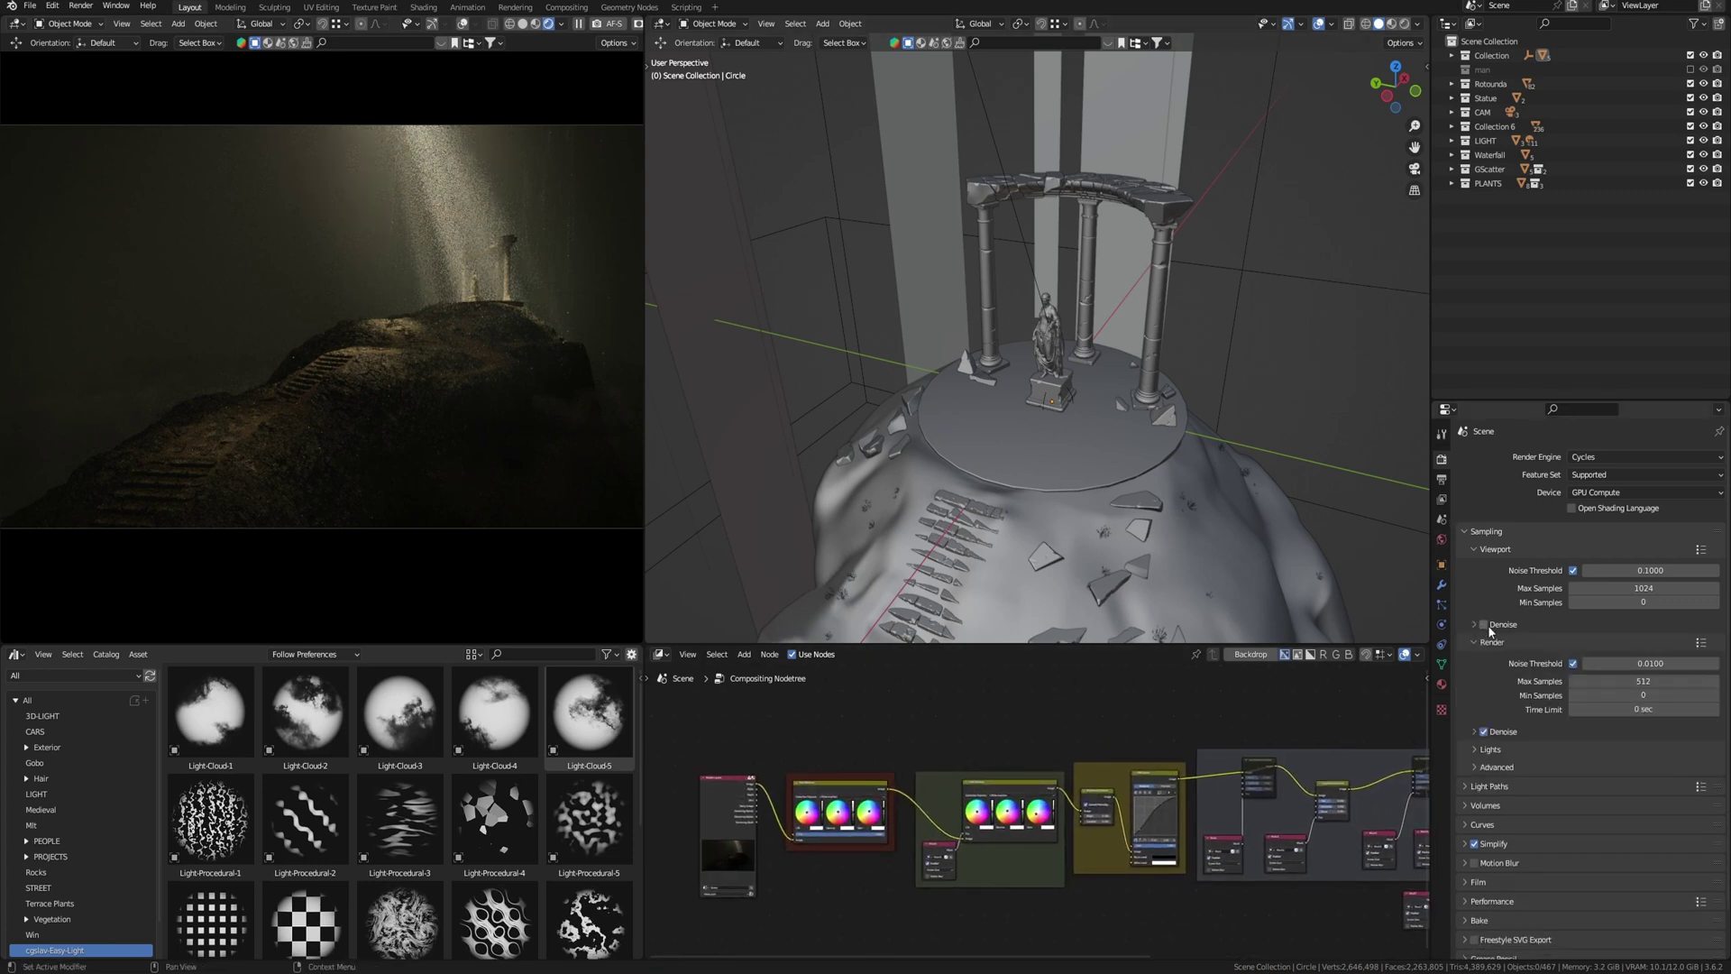
- Mute and unmute the Color Balance nodes in the red and green frames to compare their effect in the live viewport
left_click(849, 791)
key("m")
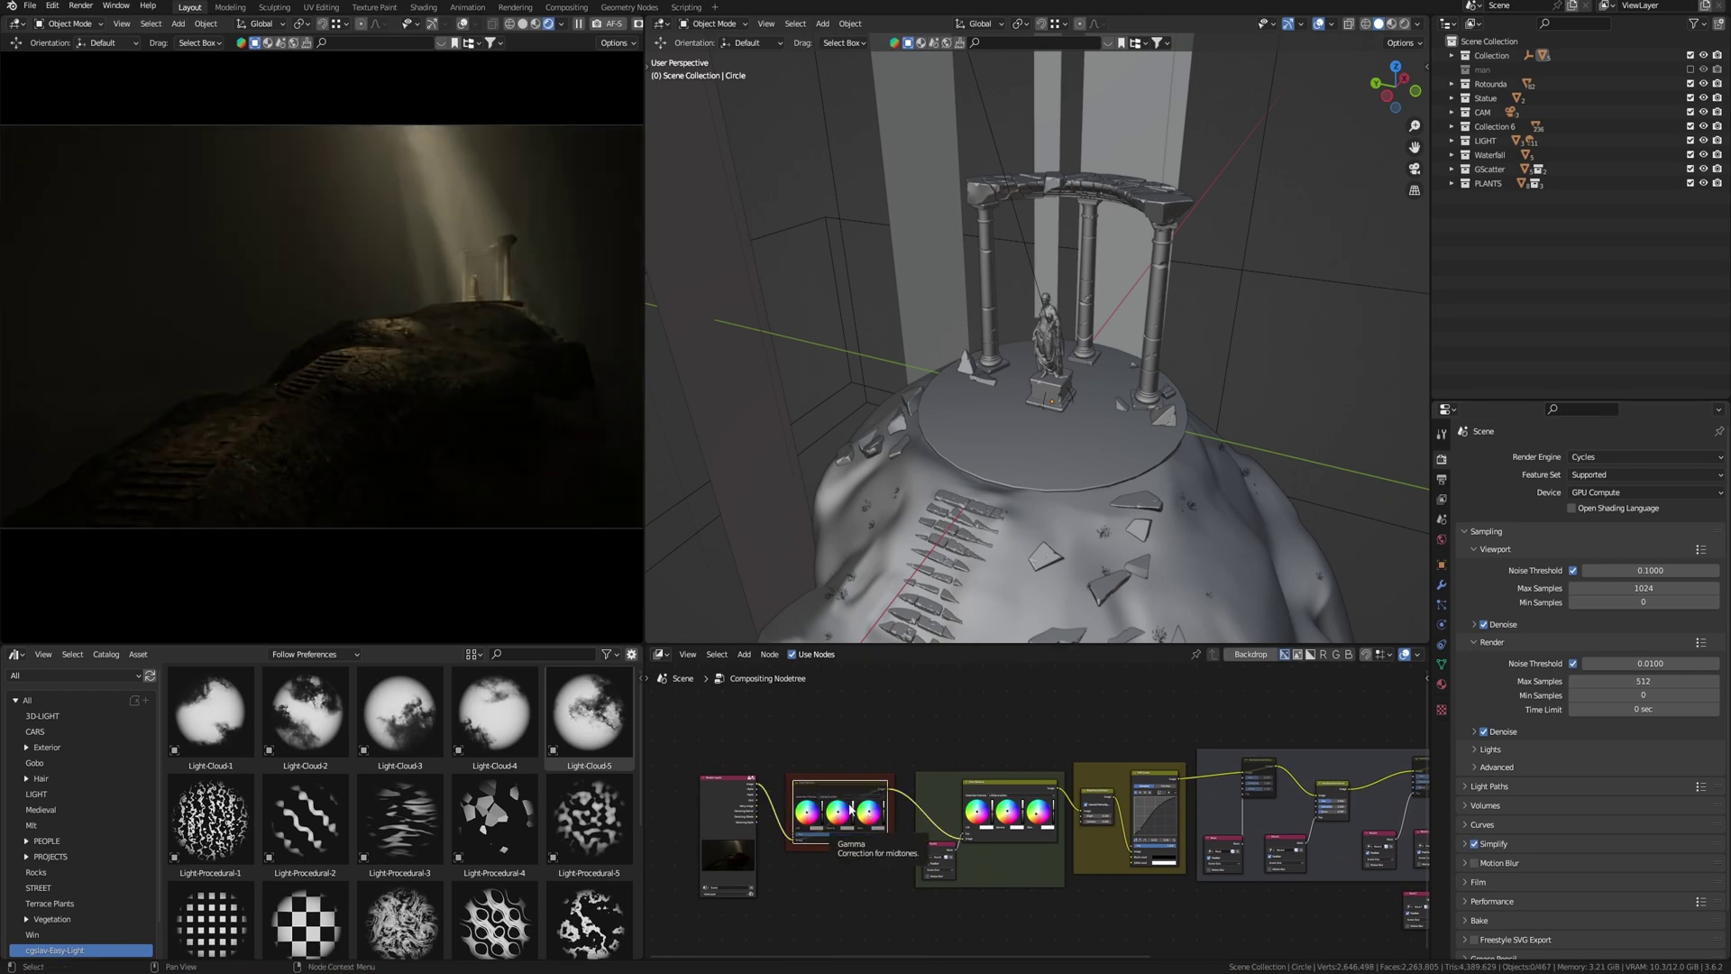
key("m")
left_click(980, 800)
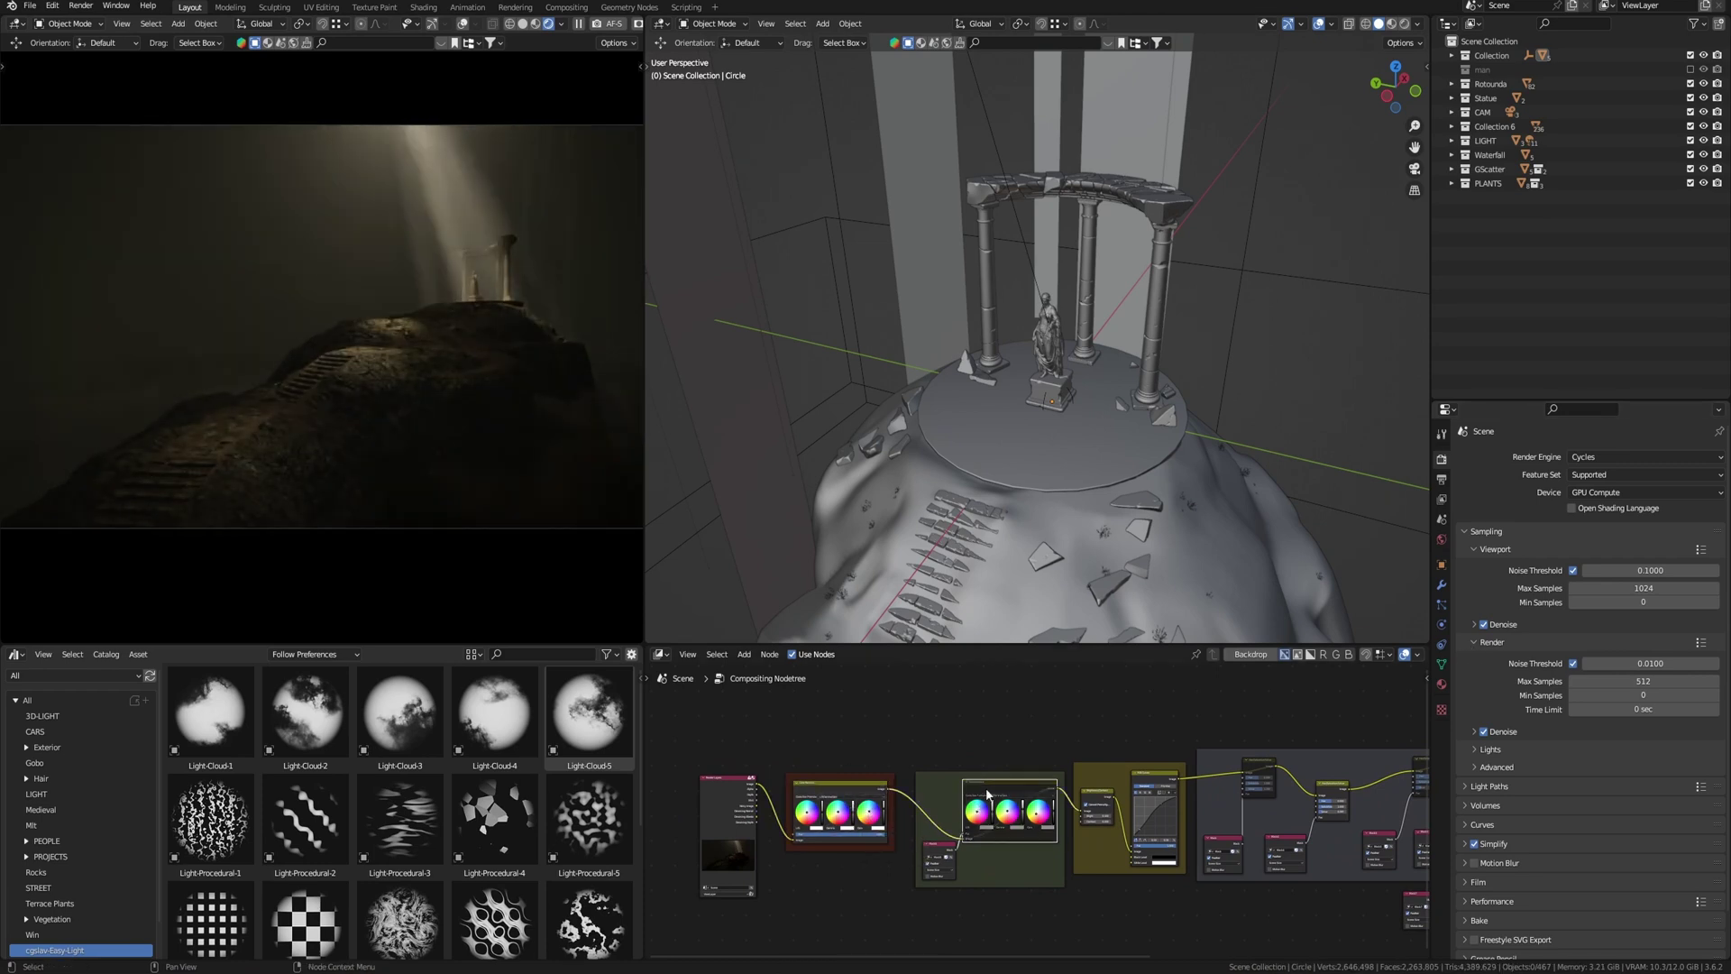
scroll(1001, 801, "down", 1)
middle_click_drag(1014, 804, 1094, 795)
scroll(972, 795, "up", 1)
left_click(924, 785)
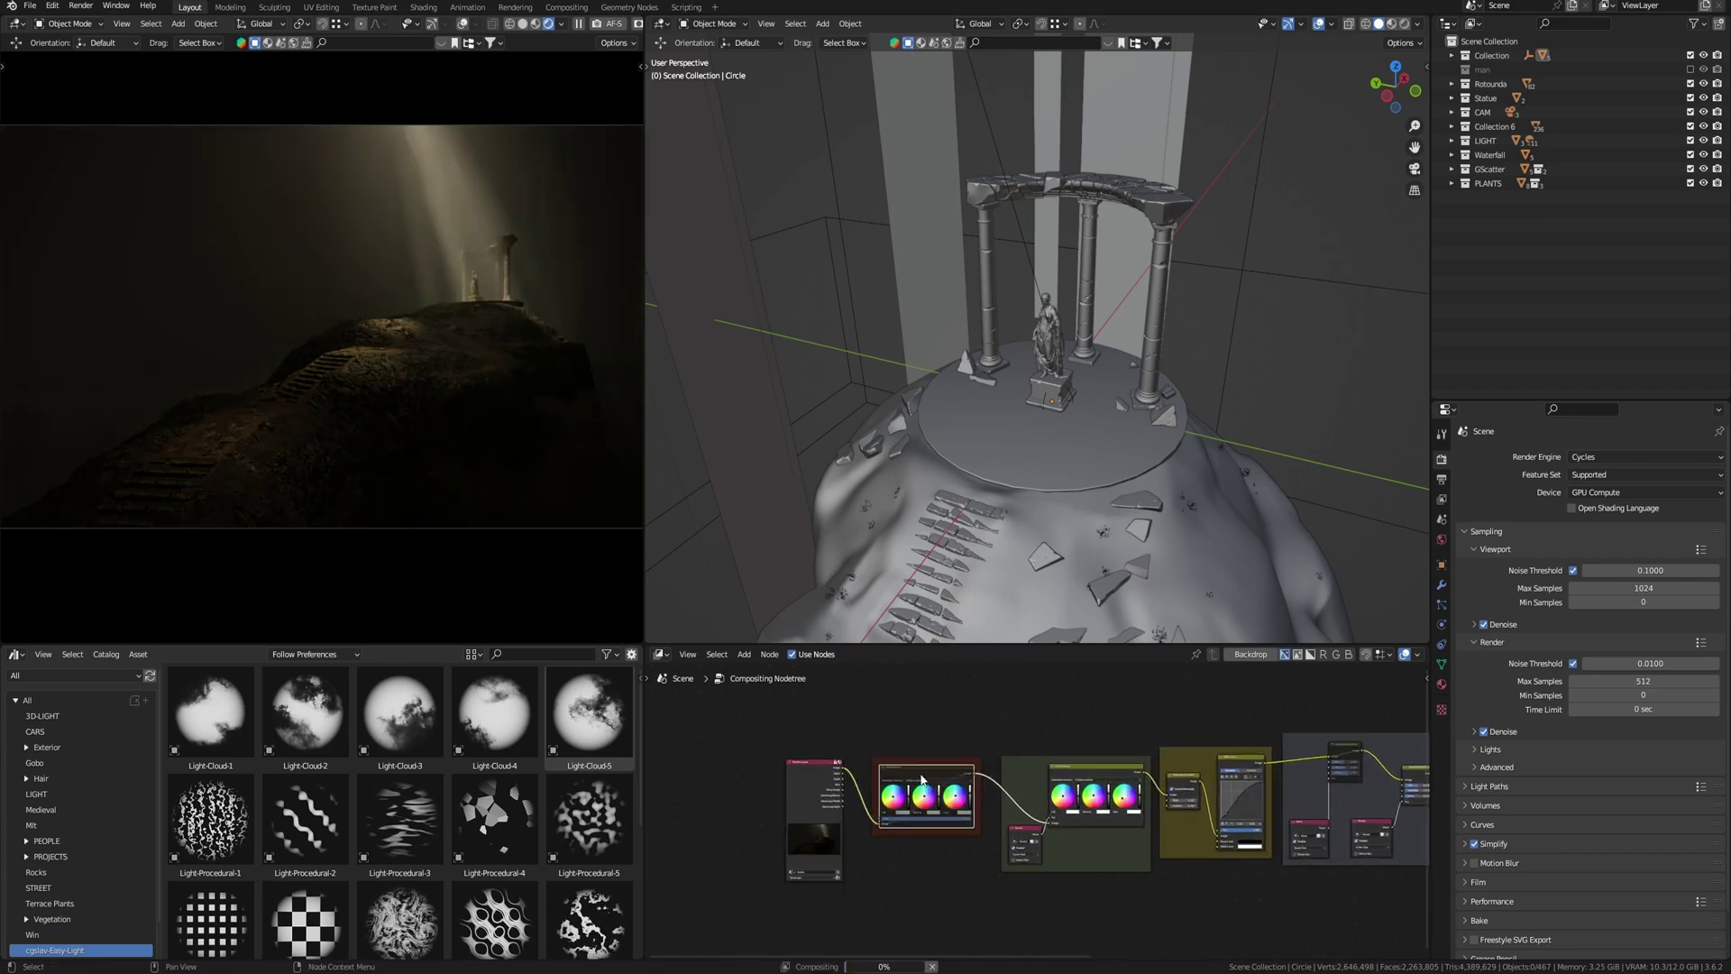
key("m")
middle_click_drag(1093, 792, 928, 790)
left_click(930, 781)
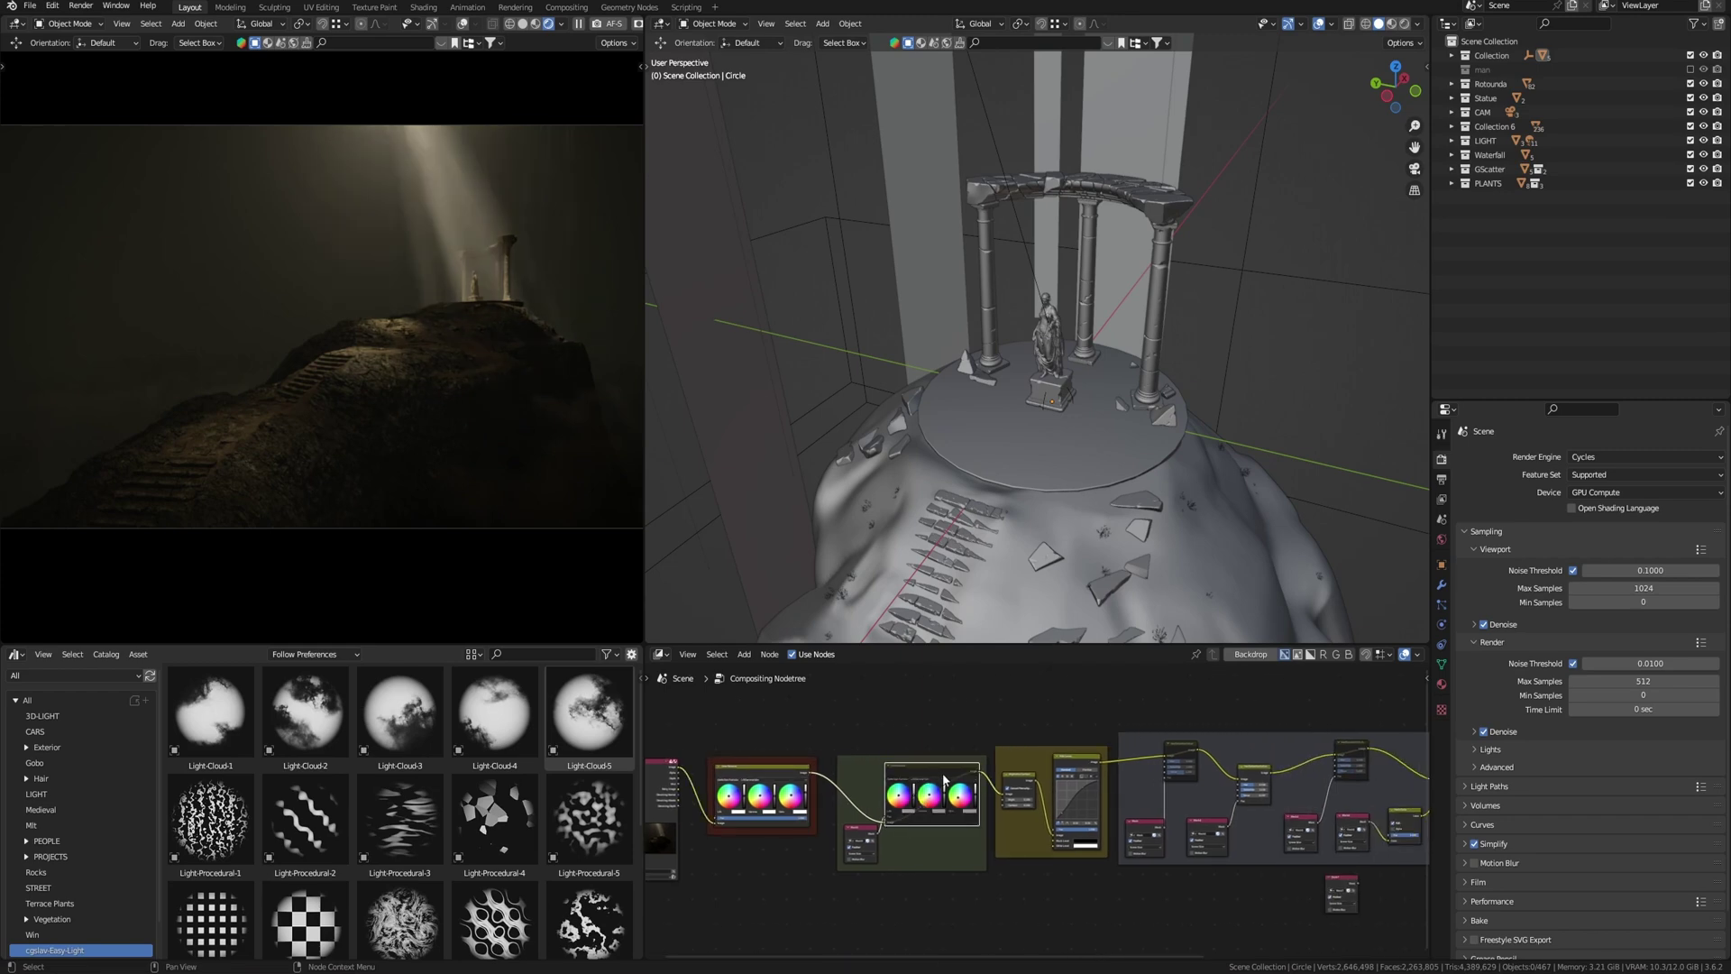
scroll(929, 776, "right", 5, "ctrl")
left_click(912, 760)
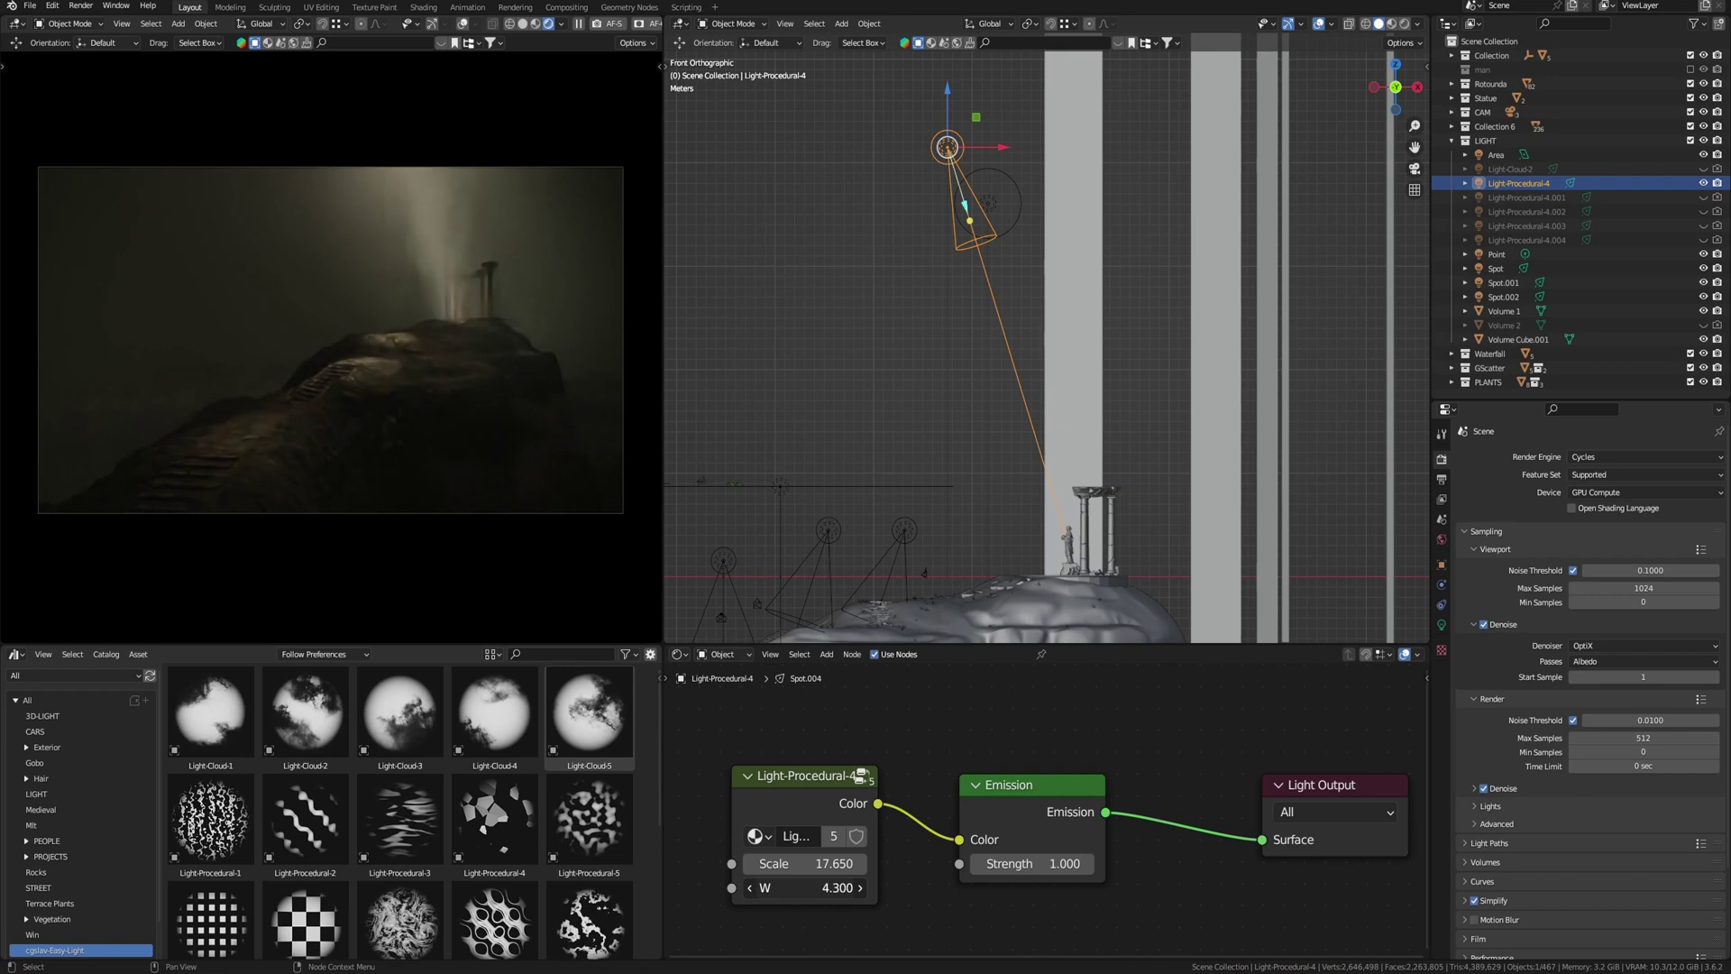
- Try a different W value on the Light-Procedural-4 texture node and undo the W changes
mouse_move(822, 888)
left_mouse_down()
mouse_move(837, 888)
mouse_move(799, 889)
left_mouse_up()
key("ctrl+z")
key("ctrl+z")
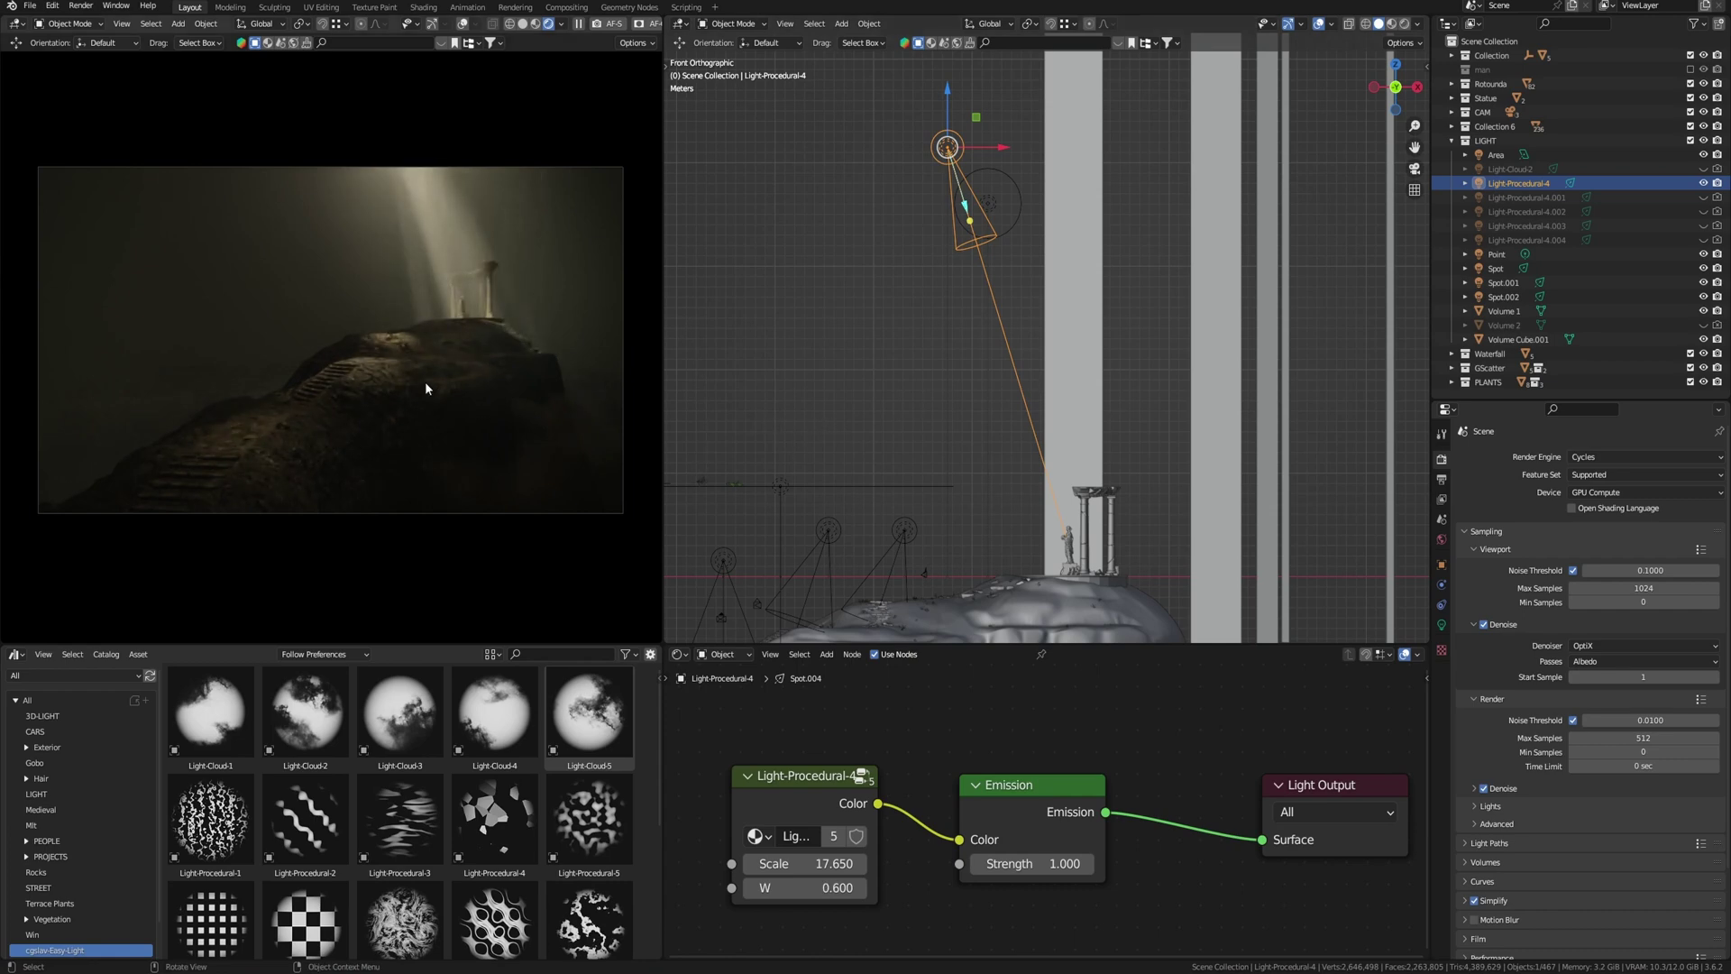
- Orbit the rendered viewport out of the camera view and set its Compositor option to Always
mouse_move(426, 383)
middle_mouse_down()
mouse_move(461, 413)
mouse_move(463, 440)
mouse_move(445, 440)
mouse_move(449, 400)
mouse_move(493, 392)
mouse_move(457, 355)
mouse_move(473, 386)
mouse_move(442, 417)
mouse_move(480, 452)
mouse_move(462, 446)
middle_mouse_up()
left_click(634, 24)
left_click(680, 193)
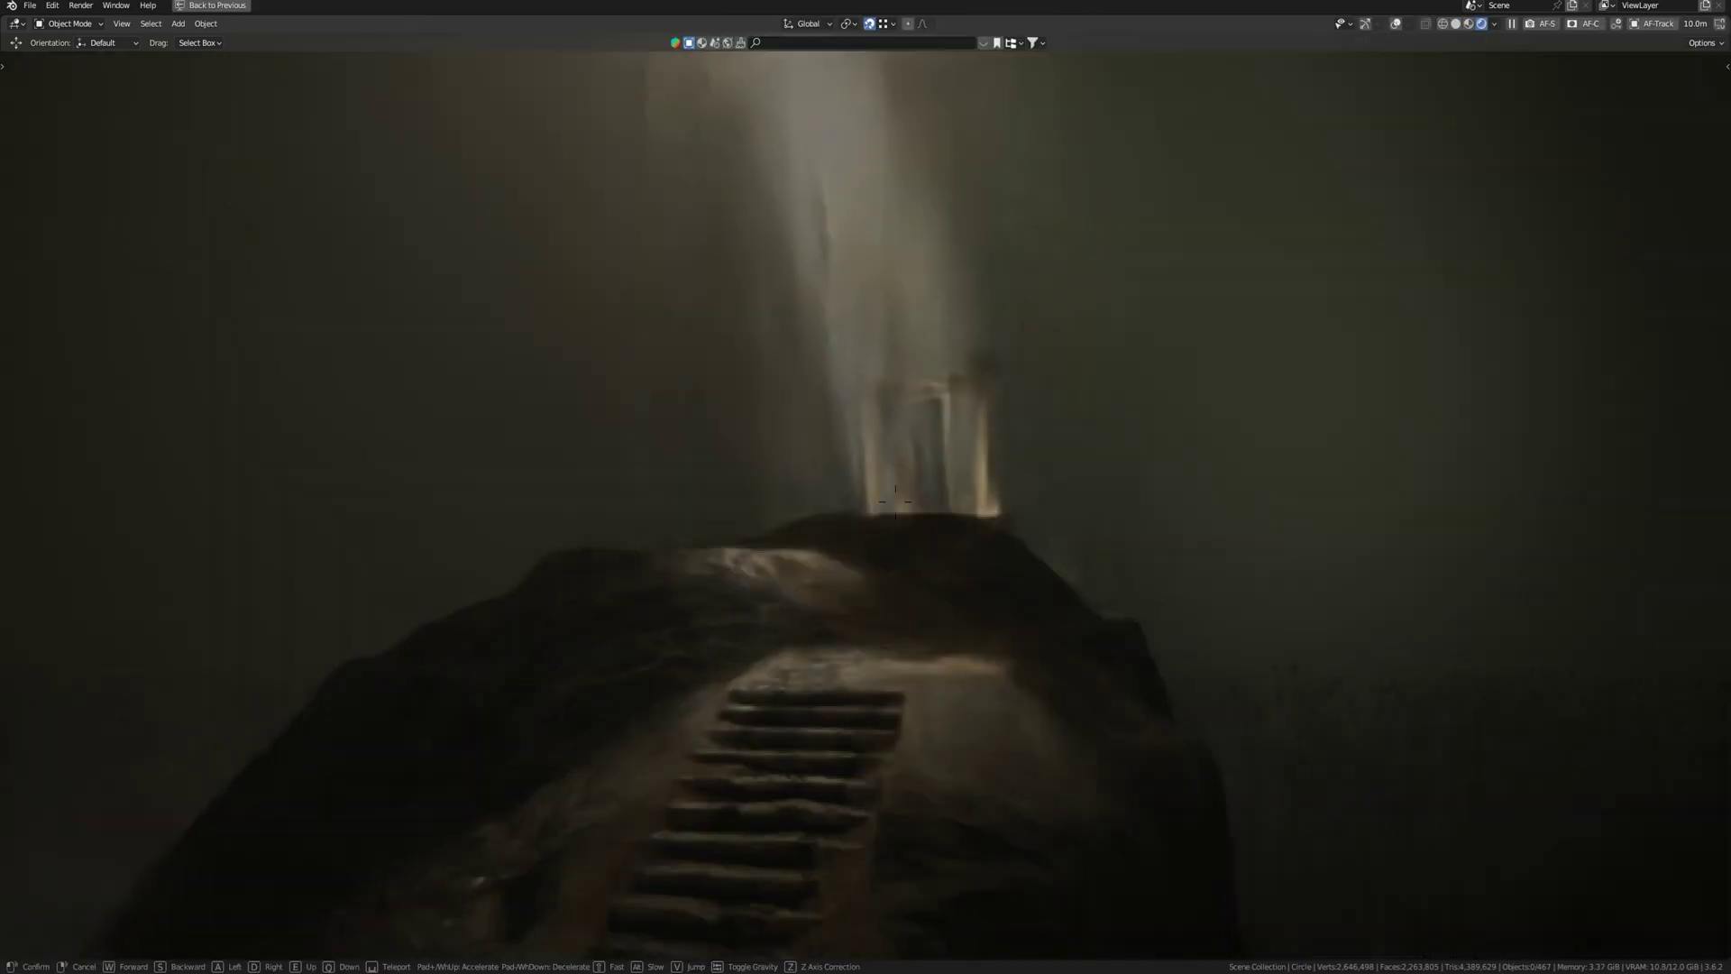
- Walk through the composited scene in the maximized viewport, up the stairs and over the hill to the temple statue
key("w")
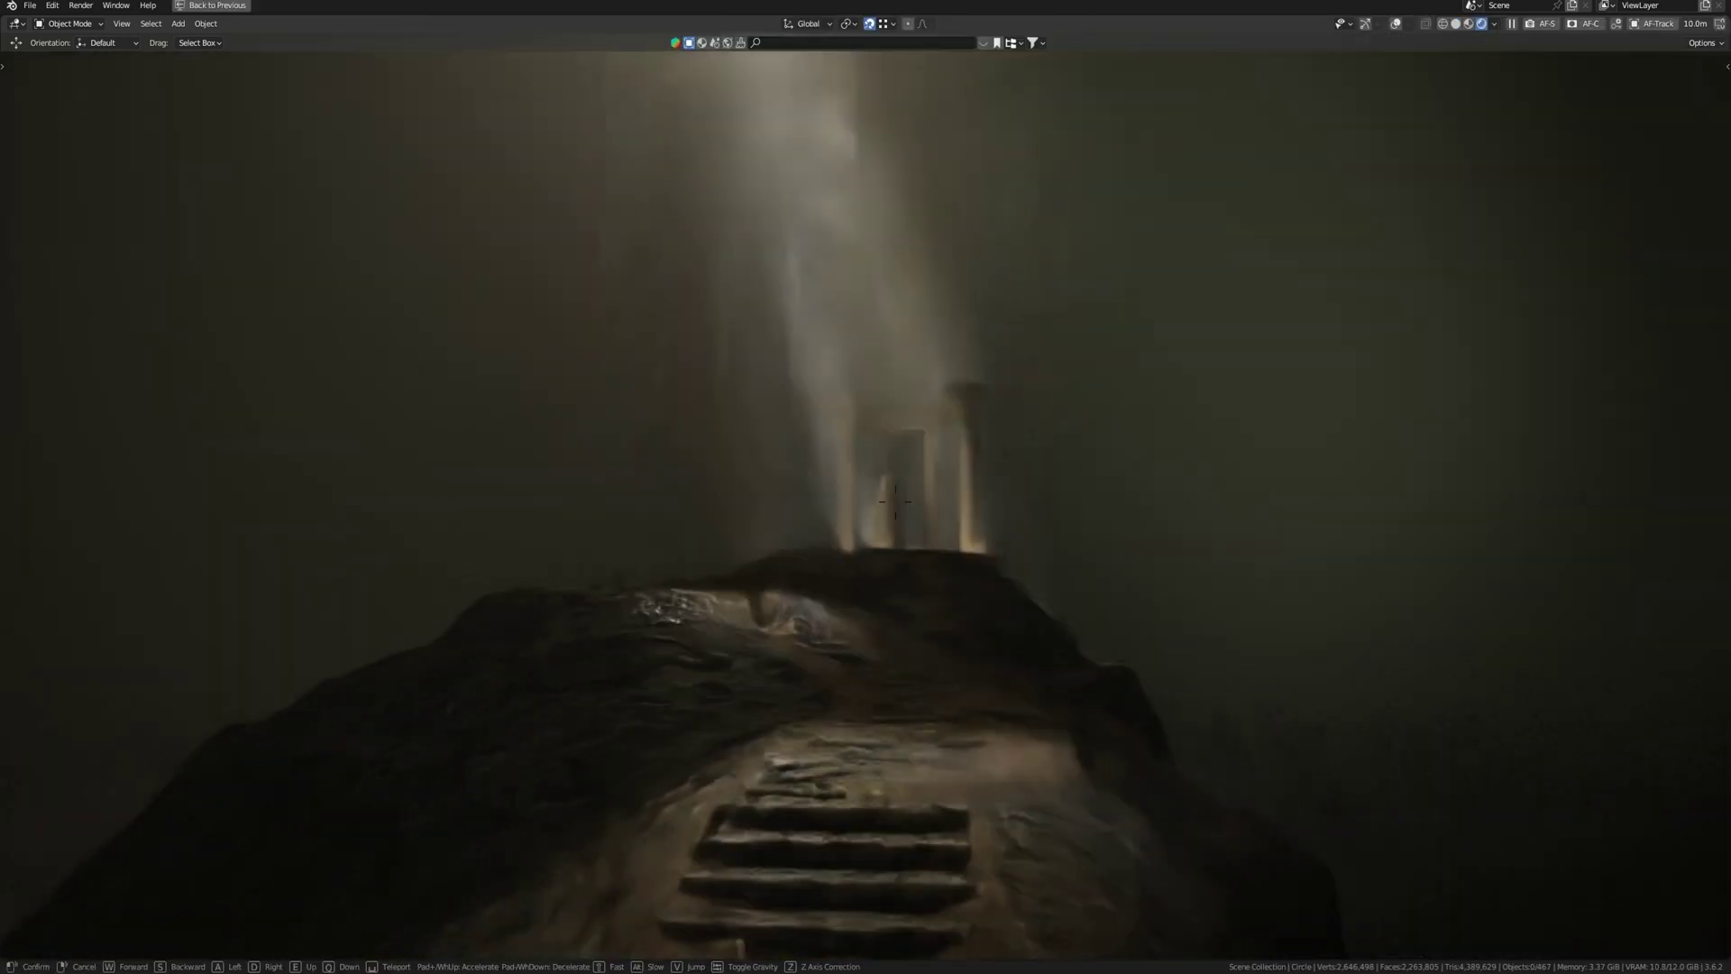
key("w")
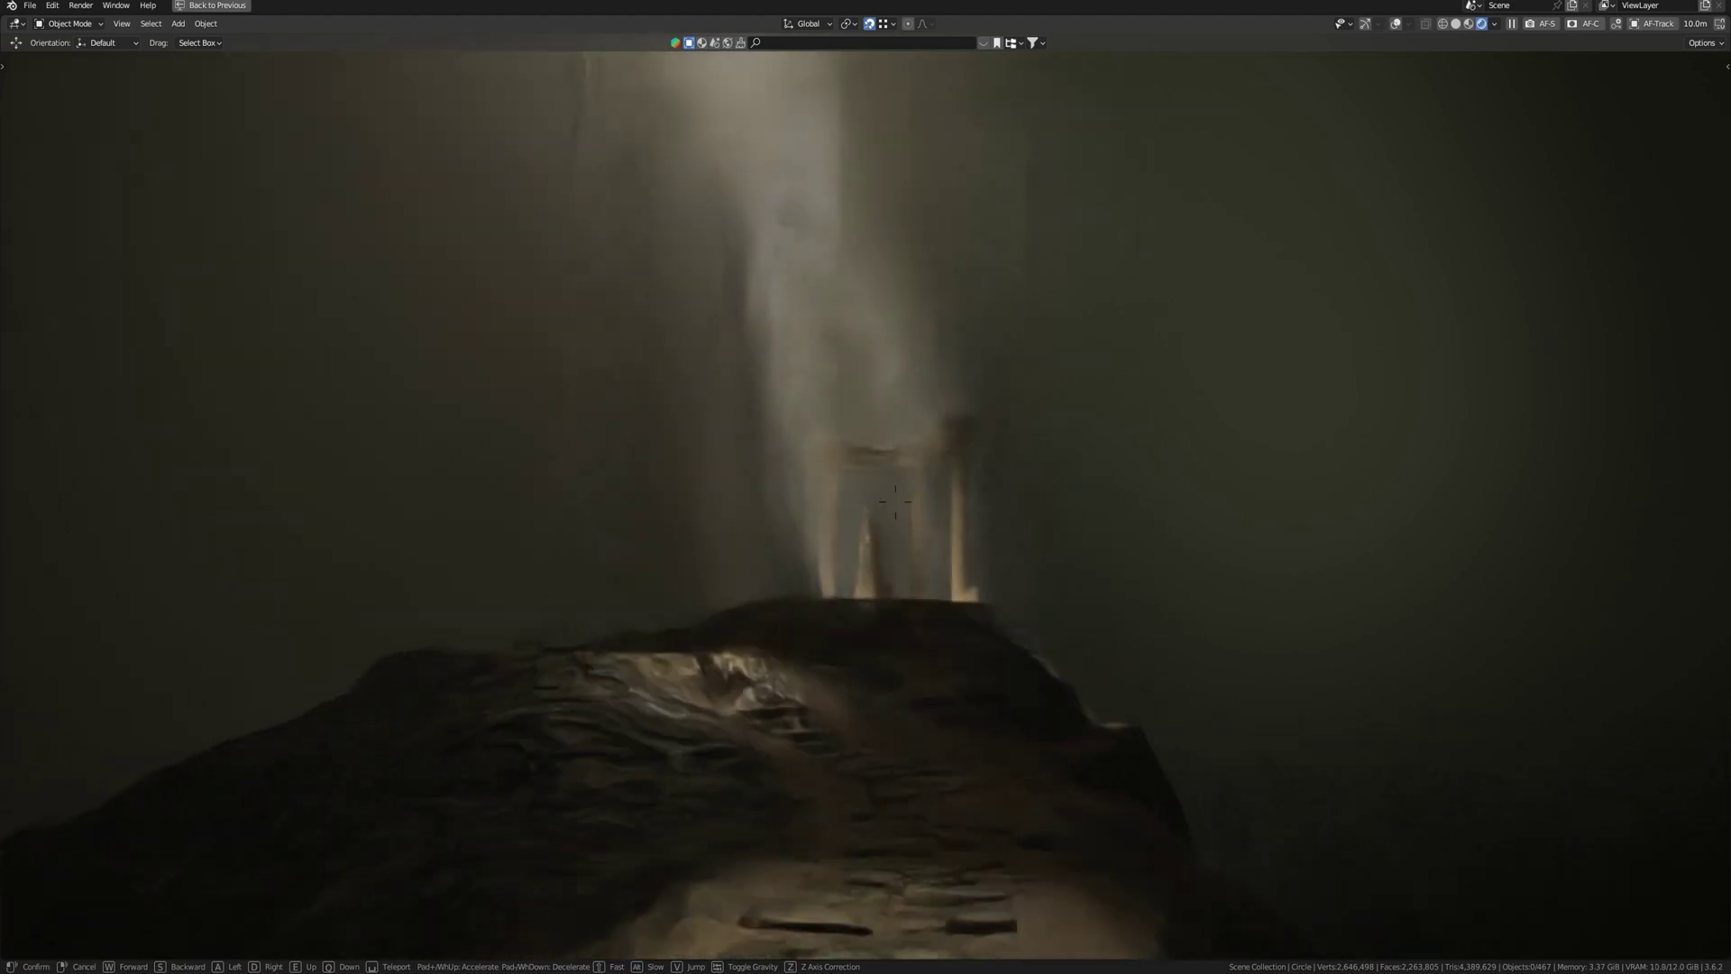
key("w")
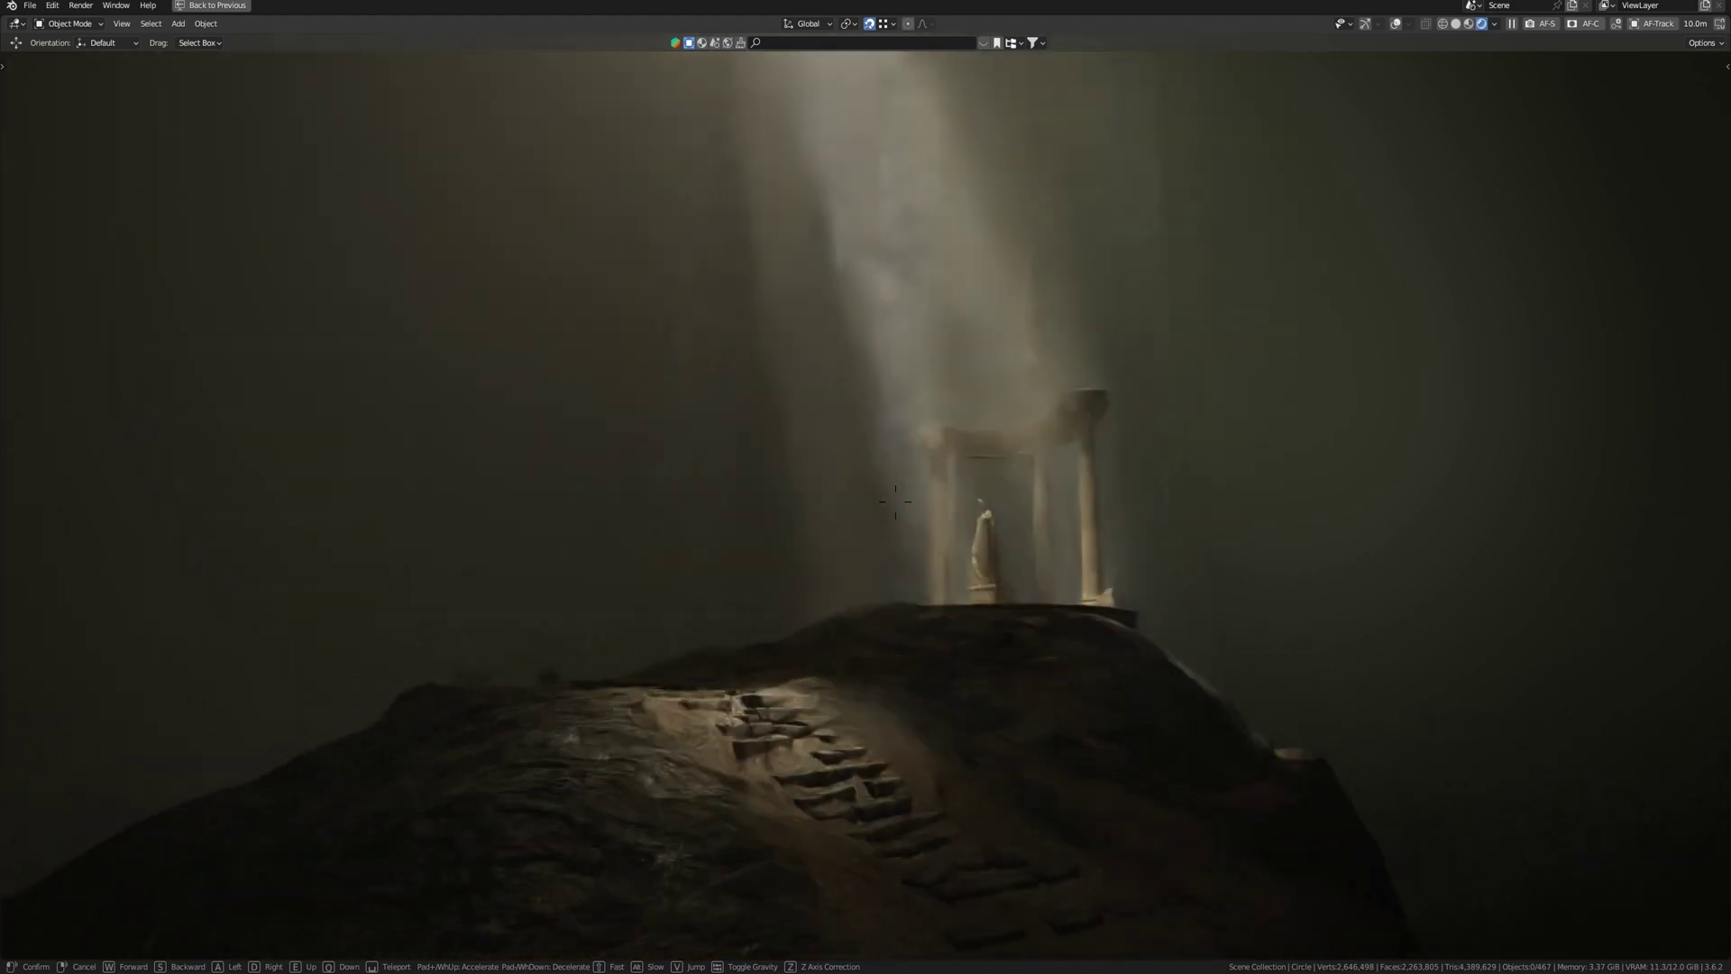
key("w")
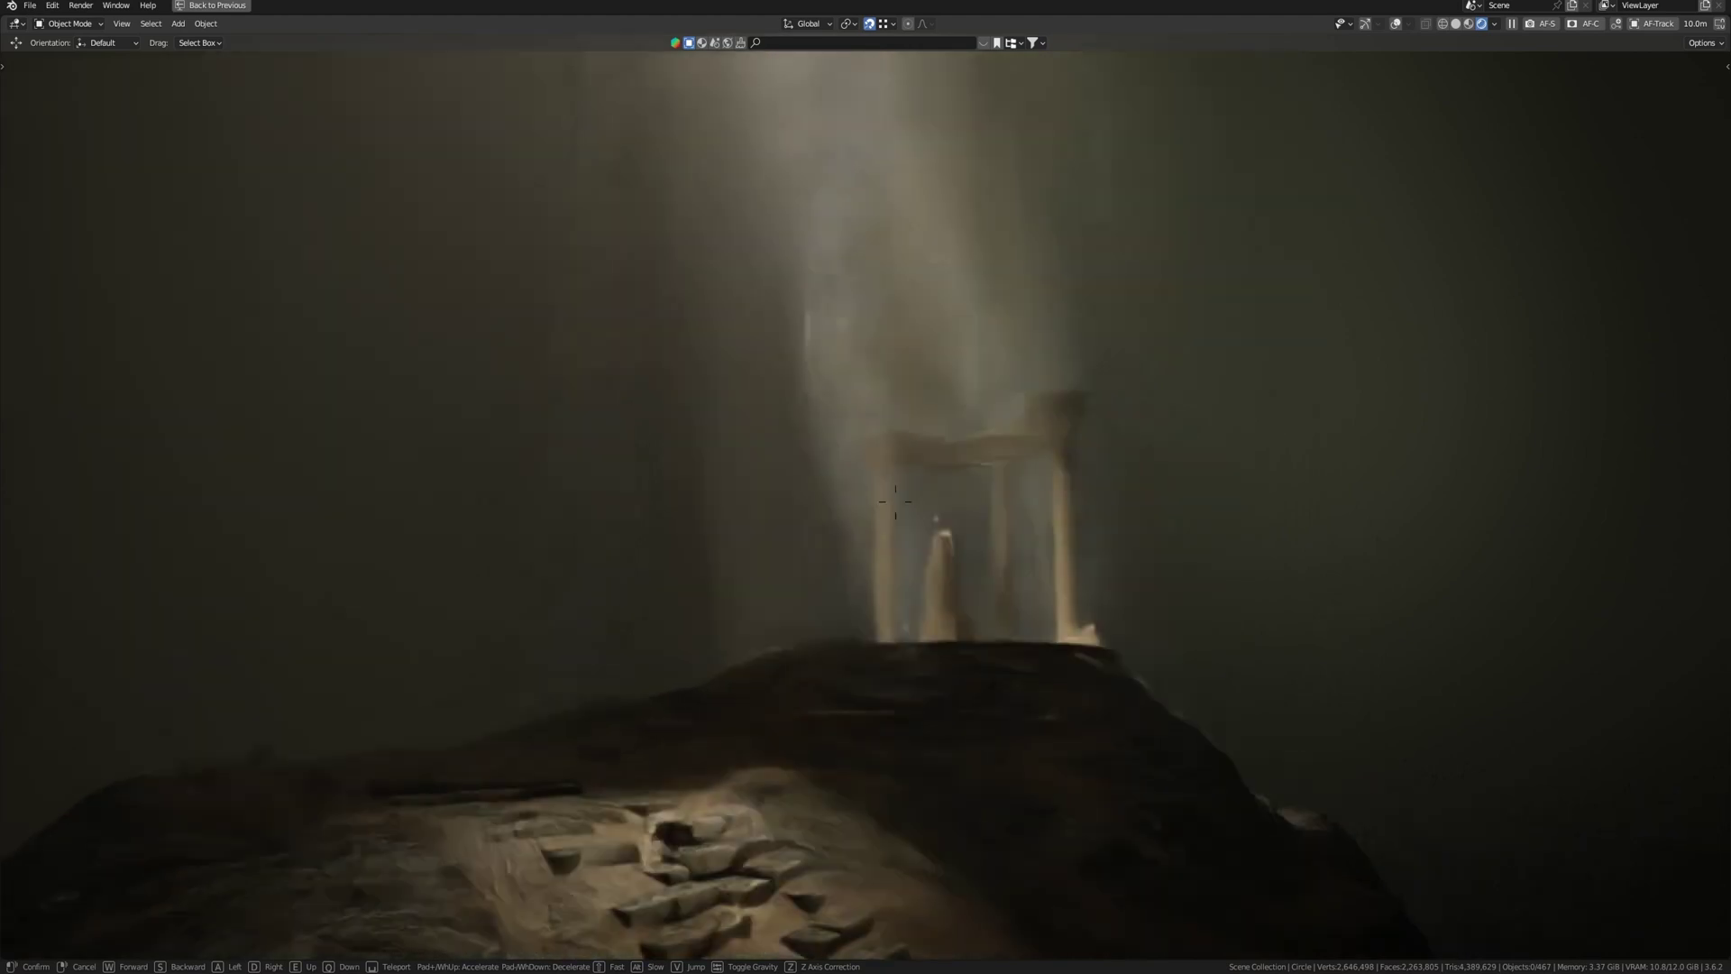
key("w")
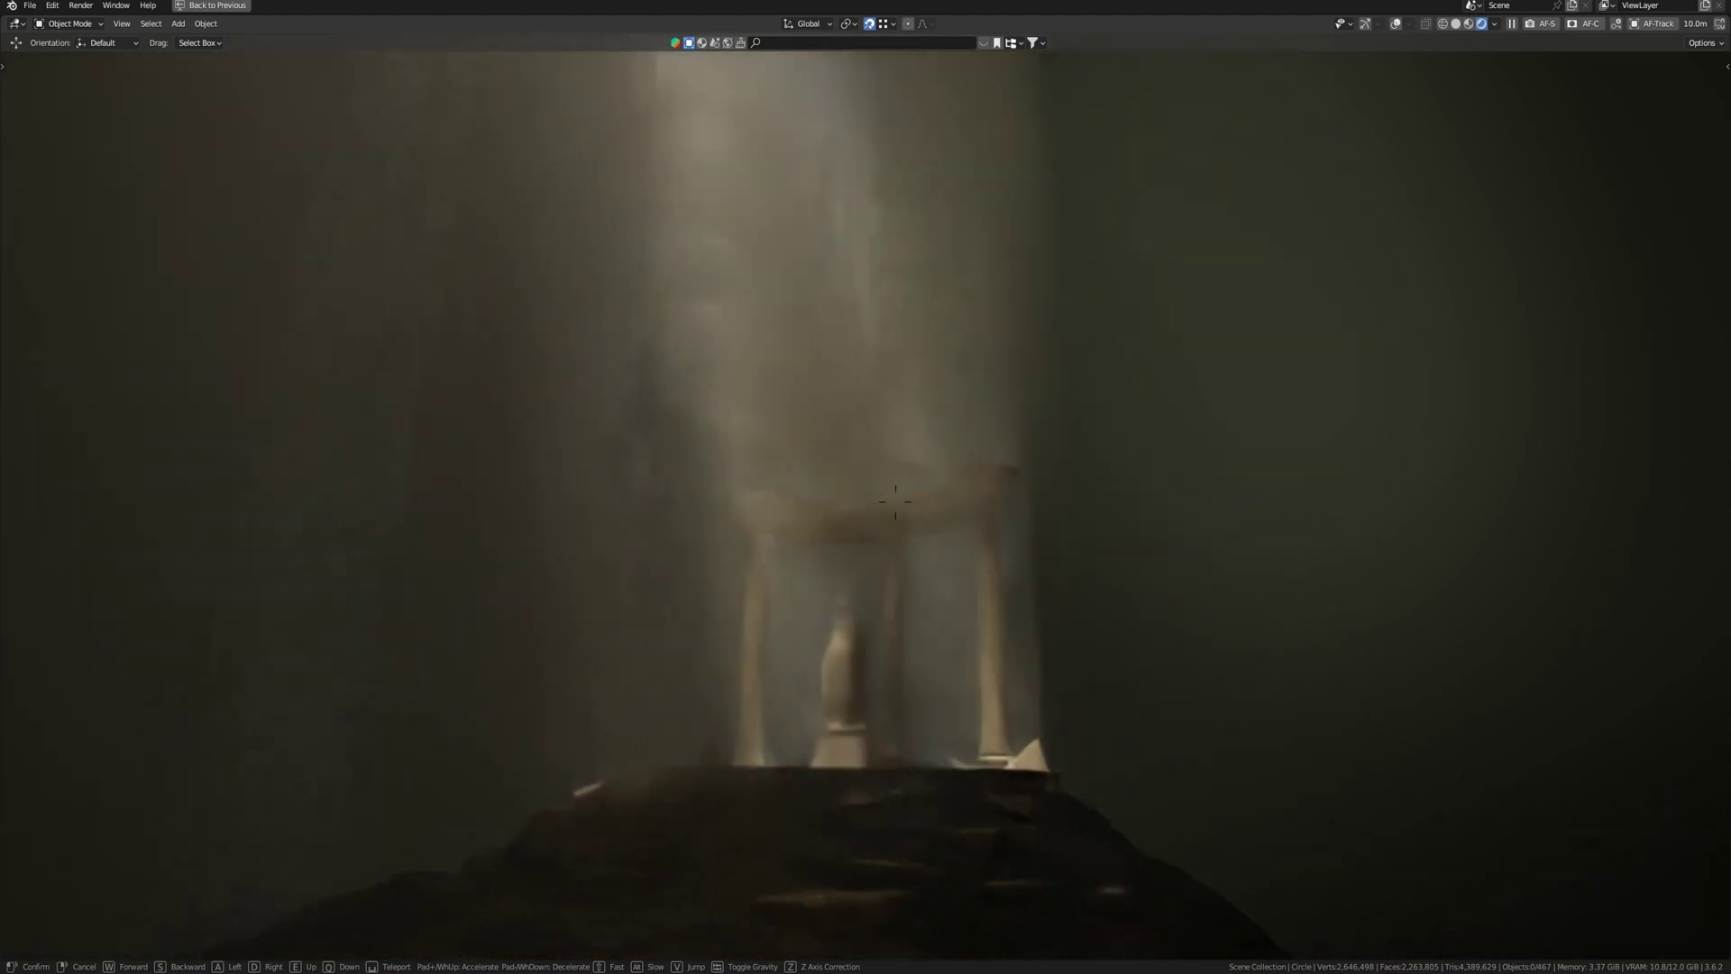
key("w")
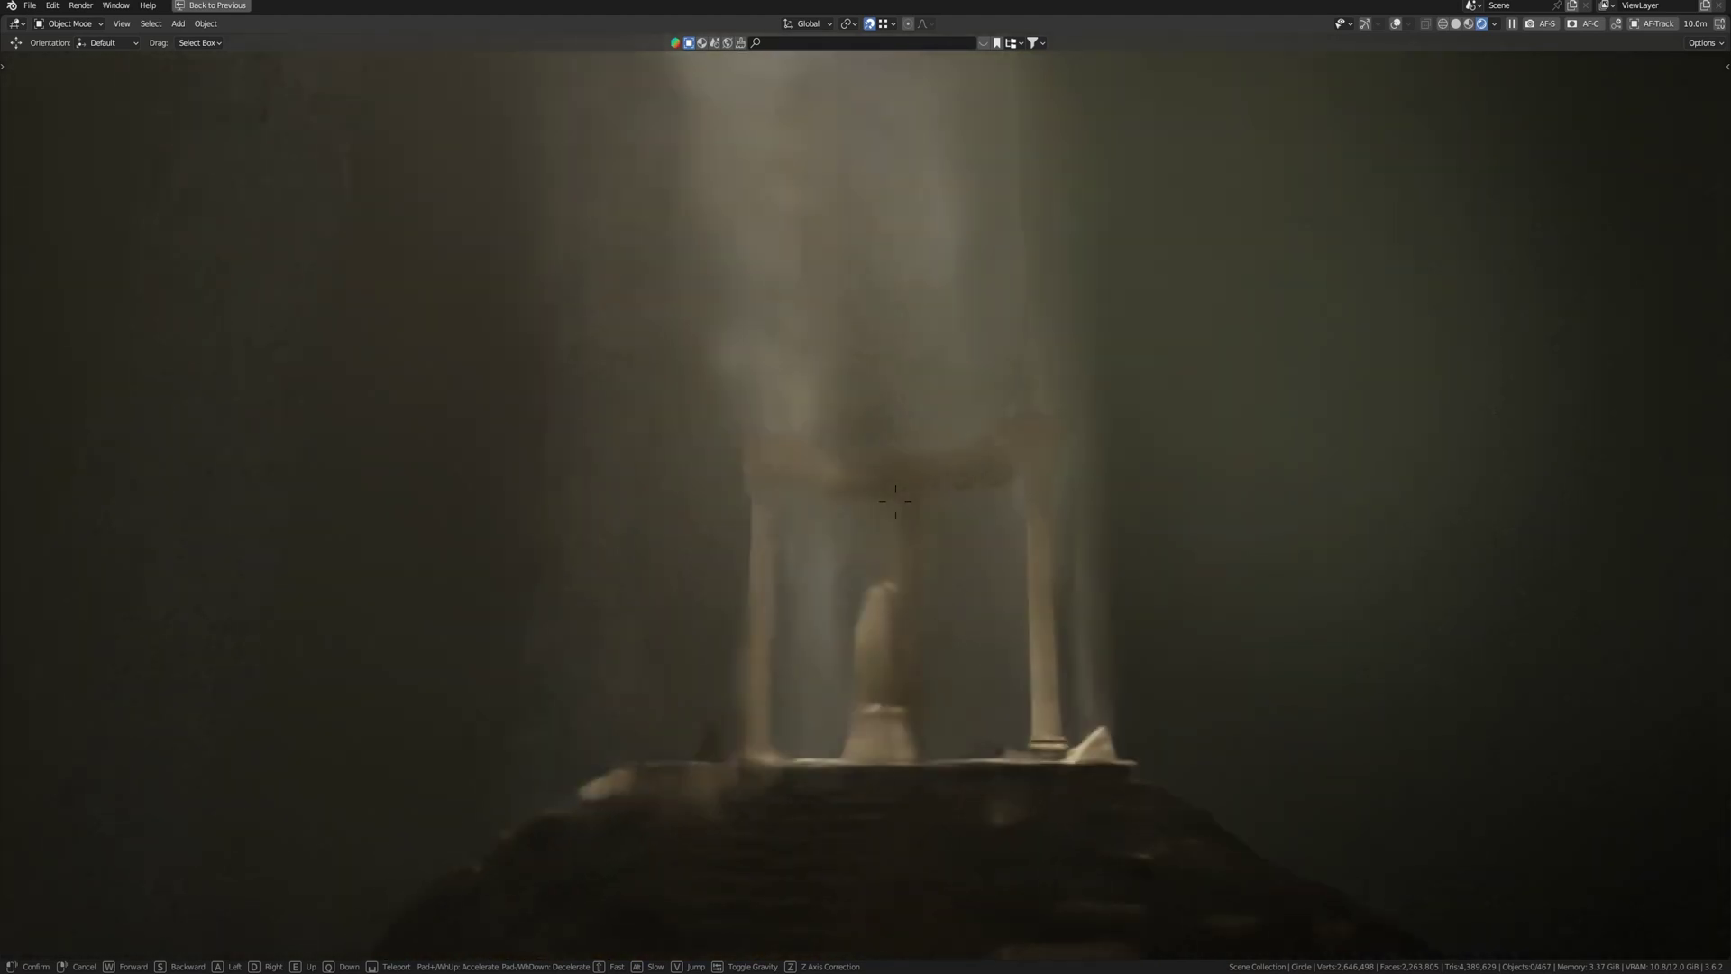
key("s")
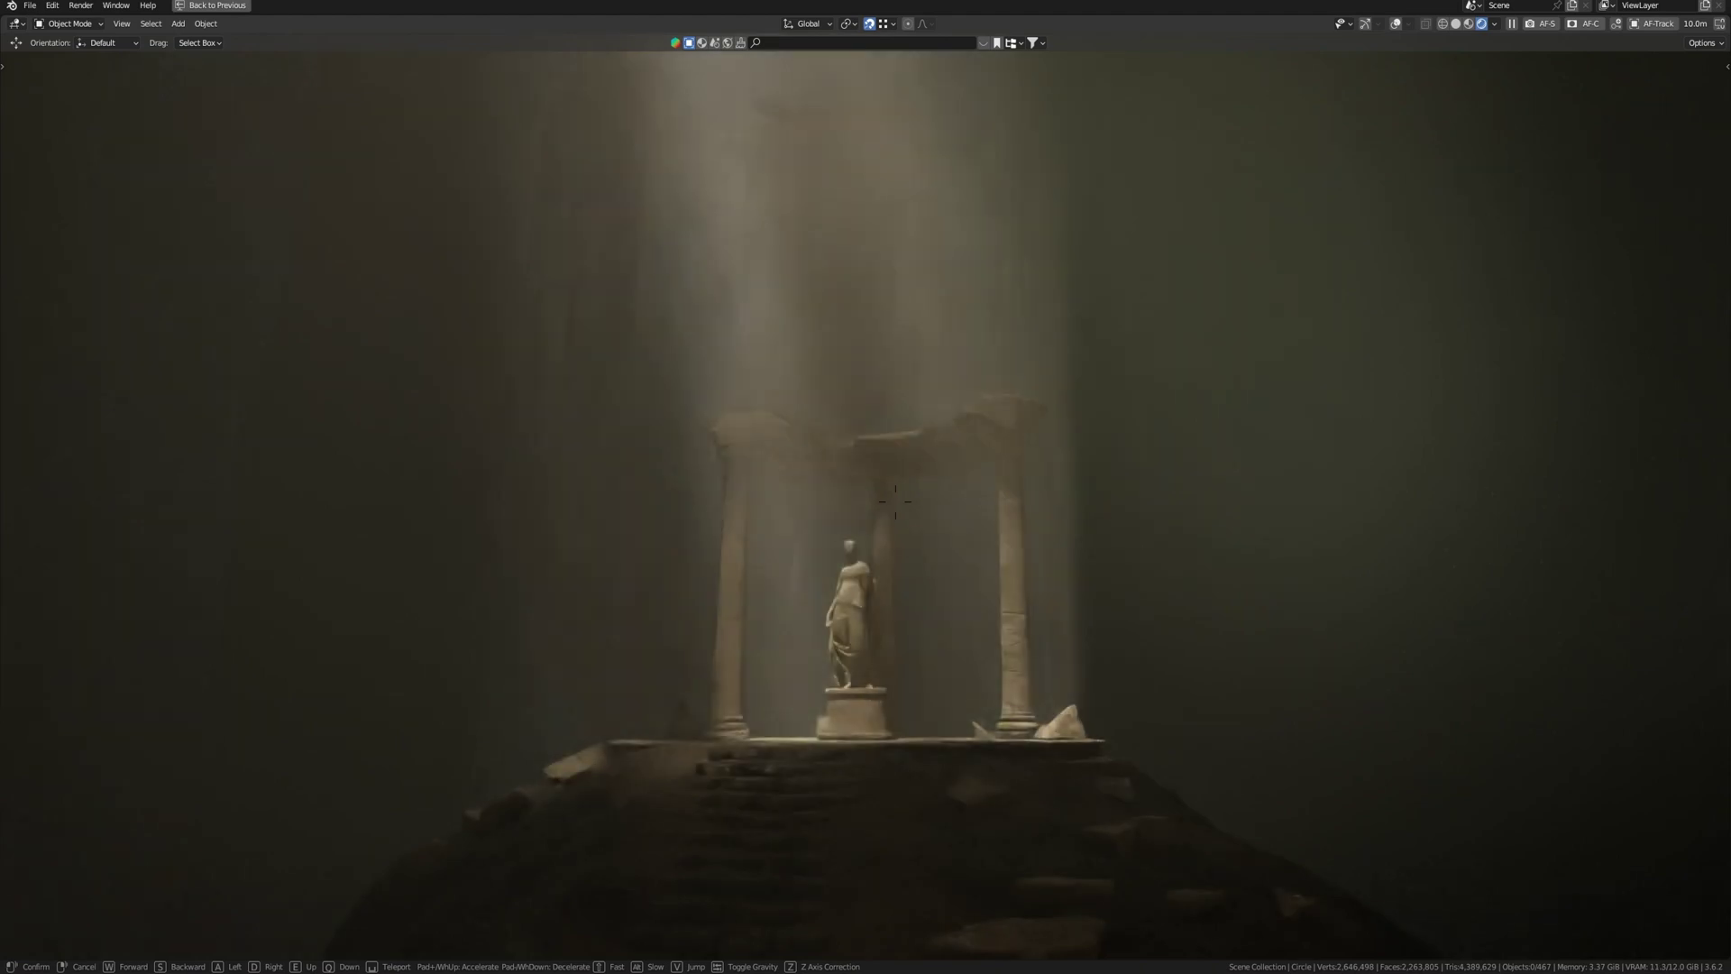
key("w")
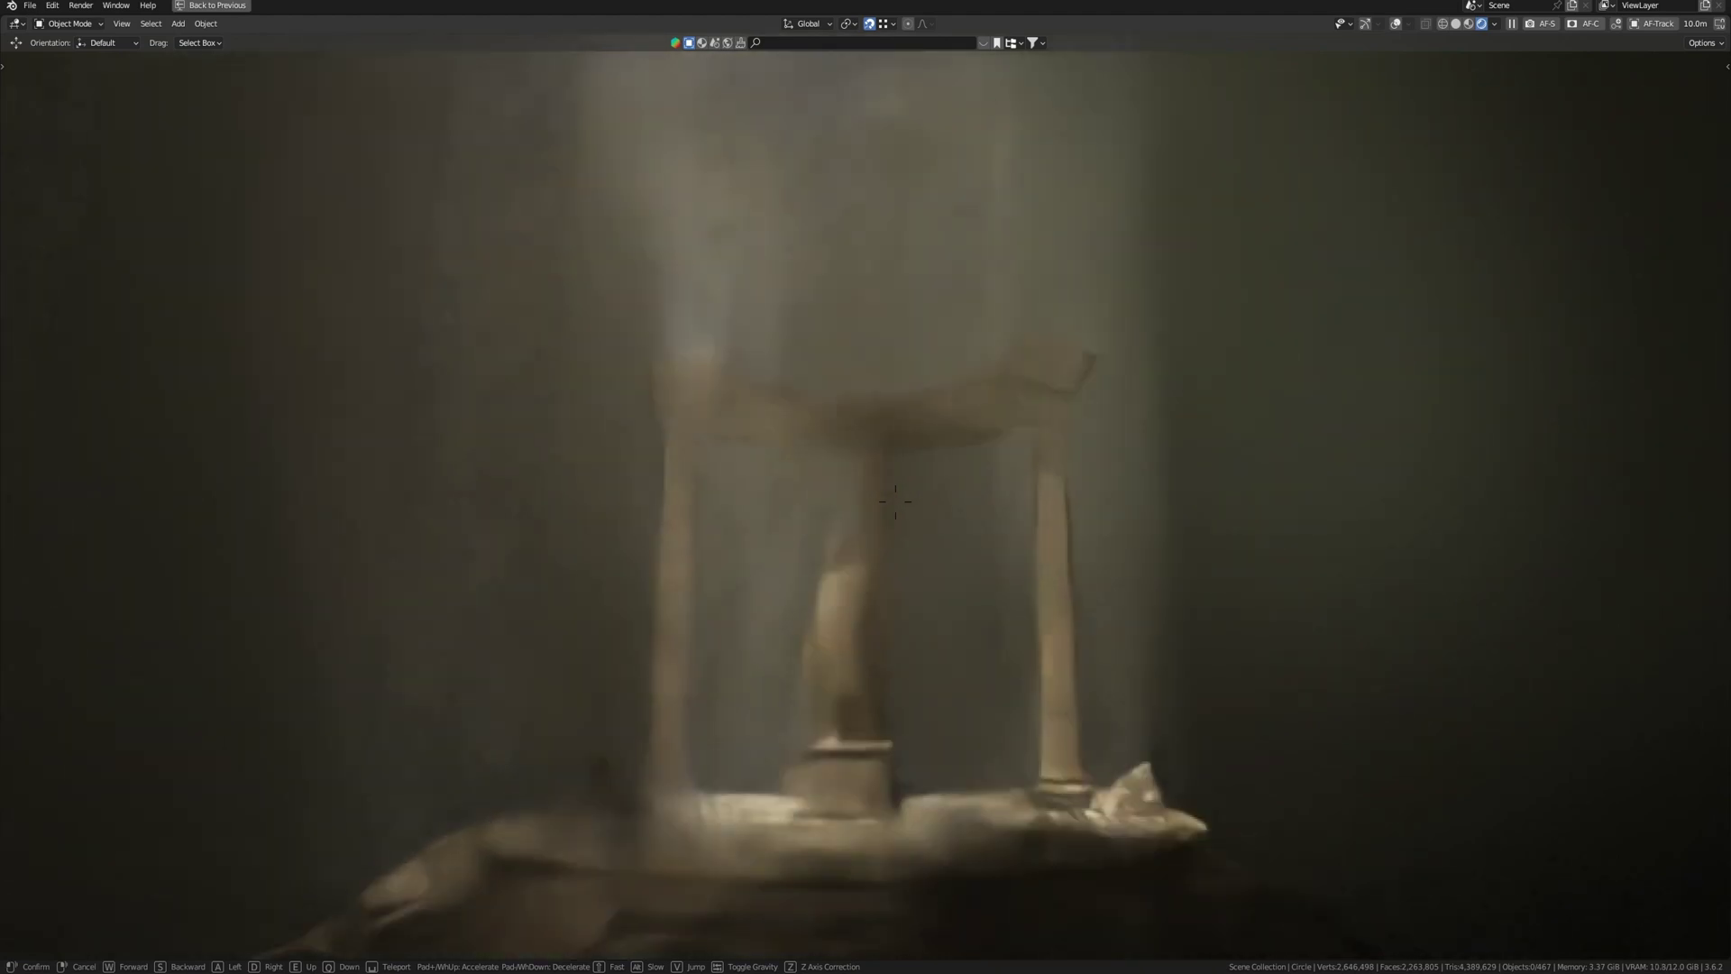
key("s")
key("w")
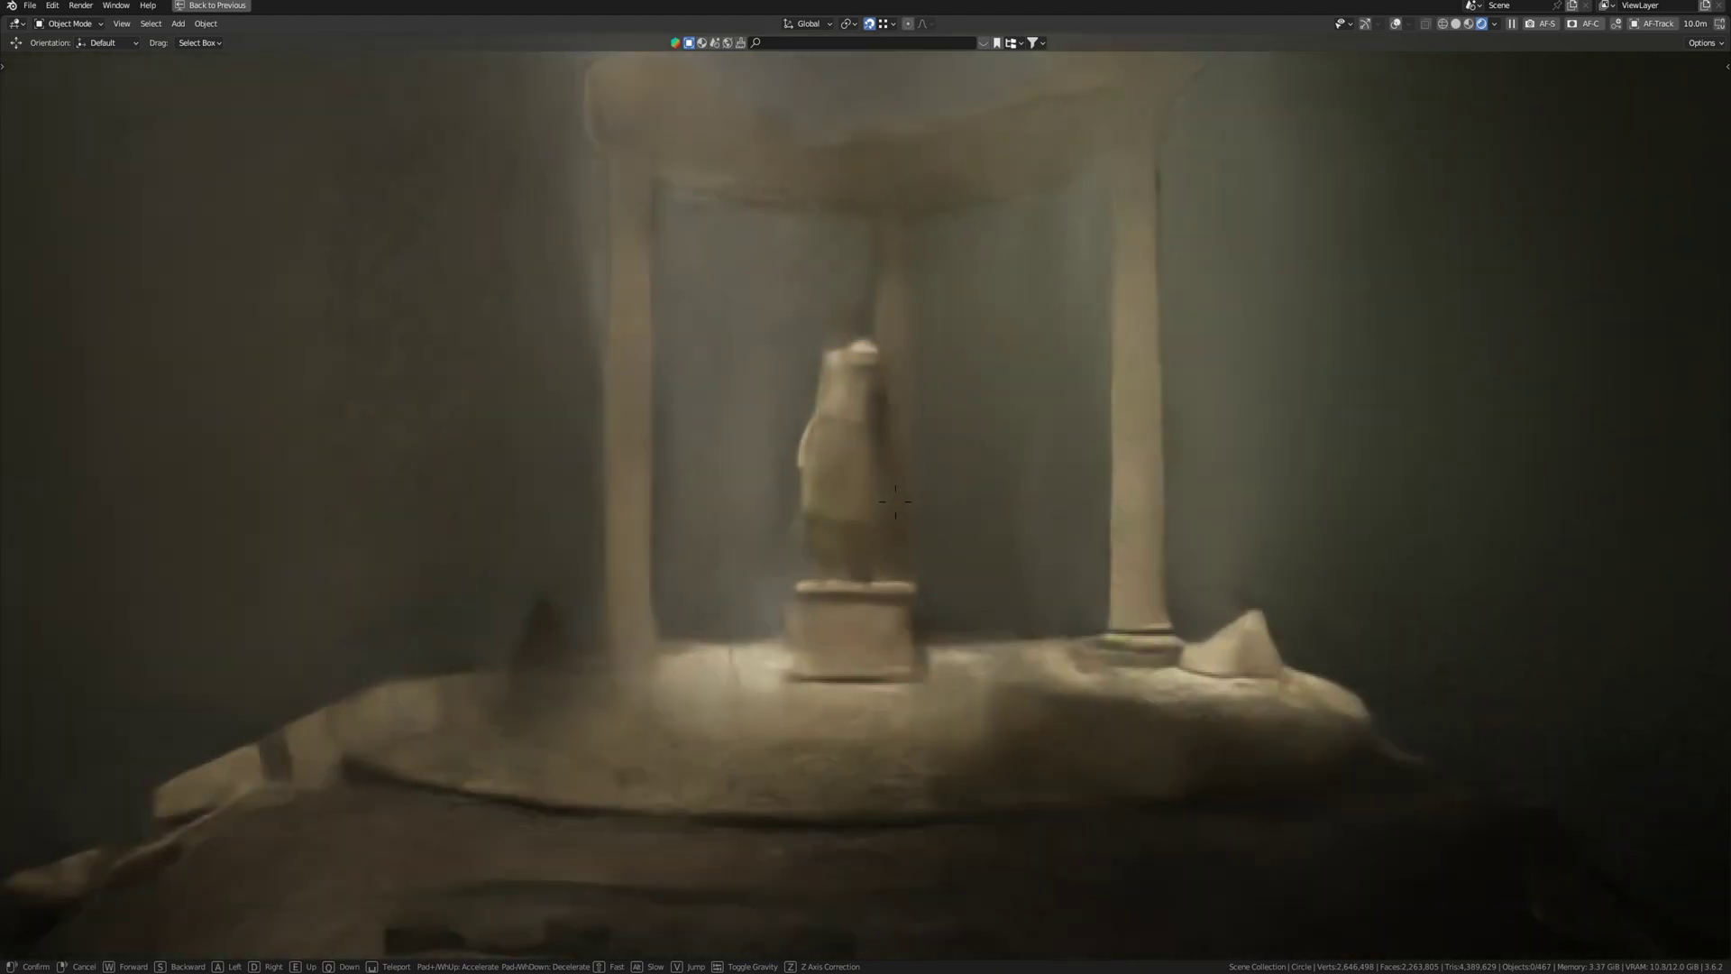
key("w")
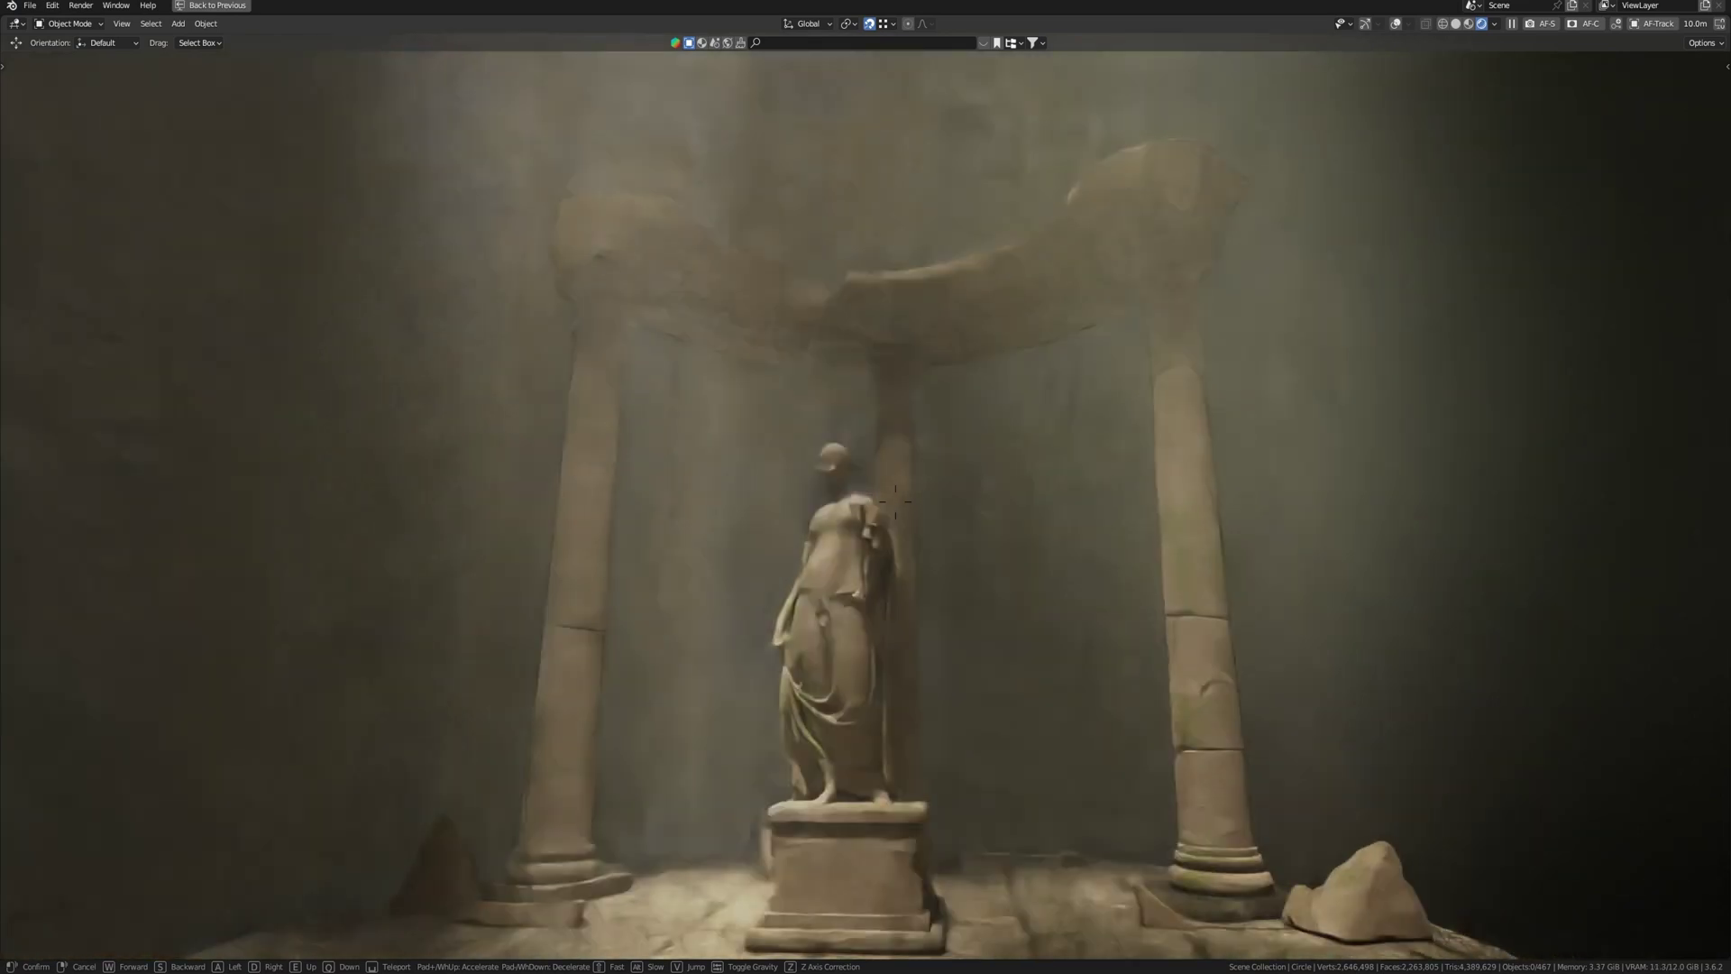